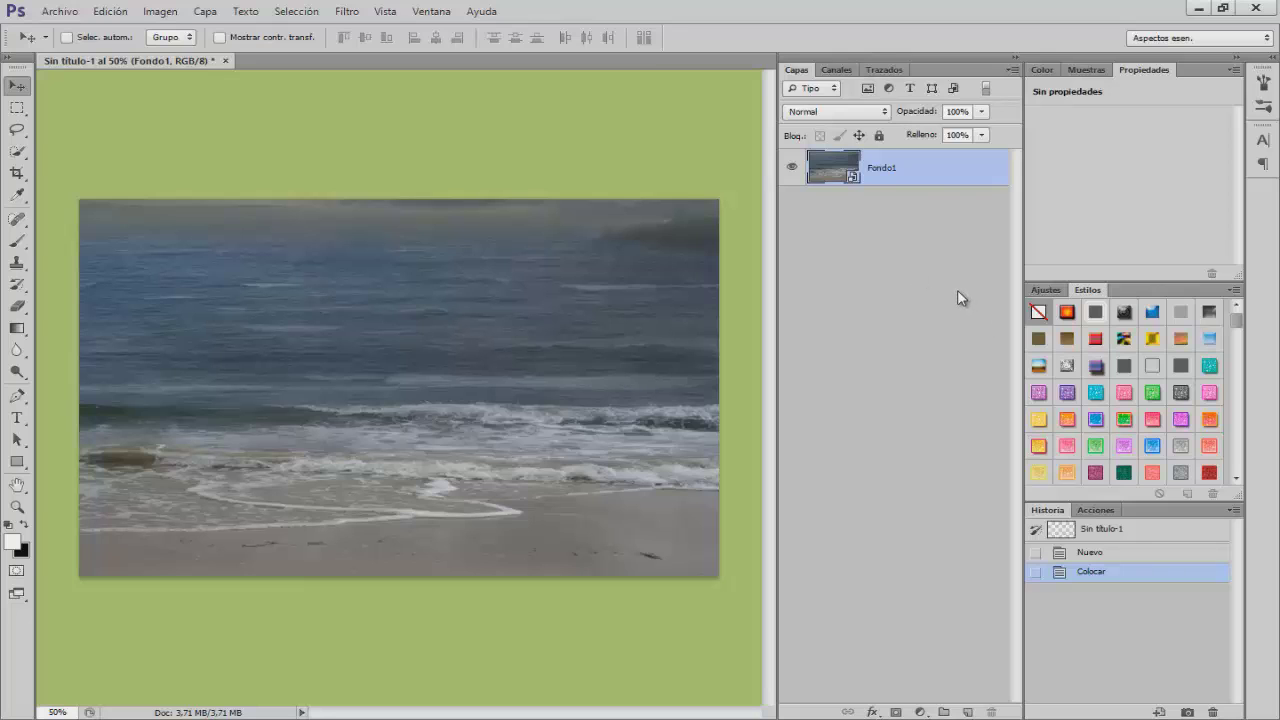
Open the image Chica.jpg from the Materiales Agua folder.
{"action": "left_click", "coordinate": [60, 11]}
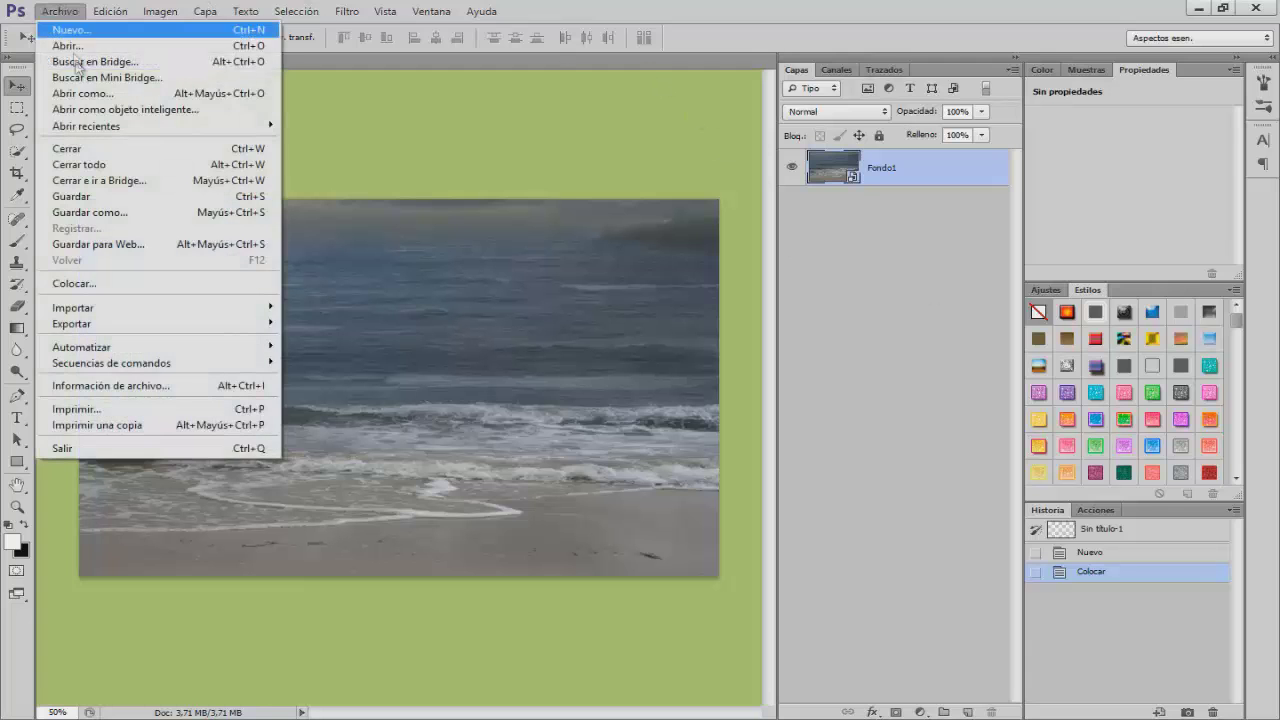
{"action": "left_click", "coordinate": [78, 50]}
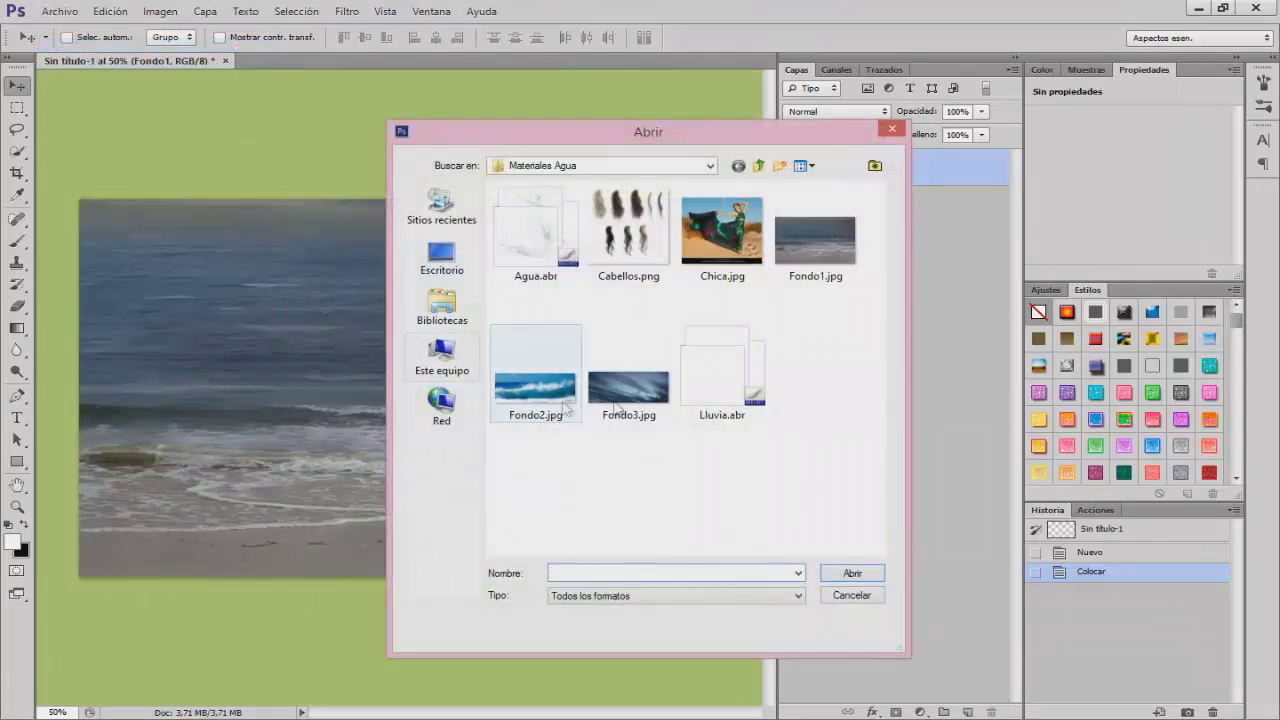
{"action": "left_click", "coordinate": [740, 252]}
{"action": "left_click", "coordinate": [852, 575]}
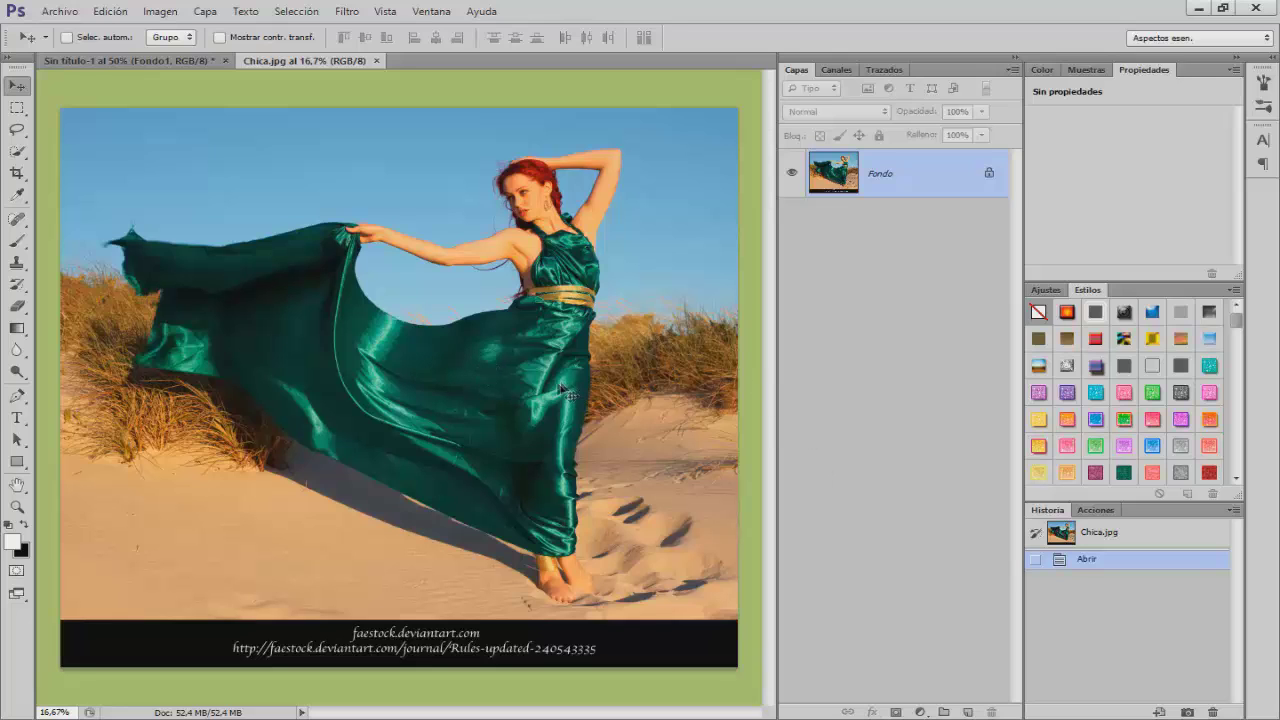
Start a Pen tool path where the hand grips the fabric and trace the hand's upper edge to the wrist.
{"action": "left_click", "coordinate": [17, 396]}
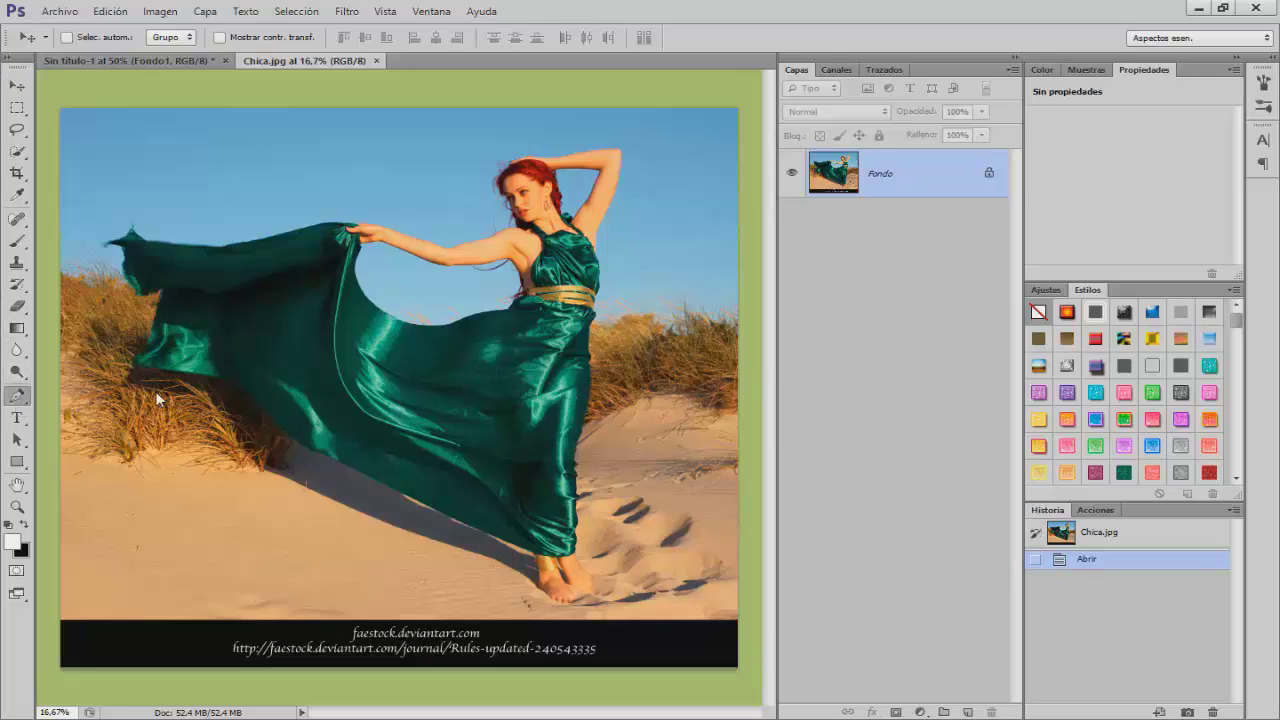
{"action": "left_click", "coordinate": [126, 396]}
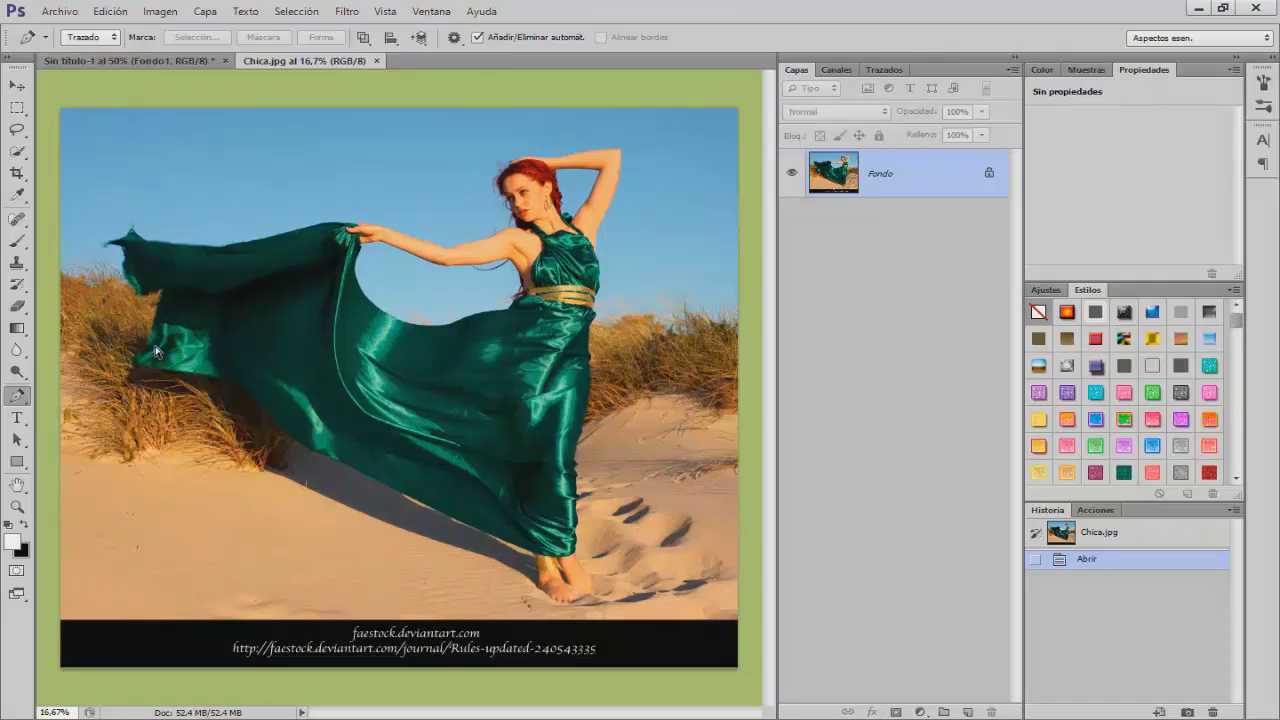
{"action": "key", "text": "ctrl+plus"}
{"action": "key", "text": "ctrl+plus"}
{"action": "key", "text": "ctrl+plus"}
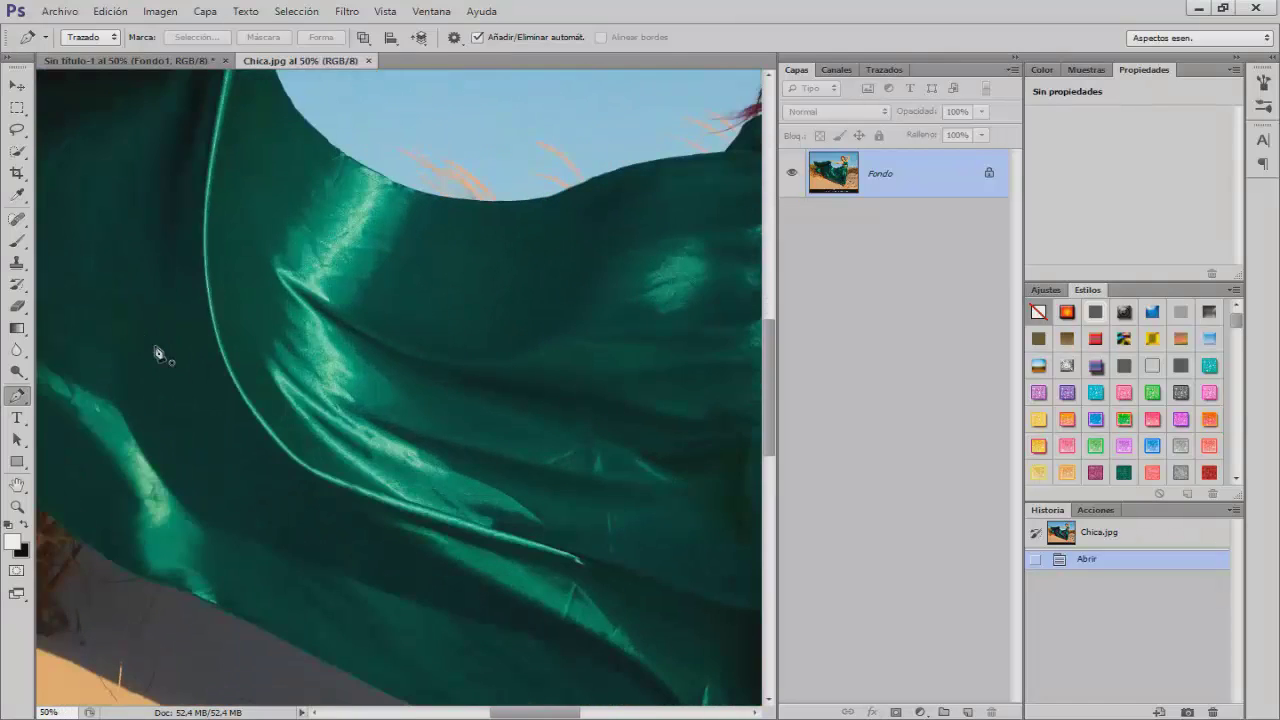
{"action": "scroll", "coordinate": [271, 277], "scroll_direction": "up", "scroll_amount": 10}
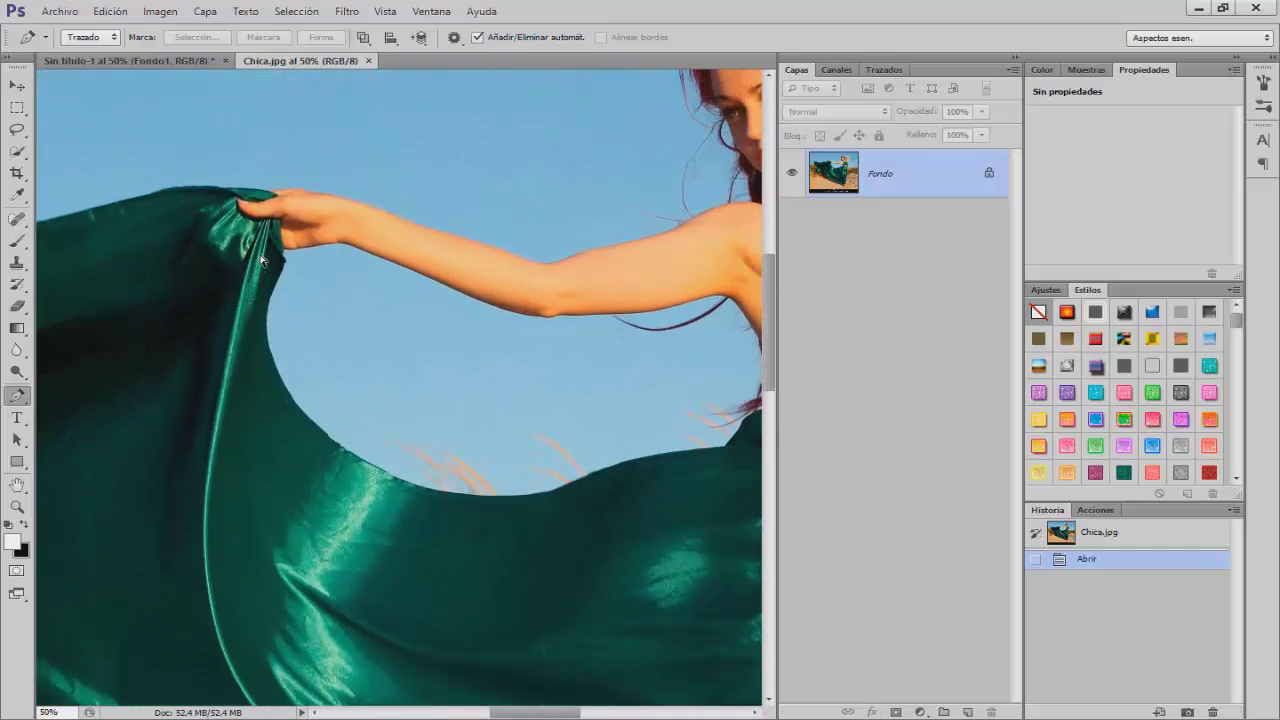
{"action": "key", "text": "ctrl+plus"}
{"action": "scroll", "coordinate": [260, 255], "scroll_direction": "up", "scroll_amount": 3}
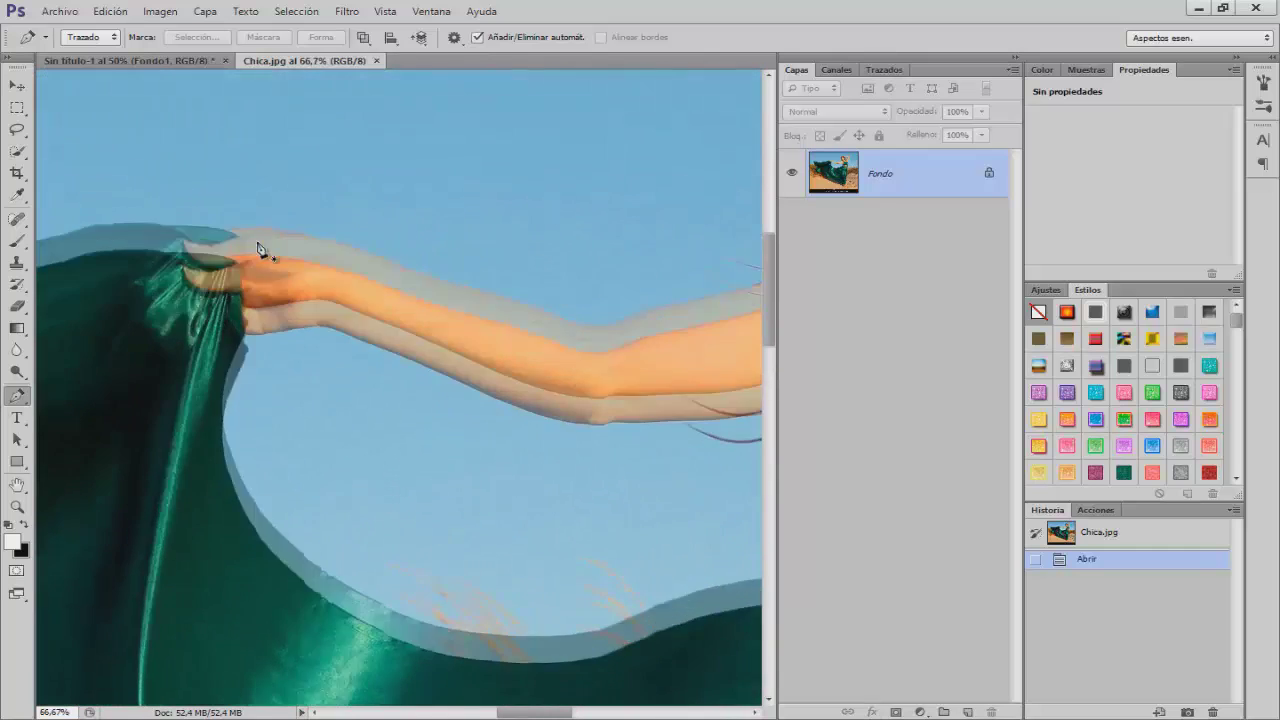
{"action": "key", "text": "ctrl+plus"}
{"action": "key", "text": "ctrl+plus"}
{"action": "scroll", "coordinate": [163, 286], "scroll_direction": "up", "scroll_amount": 5}
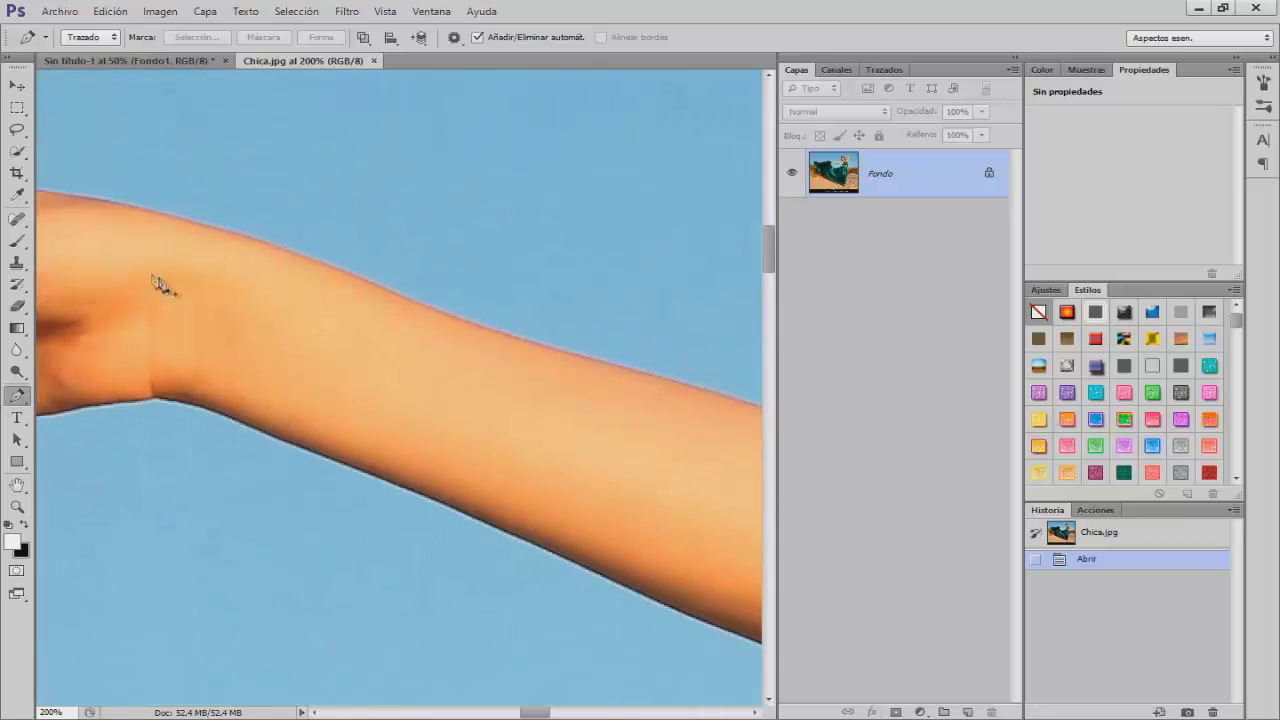
{"action": "key", "text": "ctrl+minus"}
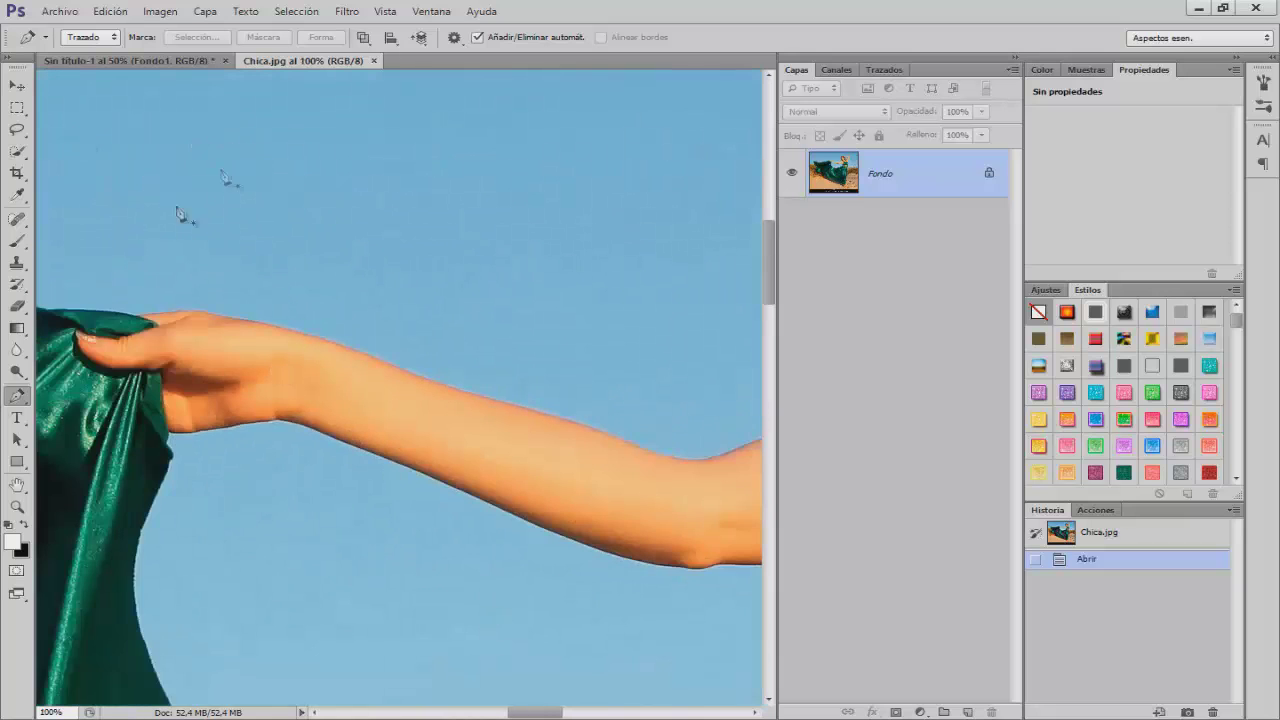
{"action": "left_click", "coordinate": [147, 322]}
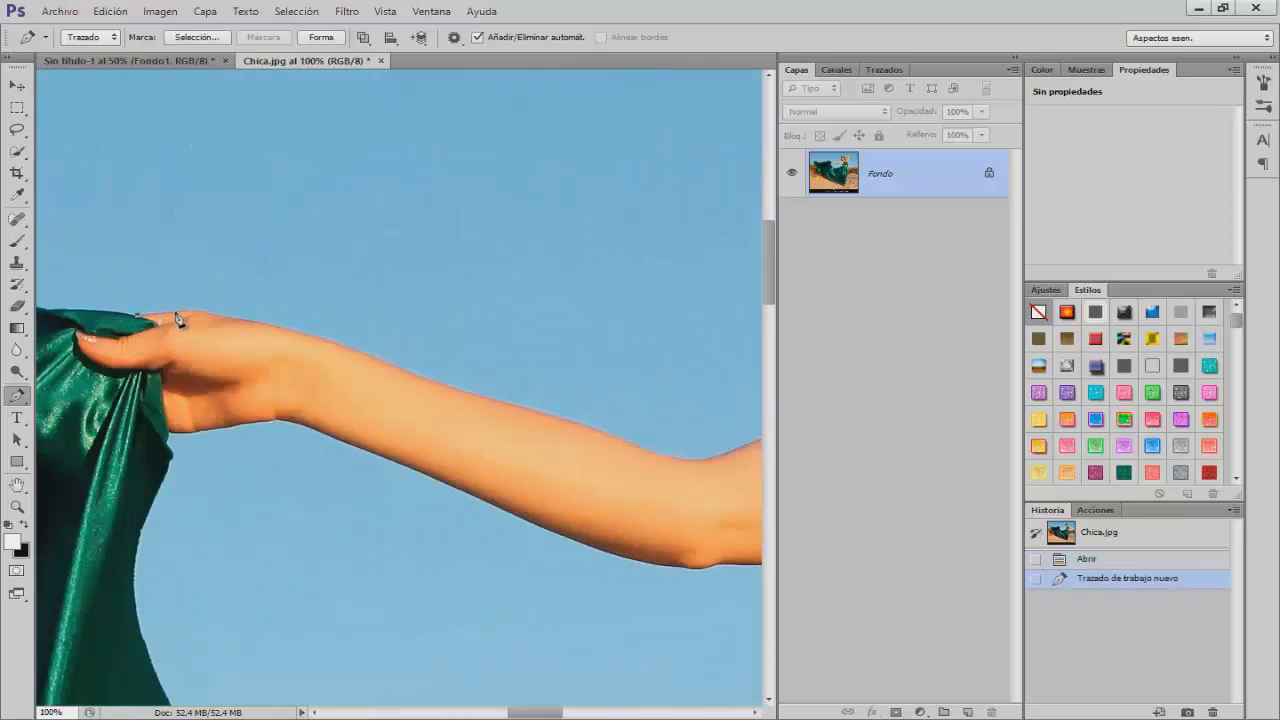
{"action": "left_click", "coordinate": [254, 329]}
{"action": "left_click", "coordinate": [270, 333]}
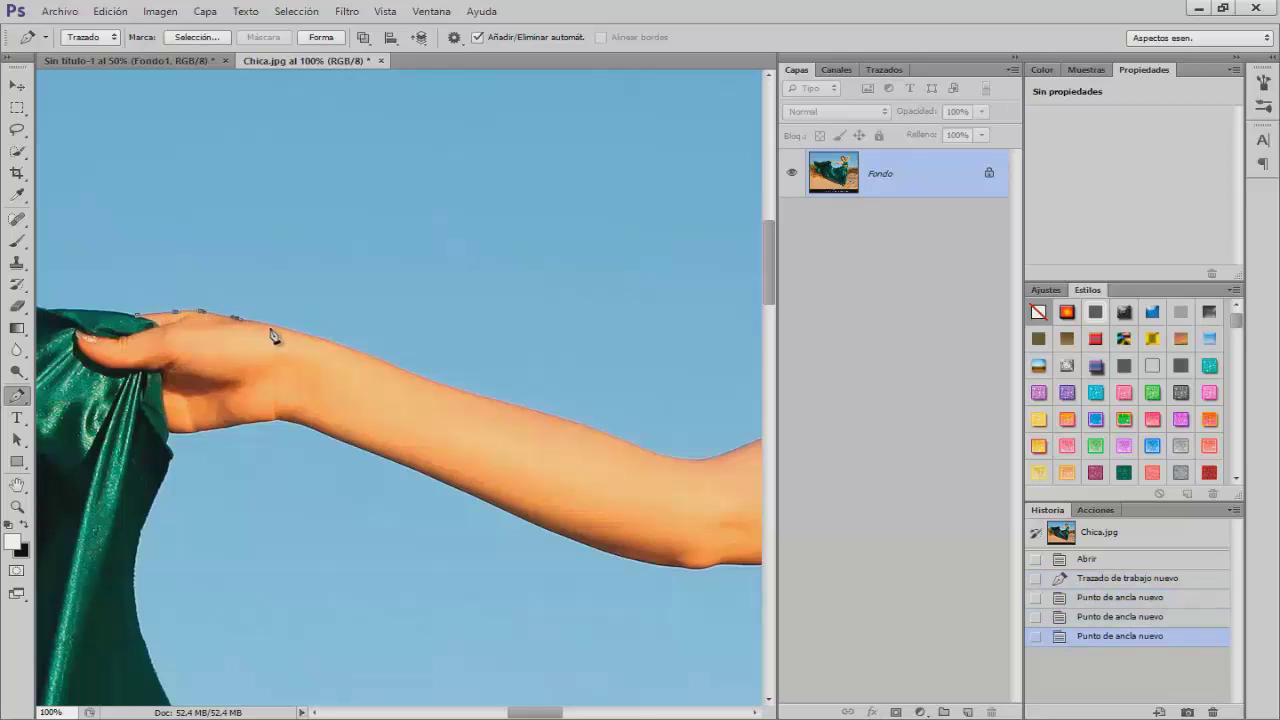
{"action": "left_click", "coordinate": [278, 327]}
{"action": "left_click", "coordinate": [333, 345]}
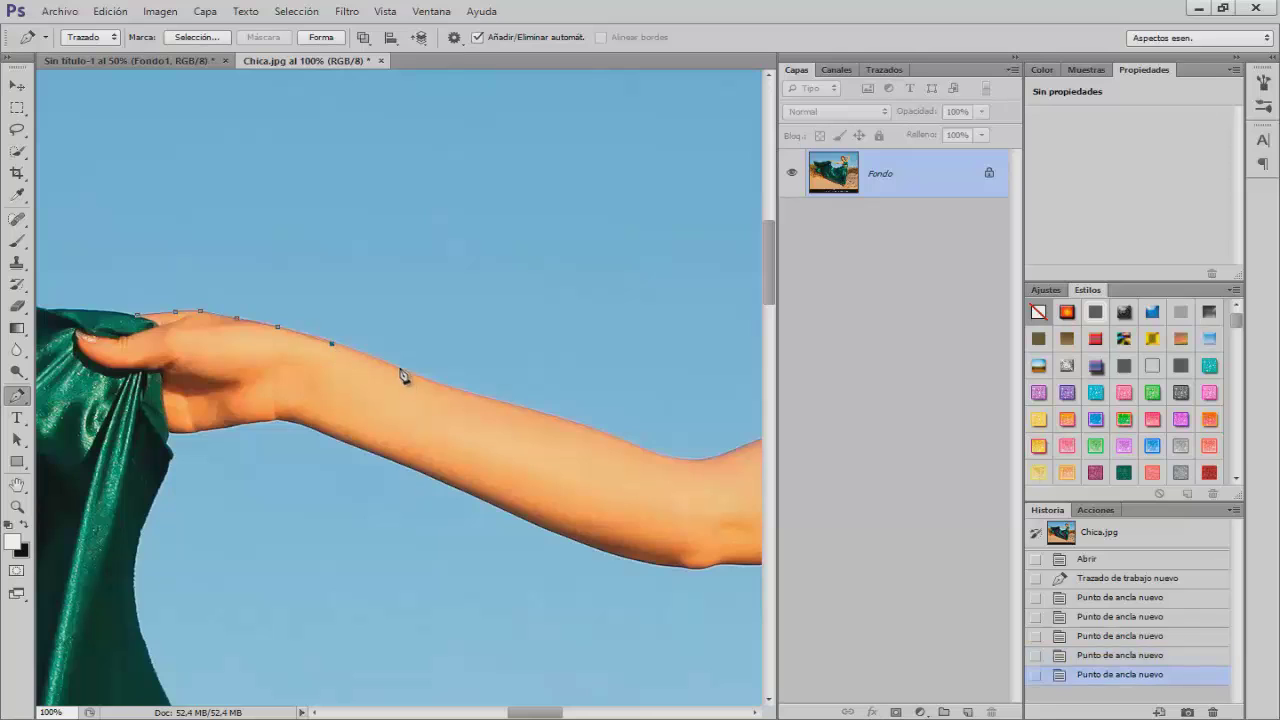
Continue the path with anchor points along the outstretched forearm's upper edge to the elbow crease.
{"action": "left_click", "coordinate": [396, 368]}
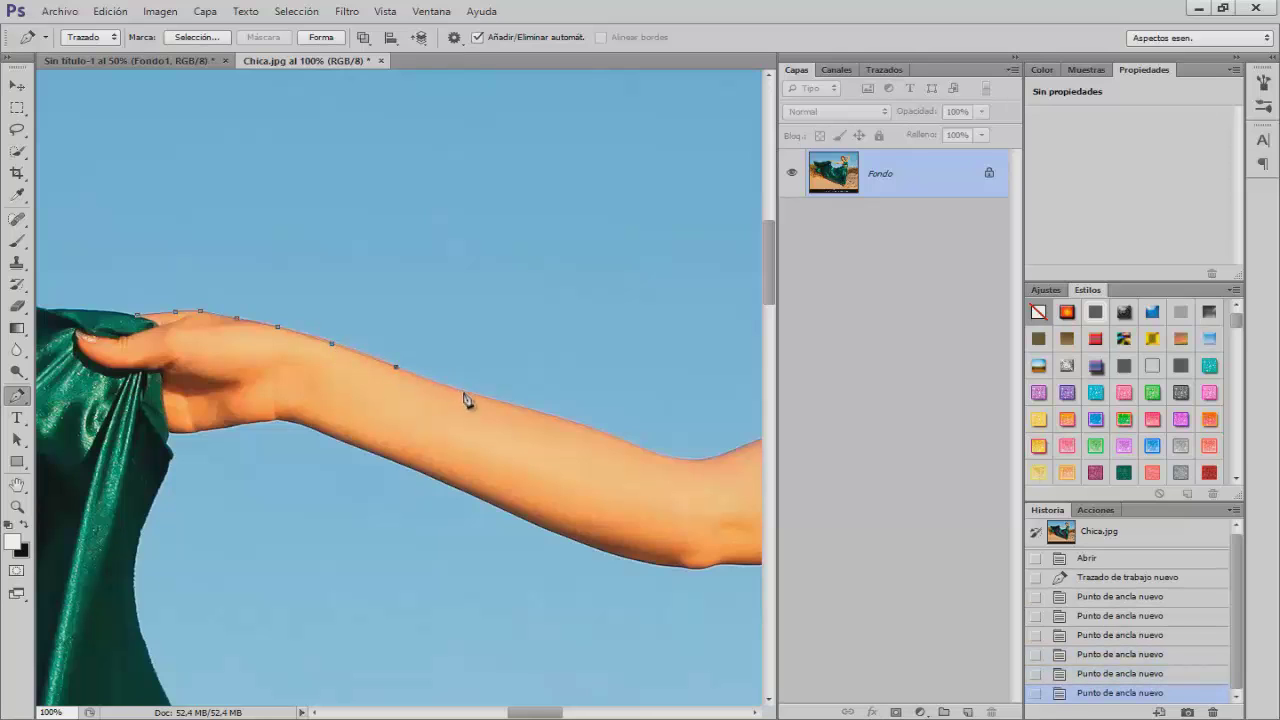
{"action": "left_click", "coordinate": [463, 393]}
{"action": "left_click", "coordinate": [542, 412]}
{"action": "left_click", "coordinate": [618, 438]}
{"action": "left_click", "coordinate": [654, 452]}
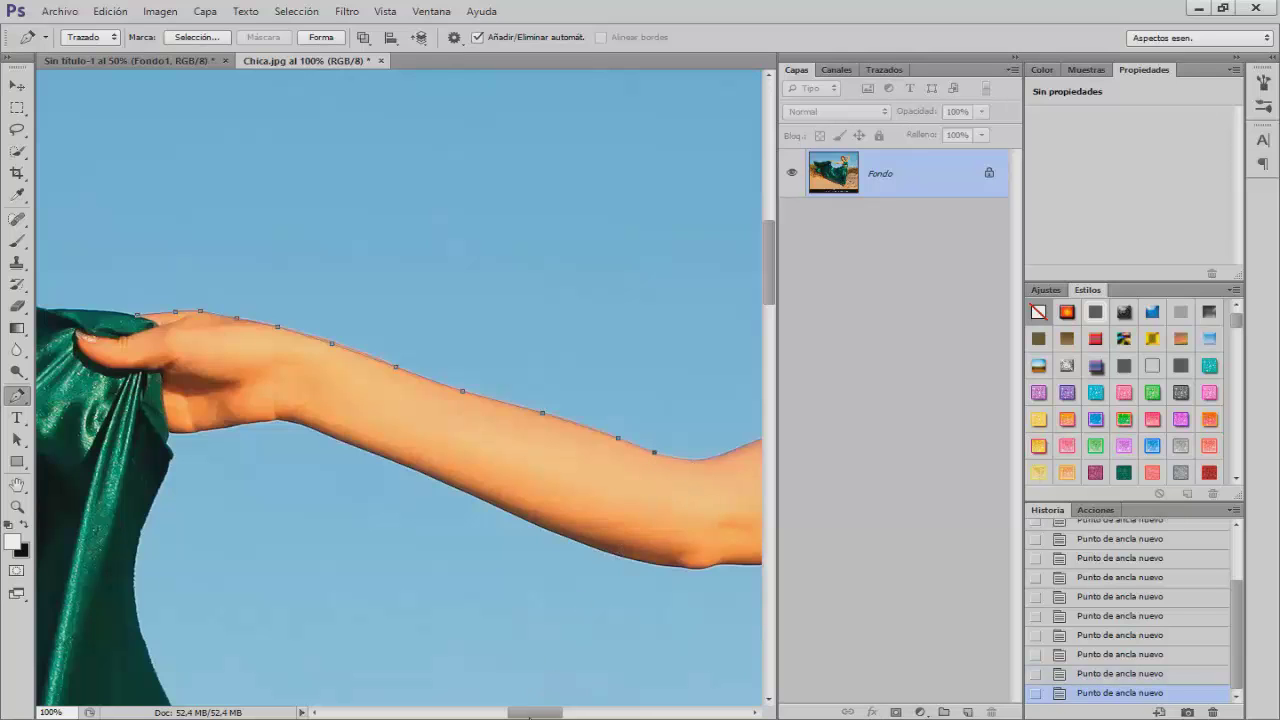
Curve the path through the elbow crease and retract the new anchor's direction handle onto the arm's edge.
{"action": "scroll", "coordinate": [420, 455], "scroll_direction": "right", "scroll_amount": 5}
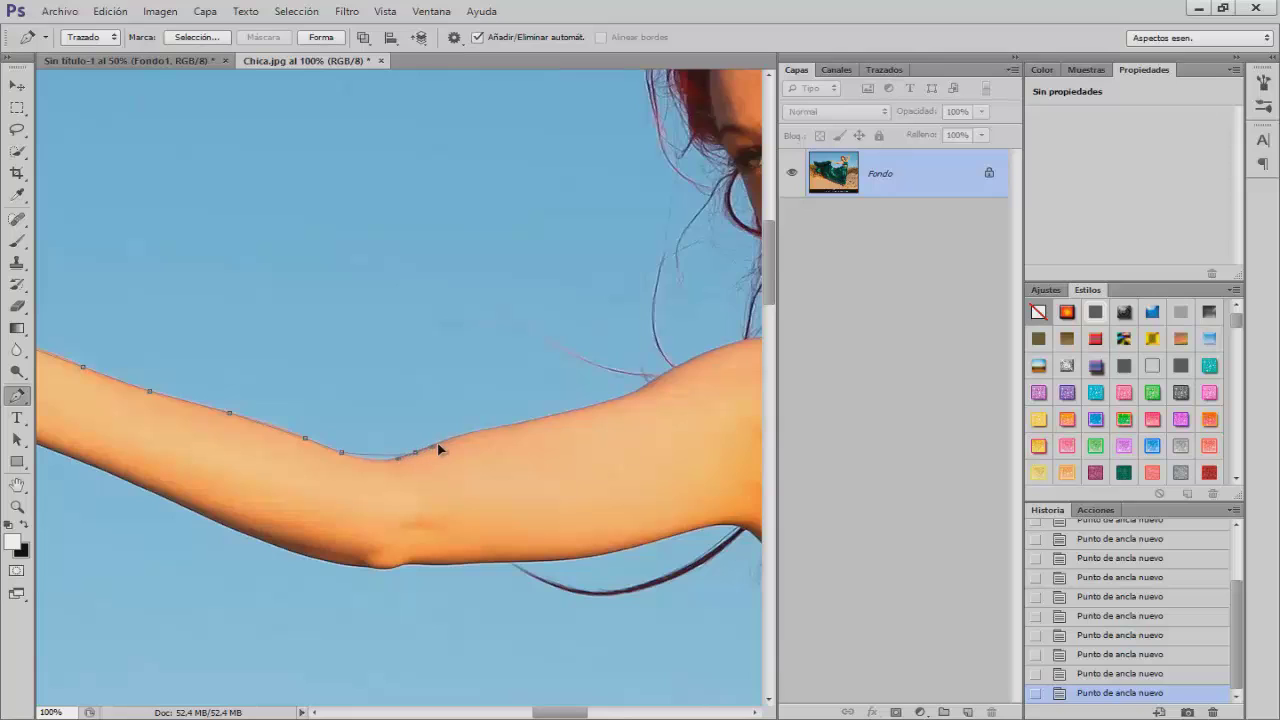
{"action": "left_click", "coordinate": [456, 435]}
{"action": "left_click", "coordinate": [420, 455]}
{"action": "key", "text": "alt"}
{"action": "left_click_drag", "start_coordinate": [463, 433], "coordinate": [471, 436]}
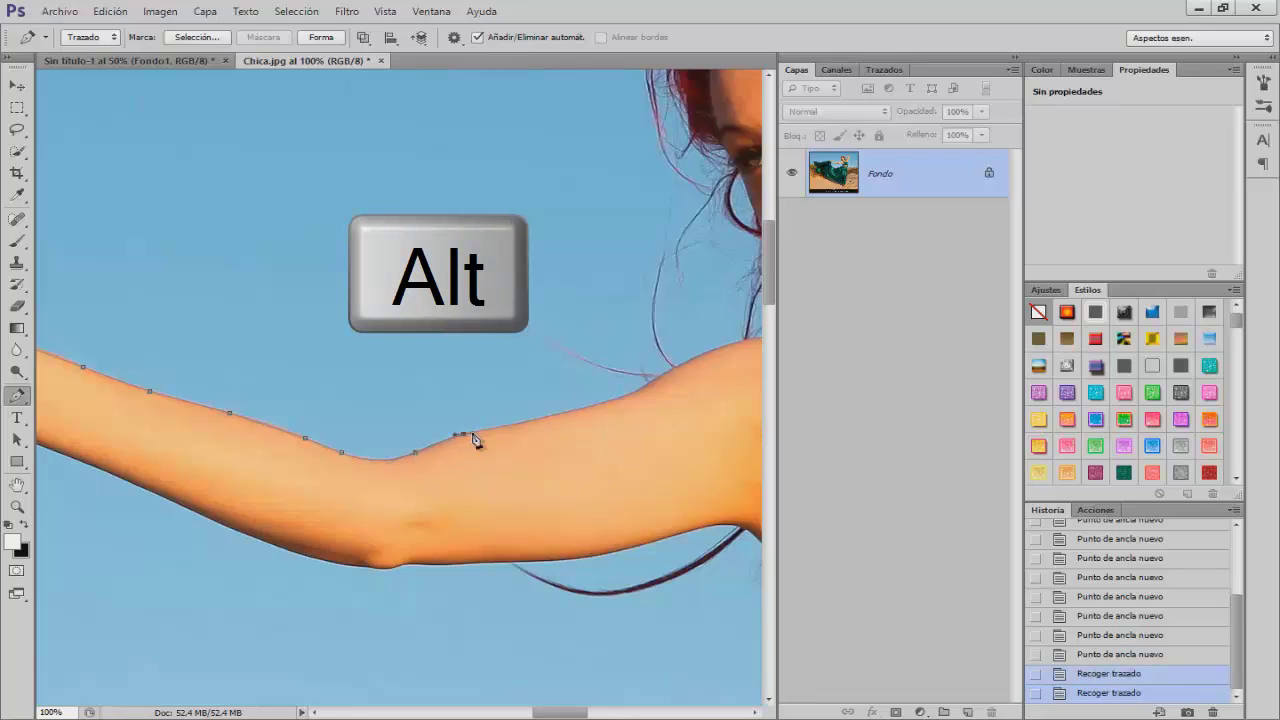
Trace the upper edge of the outstretched upper arm up to the shoulder.
{"action": "left_click", "coordinate": [516, 423]}
{"action": "left_click", "coordinate": [572, 410]}
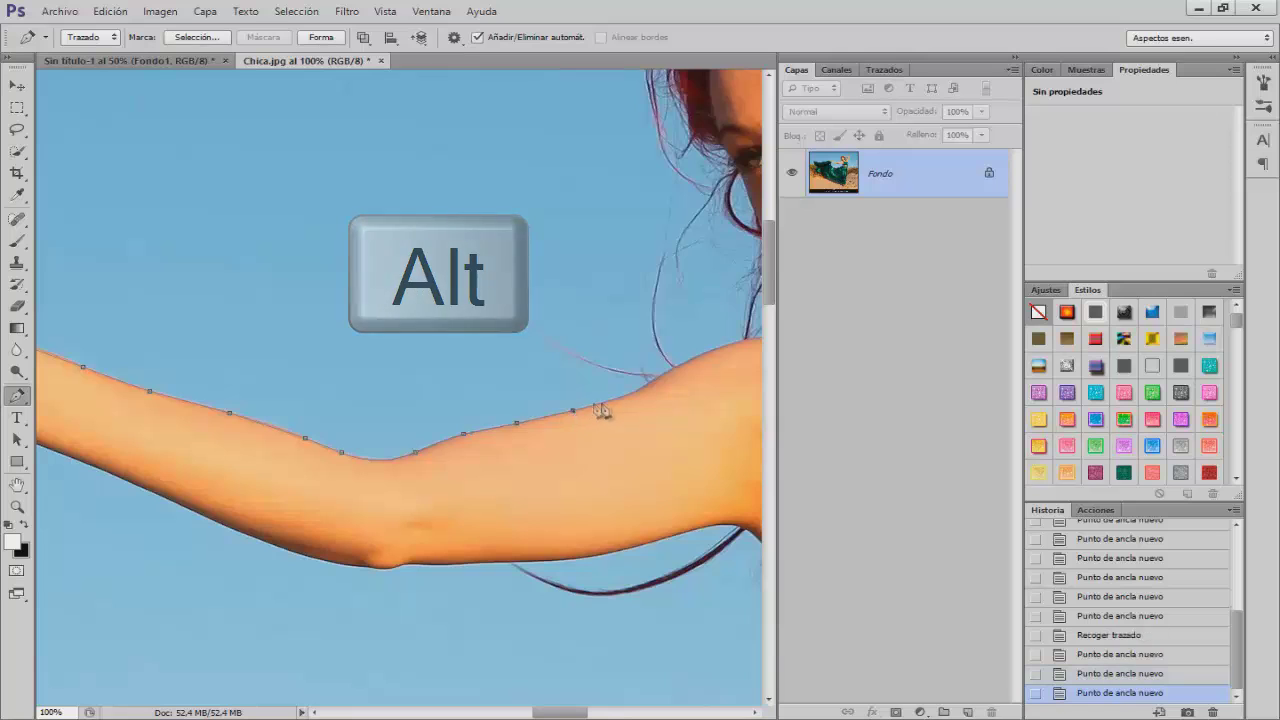
{"action": "left_click", "coordinate": [612, 401]}
{"action": "left_click", "coordinate": [638, 390]}
{"action": "left_click", "coordinate": [683, 366]}
{"action": "left_click", "coordinate": [732, 347]}
Reposition the shoulder anchor and trace over the shoulder, face and hair up to the hand on the head.
{"action": "left_click_drag", "start_coordinate": [543, 711], "coordinate": [576, 711]}
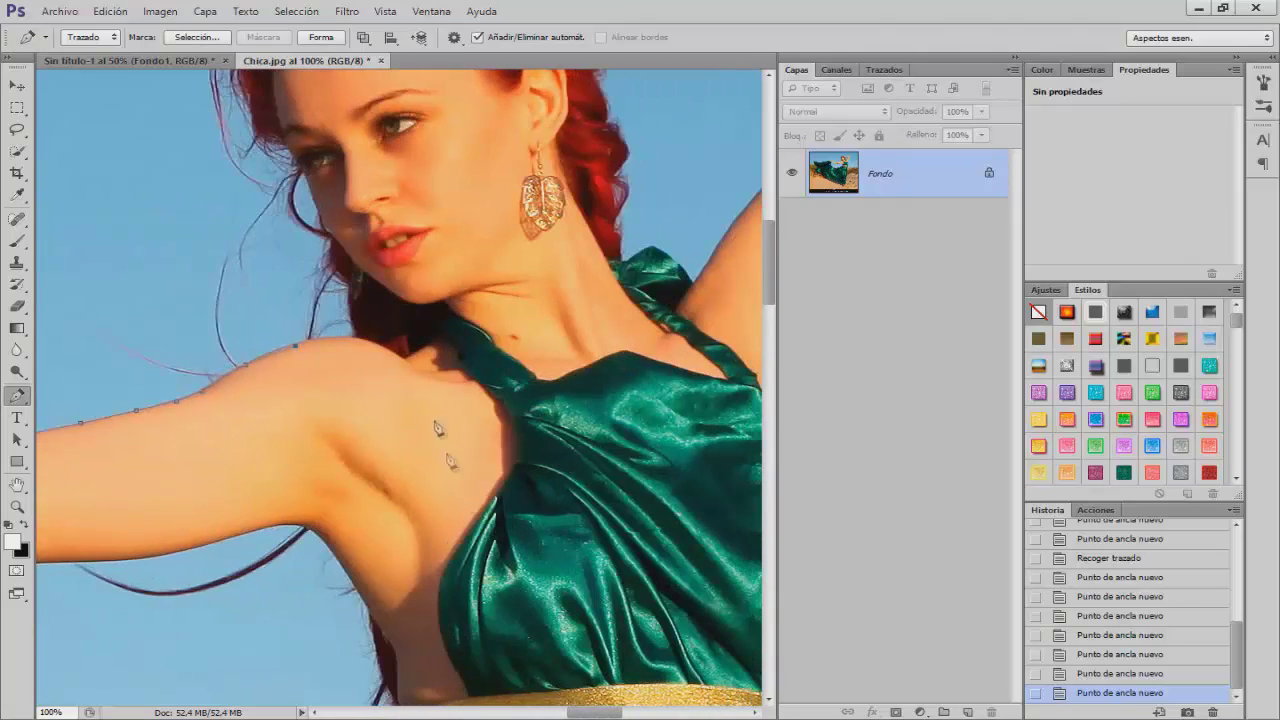
{"action": "left_click", "coordinate": [284, 351]}
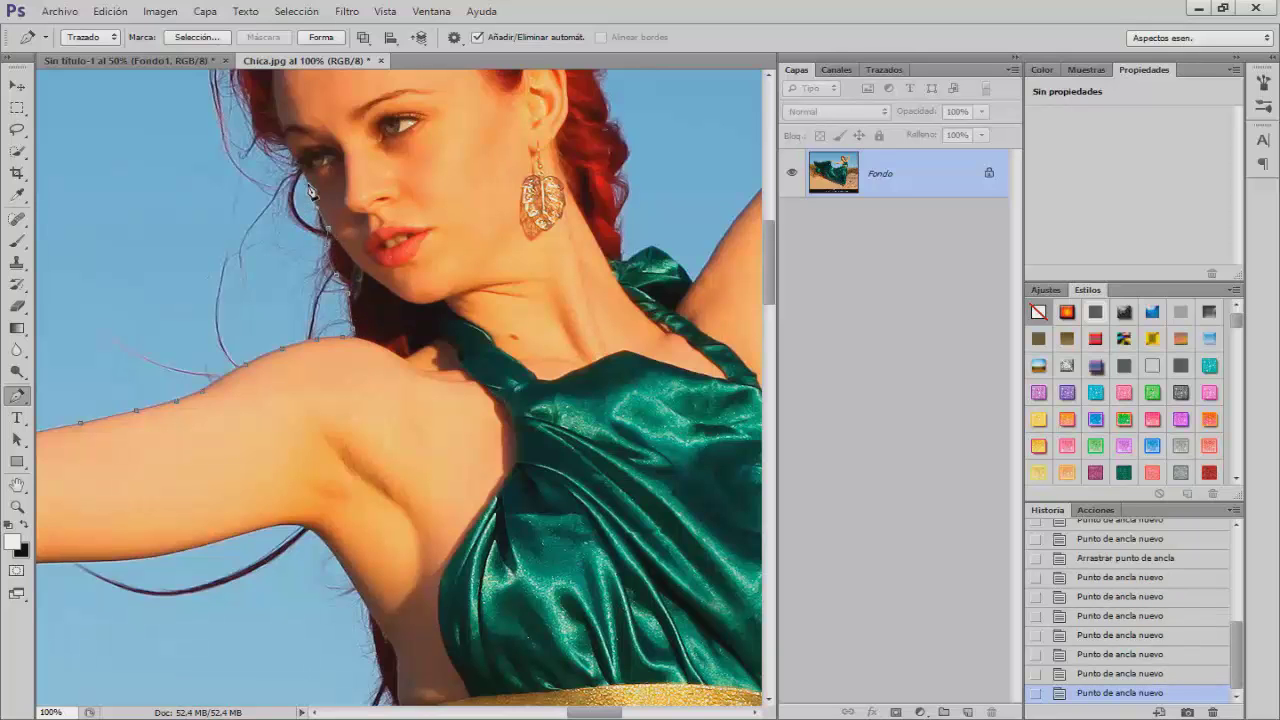
{"action": "left_click", "coordinate": [296, 166]}
{"action": "scroll", "coordinate": [280, 190], "scroll_direction": "up", "scroll_amount": 5}
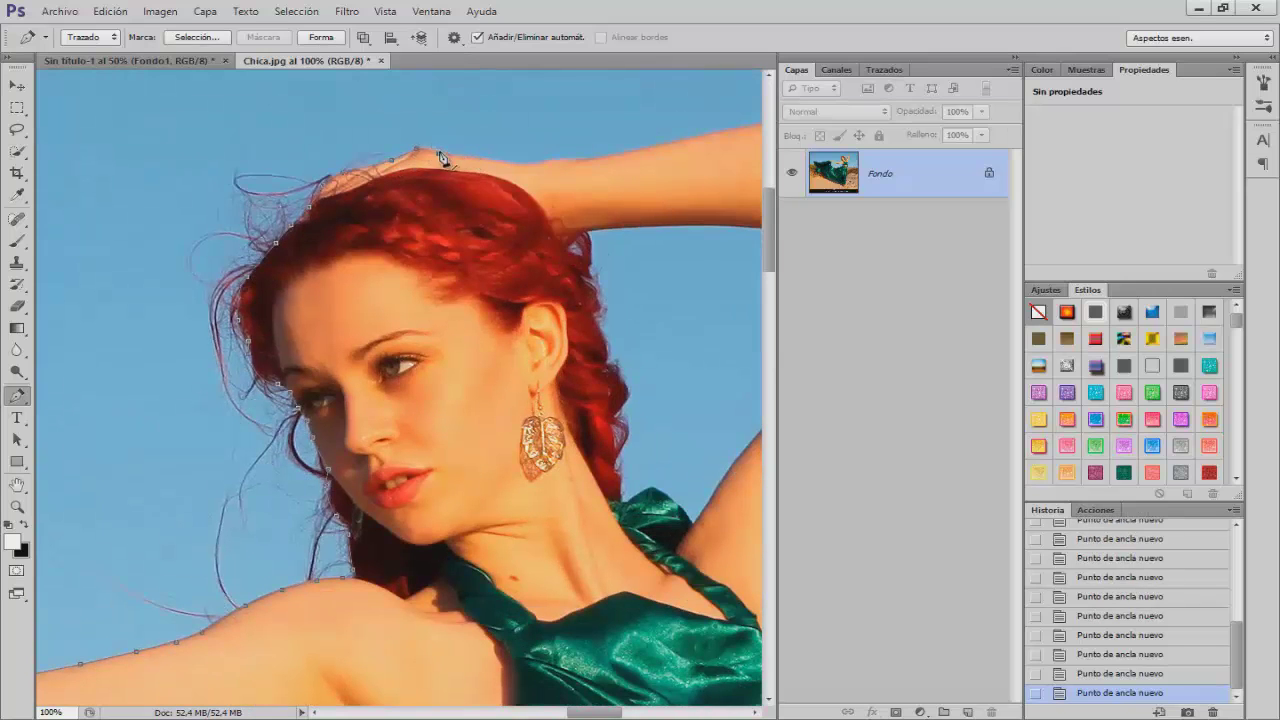
Trace the upper edge of the raised forearm from the hand toward the elbow.
{"action": "left_click", "coordinate": [511, 162]}
{"action": "left_click", "coordinate": [531, 165]}
{"action": "left_click_drag", "start_coordinate": [531, 165], "coordinate": [319, 240]}
{"action": "left_click", "coordinate": [347, 241]}
{"action": "left_click", "coordinate": [384, 240]}
{"action": "left_click", "coordinate": [688, 189]}
{"action": "left_click_drag", "start_coordinate": [688, 190], "coordinate": [358, 195]}
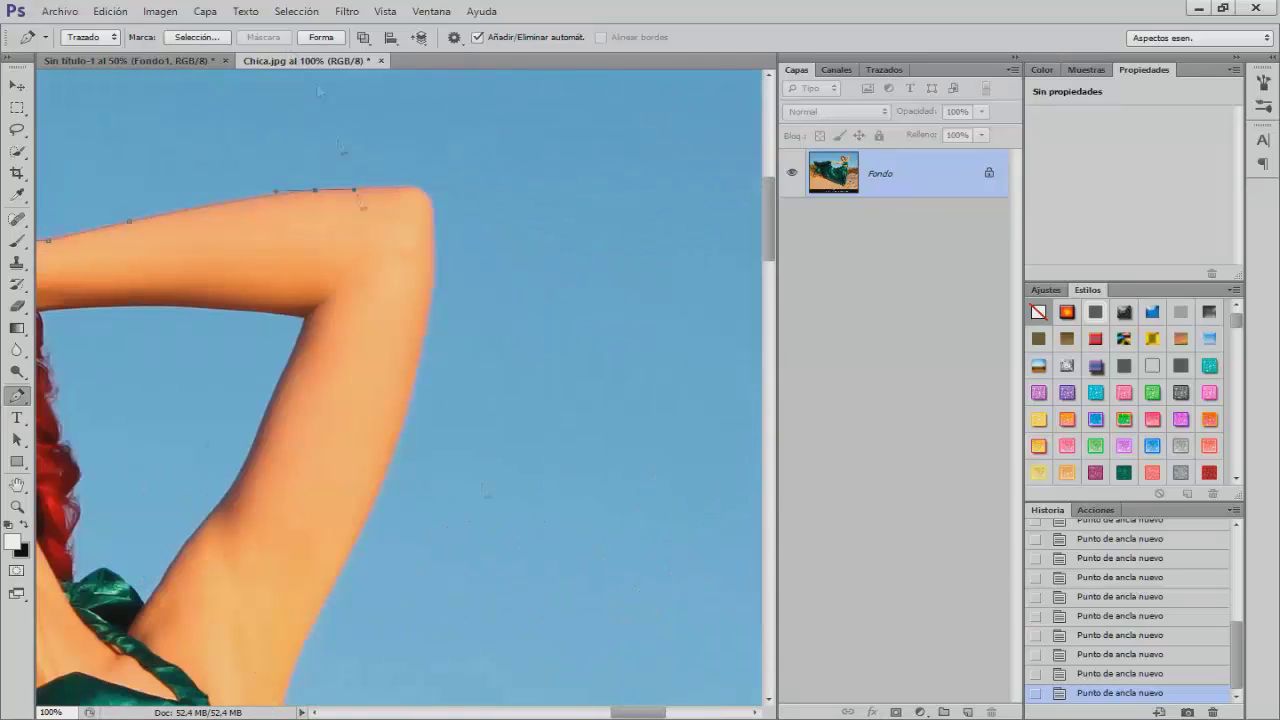
Trace around the raised elbow and down the outer edge of the upper arm to the side of the dress.
{"action": "left_click", "coordinate": [433, 268]}
{"action": "left_click", "coordinate": [414, 378]}
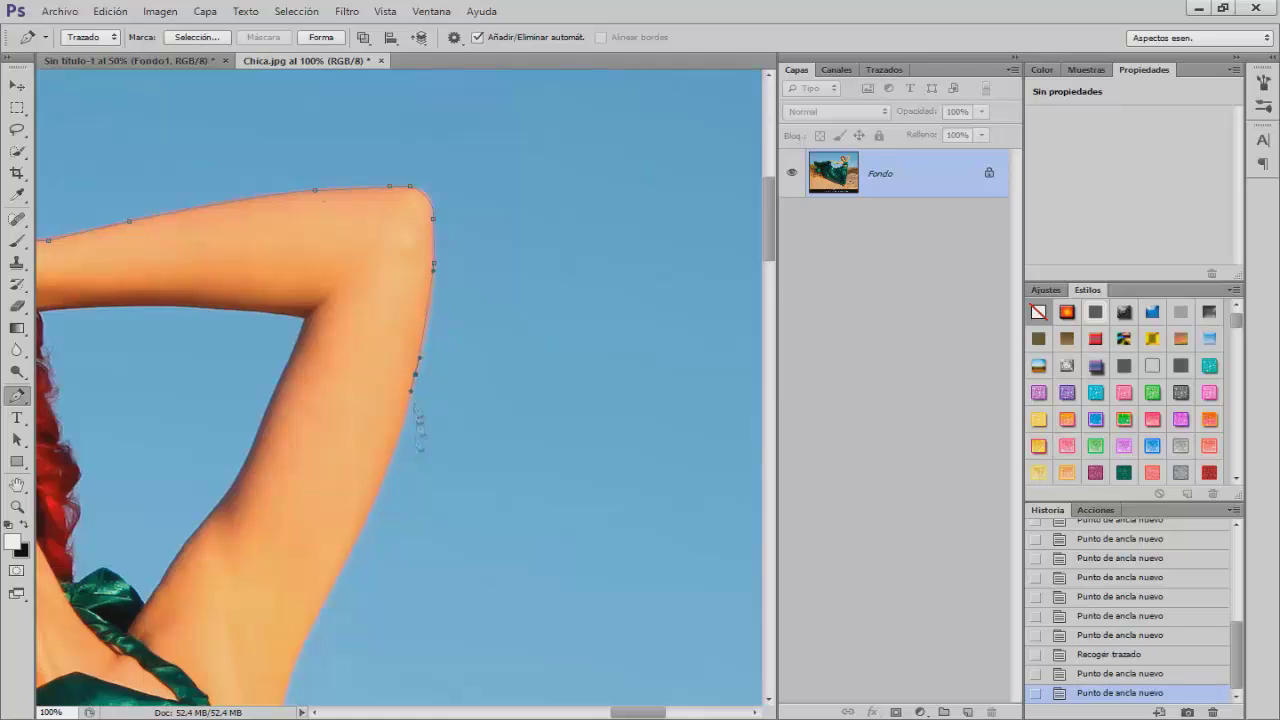
{"action": "left_click", "coordinate": [394, 437]}
{"action": "scroll", "coordinate": [387, 472], "scroll_direction": "down", "scroll_amount": 2}
{"action": "left_click", "coordinate": [328, 379]}
{"action": "left_click", "coordinate": [310, 410]}
{"action": "left_click", "coordinate": [291, 457]}
{"action": "left_click", "coordinate": [277, 542]}
{"action": "left_click", "coordinate": [278, 615]}
Trace the outer side of the dress bodice down toward the waist.
{"action": "scroll", "coordinate": [285, 600], "scroll_direction": "down", "scroll_amount": 2}
{"action": "left_click", "coordinate": [287, 565]}
{"action": "left_click", "coordinate": [297, 588]}
{"action": "left_click", "coordinate": [300, 602]}
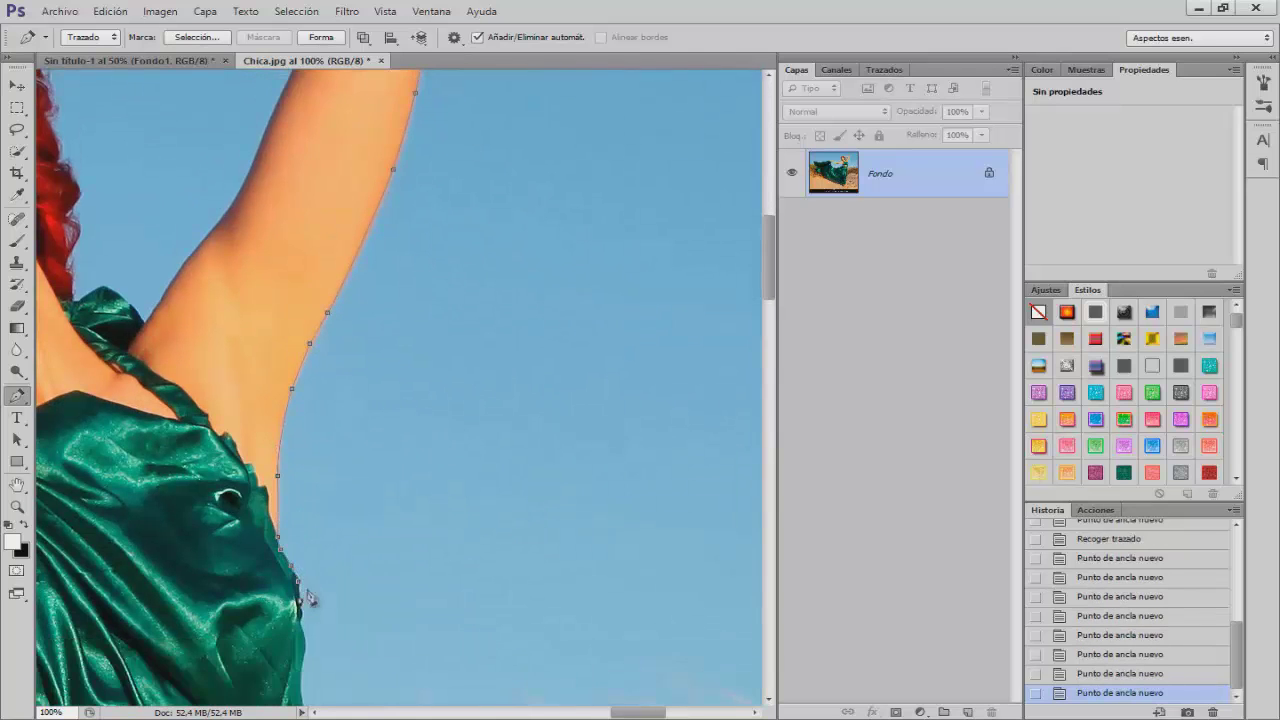
{"action": "scroll", "coordinate": [302, 600], "scroll_direction": "down", "scroll_amount": 2}
{"action": "left_click", "coordinate": [301, 535]}
{"action": "left_click", "coordinate": [302, 562]}
{"action": "left_click", "coordinate": [303, 590]}
Trace past the edge of the gold belt to the fabric fold just below it.
{"action": "scroll", "coordinate": [305, 519], "scroll_direction": "down", "scroll_amount": 2}
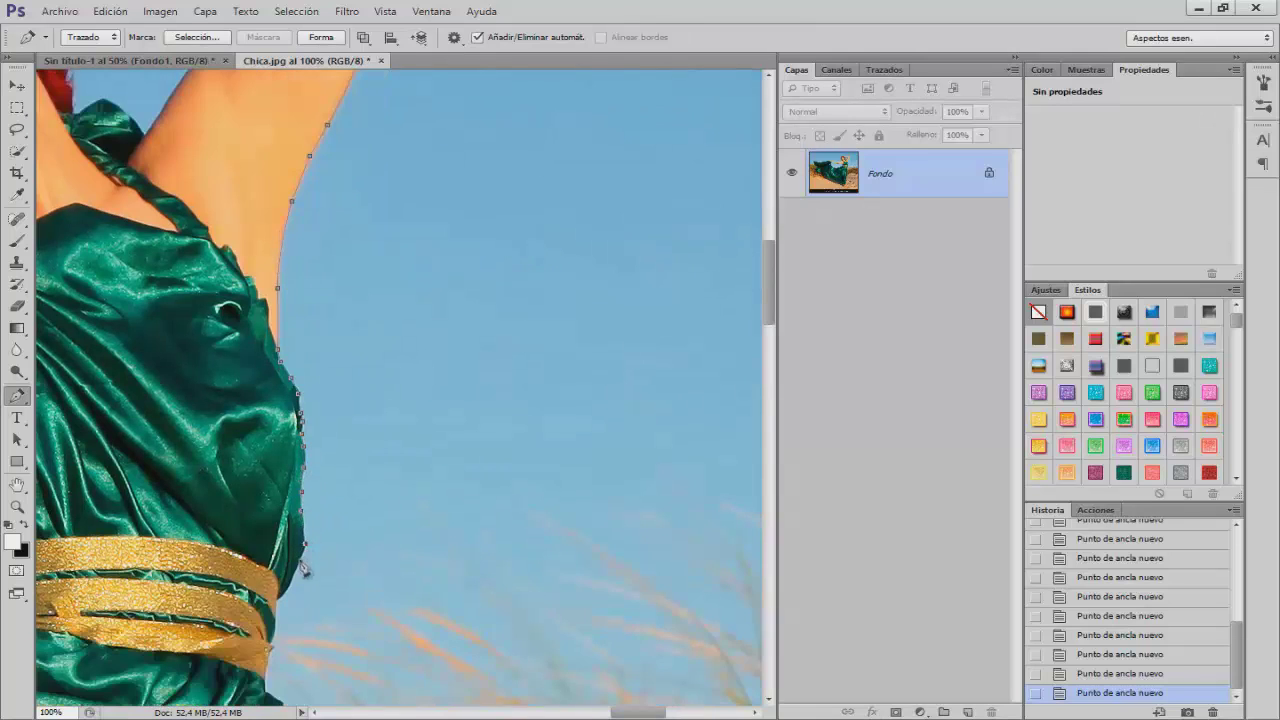
{"action": "scroll", "coordinate": [305, 568], "scroll_direction": "down", "scroll_amount": 2}
{"action": "left_click", "coordinate": [290, 499]}
{"action": "left_click", "coordinate": [276, 516]}
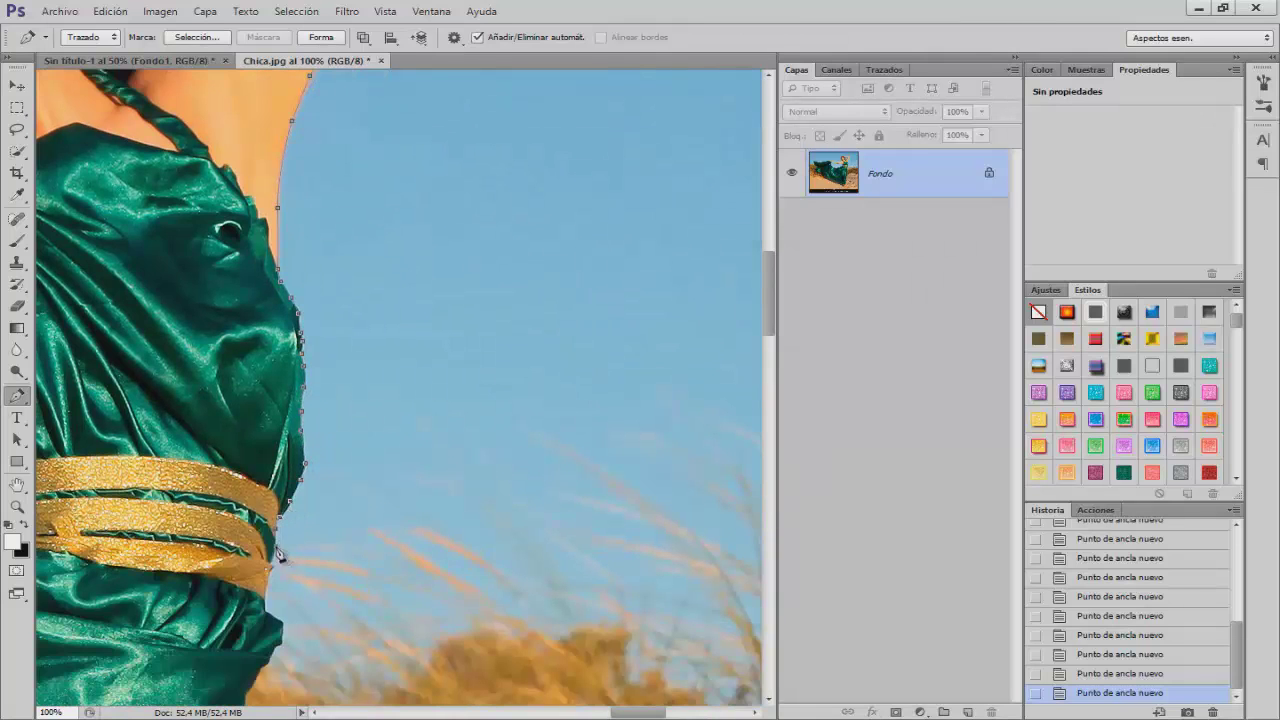
{"action": "left_click", "coordinate": [282, 624]}
Trace the skirt's edge from below the belt fold down along the hip against the grass.
{"action": "scroll", "coordinate": [285, 583], "scroll_direction": "down", "scroll_amount": 2}
{"action": "scroll", "coordinate": [268, 605], "scroll_direction": "down", "scroll_amount": 5}
{"action": "left_click", "coordinate": [243, 440]}
{"action": "left_click", "coordinate": [240, 470]}
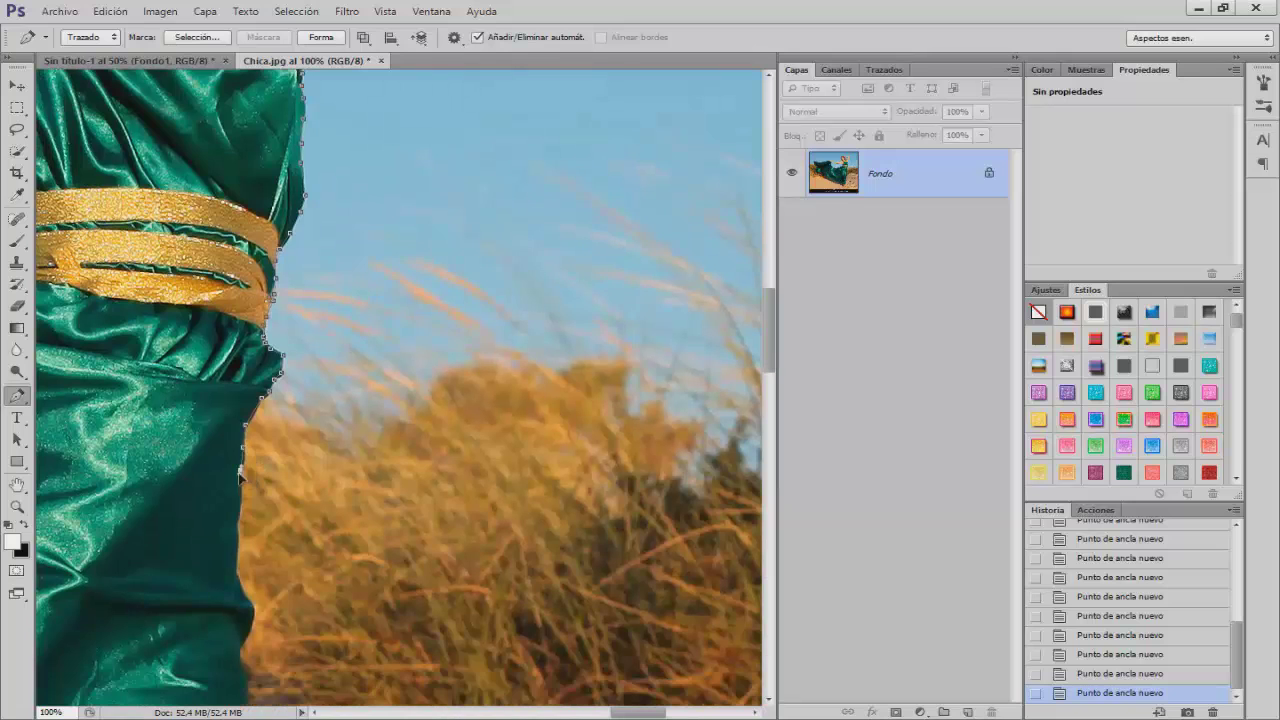
{"action": "left_click", "coordinate": [240, 565]}
{"action": "scroll", "coordinate": [244, 540], "scroll_direction": "down", "scroll_amount": 2}
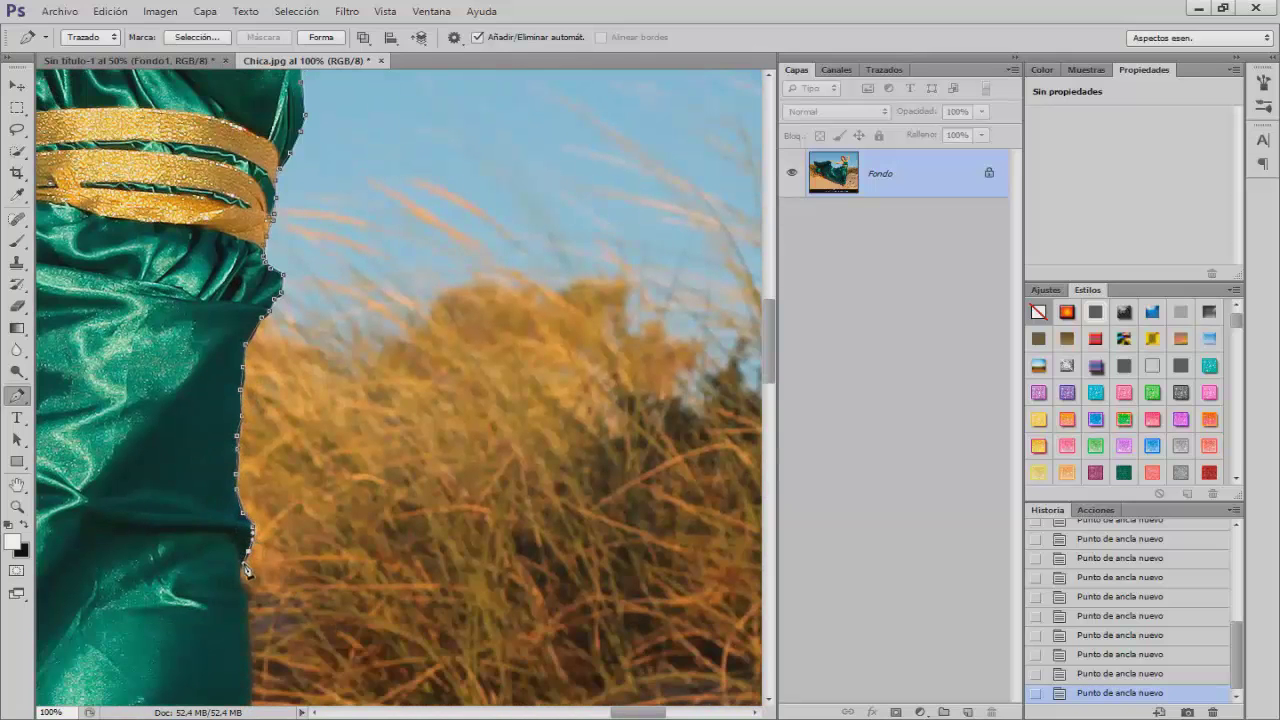
Trace the skirt's edge from the thigh down past the grass to where the sand begins.
{"action": "scroll", "coordinate": [247, 570], "scroll_direction": "down", "scroll_amount": 6}
{"action": "left_click", "coordinate": [252, 395]}
{"action": "left_click", "coordinate": [248, 428]}
{"action": "left_click", "coordinate": [244, 458]}
{"action": "scroll", "coordinate": [240, 500], "scroll_direction": "down", "scroll_amount": 3}
{"action": "left_click", "coordinate": [207, 482]}
{"action": "left_click", "coordinate": [190, 551]}
{"action": "left_click", "coordinate": [181, 565]}
Trace the skirt's edge around the upper folds at knee level against the sand.
{"action": "scroll", "coordinate": [178, 580], "scroll_direction": "down", "scroll_amount": 4}
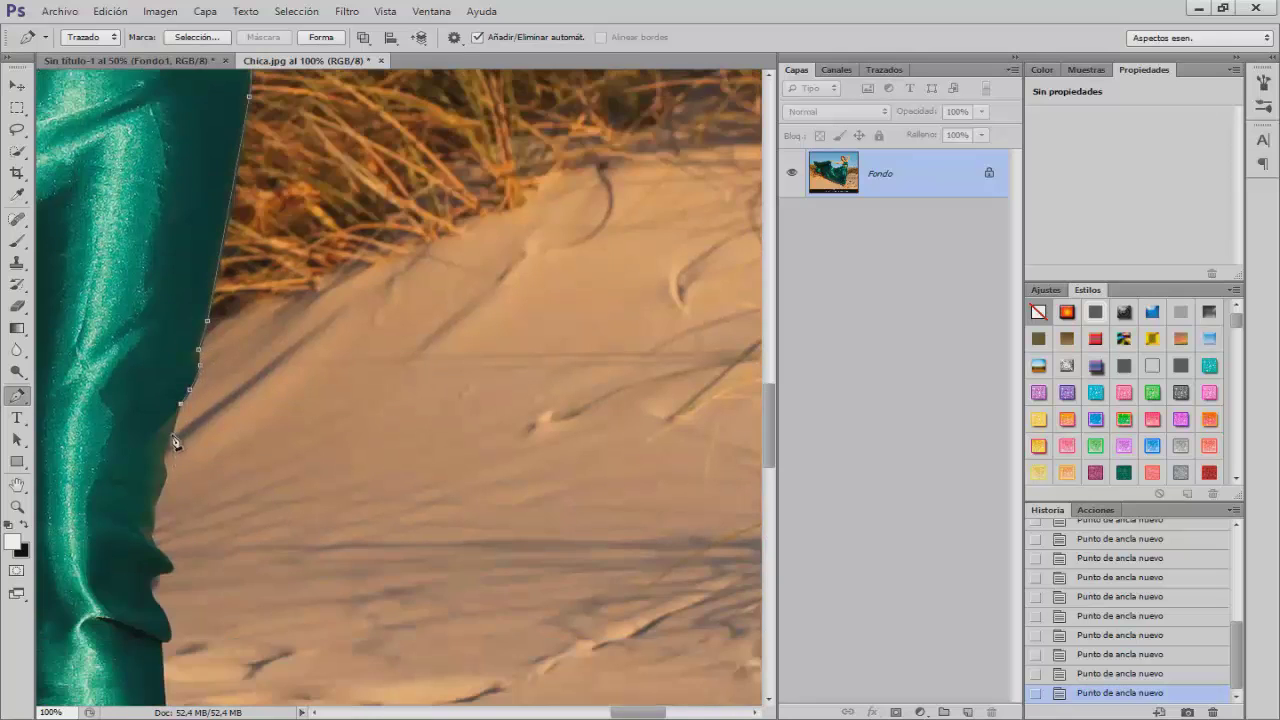
{"action": "scroll", "coordinate": [156, 540], "scroll_direction": "down", "scroll_amount": 2}
{"action": "left_click", "coordinate": [169, 494]}
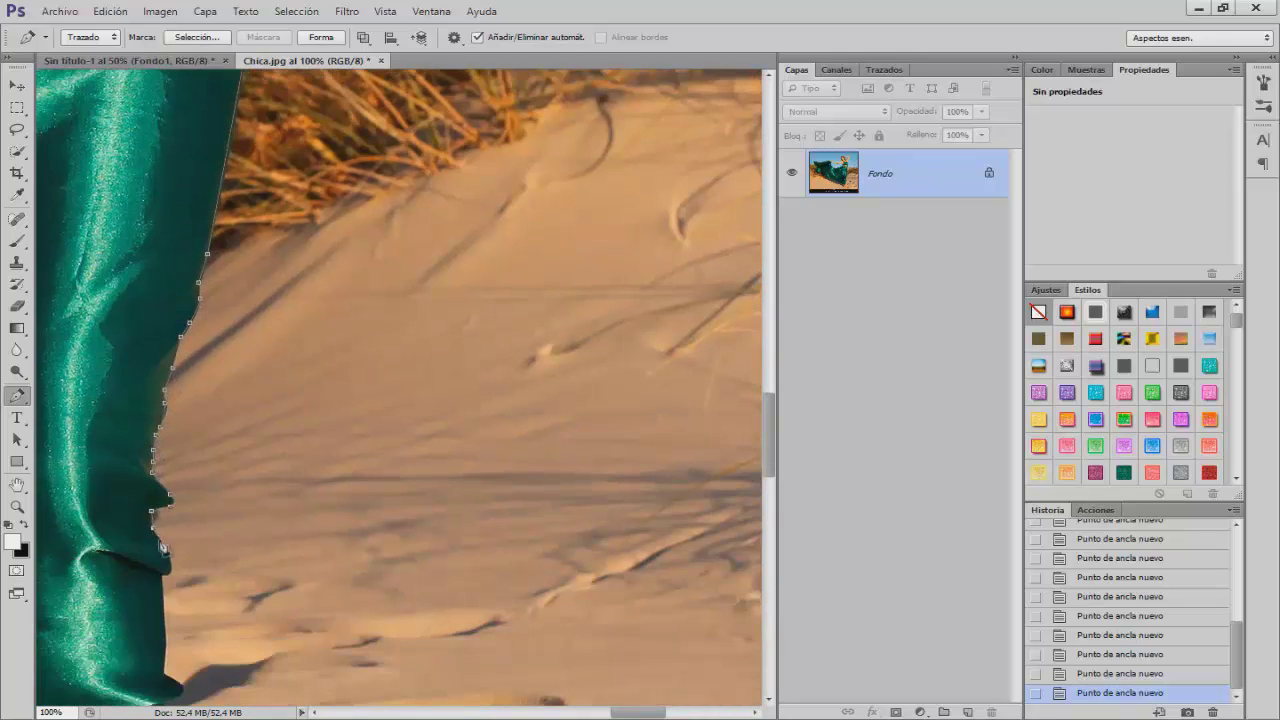
{"action": "scroll", "coordinate": [162, 548], "scroll_direction": "down", "scroll_amount": 2}
{"action": "left_click", "coordinate": [162, 491]}
{"action": "left_click", "coordinate": [163, 531]}
Trace around the small pointed fold that sticks out of the skirt below the knee.
{"action": "scroll", "coordinate": [165, 540], "scroll_direction": "down", "scroll_amount": 2}
{"action": "left_click", "coordinate": [163, 497]}
{"action": "left_click", "coordinate": [166, 508]}
{"action": "left_click", "coordinate": [178, 520]}
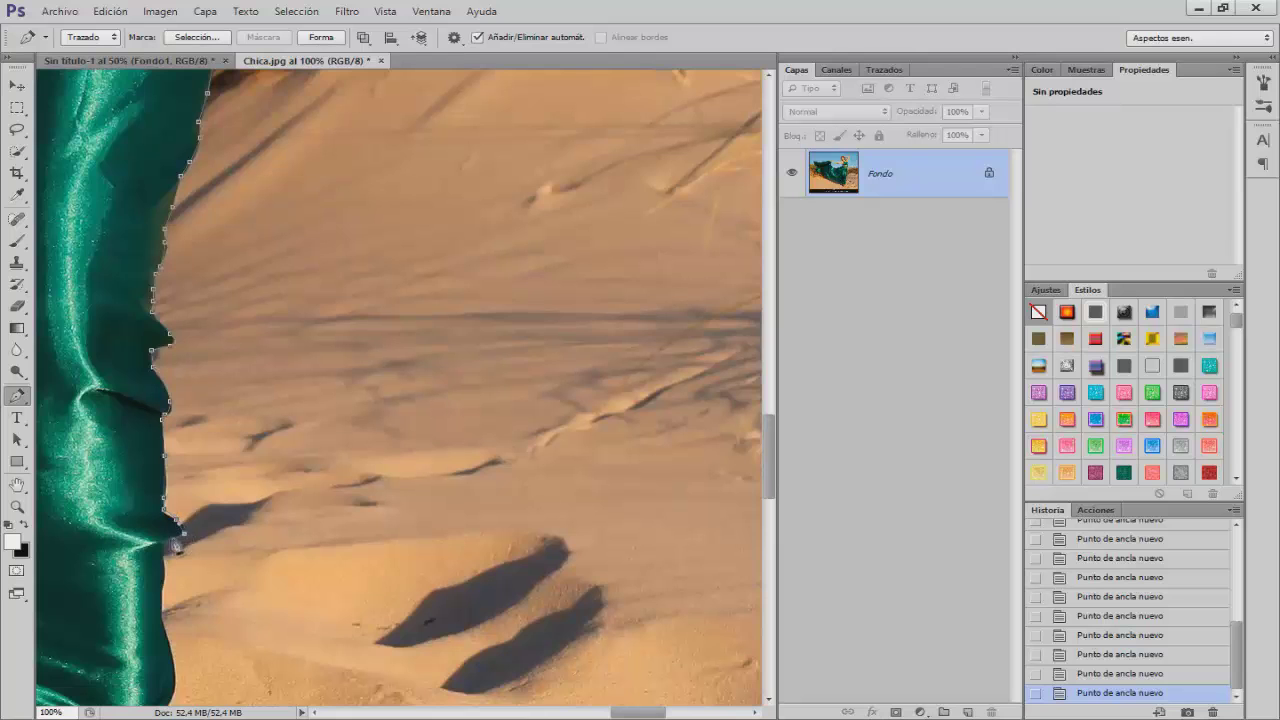
{"action": "left_click", "coordinate": [175, 545]}
Trace the skirt's bulging lower edge along the calf toward the hem.
{"action": "scroll", "coordinate": [175, 545], "scroll_direction": "down", "scroll_amount": 2}
{"action": "left_click", "coordinate": [169, 510]}
{"action": "scroll", "coordinate": [169, 510], "scroll_direction": "down", "scroll_amount": 1}
{"action": "scroll", "coordinate": [170, 520], "scroll_direction": "down", "scroll_amount": 2}
{"action": "left_click", "coordinate": [175, 535]}
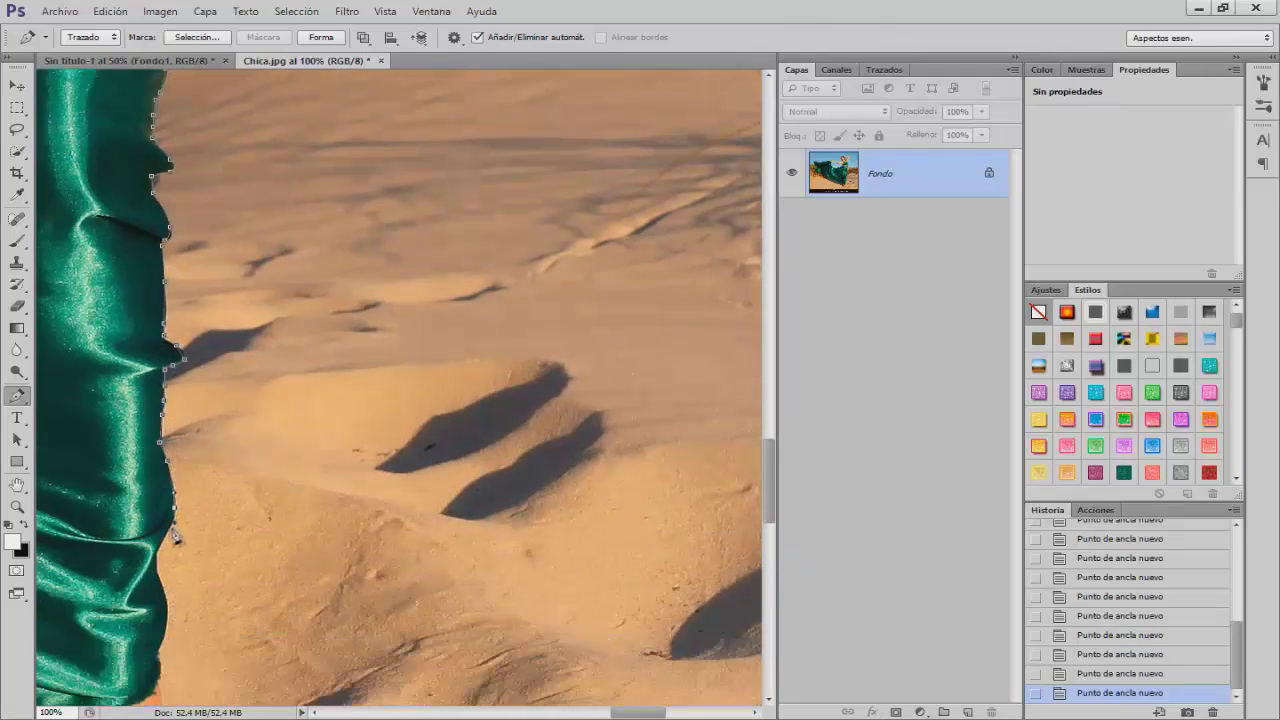
{"action": "scroll", "coordinate": [172, 530], "scroll_direction": "down", "scroll_amount": 2}
{"action": "left_click", "coordinate": [166, 528]}
Trace past the skirt's hem onto the bare ankle of the rear leg.
{"action": "scroll", "coordinate": [168, 530], "scroll_direction": "down", "scroll_amount": 3}
{"action": "left_click", "coordinate": [160, 500]}
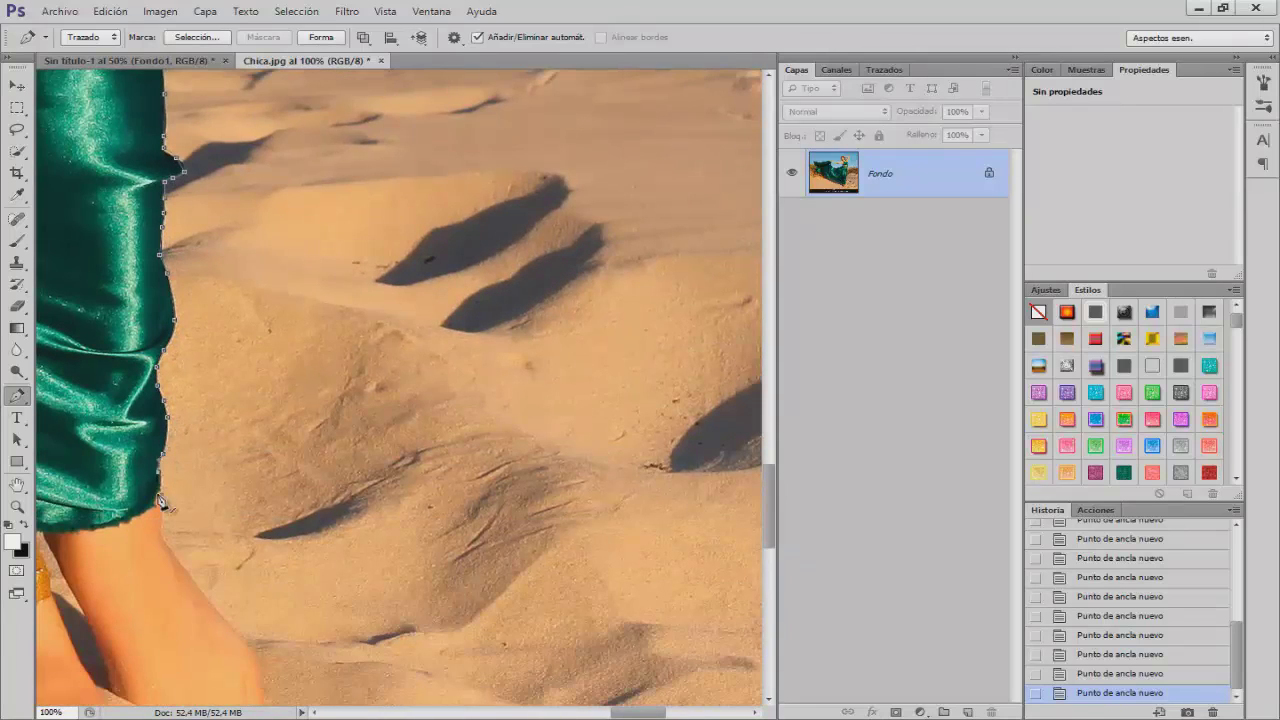
{"action": "scroll", "coordinate": [191, 514], "scroll_direction": "down", "scroll_amount": 2}
{"action": "left_click", "coordinate": [159, 405]}
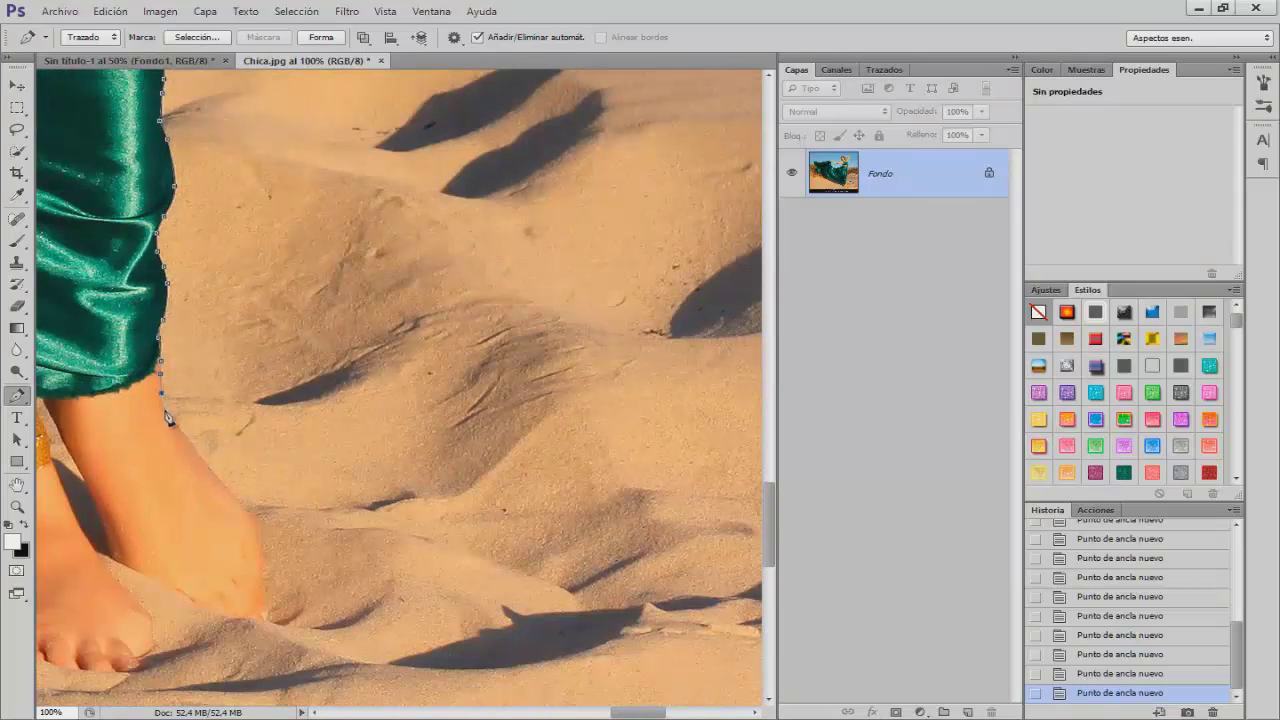
Trace around the rear foot and the gap between the ankles, continuing onto the edge of the front foot.
{"action": "left_click", "coordinate": [260, 557]}
{"action": "left_click", "coordinate": [264, 601]}
{"action": "left_click", "coordinate": [208, 611]}
{"action": "left_click", "coordinate": [180, 593]}
{"action": "left_click", "coordinate": [154, 577]}
{"action": "left_click_drag", "start_coordinate": [88, 487], "coordinate": [413, 490]}
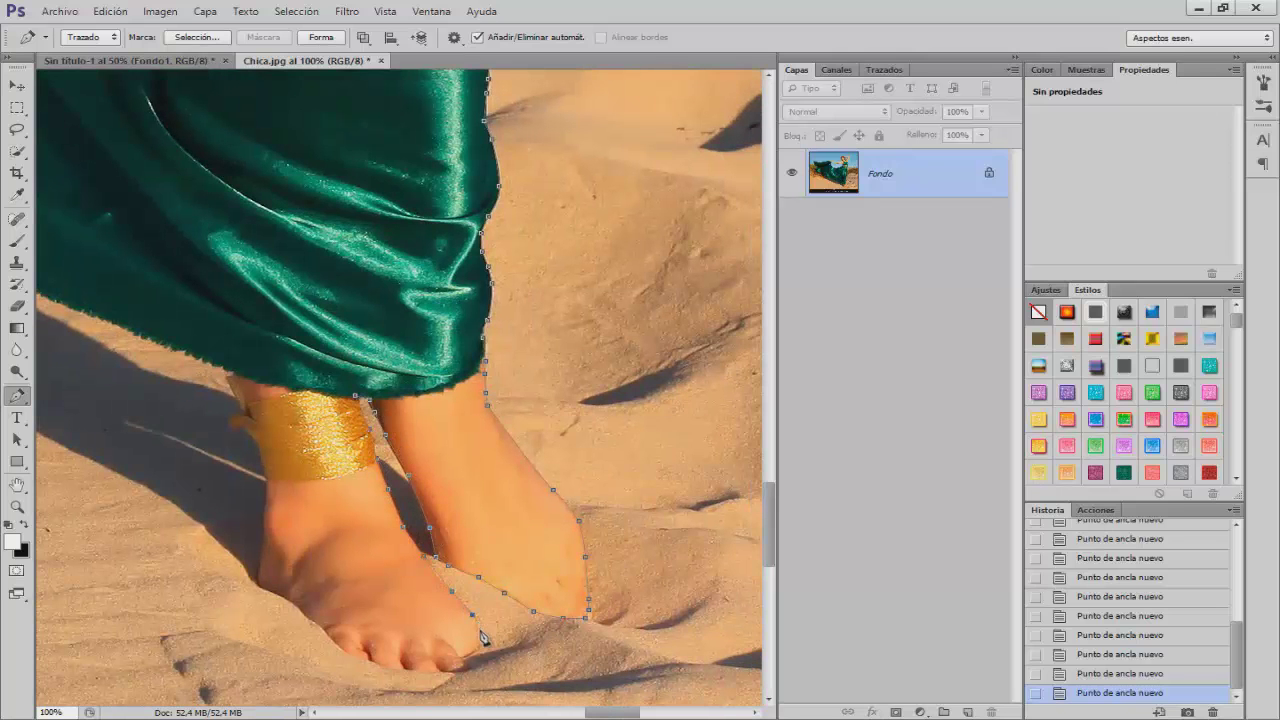
Trace the outer side of the front foot from the heel up past the anklet to the skirt's hem.
{"action": "left_click", "coordinate": [258, 586]}
{"action": "left_click", "coordinate": [268, 518]}
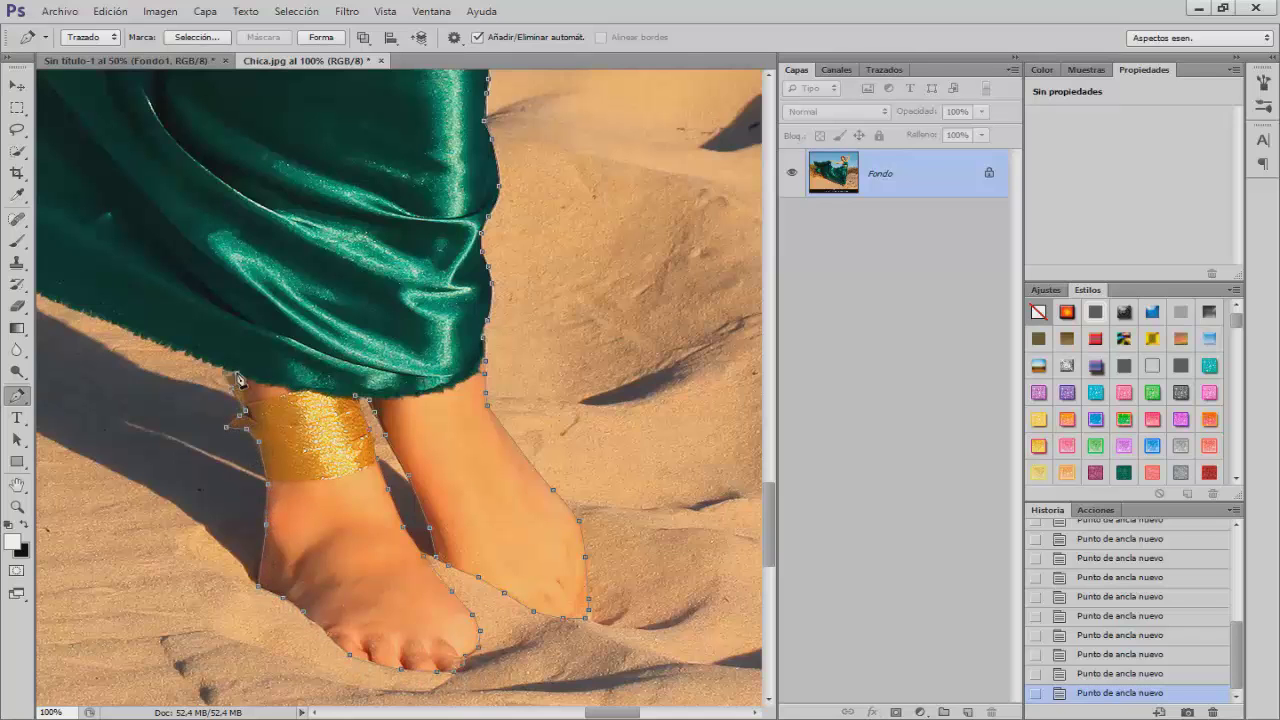
{"action": "left_click_drag", "start_coordinate": [240, 380], "coordinate": [640, 376]}
Trace the skirt's lower hem away from the ankles, just above the shadow on the sand.
{"action": "left_click", "coordinate": [549, 333]}
{"action": "left_click", "coordinate": [516, 320]}
{"action": "left_click", "coordinate": [484, 310]}
{"action": "left_click", "coordinate": [379, 264]}
{"action": "left_click", "coordinate": [257, 210]}
{"action": "left_click_drag", "start_coordinate": [152, 161], "coordinate": [397, 318]}
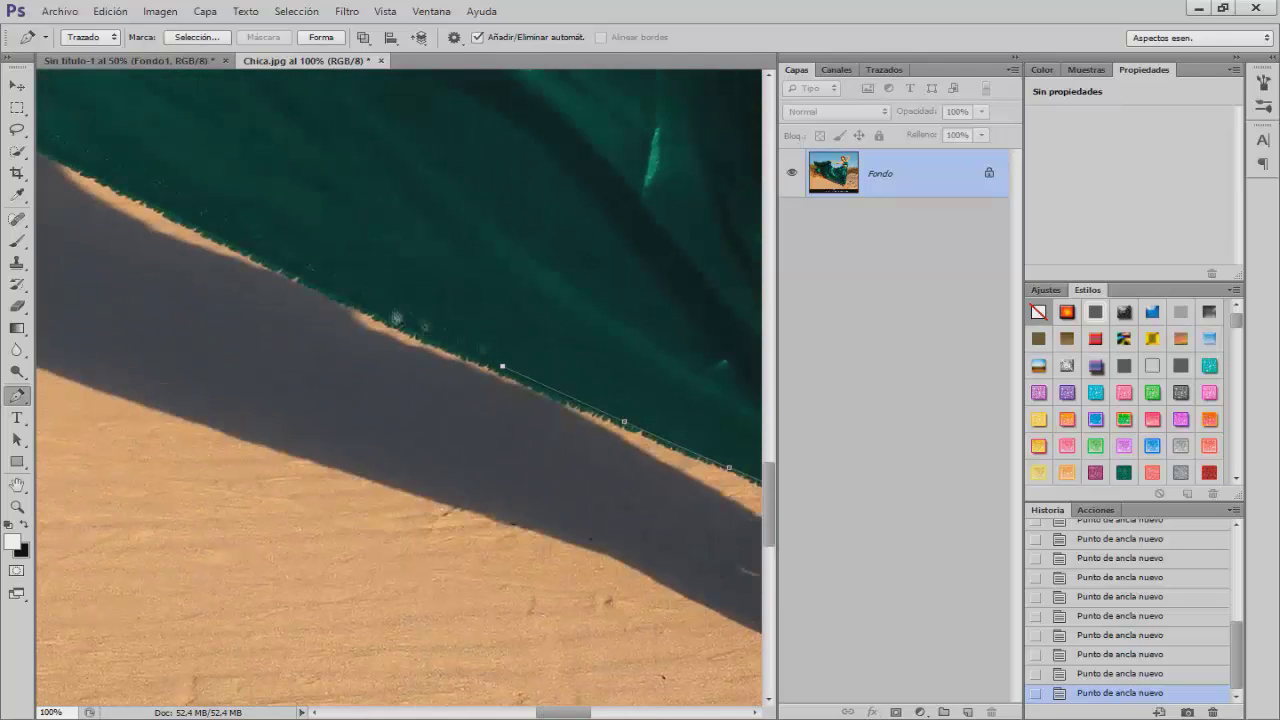
Continue the path along the skirt's lower edge to where it meets the dry grass.
{"action": "left_click", "coordinate": [244, 242]}
{"action": "left_click_drag", "start_coordinate": [244, 242], "coordinate": [585, 467]}
{"action": "left_click", "coordinate": [381, 382]}
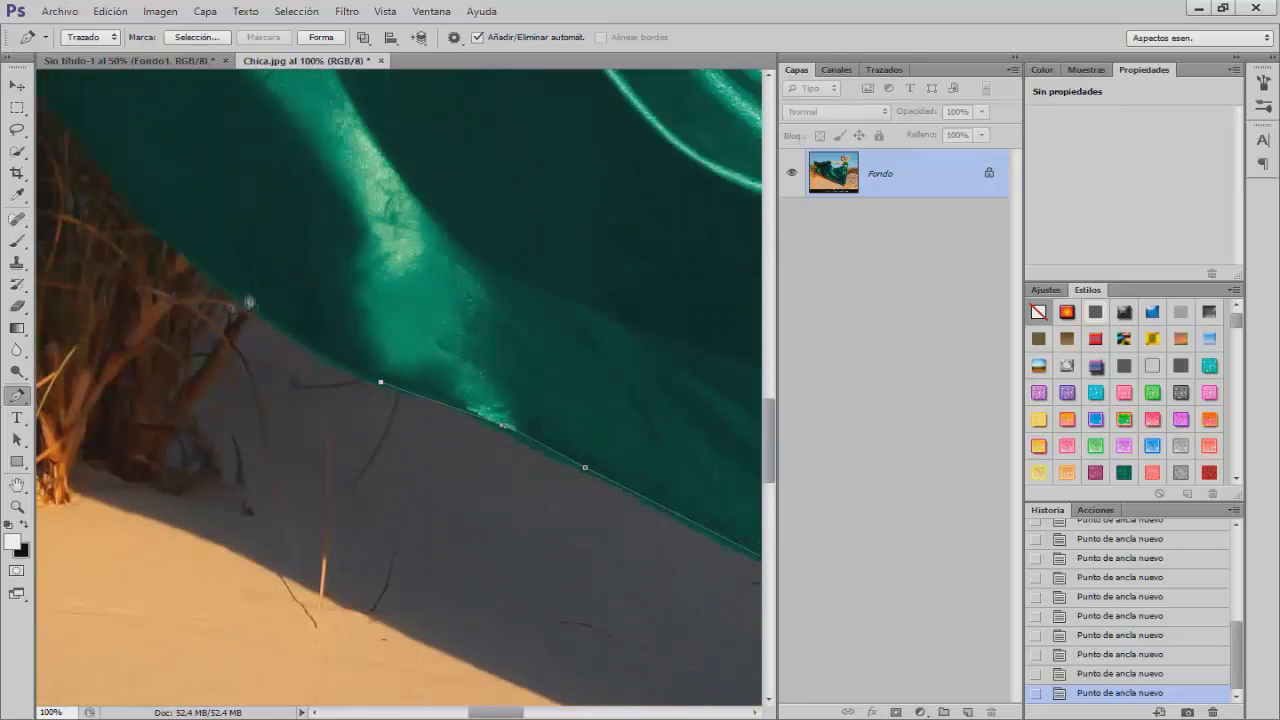
{"action": "left_click", "coordinate": [217, 218]}
{"action": "left_click_drag", "start_coordinate": [217, 218], "coordinate": [430, 293]}
Trace the flowing cloth's lower edge upward along the shaded dry grass.
{"action": "left_click", "coordinate": [473, 381], "text": "alt"}
{"action": "left_click_drag", "start_coordinate": [306, 294], "coordinate": [306, 388]}
{"action": "left_click_drag", "start_coordinate": [380, 369], "coordinate": [374, 362]}
{"action": "left_click", "coordinate": [337, 337]}
{"action": "left_click", "coordinate": [319, 319]}
{"action": "left_click", "coordinate": [269, 306]}
Trace the nearly level lower edge of the cloth in front of the grass, out to its pointed lower corner.
{"action": "left_click_drag", "start_coordinate": [130, 275], "coordinate": [330, 356]}
{"action": "left_click", "coordinate": [261, 348]}
{"action": "left_click_drag", "start_coordinate": [255, 348], "coordinate": [435, 348]}
{"action": "left_click", "coordinate": [292, 332]}
{"action": "left_click", "coordinate": [211, 318]}
{"action": "left_click", "coordinate": [160, 306]}
{"action": "left_click", "coordinate": [128, 300]}
Trace around the pointed lower corner of the flowing cloth.
{"action": "left_click", "coordinate": [142, 278]}
{"action": "left_click", "coordinate": [160, 275]}
{"action": "left_click", "coordinate": [148, 266]}
{"action": "left_click", "coordinate": [157, 246]}
{"action": "left_click", "coordinate": [197, 234]}
Undo the last path points and retrace the cloth's outer edge just above its lower corner.
{"action": "left_click_drag", "start_coordinate": [294, 115], "coordinate": [294, 249]}
{"action": "key", "text": "ctrl+alt+z"}
{"action": "key", "text": "ctrl+alt+z"}
{"action": "key", "text": "ctrl+alt+z"}
{"action": "left_click_drag", "start_coordinate": [160, 373], "coordinate": [168, 366]}
{"action": "left_click", "coordinate": [188, 354]}
{"action": "left_click", "coordinate": [219, 309]}
{"action": "left_click", "coordinate": [232, 264]}
Trace the cloth's outer edge up to the notch between its two hanging folds.
{"action": "scroll", "coordinate": [240, 250], "scroll_direction": "up", "scroll_amount": 5}
{"action": "left_click", "coordinate": [257, 407]}
{"action": "left_click", "coordinate": [277, 338]}
{"action": "left_click", "coordinate": [294, 289]}
{"action": "left_click", "coordinate": [318, 208]}
Trace from the notch outward along the underside of the upper fold, undoing the last point.
{"action": "left_click", "coordinate": [302, 204]}
{"action": "left_click", "coordinate": [282, 224]}
{"action": "left_click", "coordinate": [254, 238]}
{"action": "left_click", "coordinate": [206, 254]}
{"action": "left_click", "coordinate": [178, 255]}
{"action": "scroll", "coordinate": [178, 260], "scroll_direction": "up", "scroll_amount": 3}
{"action": "key", "text": "ctrl+z"}
Trace the outermost edge of the upper fold up toward its ragged tip.
{"action": "left_click", "coordinate": [147, 361]}
{"action": "left_click", "coordinate": [110, 308]}
{"action": "left_click", "coordinate": [81, 282]}
{"action": "scroll", "coordinate": [75, 248], "scroll_direction": "up", "scroll_amount": 2}
{"action": "left_click", "coordinate": [76, 309]}
{"action": "left_click", "coordinate": [81, 268]}
{"action": "left_click", "coordinate": [84, 237]}
{"action": "left_click", "coordinate": [67, 183]}
Trace along the upper side of the cloth's ragged tip.
{"action": "mouse_move", "coordinate": [441, 711]}
{"action": "left_mouse_down"}
{"action": "mouse_move", "coordinate": [410, 711]}
{"action": "mouse_move", "coordinate": [437, 712]}
{"action": "left_mouse_up"}
{"action": "scroll", "coordinate": [380, 260], "scroll_direction": "up", "scroll_amount": 2}
{"action": "left_click", "coordinate": [393, 234]}
{"action": "left_click", "coordinate": [424, 228]}
{"action": "left_click", "coordinate": [453, 219]}
{"action": "left_click", "coordinate": [474, 207]}
{"action": "left_click", "coordinate": [492, 194]}
{"action": "left_click", "coordinate": [517, 181]}
Trace the cloth's long upper edge against the sky toward the outstretched hand.
{"action": "left_click", "coordinate": [360, 236]}
{"action": "left_click_drag", "start_coordinate": [262, 256], "coordinate": [277, 258]}
{"action": "left_click", "coordinate": [471, 265]}
{"action": "left_click_drag", "start_coordinate": [443, 712], "coordinate": [477, 712]}
{"action": "left_click", "coordinate": [211, 238]}
{"action": "left_click", "coordinate": [355, 203]}
{"action": "left_click", "coordinate": [441, 177]}
{"action": "left_click", "coordinate": [565, 148]}
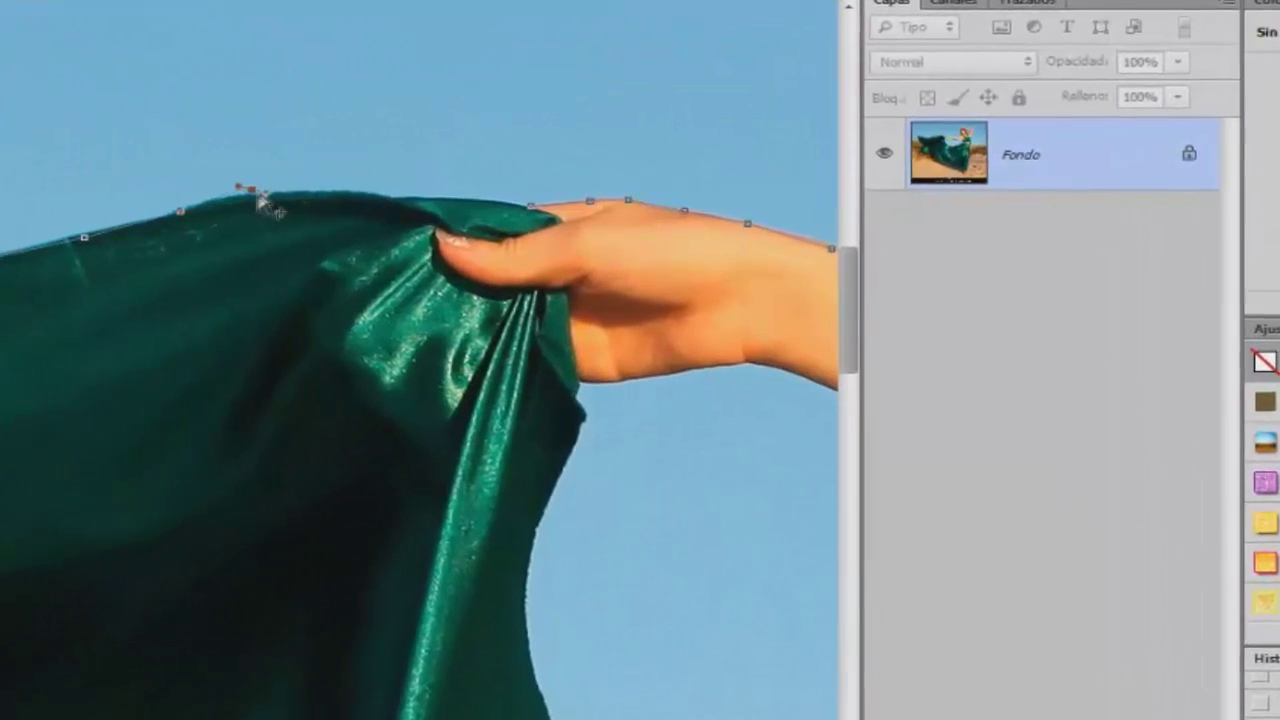
Trace the top fold of the cloth up to the fingers and close the outer path.
{"action": "left_click", "coordinate": [289, 193]}
{"action": "left_click", "coordinate": [331, 193]}
{"action": "left_click", "coordinate": [374, 193]}
{"action": "left_click", "coordinate": [394, 203]}
{"action": "left_click", "coordinate": [434, 198]}
{"action": "left_click", "coordinate": [486, 203]}
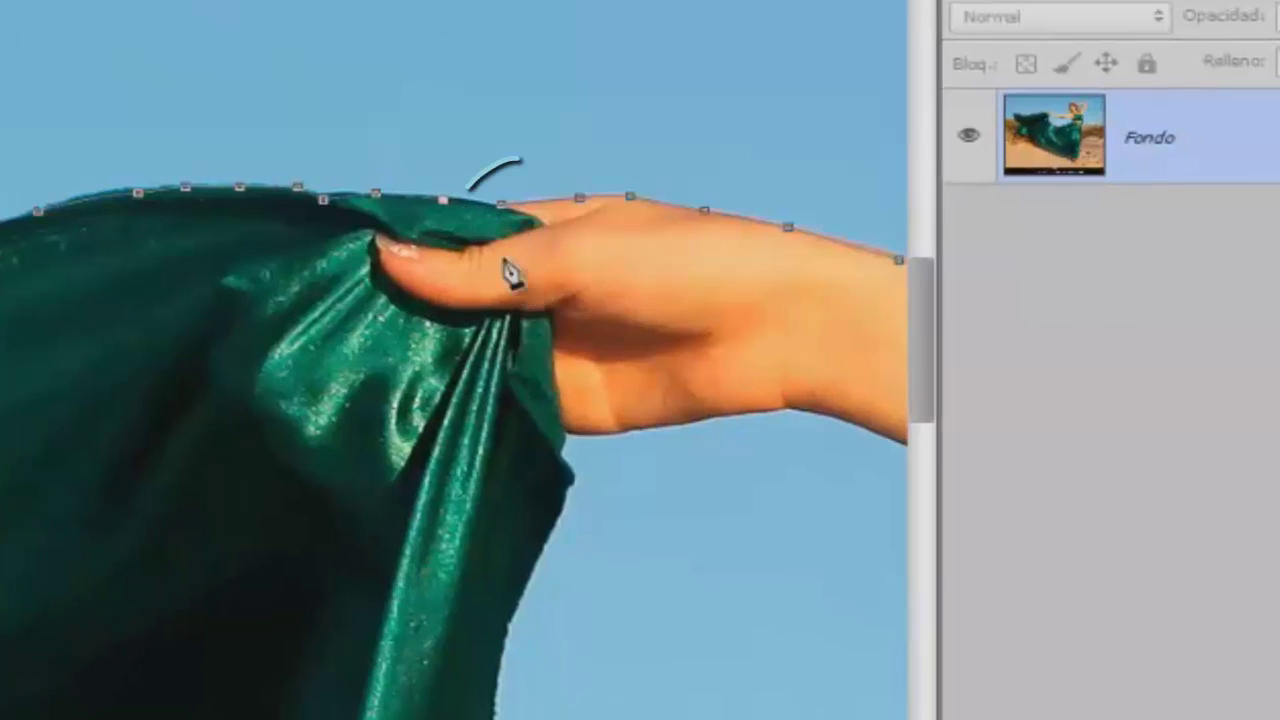
{"action": "left_click", "coordinate": [503, 208]}
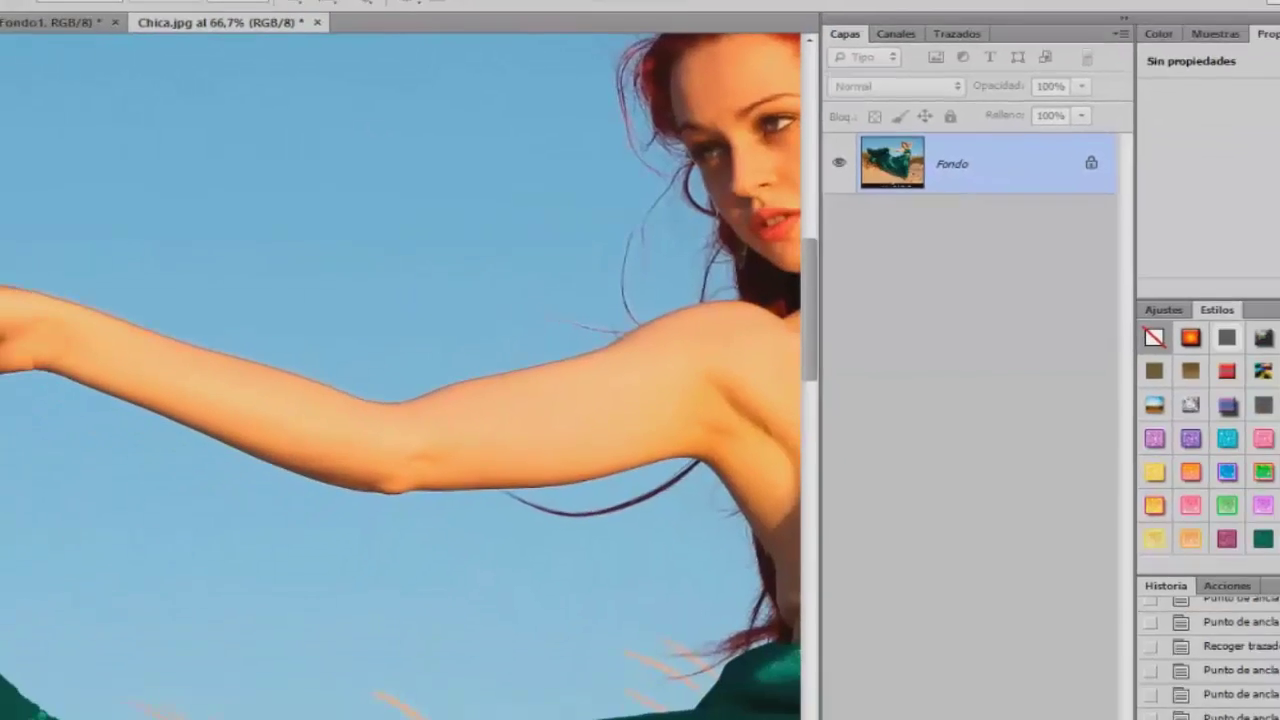
Start a second path under the outstretched hand and trace the underside of the wrist and forearm.
{"action": "left_click", "coordinate": [91, 347]}
{"action": "left_click", "coordinate": [105, 346]}
{"action": "left_click", "coordinate": [142, 338]}
{"action": "left_click", "coordinate": [166, 337]}
{"action": "left_click", "coordinate": [204, 350]}
{"action": "left_click", "coordinate": [271, 375]}
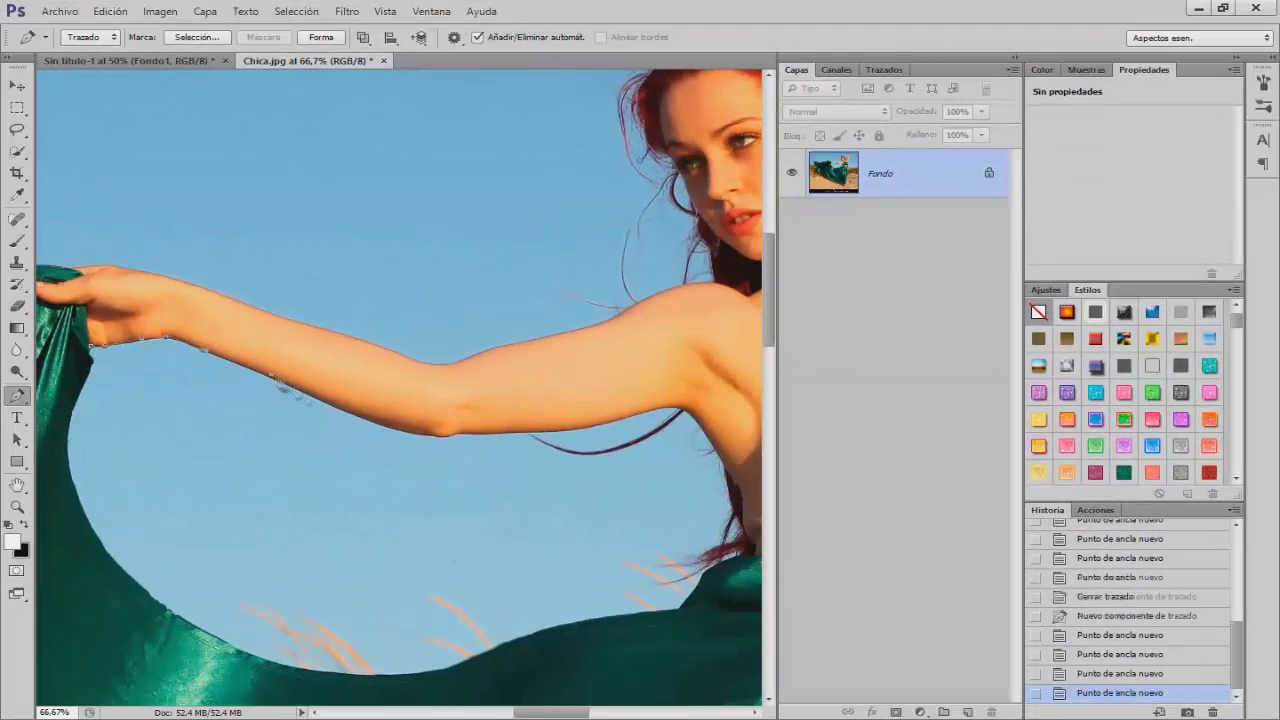
Trace the underside of the outstretched arm past the elbow onto the upper arm.
{"action": "left_click", "coordinate": [338, 408]}
{"action": "left_click", "coordinate": [413, 432]}
{"action": "left_click", "coordinate": [443, 435]}
{"action": "left_click", "coordinate": [469, 434]}
{"action": "left_click", "coordinate": [537, 432]}
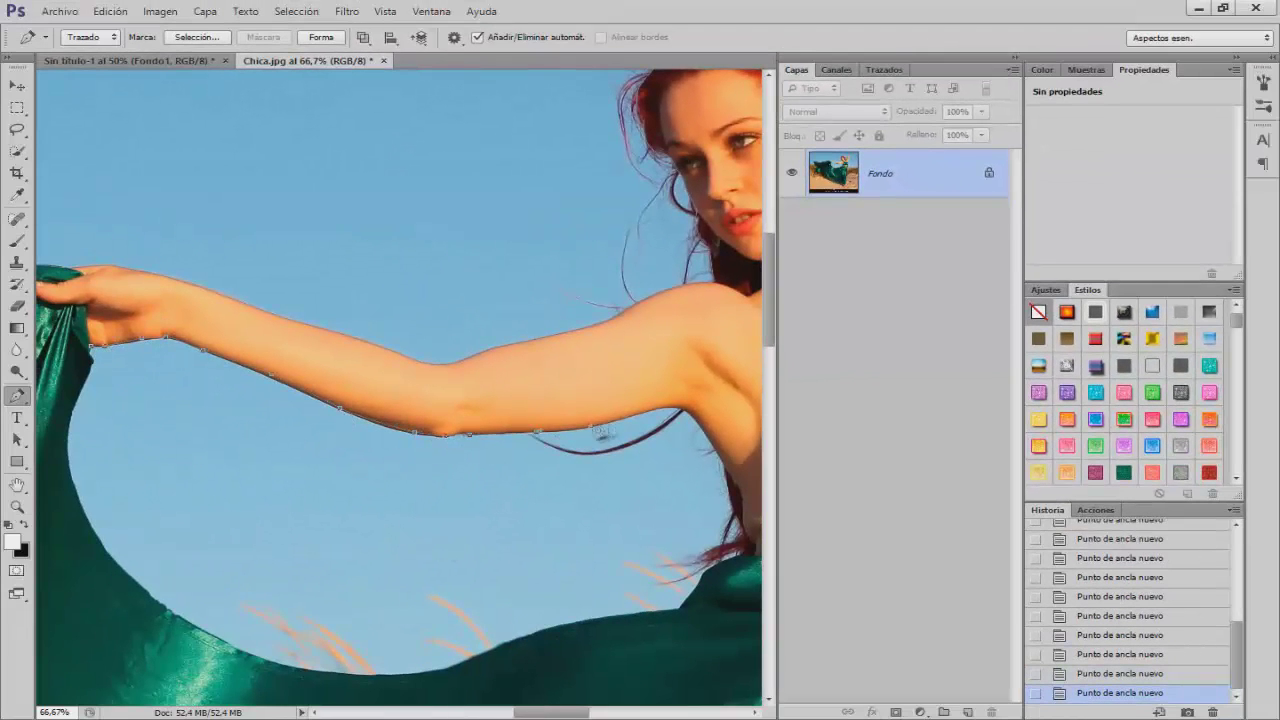
Trace down the woman's side from the armpit to the dress at the waist.
{"action": "left_click", "coordinate": [722, 459]}
{"action": "left_click", "coordinate": [726, 470]}
{"action": "left_click", "coordinate": [740, 490]}
{"action": "left_click", "coordinate": [740, 515]}
{"action": "left_click", "coordinate": [745, 550]}
Trace the skirt's upper edge from the waist down along the sky gap.
{"action": "left_click", "coordinate": [726, 558]}
{"action": "left_click", "coordinate": [705, 572]}
{"action": "left_click", "coordinate": [681, 605]}
{"action": "left_click", "coordinate": [588, 621]}
{"action": "left_click", "coordinate": [481, 653]}
{"action": "left_click", "coordinate": [442, 671]}
Trace the cloth's inner curve up to the hand and close the path around the sky gap.
{"action": "left_click_drag", "start_coordinate": [242, 651], "coordinate": [185, 626]}
{"action": "left_click", "coordinate": [182, 621]}
{"action": "left_click", "coordinate": [70, 477]}
{"action": "left_click_drag", "start_coordinate": [70, 477], "coordinate": [78, 398]}
{"action": "left_click", "coordinate": [73, 404]}
{"action": "left_click", "coordinate": [90, 346]}
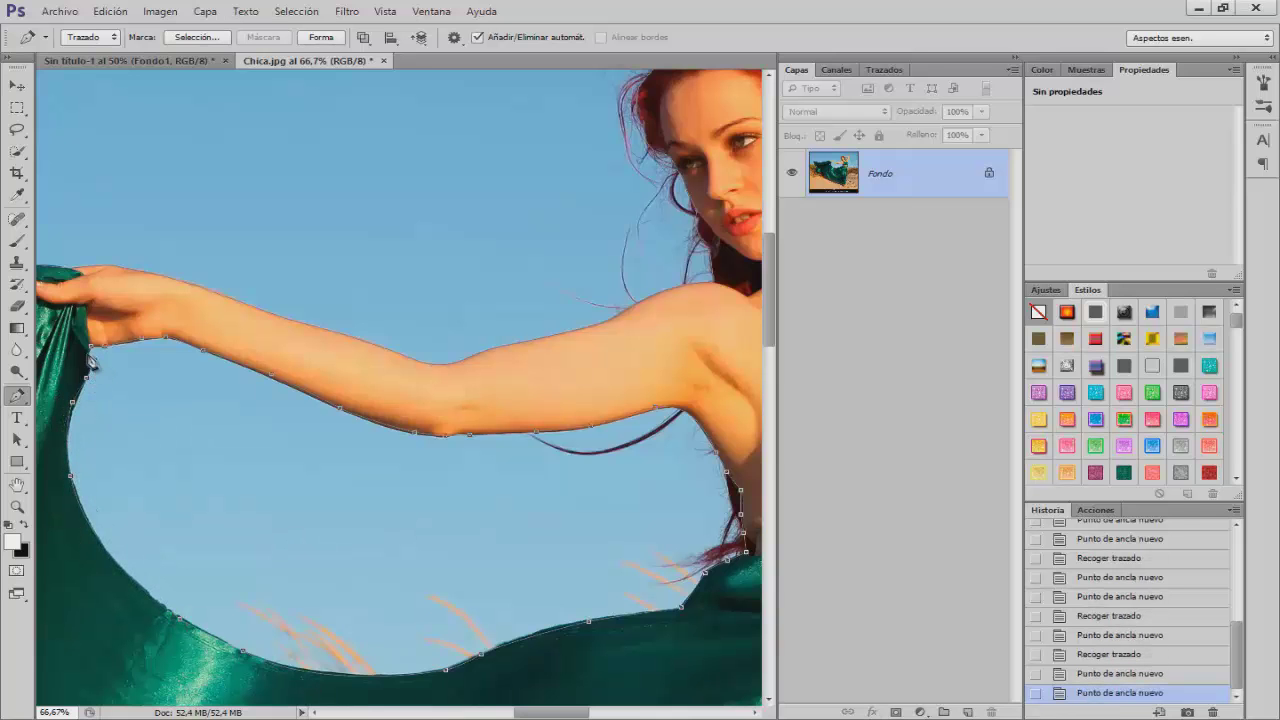
Start a path in the gap beside the head and trace the raised forearm's underside to the elbow.
{"action": "scroll", "coordinate": [286, 323], "scroll_direction": "down", "scroll_amount": 3}
{"action": "scroll", "coordinate": [312, 314], "scroll_direction": "up", "scroll_amount": 1}
{"action": "scroll", "coordinate": [509, 243], "scroll_direction": "up", "scroll_amount": 2}
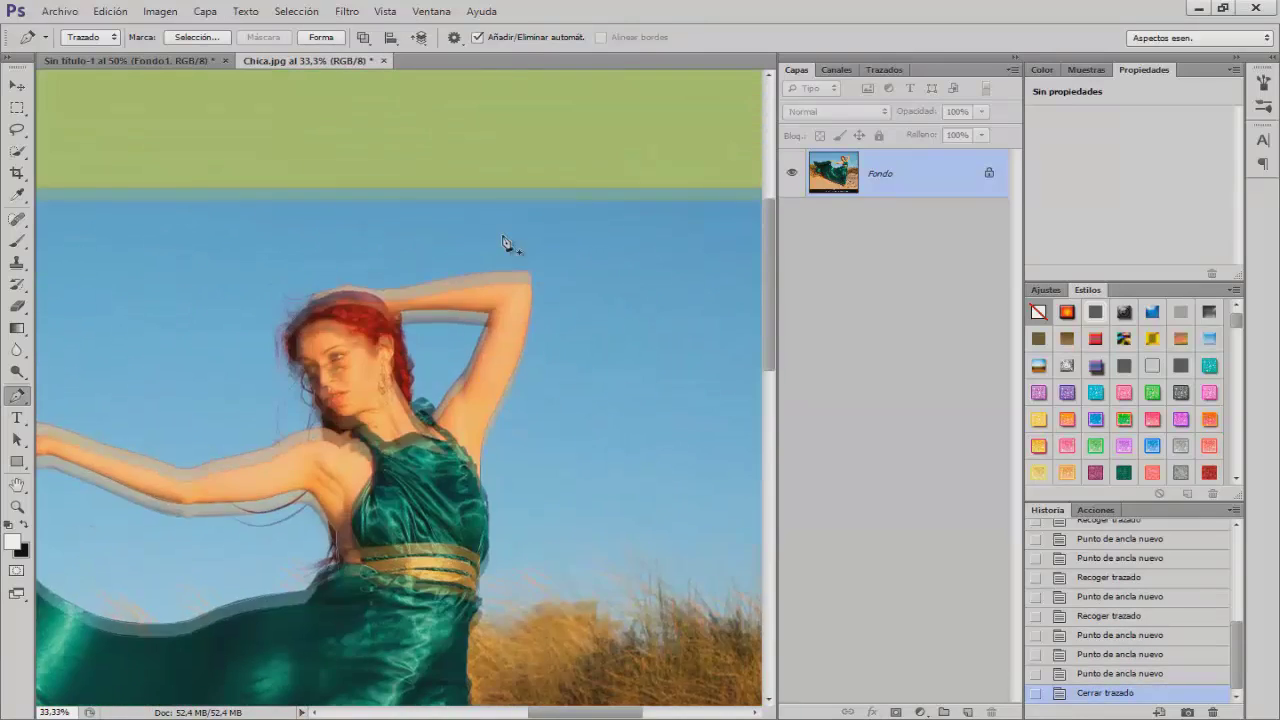
{"action": "left_click", "coordinate": [405, 258]}
{"action": "left_click", "coordinate": [473, 253]}
{"action": "left_click", "coordinate": [520, 257]}
{"action": "left_click", "coordinate": [557, 260]}
{"action": "left_click", "coordinate": [583, 263]}
Trace the inner edge of the raised upper arm from the elbow down toward the shoulder.
{"action": "left_click", "coordinate": [575, 281]}
{"action": "left_click", "coordinate": [559, 320]}
{"action": "left_click", "coordinate": [546, 352]}
{"action": "left_click", "coordinate": [530, 378]}
{"action": "left_click", "coordinate": [510, 404]}
{"action": "left_click", "coordinate": [490, 432]}
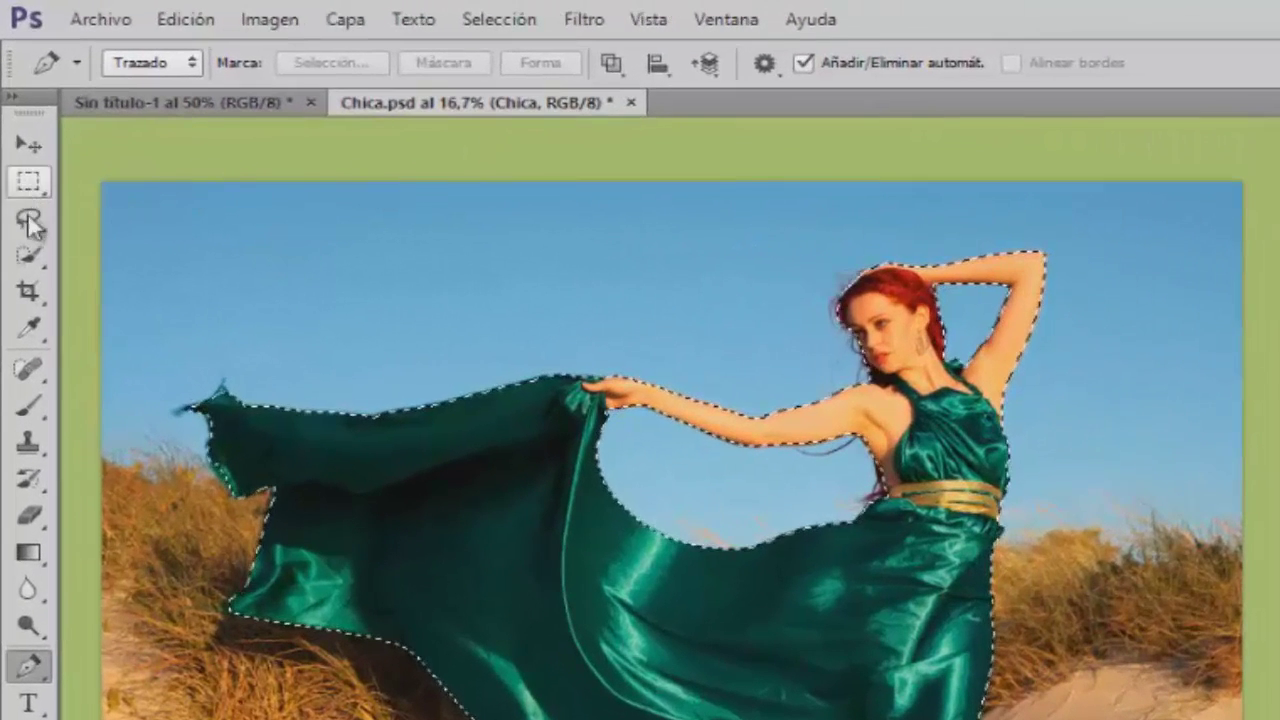
Open Refine Edge for the woman's selection and enable Smart Radius with a radius of 0.9 px.
{"action": "left_click", "coordinate": [39, 182]}
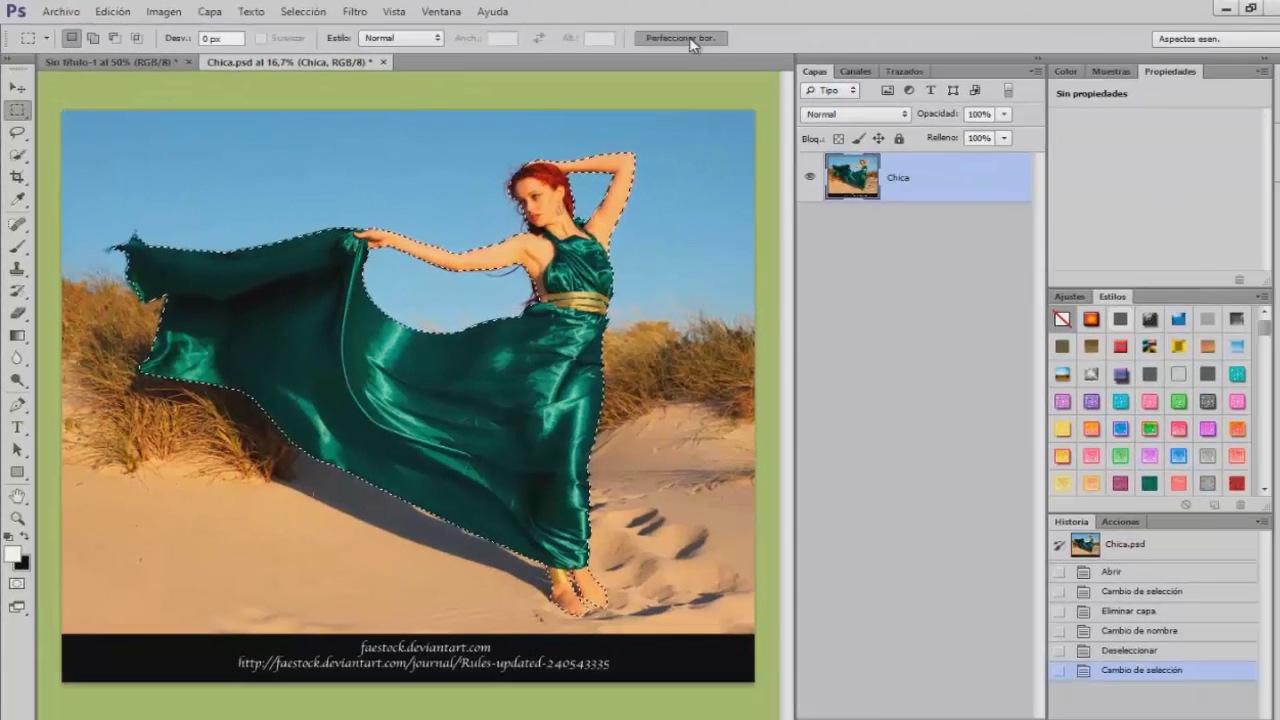
{"action": "left_click", "coordinate": [907, 58]}
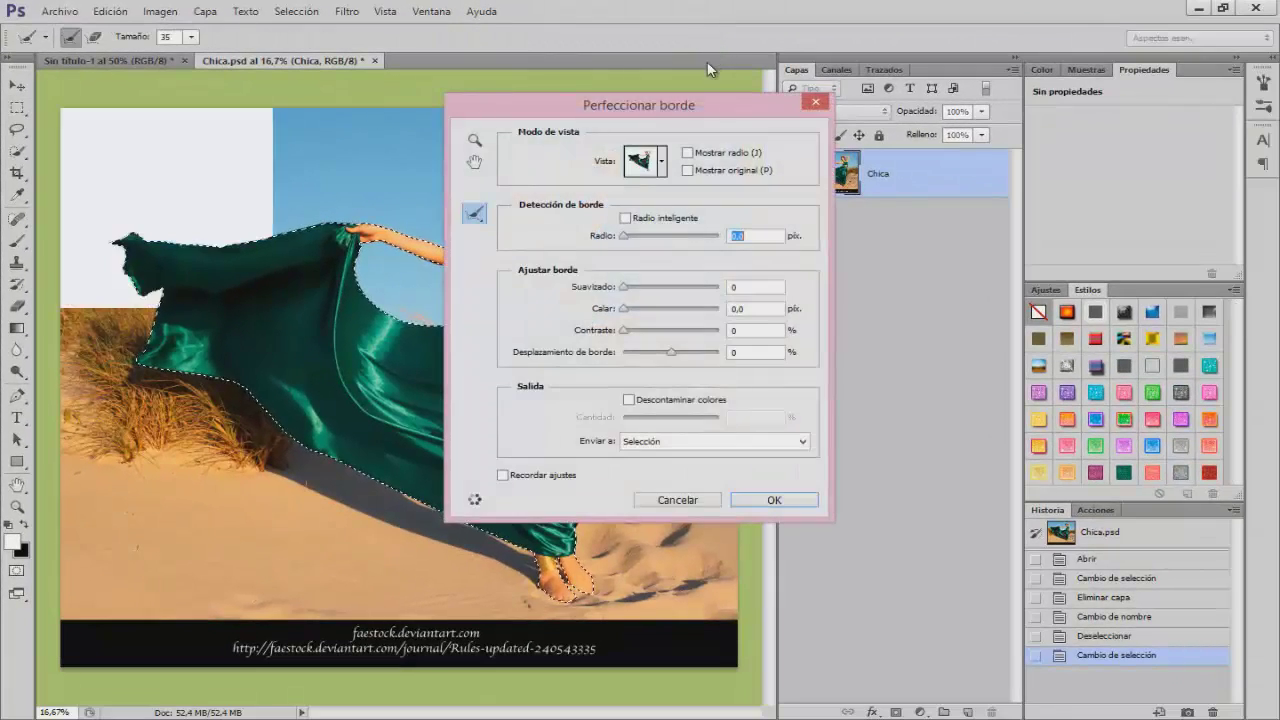
{"action": "left_click_drag", "start_coordinate": [662, 103], "coordinate": [853, 133]}
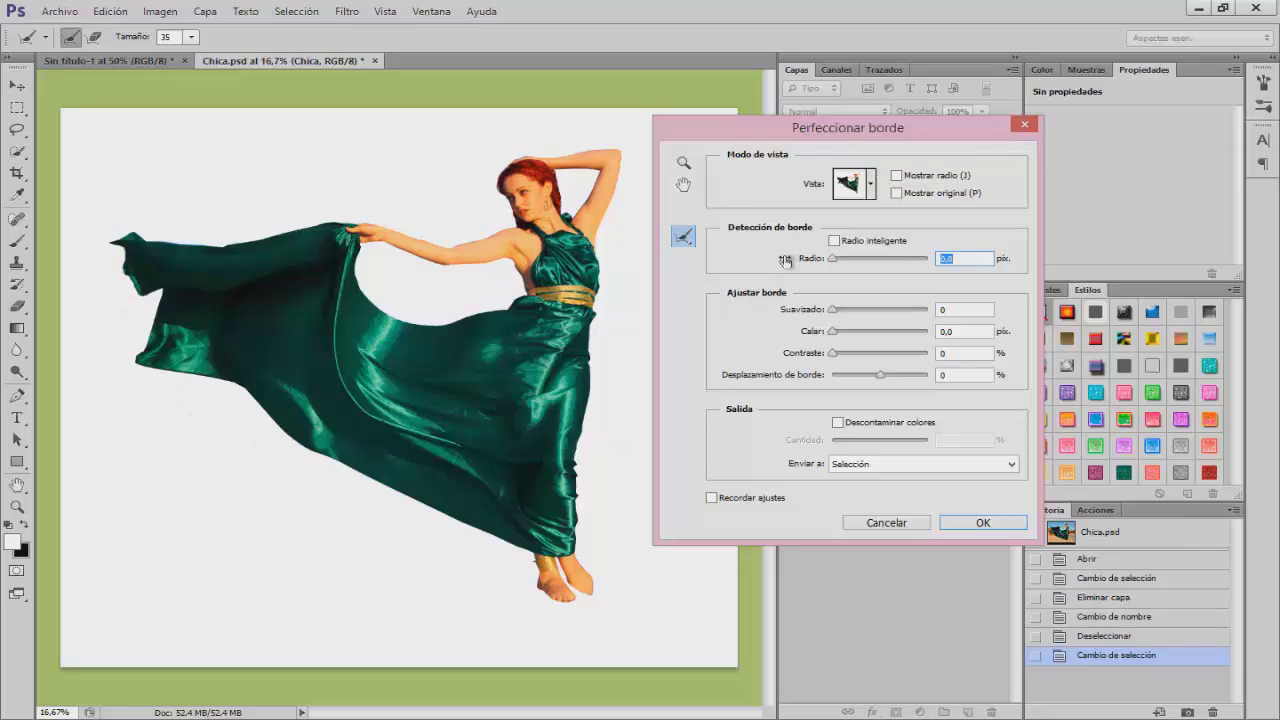
{"action": "left_click", "coordinate": [836, 243]}
{"action": "left_click_drag", "start_coordinate": [834, 258], "coordinate": [837, 260]}
Brush the edge refinement over the hair and the cloth's ragged tip, and apply it to the selection.
{"action": "left_click_drag", "start_coordinate": [511, 226], "coordinate": [505, 214]}
{"action": "mouse_move", "coordinate": [501, 209]}
{"action": "left_mouse_down"}
{"action": "mouse_move", "coordinate": [508, 224]}
{"action": "mouse_move", "coordinate": [497, 171]}
{"action": "left_mouse_up"}
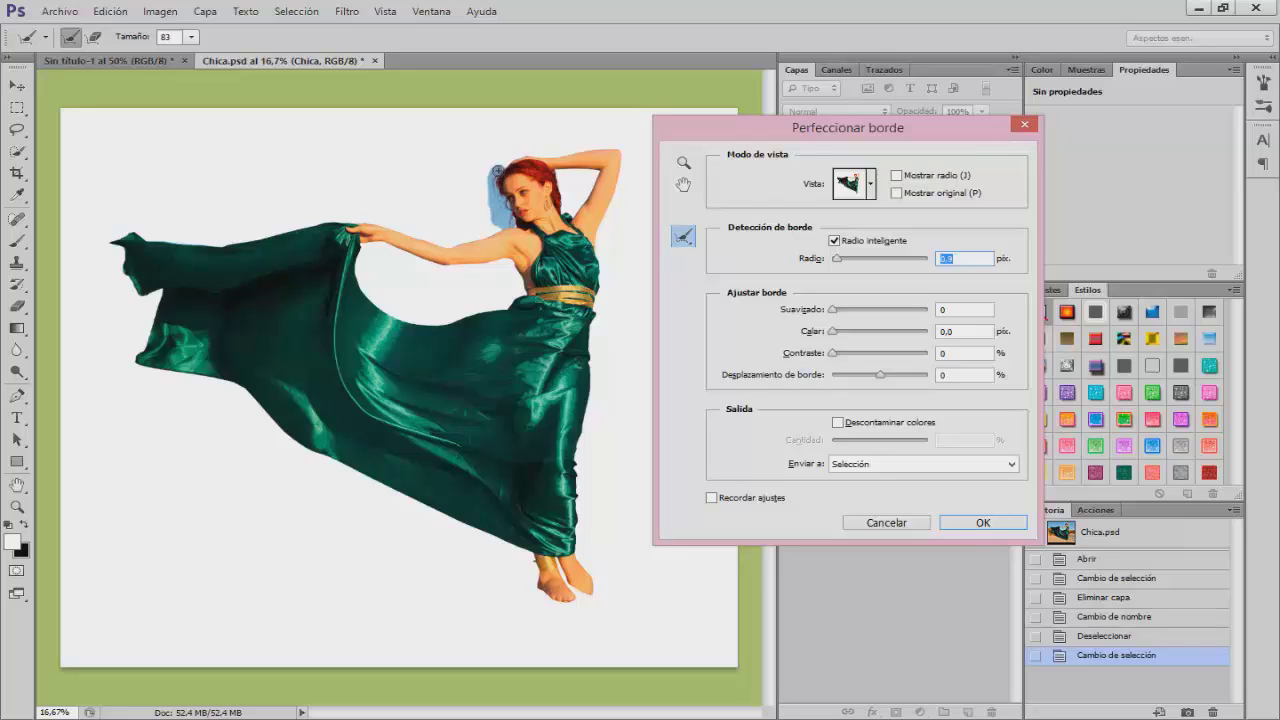
{"action": "left_click_drag", "start_coordinate": [512, 156], "coordinate": [518, 154]}
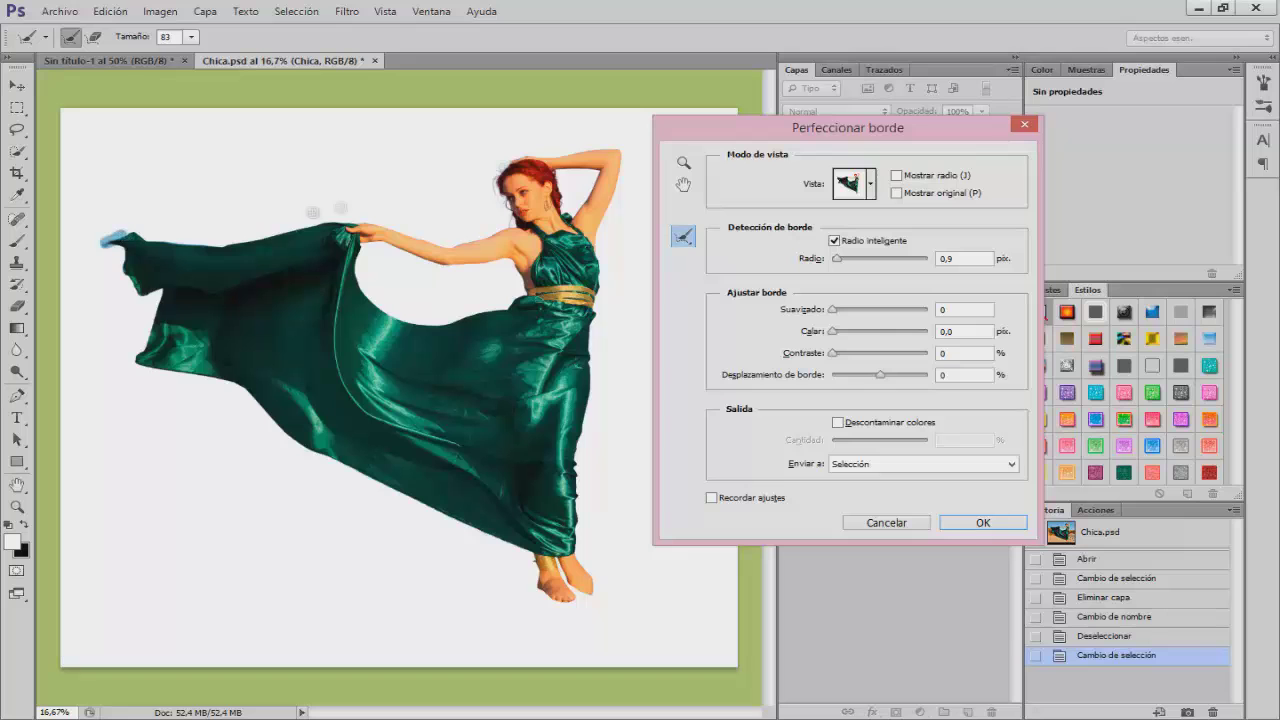
{"action": "left_click", "coordinate": [983, 524]}
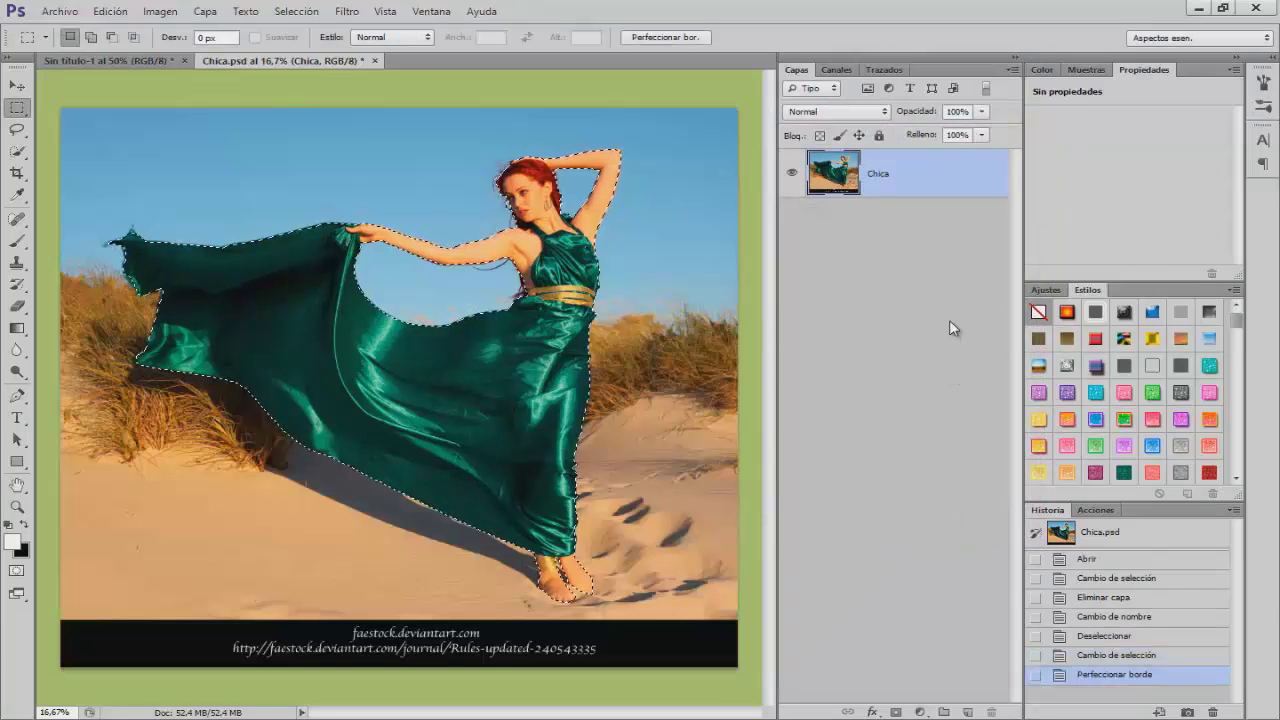
Copy the selected woman to a new layer and name it Chica.
{"action": "key", "text": "ctrl+j"}
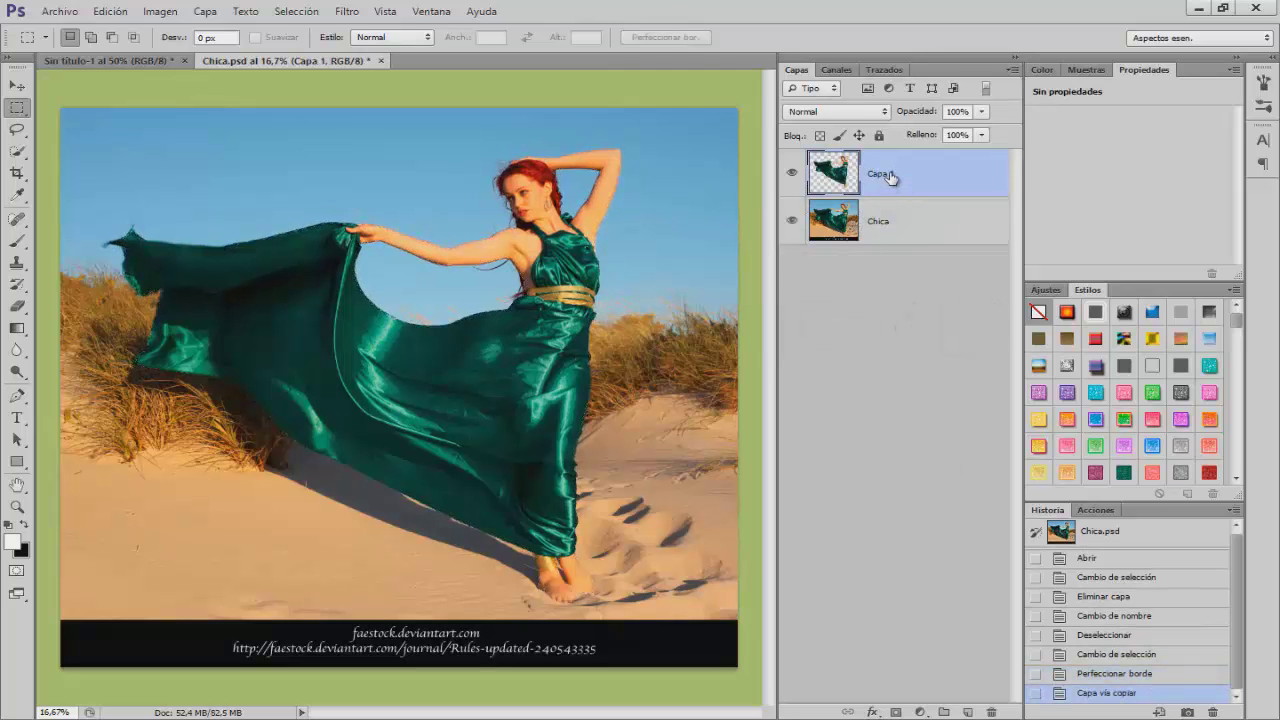
{"action": "double_click", "coordinate": [880, 174]}
{"action": "type", "text": "Chica"}
Start a Pen path beside the skirt, over the dune and down the photo's edge to the black caption strip.
{"action": "left_click", "coordinate": [900, 221]}
{"action": "left_click_drag", "start_coordinate": [17, 395], "coordinate": [127, 398]}
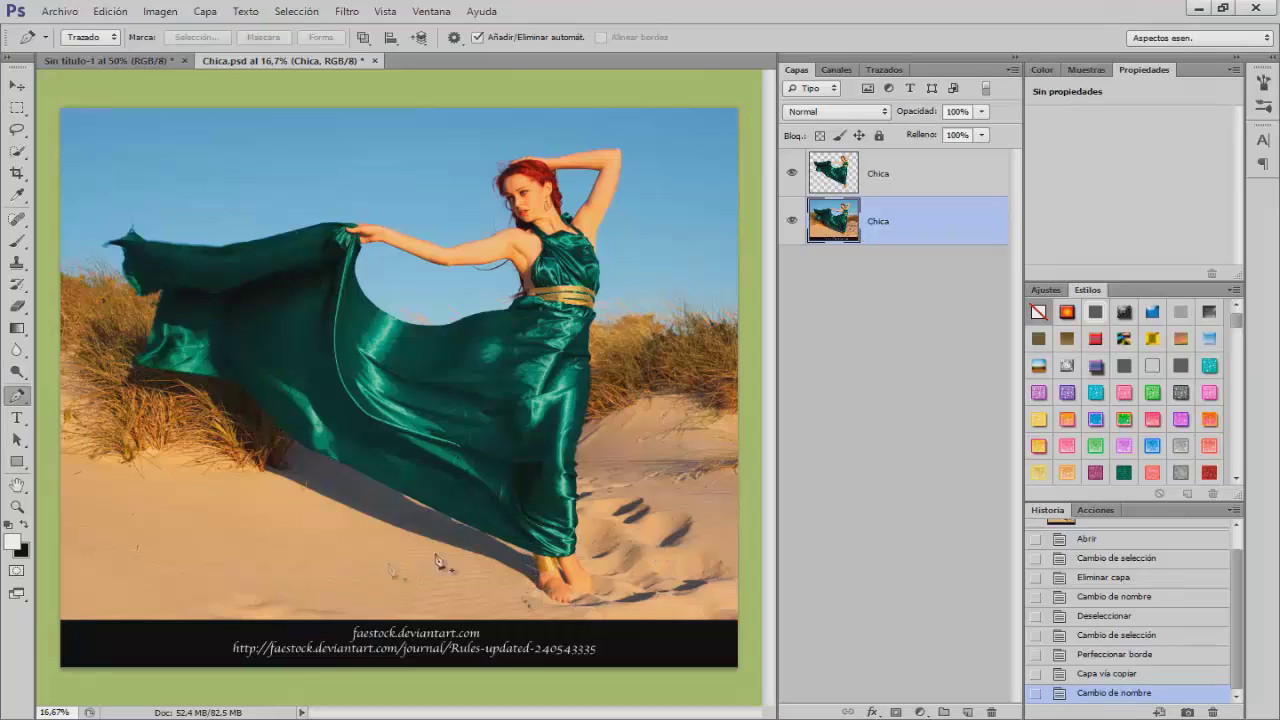
{"action": "key", "text": "ctrl+minus"}
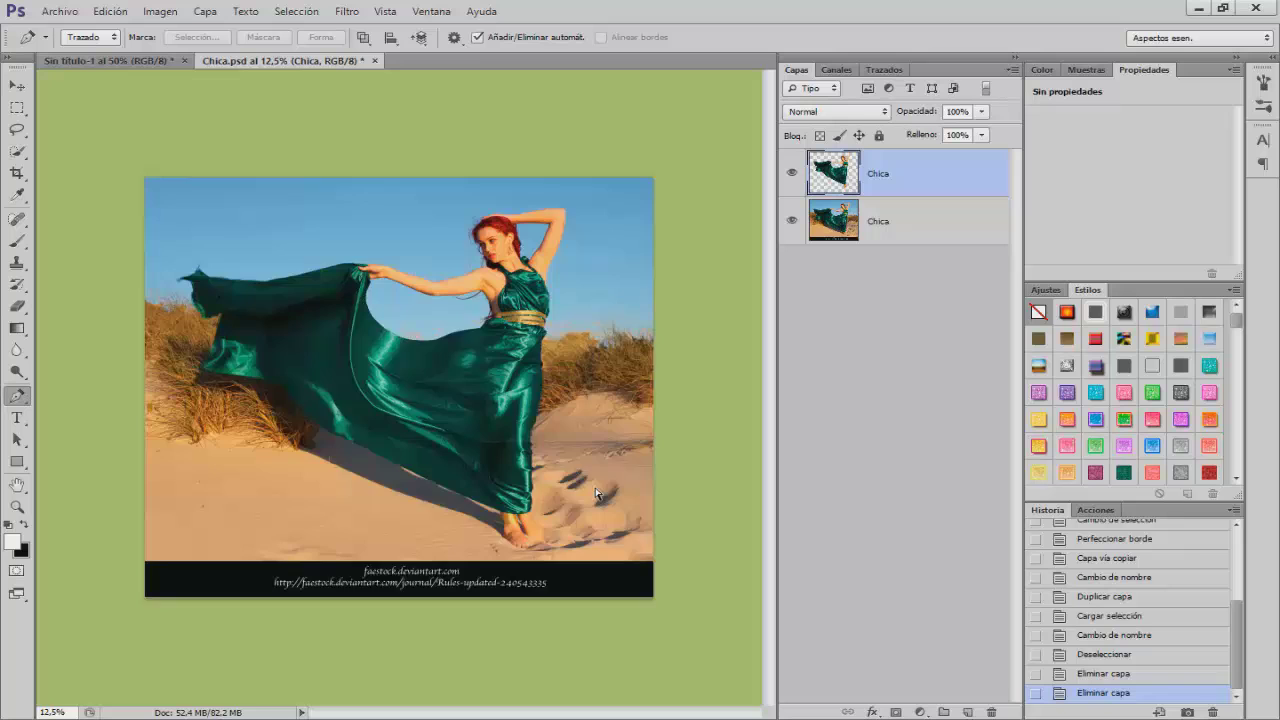
{"action": "key", "text": "ctrl+plus"}
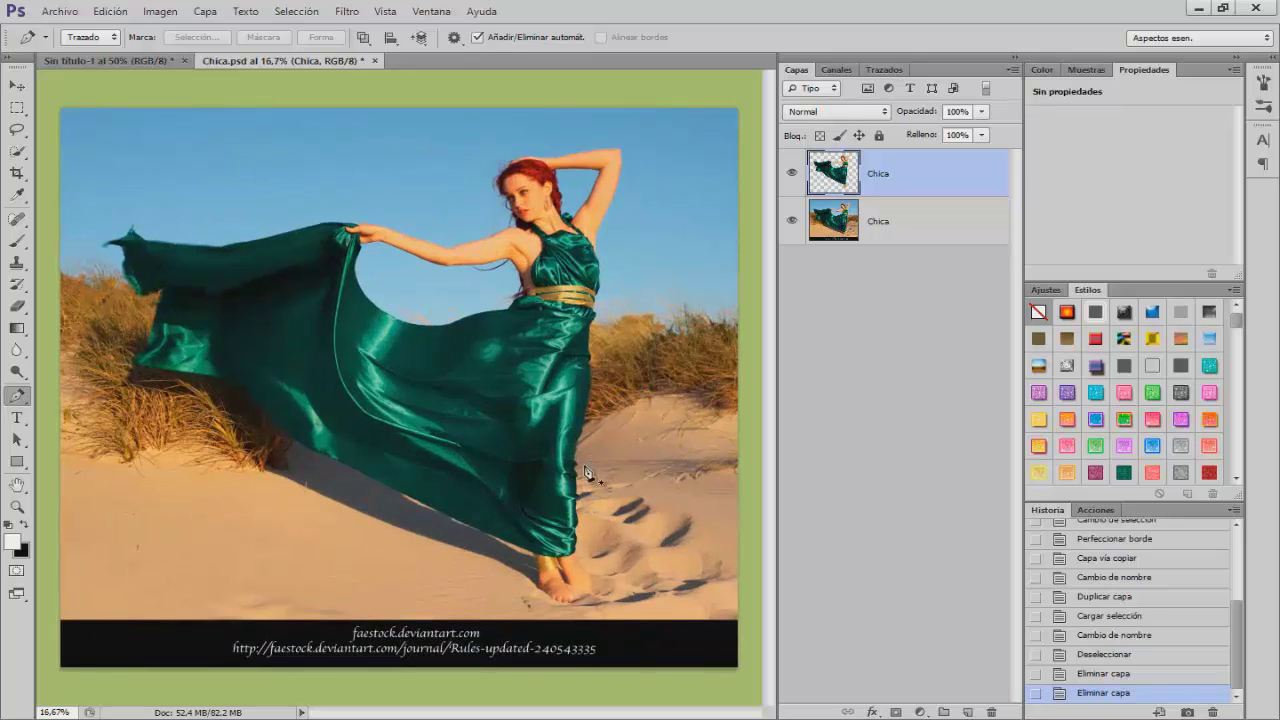
{"action": "left_click", "coordinate": [613, 452]}
{"action": "left_click", "coordinate": [662, 438]}
{"action": "left_click", "coordinate": [720, 444]}
{"action": "left_click", "coordinate": [728, 452]}
{"action": "left_click", "coordinate": [756, 602]}
{"action": "left_click", "coordinate": [747, 620]}
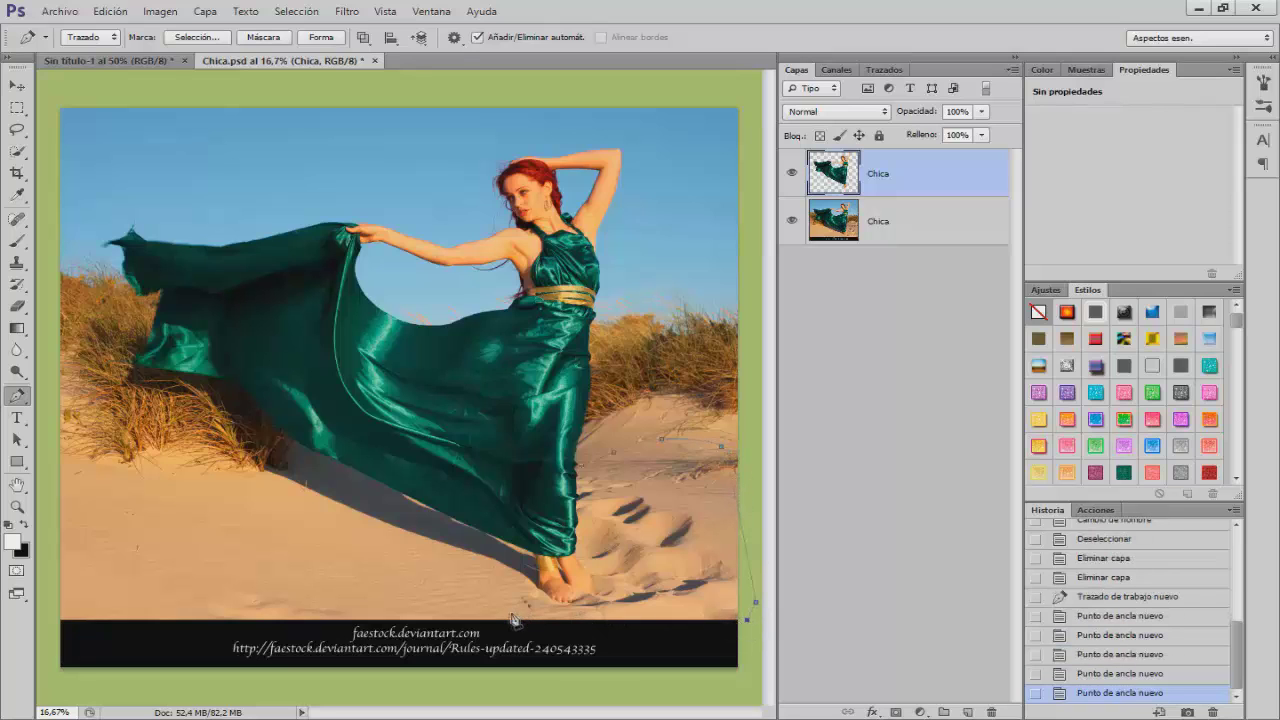
Continue the path along the base of the sand and up around its far side to the shadow's tip.
{"action": "left_click", "coordinate": [87, 615]}
{"action": "left_click_drag", "start_coordinate": [75, 537], "coordinate": [244, 470]}
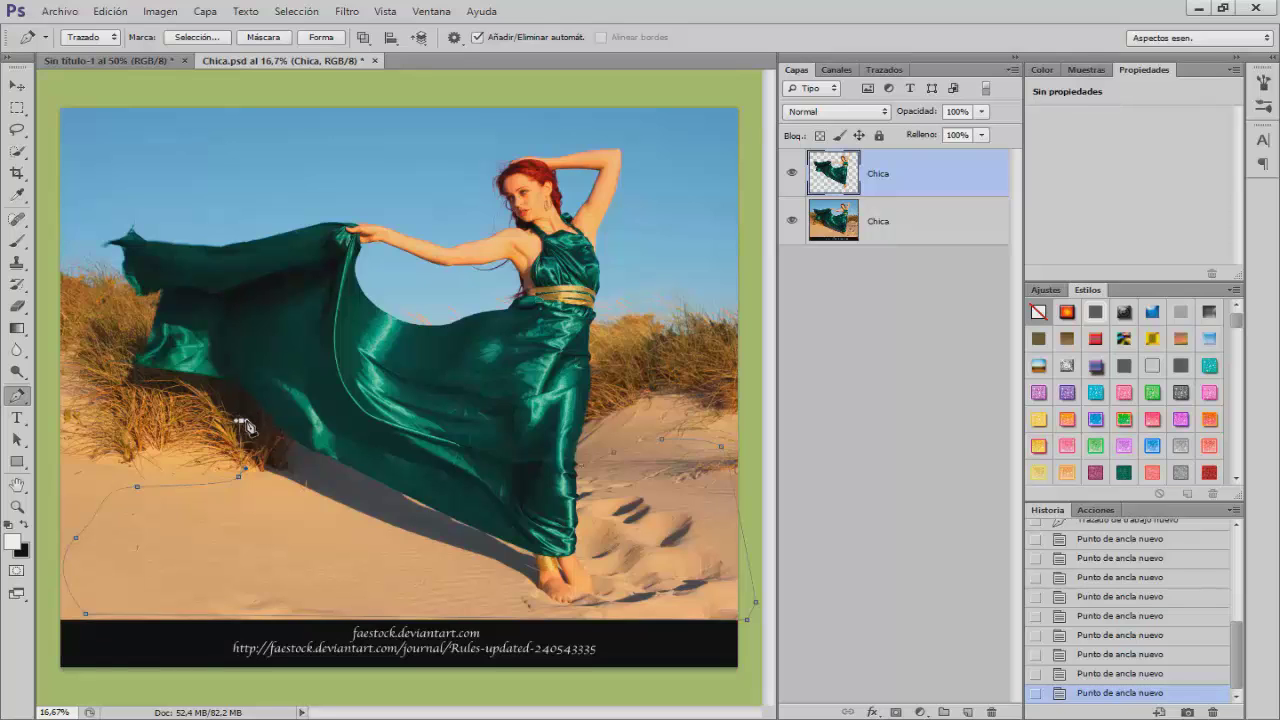
{"action": "left_click_drag", "start_coordinate": [264, 467], "coordinate": [299, 453]}
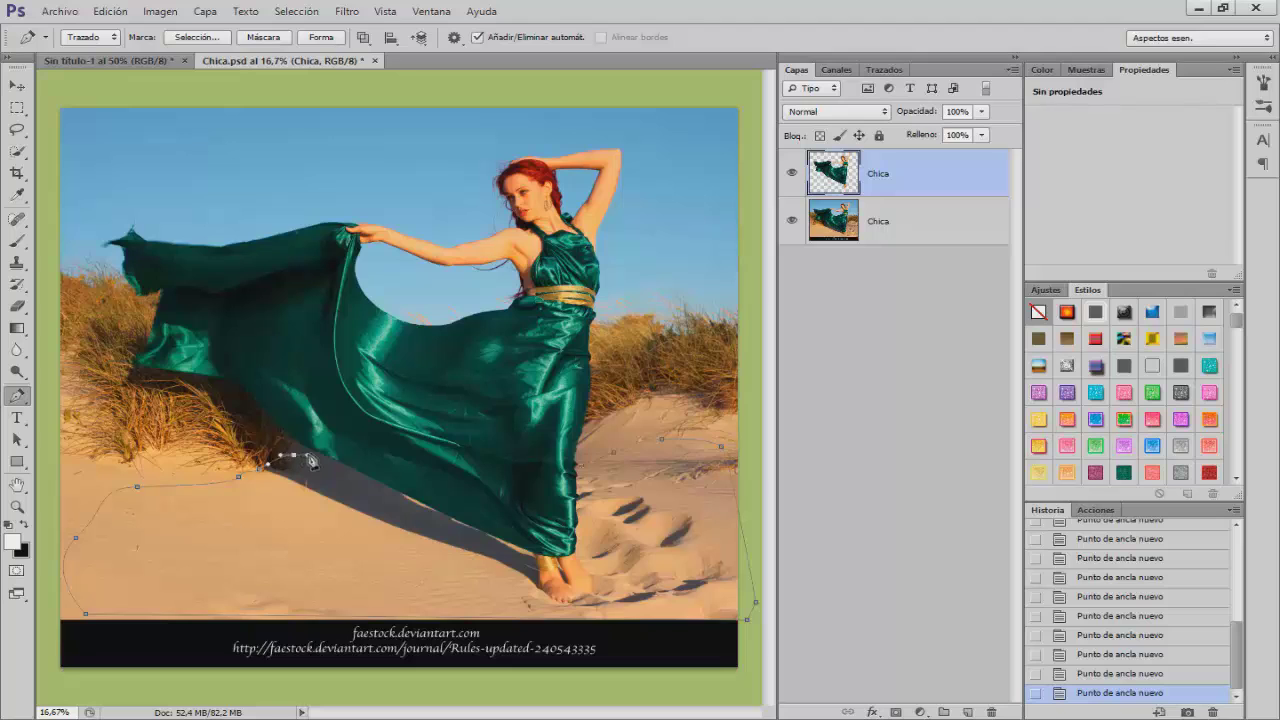
Trace the skirt's lower edge above the shadow to the feet and close the path around the sand.
{"action": "left_click", "coordinate": [380, 483]}
{"action": "left_click", "coordinate": [417, 502]}
{"action": "left_click", "coordinate": [485, 532]}
{"action": "left_click", "coordinate": [532, 553]}
{"action": "left_click", "coordinate": [584, 470]}
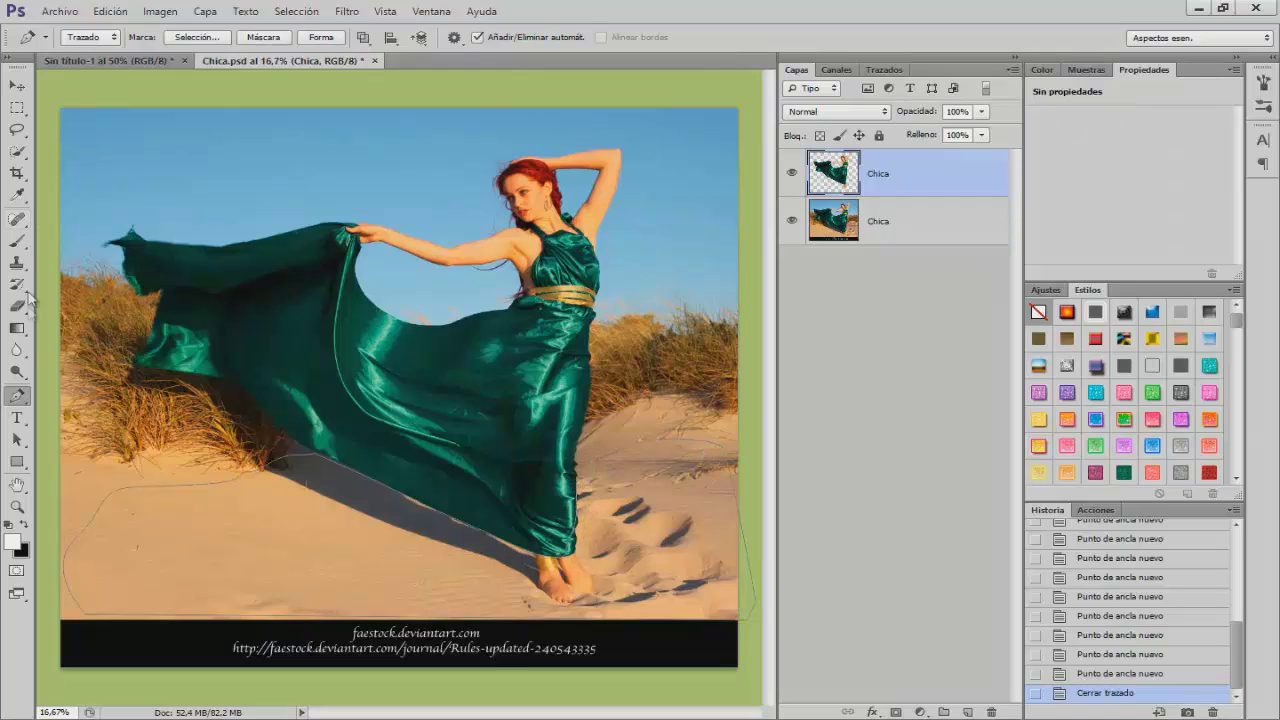
Convert the path to a new antialiased selection and copy the sand from the full-photo layer to its own layer.
{"action": "left_click", "coordinate": [188, 40]}
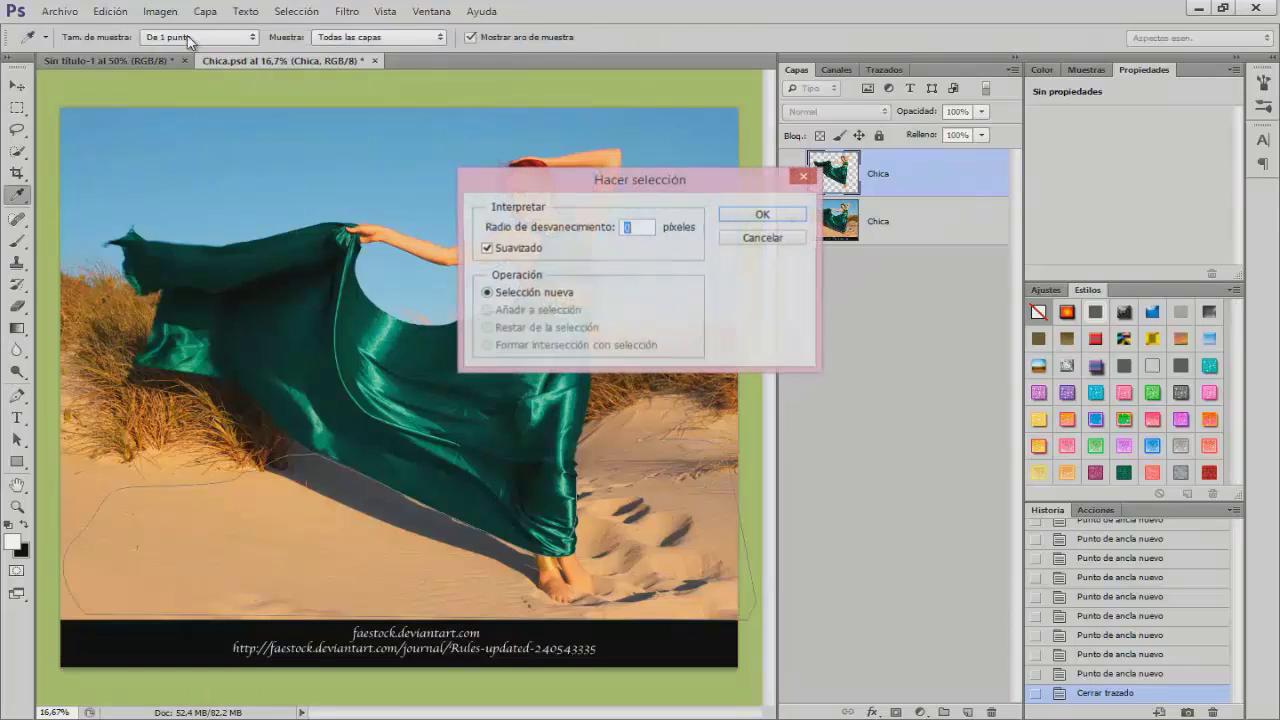
{"action": "left_click", "coordinate": [763, 215]}
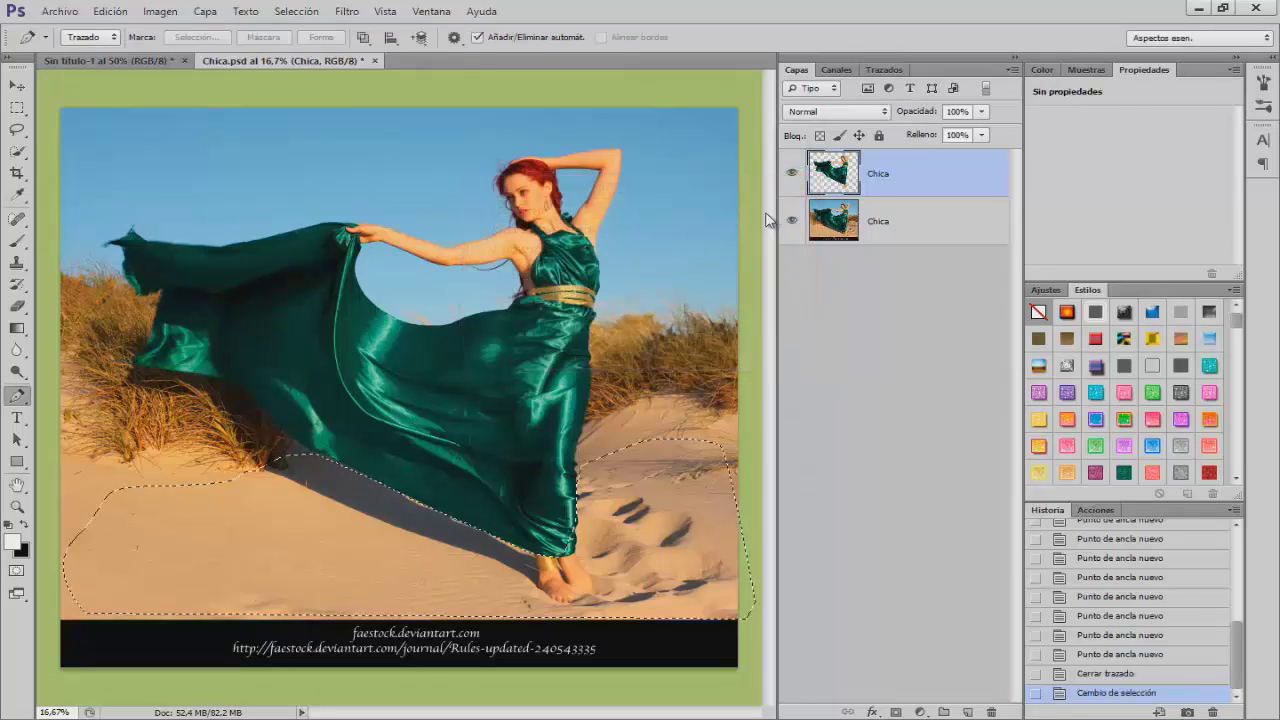
{"action": "left_click", "coordinate": [835, 221]}
{"action": "key", "text": "ctrl+j"}
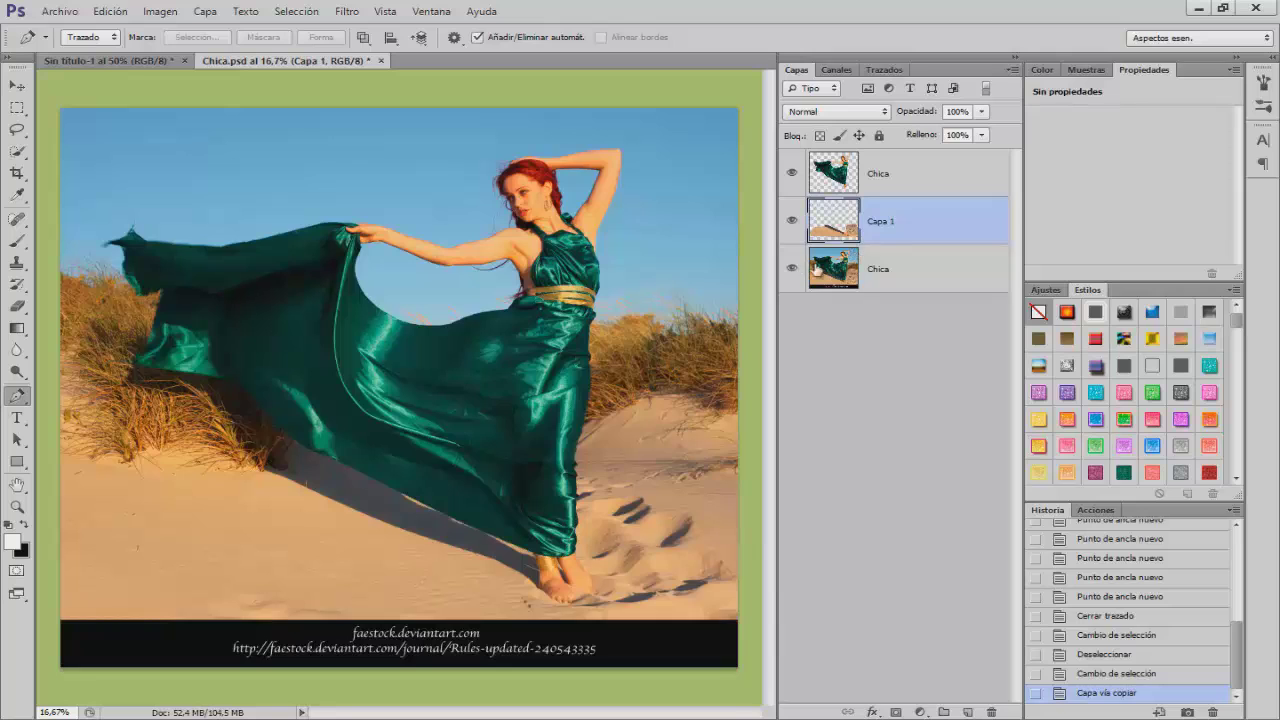
Rename the copied sand layer Pies and bring it together with the cut-out Chica layer into the sea background document Sin título-1.
{"action": "double_click", "coordinate": [880, 220]}
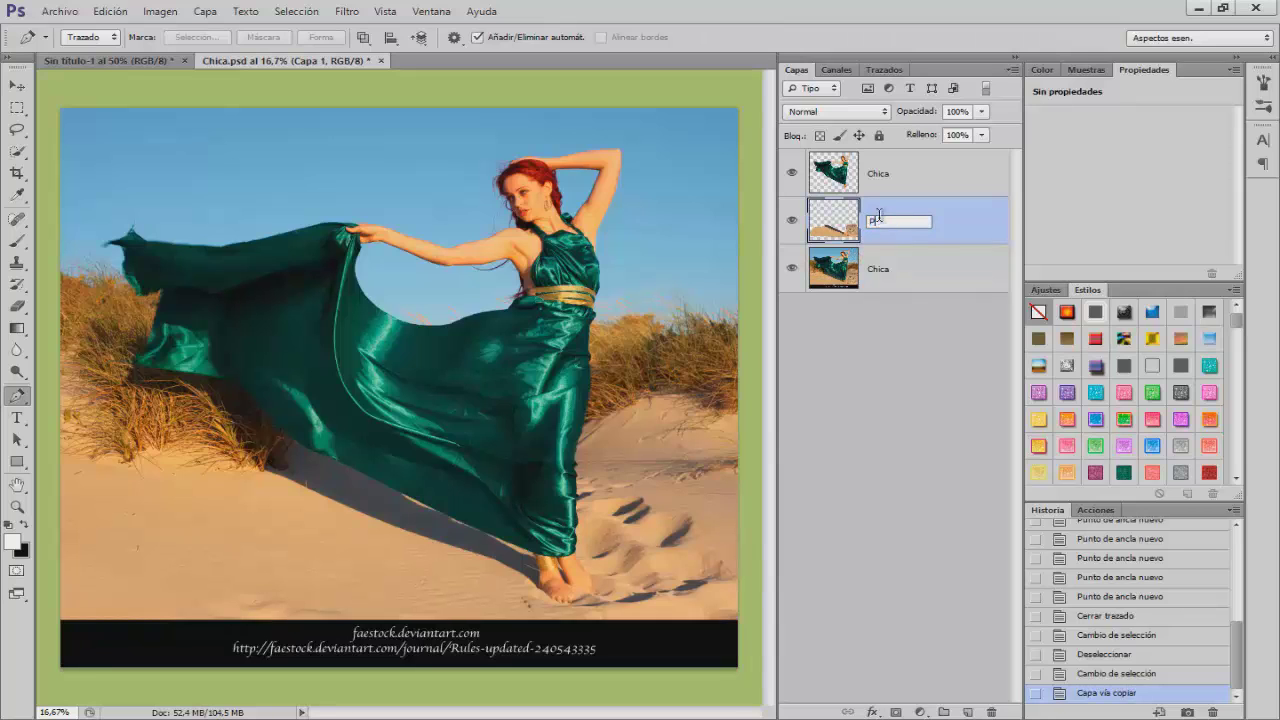
{"action": "type", "text": "Pies"}
{"action": "key", "text": "Return"}
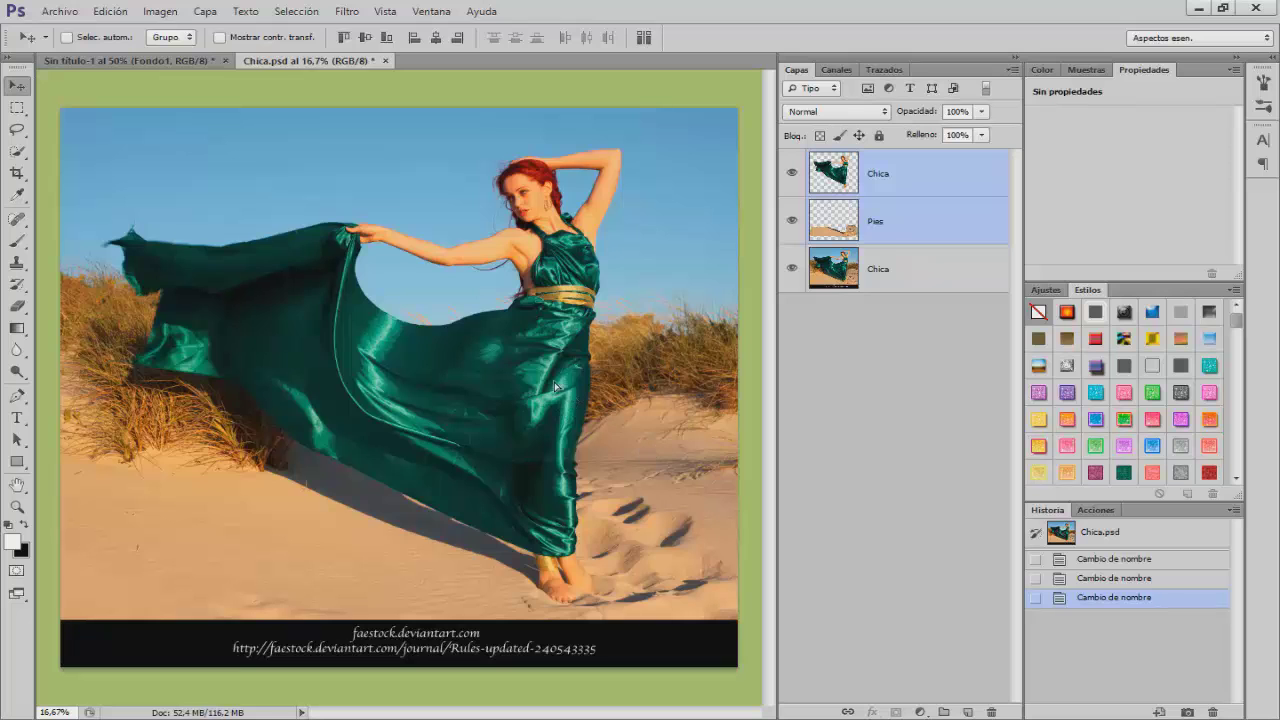
{"action": "left_click_drag", "start_coordinate": [556, 386], "coordinate": [397, 307]}
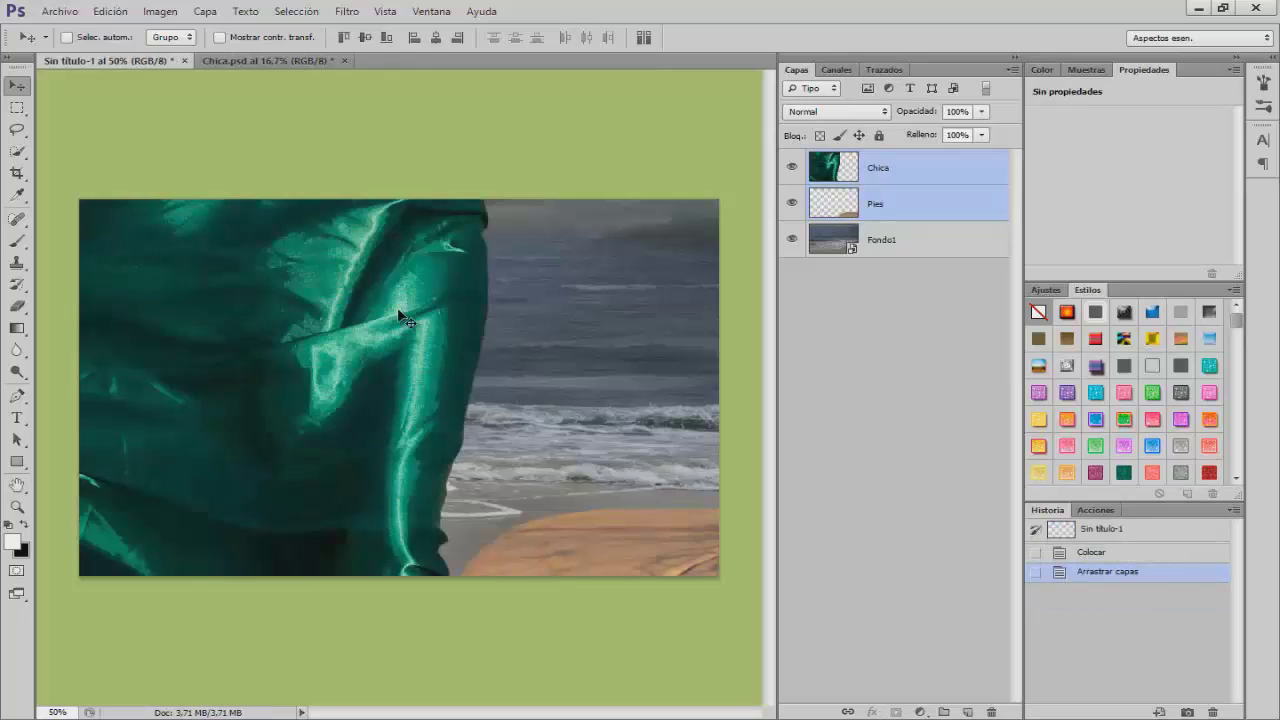
Scale the Chica and Pies layers together proportionally to about 25.36% and place them so the whole woman stands on the shore.
{"action": "key", "text": "ctrl+t"}
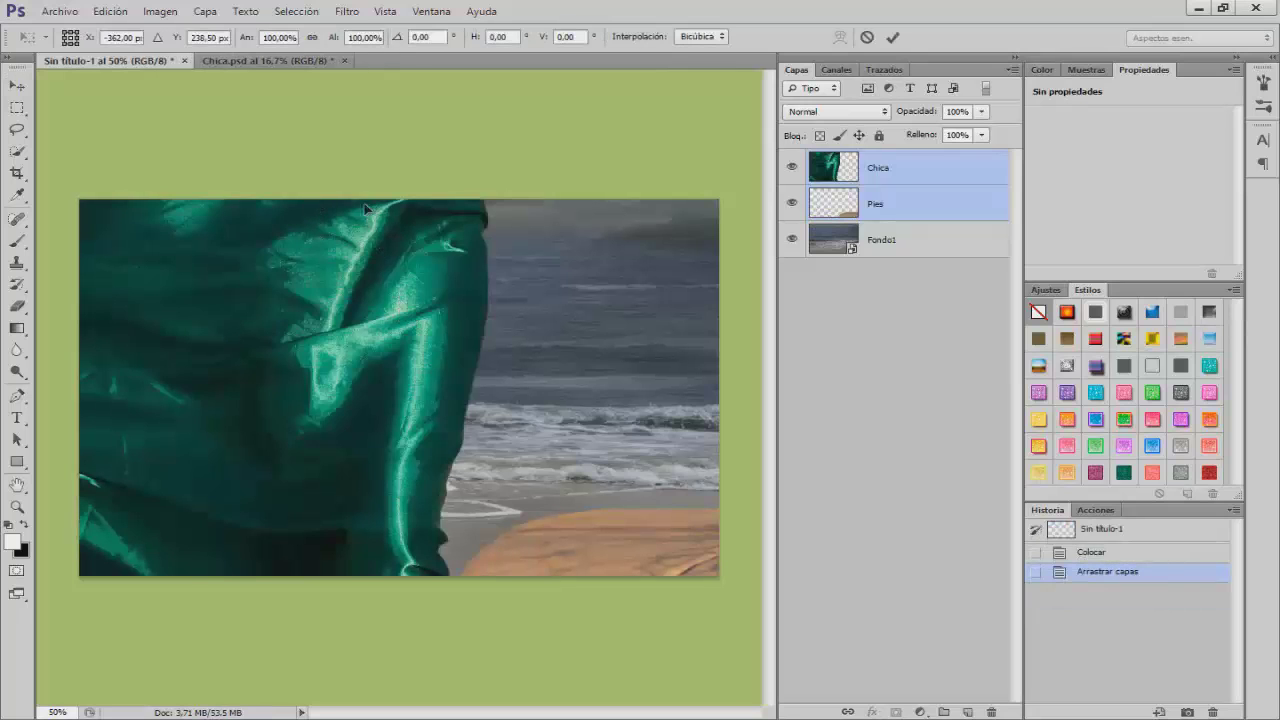
{"action": "left_click", "coordinate": [312, 40]}
{"action": "left_click_drag", "start_coordinate": [334, 40], "coordinate": [268, 40]}
{"action": "left_click_drag", "start_coordinate": [116, 243], "coordinate": [572, 308]}
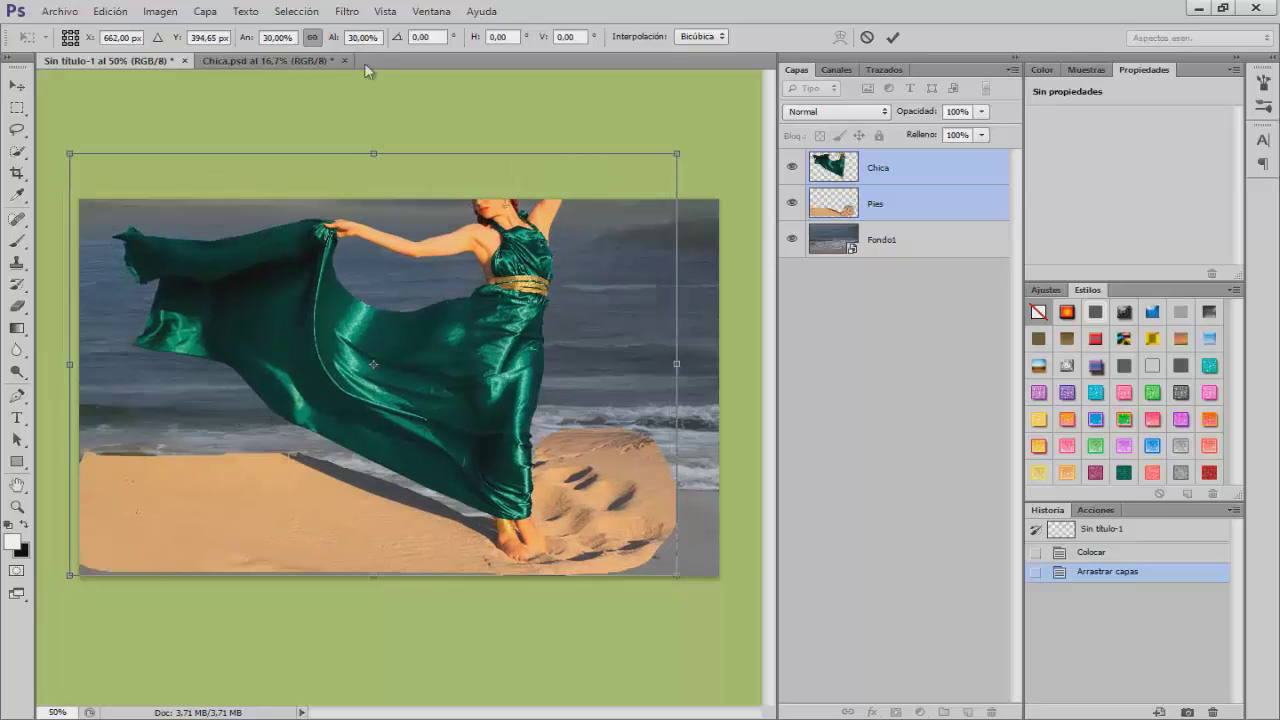
{"action": "left_click_drag", "start_coordinate": [338, 40], "coordinate": [332, 40]}
{"action": "left_click_drag", "start_coordinate": [455, 400], "coordinate": [464, 364]}
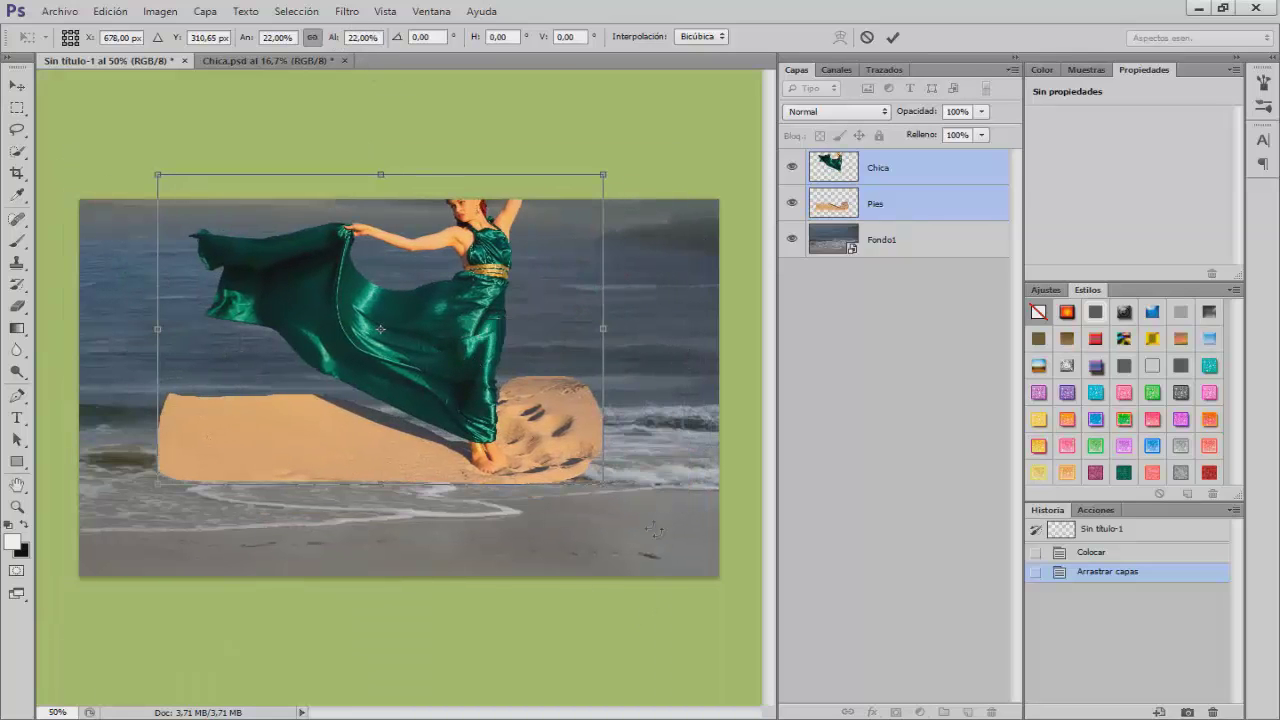
{"action": "left_click_drag", "start_coordinate": [542, 410], "coordinate": [643, 503]}
{"action": "left_click_drag", "start_coordinate": [259, 270], "coordinate": [191, 226]}
{"action": "left_click_drag", "start_coordinate": [444, 398], "coordinate": [452, 398]}
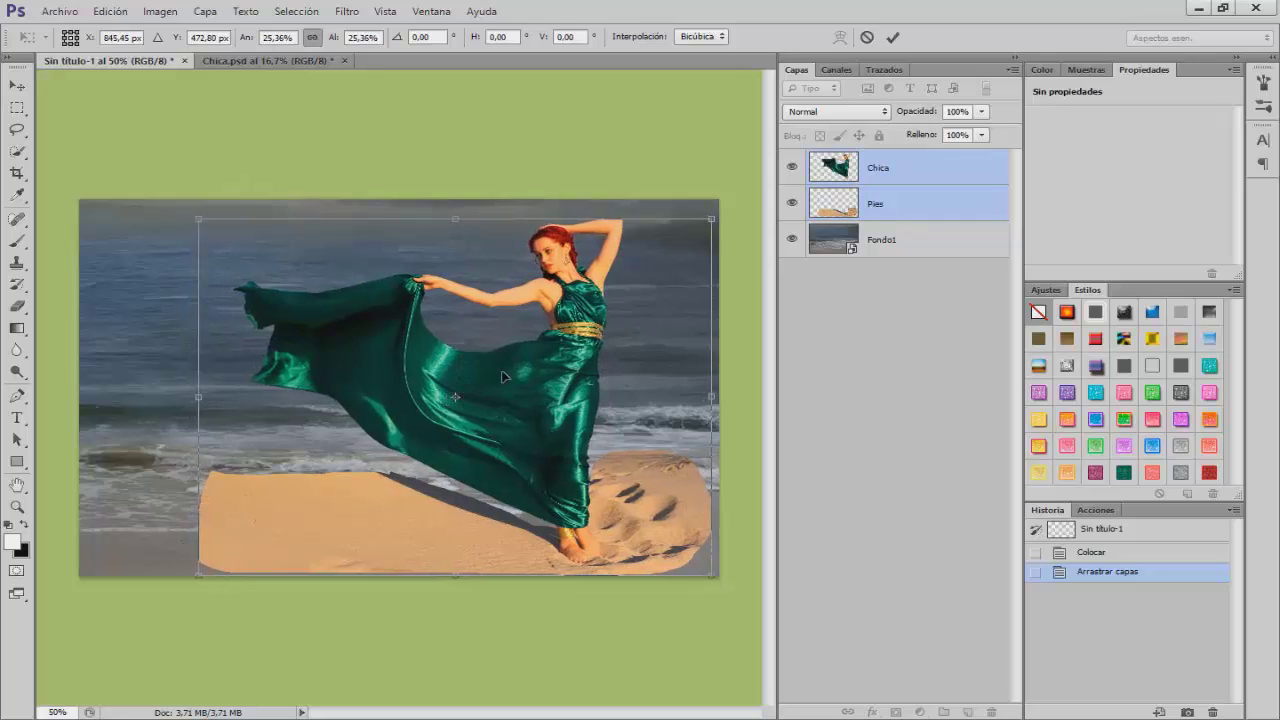
{"action": "double_click", "coordinate": [501, 370]}
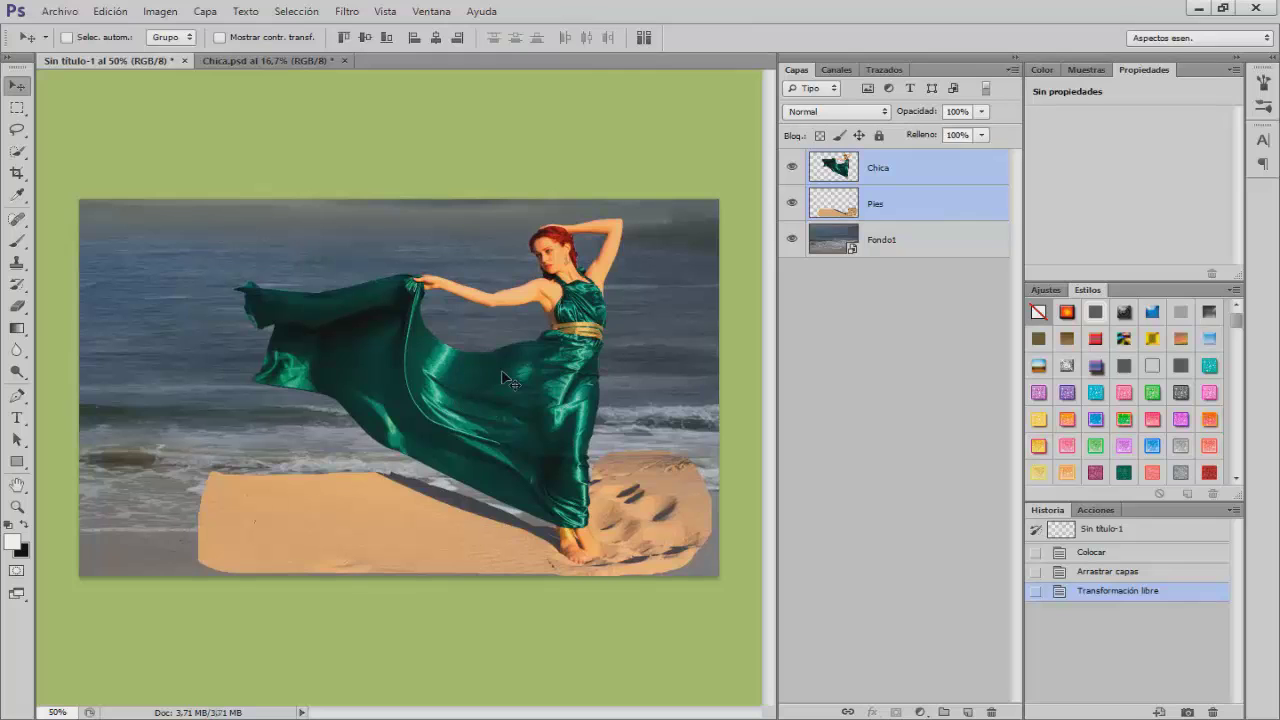
Hide the Chica layer and apply Hue/Saturation to Pies, lowering saturation to about -70 and lightness to -21.
{"action": "left_click", "coordinate": [792, 167]}
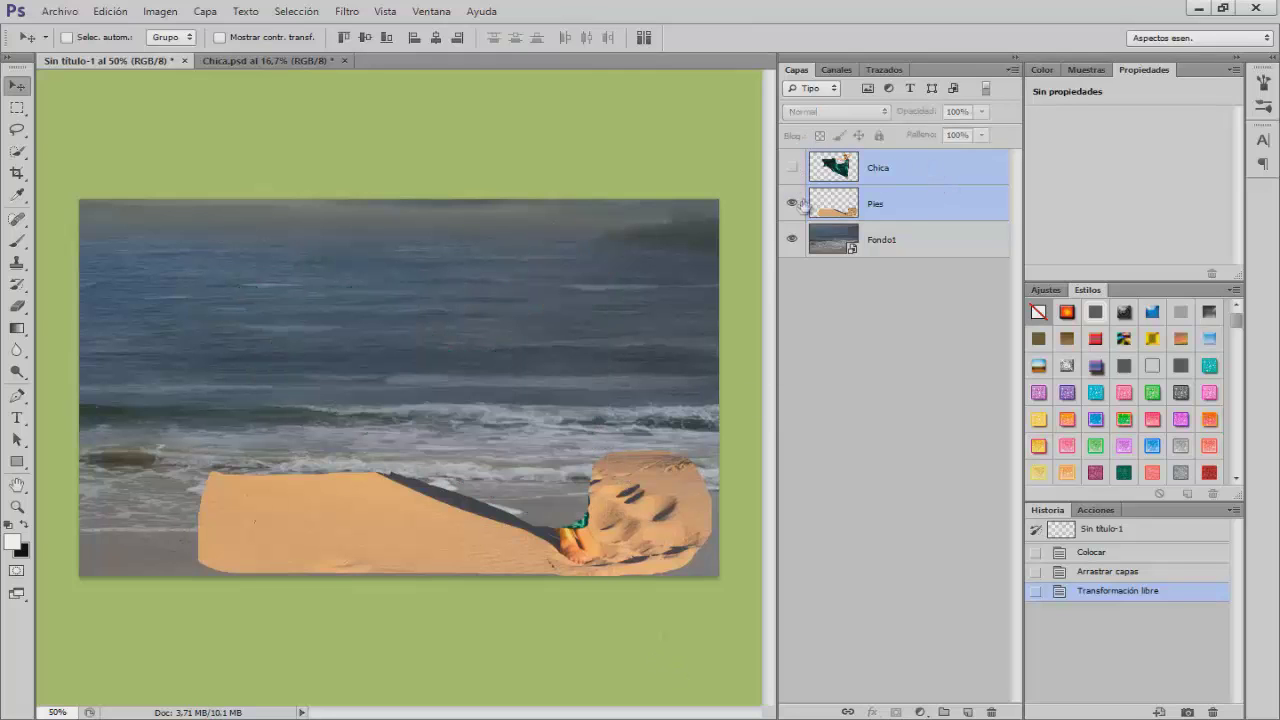
{"action": "left_click", "coordinate": [900, 208]}
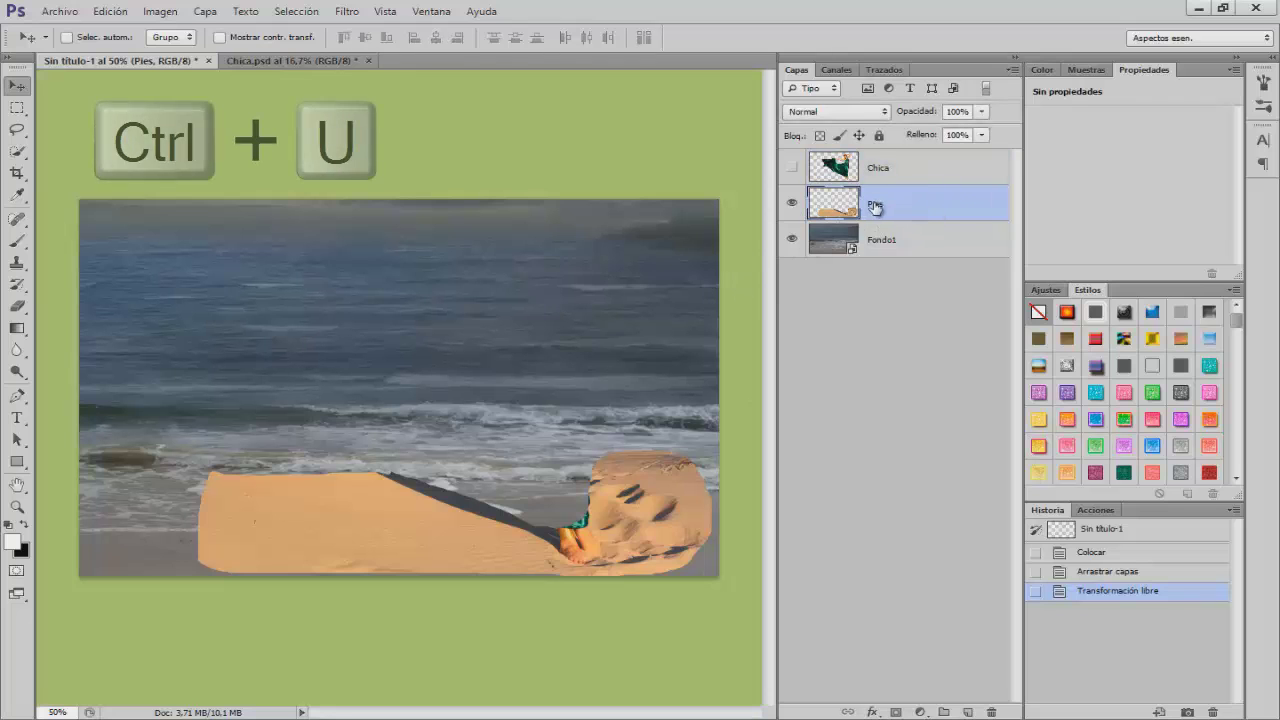
{"action": "key", "text": "ctrl+u"}
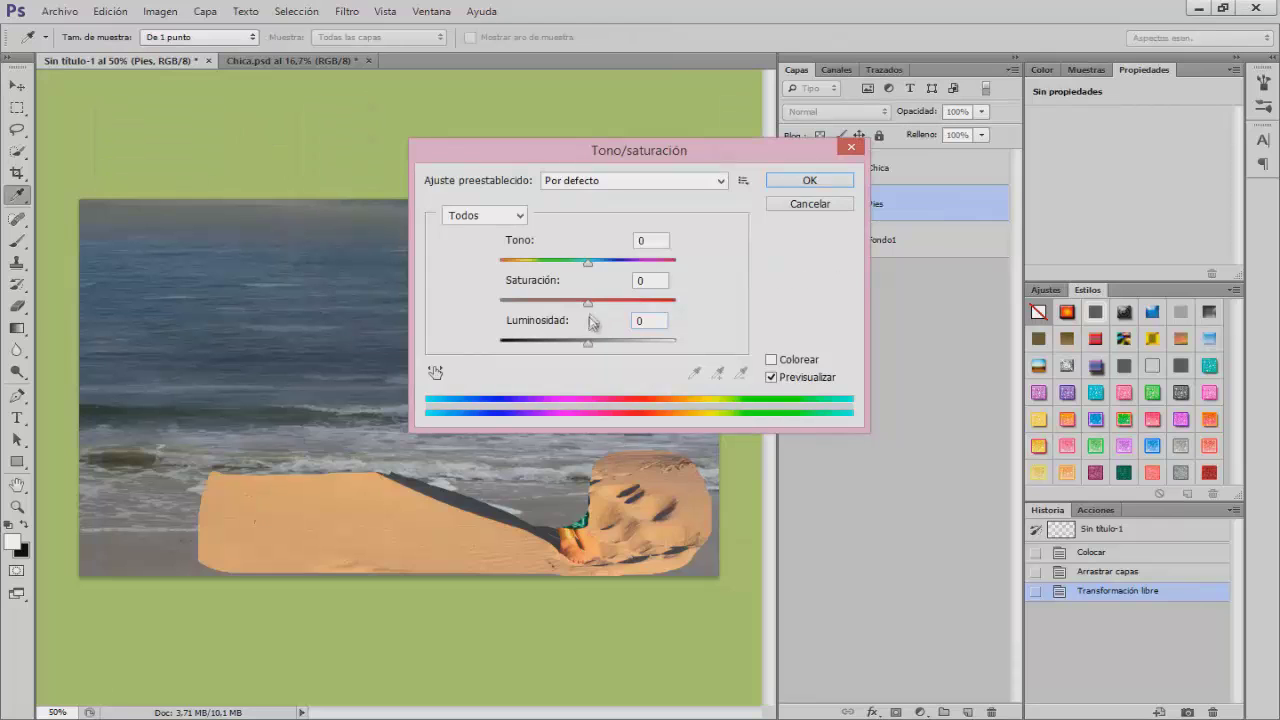
{"action": "left_click_drag", "start_coordinate": [590, 304], "coordinate": [535, 306]}
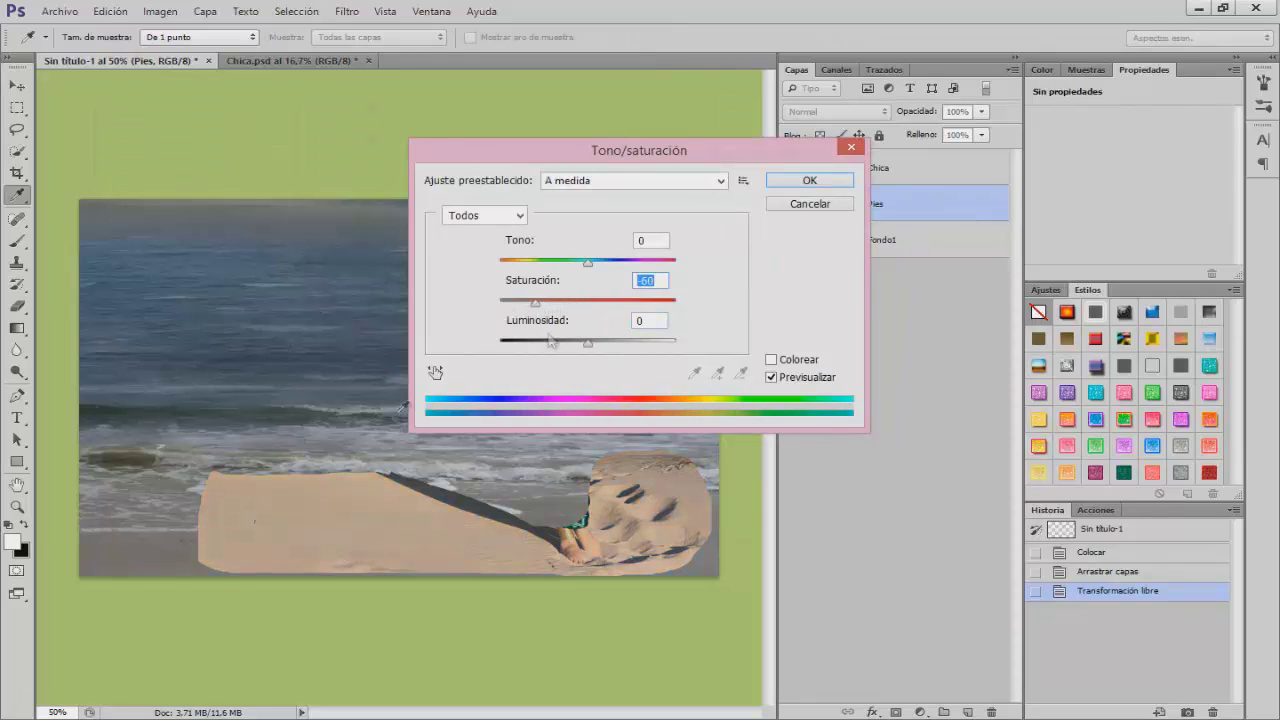
{"action": "left_click_drag", "start_coordinate": [528, 307], "coordinate": [526, 308]}
{"action": "left_click_drag", "start_coordinate": [588, 347], "coordinate": [577, 346]}
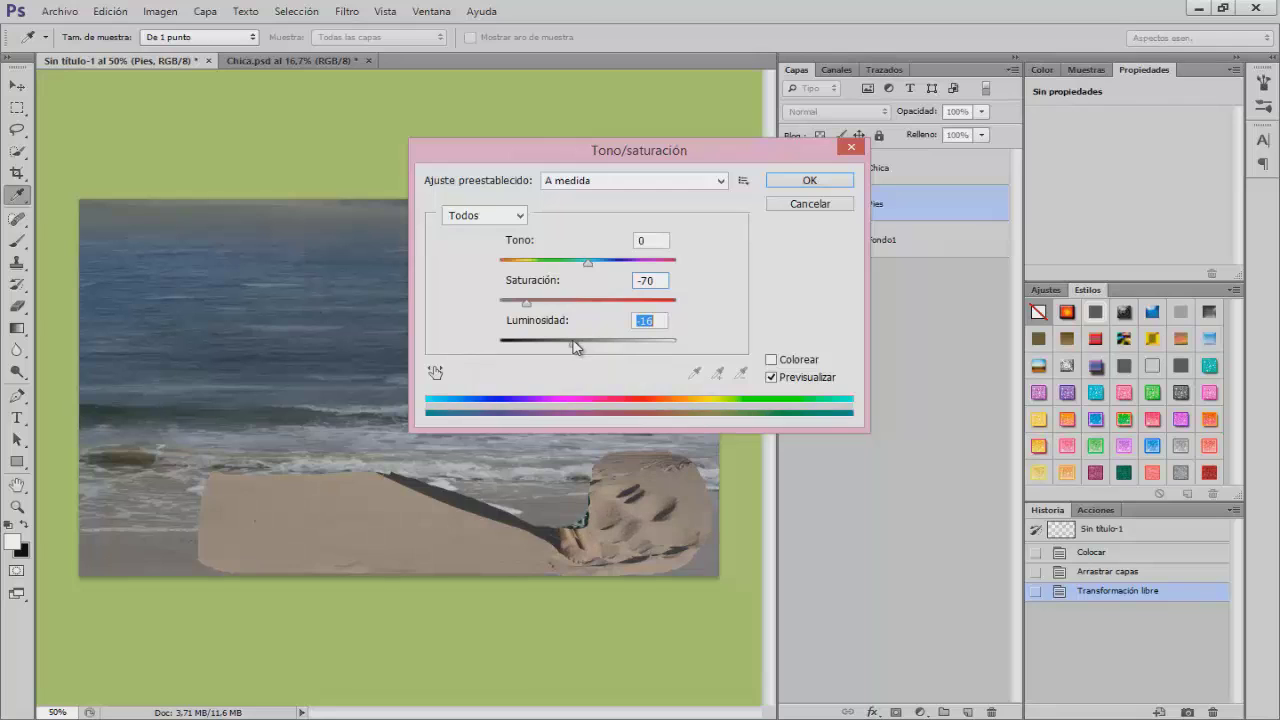
{"action": "left_click_drag", "start_coordinate": [570, 343], "coordinate": [567, 343]}
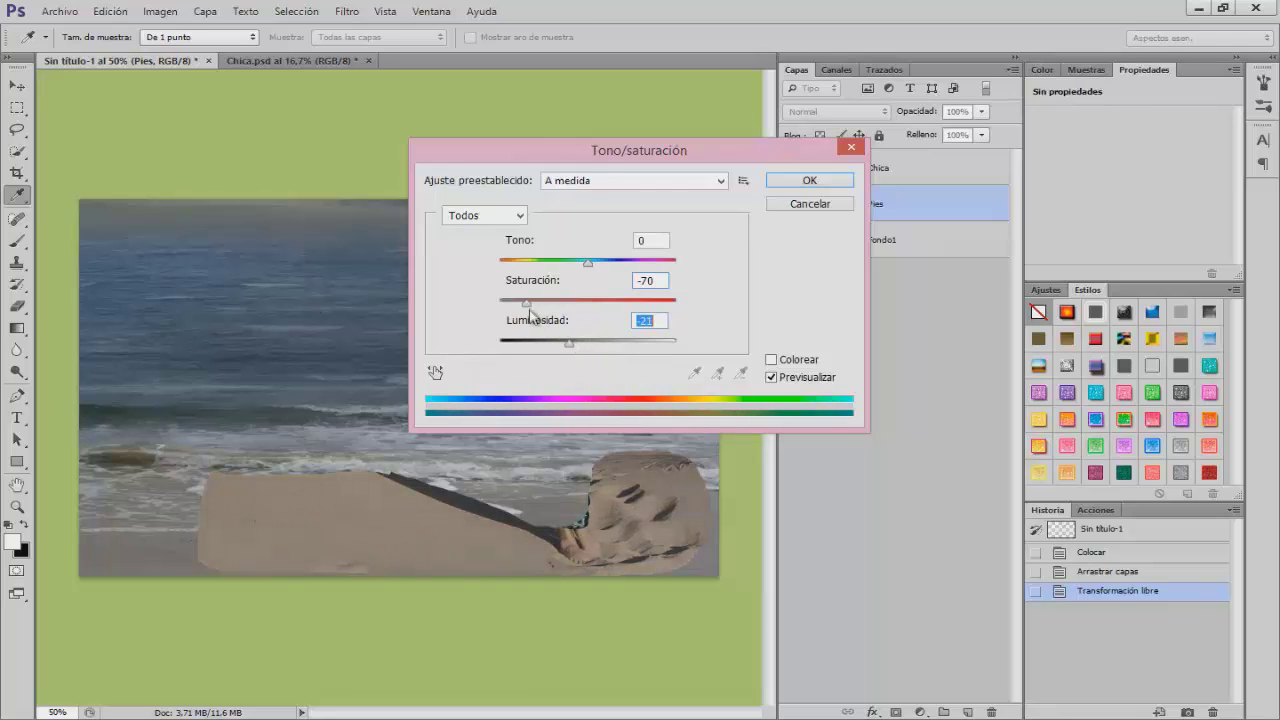
{"action": "left_click_drag", "start_coordinate": [527, 306], "coordinate": [522, 312]}
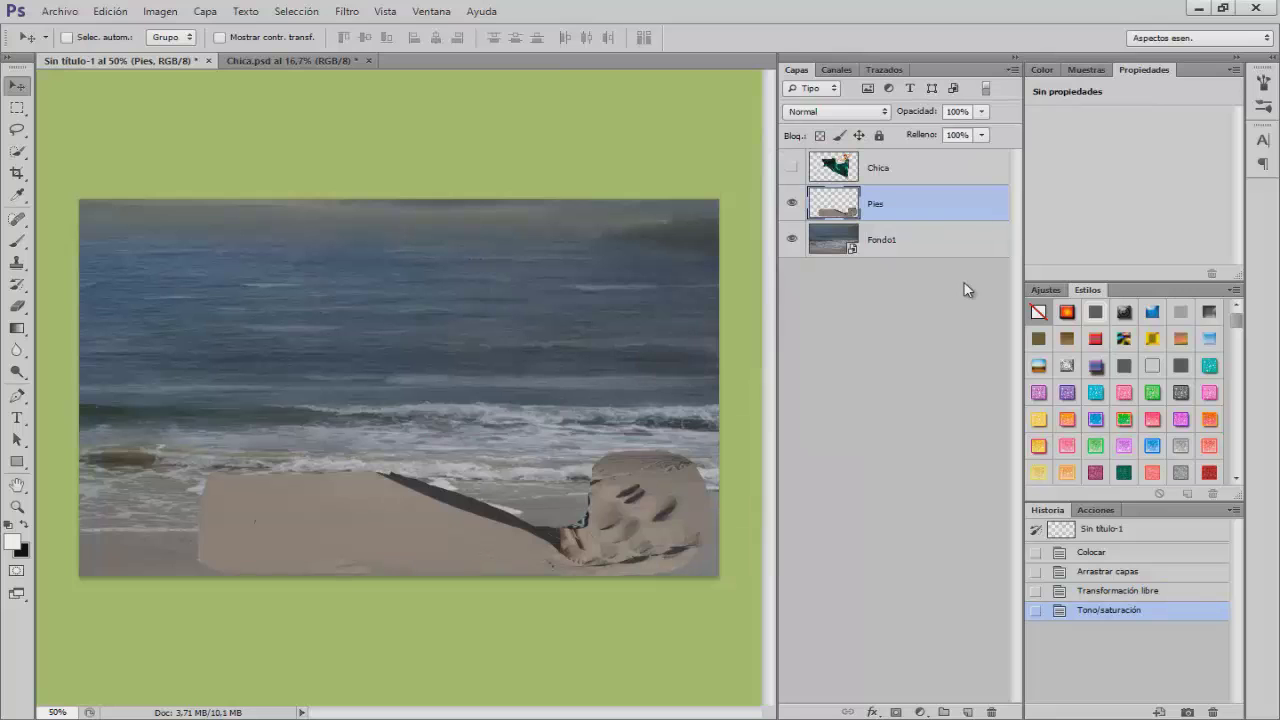
Darken the Pies layer with Levels, setting the black input level to 23.
{"action": "key", "text": "ctrl+l"}
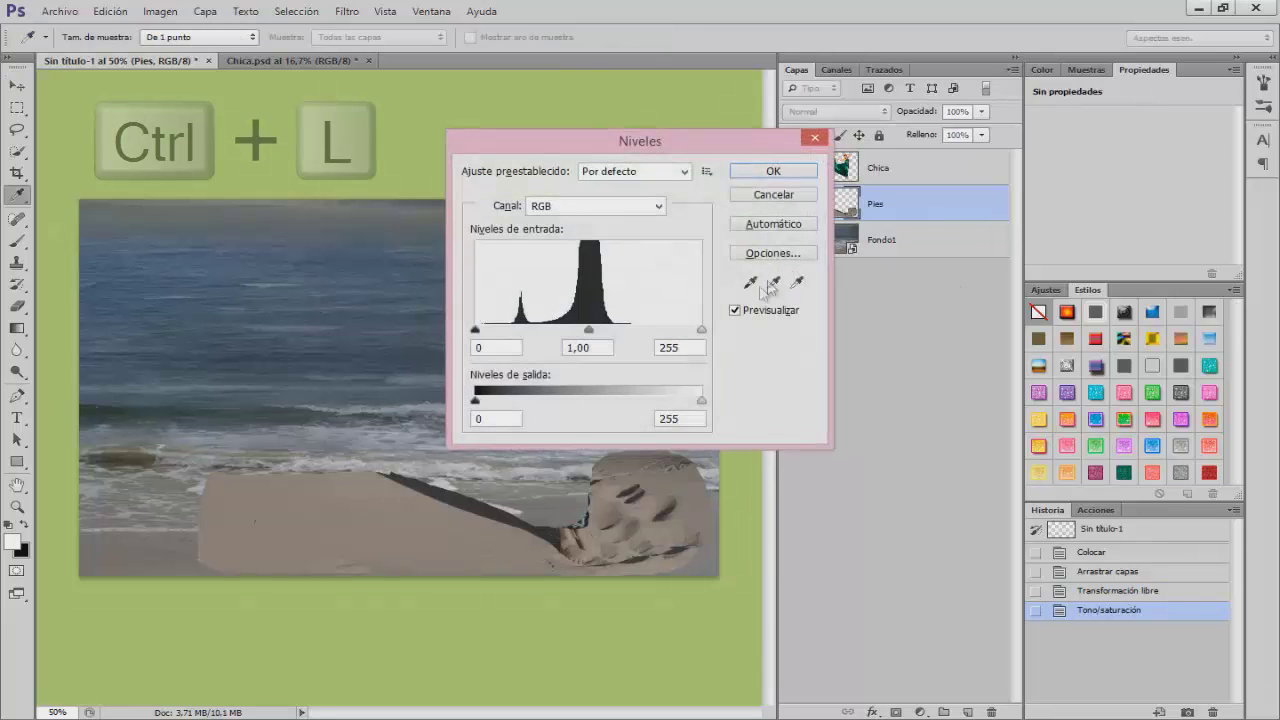
{"action": "left_click_drag", "start_coordinate": [477, 334], "coordinate": [483, 336]}
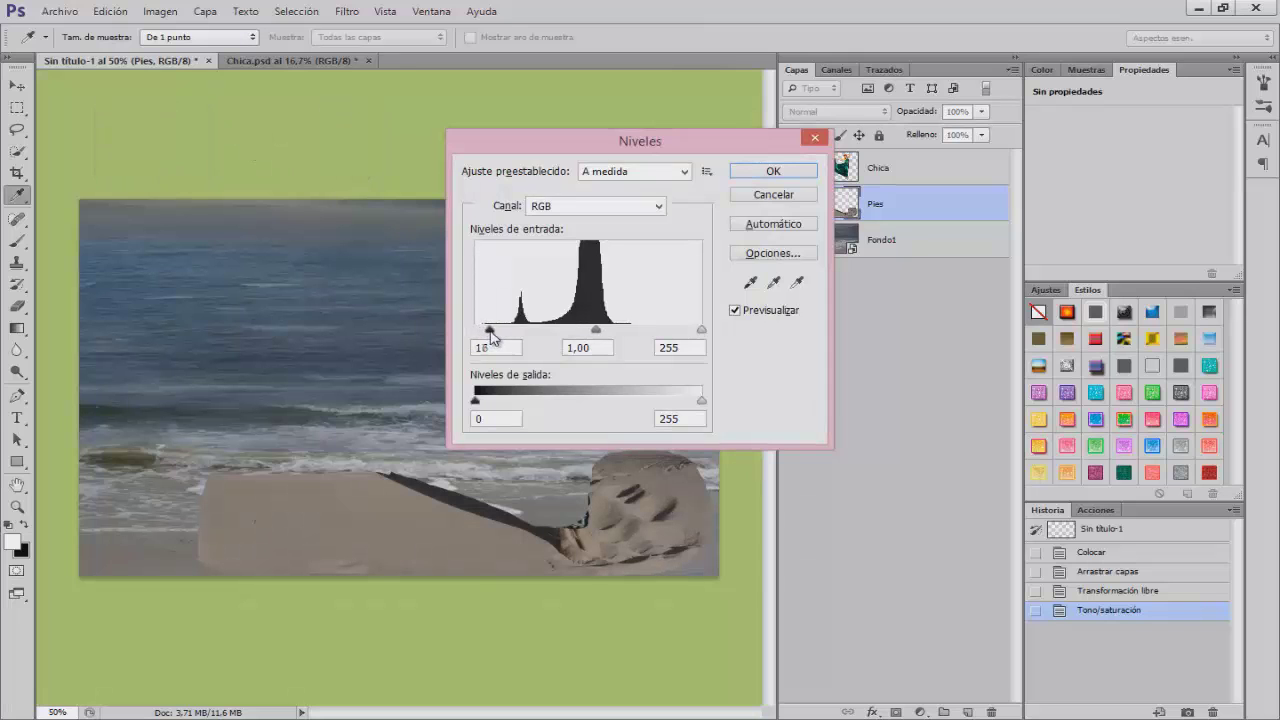
{"action": "left_click_drag", "start_coordinate": [497, 336], "coordinate": [495, 335]}
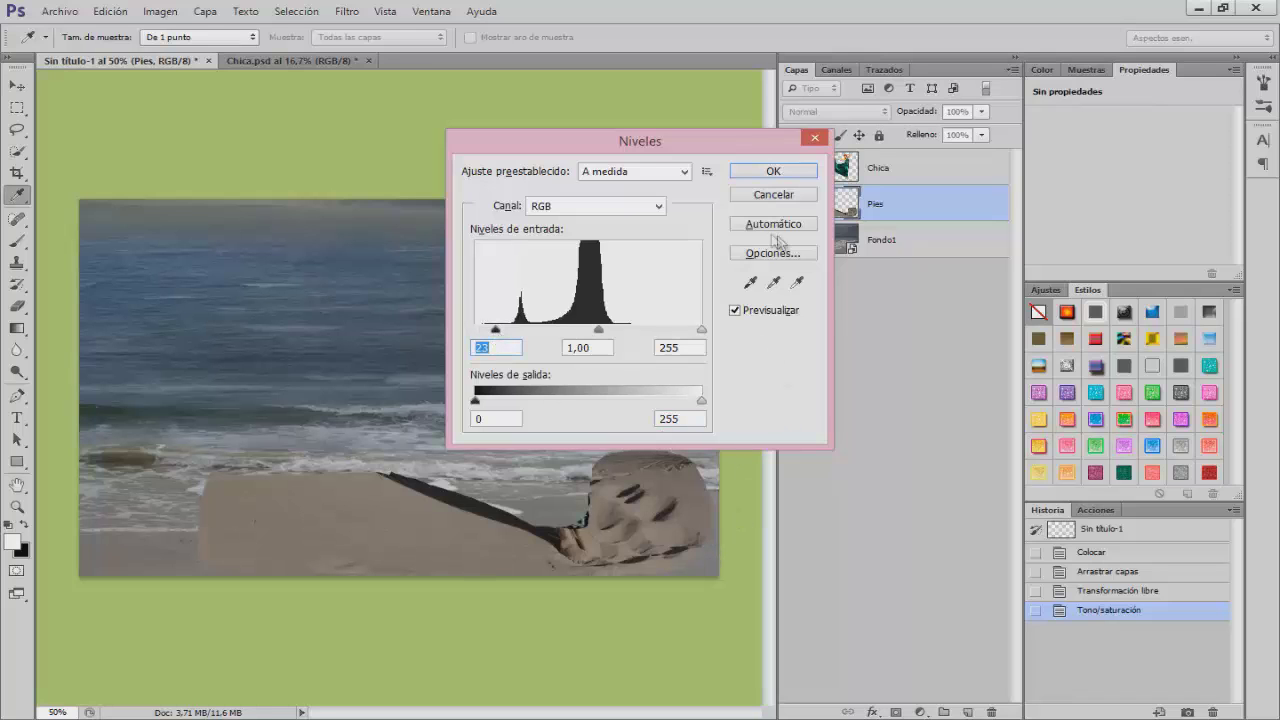
{"action": "left_click", "coordinate": [786, 174]}
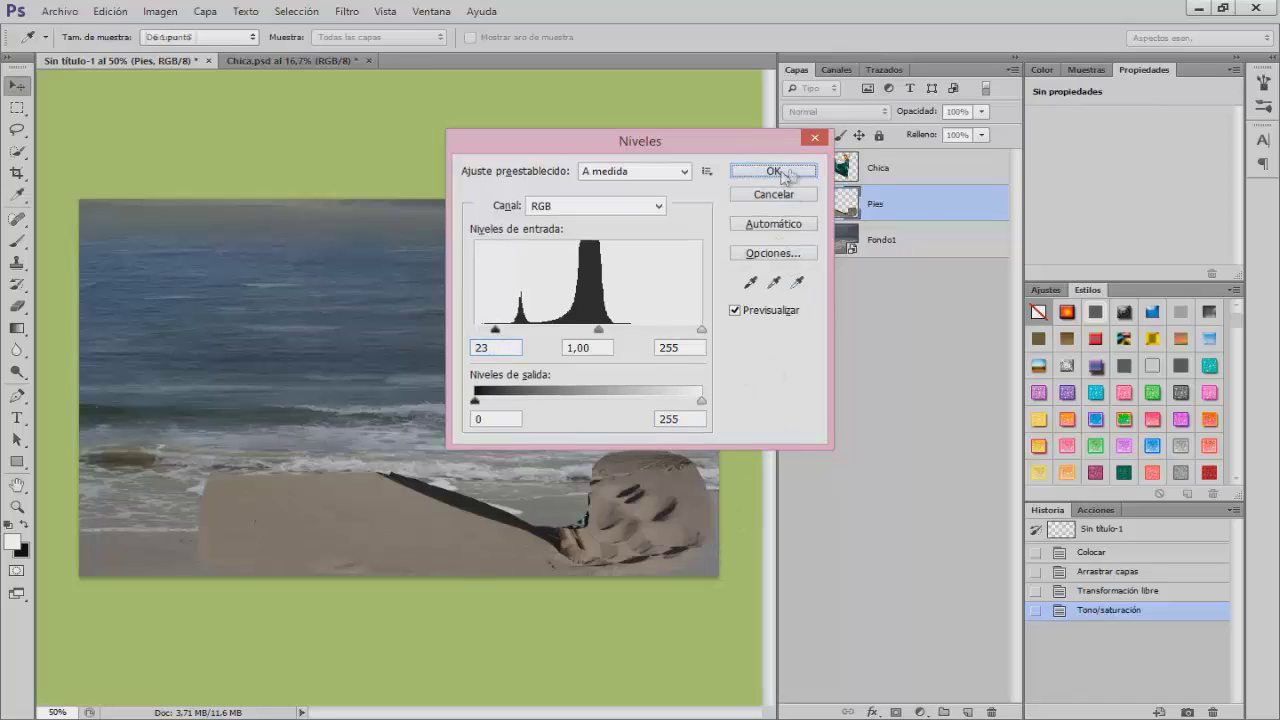
Apply a second Hue/Saturation adjustment to the Pies layer with saturation at about -65.
{"action": "key", "text": "ctrl+u"}
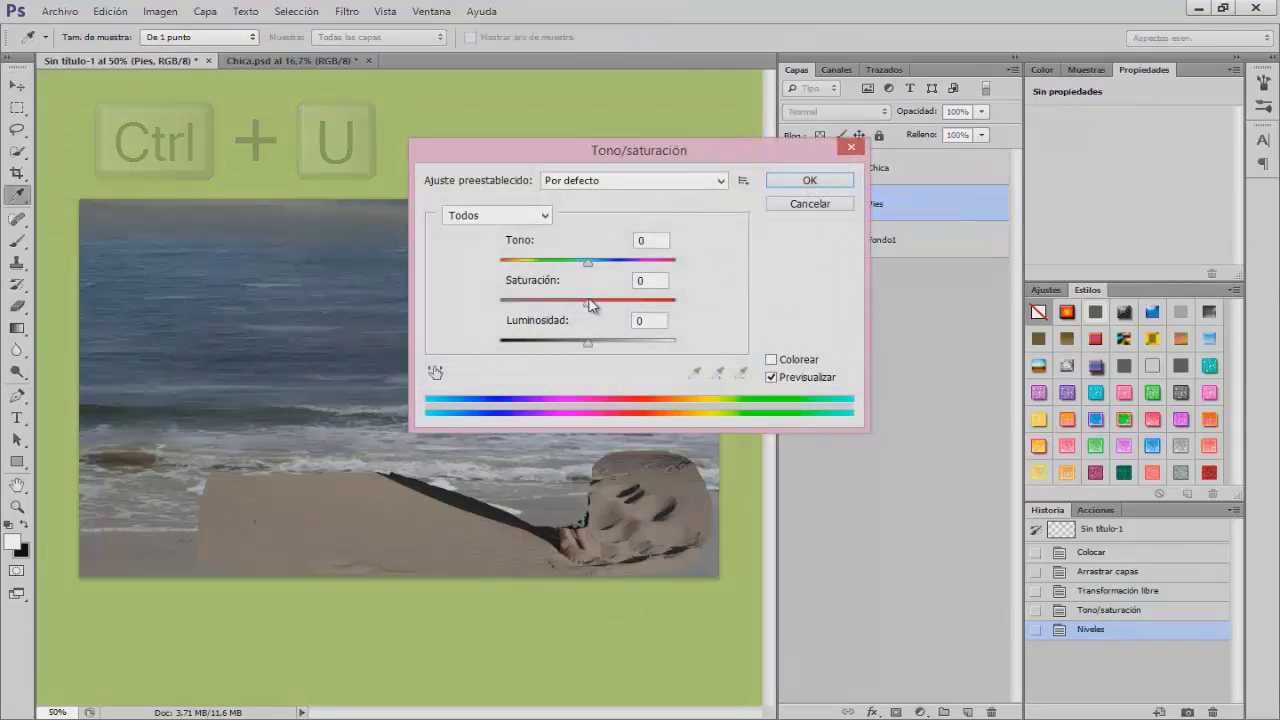
{"action": "left_click_drag", "start_coordinate": [588, 302], "coordinate": [524, 308]}
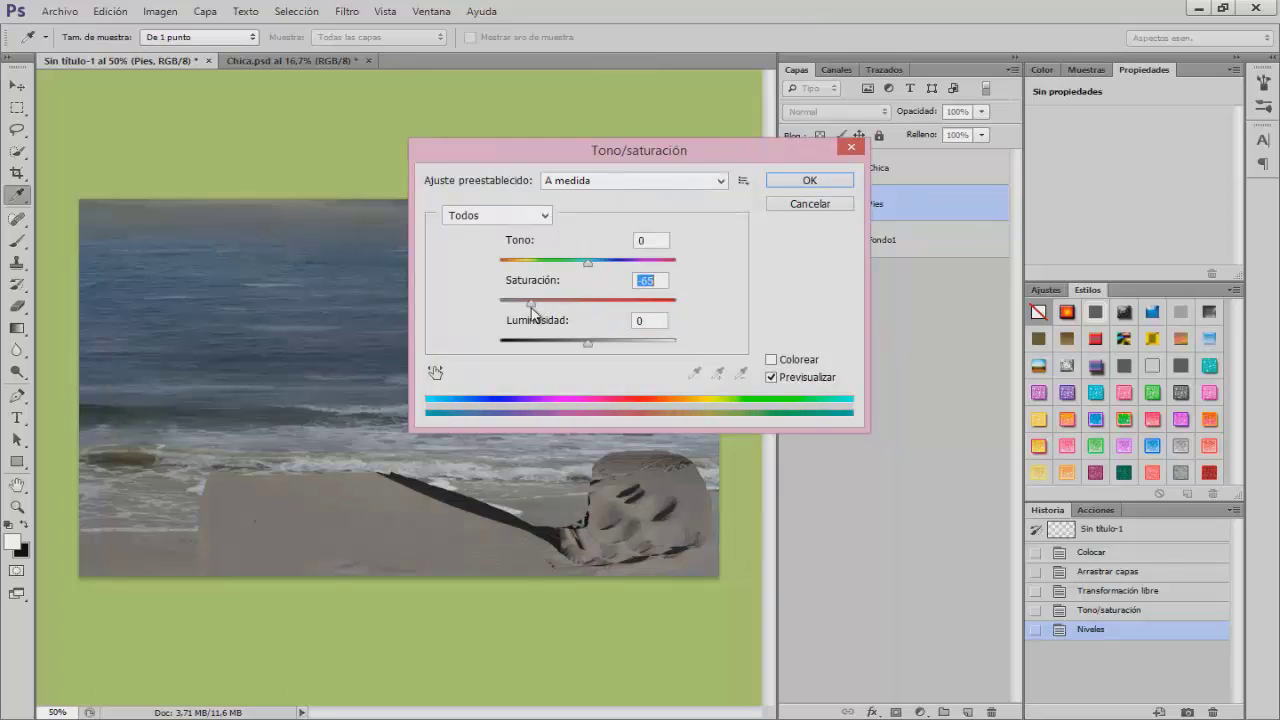
{"action": "left_click", "coordinate": [809, 181]}
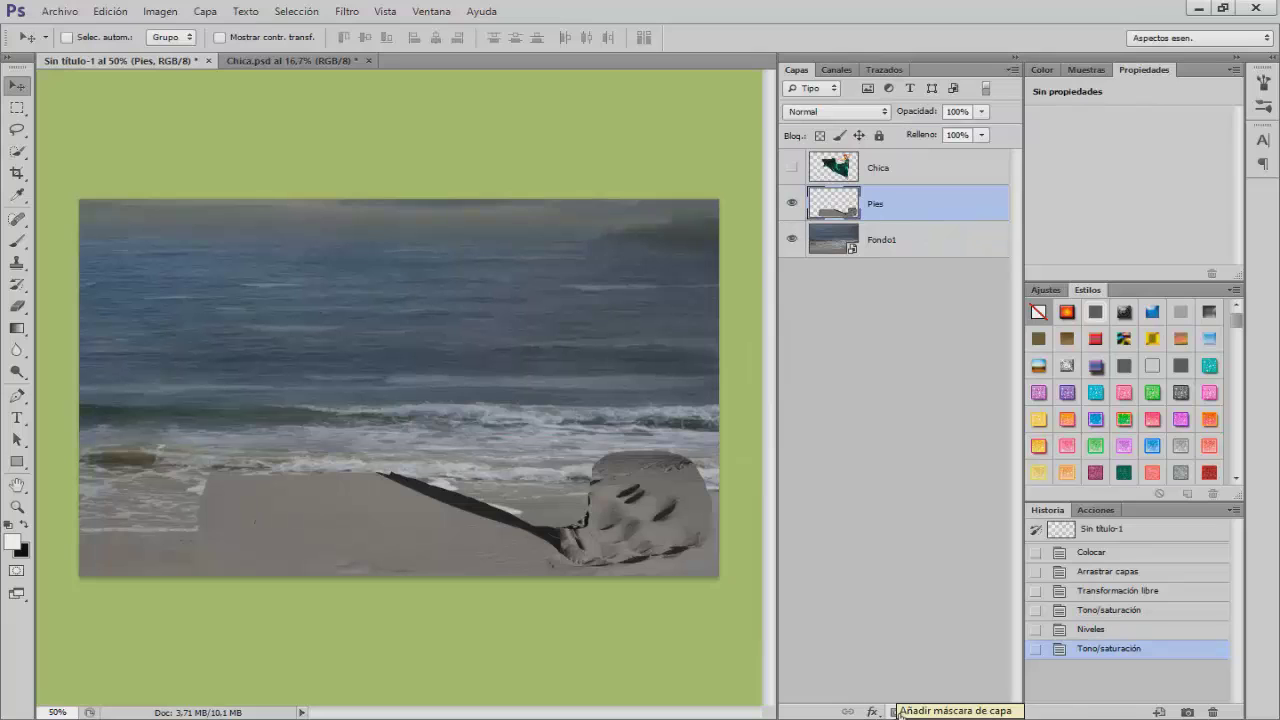
Add a black mask that hides the whole Pies layer and show the Chica layer again.
{"action": "left_click", "coordinate": [895, 711], "text": "alt"}
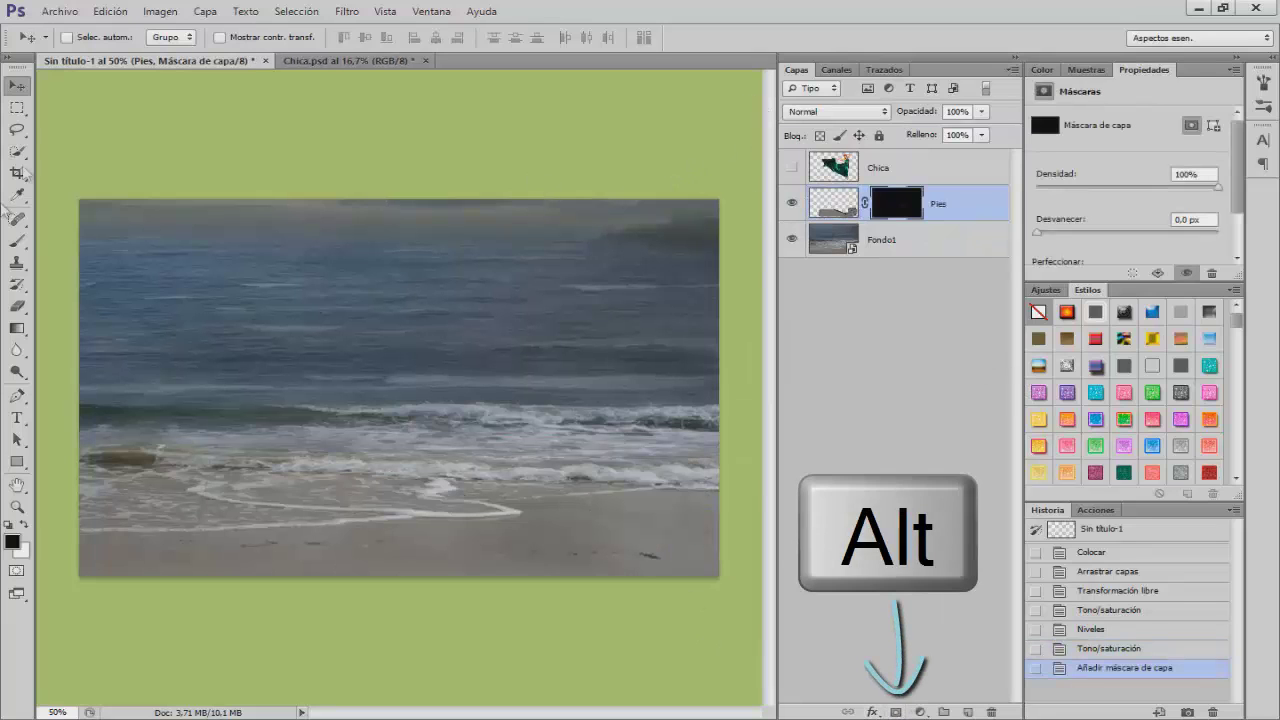
{"action": "left_click", "coordinate": [792, 169]}
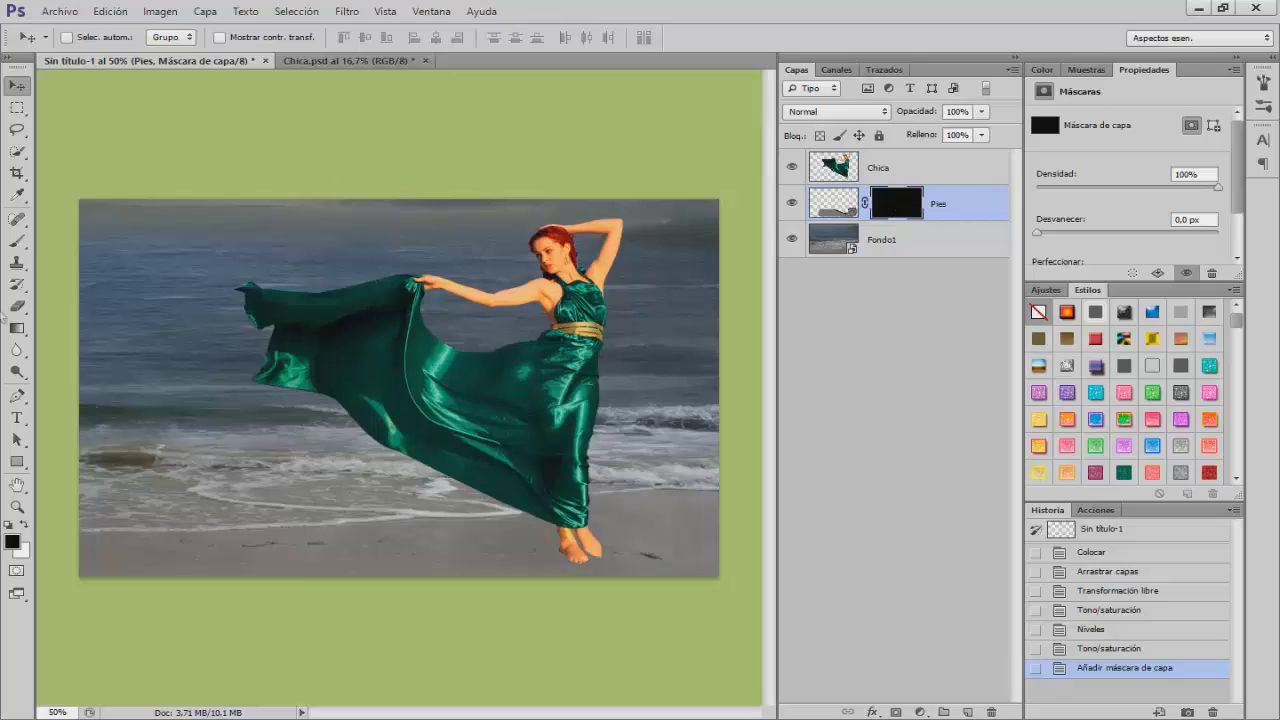
Paint the Pies mask with a soft white 93 px brush at 28% opacity to reveal the footprints beside the feet and the skirt's shadow.
{"action": "left_click", "coordinate": [17, 241]}
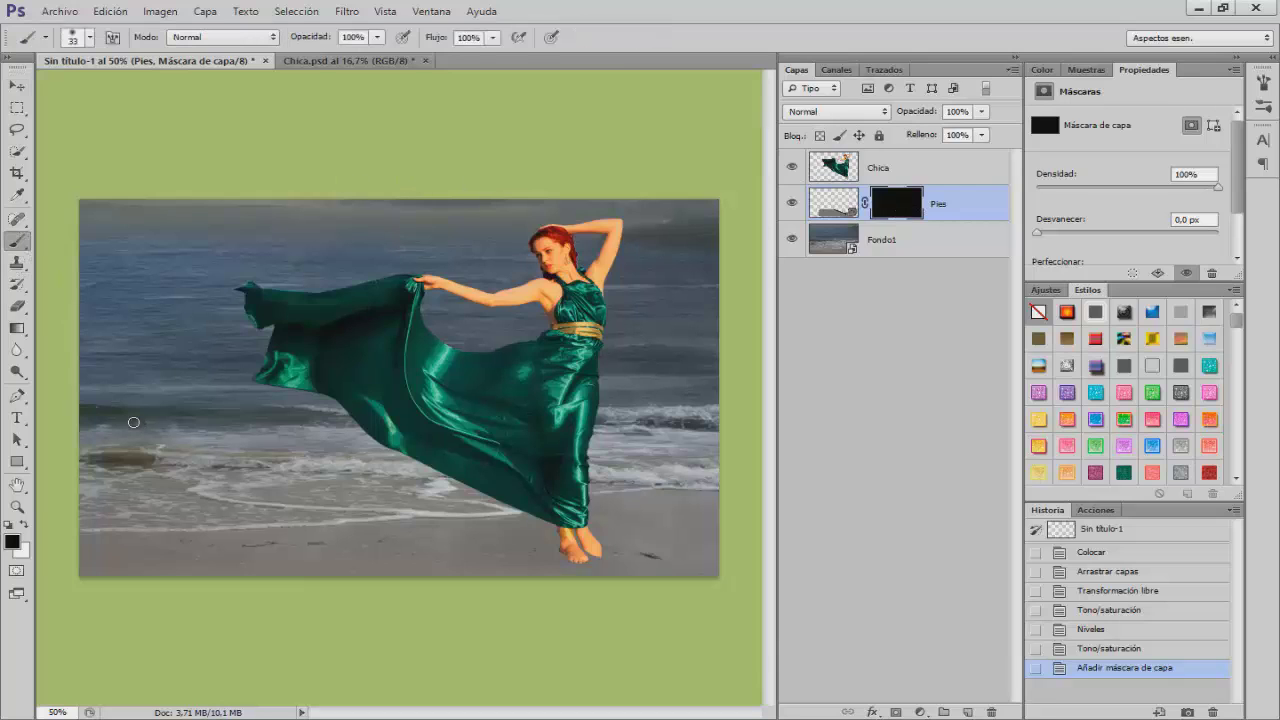
{"action": "key", "text": "x"}
{"action": "left_click_drag", "start_coordinate": [321, 41], "coordinate": [292, 40]}
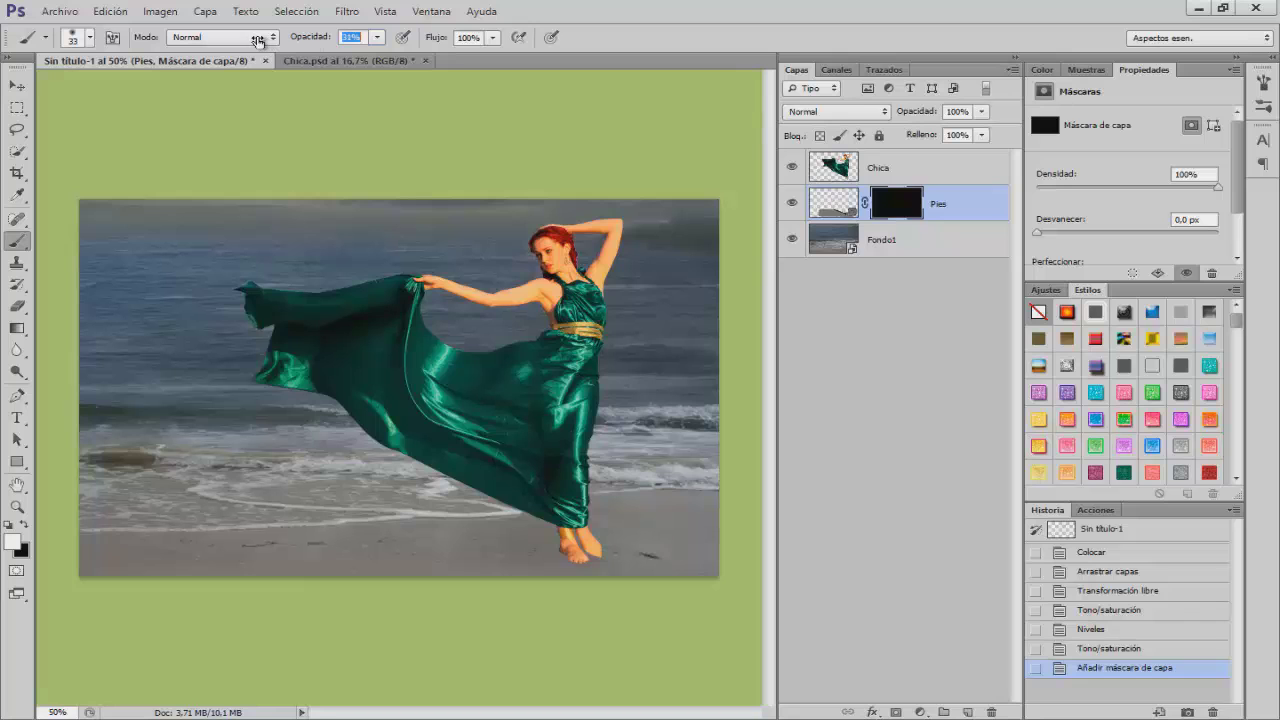
{"action": "right_click", "coordinate": [424, 455]}
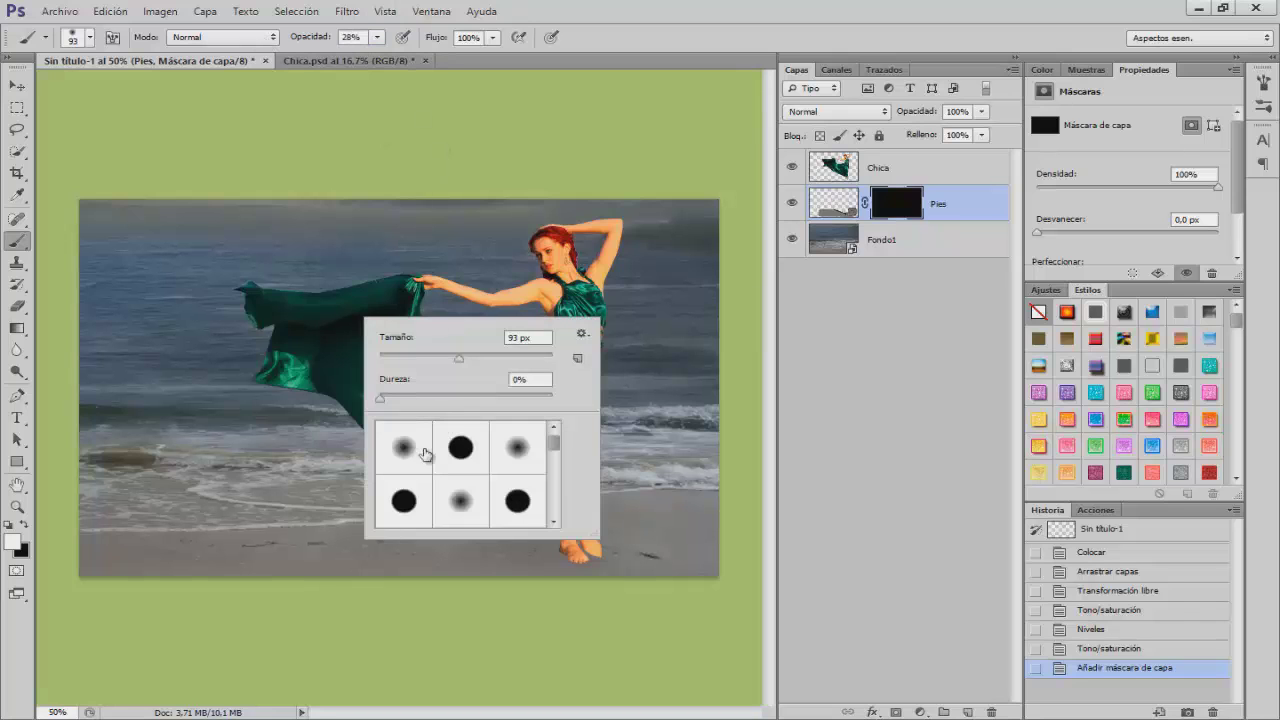
{"action": "left_click_drag", "start_coordinate": [594, 536], "coordinate": [722, 632]}
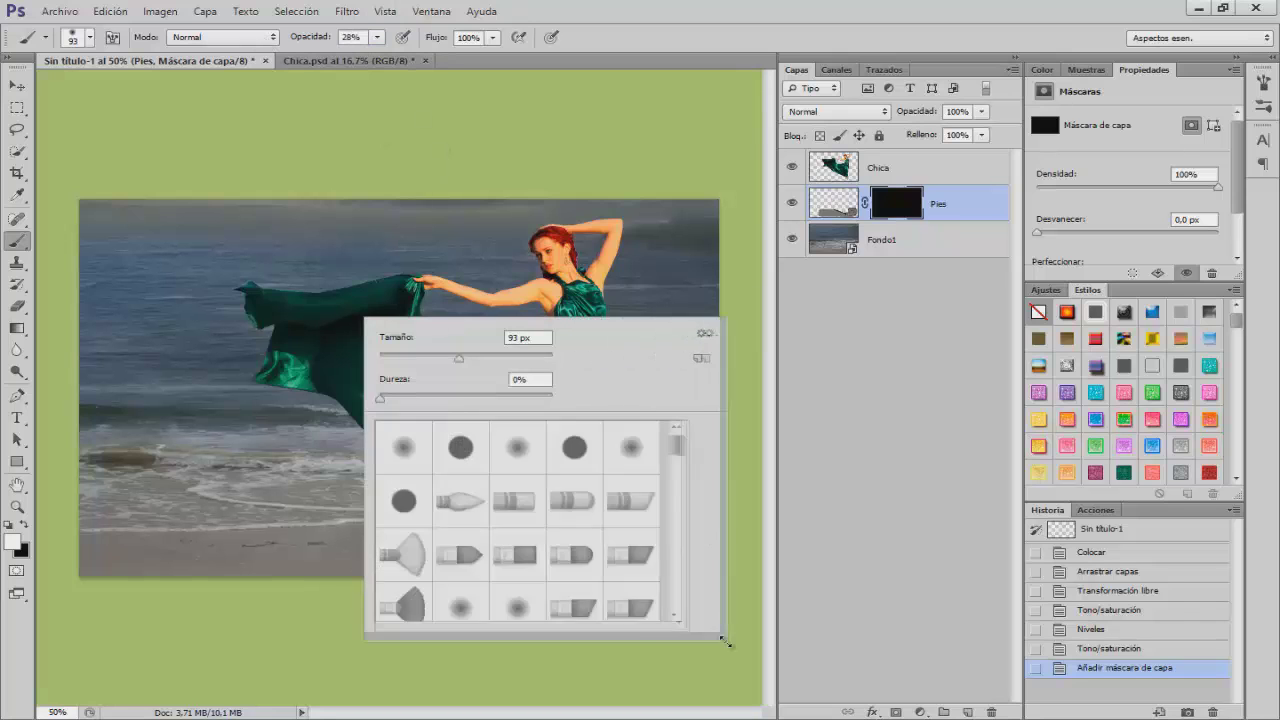
{"action": "right_click", "coordinate": [330, 420], "text": "alt"}
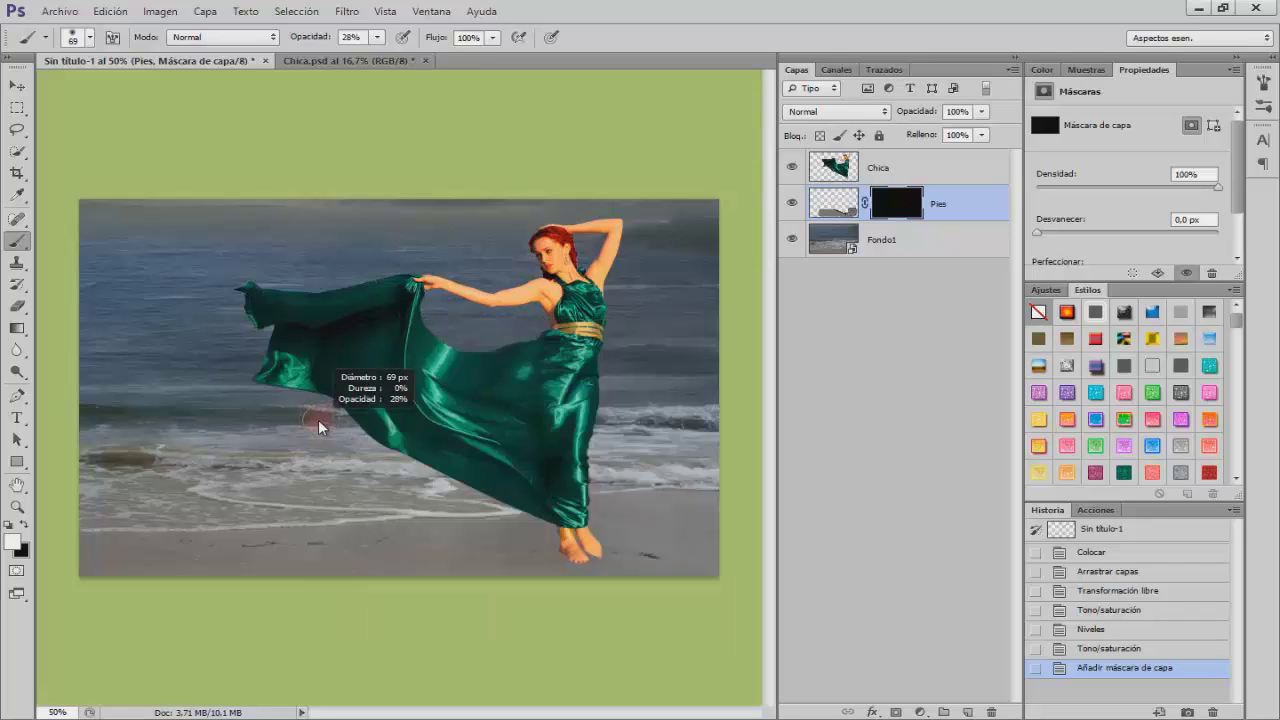
{"action": "mouse_move", "coordinate": [613, 549]}
{"action": "left_mouse_down"}
{"action": "mouse_move", "coordinate": [682, 540]}
{"action": "mouse_move", "coordinate": [660, 545]}
{"action": "left_mouse_up"}
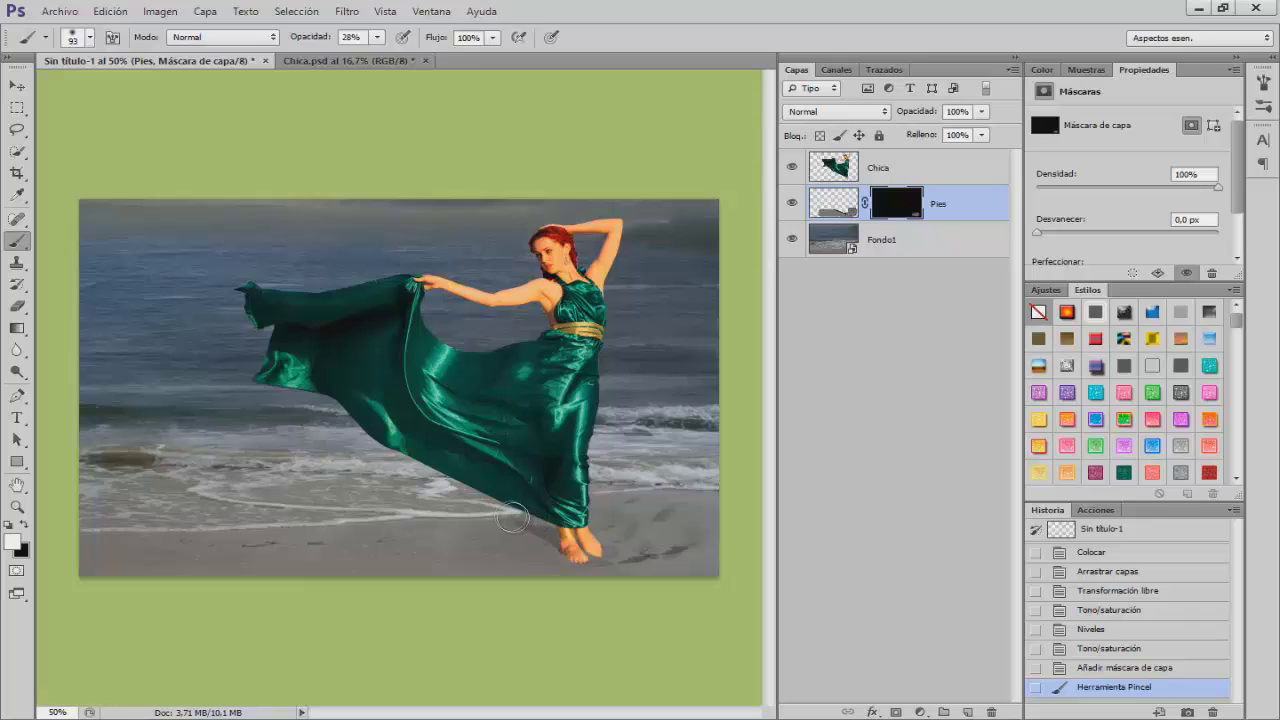
{"action": "left_click_drag", "start_coordinate": [483, 503], "coordinate": [400, 482]}
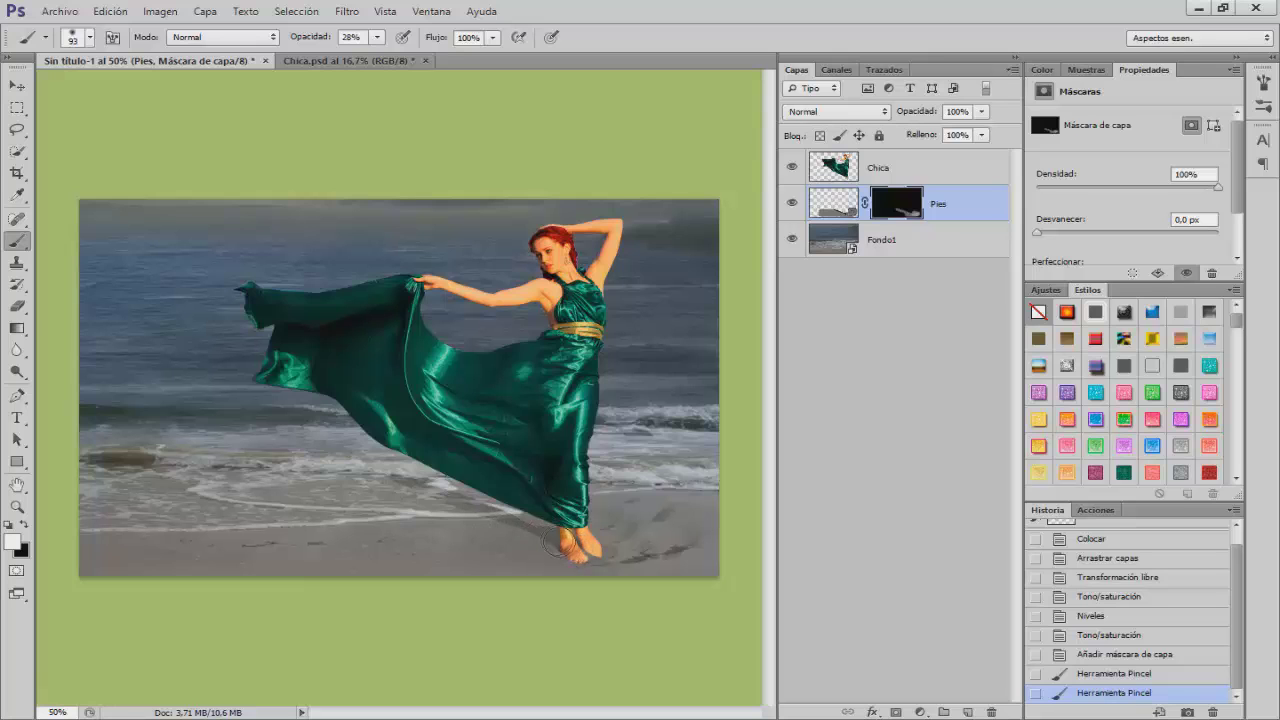
Paint more white on the mask to strengthen the skirt's shadow, the sand below it and the footprints behind the feet.
{"action": "left_click", "coordinate": [515, 521]}
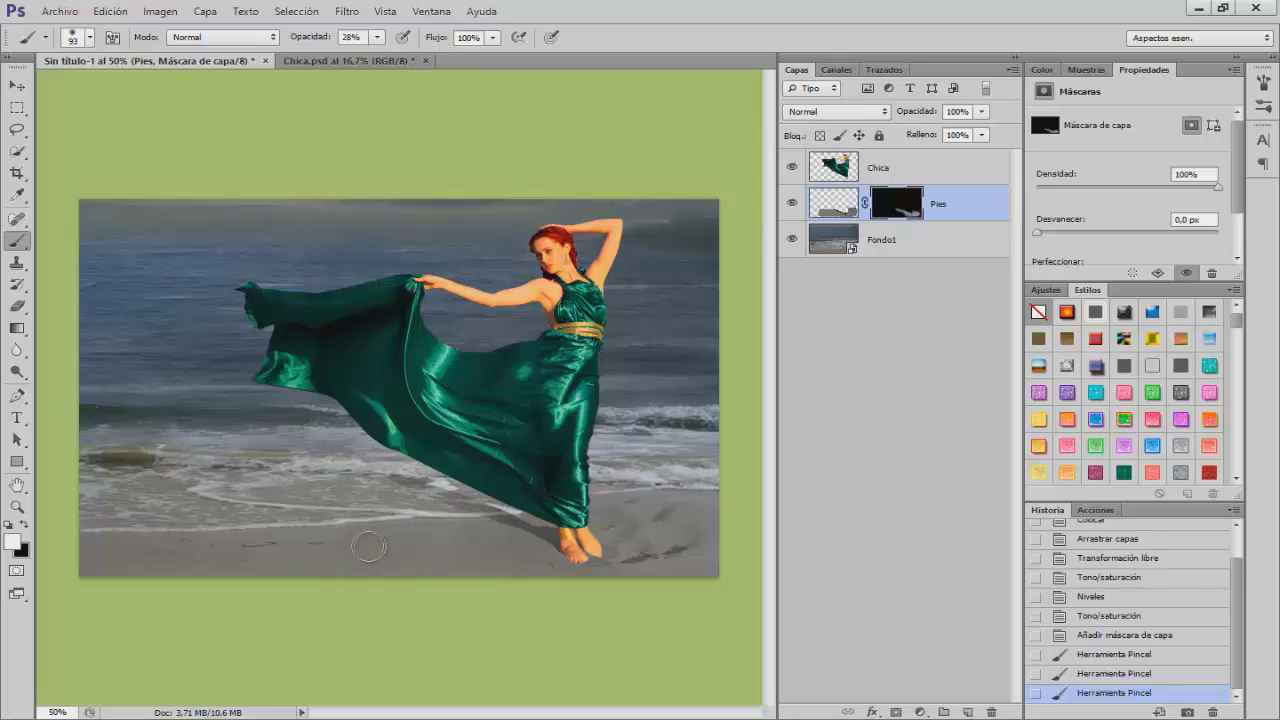
{"action": "left_click_drag", "start_coordinate": [458, 547], "coordinate": [418, 544]}
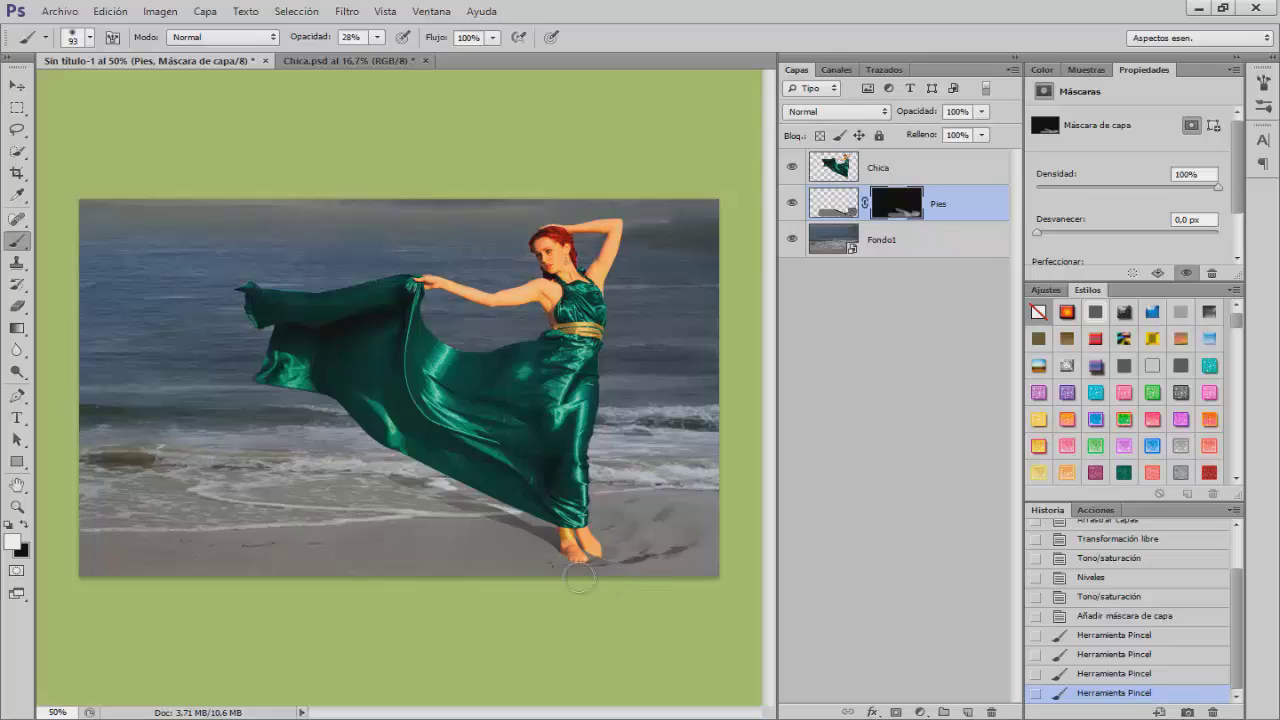
{"action": "left_click", "coordinate": [613, 543]}
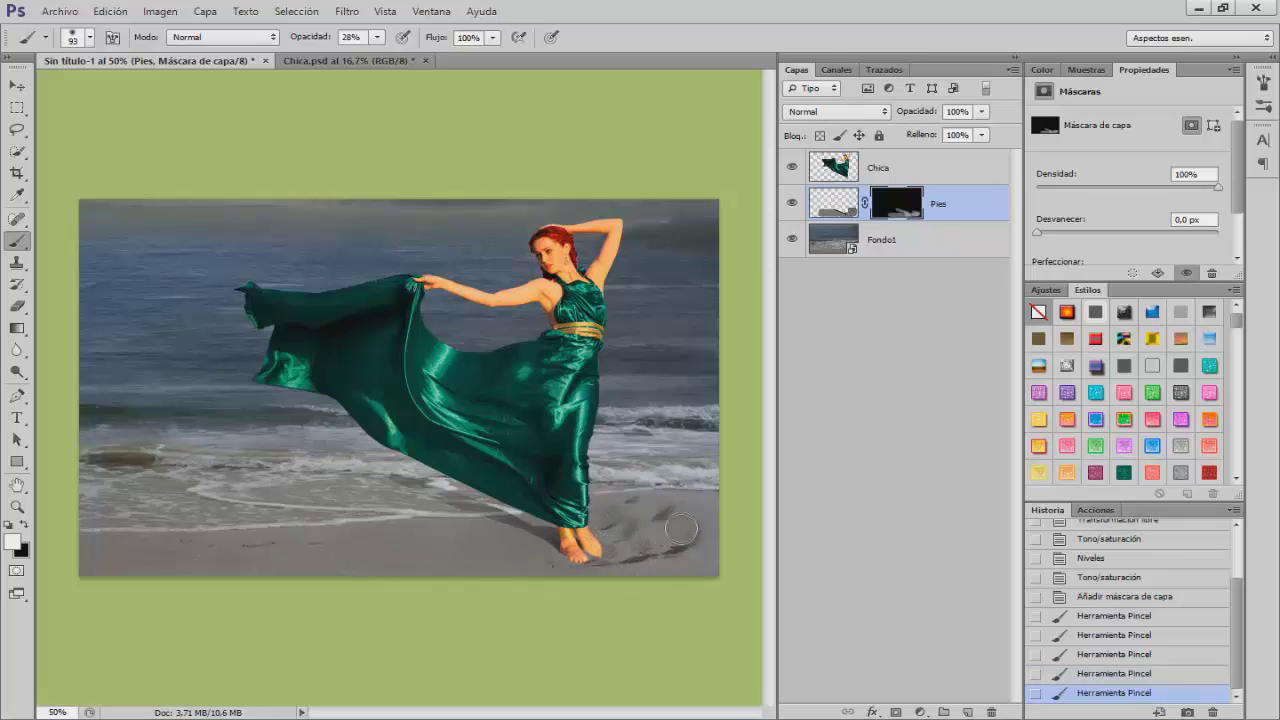
{"action": "left_click", "coordinate": [683, 568]}
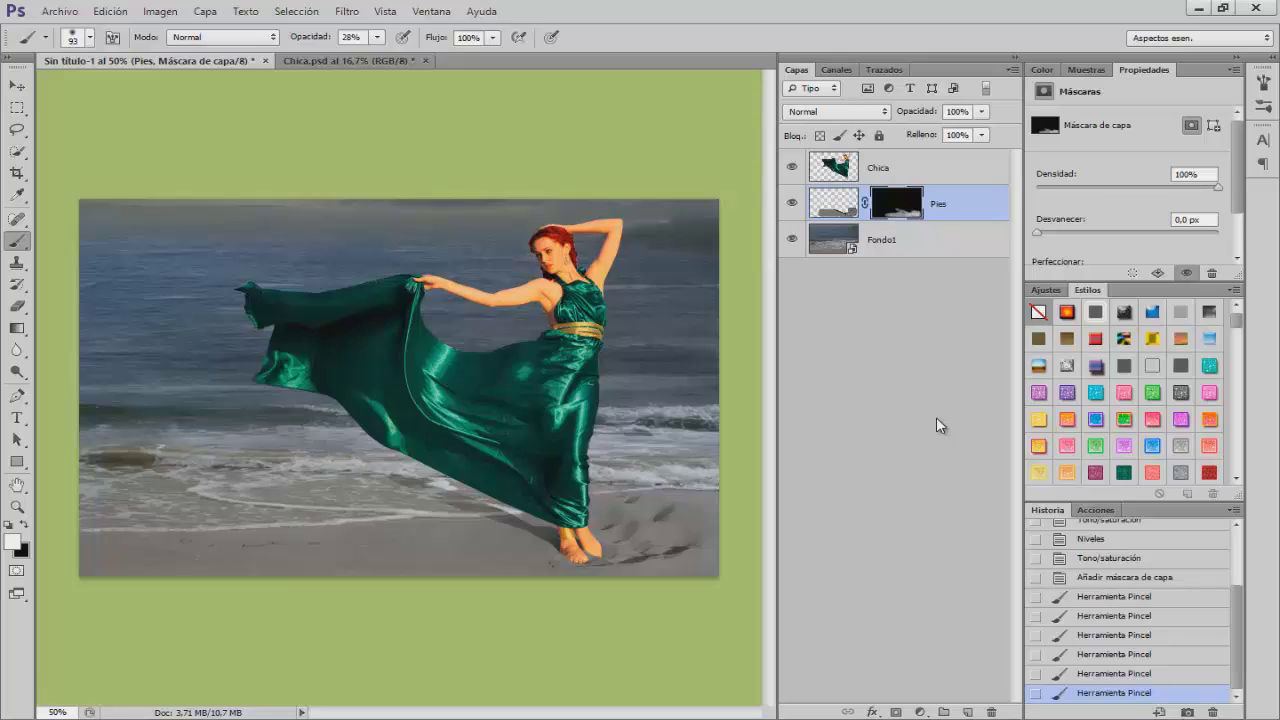
Place the image Fondo2.jpg directly above the Fondo1 layer.
{"action": "left_click", "coordinate": [900, 249]}
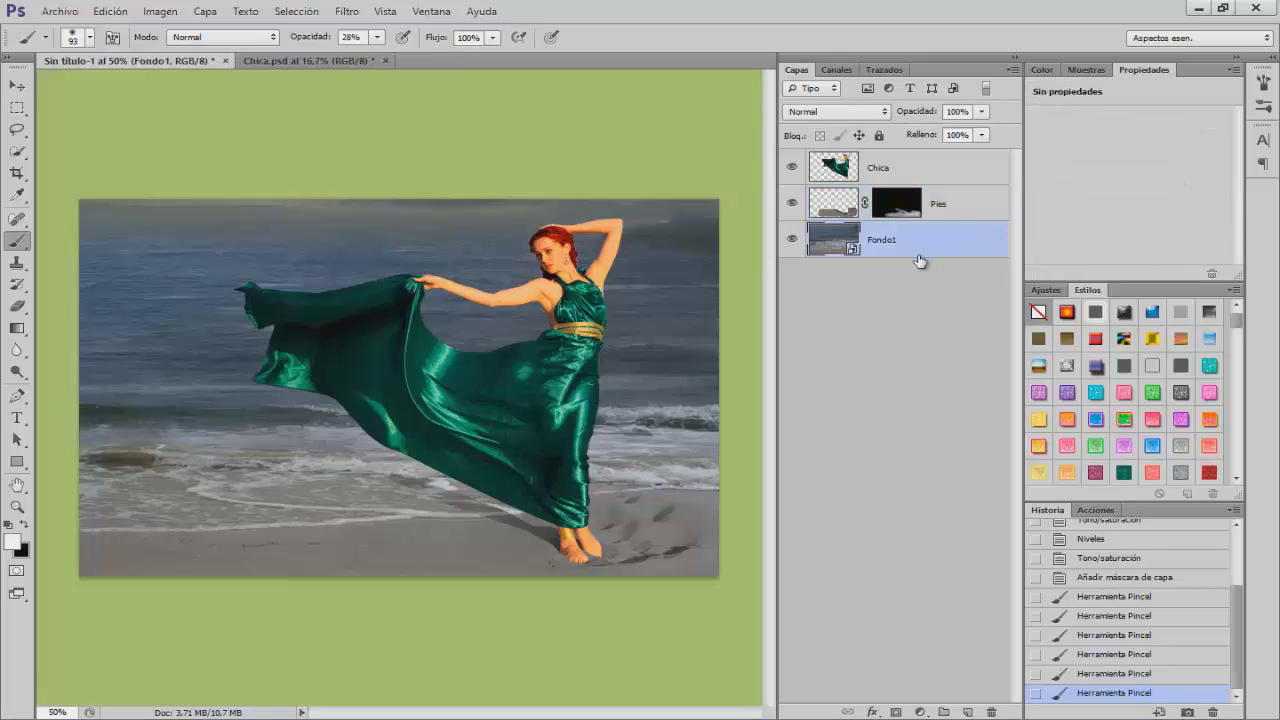
{"action": "left_click", "coordinate": [60, 11]}
{"action": "left_click", "coordinate": [74, 283]}
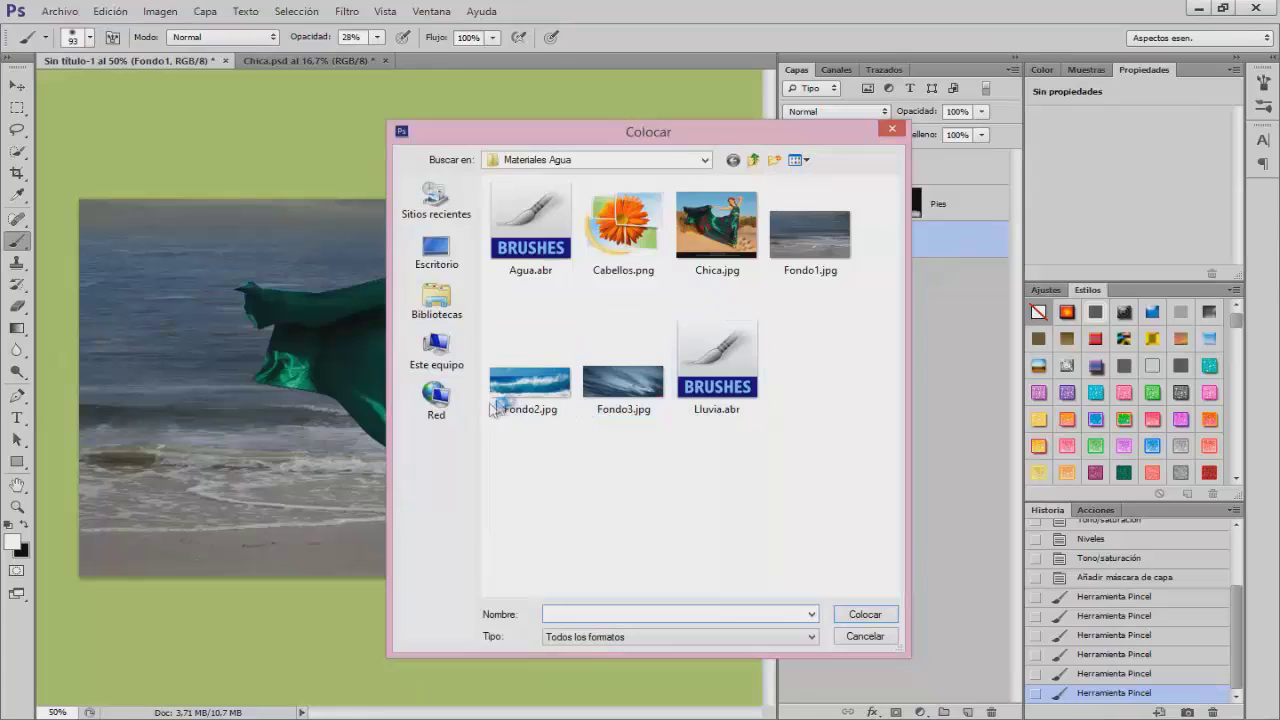
{"action": "left_click", "coordinate": [530, 382]}
{"action": "left_click", "coordinate": [860, 615]}
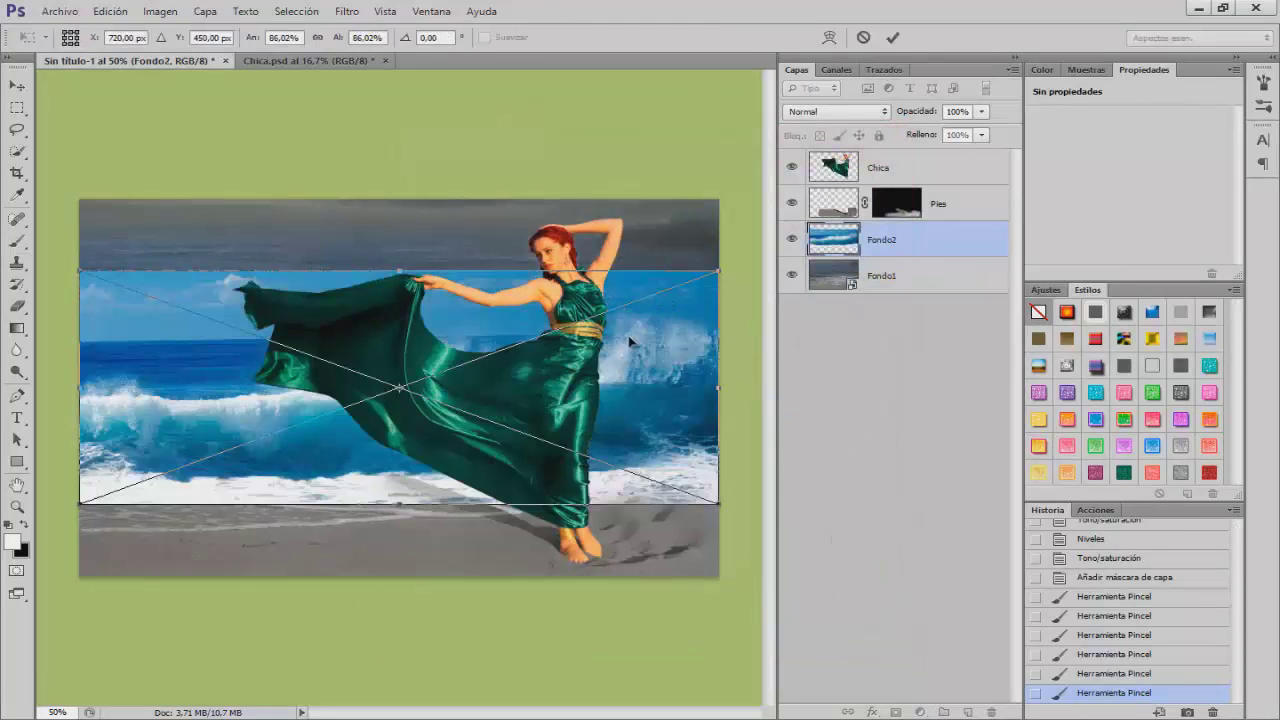
Scale Fondo2 proportionally to about 134% and move it up so its waves cover the sea behind the woman, and commit the placement.
{"action": "left_click_drag", "start_coordinate": [662, 373], "coordinate": [671, 246]}
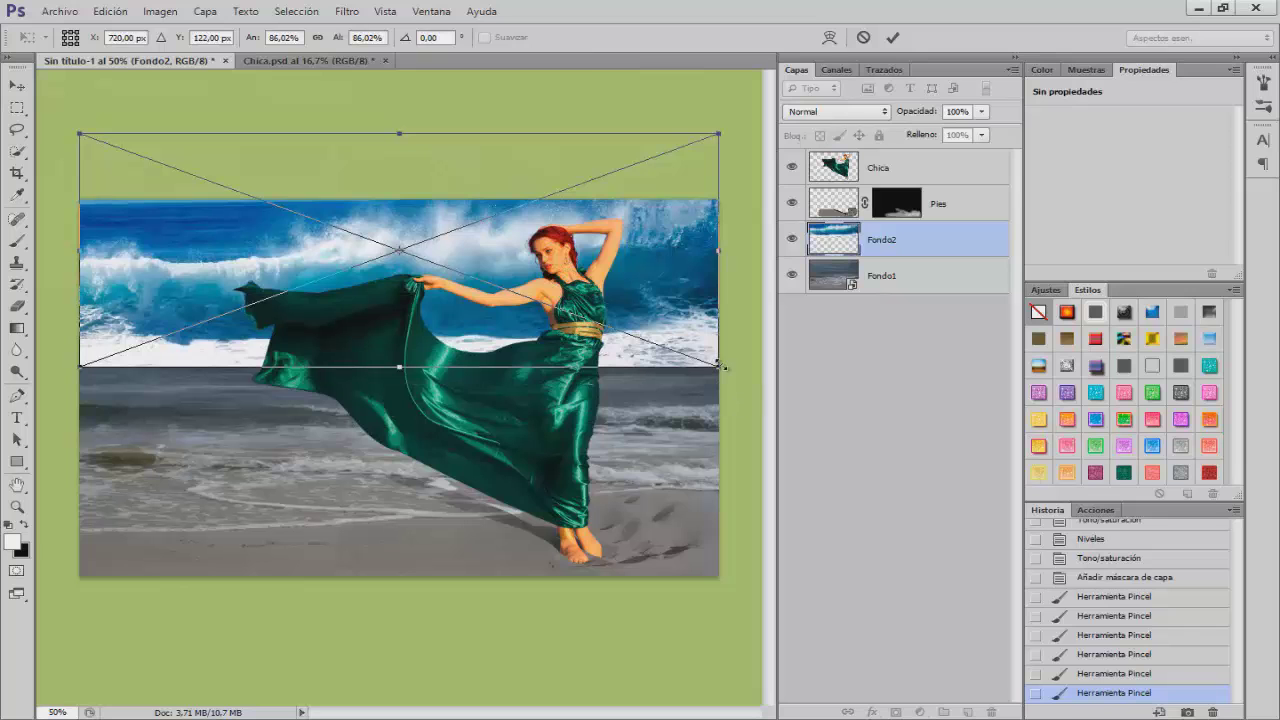
{"action": "left_click_drag", "start_coordinate": [718, 368], "coordinate": [811, 487]}
{"action": "left_click_drag", "start_coordinate": [697, 310], "coordinate": [664, 333]}
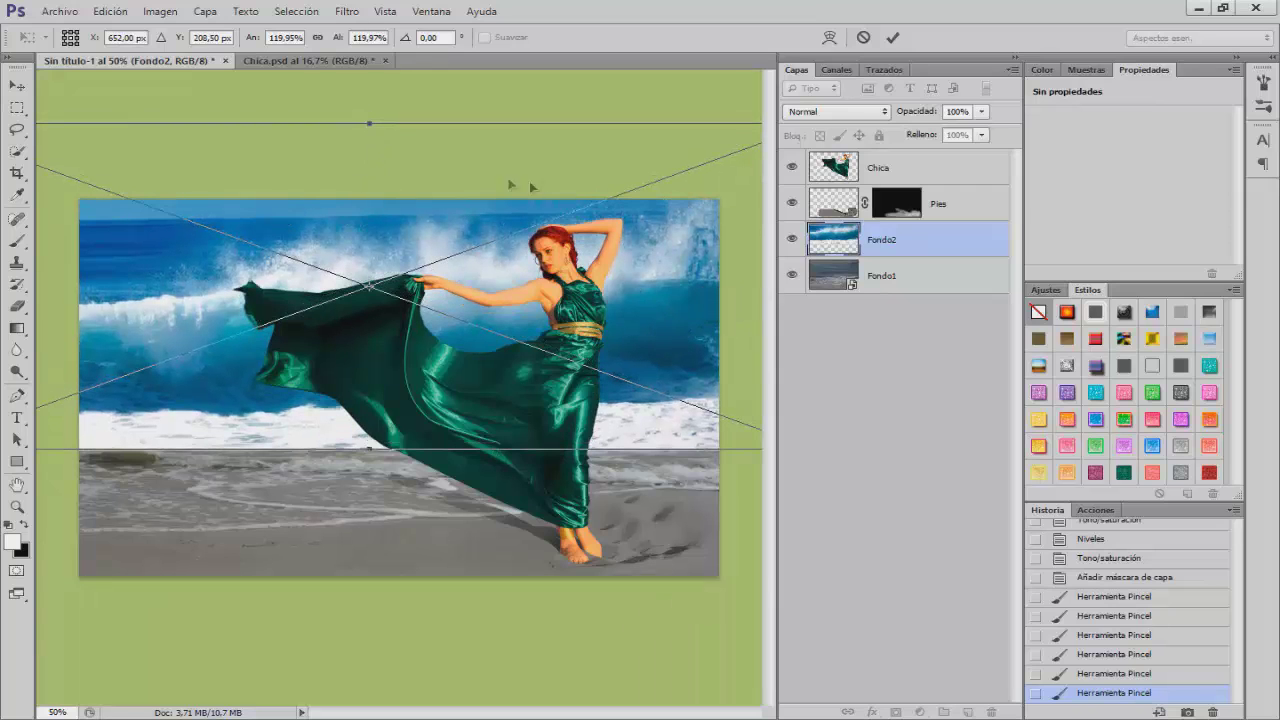
{"action": "left_click", "coordinate": [318, 38]}
{"action": "left_click_drag", "start_coordinate": [338, 40], "coordinate": [422, 229]}
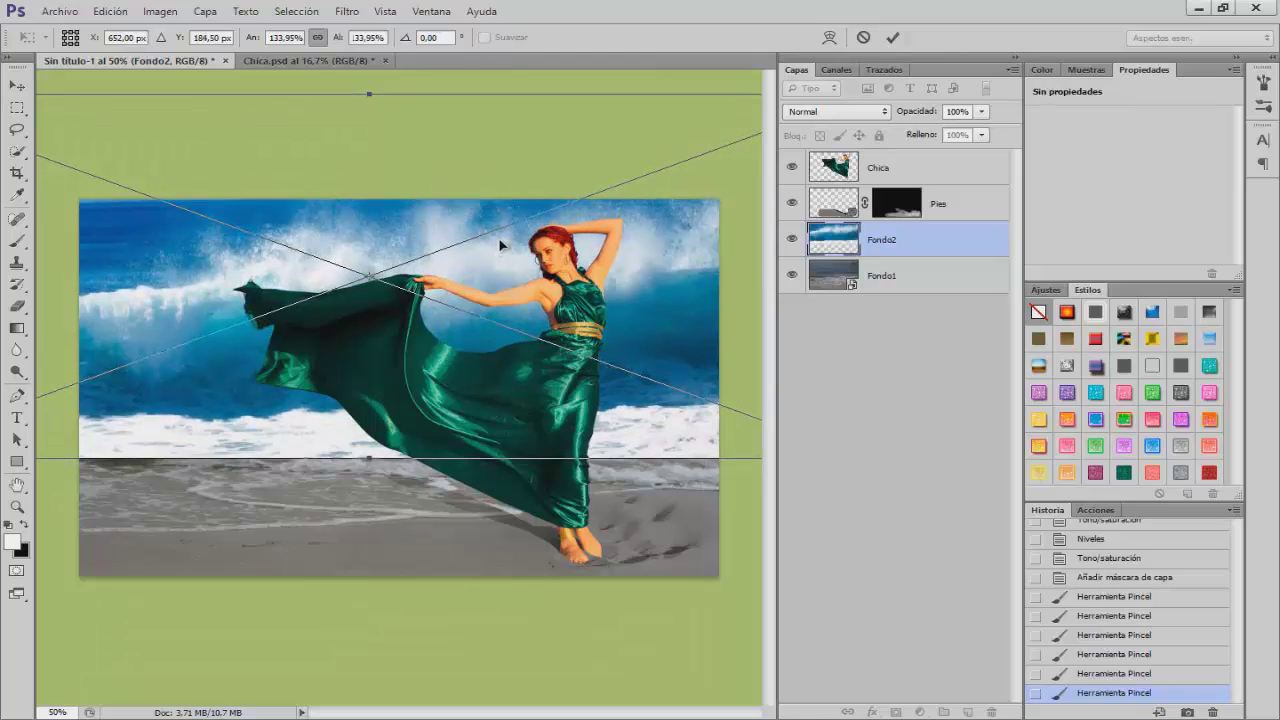
{"action": "key", "text": "Return"}
Set the Fondo2 layer's blend mode to Luz suave and its opacity to 35%.
{"action": "key", "text": "b"}
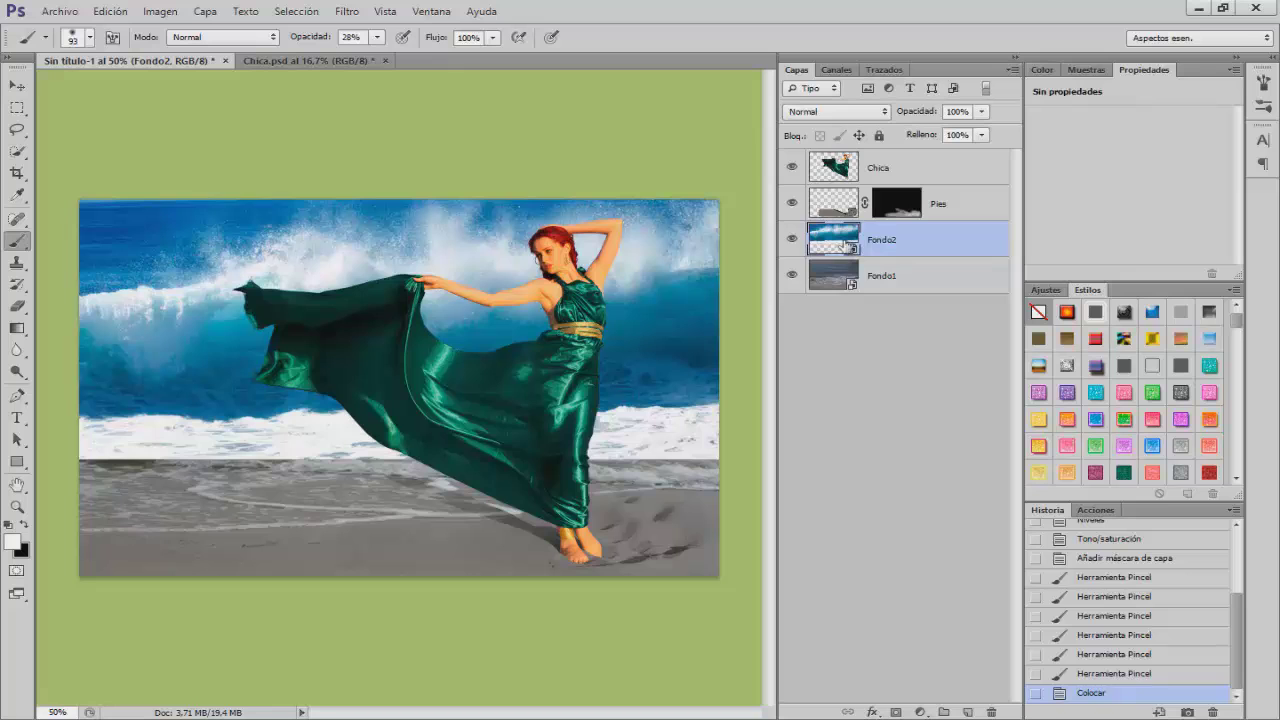
{"action": "left_click", "coordinate": [830, 111]}
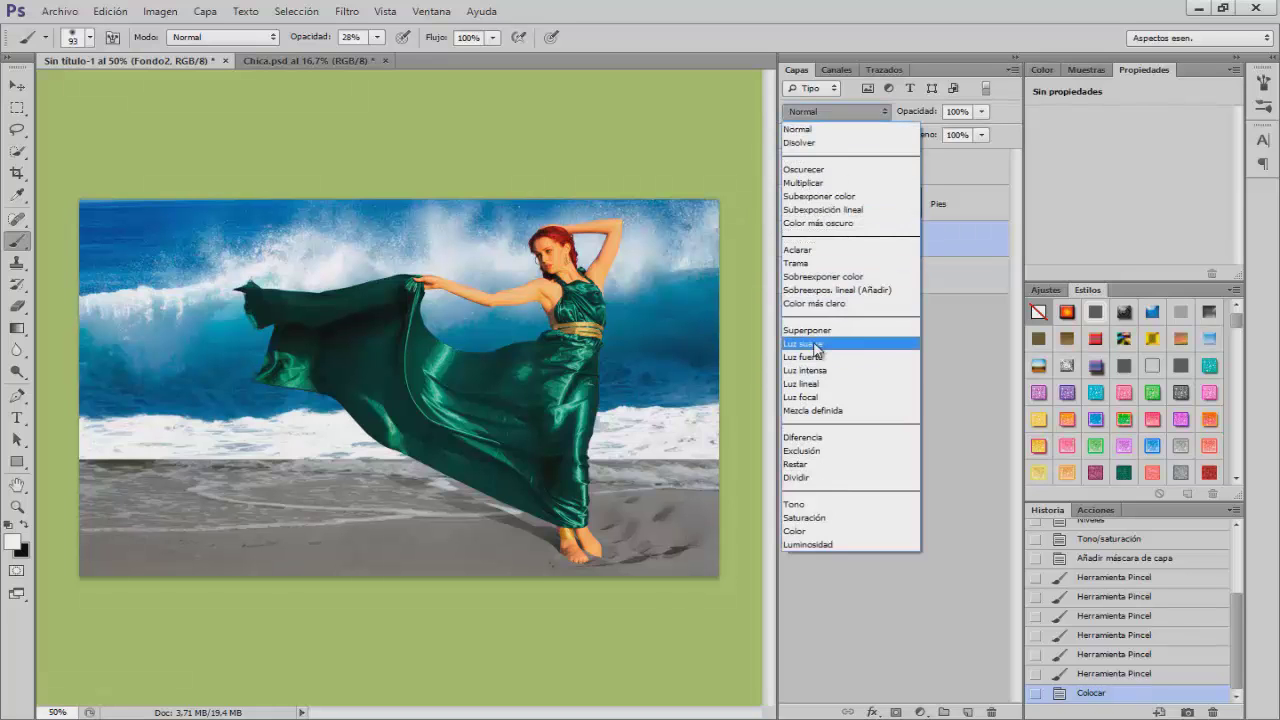
{"action": "left_click", "coordinate": [810, 344]}
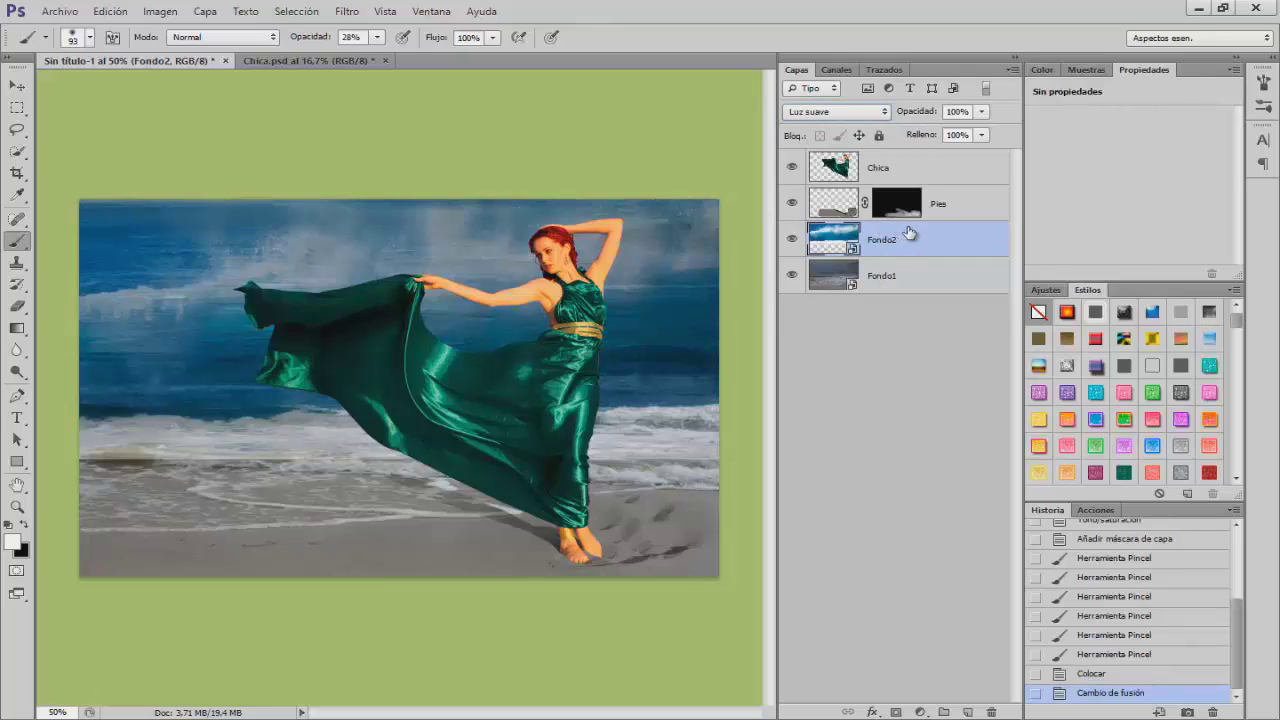
{"action": "left_click_drag", "start_coordinate": [928, 118], "coordinate": [889, 116]}
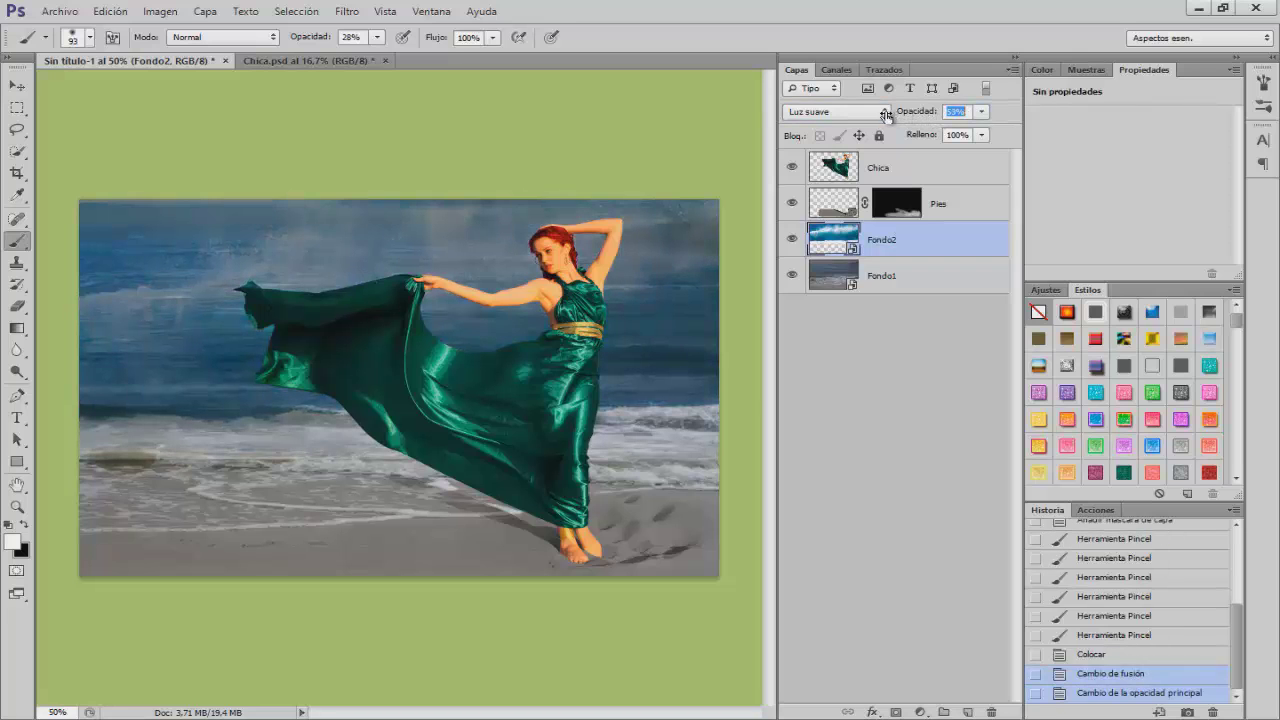
{"action": "left_click", "coordinate": [1005, 93]}
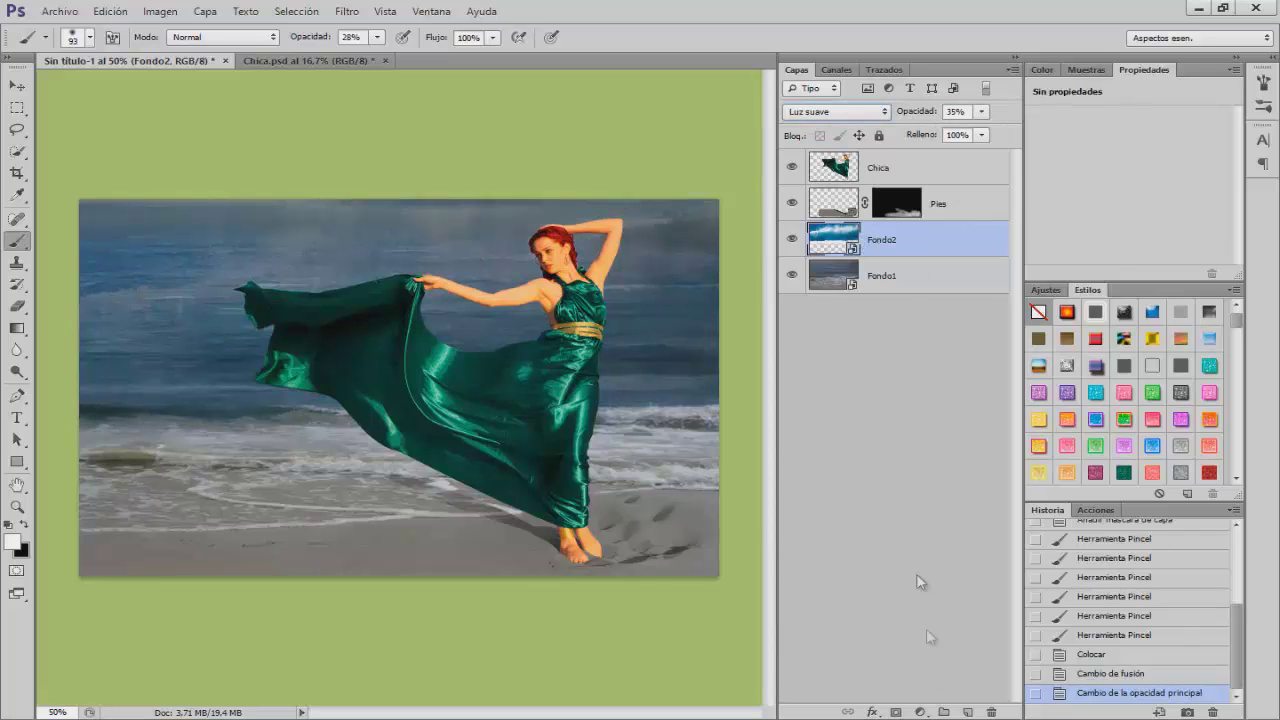
Add a black mask to Fondo2 and reveal the waves above the skirt and along the upper sea with a soft white 169 px brush at 28% opacity.
{"action": "left_click", "coordinate": [896, 712]}
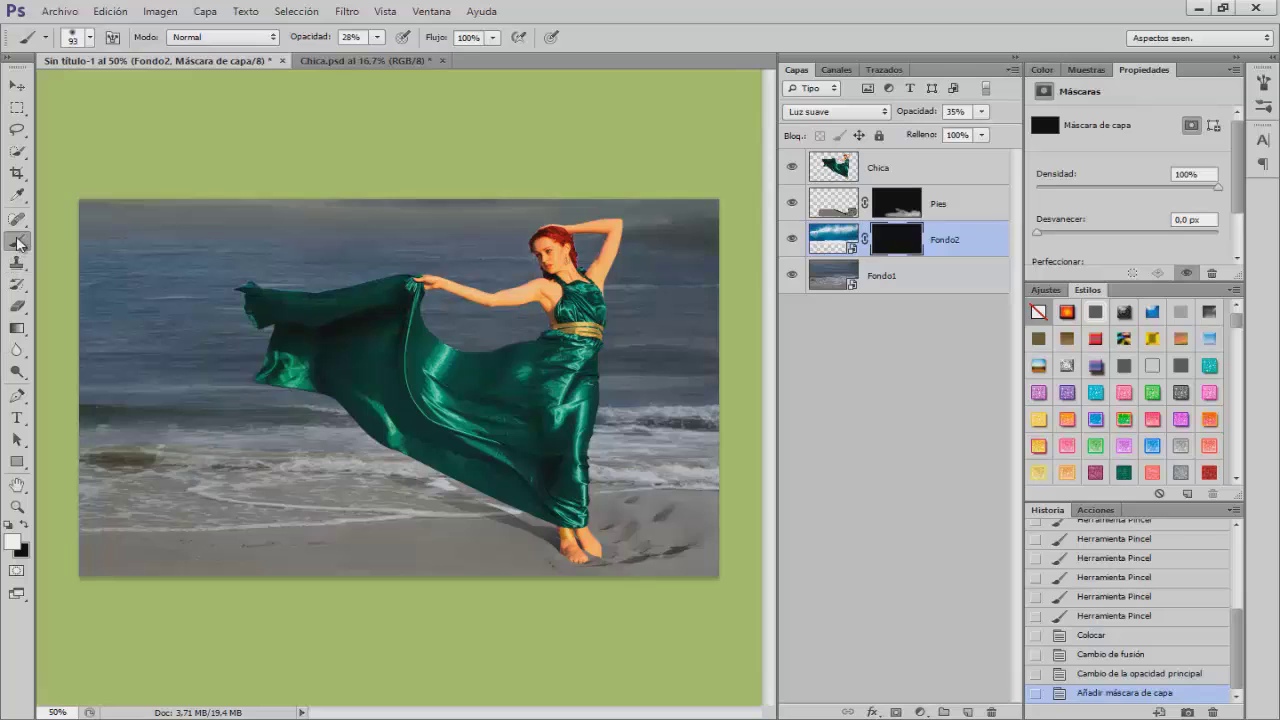
{"action": "left_click_drag", "start_coordinate": [206, 283], "coordinate": [222, 272]}
{"action": "left_click_drag", "start_coordinate": [388, 254], "coordinate": [275, 273]}
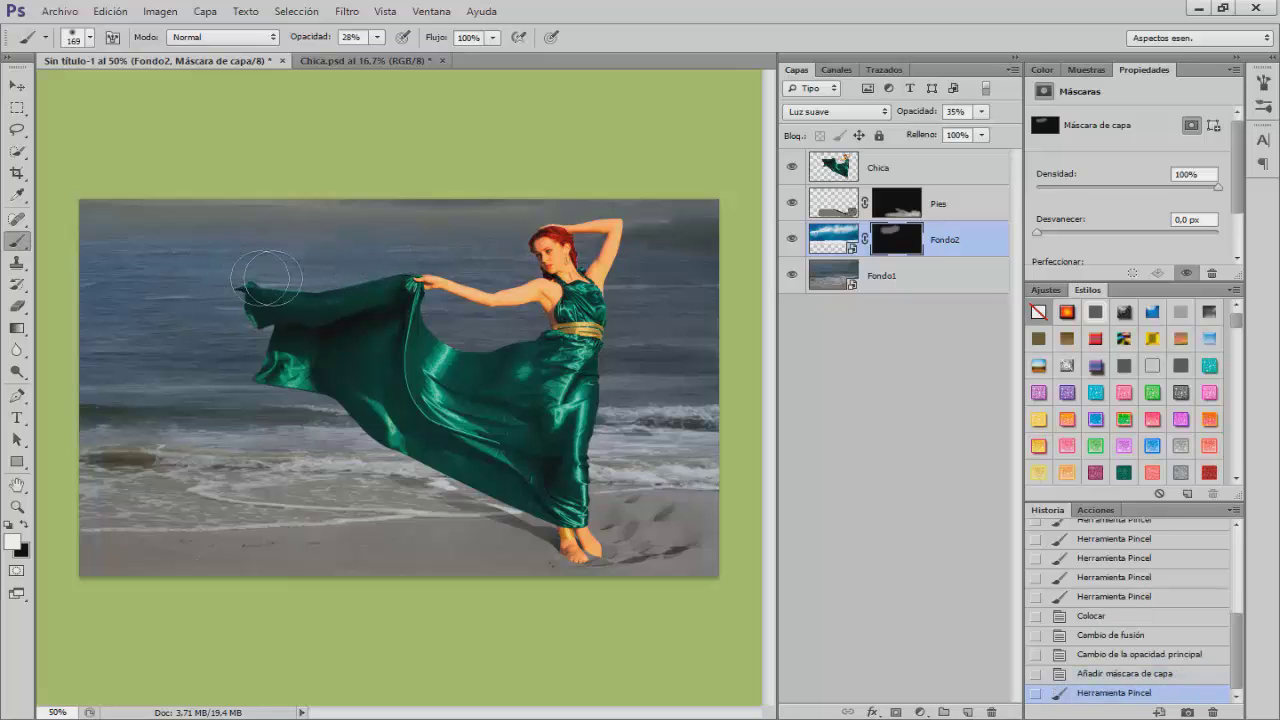
{"action": "left_click_drag", "start_coordinate": [202, 258], "coordinate": [260, 268]}
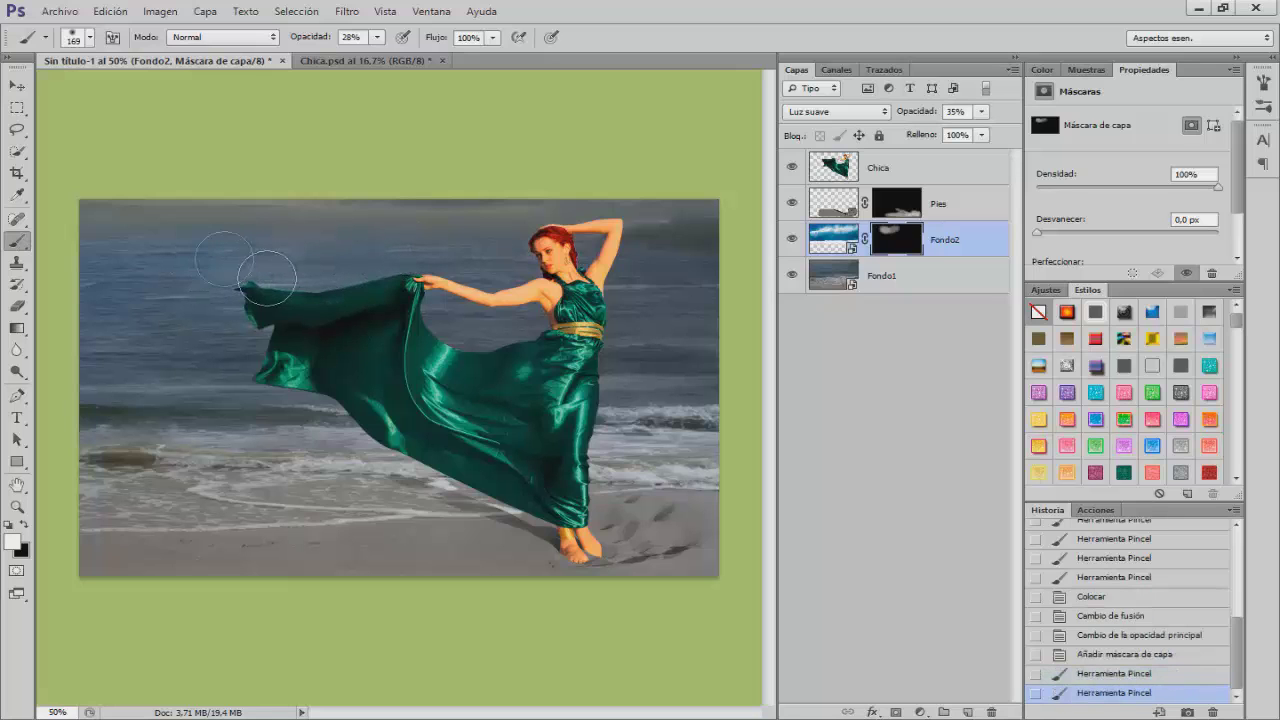
{"action": "mouse_move", "coordinate": [380, 263]}
{"action": "left_mouse_down"}
{"action": "mouse_move", "coordinate": [445, 248]}
{"action": "mouse_move", "coordinate": [393, 264]}
{"action": "mouse_move", "coordinate": [452, 248]}
{"action": "left_mouse_up"}
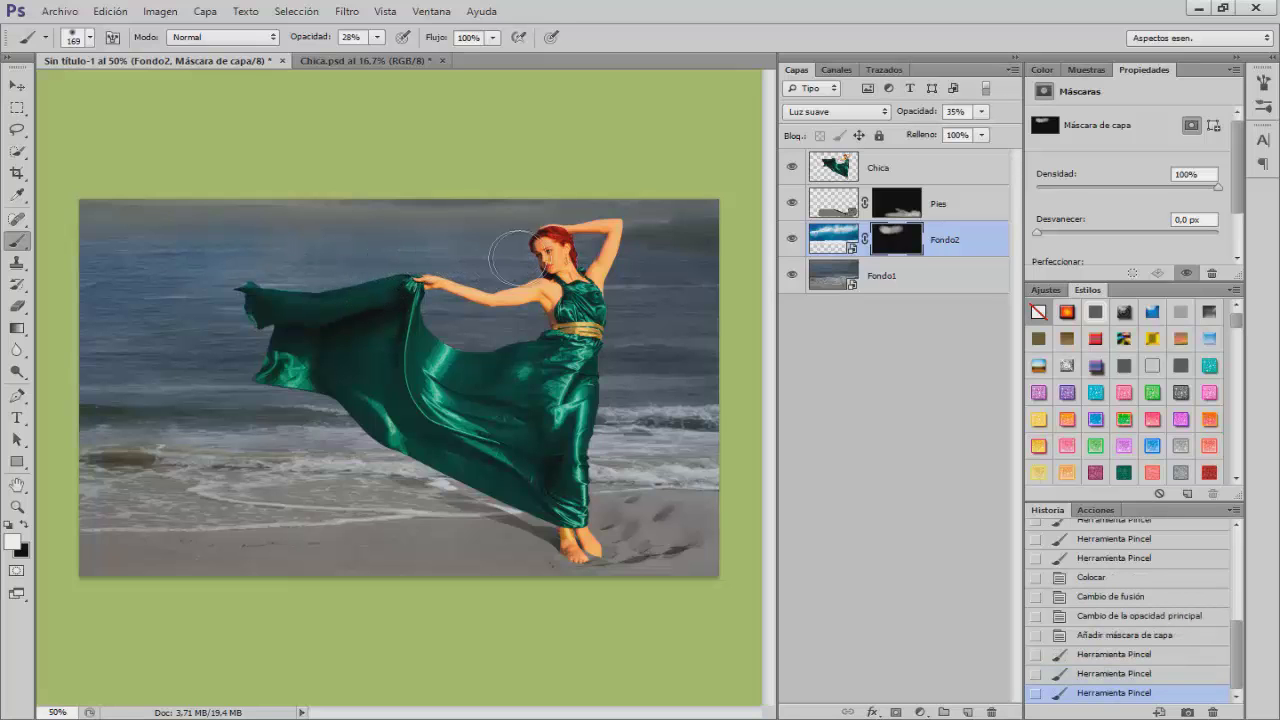
{"action": "left_click", "coordinate": [565, 242]}
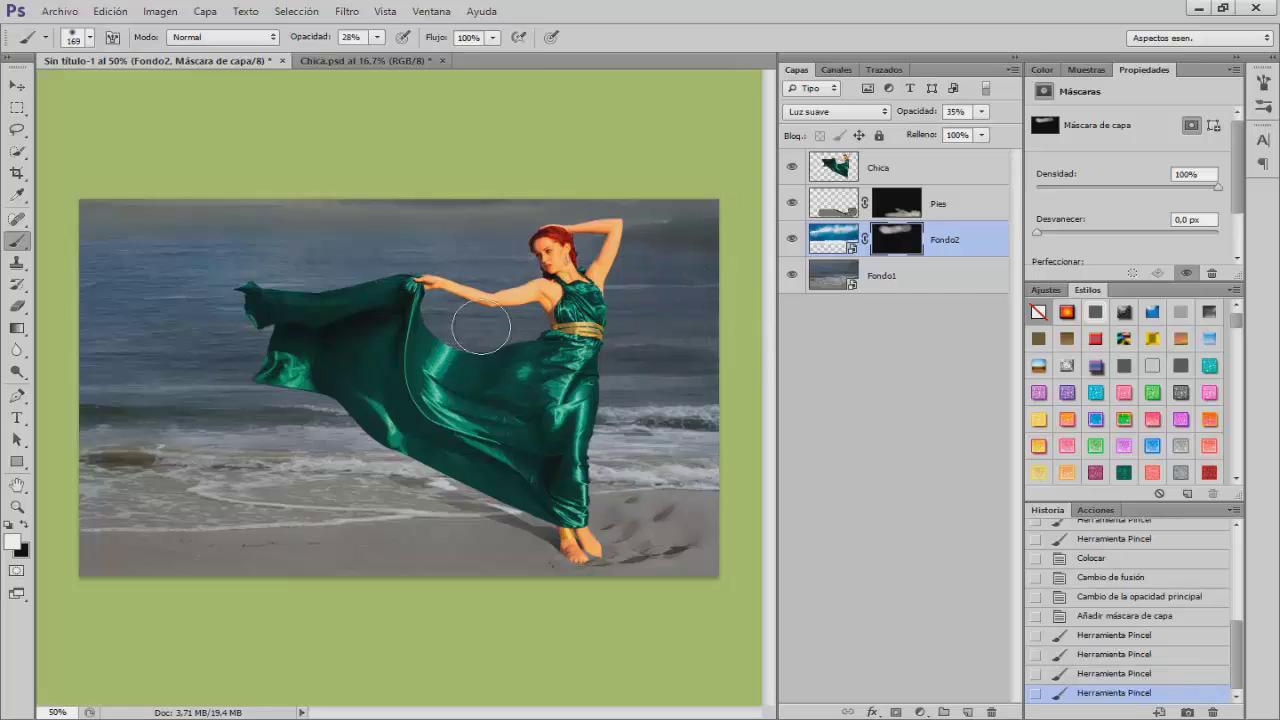
{"action": "left_click_drag", "start_coordinate": [305, 290], "coordinate": [278, 288]}
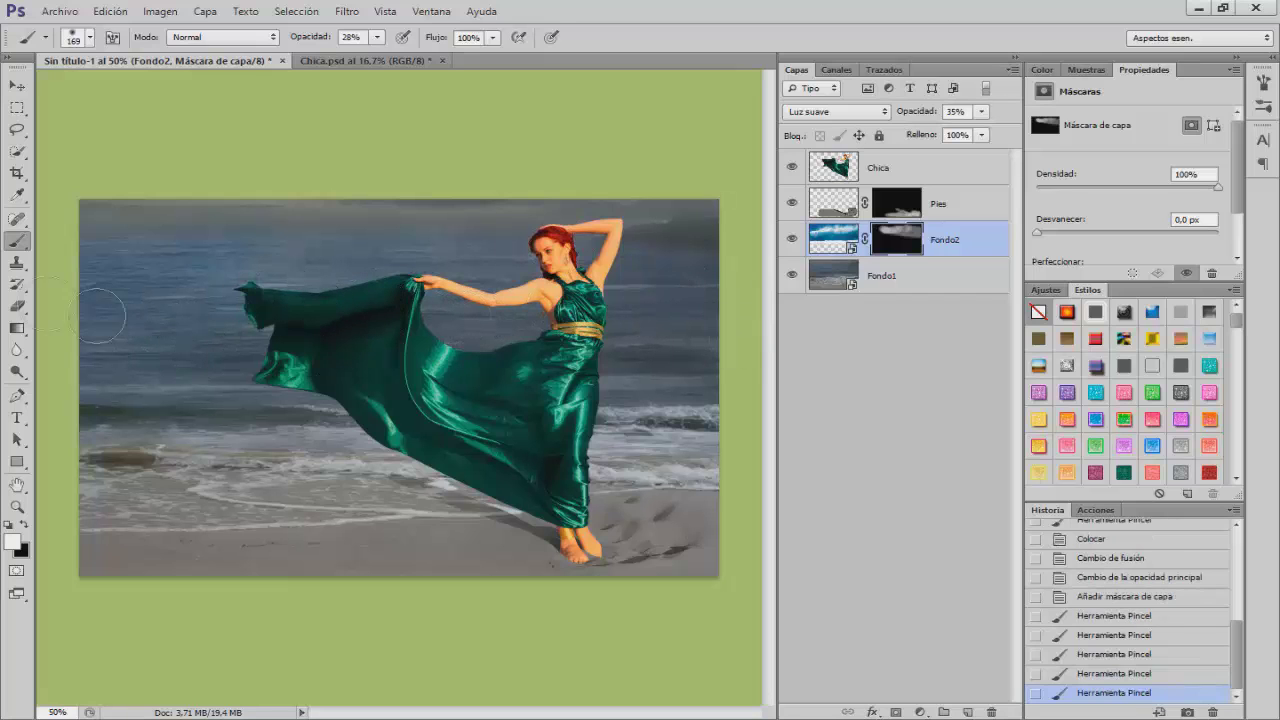
{"action": "left_click_drag", "start_coordinate": [103, 220], "coordinate": [145, 212]}
{"action": "left_click", "coordinate": [251, 198]}
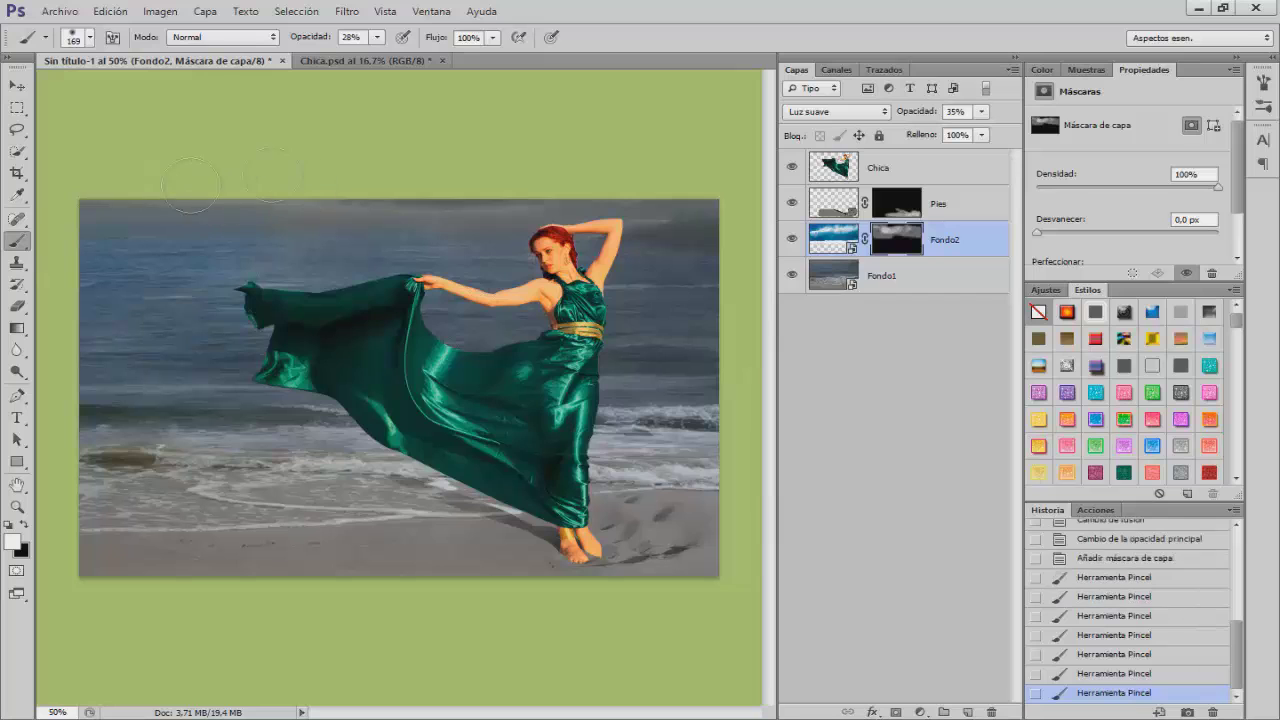
Paint more white on the Fondo2 mask at the image's right edge and across the sea, comparing the image with the layer hidden and shown.
{"action": "left_click_drag", "start_coordinate": [703, 229], "coordinate": [650, 236]}
{"action": "left_click", "coordinate": [792, 239]}
{"action": "left_click", "coordinate": [792, 239]}
{"action": "left_click", "coordinate": [792, 239]}
{"action": "left_click", "coordinate": [792, 239]}
{"action": "left_click", "coordinate": [792, 239]}
{"action": "left_click", "coordinate": [792, 239]}
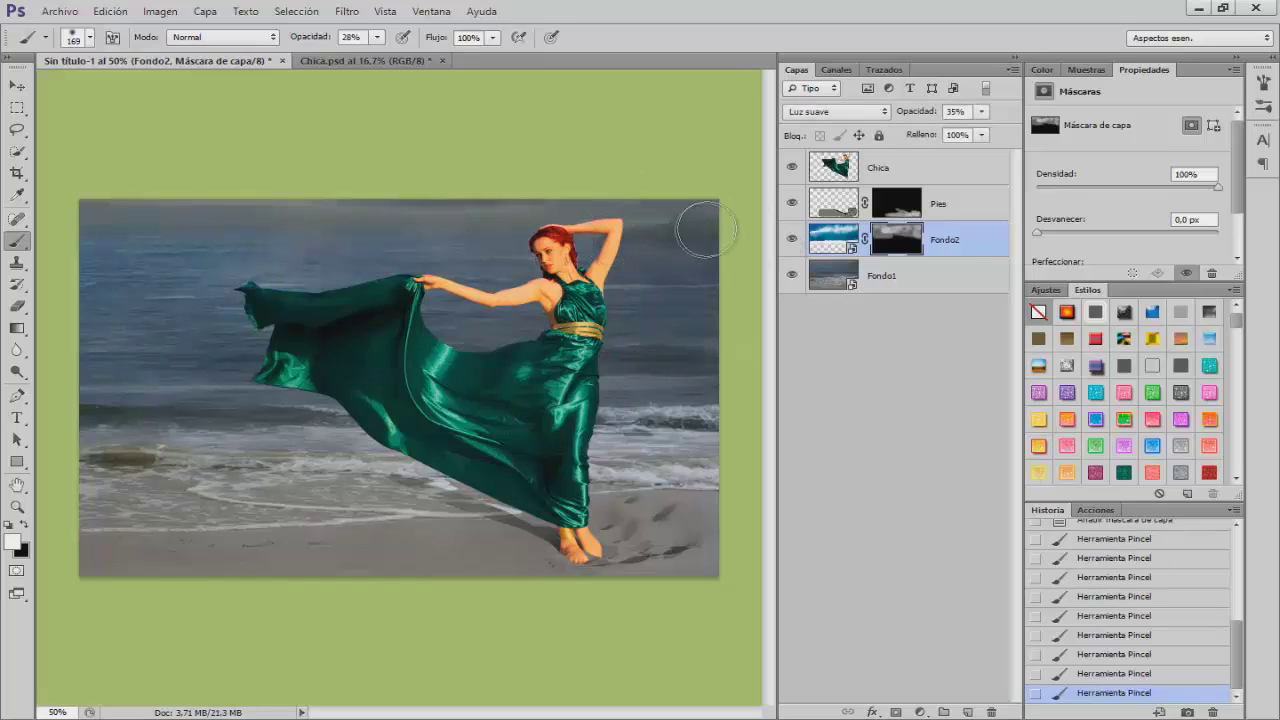
{"action": "mouse_move", "coordinate": [223, 229]}
{"action": "left_mouse_down"}
{"action": "mouse_move", "coordinate": [231, 258]}
{"action": "mouse_move", "coordinate": [160, 244]}
{"action": "mouse_move", "coordinate": [145, 314]}
{"action": "mouse_move", "coordinate": [160, 318]}
{"action": "mouse_move", "coordinate": [183, 300]}
{"action": "mouse_move", "coordinate": [35, 280]}
{"action": "mouse_move", "coordinate": [180, 222]}
{"action": "mouse_move", "coordinate": [97, 221]}
{"action": "mouse_move", "coordinate": [260, 215]}
{"action": "mouse_move", "coordinate": [89, 206]}
{"action": "mouse_move", "coordinate": [296, 200]}
{"action": "mouse_move", "coordinate": [546, 229]}
{"action": "mouse_move", "coordinate": [712, 228]}
{"action": "mouse_move", "coordinate": [626, 260]}
{"action": "mouse_move", "coordinate": [690, 340]}
{"action": "left_mouse_up"}
Raise the brush opacity to 50% and paint the Fondo2 mask white across the sea around the skirt and down to the breaking waves.
{"action": "left_click_drag", "start_coordinate": [310, 37], "coordinate": [333, 40]}
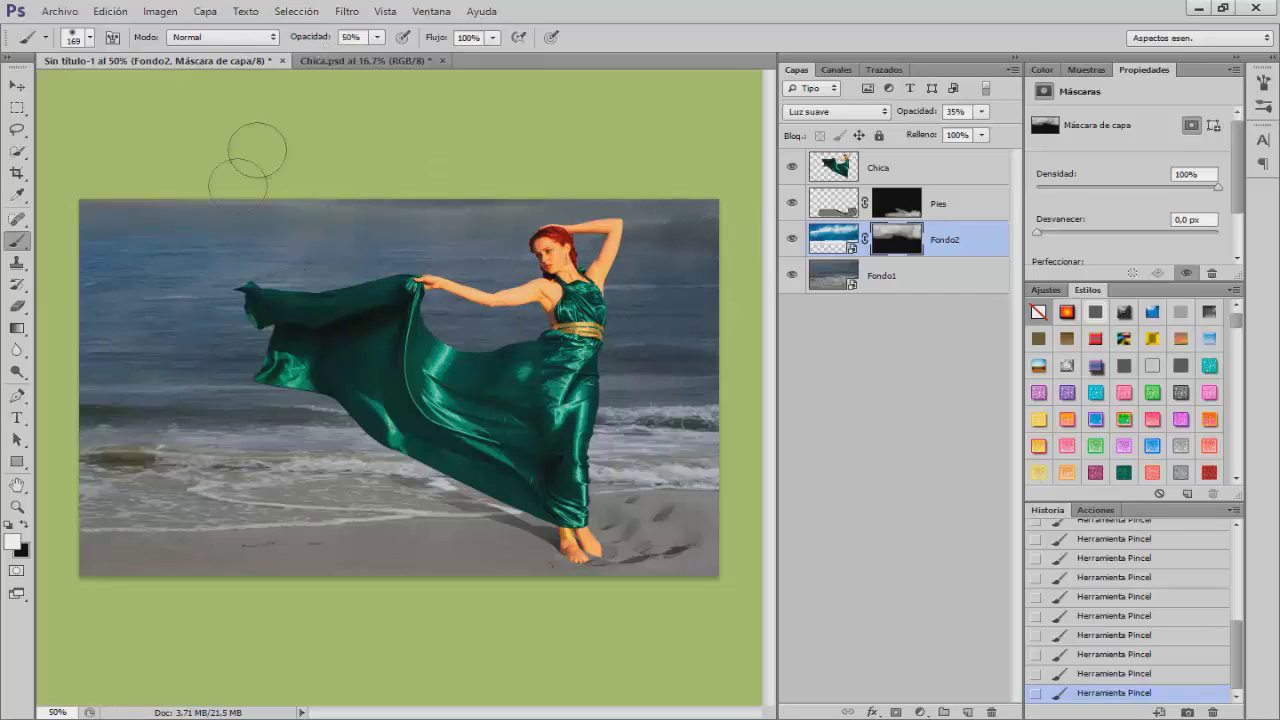
{"action": "mouse_move", "coordinate": [251, 277]}
{"action": "left_mouse_down"}
{"action": "mouse_move", "coordinate": [449, 266]}
{"action": "mouse_move", "coordinate": [495, 300]}
{"action": "mouse_move", "coordinate": [489, 314]}
{"action": "mouse_move", "coordinate": [514, 322]}
{"action": "mouse_move", "coordinate": [598, 292]}
{"action": "left_mouse_up"}
{"action": "mouse_move", "coordinate": [325, 401]}
{"action": "left_mouse_down"}
{"action": "mouse_move", "coordinate": [700, 400]}
{"action": "mouse_move", "coordinate": [560, 425]}
{"action": "mouse_move", "coordinate": [60, 422]}
{"action": "left_mouse_up"}
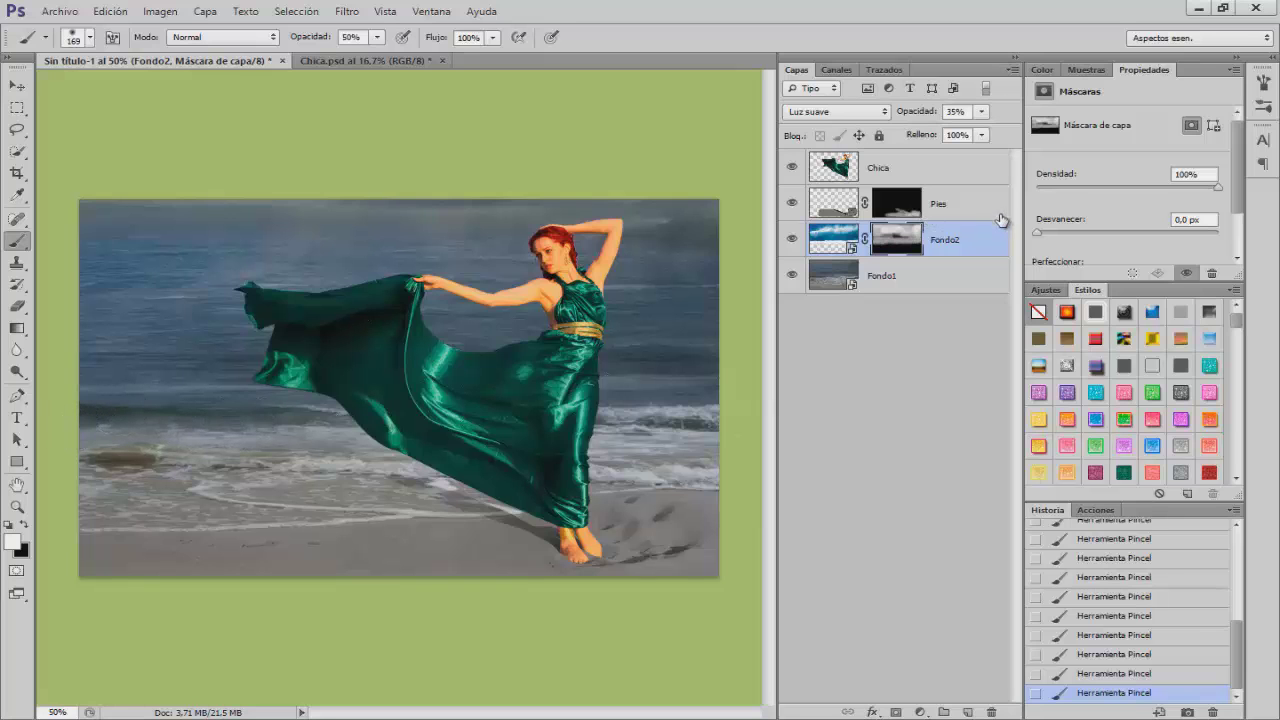
Place the image Fondo3.jpg above the Fondo2 layer.
{"action": "left_click", "coordinate": [60, 11]}
{"action": "left_click", "coordinate": [117, 284]}
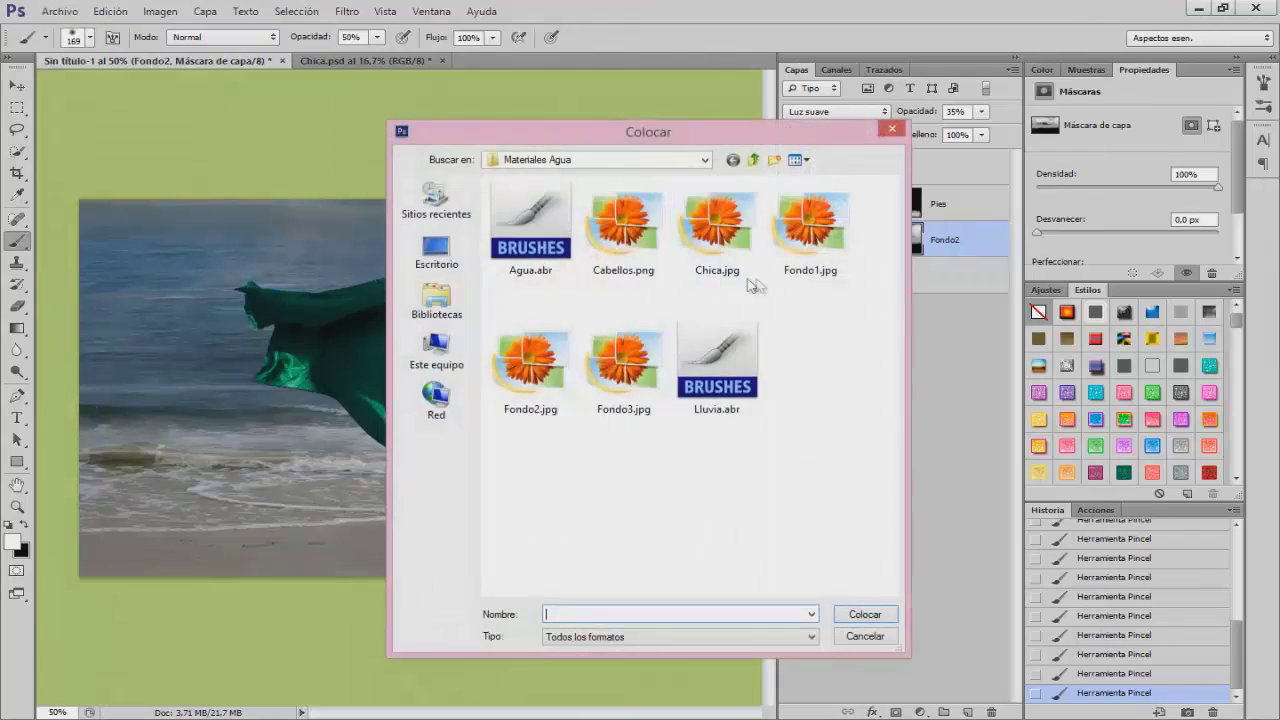
{"action": "left_click", "coordinate": [622, 382]}
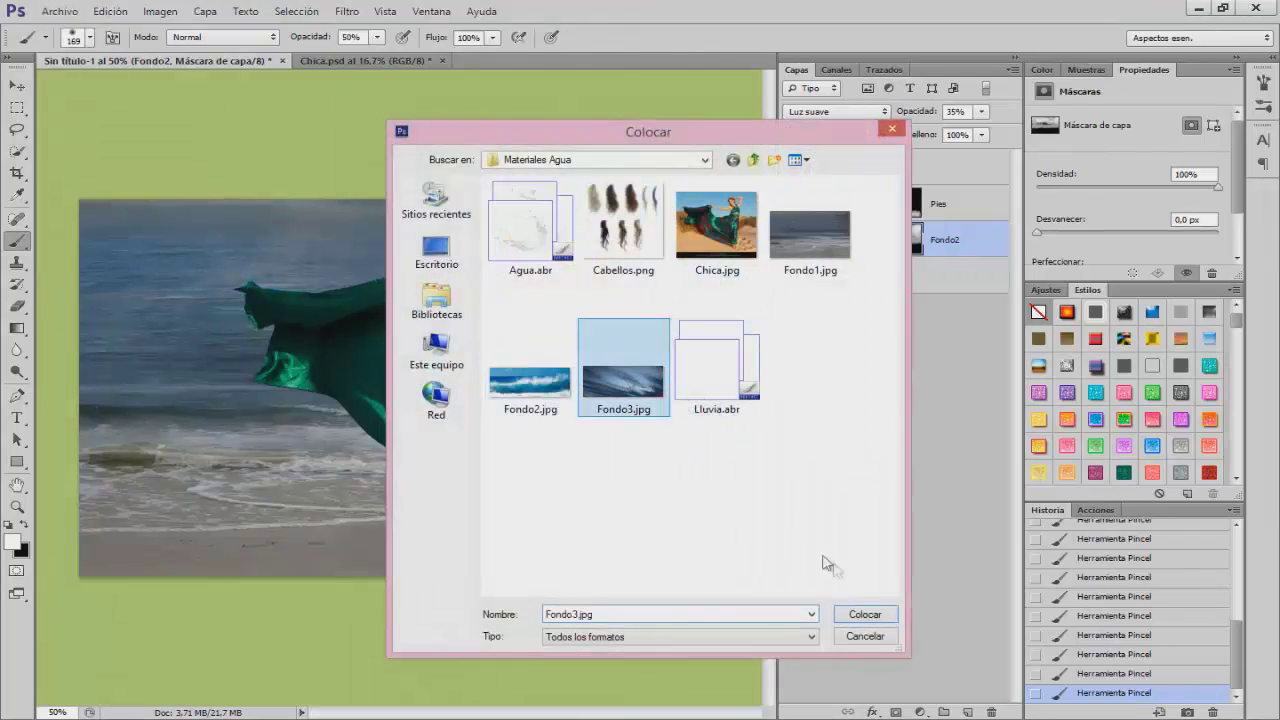
{"action": "left_click", "coordinate": [862, 615]}
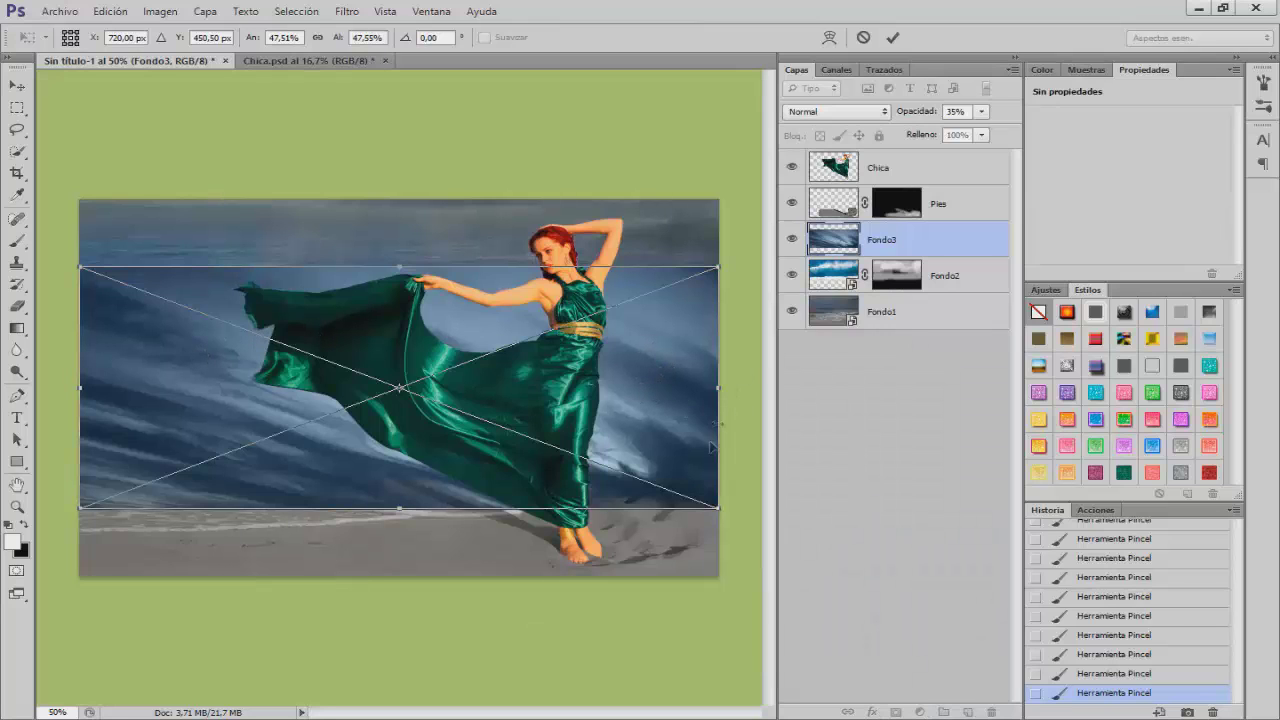
Enlarge Fondo3, move it up and tilt it slightly clockwise so it covers the sea down to the shore, and commit the placement.
{"action": "left_click_drag", "start_coordinate": [723, 513], "coordinate": [826, 552]}
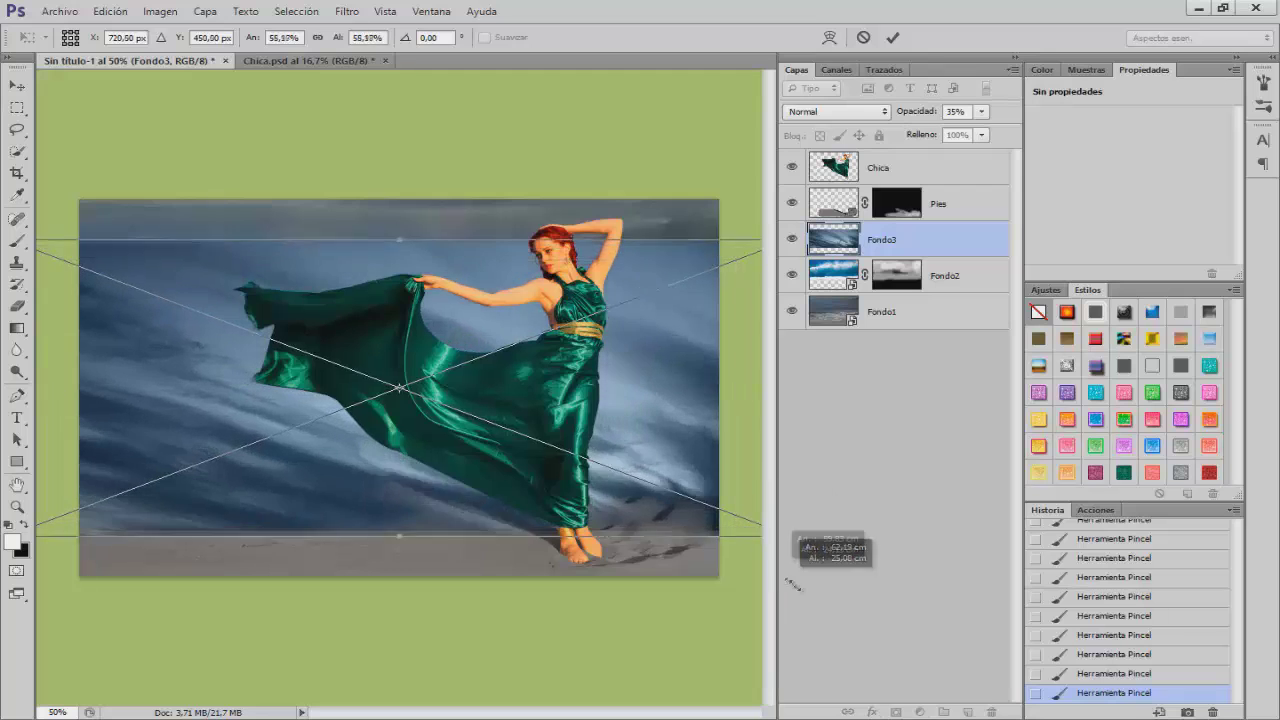
{"action": "left_click_drag", "start_coordinate": [645, 410], "coordinate": [646, 353]}
{"action": "right_click", "coordinate": [646, 353]}
{"action": "left_click", "coordinate": [705, 427]}
{"action": "left_click_drag", "start_coordinate": [392, 180], "coordinate": [401, 183]}
{"action": "key", "text": "Return"}
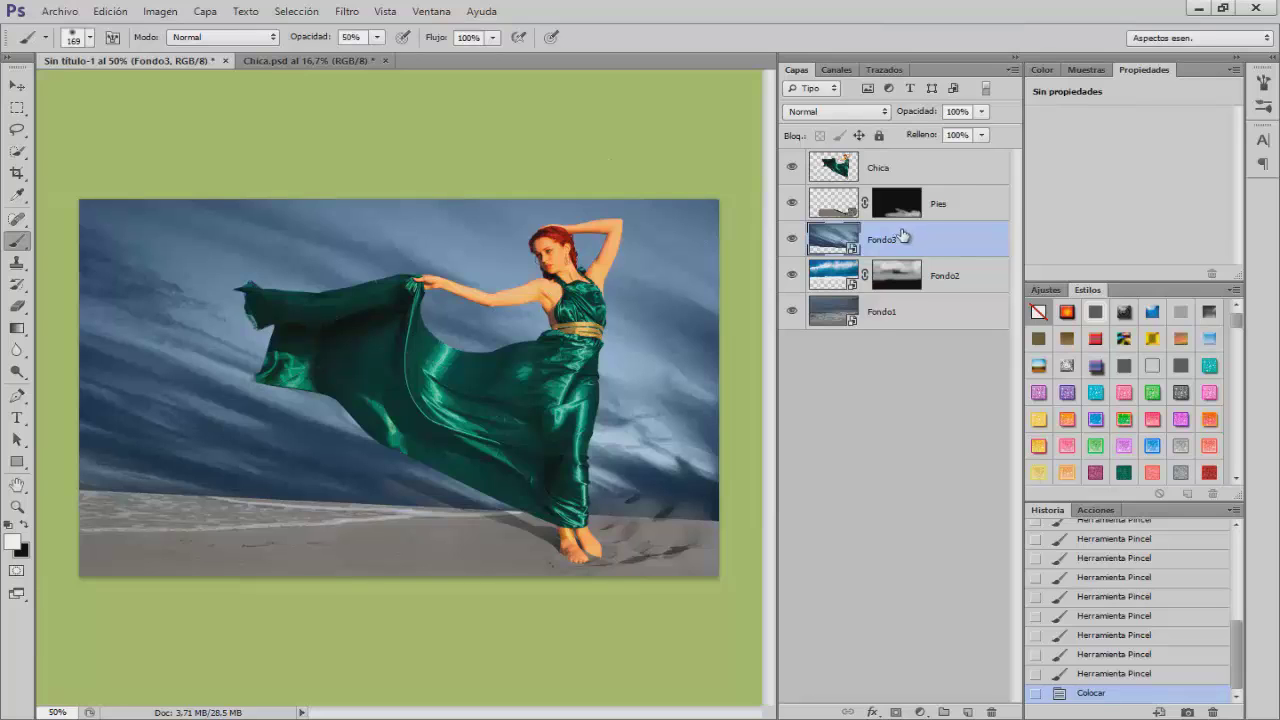
Add a black mask to Fondo3 and paint it with the soft white 169 px brush at 50% opacity to reveal the clouds around the woman.
{"action": "left_click", "coordinate": [896, 713], "text": "alt"}
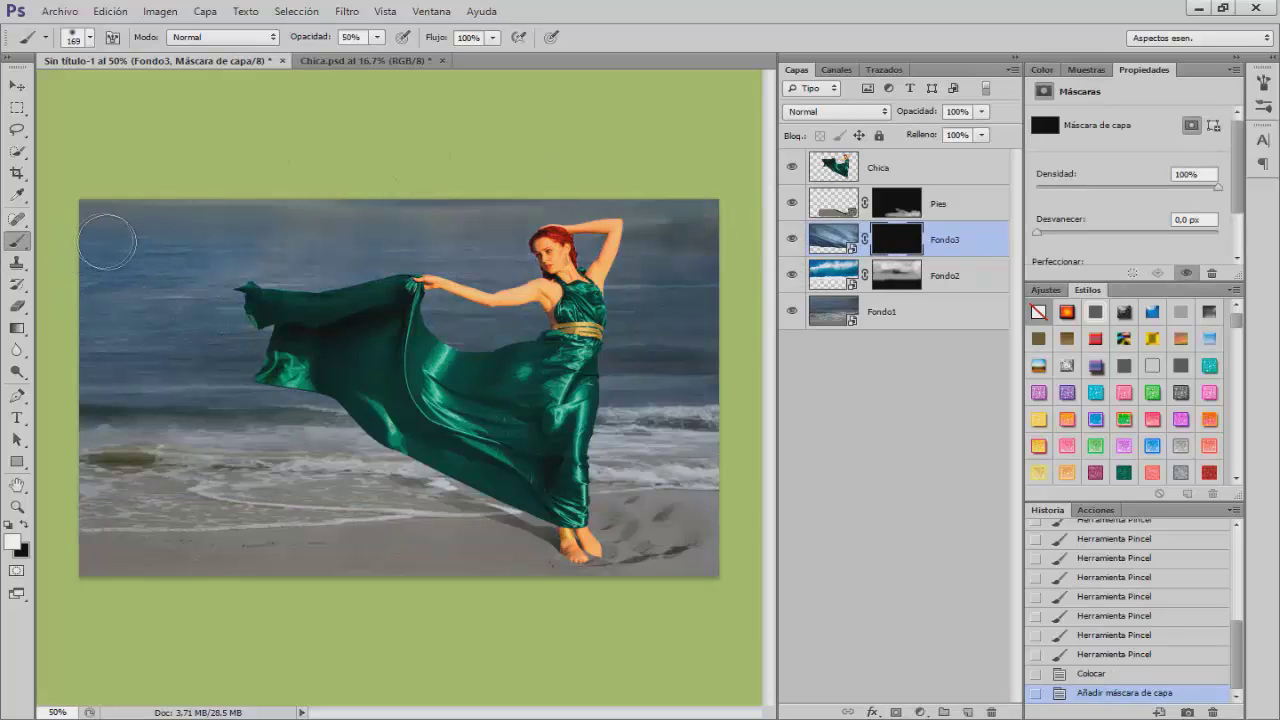
{"action": "mouse_move", "coordinate": [174, 306]}
{"action": "left_mouse_down"}
{"action": "mouse_move", "coordinate": [145, 334]}
{"action": "mouse_move", "coordinate": [185, 343]}
{"action": "mouse_move", "coordinate": [155, 368]}
{"action": "mouse_move", "coordinate": [178, 355]}
{"action": "mouse_move", "coordinate": [312, 376]}
{"action": "mouse_move", "coordinate": [302, 352]}
{"action": "mouse_move", "coordinate": [118, 230]}
{"action": "mouse_move", "coordinate": [233, 222]}
{"action": "mouse_move", "coordinate": [400, 276]}
{"action": "mouse_move", "coordinate": [340, 258]}
{"action": "mouse_move", "coordinate": [444, 235]}
{"action": "mouse_move", "coordinate": [414, 294]}
{"action": "mouse_move", "coordinate": [484, 336]}
{"action": "mouse_move", "coordinate": [380, 222]}
{"action": "mouse_move", "coordinate": [489, 206]}
{"action": "mouse_move", "coordinate": [512, 322]}
{"action": "mouse_move", "coordinate": [491, 311]}
{"action": "mouse_move", "coordinate": [557, 211]}
{"action": "mouse_move", "coordinate": [632, 210]}
{"action": "mouse_move", "coordinate": [663, 228]}
{"action": "mouse_move", "coordinate": [588, 272]}
{"action": "mouse_move", "coordinate": [702, 305]}
{"action": "mouse_move", "coordinate": [695, 247]}
{"action": "mouse_move", "coordinate": [667, 330]}
{"action": "mouse_move", "coordinate": [677, 387]}
{"action": "mouse_move", "coordinate": [729, 424]}
{"action": "mouse_move", "coordinate": [86, 440]}
{"action": "mouse_move", "coordinate": [473, 450]}
{"action": "mouse_move", "coordinate": [779, 434]}
{"action": "left_mouse_up"}
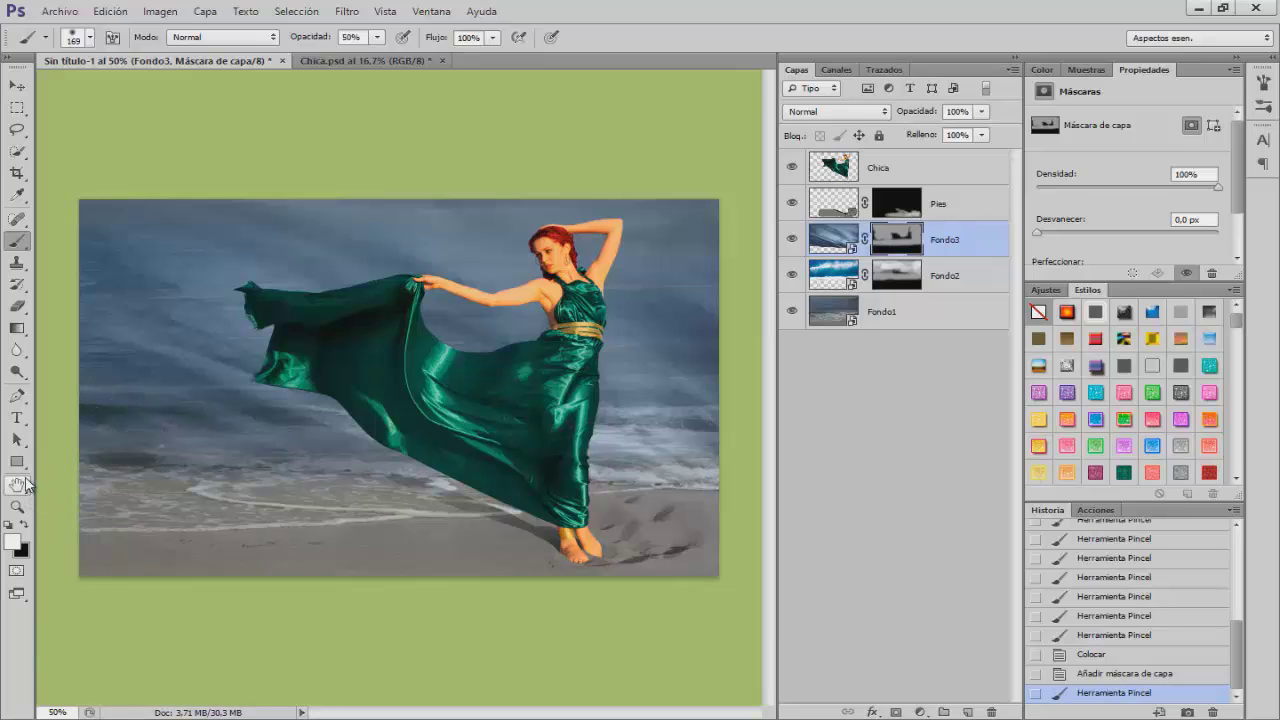
Paint black at 21% opacity on the Fondo3 mask to soften the clouds over the shore waves, beside the skirt and in the upper sea.
{"action": "key", "text": "x"}
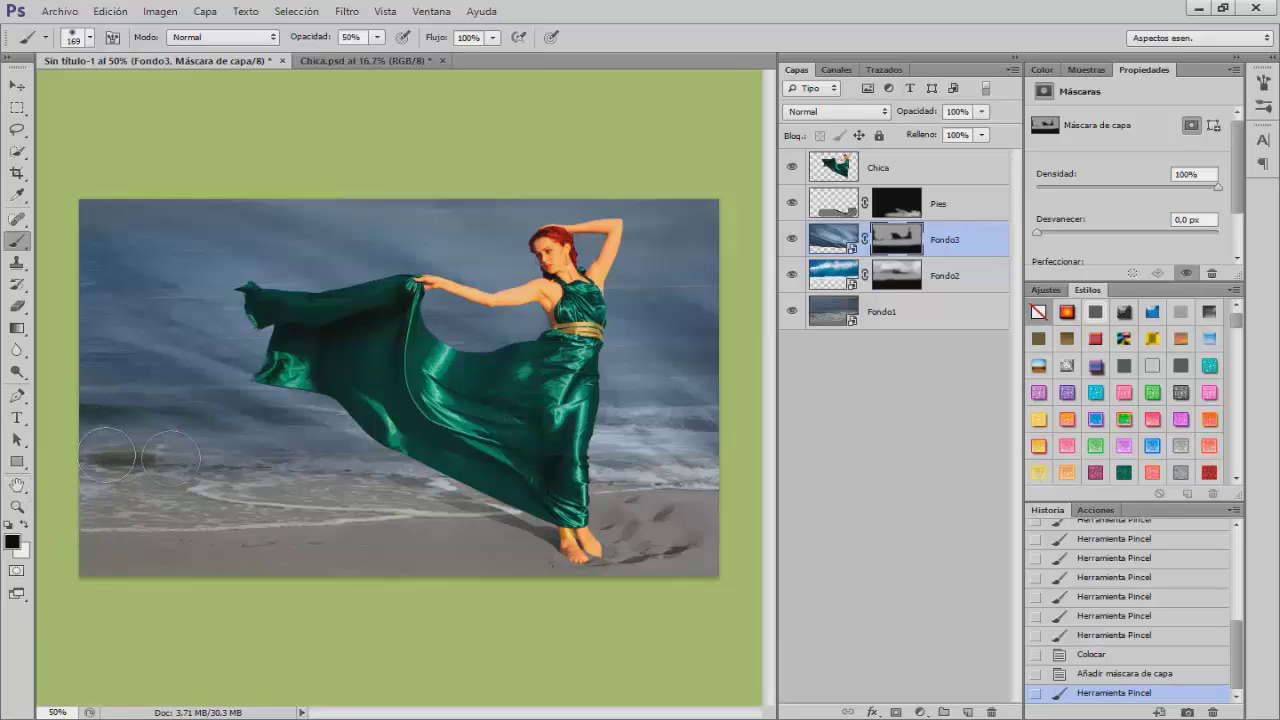
{"action": "left_click_drag", "start_coordinate": [308, 40], "coordinate": [288, 40]}
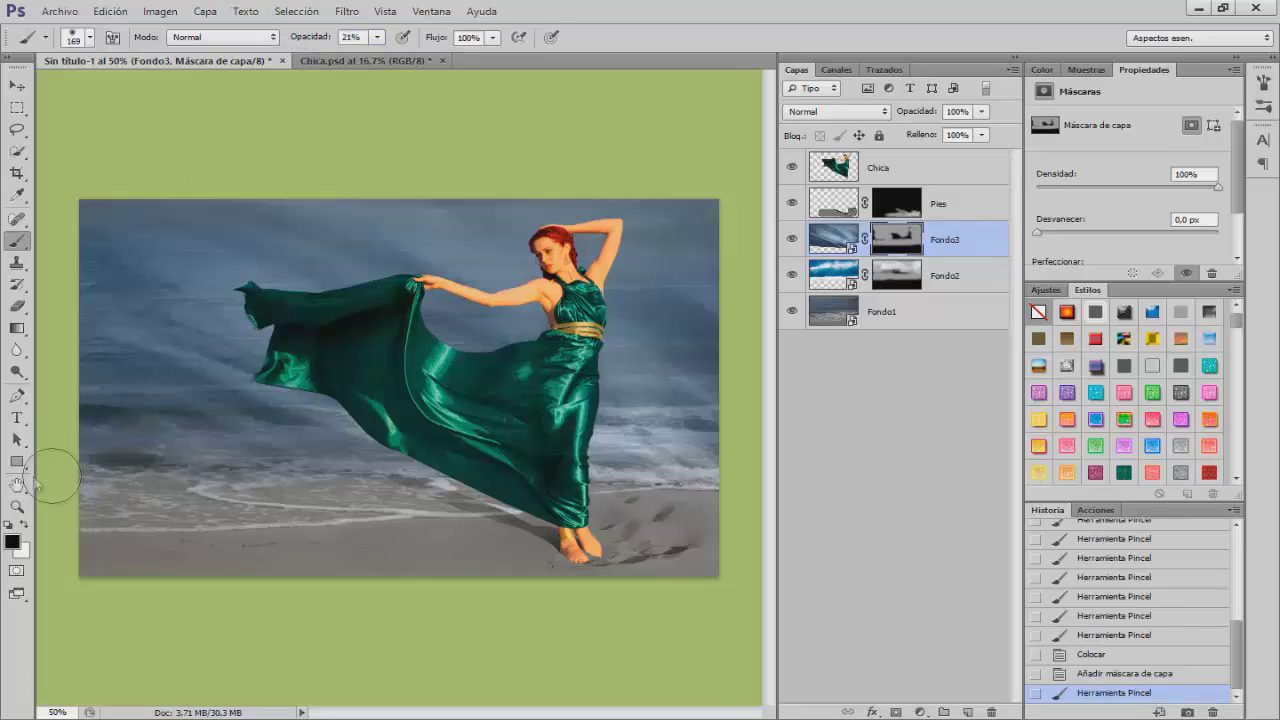
{"action": "left_click_drag", "start_coordinate": [214, 451], "coordinate": [280, 436]}
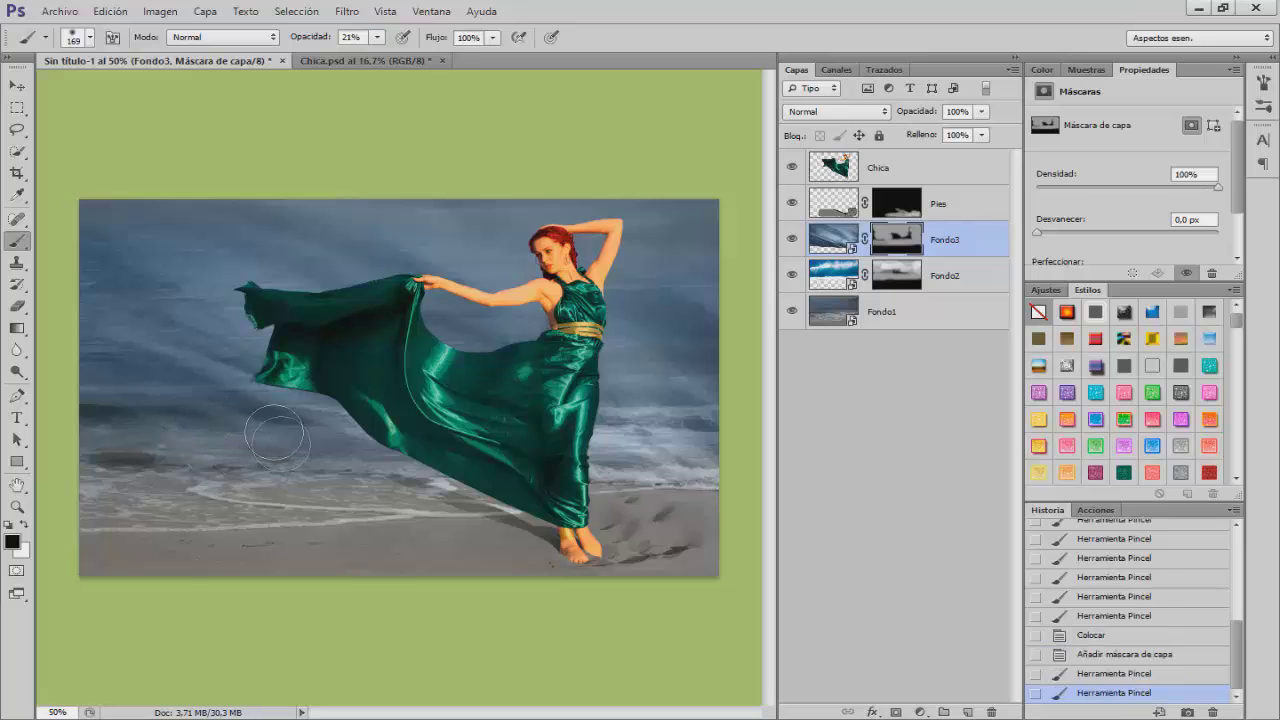
{"action": "left_click_drag", "start_coordinate": [300, 381], "coordinate": [345, 410]}
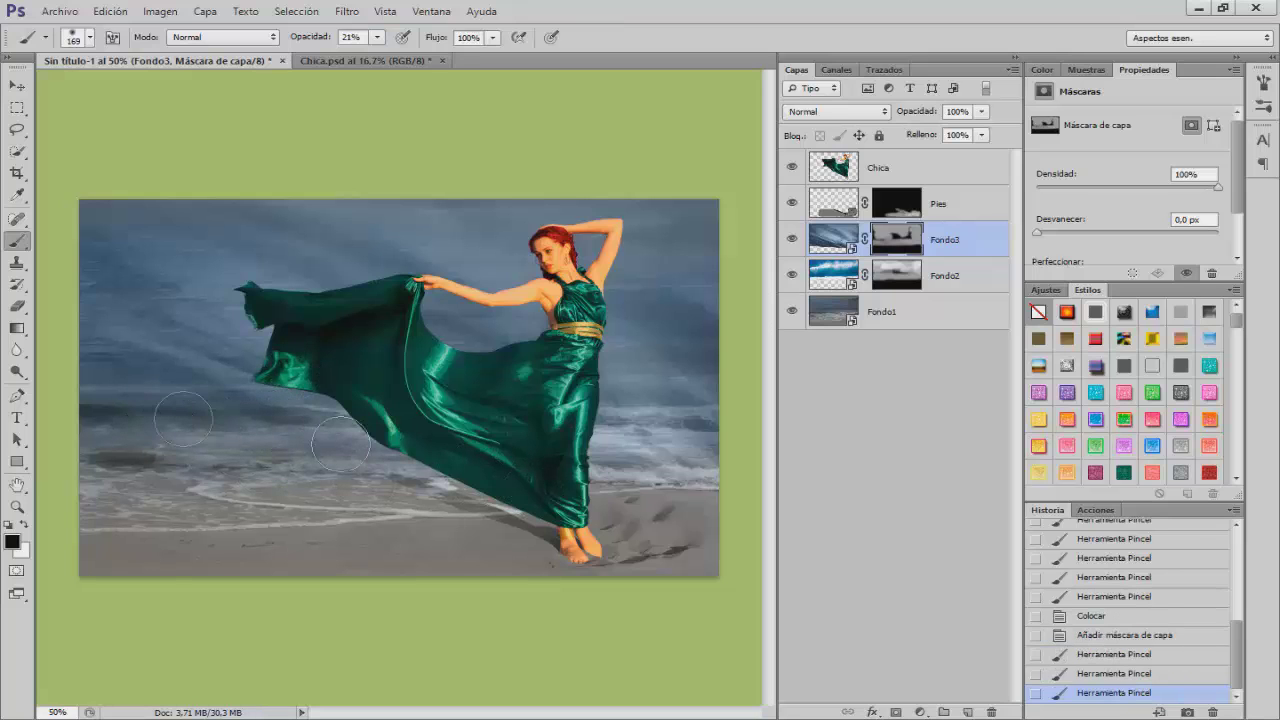
{"action": "mouse_move", "coordinate": [690, 460]}
{"action": "left_mouse_down"}
{"action": "mouse_move", "coordinate": [625, 313]}
{"action": "mouse_move", "coordinate": [655, 315]}
{"action": "mouse_move", "coordinate": [651, 237]}
{"action": "mouse_move", "coordinate": [705, 252]}
{"action": "left_mouse_up"}
{"action": "mouse_move", "coordinate": [157, 251]}
{"action": "left_mouse_down"}
{"action": "mouse_move", "coordinate": [208, 338]}
{"action": "mouse_move", "coordinate": [190, 367]}
{"action": "left_mouse_up"}
{"action": "mouse_move", "coordinate": [222, 316]}
{"action": "left_mouse_down"}
{"action": "mouse_move", "coordinate": [375, 286]}
{"action": "mouse_move", "coordinate": [361, 247]}
{"action": "mouse_move", "coordinate": [405, 250]}
{"action": "left_mouse_up"}
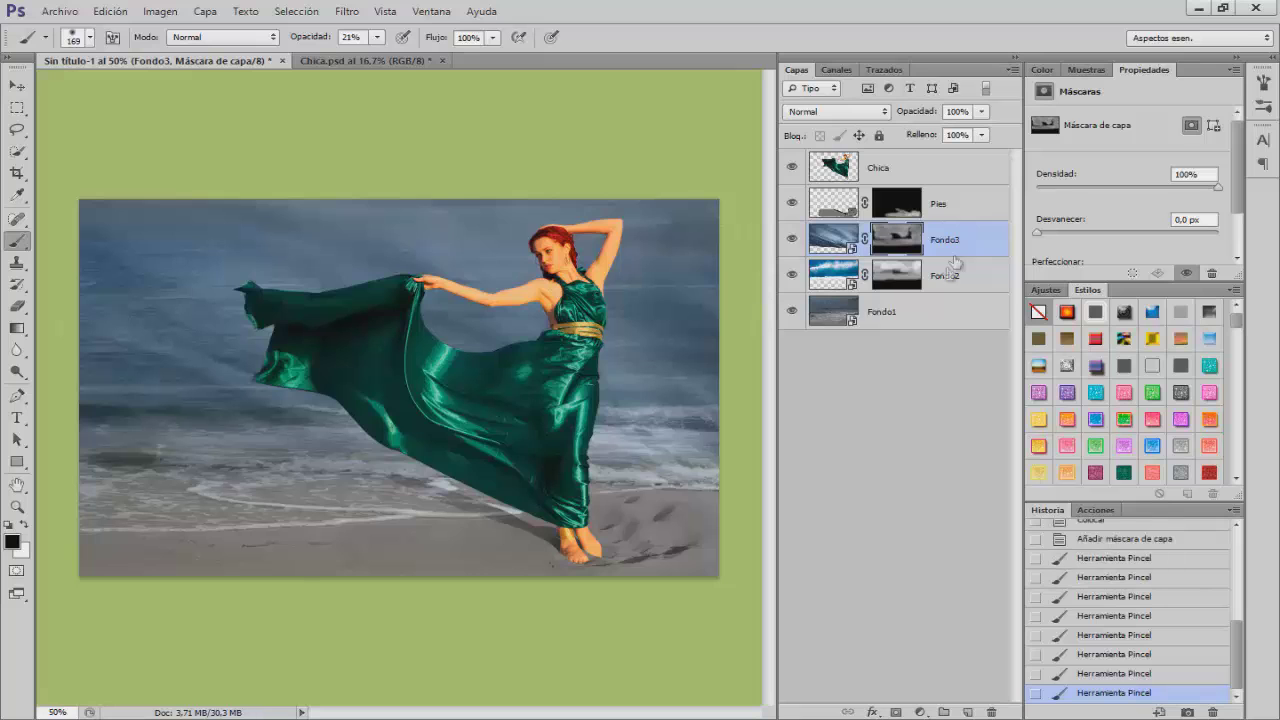
Group the layers Fondo1, Fondo2 and Fondo3 and name the group Fondo.
{"action": "left_click", "coordinate": [922, 315], "text": "shift"}
{"action": "key", "text": "ctrl+g"}
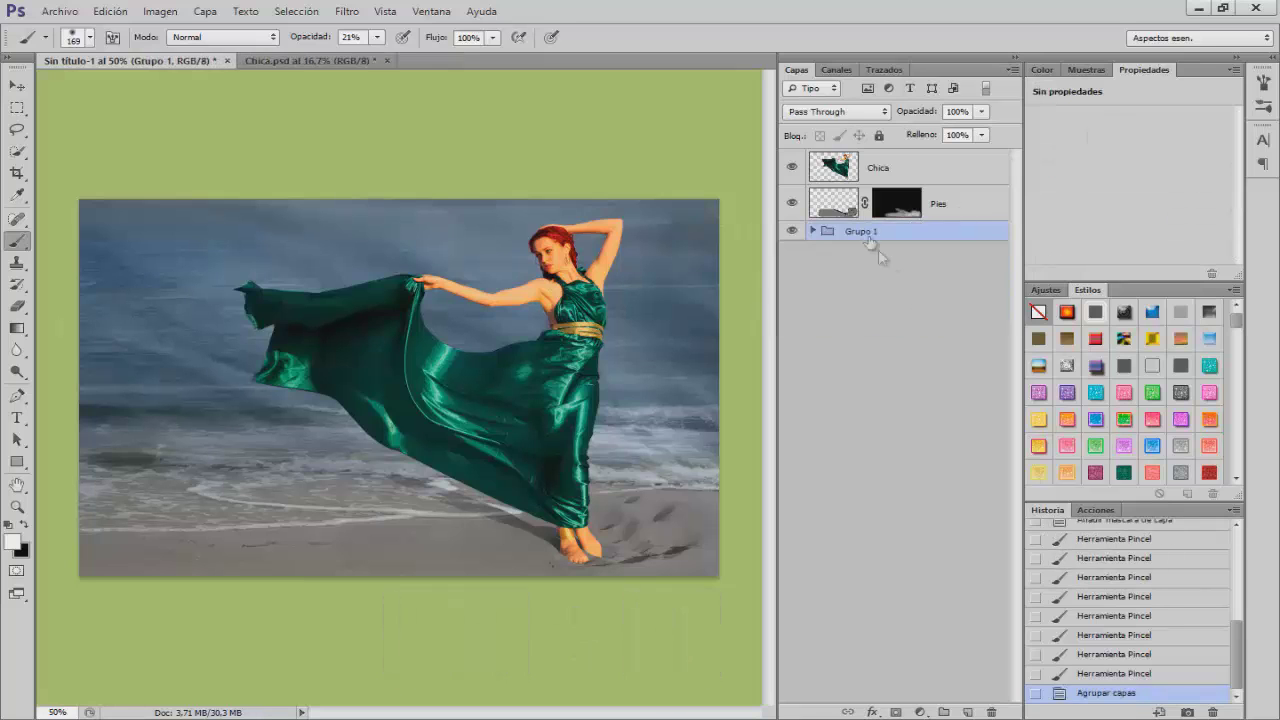
{"action": "double_click", "coordinate": [866, 232]}
{"action": "key", "text": "Return"}
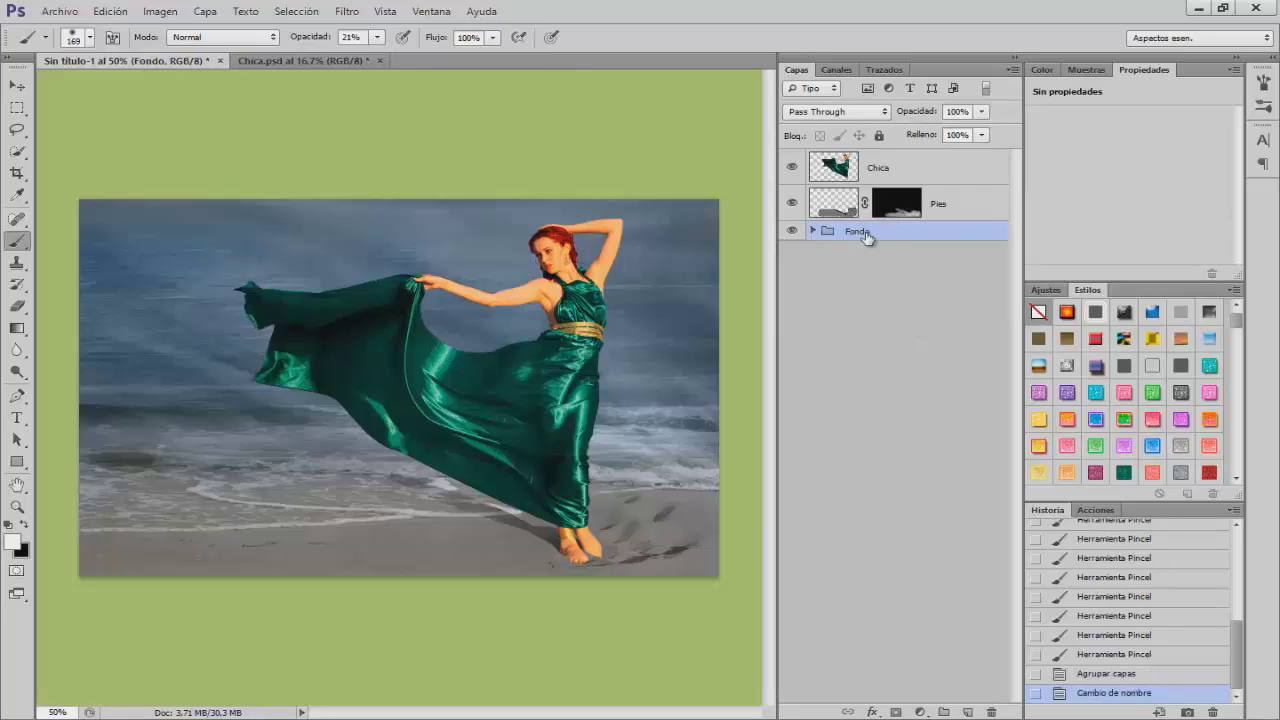
Select the green dress on the Chica layer with Color Range, sampling the skirt's green at a tolerance of 188.
{"action": "left_click", "coordinate": [870, 167]}
{"action": "left_click", "coordinate": [833, 167], "text": "ctrl"}
{"action": "key", "text": "ctrl+d"}
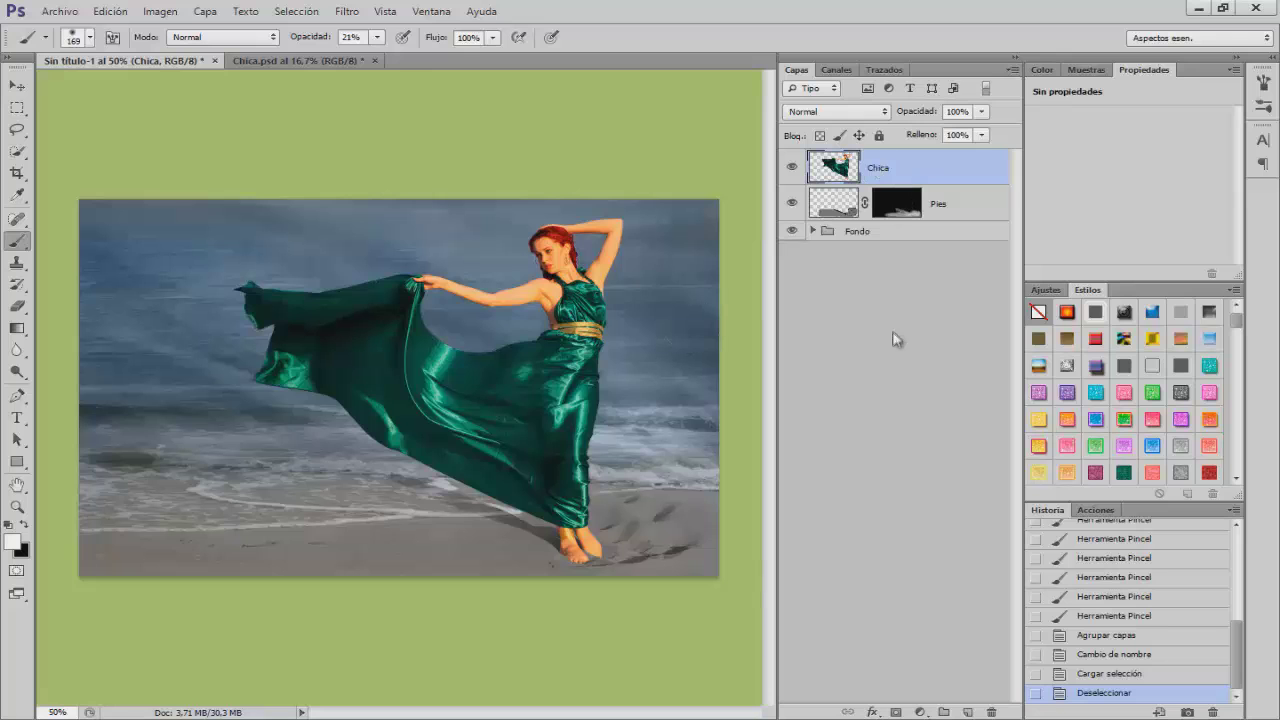
{"action": "left_click", "coordinate": [300, 12]}
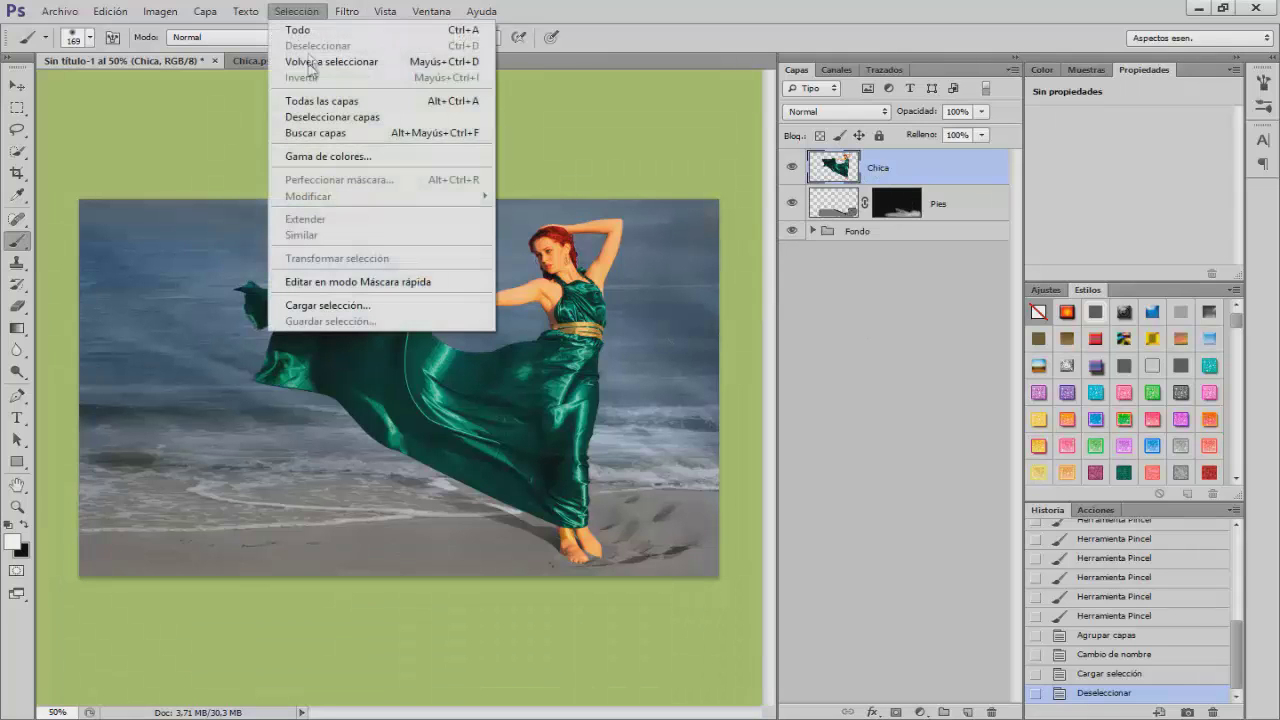
{"action": "left_click", "coordinate": [324, 157]}
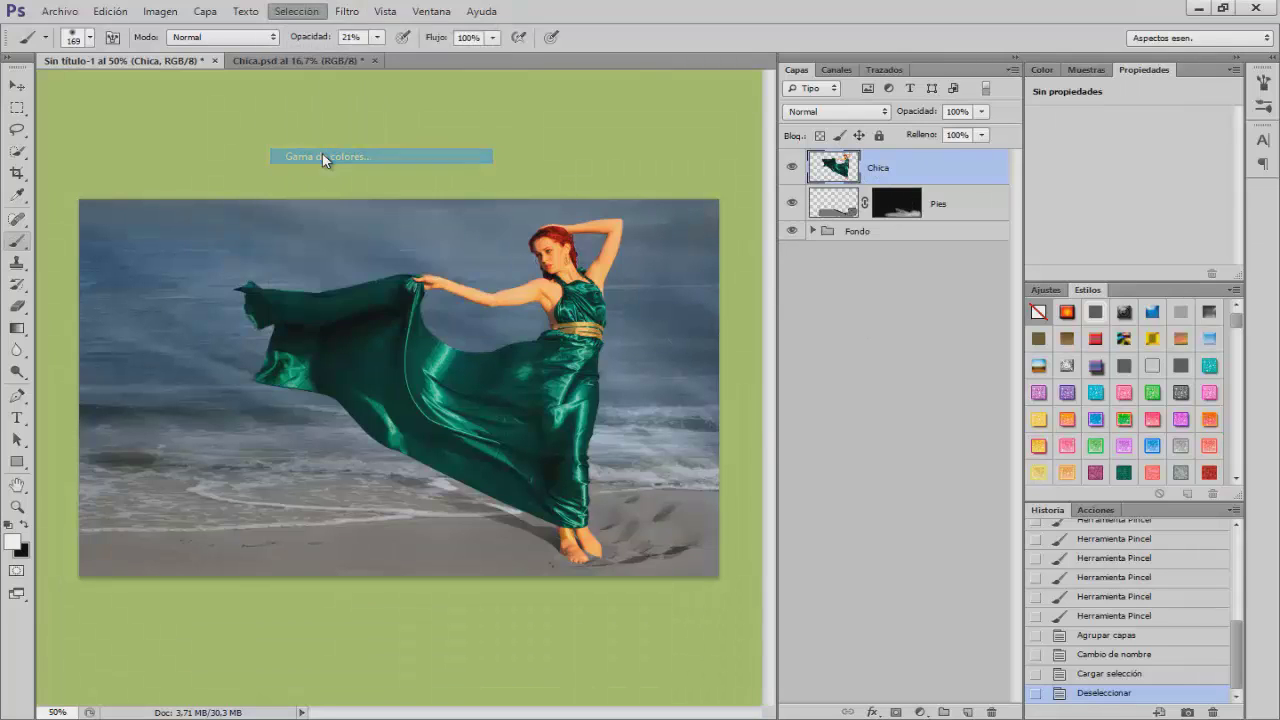
{"action": "left_click_drag", "start_coordinate": [541, 148], "coordinate": [758, 150]}
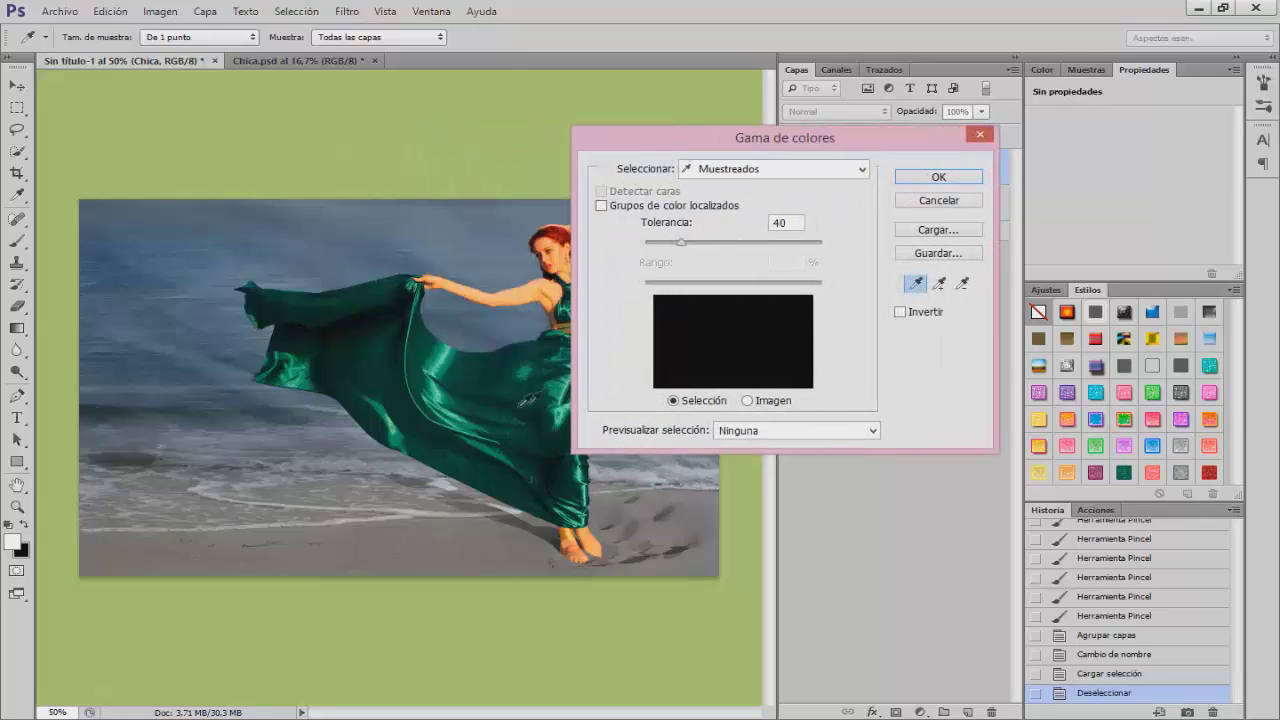
{"action": "left_click", "coordinate": [456, 360]}
{"action": "left_click_drag", "start_coordinate": [683, 246], "coordinate": [788, 266]}
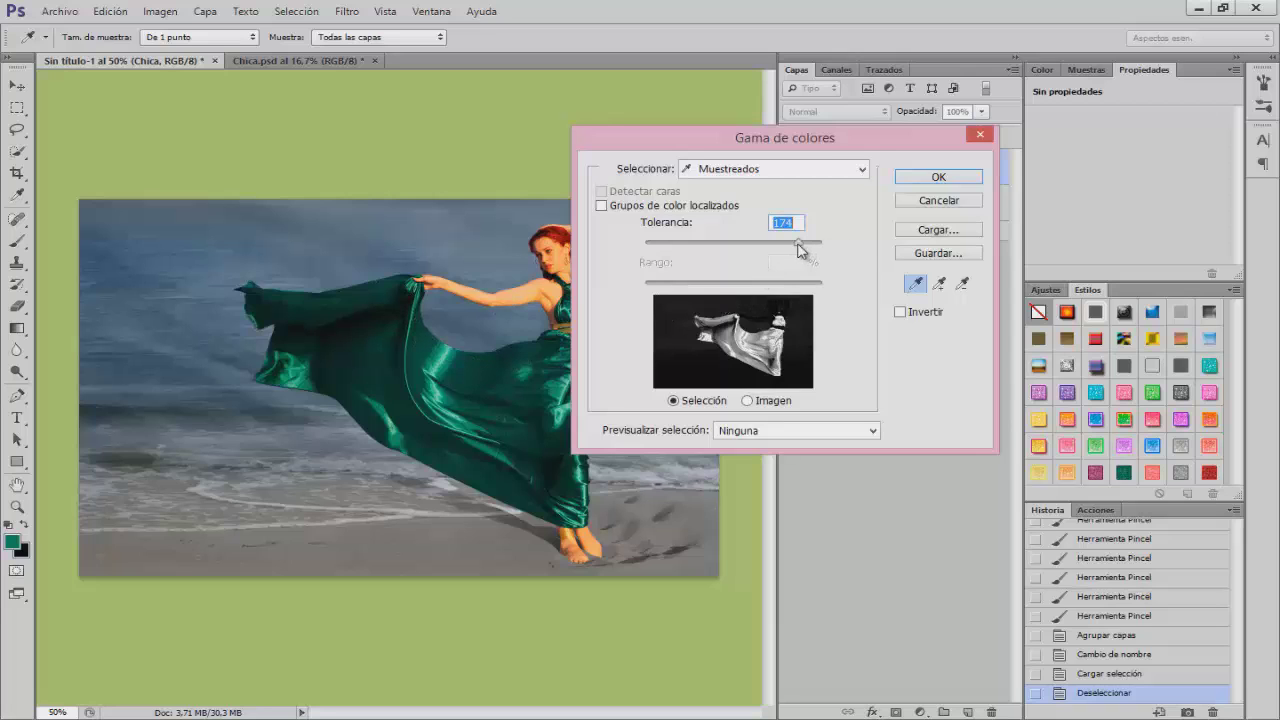
{"action": "left_click_drag", "start_coordinate": [808, 248], "coordinate": [813, 250]}
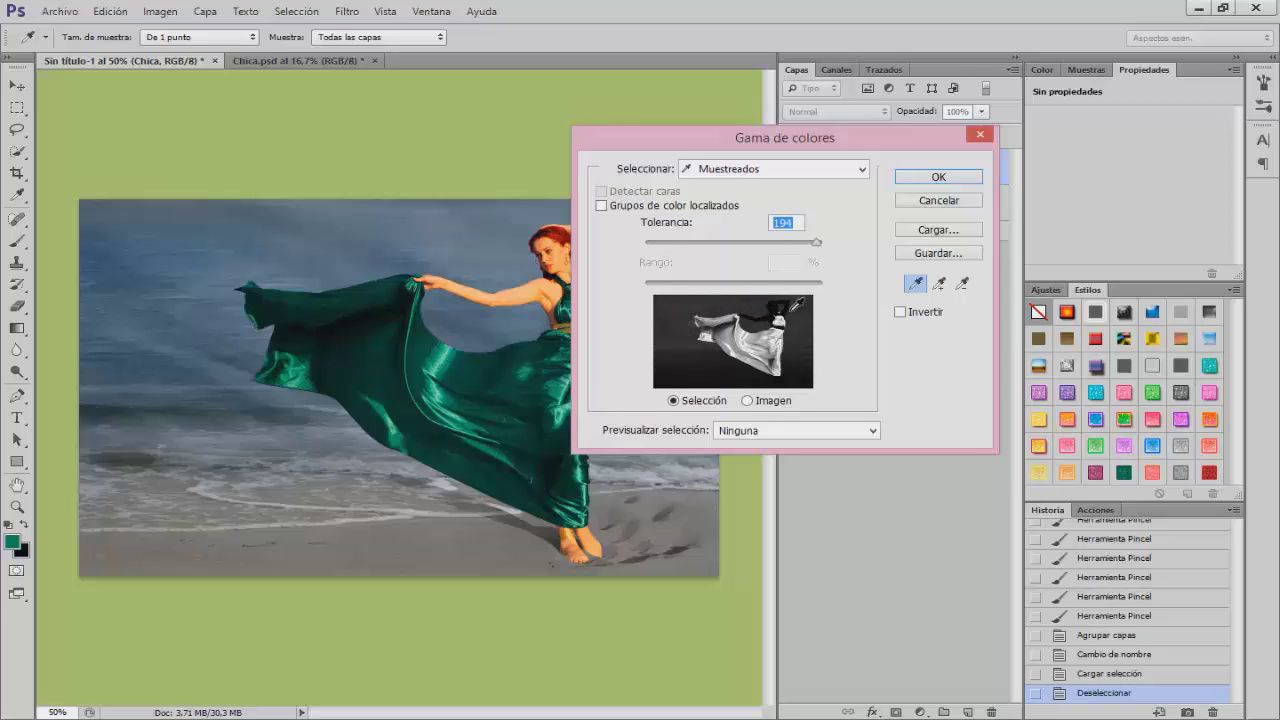
{"action": "left_click_drag", "start_coordinate": [816, 257], "coordinate": [811, 257]}
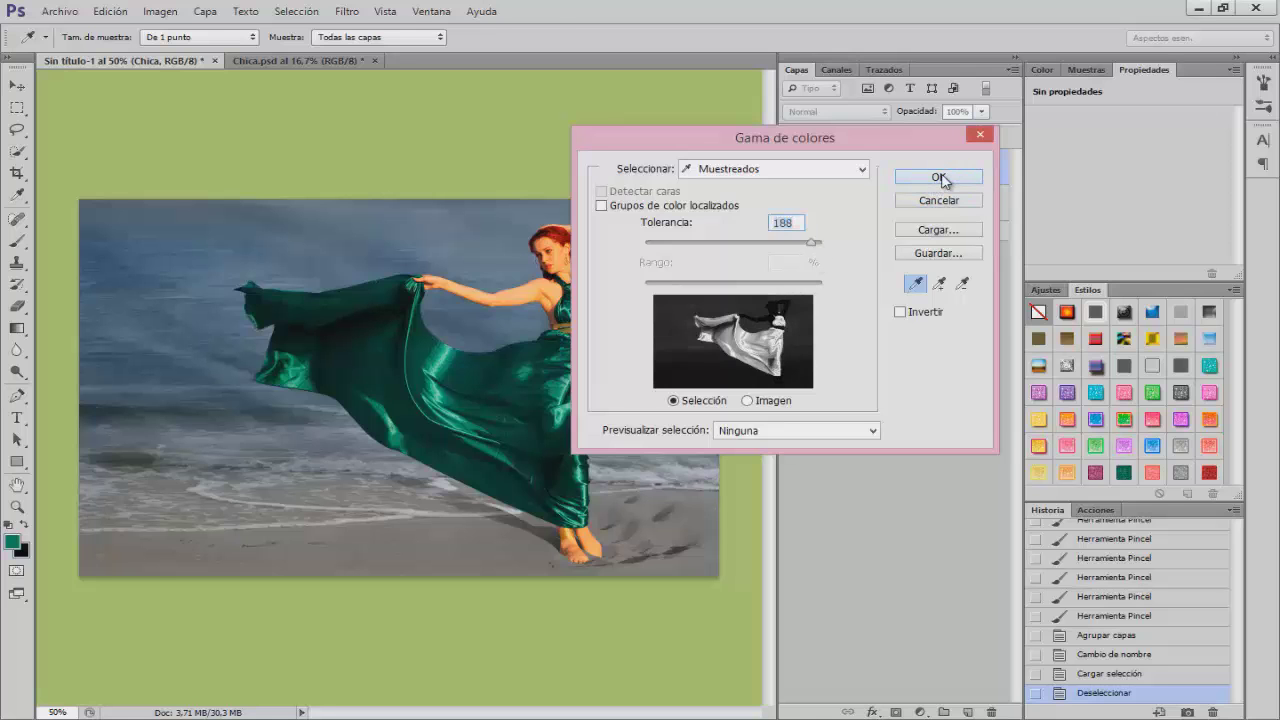
{"action": "left_click", "coordinate": [939, 177]}
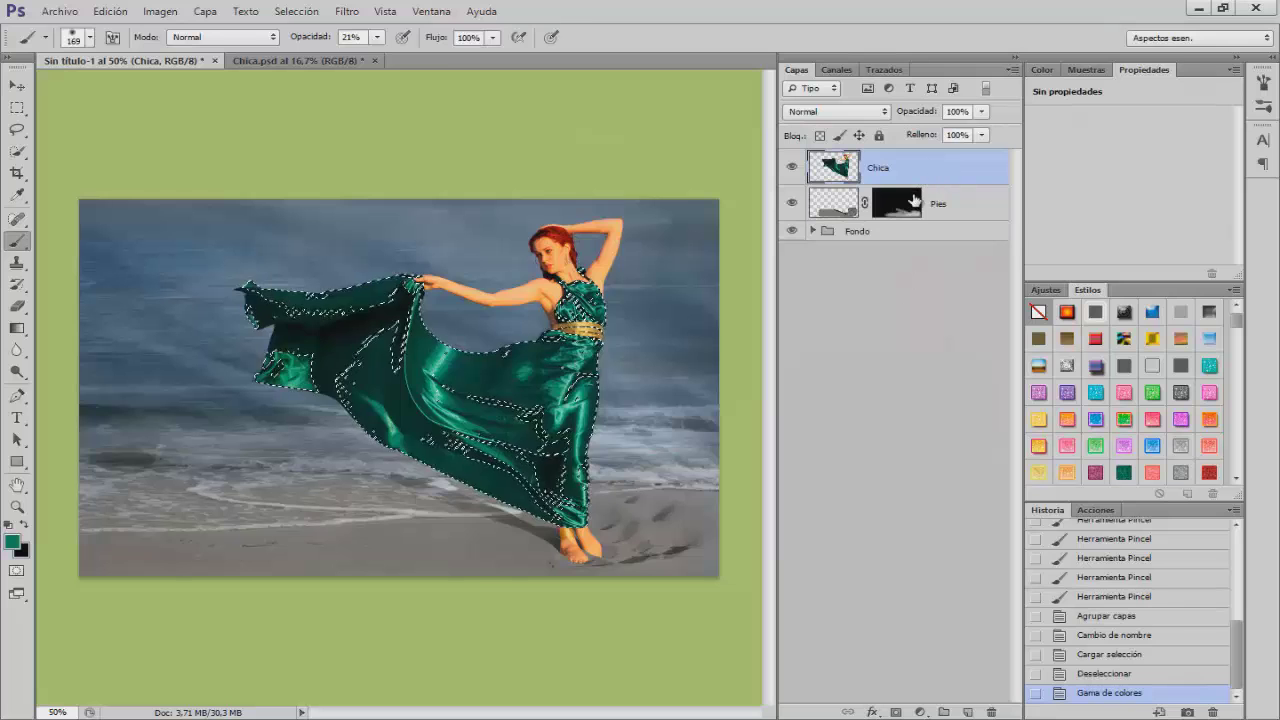
Add a solid color fill layer from the dress selection and set its color to the blue 0585ba.
{"action": "left_click", "coordinate": [919, 712]}
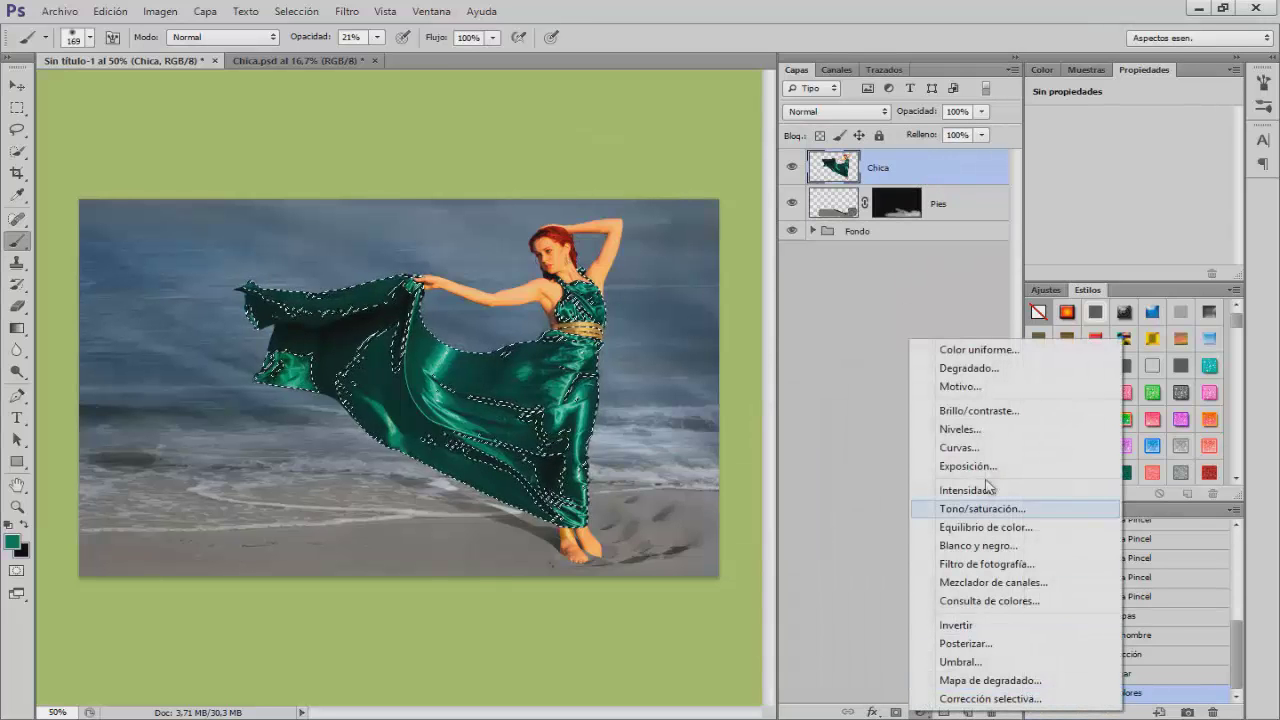
{"action": "left_click", "coordinate": [968, 349]}
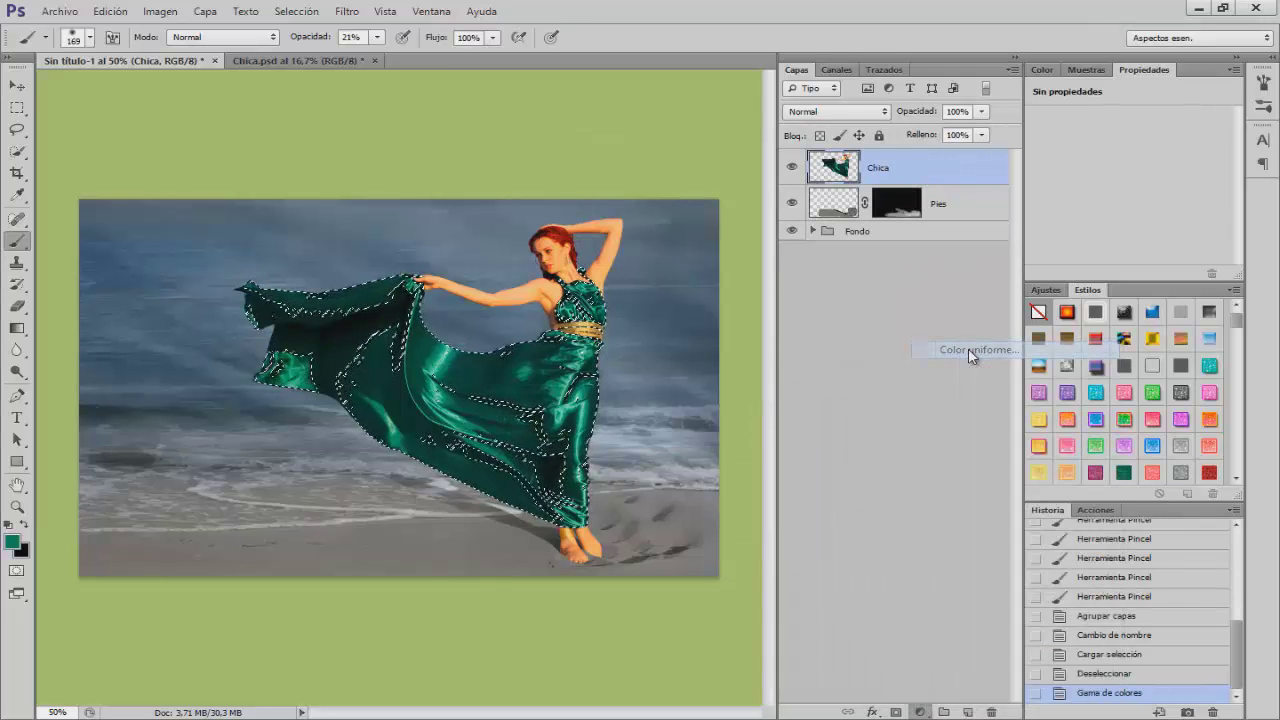
{"action": "left_click_drag", "start_coordinate": [566, 152], "coordinate": [741, 242]}
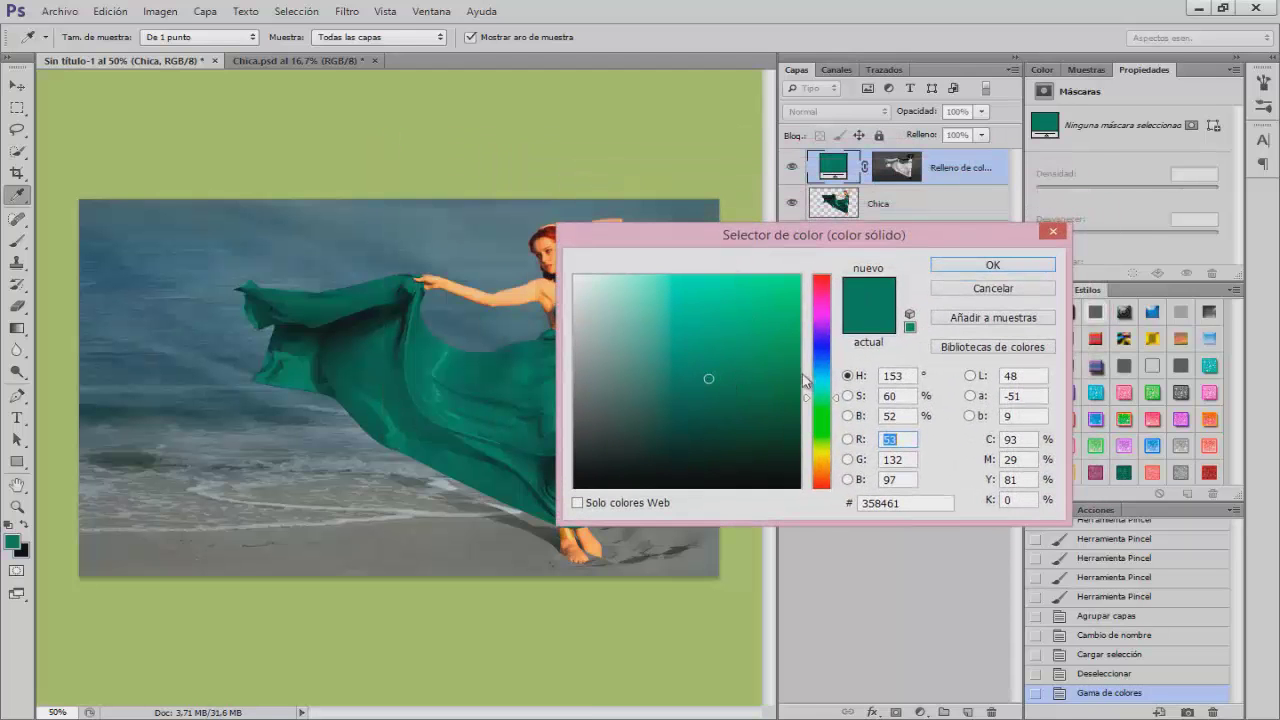
{"action": "left_click_drag", "start_coordinate": [809, 398], "coordinate": [813, 379]}
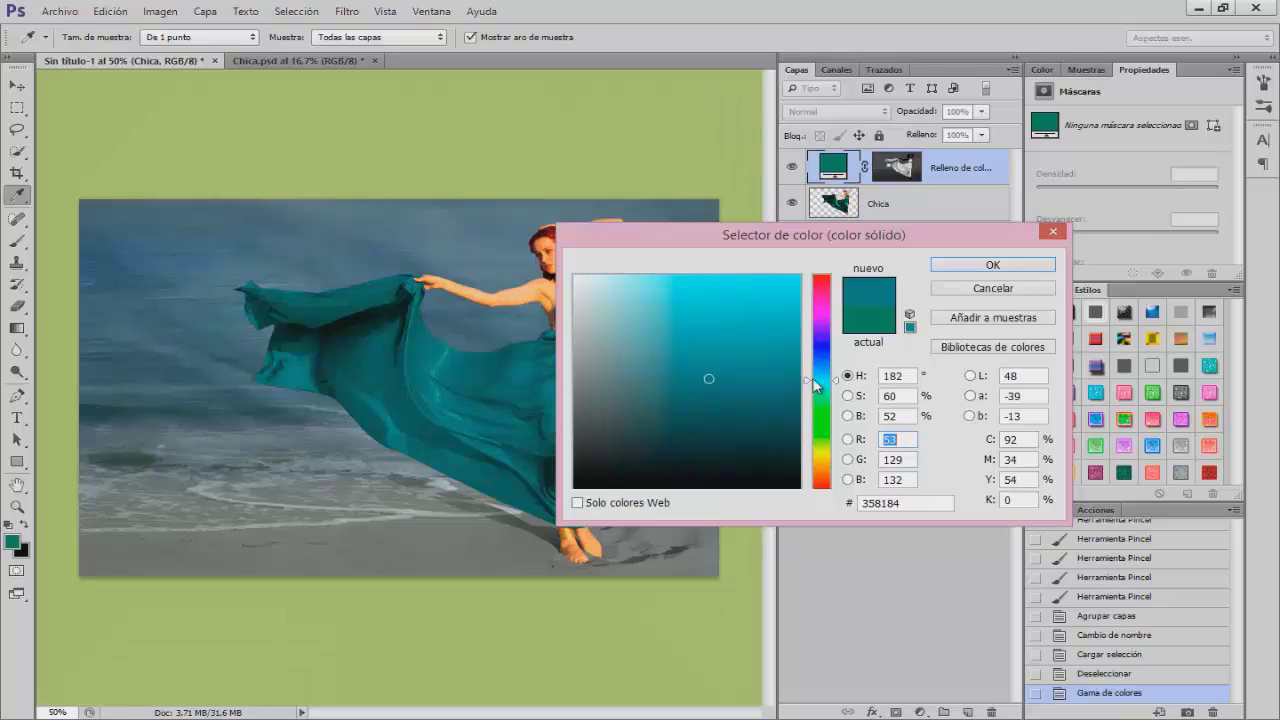
{"action": "left_click_drag", "start_coordinate": [726, 355], "coordinate": [743, 341]}
{"action": "left_click_drag", "start_coordinate": [805, 381], "coordinate": [807, 376]}
{"action": "mouse_move", "coordinate": [730, 290]}
{"action": "left_mouse_down"}
{"action": "mouse_move", "coordinate": [720, 286]}
{"action": "mouse_move", "coordinate": [773, 290]}
{"action": "left_mouse_up"}
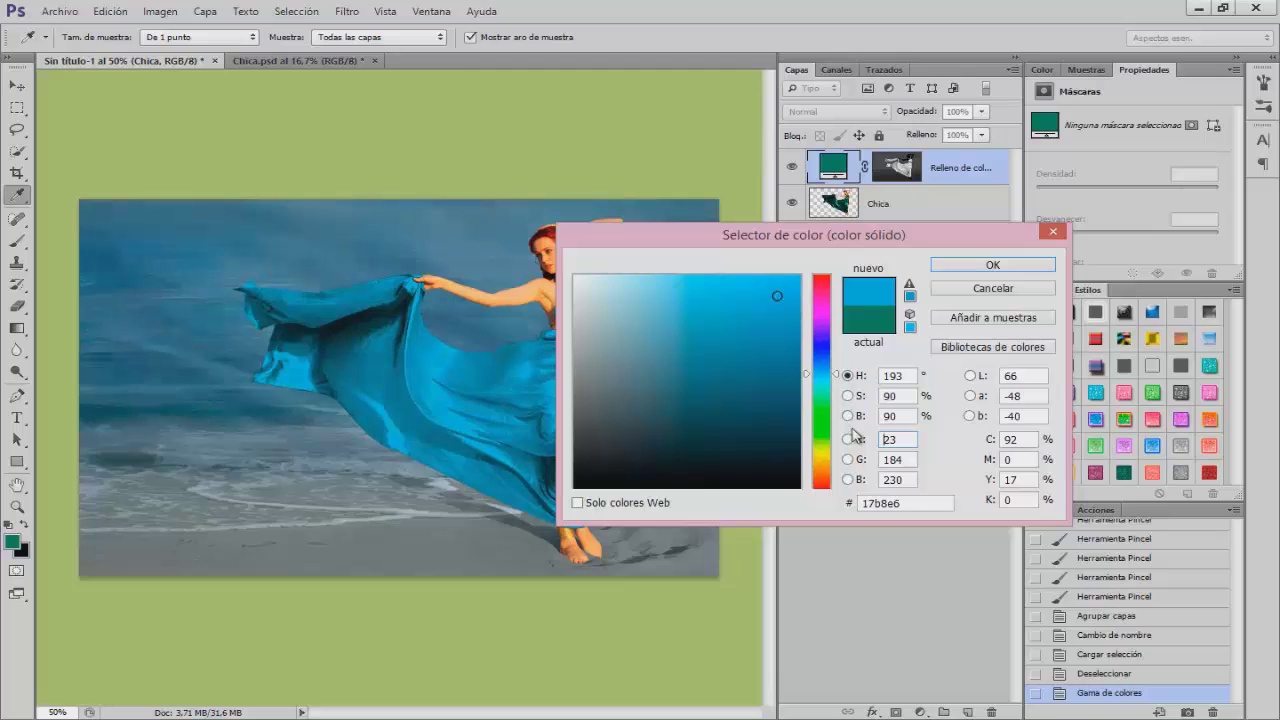
{"action": "left_click_drag", "start_coordinate": [809, 380], "coordinate": [805, 368]}
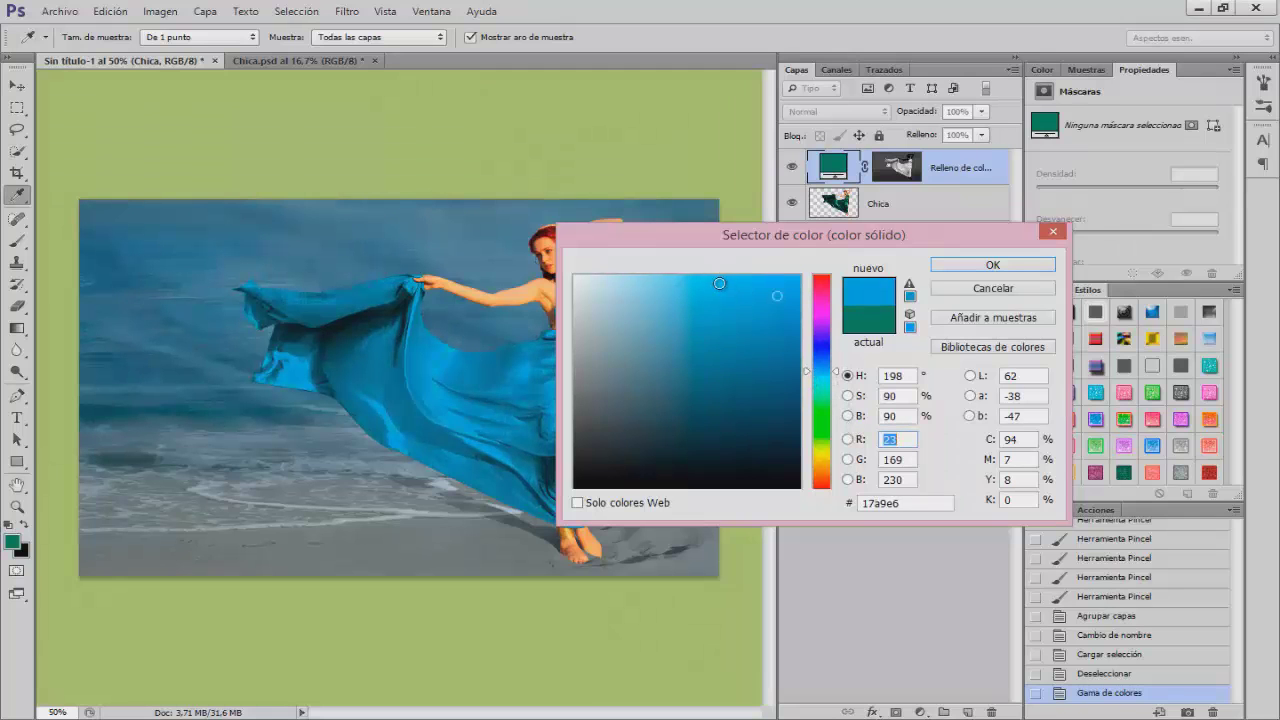
{"action": "left_click_drag", "start_coordinate": [778, 291], "coordinate": [778, 287]}
{"action": "left_click_drag", "start_coordinate": [759, 235], "coordinate": [830, 234]}
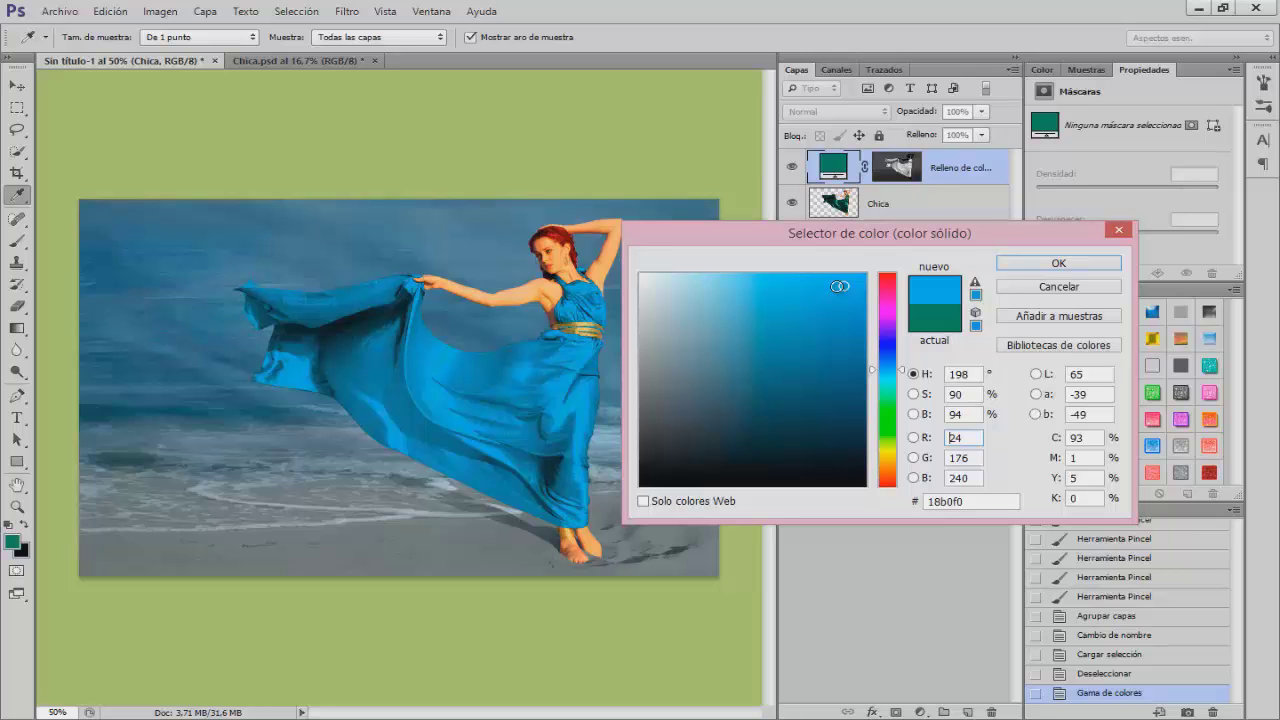
{"action": "left_click_drag", "start_coordinate": [845, 289], "coordinate": [853, 283]}
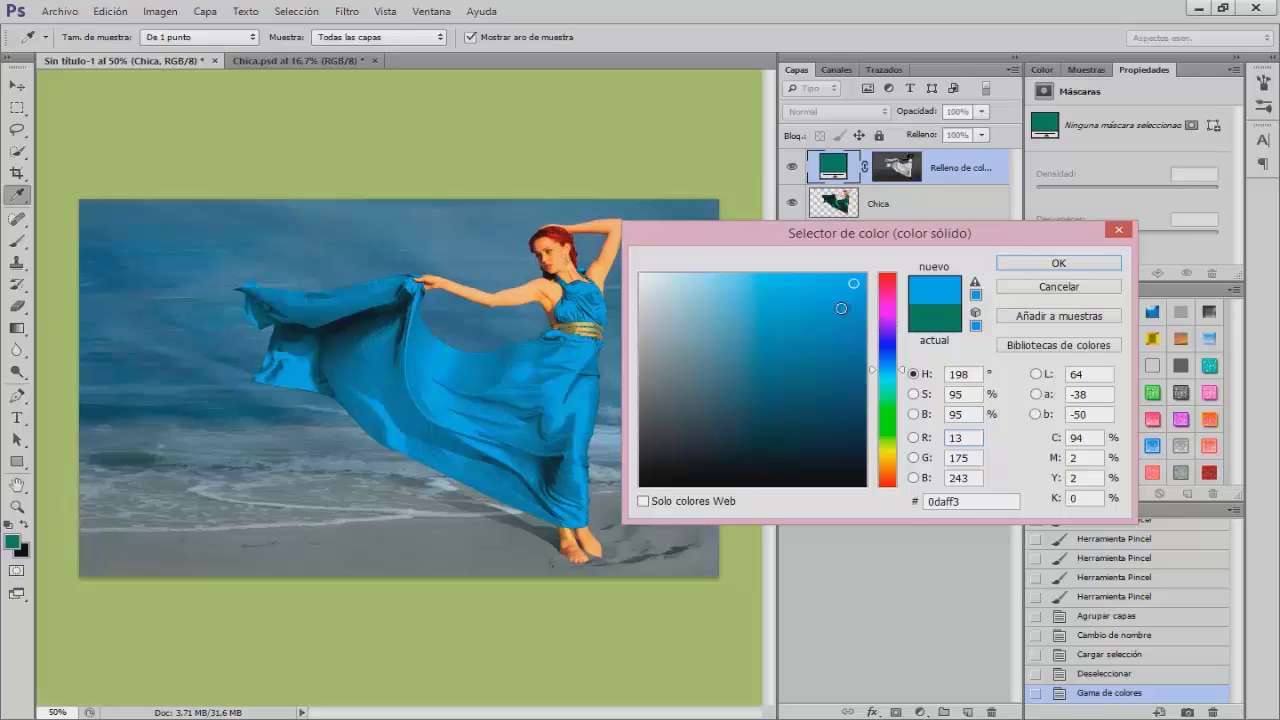
{"action": "mouse_move", "coordinate": [855, 329]}
{"action": "left_mouse_down"}
{"action": "mouse_move", "coordinate": [856, 349]}
{"action": "mouse_move", "coordinate": [859, 331]}
{"action": "left_mouse_up"}
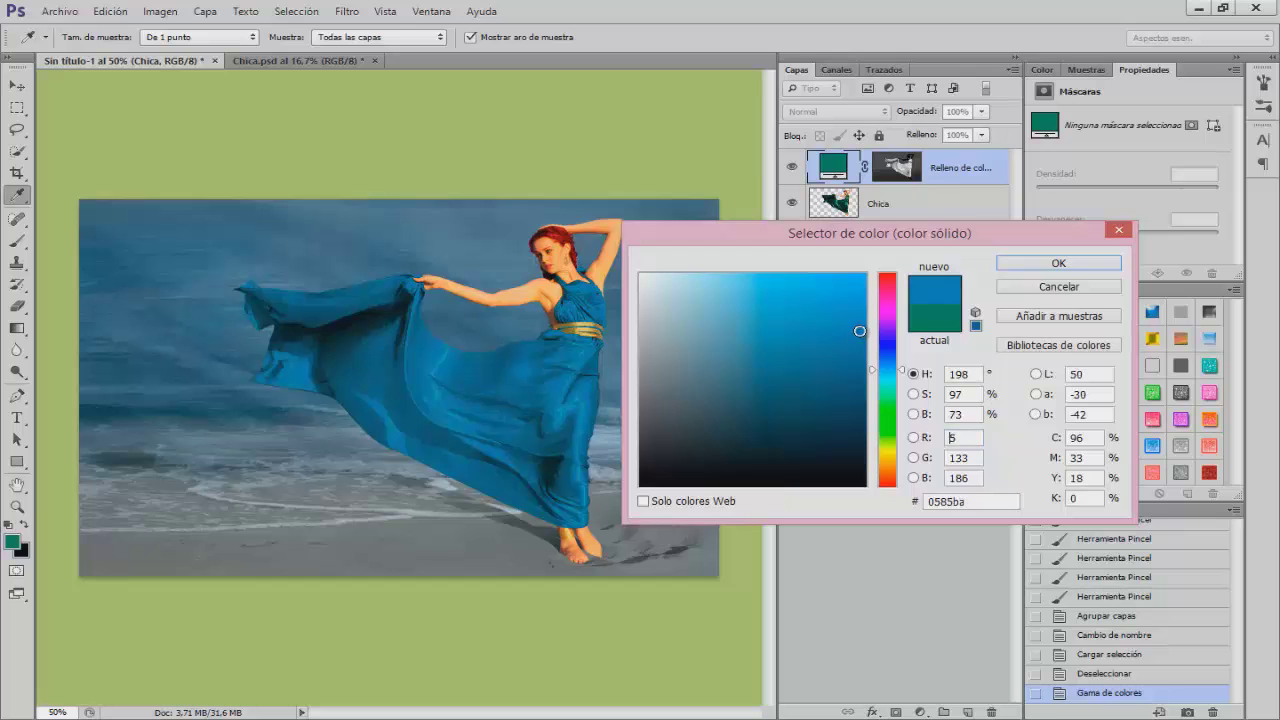
{"action": "left_click", "coordinate": [1042, 264]}
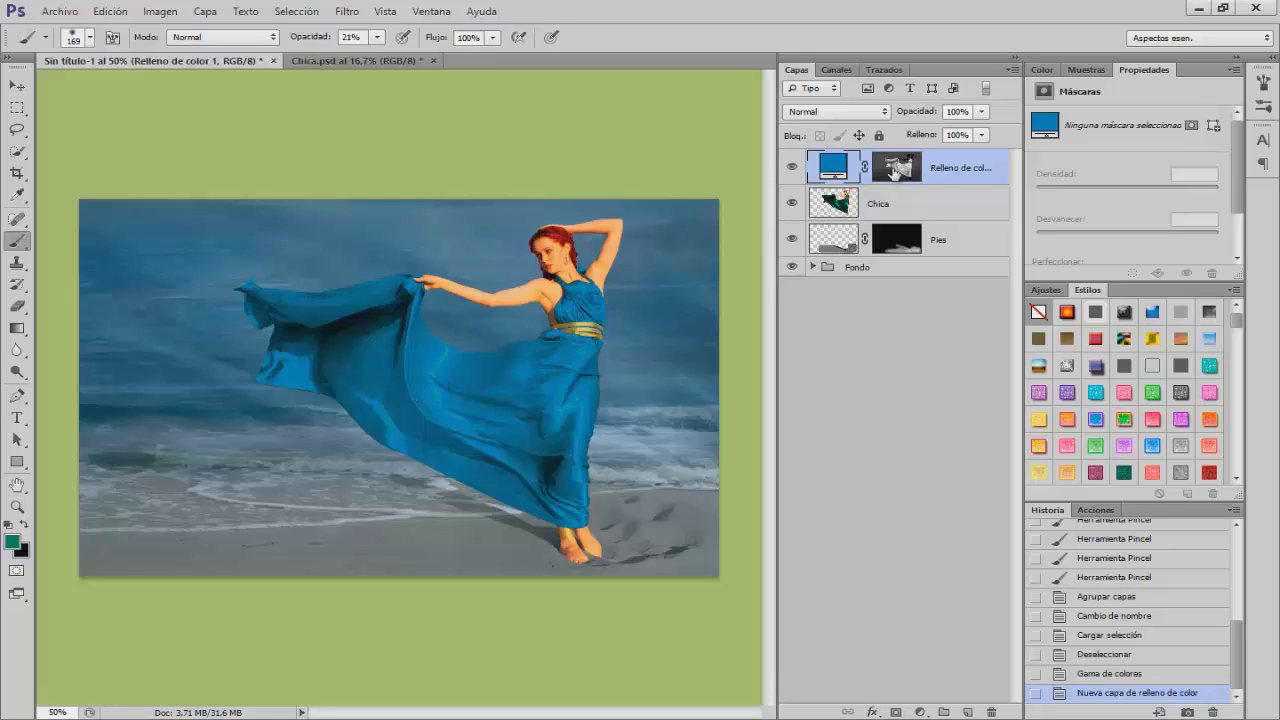
Paint white on the color fill's mask over the skirt folds with a soft 45 px brush at 21% opacity to even out the blue.
{"action": "left_click", "coordinate": [893, 172]}
{"action": "key", "text": "d"}
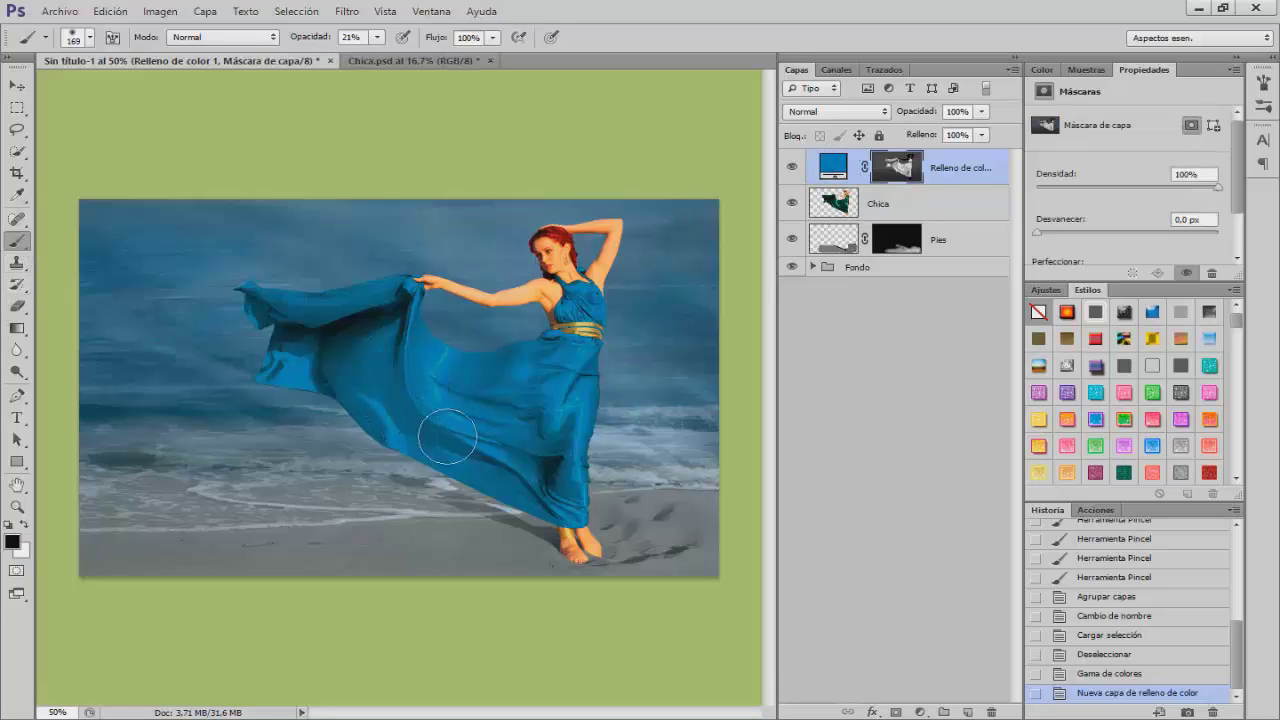
{"action": "left_click_drag", "start_coordinate": [476, 384], "coordinate": [448, 383]}
{"action": "key", "text": "x"}
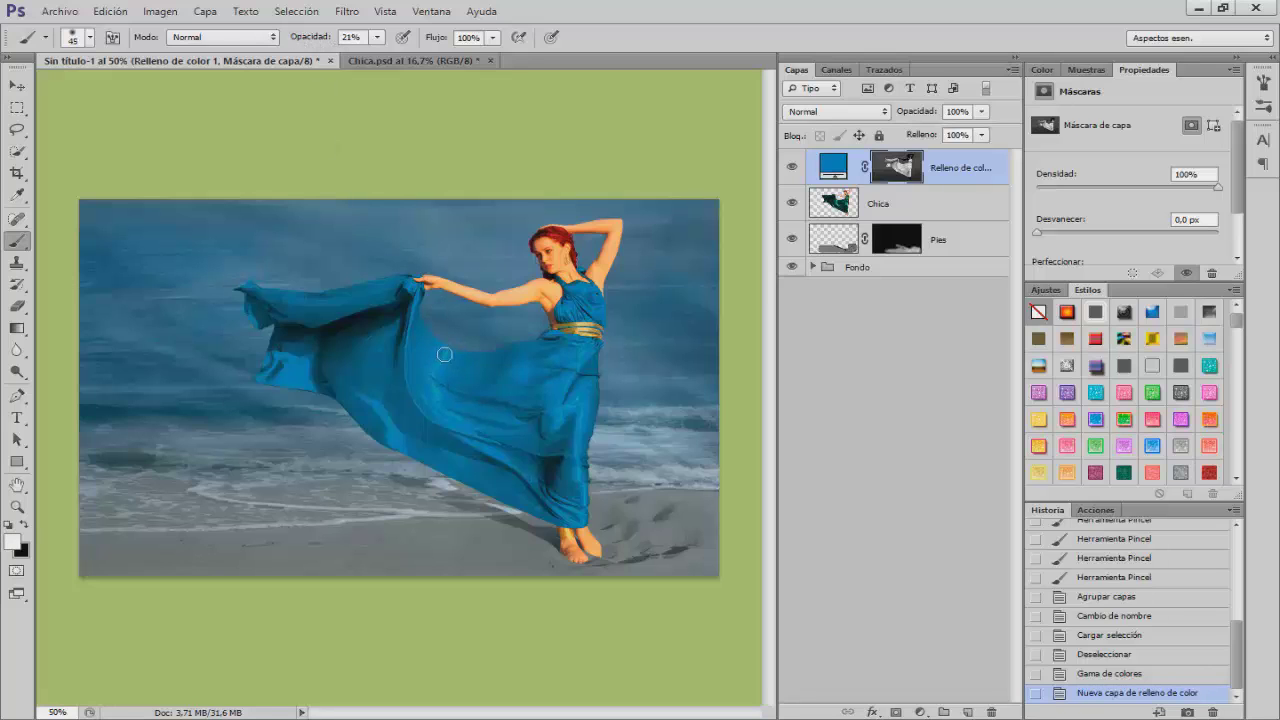
{"action": "mouse_move", "coordinate": [436, 406]}
{"action": "left_mouse_down"}
{"action": "mouse_move", "coordinate": [424, 364]}
{"action": "mouse_move", "coordinate": [430, 380]}
{"action": "mouse_move", "coordinate": [453, 362]}
{"action": "left_mouse_up"}
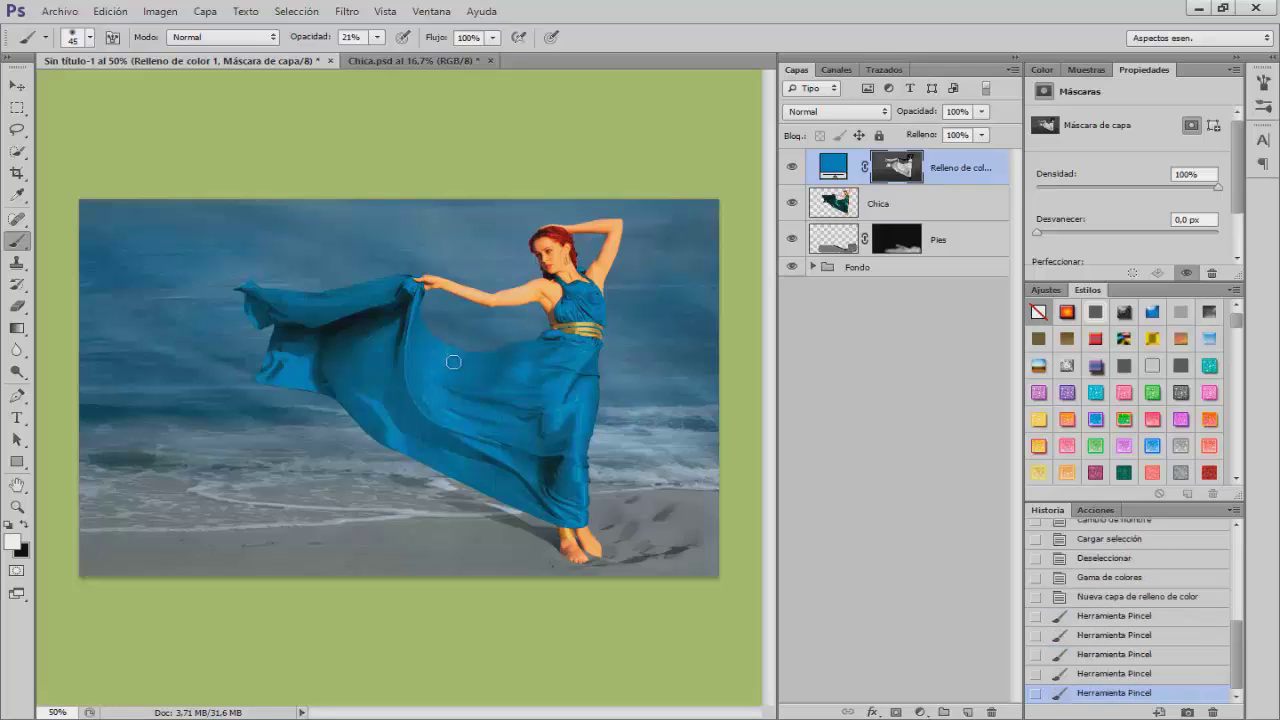
{"action": "left_click", "coordinate": [446, 361]}
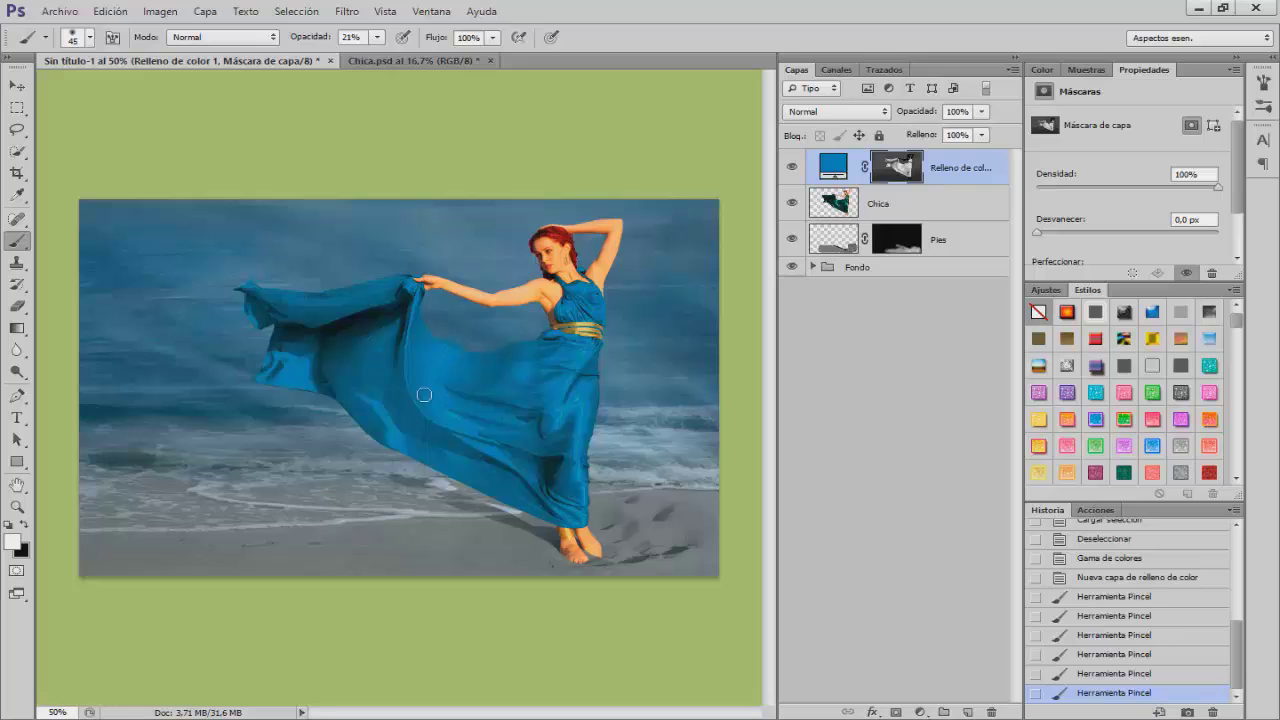
{"action": "left_click", "coordinate": [380, 413]}
{"action": "left_click", "coordinate": [426, 394]}
{"action": "left_click", "coordinate": [577, 421]}
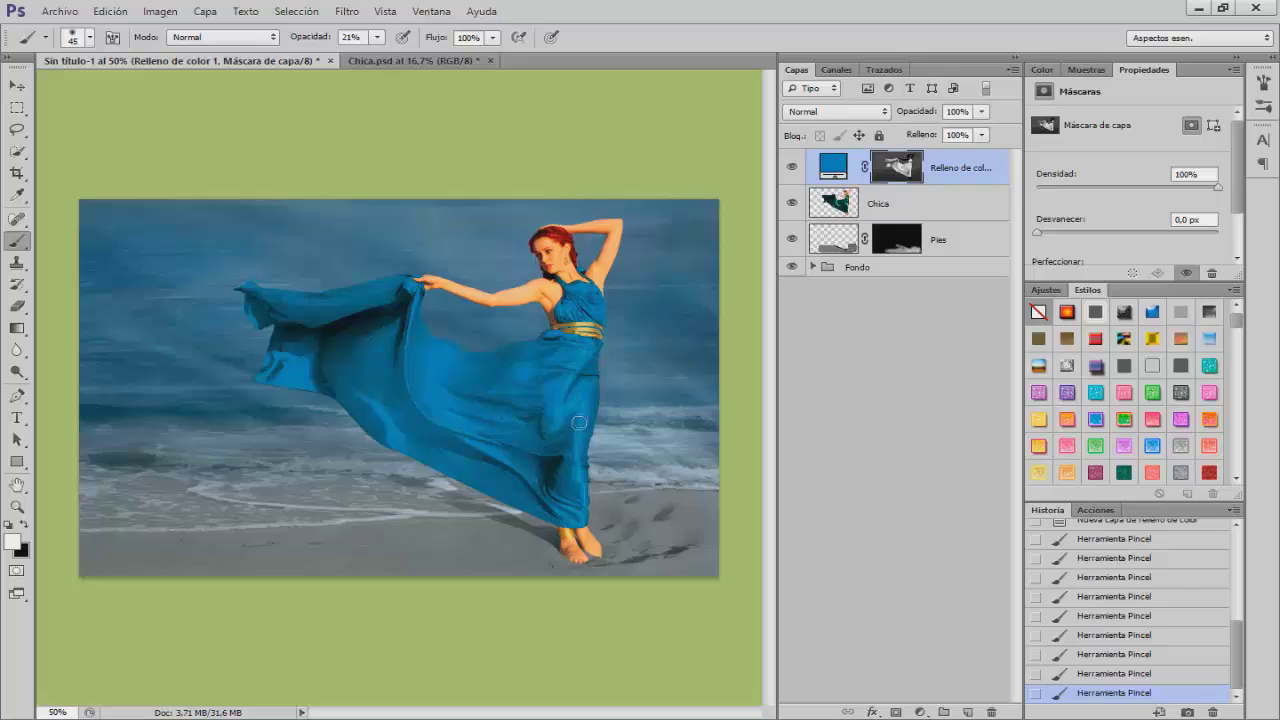
{"action": "left_click", "coordinate": [566, 374]}
Paint white on the color fill's mask with a 405 px brush at 9% opacity to tint the sky, sea and sand faintly blue.
{"action": "left_click_drag", "start_coordinate": [467, 336], "coordinate": [538, 340]}
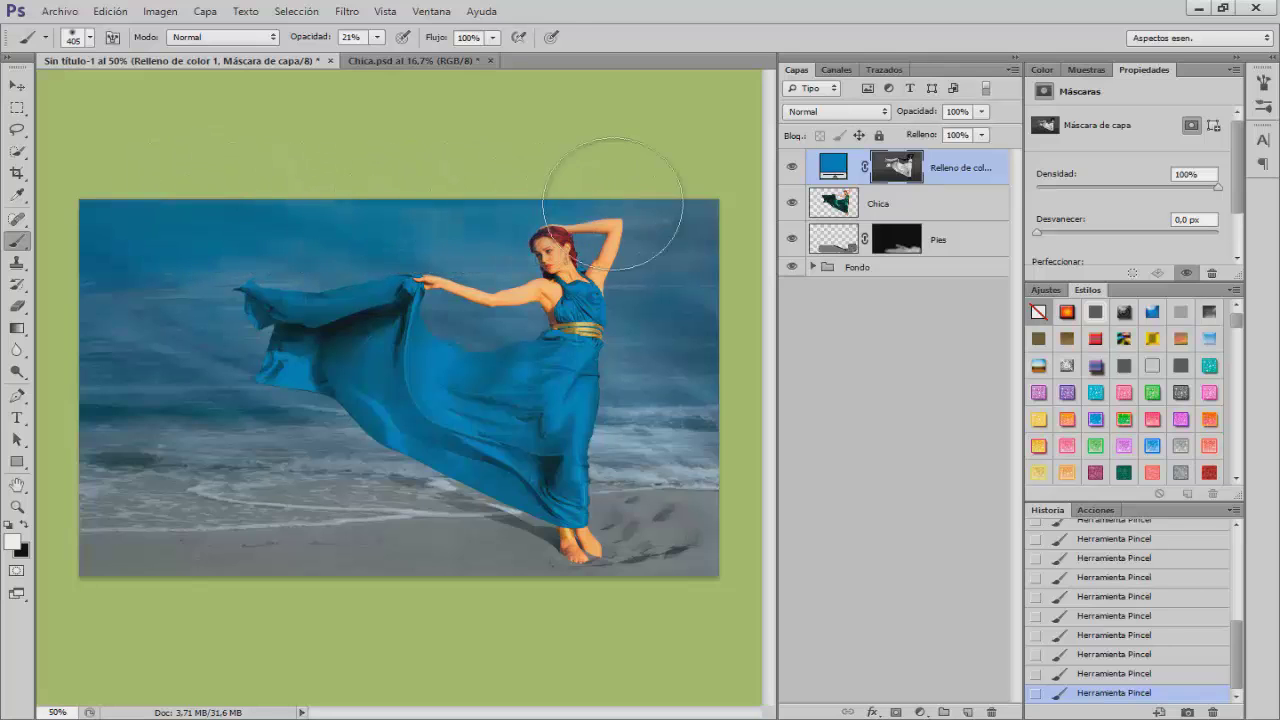
{"action": "mouse_move", "coordinate": [287, 52]}
{"action": "left_mouse_down"}
{"action": "mouse_move", "coordinate": [316, 48]}
{"action": "mouse_move", "coordinate": [295, 42]}
{"action": "left_mouse_up"}
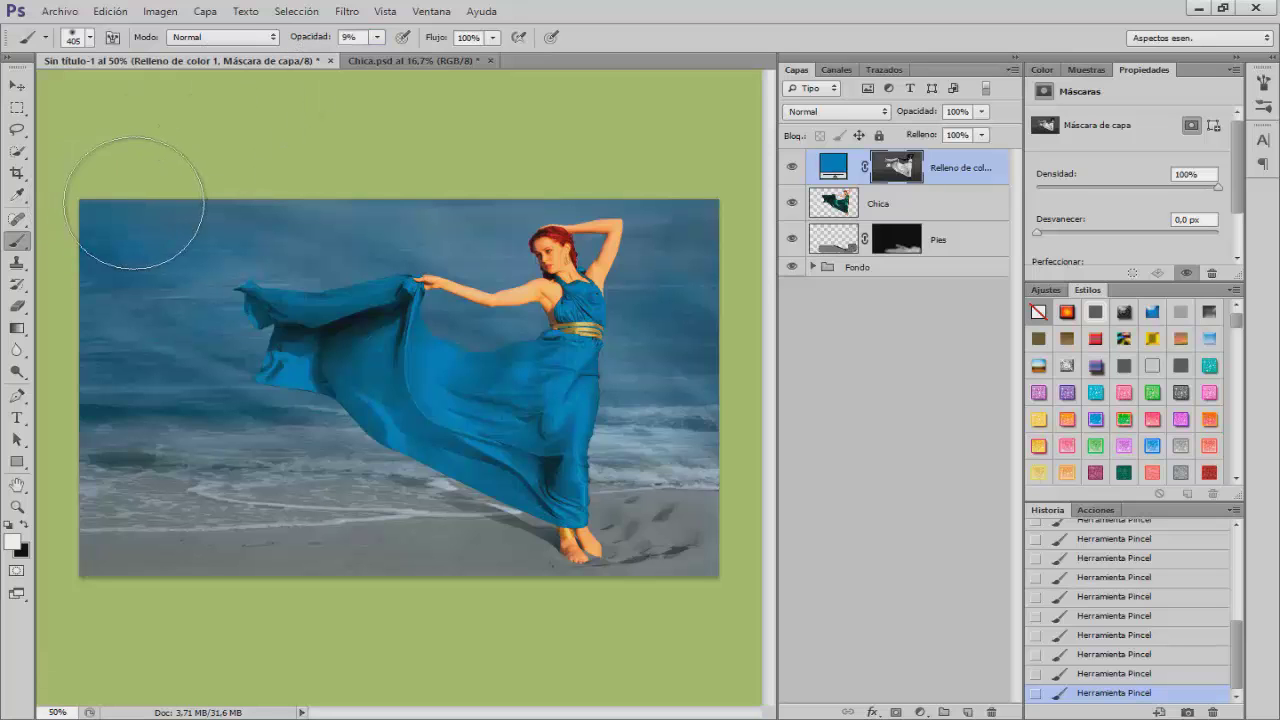
{"action": "mouse_move", "coordinate": [690, 220]}
{"action": "left_mouse_down"}
{"action": "mouse_move", "coordinate": [457, 310]}
{"action": "mouse_move", "coordinate": [157, 309]}
{"action": "mouse_move", "coordinate": [660, 422]}
{"action": "mouse_move", "coordinate": [168, 432]}
{"action": "mouse_move", "coordinate": [290, 522]}
{"action": "mouse_move", "coordinate": [729, 528]}
{"action": "mouse_move", "coordinate": [324, 578]}
{"action": "mouse_move", "coordinate": [40, 585]}
{"action": "left_mouse_up"}
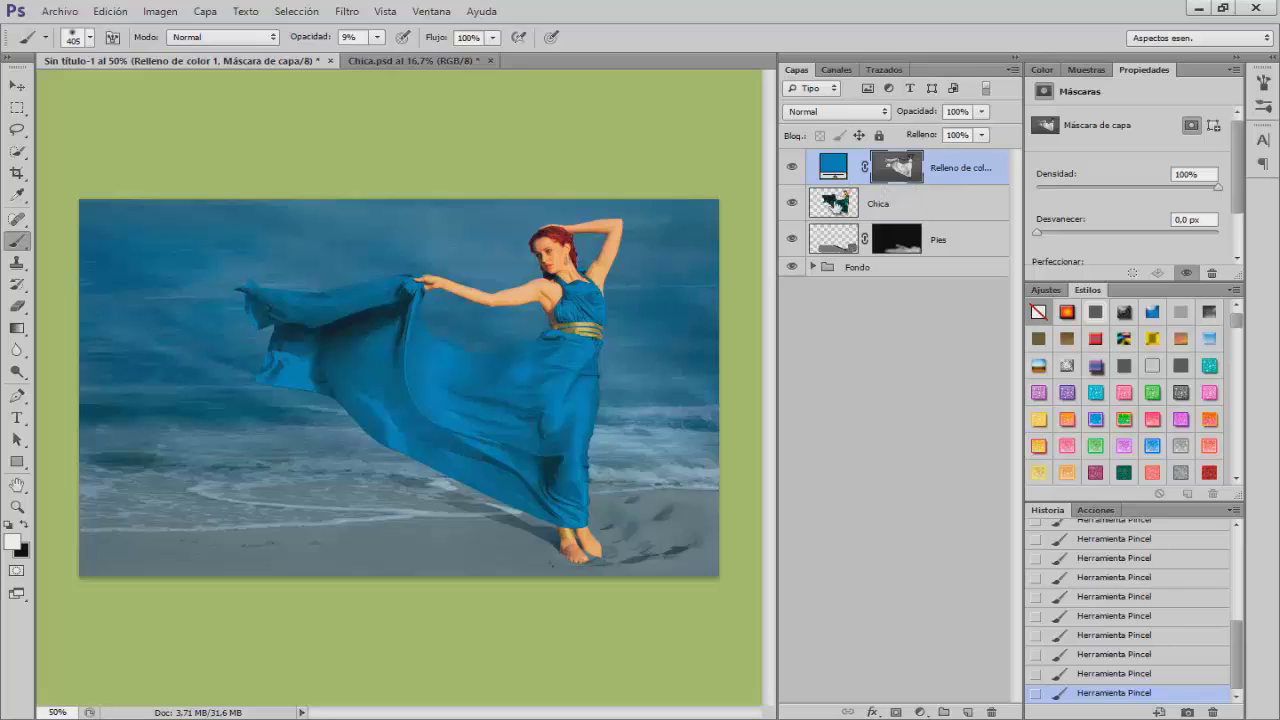
Reduce the saturation of the Chica layer to -33 with Hue/Saturation.
{"action": "left_click", "coordinate": [843, 208]}
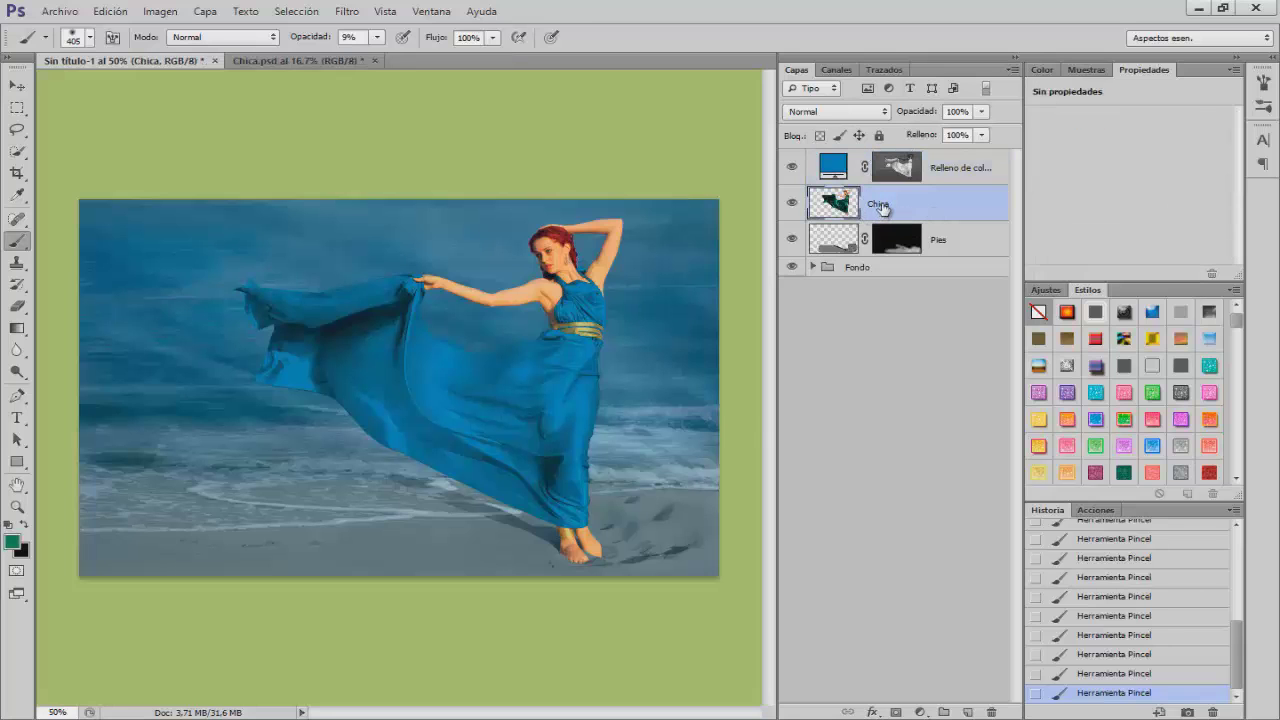
{"action": "key", "text": "ctrl+u"}
{"action": "left_click_drag", "start_coordinate": [574, 149], "coordinate": [857, 204]}
{"action": "left_click_drag", "start_coordinate": [883, 352], "coordinate": [855, 350]}
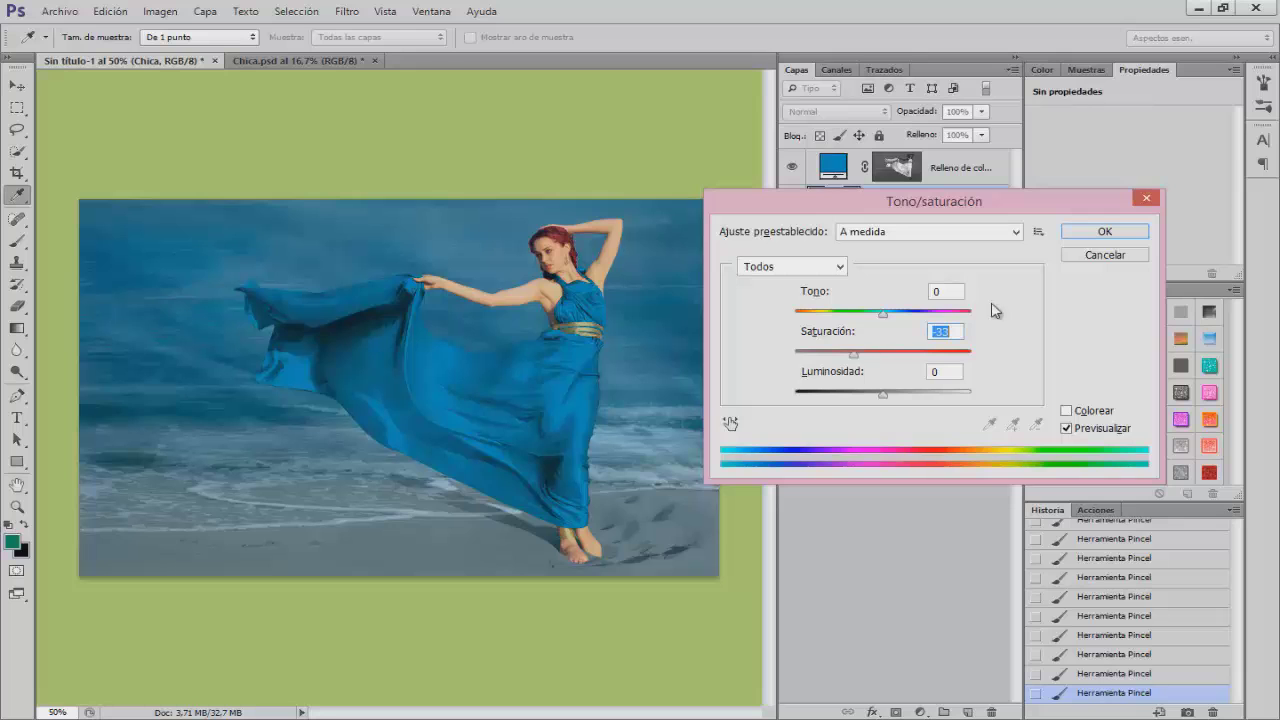
{"action": "left_click", "coordinate": [1102, 234]}
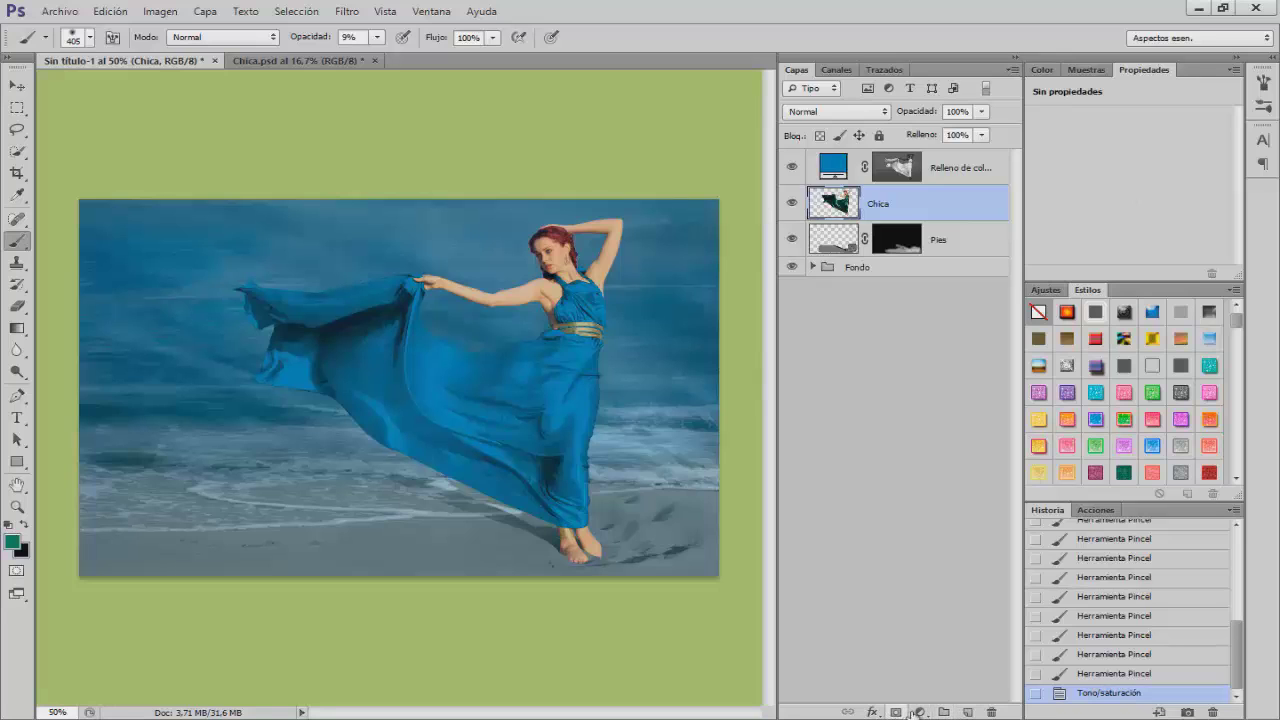
Add a layer mask to the Chica layer and pick the splatter brush tip labelled 1102, resized to 514 px.
{"action": "left_click", "coordinate": [896, 712]}
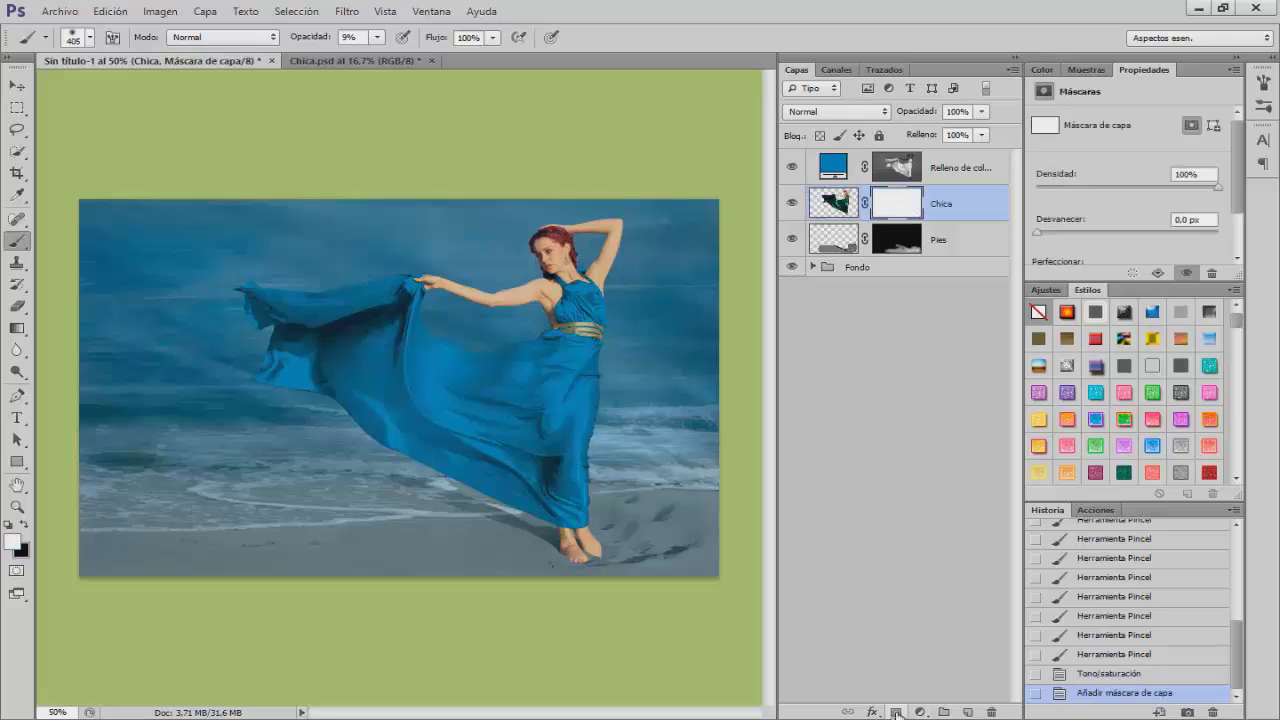
{"action": "right_click", "coordinate": [386, 319]}
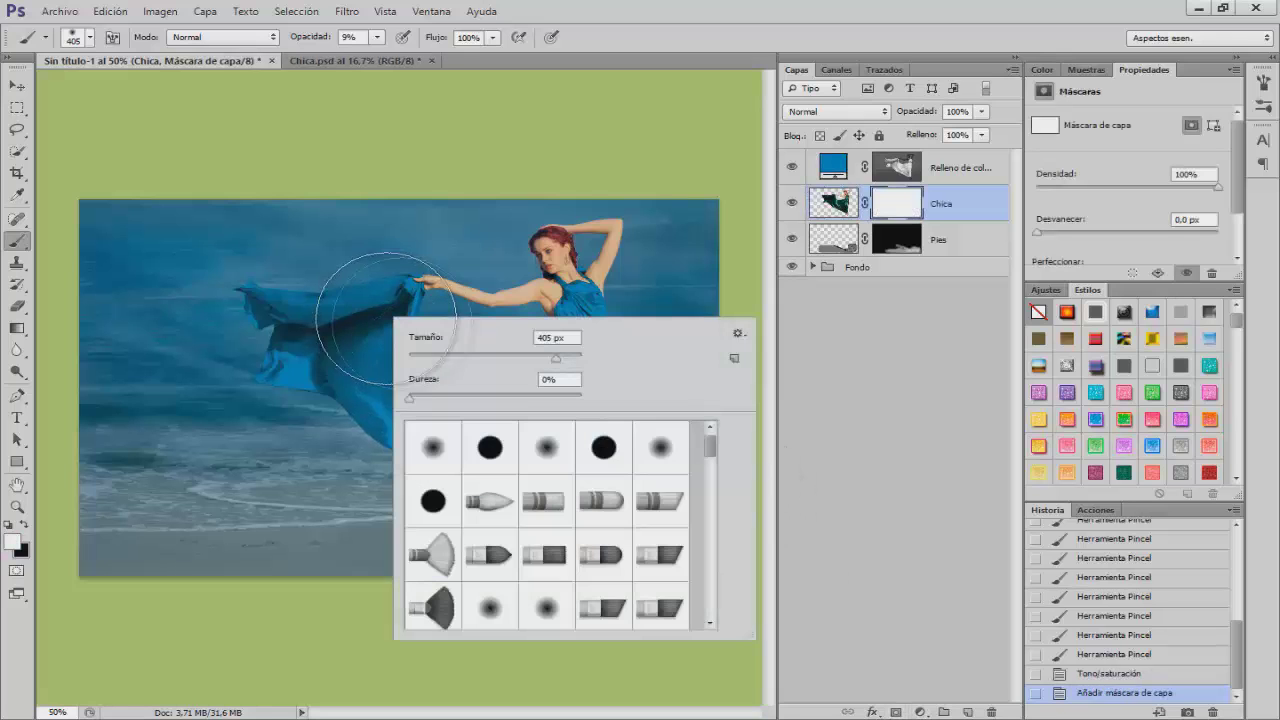
{"action": "left_click_drag", "start_coordinate": [711, 445], "coordinate": [709, 580]}
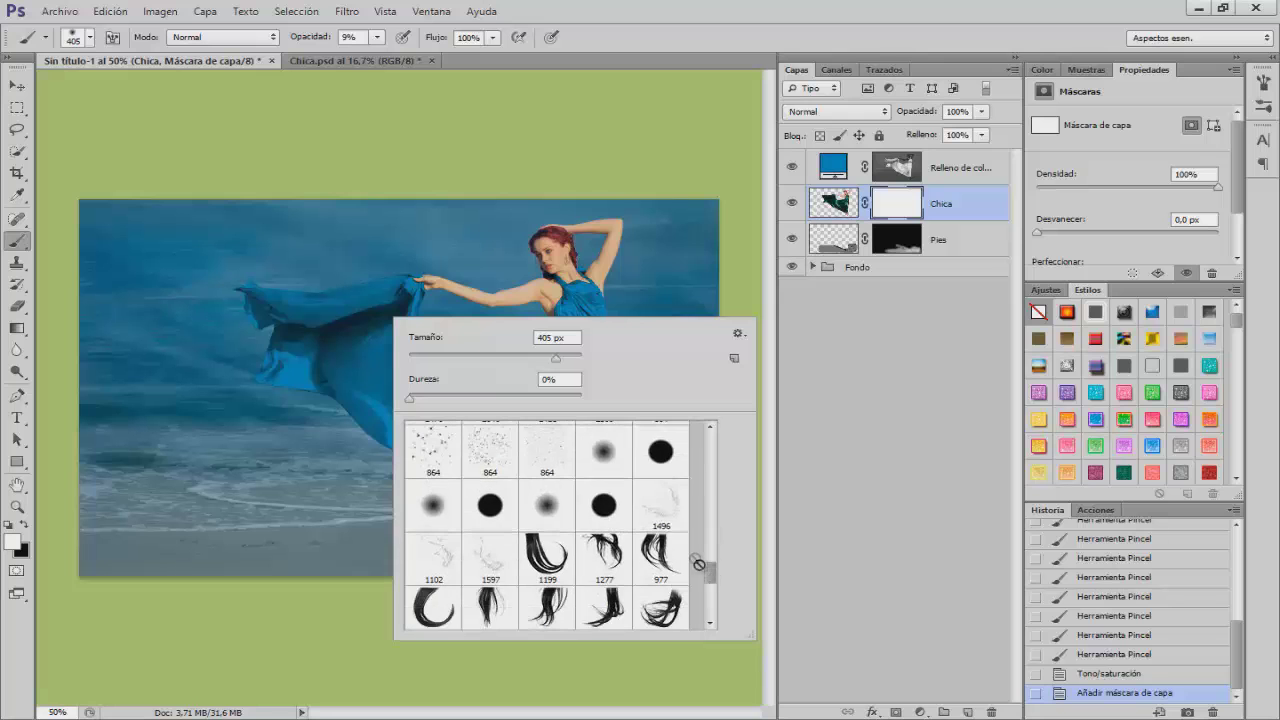
{"action": "left_click", "coordinate": [448, 560]}
{"action": "mouse_move", "coordinate": [221, 272]}
{"action": "left_mouse_down"}
{"action": "mouse_move", "coordinate": [99, 301]}
{"action": "mouse_move", "coordinate": [254, 336]}
{"action": "left_mouse_up"}
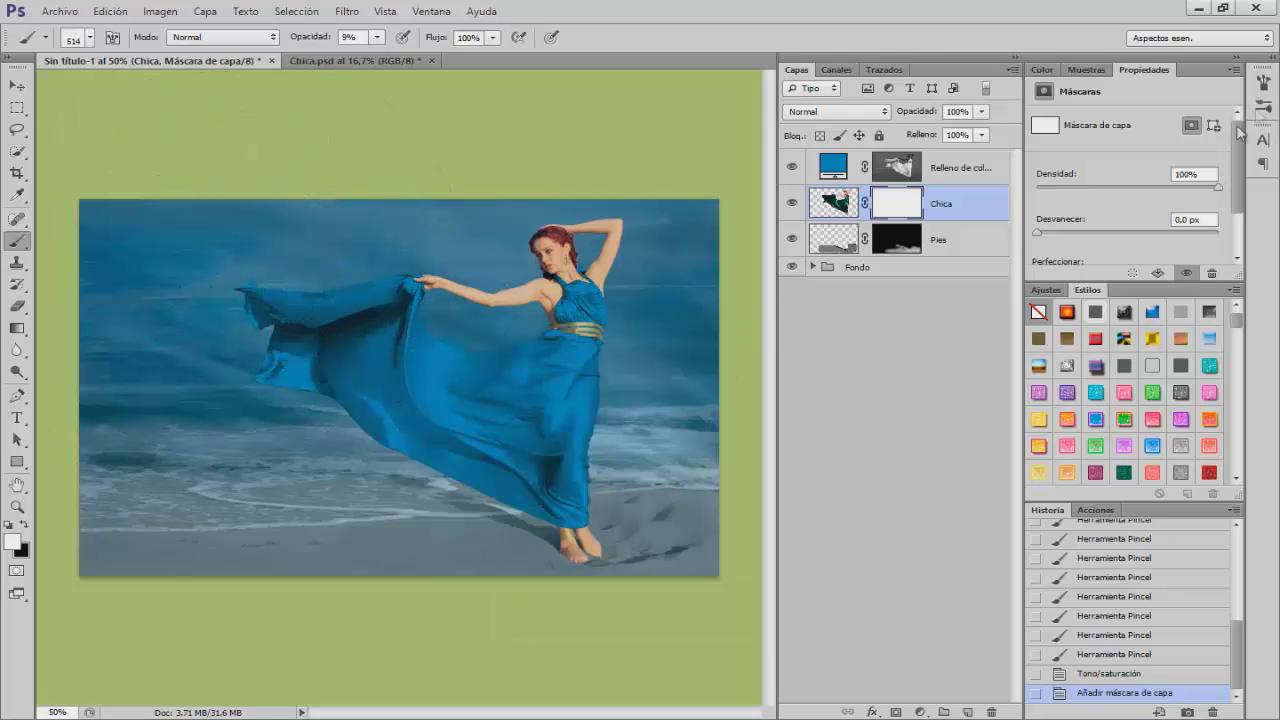
Rotate the splatter brush tip to -157°, resize it to 273 px and set the brush opacity to 25%.
{"action": "left_click", "coordinate": [1264, 85]}
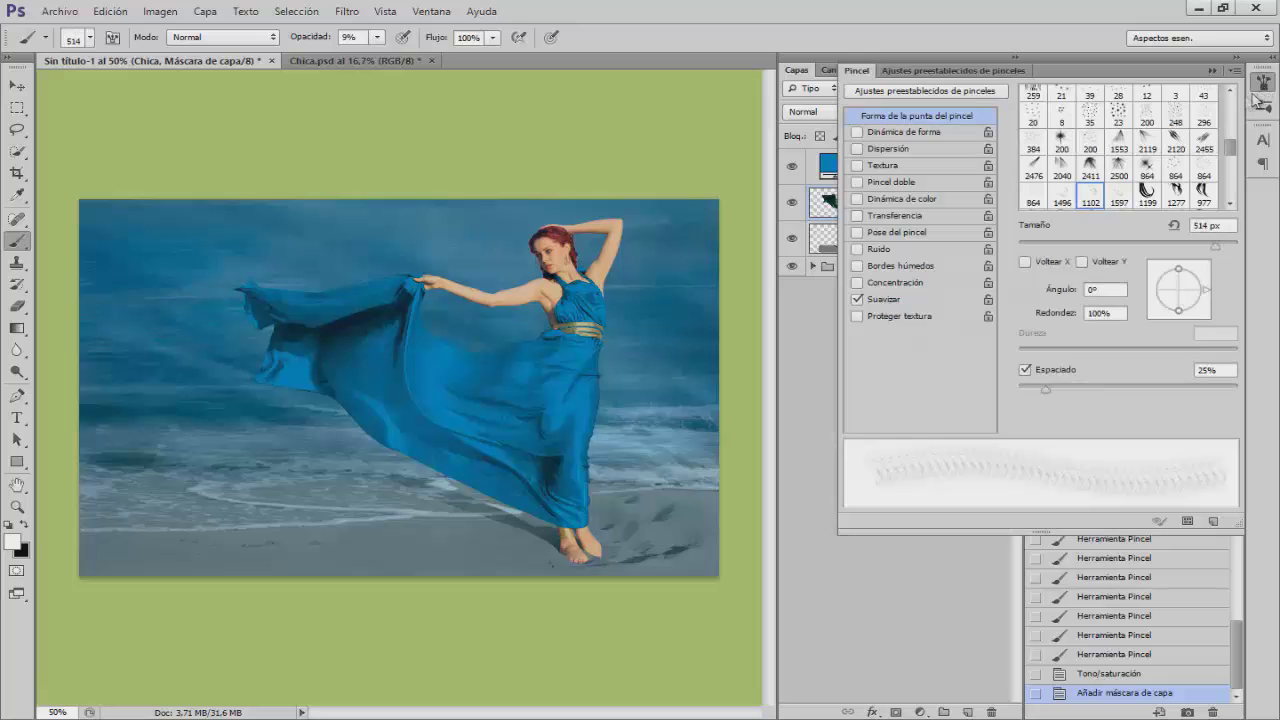
{"action": "left_click", "coordinate": [431, 11]}
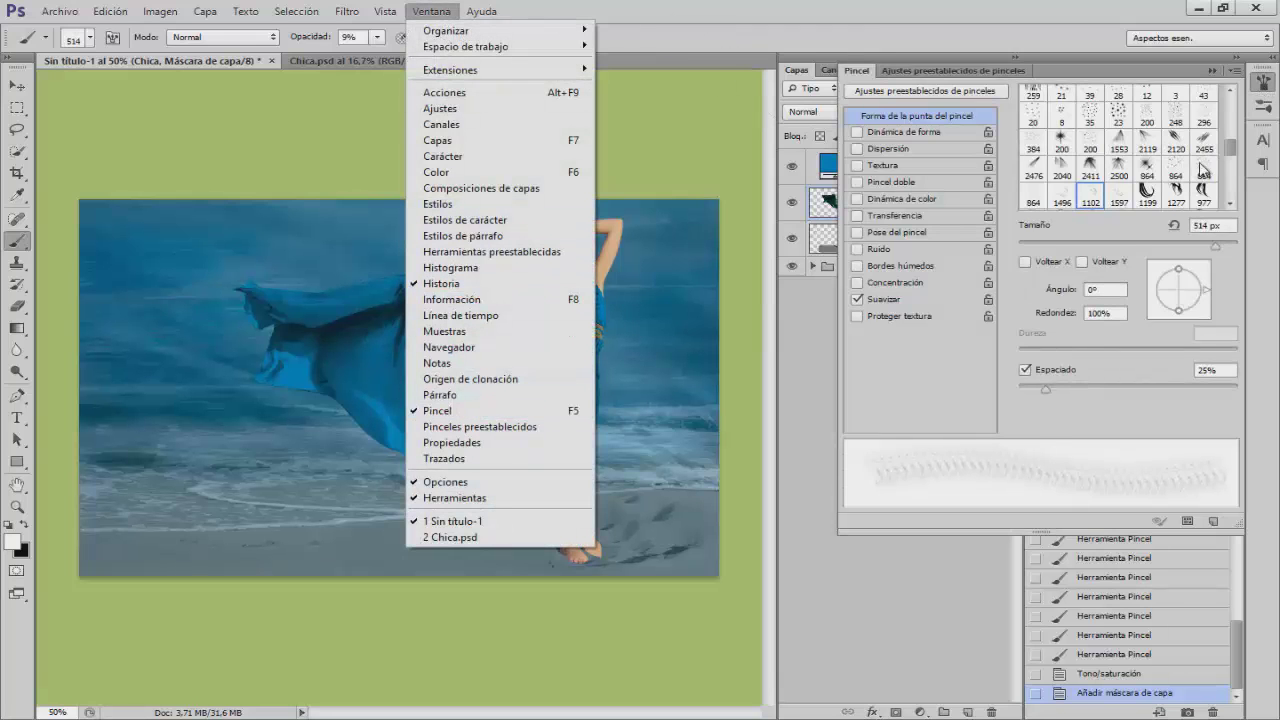
{"action": "left_click", "coordinate": [1210, 295]}
{"action": "mouse_move", "coordinate": [1210, 296]}
{"action": "left_mouse_down"}
{"action": "mouse_move", "coordinate": [1203, 315]}
{"action": "mouse_move", "coordinate": [1168, 317]}
{"action": "left_mouse_up"}
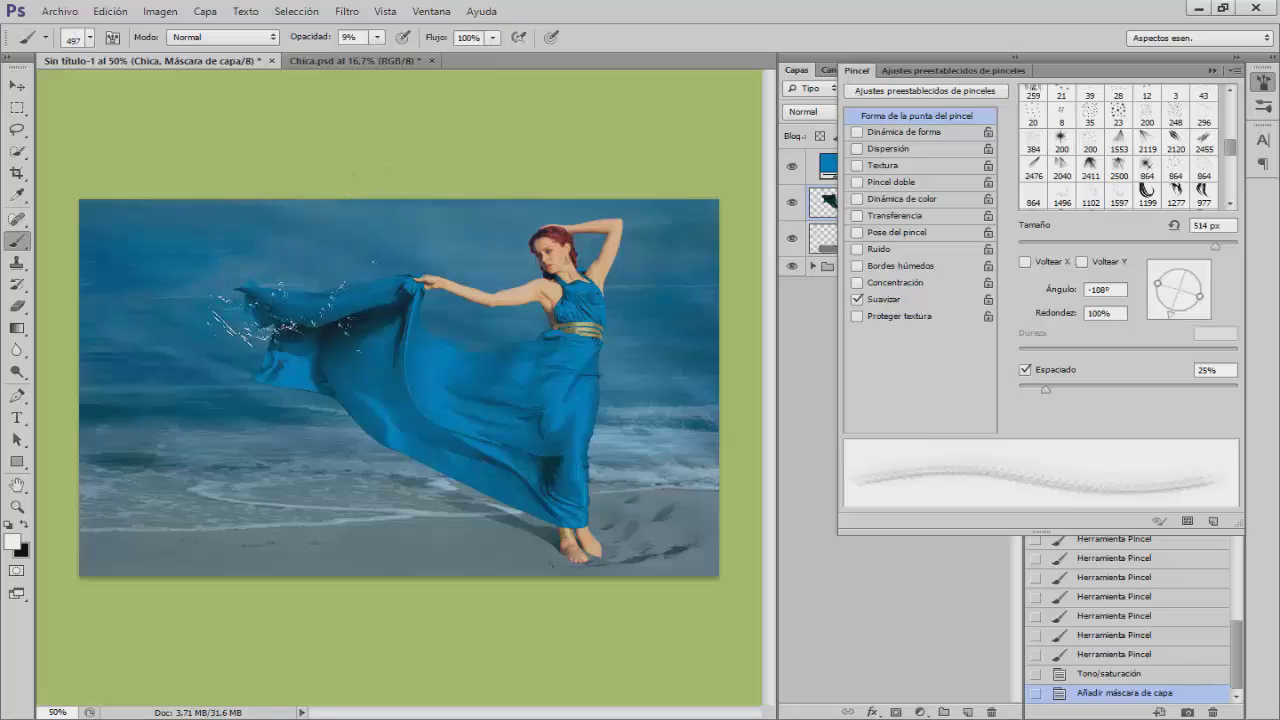
{"action": "mouse_move", "coordinate": [1166, 327]}
{"action": "left_mouse_down"}
{"action": "mouse_move", "coordinate": [1207, 287]}
{"action": "mouse_move", "coordinate": [1160, 272]}
{"action": "mouse_move", "coordinate": [1130, 316]}
{"action": "left_mouse_up"}
{"action": "left_click_drag", "start_coordinate": [330, 301], "coordinate": [216, 301]}
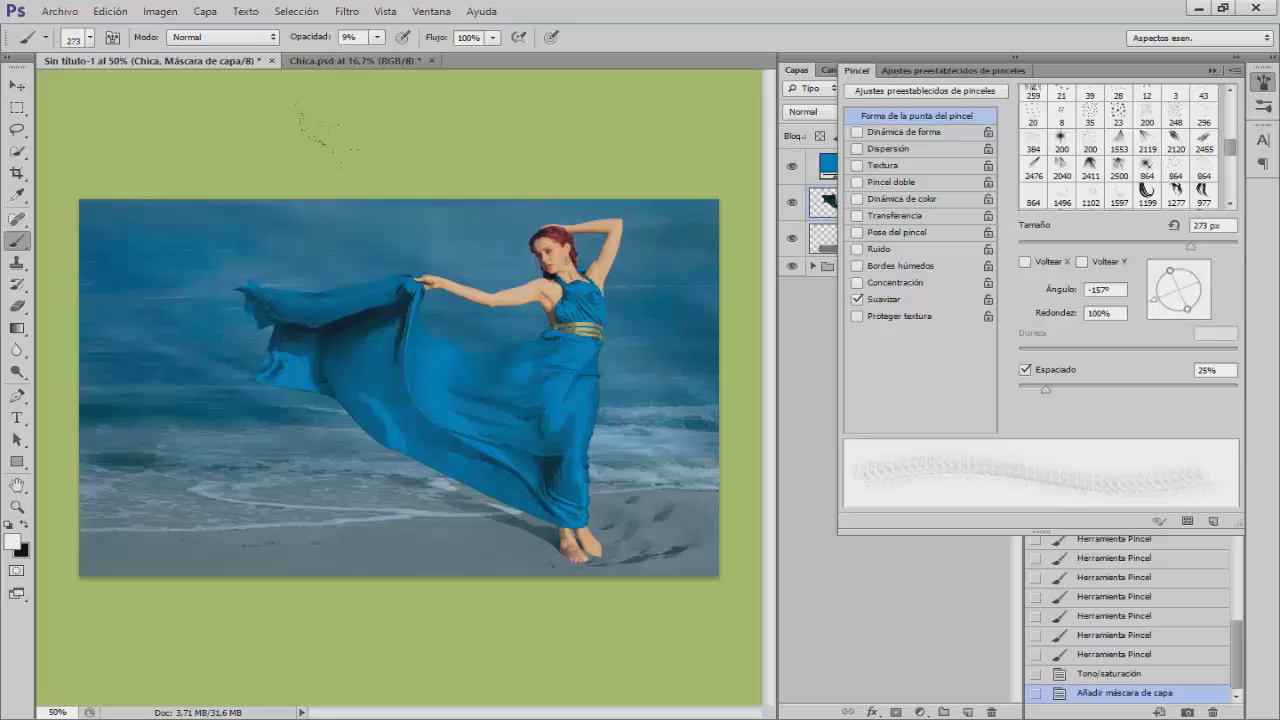
{"action": "left_click_drag", "start_coordinate": [310, 38], "coordinate": [317, 39]}
{"action": "left_click", "coordinate": [1262, 82]}
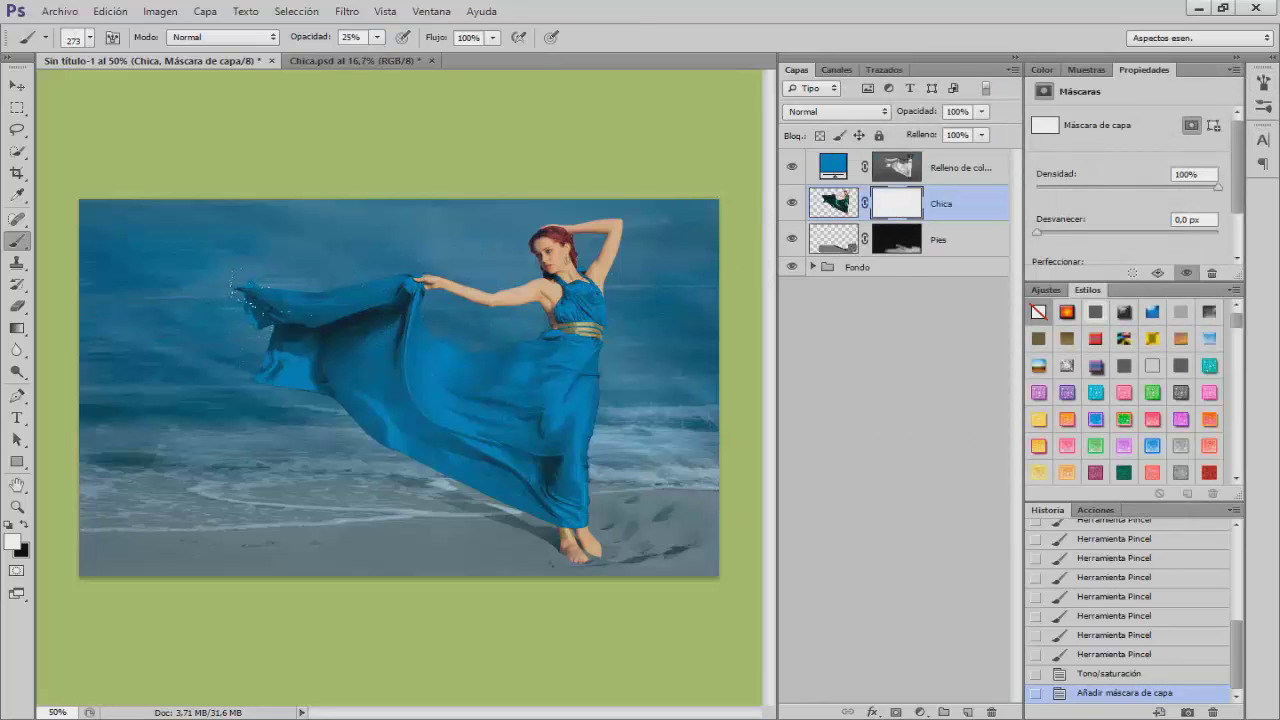
Paint black on the Chica layer mask over the flying end of the dress with the splatter brush at 25% opacity.
{"action": "key", "text": "x"}
{"action": "left_click_drag", "start_coordinate": [240, 265], "coordinate": [275, 310]}
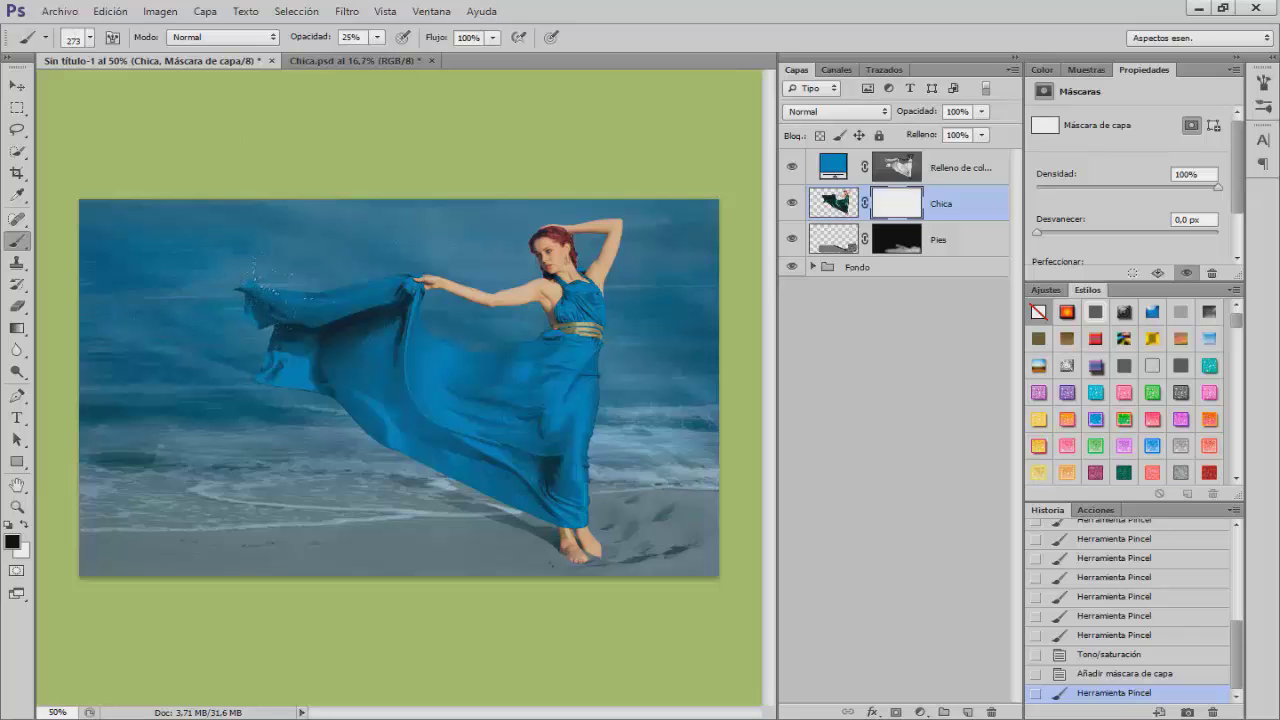
{"action": "left_click", "coordinate": [281, 316]}
{"action": "left_click", "coordinate": [281, 320]}
{"action": "left_click", "coordinate": [283, 325]}
{"action": "left_click", "coordinate": [285, 330]}
{"action": "left_click", "coordinate": [287, 335]}
{"action": "left_click", "coordinate": [288, 338]}
{"action": "left_click", "coordinate": [289, 340]}
{"action": "left_click", "coordinate": [290, 335]}
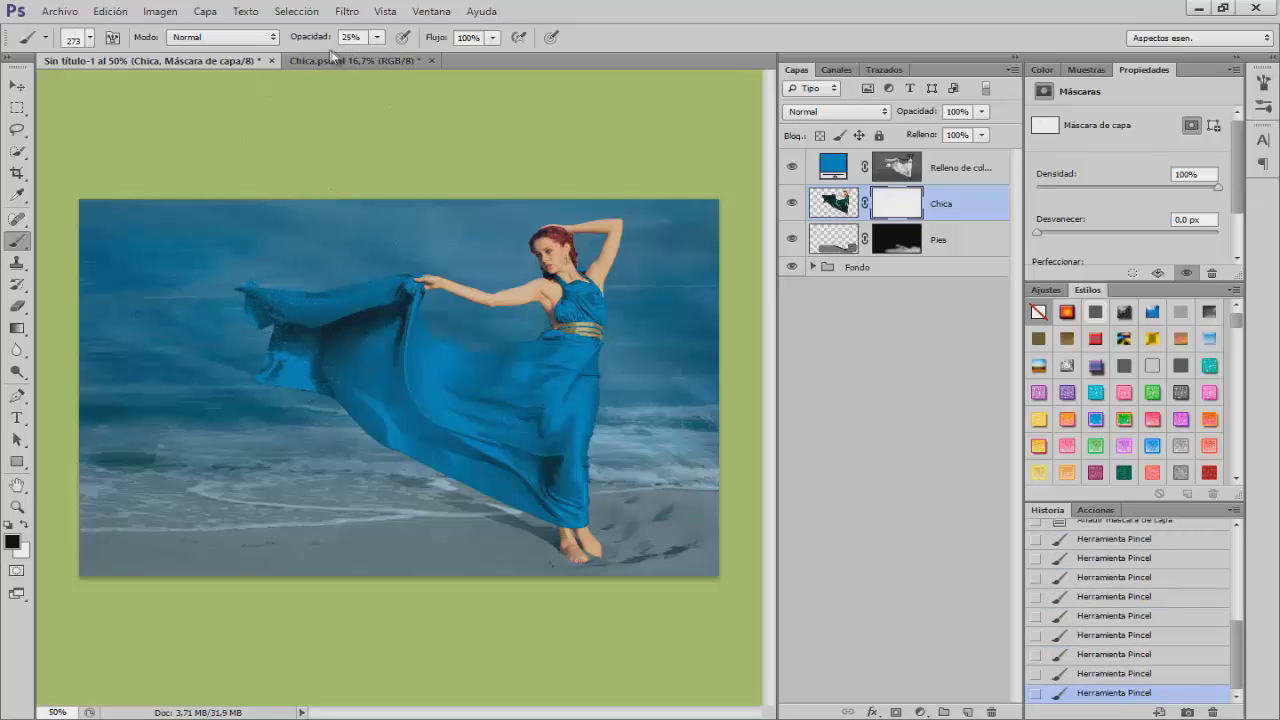
Break up the dress's flying end further on the Chica mask at 45% and 81% brush opacity, and hide the color fill layer.
{"action": "left_click_drag", "start_coordinate": [315, 37], "coordinate": [335, 37]}
{"action": "left_click", "coordinate": [252, 295]}
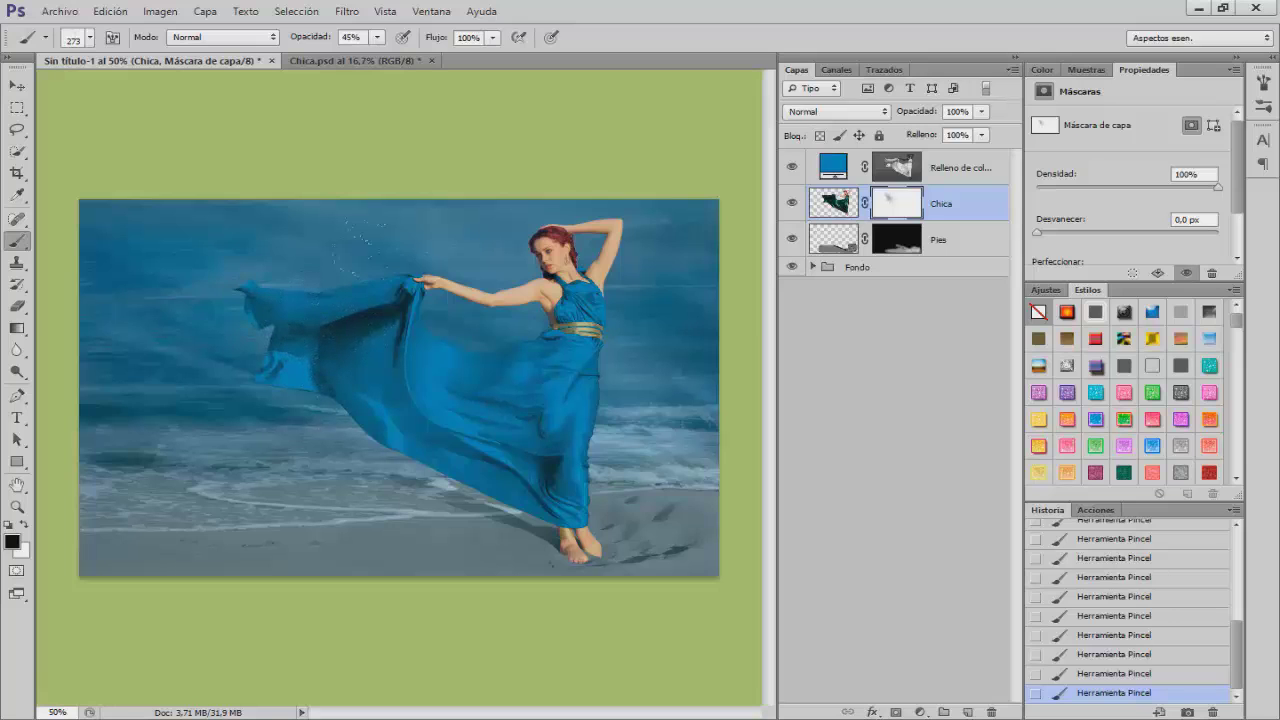
{"action": "left_click", "coordinate": [350, 37]}
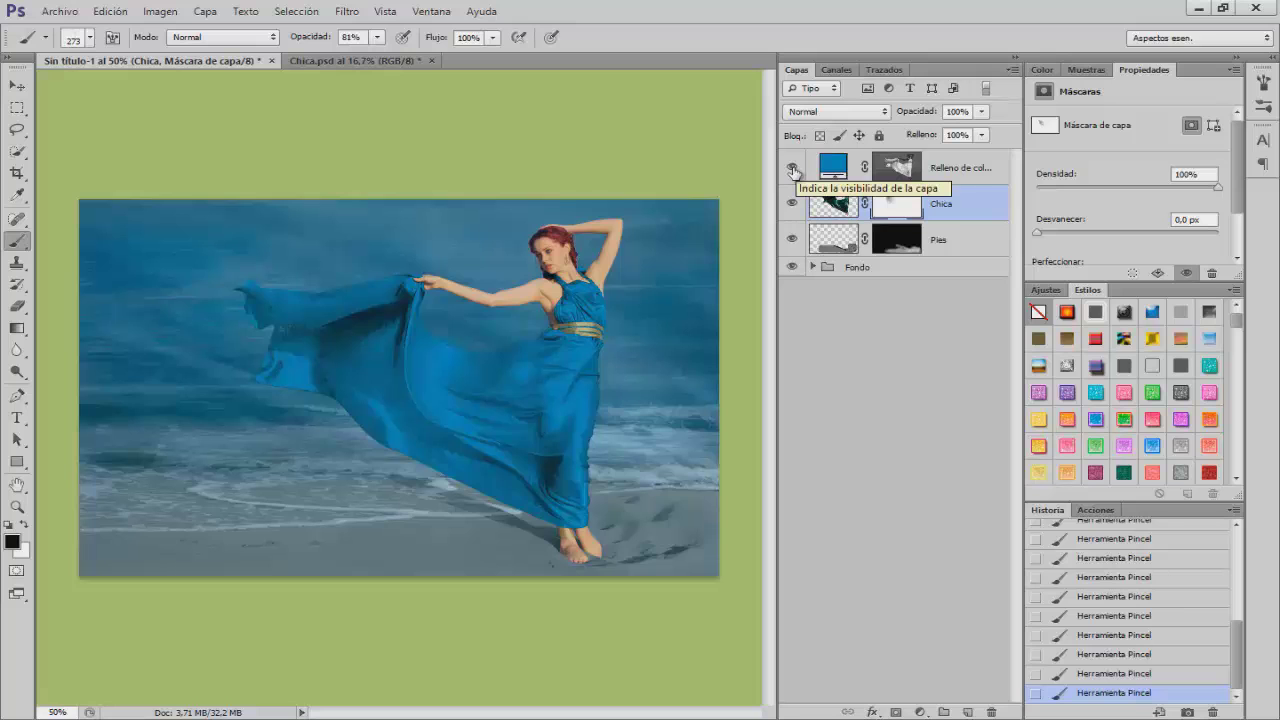
{"action": "left_click", "coordinate": [792, 168]}
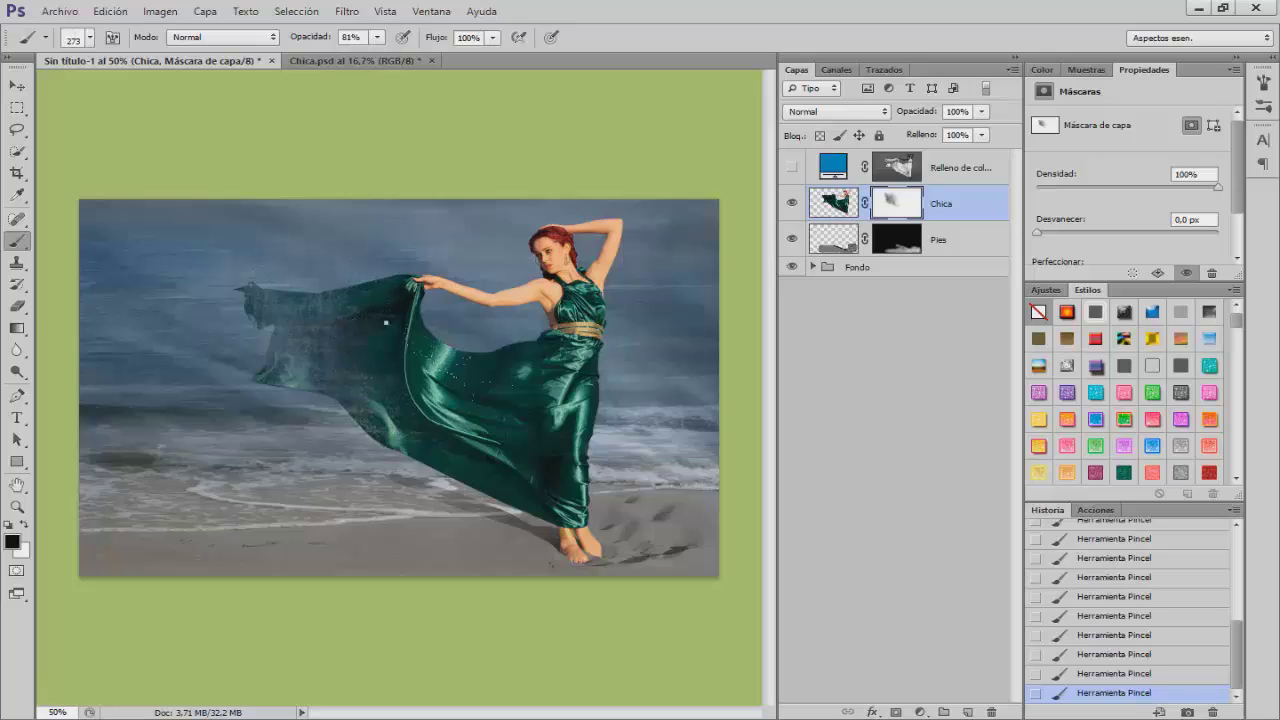
Paint black on the Chica mask over the flying cloth with the splatter tip labelled 1496, rotated to 35° and enlarged to 313 px.
{"action": "right_click", "coordinate": [386, 322]}
{"action": "left_click", "coordinate": [655, 515]}
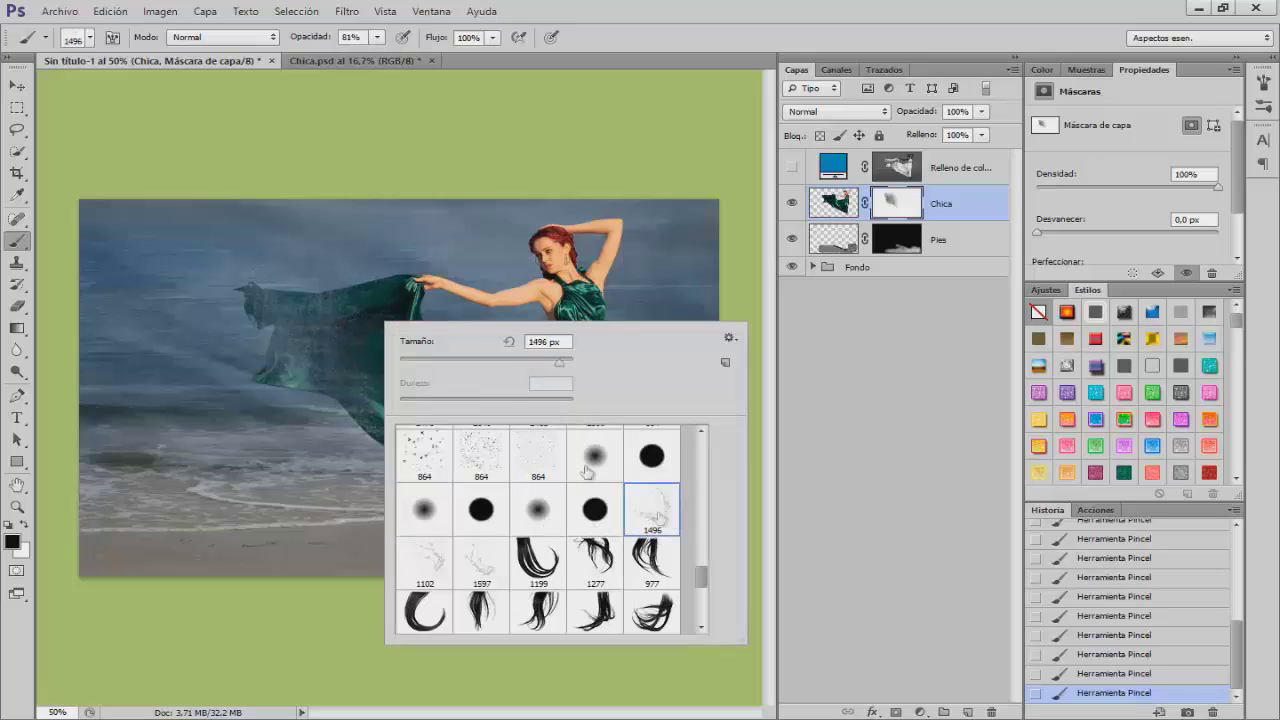
{"action": "left_click_drag", "start_coordinate": [559, 360], "coordinate": [440, 361]}
{"action": "left_click", "coordinate": [350, 340]}
{"action": "left_click_drag", "start_coordinate": [350, 340], "coordinate": [372, 330]}
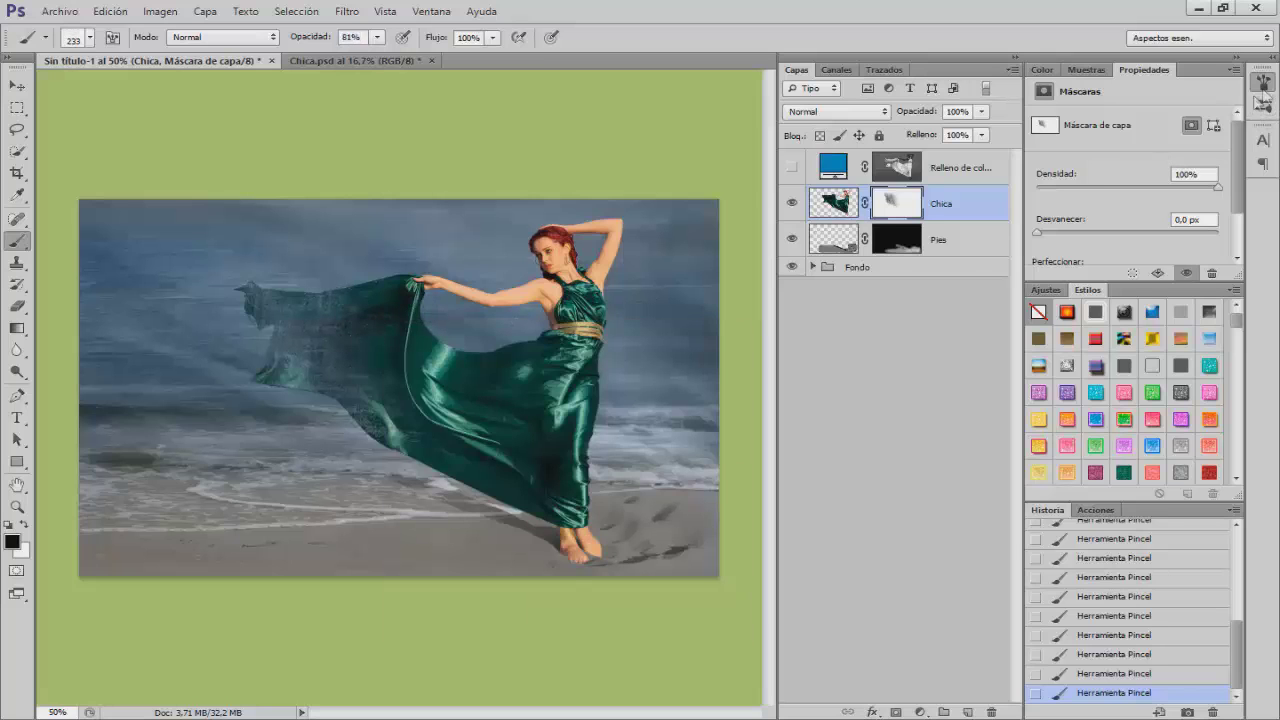
{"action": "left_click", "coordinate": [1263, 84]}
{"action": "left_click_drag", "start_coordinate": [1219, 300], "coordinate": [1200, 275]}
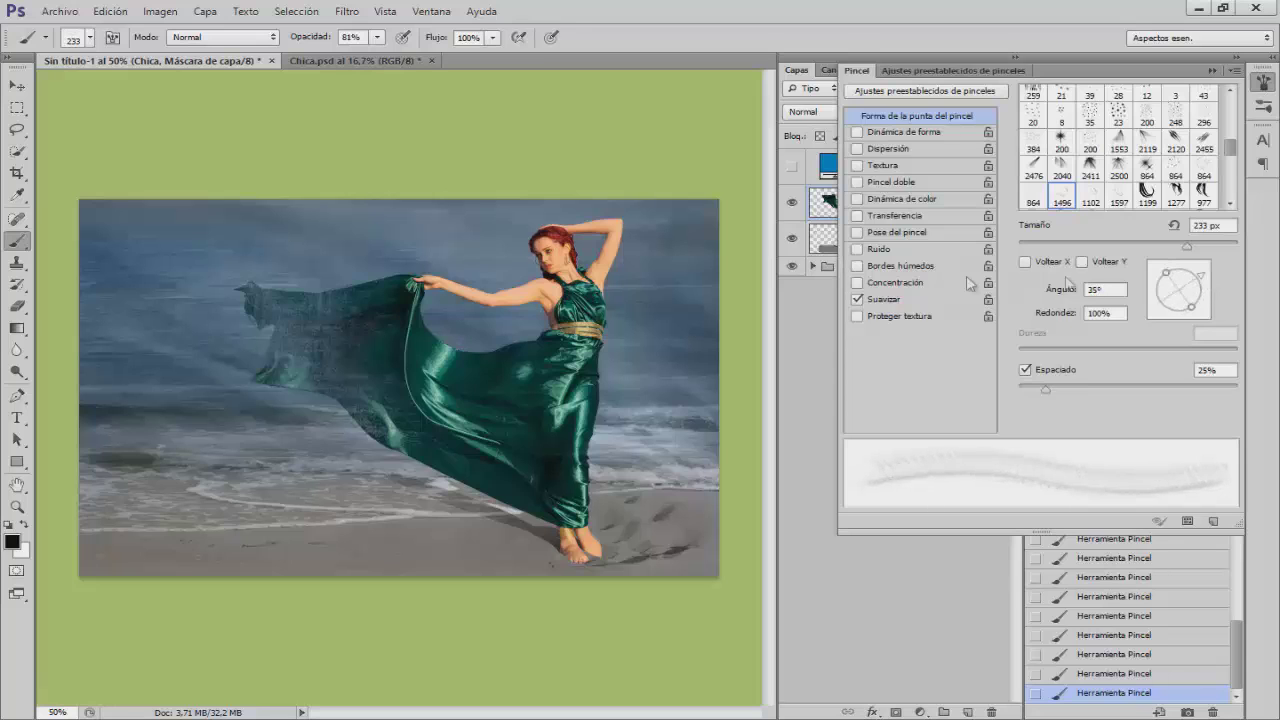
{"action": "left_click_drag", "start_coordinate": [312, 359], "coordinate": [334, 347]}
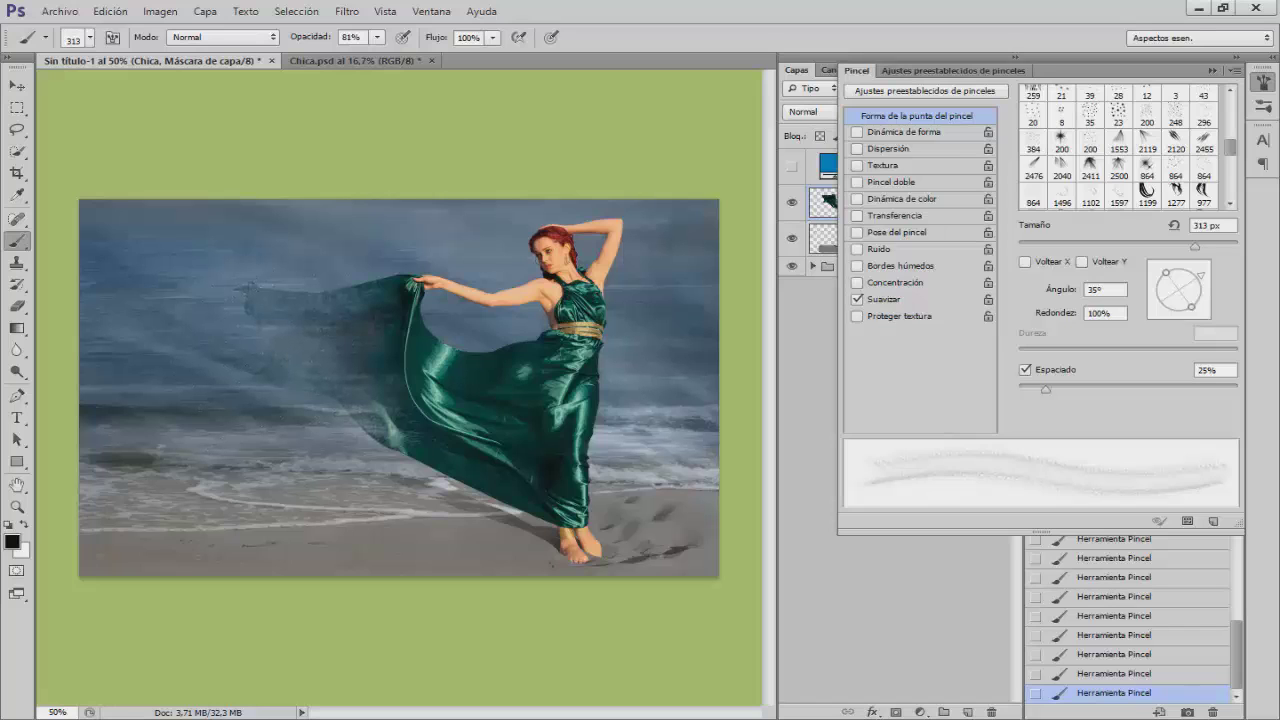
{"action": "left_click", "coordinate": [1264, 84]}
Dab black on the Chica mask over the remaining cloth end with a 223 px splatter brush, and show the color fill layer again.
{"action": "right_click", "coordinate": [308, 332]}
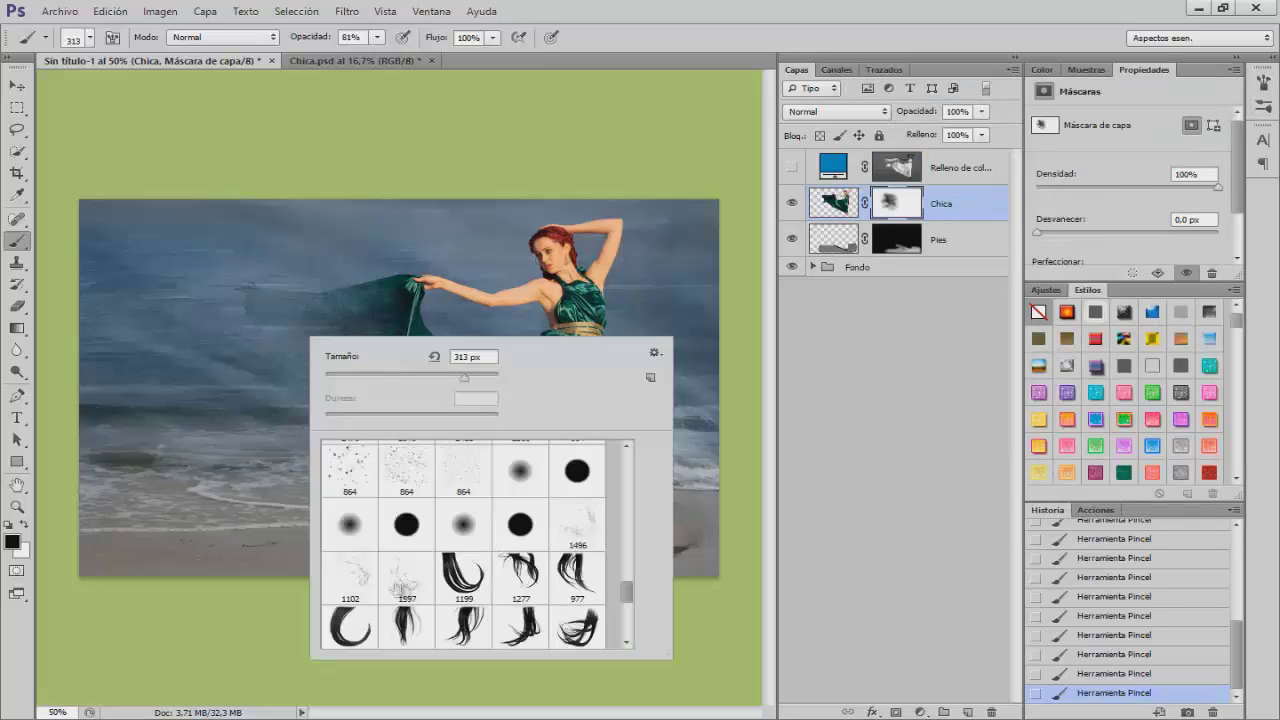
{"action": "left_click_drag", "start_coordinate": [404, 381], "coordinate": [394, 381]}
{"action": "key", "text": "Return"}
{"action": "left_click_drag", "start_coordinate": [267, 358], "coordinate": [263, 358]}
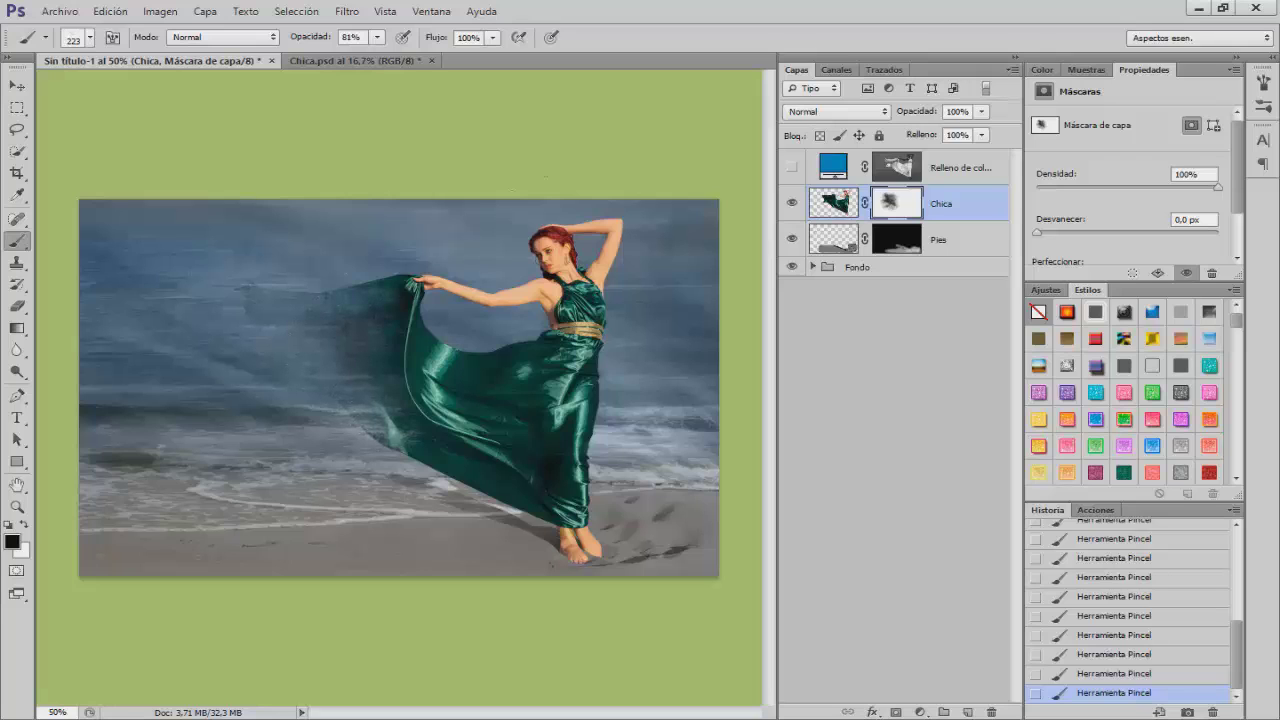
{"action": "left_click", "coordinate": [793, 168]}
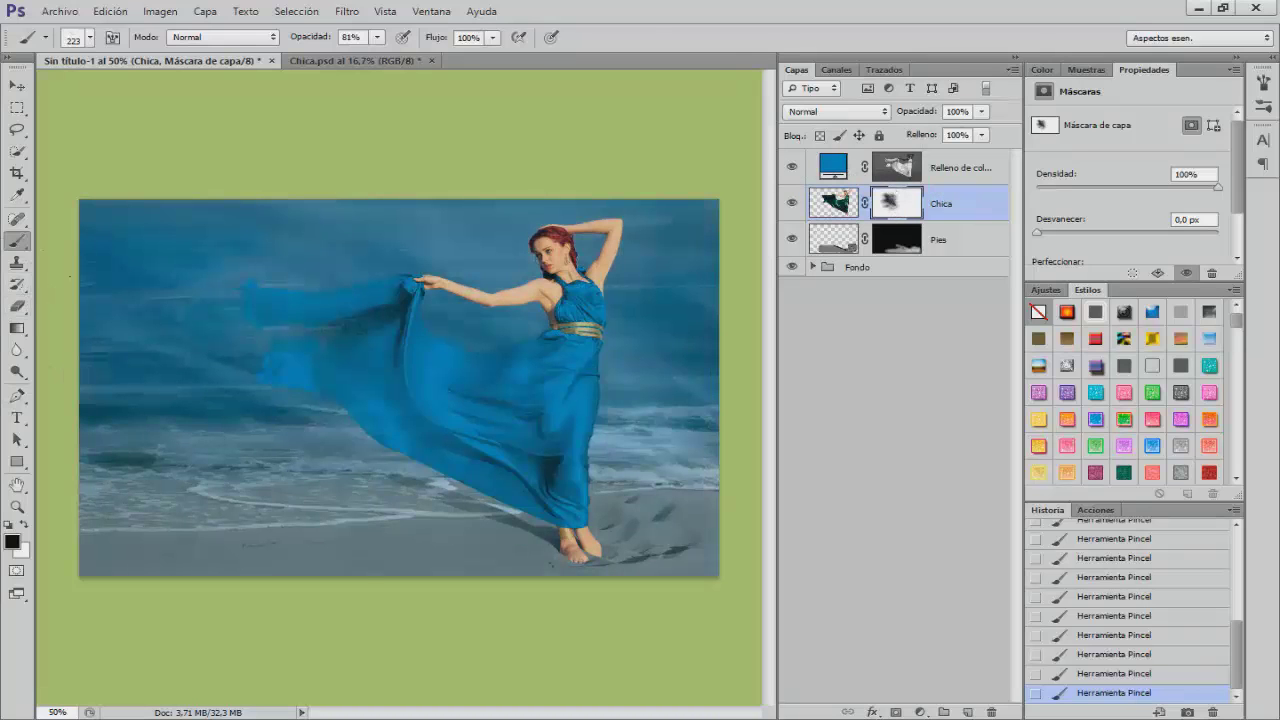
Switch to a soft round 95 px brush at 30% opacity, try it on the Chica mask's cloth end, and revert those strokes.
{"action": "right_click", "coordinate": [369, 321]}
{"action": "left_click_drag", "start_coordinate": [686, 577], "coordinate": [695, 432]}
{"action": "left_click", "coordinate": [409, 445]}
{"action": "left_click_drag", "start_coordinate": [251, 402], "coordinate": [267, 405]}
{"action": "left_click_drag", "start_coordinate": [302, 37], "coordinate": [270, 37]}
{"action": "left_click_drag", "start_coordinate": [275, 375], "coordinate": [240, 375]}
{"action": "scroll", "coordinate": [1088, 667], "scroll_direction": "up", "scroll_amount": 1}
{"action": "left_click", "coordinate": [1101, 637]}
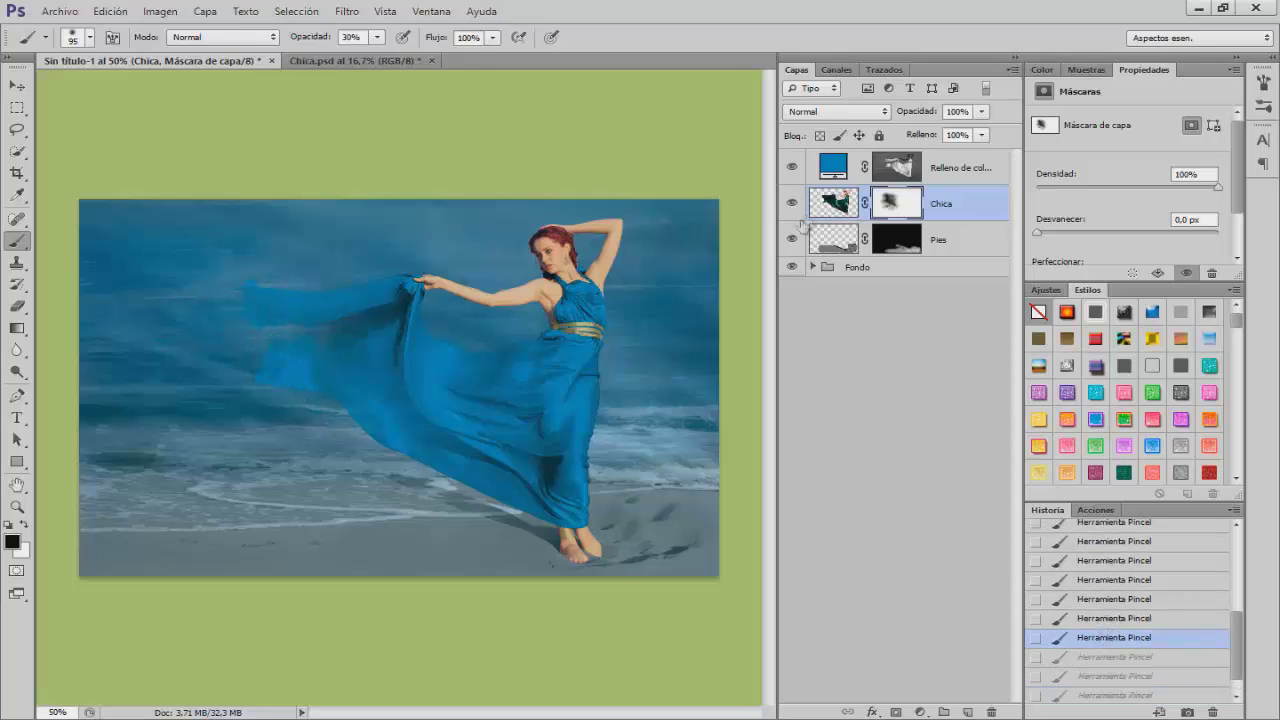
Paint black on the color fill's mask over the dissolved cloth end with a soft 199 px brush at 30% opacity.
{"action": "left_click", "coordinate": [896, 170]}
{"action": "mouse_move", "coordinate": [255, 313]}
{"action": "left_mouse_down"}
{"action": "mouse_move", "coordinate": [252, 300]}
{"action": "mouse_move", "coordinate": [295, 378]}
{"action": "left_mouse_up"}
{"action": "mouse_move", "coordinate": [255, 282]}
{"action": "left_mouse_down"}
{"action": "mouse_move", "coordinate": [277, 294]}
{"action": "mouse_move", "coordinate": [314, 374]}
{"action": "mouse_move", "coordinate": [330, 340]}
{"action": "mouse_move", "coordinate": [241, 287]}
{"action": "mouse_move", "coordinate": [370, 325]}
{"action": "left_mouse_up"}
Paint white at 9% opacity on the color fill's mask over the dissolved cloth, and toggle the fill's visibility to compare.
{"action": "key", "text": "x"}
{"action": "key", "text": "0"}
{"action": "key", "text": "9"}
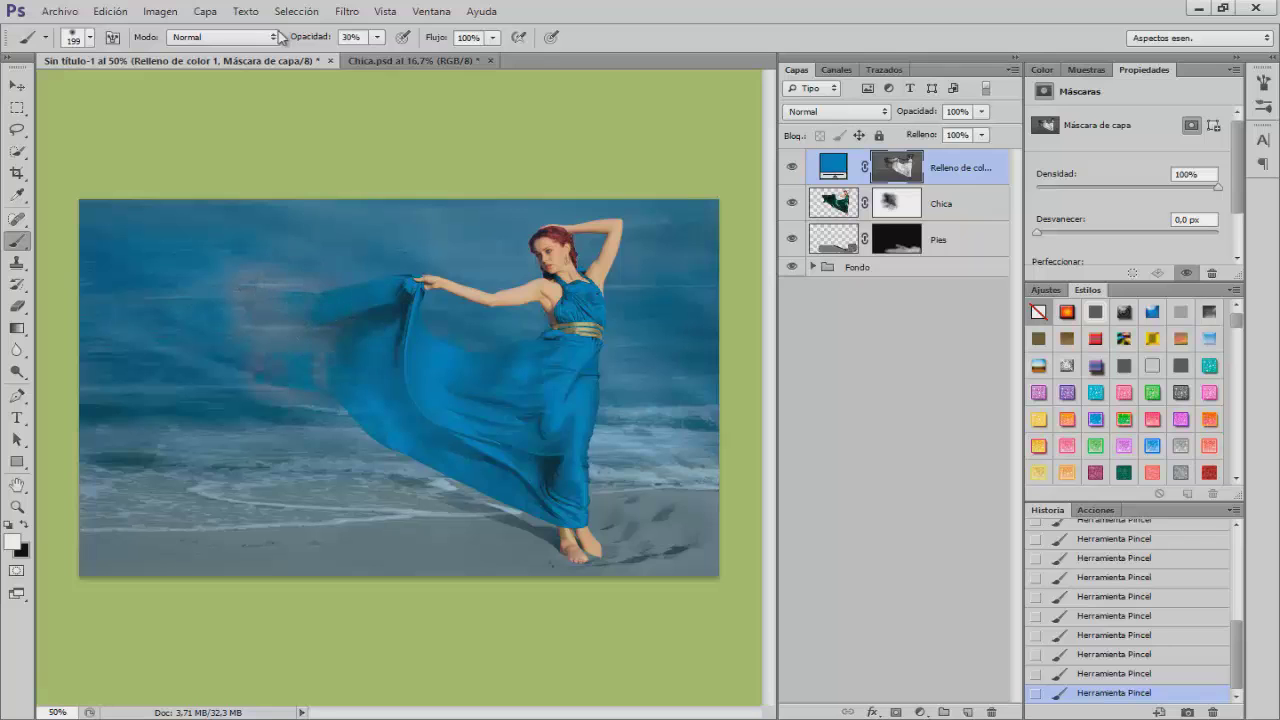
{"action": "mouse_move", "coordinate": [323, 277]}
{"action": "left_mouse_down"}
{"action": "mouse_move", "coordinate": [258, 286]}
{"action": "mouse_move", "coordinate": [279, 302]}
{"action": "mouse_move", "coordinate": [292, 402]}
{"action": "left_mouse_up"}
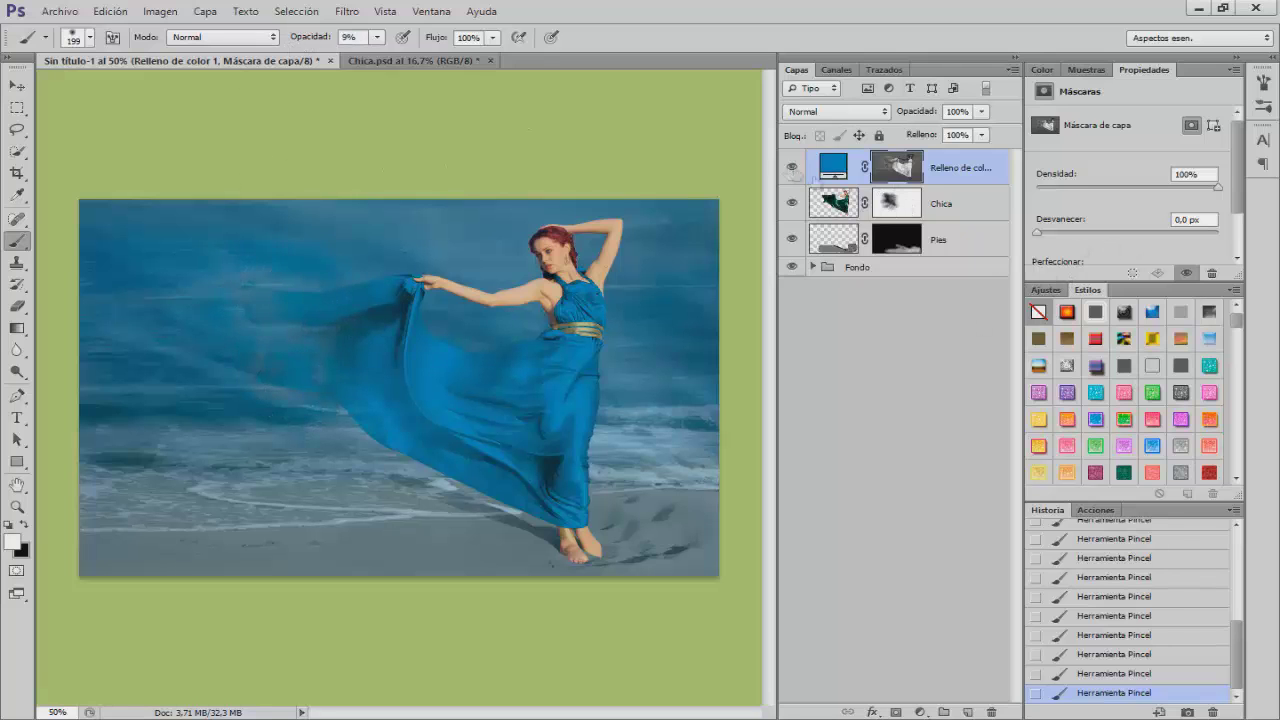
{"action": "left_click", "coordinate": [792, 167]}
{"action": "left_click", "coordinate": [792, 167]}
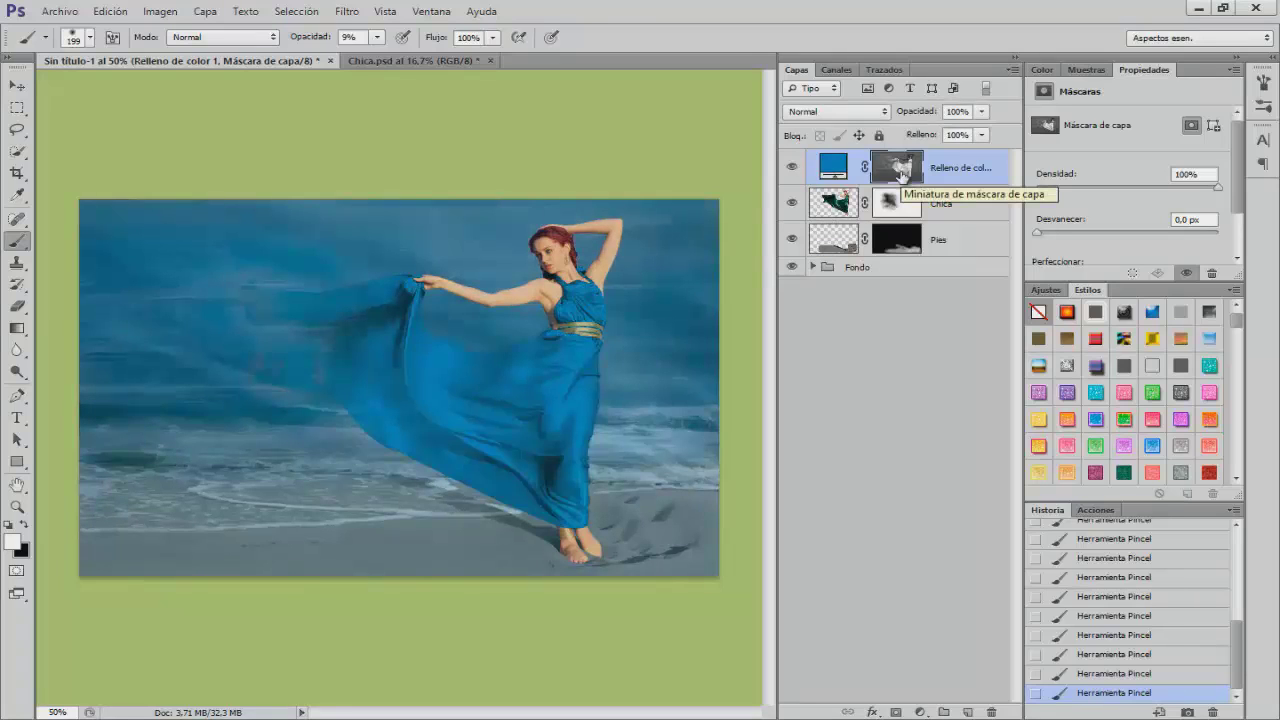
Add a new empty layer above the blue color fill and give it a green label.
{"action": "left_click", "coordinate": [958, 170]}
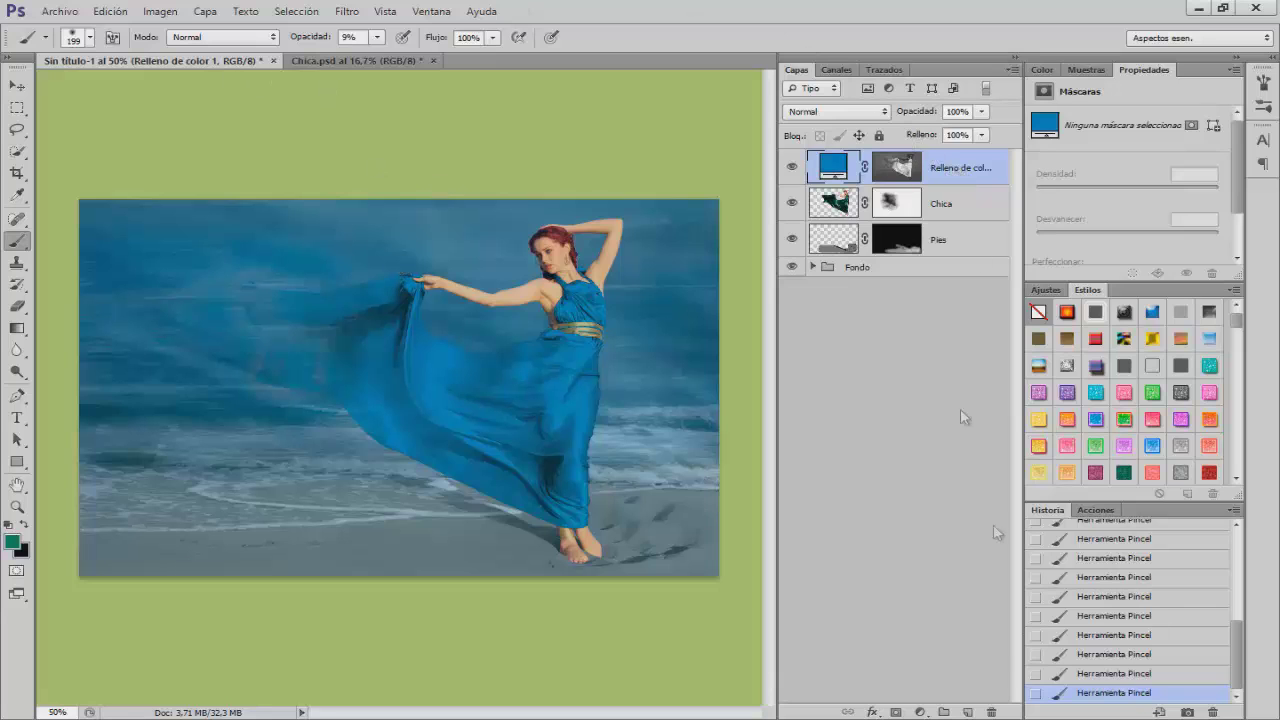
{"action": "left_click", "coordinate": [968, 711]}
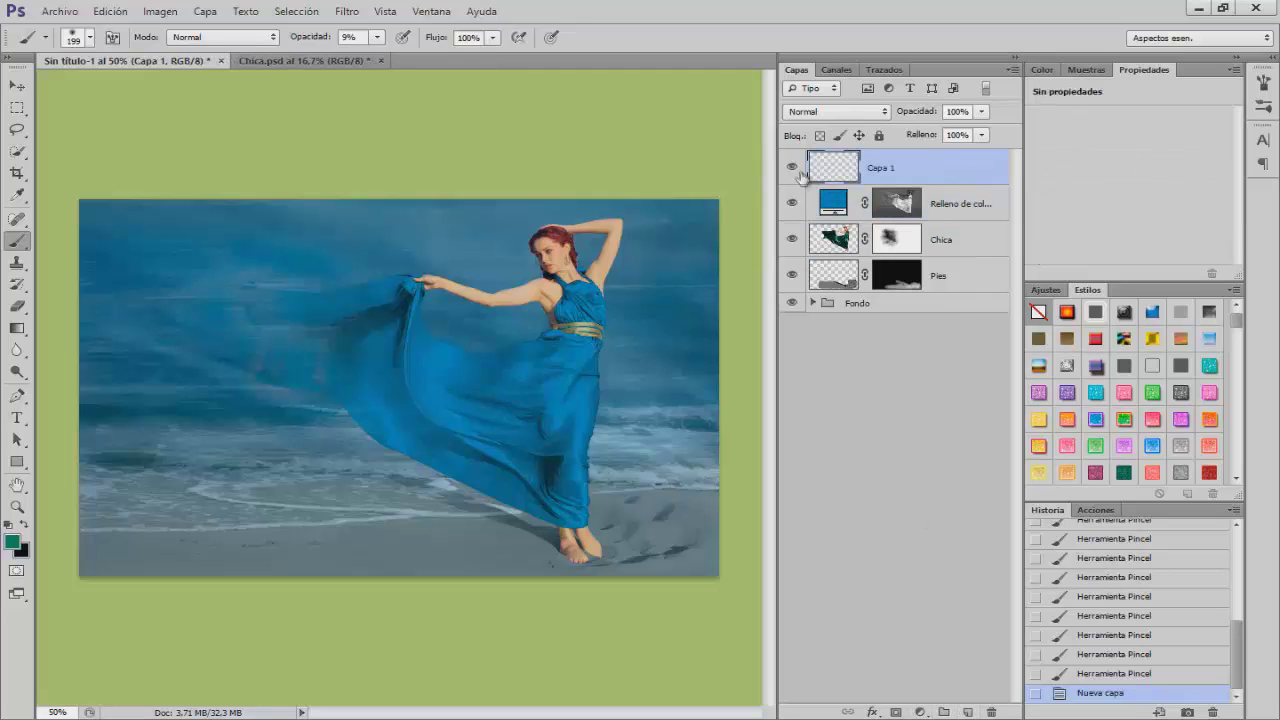
{"action": "right_click", "coordinate": [789, 180]}
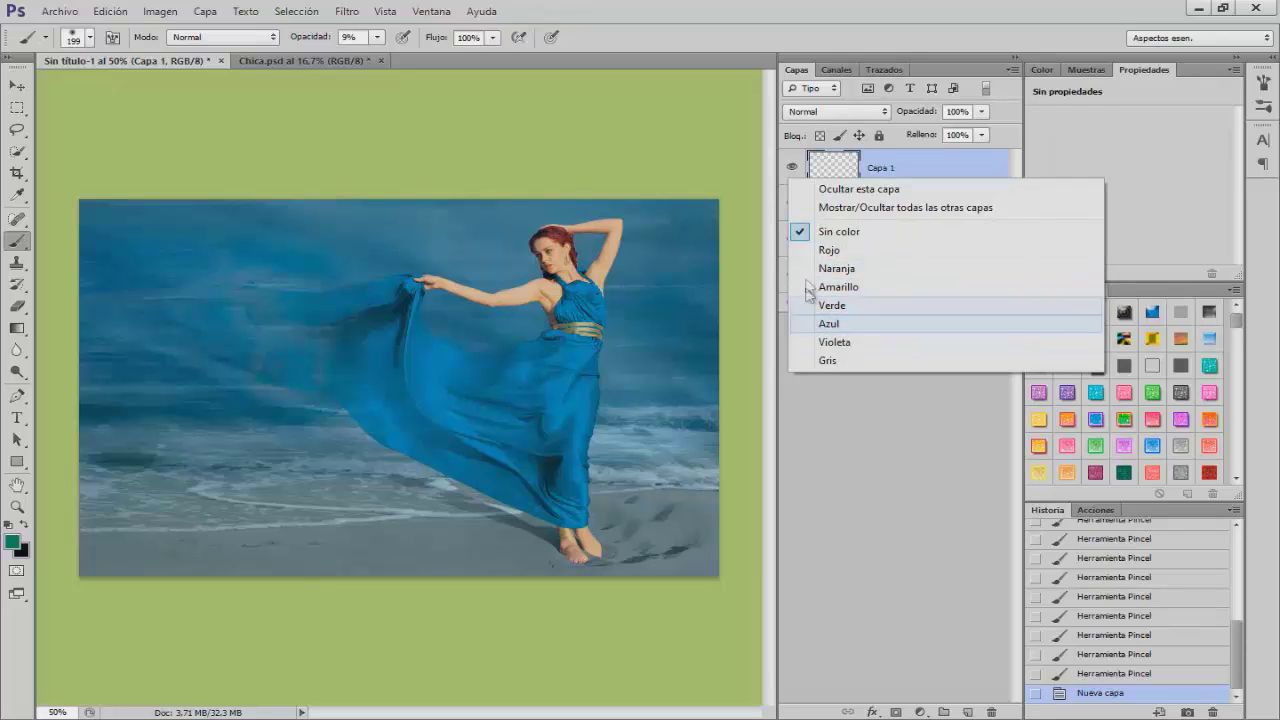
{"action": "left_click", "coordinate": [803, 305]}
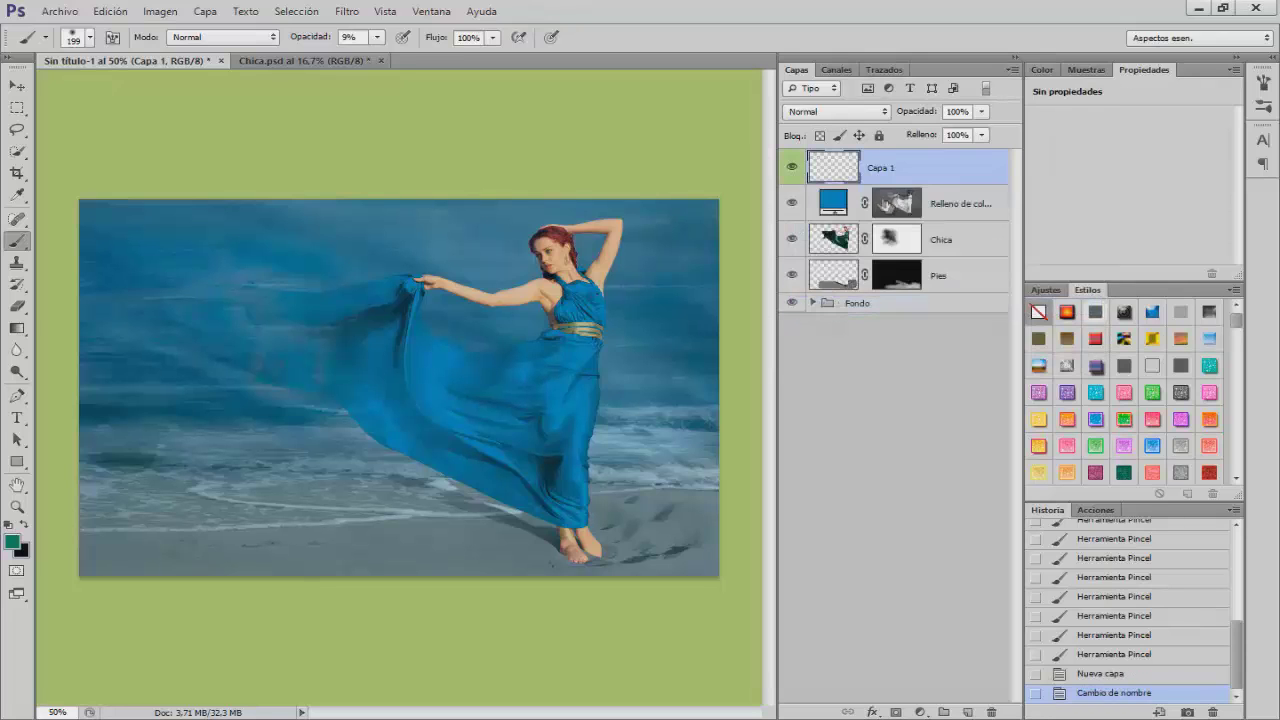
Group the new layer, name the group Salpicaduras, and select the empty layer inside it.
{"action": "key", "text": "ctrl+g"}
{"action": "double_click", "coordinate": [862, 159]}
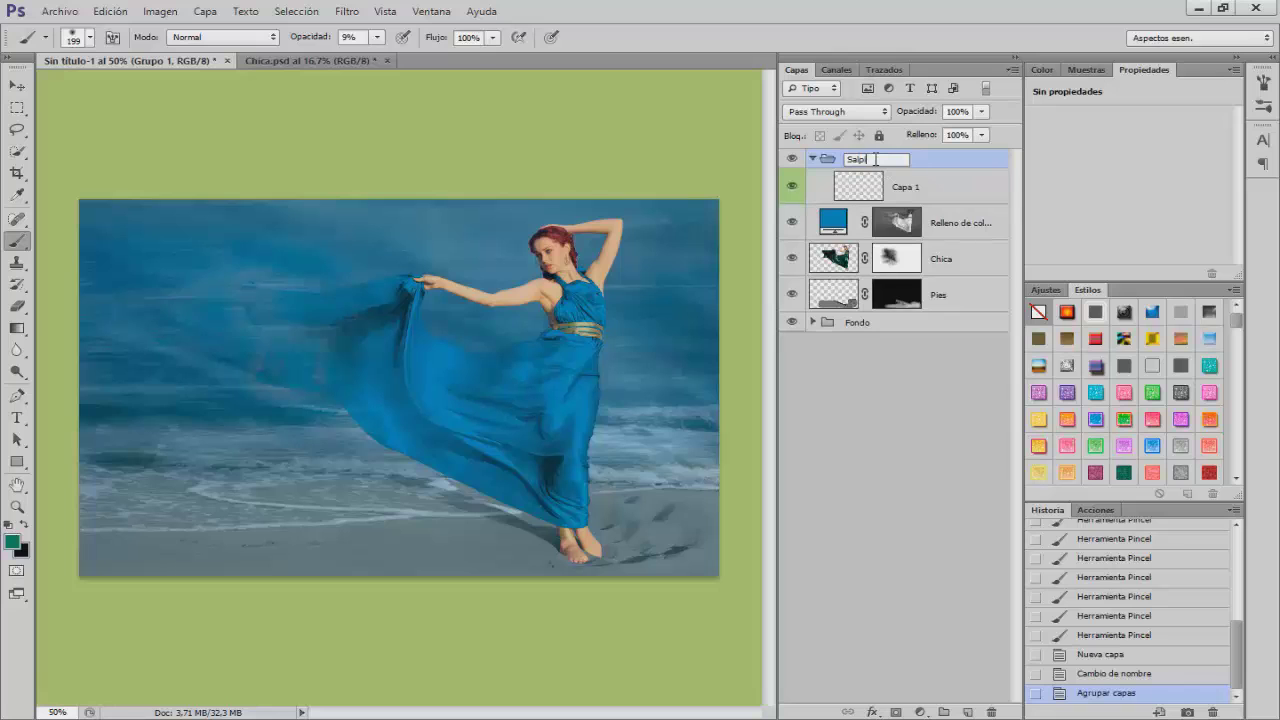
{"action": "key", "text": "Return"}
{"action": "left_click", "coordinate": [896, 188]}
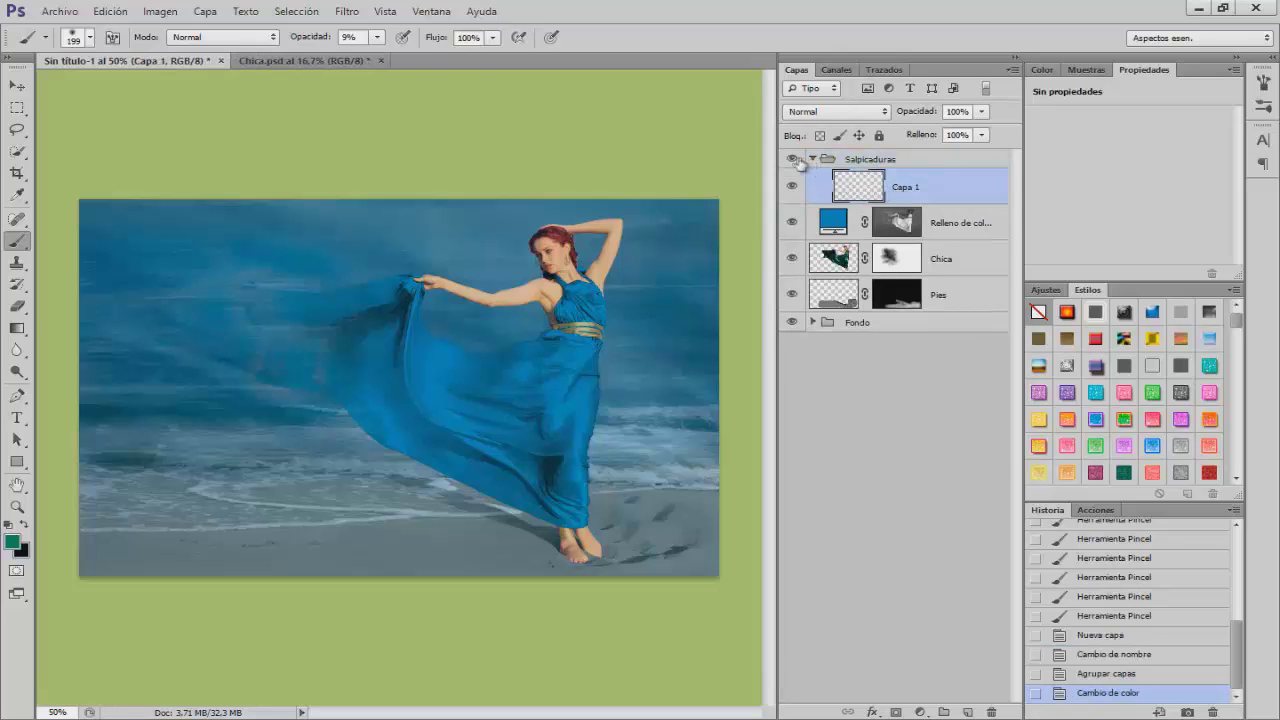
{"action": "left_click", "coordinate": [808, 160]}
{"action": "left_click", "coordinate": [812, 159]}
{"action": "left_click", "coordinate": [905, 187]}
Set up a white brush with the splatter tip labelled 1102, sized 742 px, at 100% opacity.
{"action": "left_click", "coordinate": [25, 524]}
{"action": "right_click", "coordinate": [240, 340]}
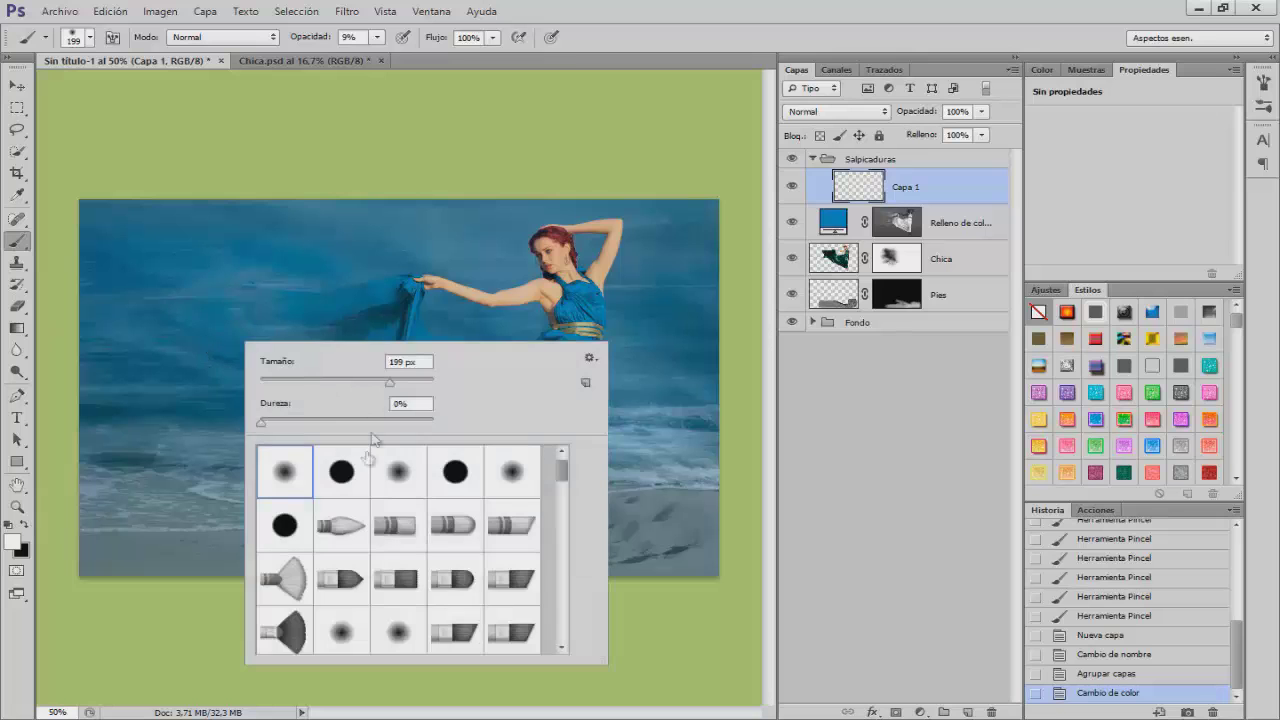
{"action": "left_click_drag", "start_coordinate": [565, 493], "coordinate": [561, 598]}
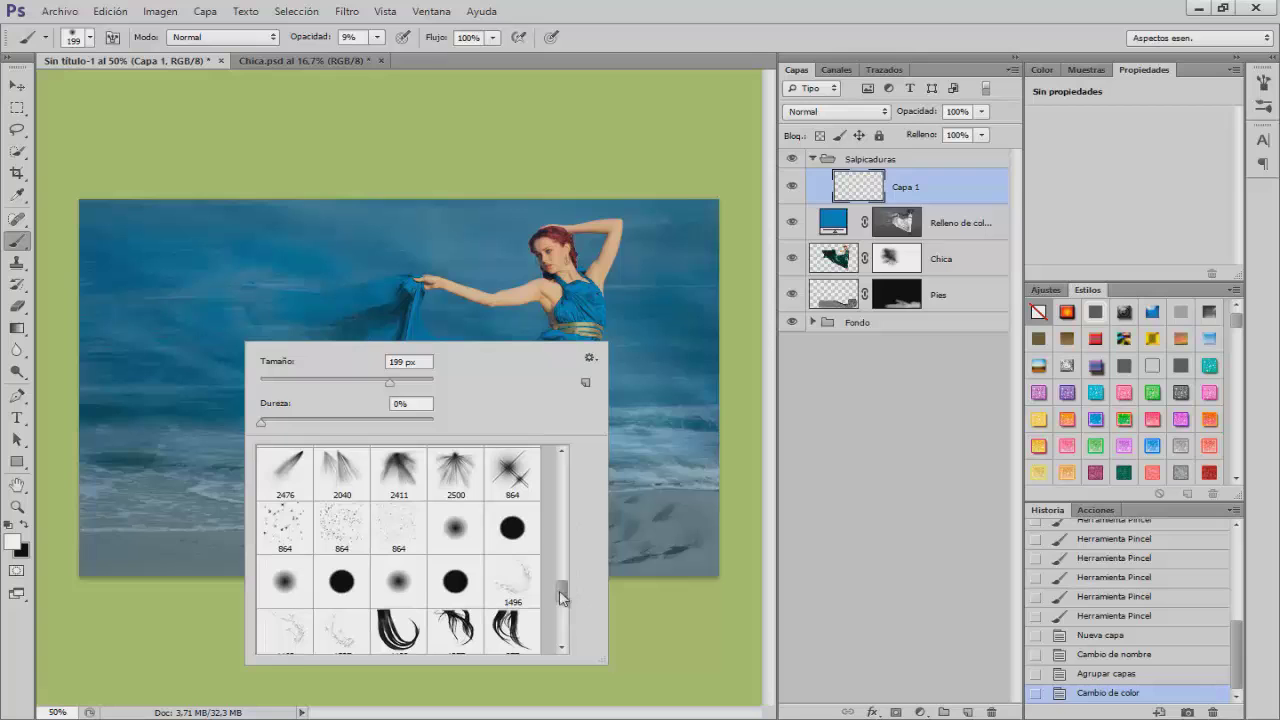
{"action": "left_click", "coordinate": [297, 643]}
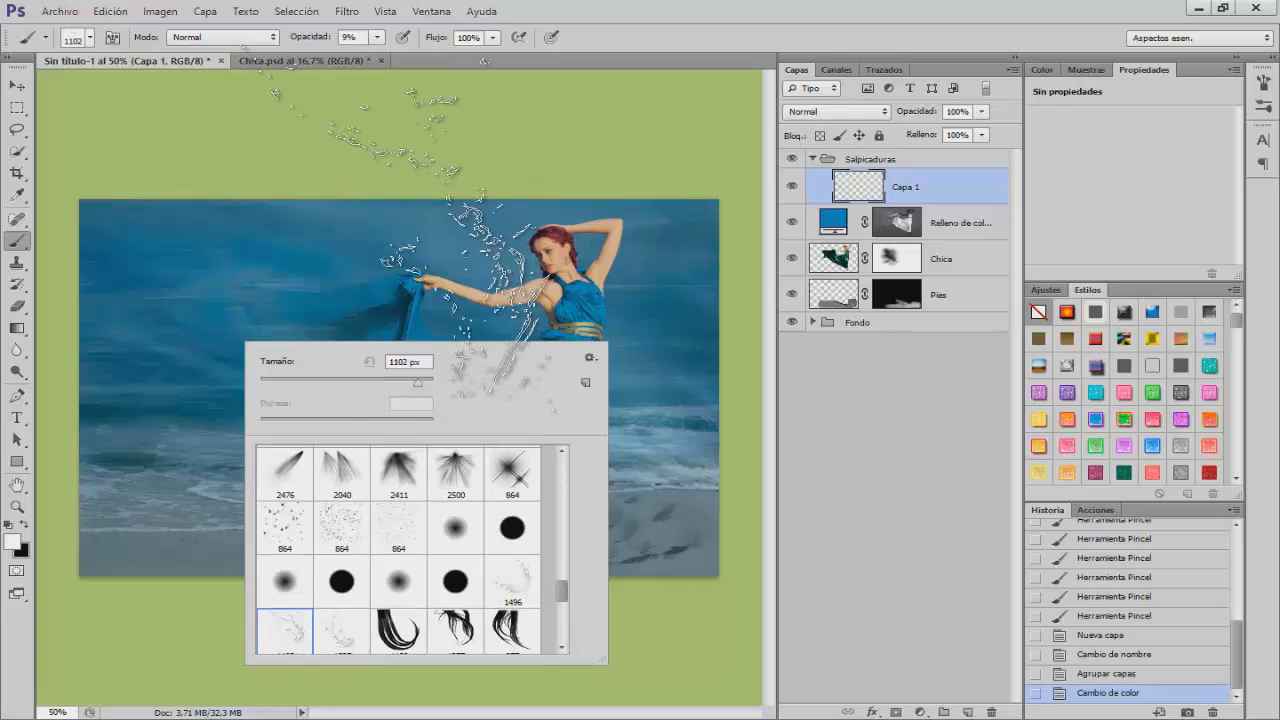
{"action": "right_click", "coordinate": [231, 316], "text": "alt"}
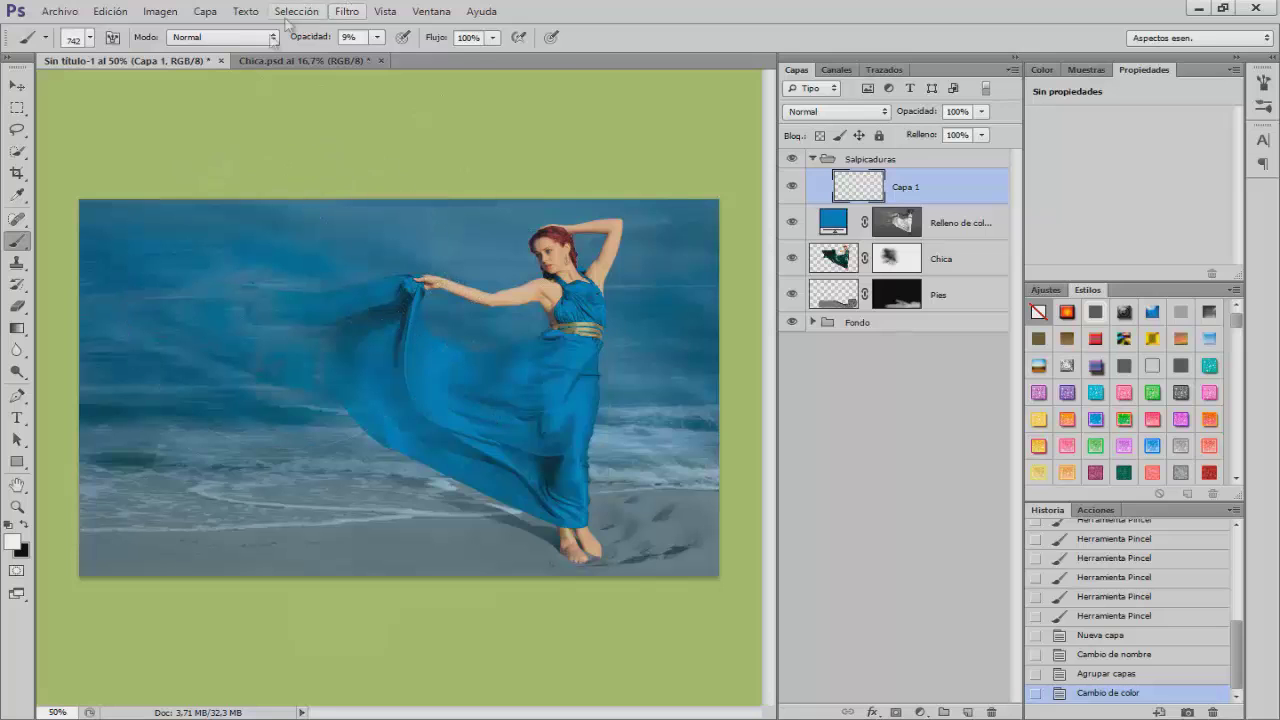
{"action": "left_click", "coordinate": [312, 37]}
{"action": "key", "text": "Return"}
{"action": "key", "text": "ctrl+plus"}
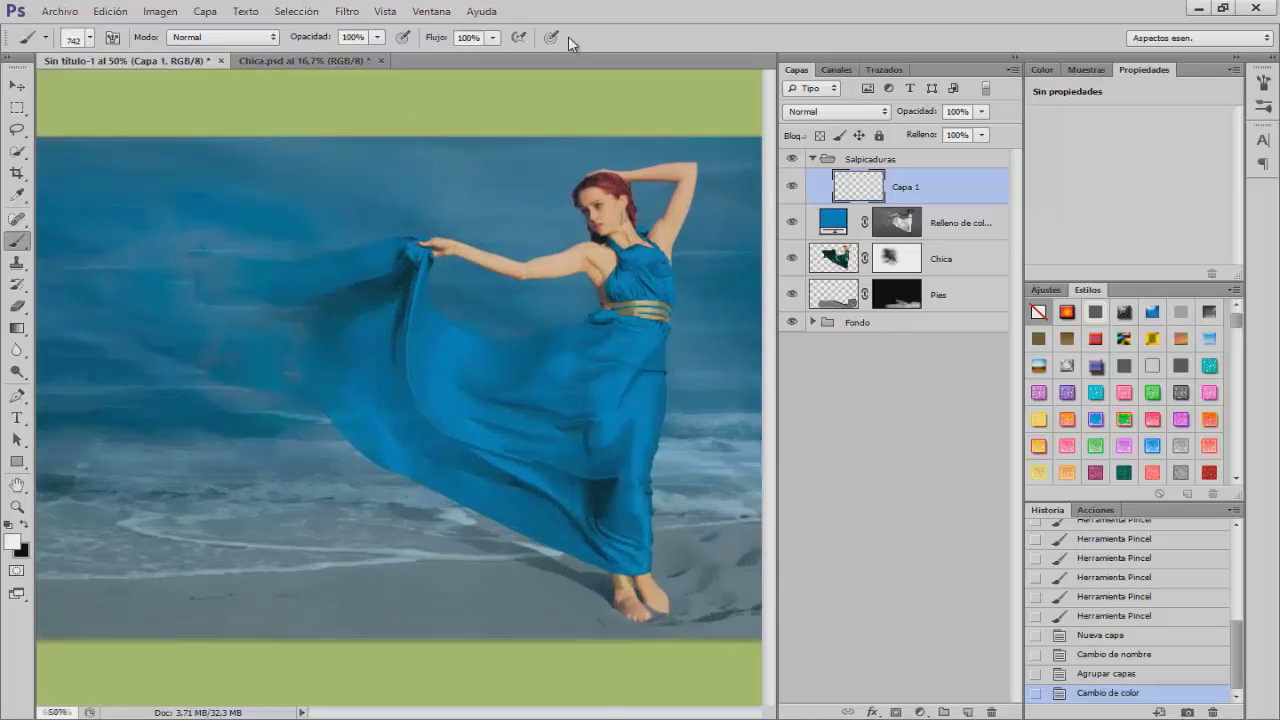
Resize the splatter brush to about 249 px, rotate its tip to 19°, and stamp white splashes on the dress's central folds.
{"action": "right_click", "coordinate": [220, 358], "text": "alt"}
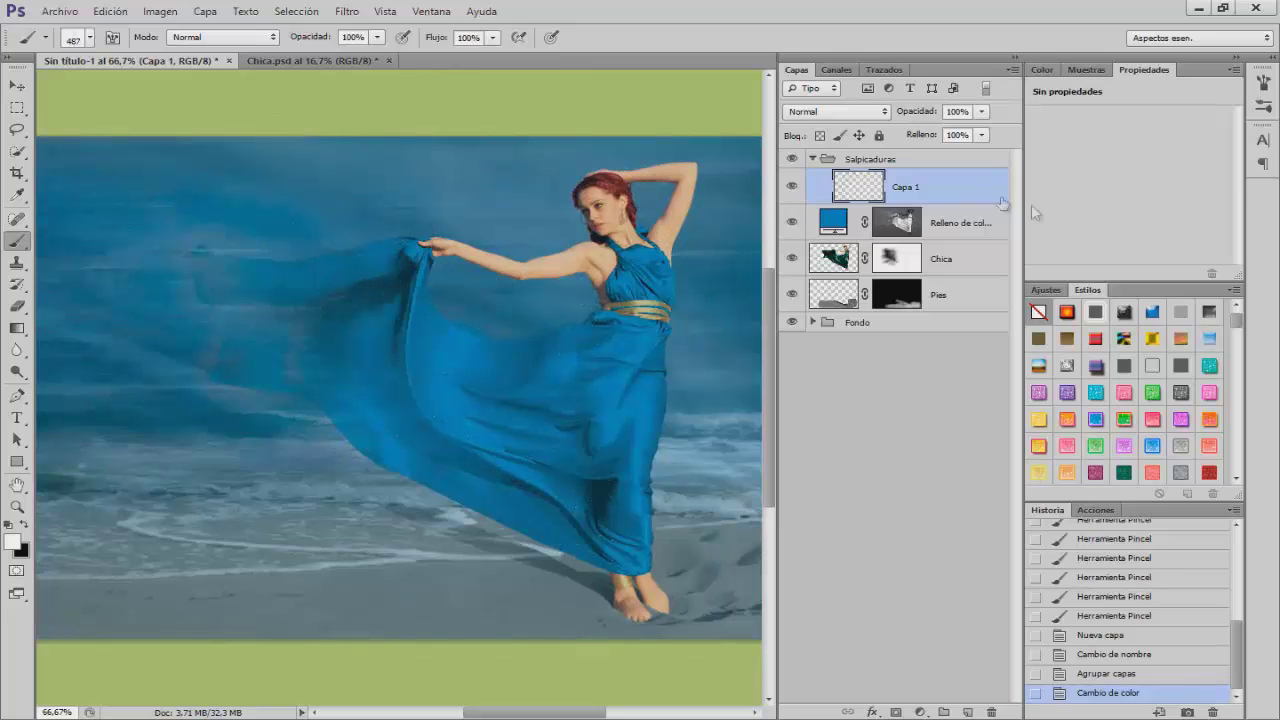
{"action": "left_click", "coordinate": [1263, 84]}
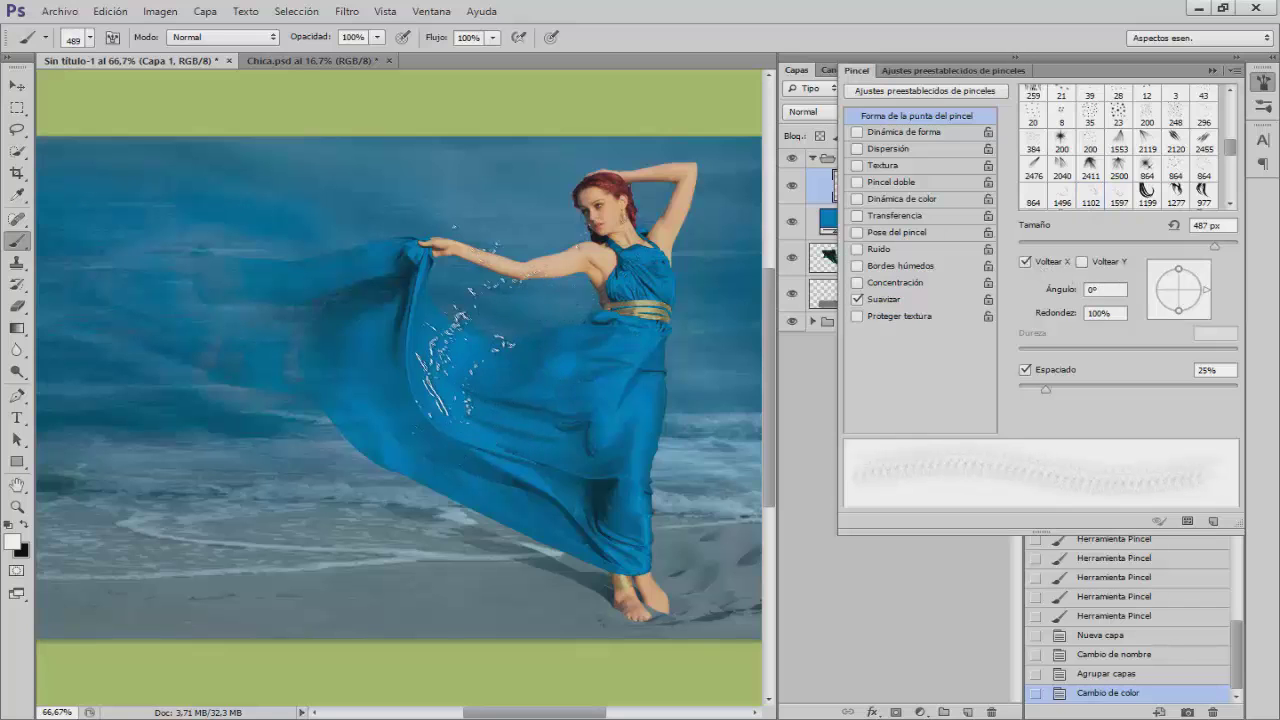
{"action": "mouse_move", "coordinate": [500, 365]}
{"action": "left_mouse_down"}
{"action": "mouse_move", "coordinate": [400, 365]}
{"action": "mouse_move", "coordinate": [465, 368]}
{"action": "mouse_move", "coordinate": [440, 372]}
{"action": "left_mouse_up"}
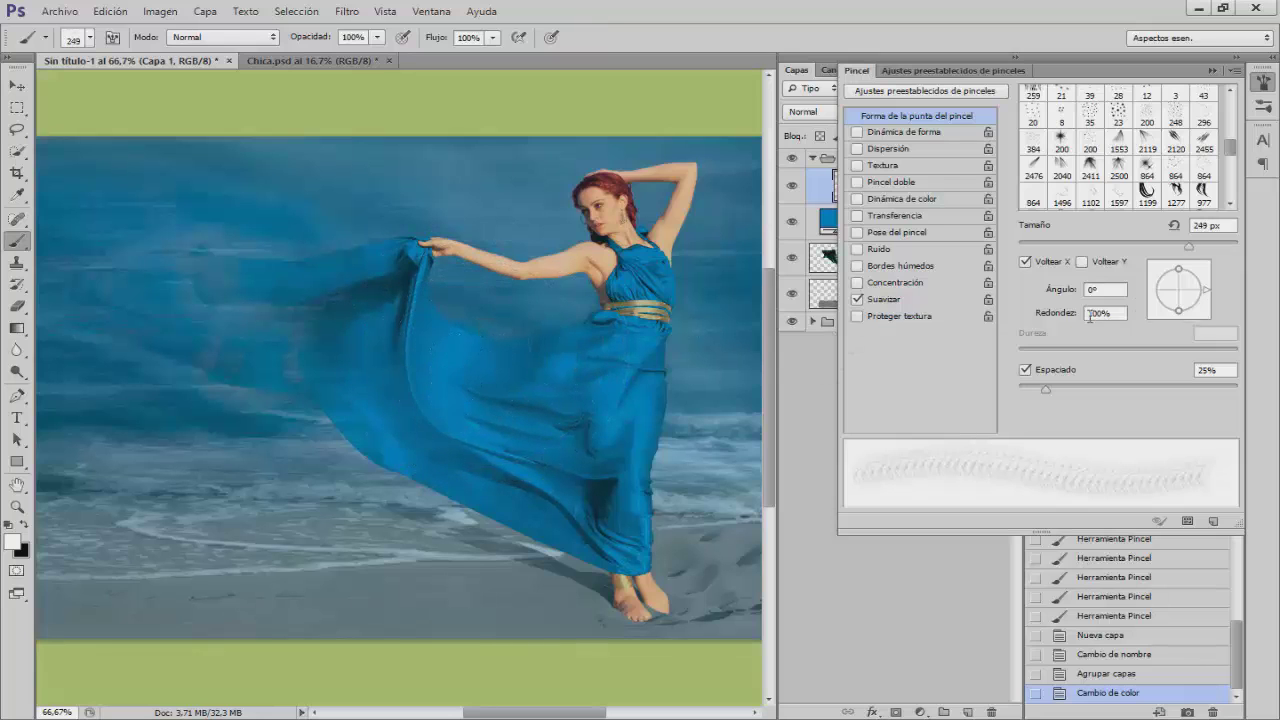
{"action": "left_click_drag", "start_coordinate": [1208, 292], "coordinate": [1209, 281]}
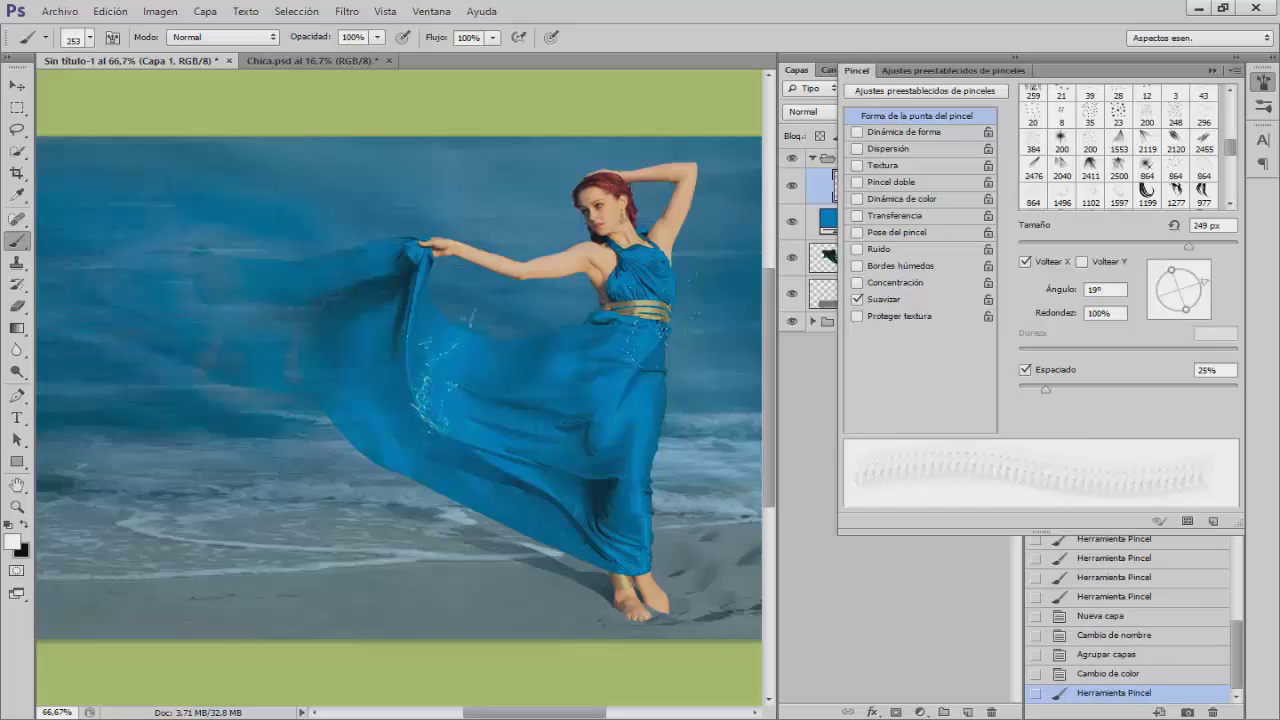
{"action": "left_click", "coordinate": [1263, 84]}
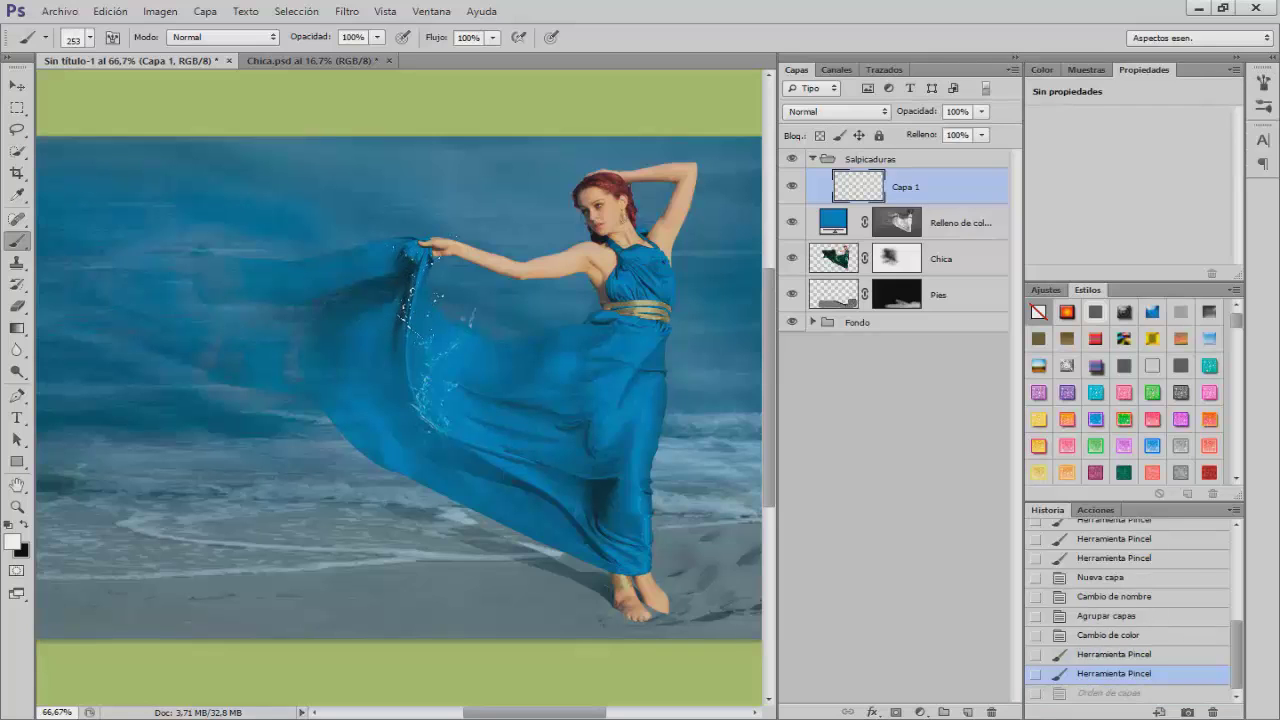
Stamp more splashes over the cloth's folds and lower edge, and step back and forward through the strokes to compare.
{"action": "mouse_move", "coordinate": [399, 425]}
{"action": "left_mouse_down"}
{"action": "mouse_move", "coordinate": [330, 430]}
{"action": "mouse_move", "coordinate": [370, 390]}
{"action": "mouse_move", "coordinate": [360, 460]}
{"action": "left_mouse_up"}
{"action": "left_click_drag", "start_coordinate": [330, 380], "coordinate": [385, 470]}
{"action": "key", "text": "ctrl+alt+z"}
{"action": "key", "text": "ctrl+alt+z"}
{"action": "key", "text": "ctrl+shift+z"}
{"action": "key", "text": "ctrl+shift+z"}
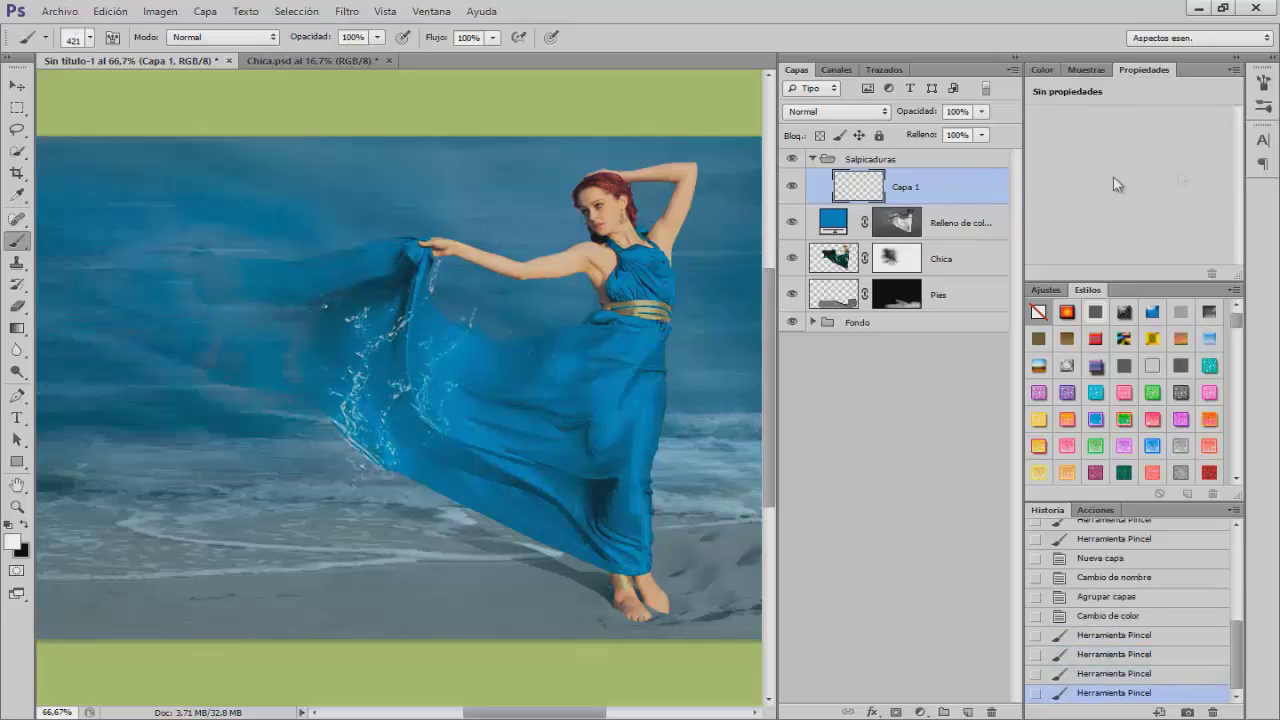
Add a new layer and stamp splashes of about 421 px along the dissolving cloth edge, turning the tip to 48°.
{"action": "left_click", "coordinate": [967, 712]}
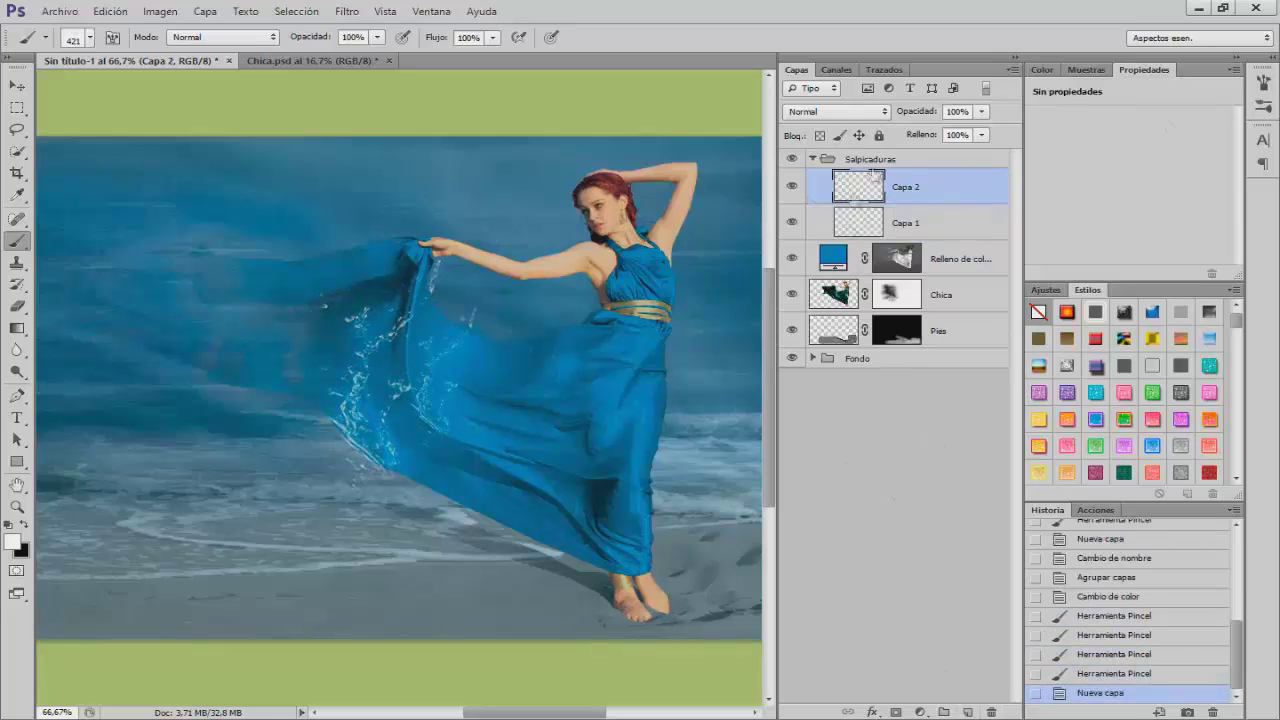
{"action": "left_click", "coordinate": [318, 345]}
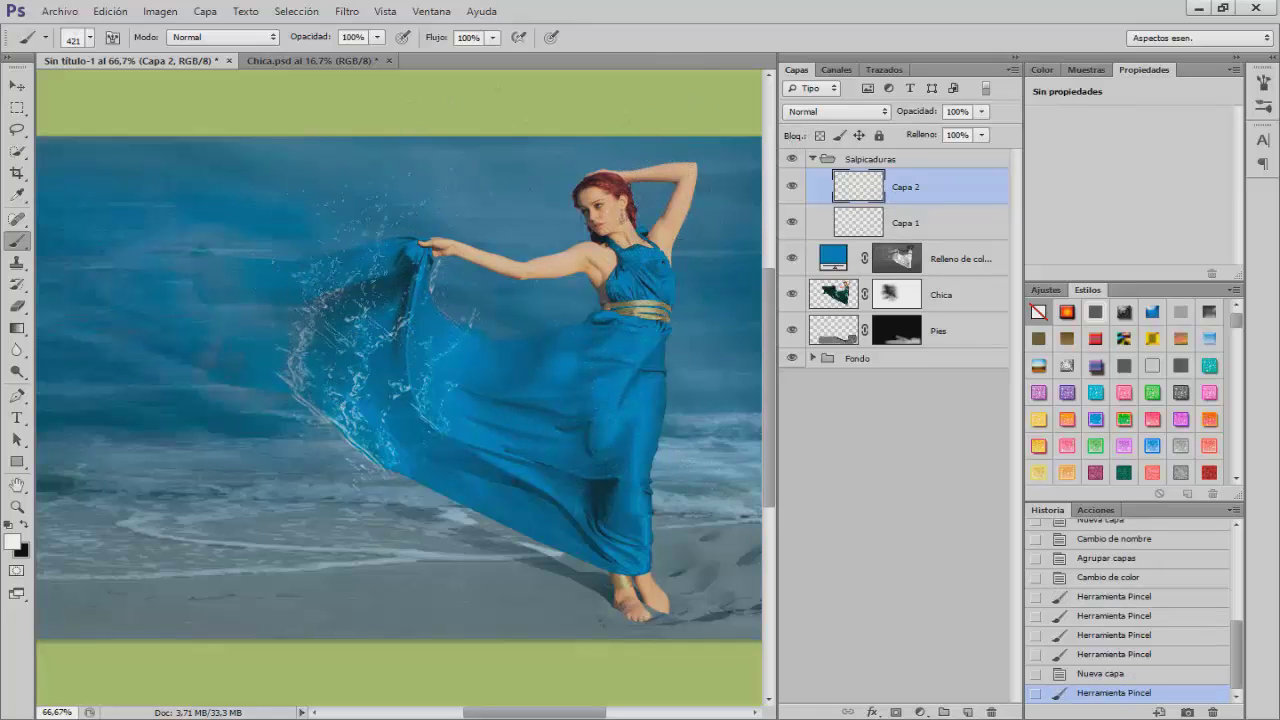
{"action": "left_click", "coordinate": [1263, 85]}
{"action": "left_click", "coordinate": [405, 245]}
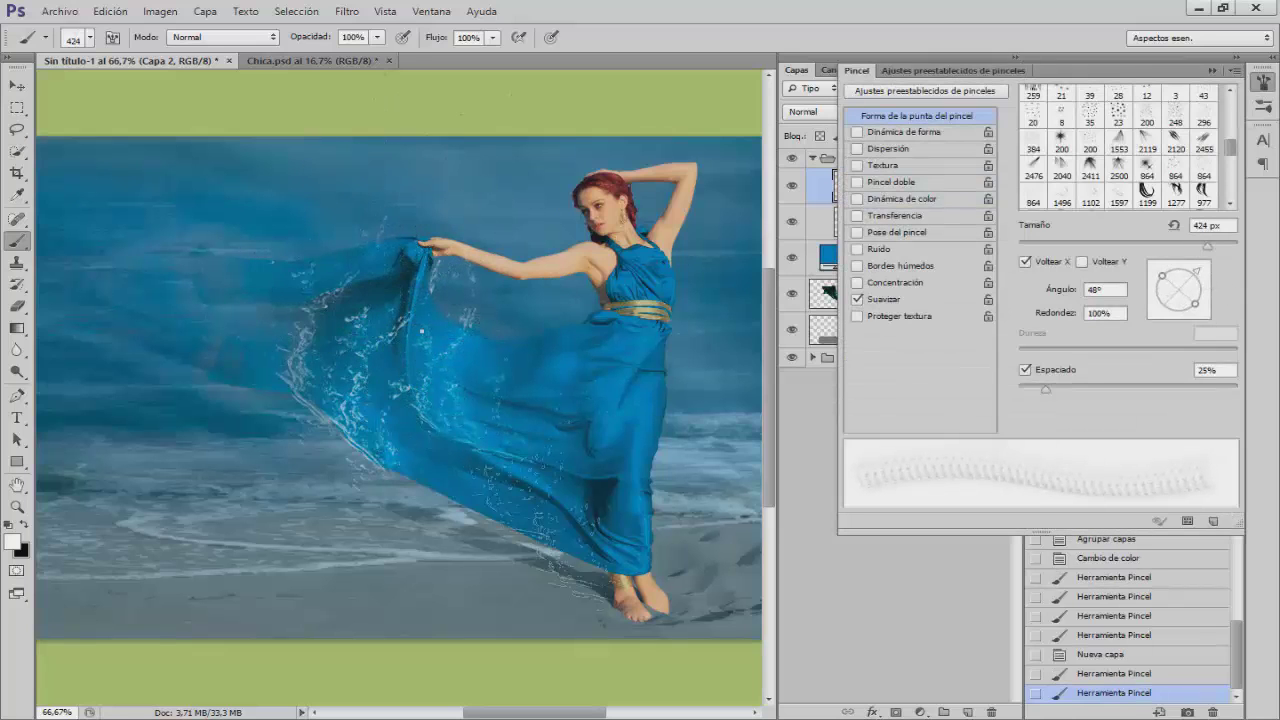
Choose the splatter tip labelled 1597, size it to about 433 px, and stamp splashes beside the woman's outstretched hand.
{"action": "right_click", "coordinate": [420, 440]}
{"action": "left_click", "coordinate": [512, 626]}
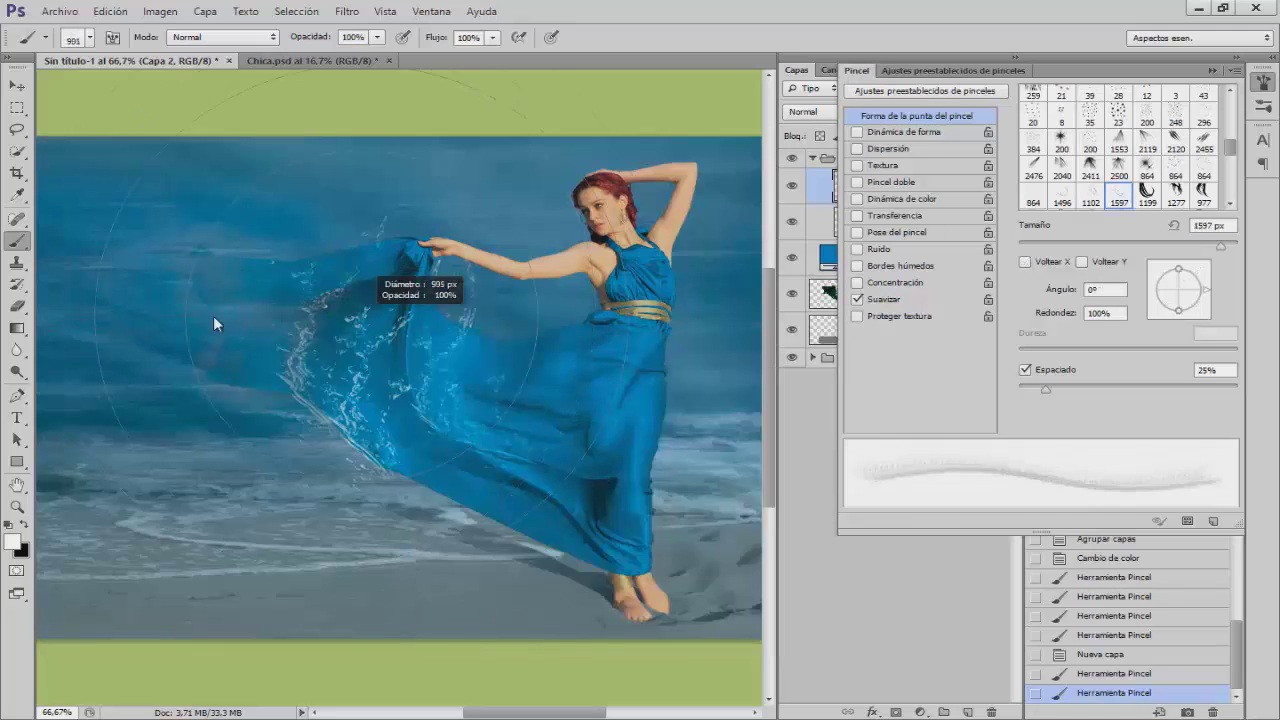
{"action": "left_click", "coordinate": [400, 245]}
{"action": "left_click", "coordinate": [405, 240]}
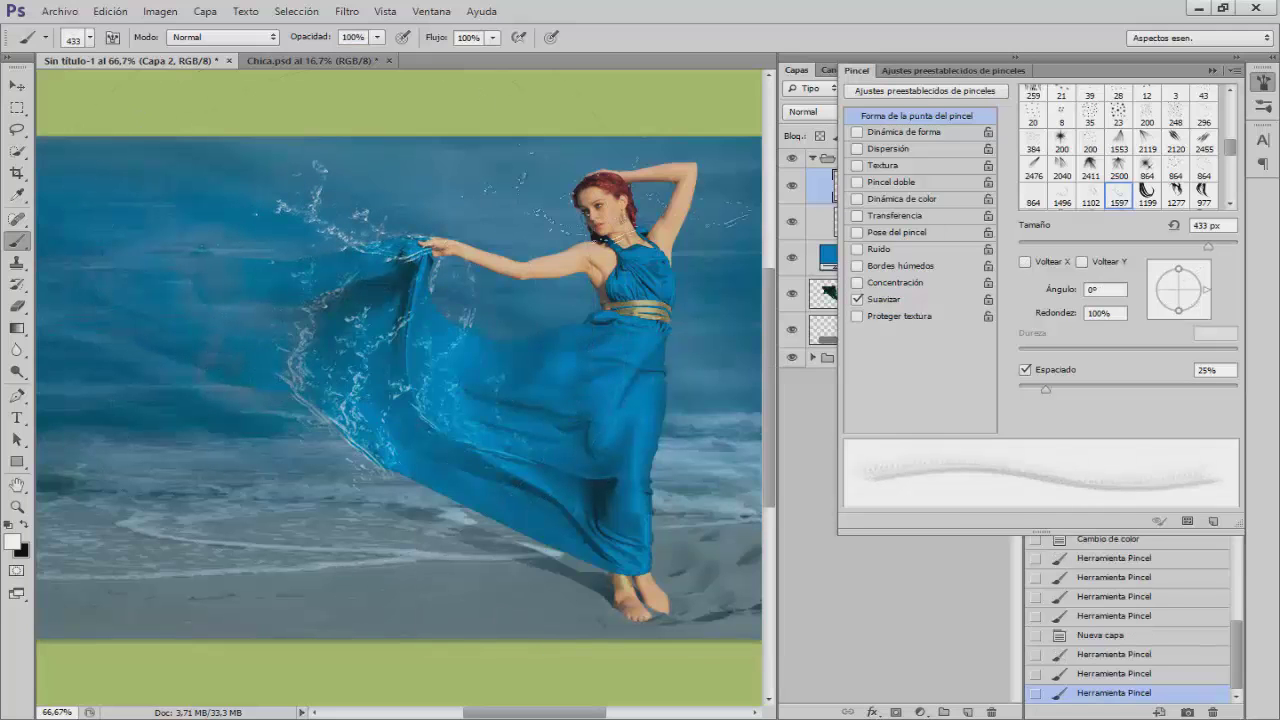
Add another layer and stamp a larger splash with the enlarged brush over the sea beyond the raised cloth.
{"action": "left_click", "coordinate": [1262, 80]}
{"action": "left_click", "coordinate": [966, 711]}
{"action": "key", "text": "]"}
{"action": "key", "text": "]"}
{"action": "key", "text": "]"}
{"action": "key", "text": "]"}
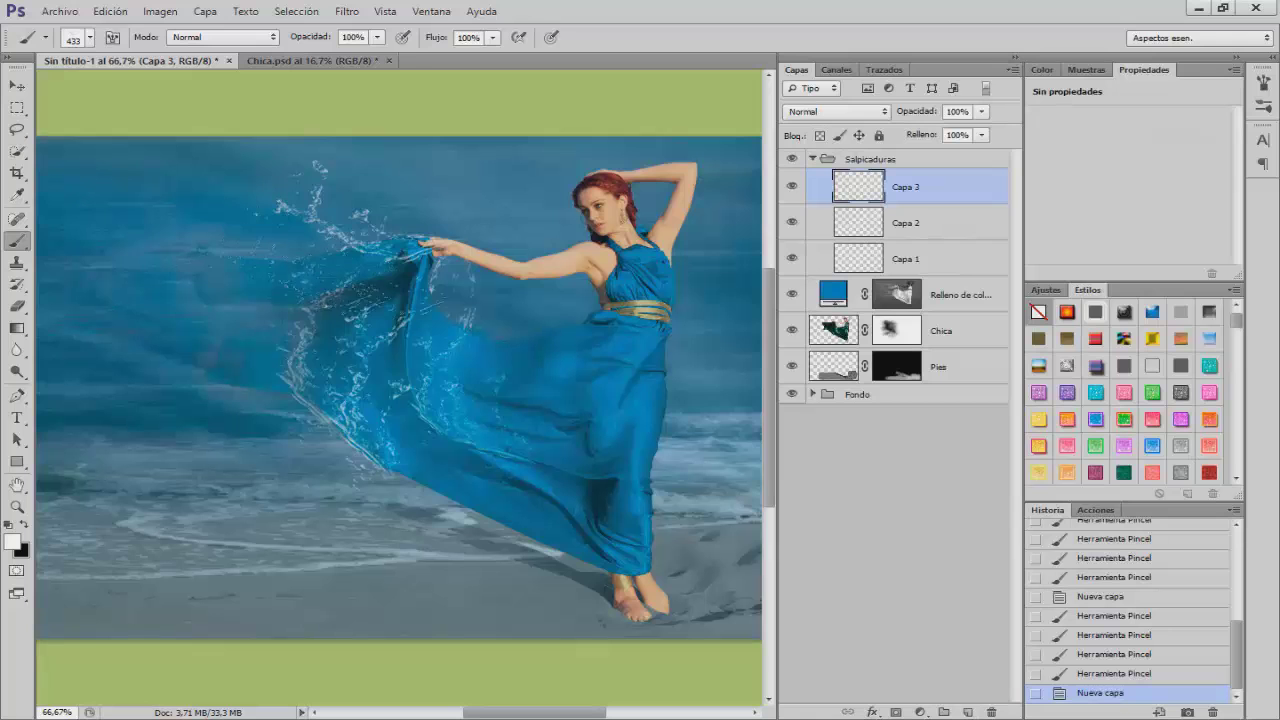
{"action": "left_click", "coordinate": [255, 215]}
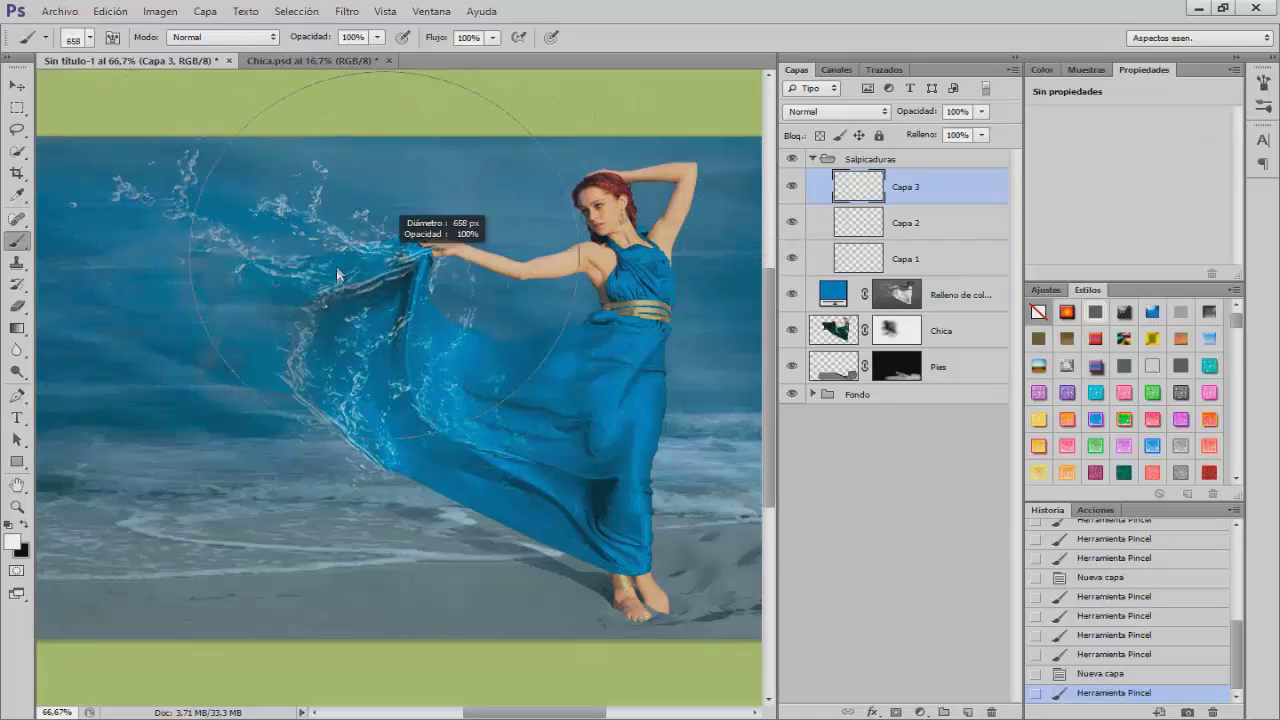
Rotate the splatter tip and stamp a splash over the sea beside the cloth's faded edge.
{"action": "left_click", "coordinate": [1264, 86]}
{"action": "left_click_drag", "start_coordinate": [1200, 277], "coordinate": [1202, 276]}
{"action": "left_click_drag", "start_coordinate": [350, 310], "coordinate": [160, 335]}
{"action": "left_click_drag", "start_coordinate": [1210, 279], "coordinate": [1206, 284]}
{"action": "left_click", "coordinate": [240, 380]}
{"action": "key", "text": "ctrl+z"}
Choose the splatter tip labelled 1496 at about 422 px and stamp a splash over the cloth's edge on a new layer.
{"action": "right_click", "coordinate": [412, 305]}
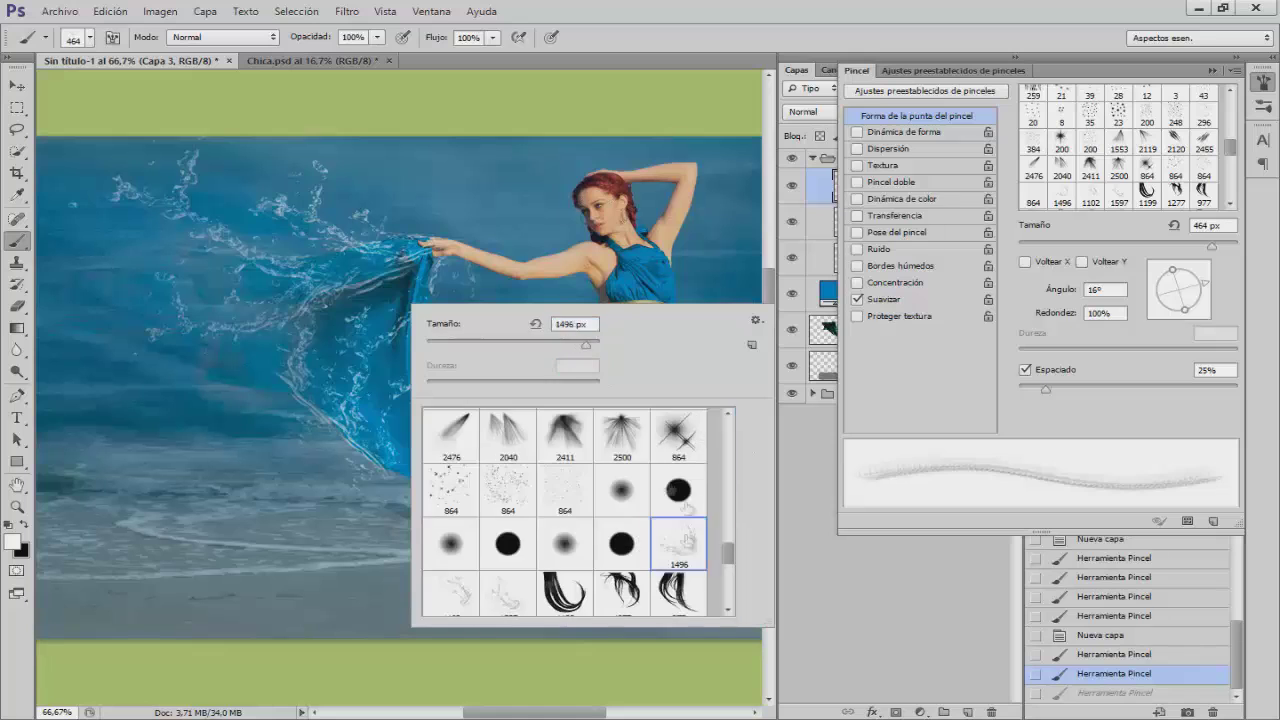
{"action": "key", "text": "Return"}
{"action": "left_click_drag", "start_coordinate": [270, 334], "coordinate": [256, 314]}
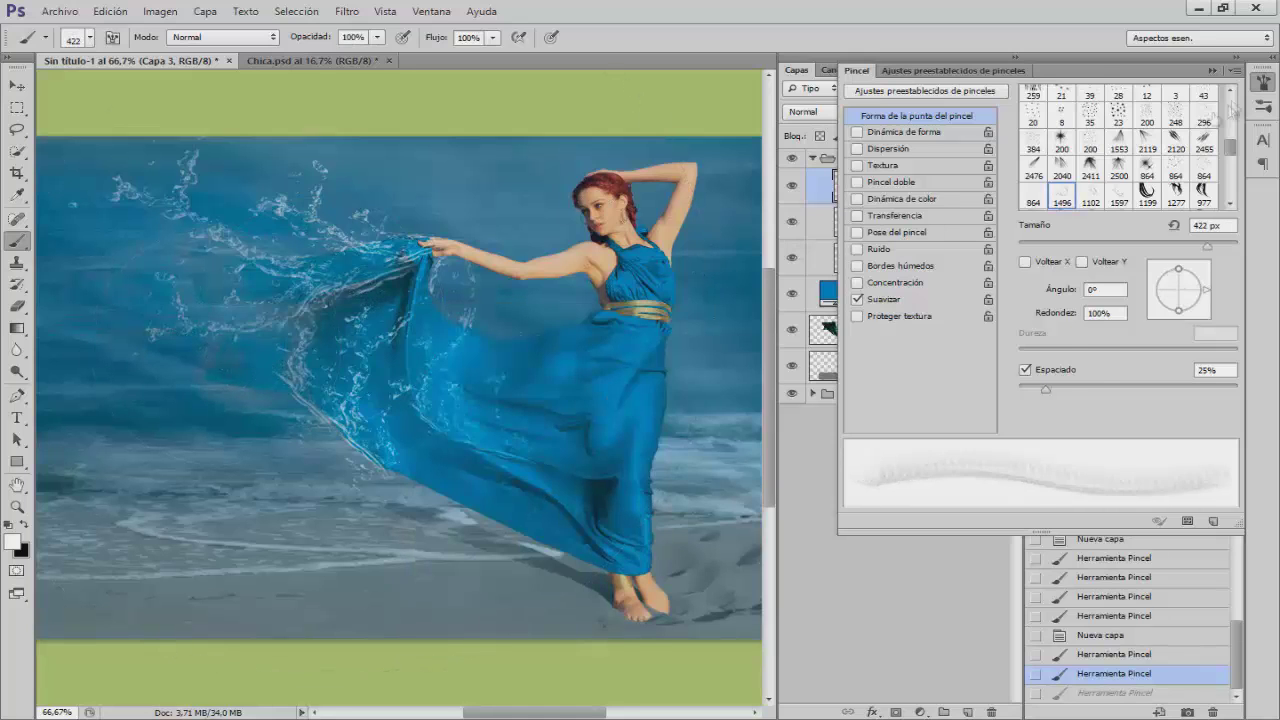
{"action": "left_click", "coordinate": [1264, 84]}
{"action": "key", "text": "ctrl+shift+alt+n"}
{"action": "left_click", "coordinate": [320, 320]}
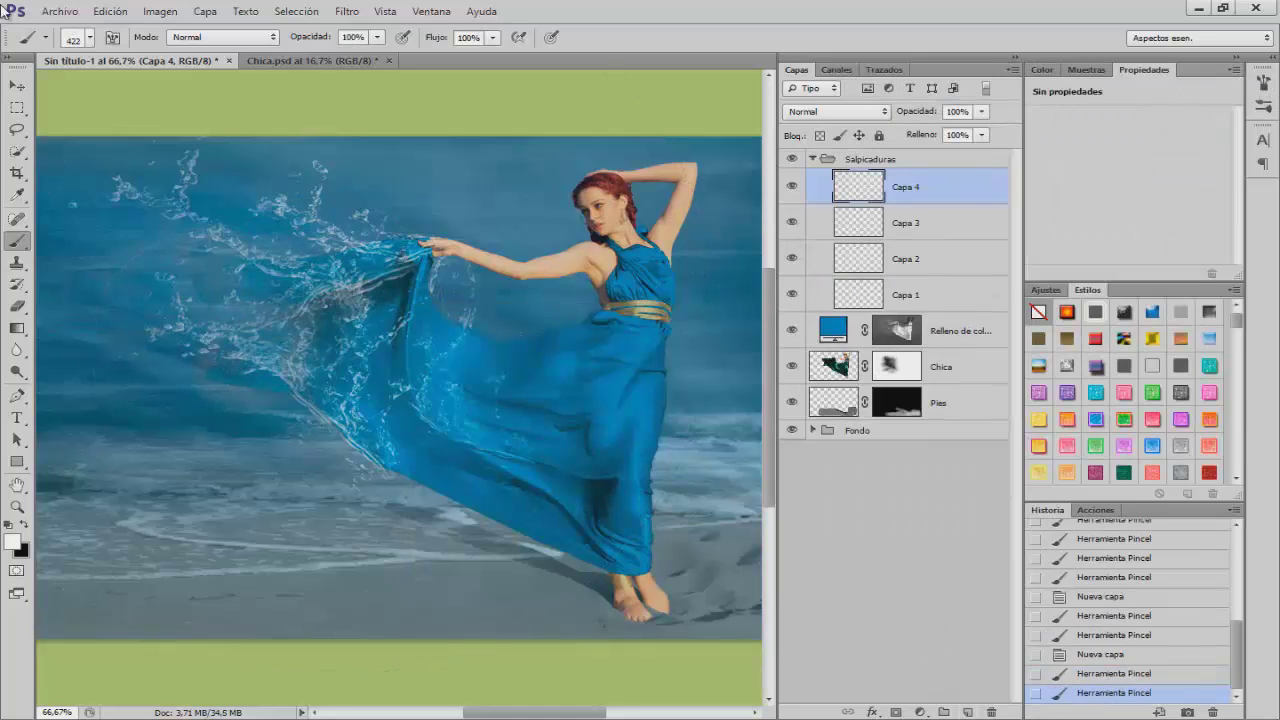
Move the newest splash outward past the cloth's faded edge and adjust it with Free Transform.
{"action": "key", "text": "v"}
{"action": "mouse_move", "coordinate": [320, 320]}
{"action": "left_mouse_down"}
{"action": "mouse_move", "coordinate": [245, 310]}
{"action": "mouse_move", "coordinate": [425, 240]}
{"action": "mouse_move", "coordinate": [390, 410]}
{"action": "mouse_move", "coordinate": [280, 360]}
{"action": "mouse_move", "coordinate": [263, 370]}
{"action": "mouse_move", "coordinate": [267, 345]}
{"action": "left_mouse_up"}
{"action": "key", "text": "ctrl+t"}
{"action": "right_click", "coordinate": [242, 338]}
{"action": "left_click", "coordinate": [262, 389]}
{"action": "key", "text": "Return"}
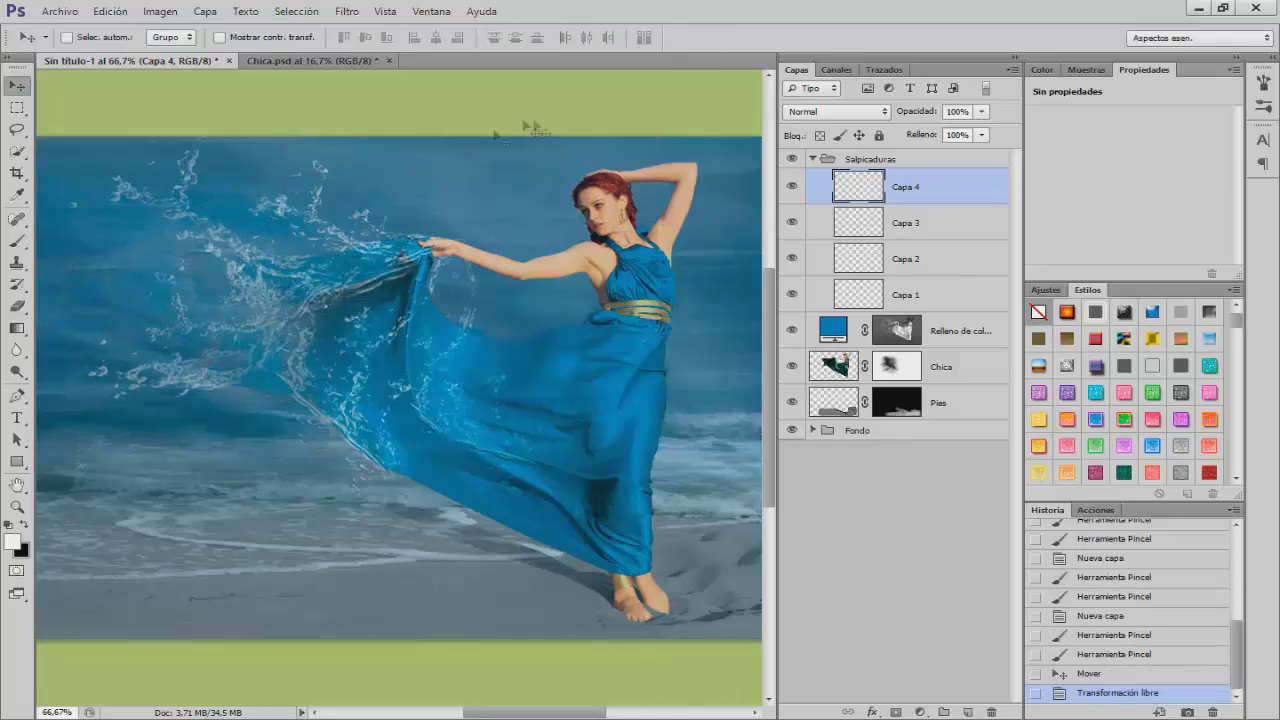
Add a new layer and stamp splashes above the woman's outstretched hand with splatter tip 1102 at about 246 px.
{"action": "left_click", "coordinate": [967, 712]}
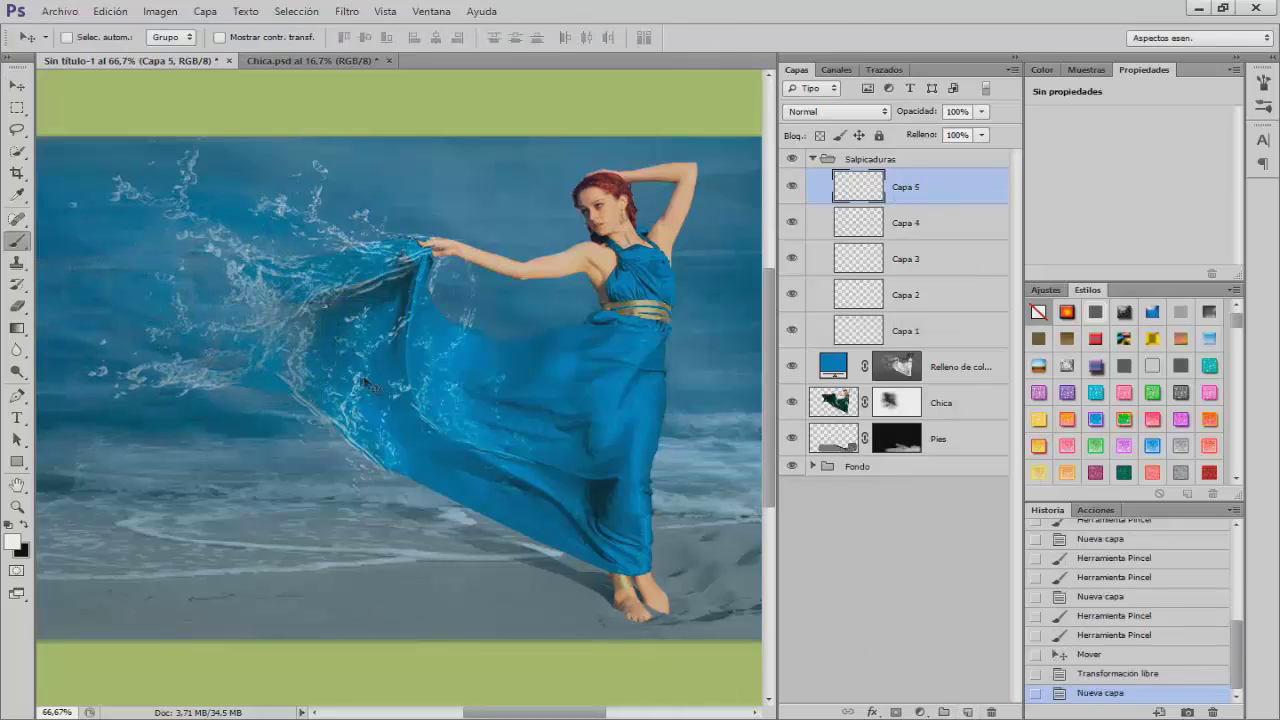
{"action": "key", "text": "b"}
{"action": "right_click", "coordinate": [298, 350]}
{"action": "scroll", "coordinate": [450, 560], "scroll_direction": "down", "scroll_amount": 1}
{"action": "left_click", "coordinate": [337, 575]}
{"action": "left_click_drag", "start_coordinate": [316, 392], "coordinate": [364, 395]}
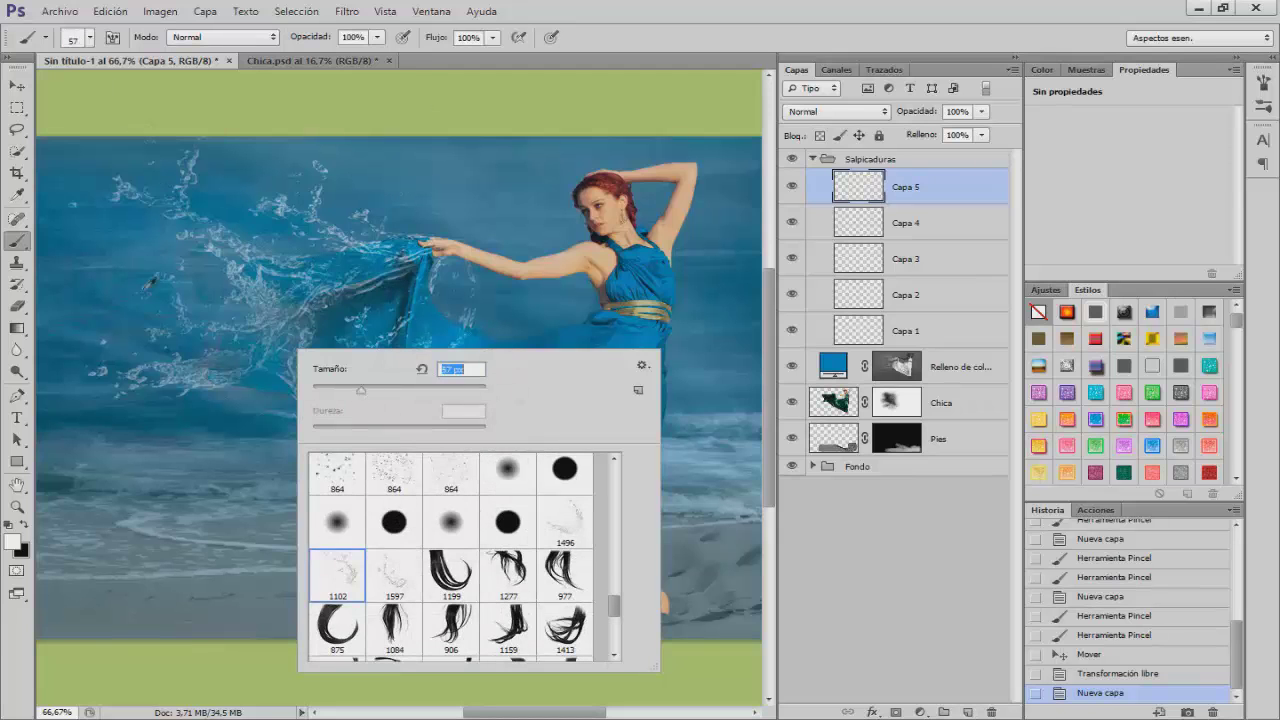
{"action": "key", "text": "Return"}
{"action": "right_click", "coordinate": [368, 203], "text": "alt"}
{"action": "left_click", "coordinate": [368, 210]}
{"action": "left_click", "coordinate": [370, 210]}
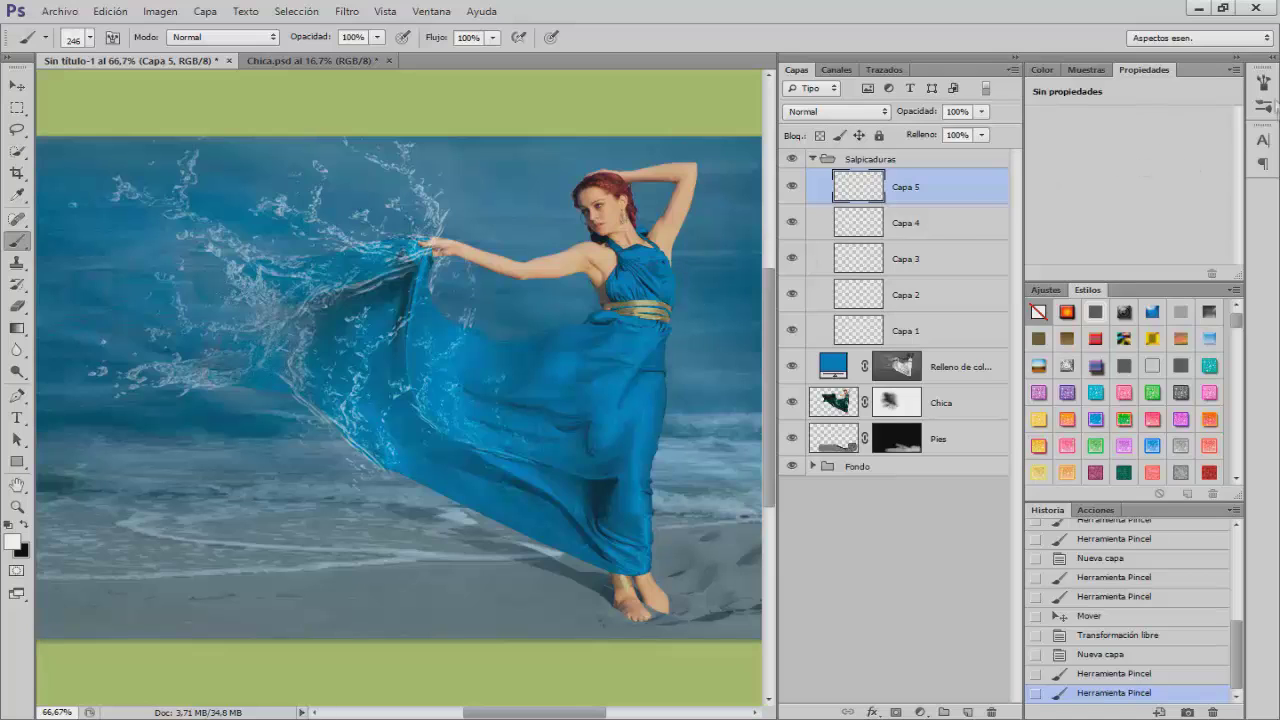
Rotate the splatter tip to 56° and stamp splashes over the cloth's faded edge and the dress's folds, enlarging the brush to about 521 px.
{"action": "left_click", "coordinate": [1263, 82]}
{"action": "left_click_drag", "start_coordinate": [1207, 290], "coordinate": [1195, 266]}
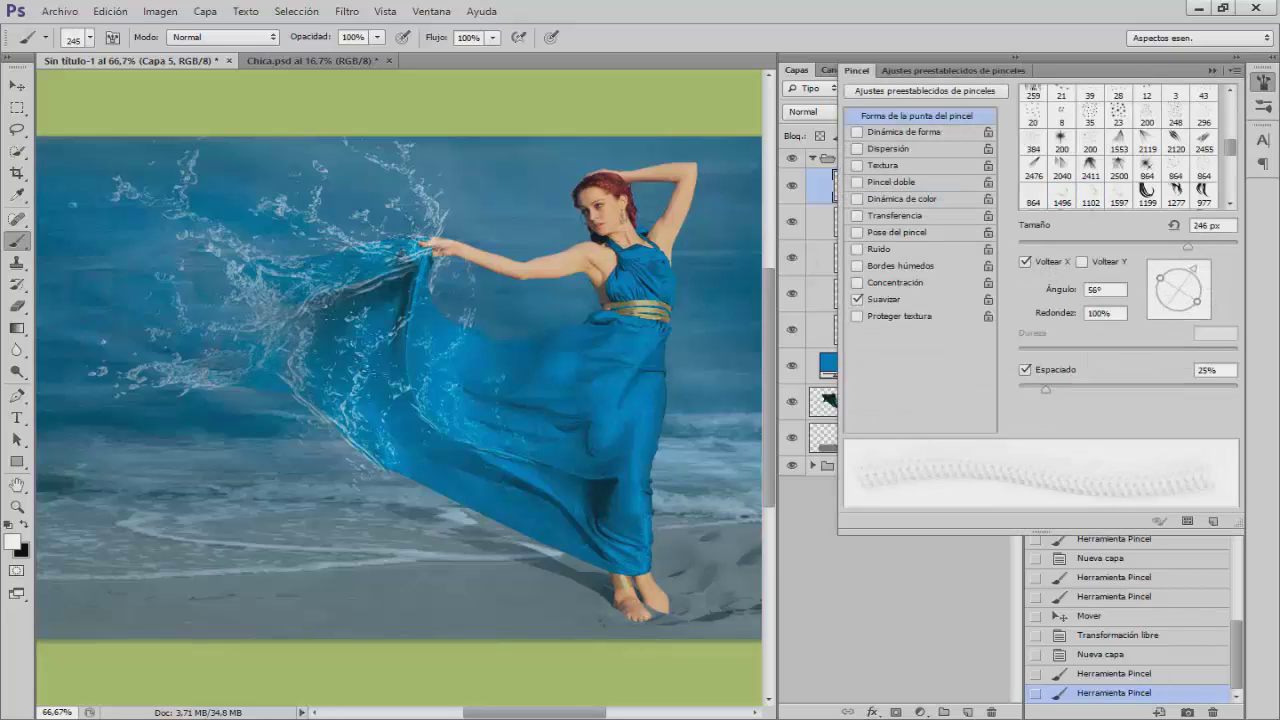
{"action": "left_click", "coordinate": [262, 365]}
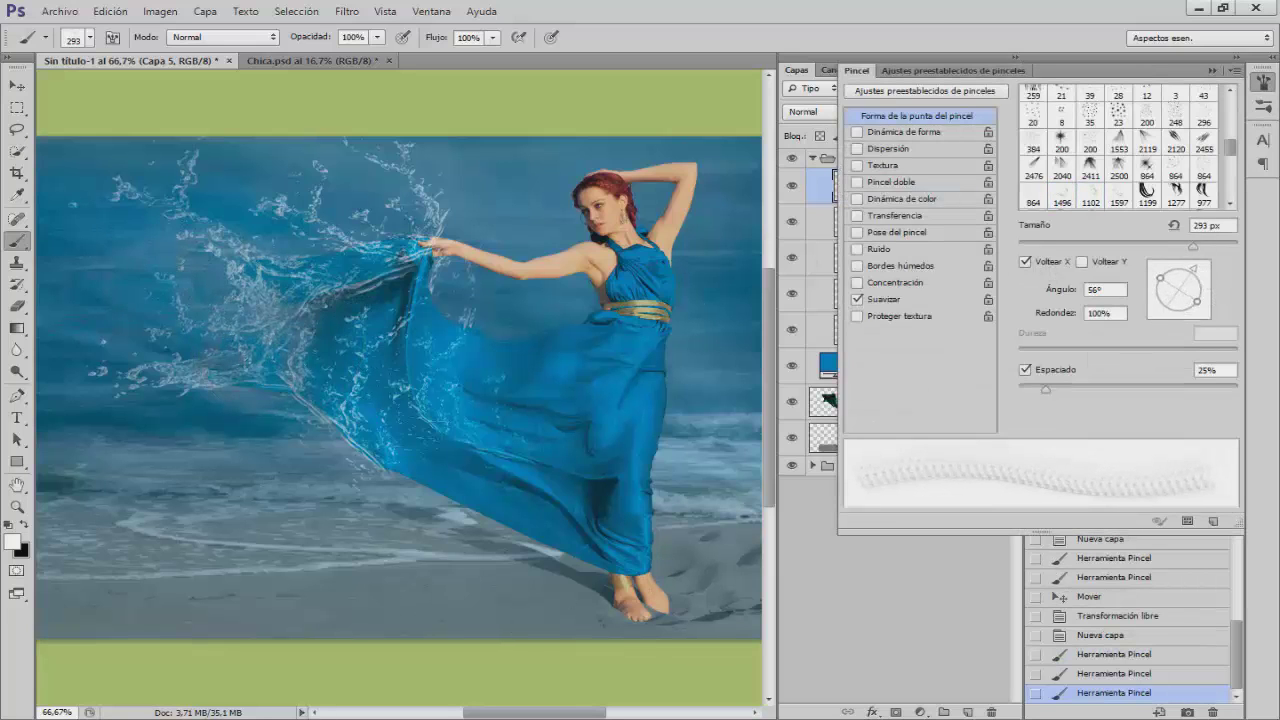
{"action": "left_click", "coordinate": [430, 368]}
{"action": "right_click", "coordinate": [432, 366], "text": "alt"}
{"action": "left_click", "coordinate": [513, 378]}
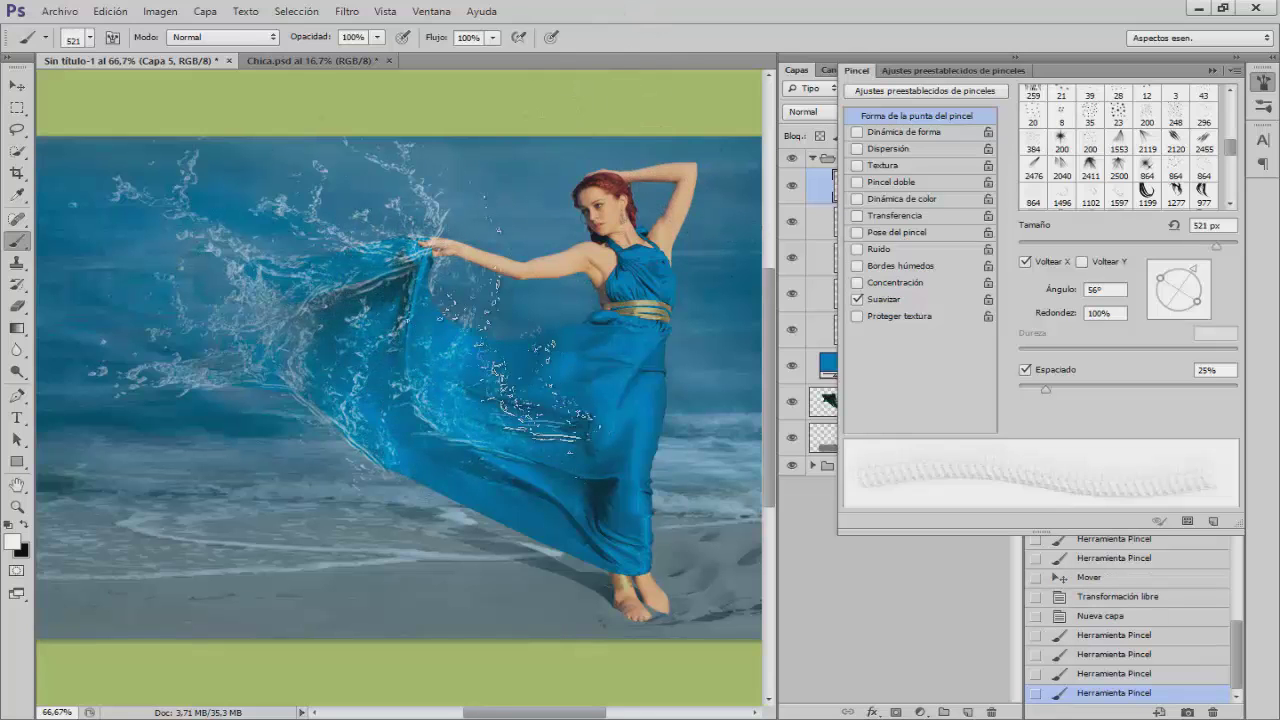
Rotate the tip to 109° and stamp splashes of about 505 px below and beyond the cloth's dissolving edge.
{"action": "left_click_drag", "start_coordinate": [1194, 274], "coordinate": [1171, 266]}
{"action": "left_click", "coordinate": [240, 420]}
{"action": "left_click", "coordinate": [165, 280]}
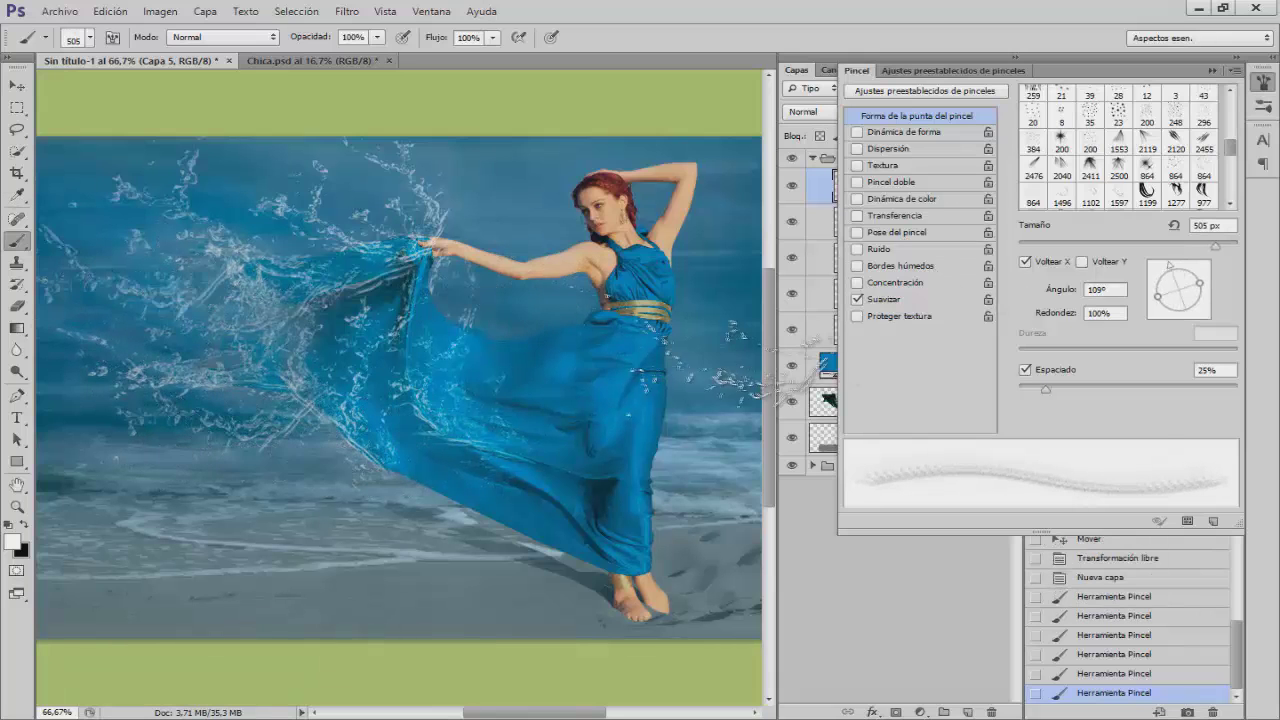
{"action": "left_click", "coordinate": [1270, 82]}
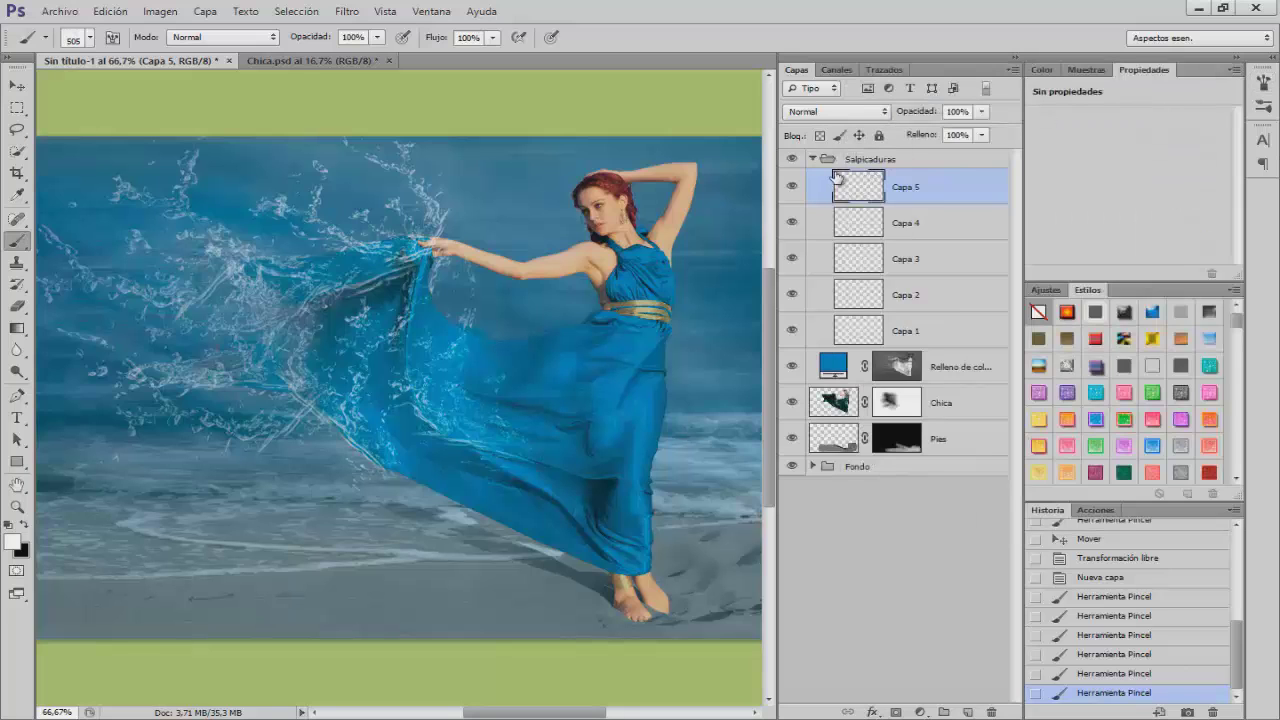
Give the Salpicaduras group a green label, toggle its visibility to compare, and collapse the group.
{"action": "right_click", "coordinate": [791, 160]}
{"action": "left_click", "coordinate": [826, 135]}
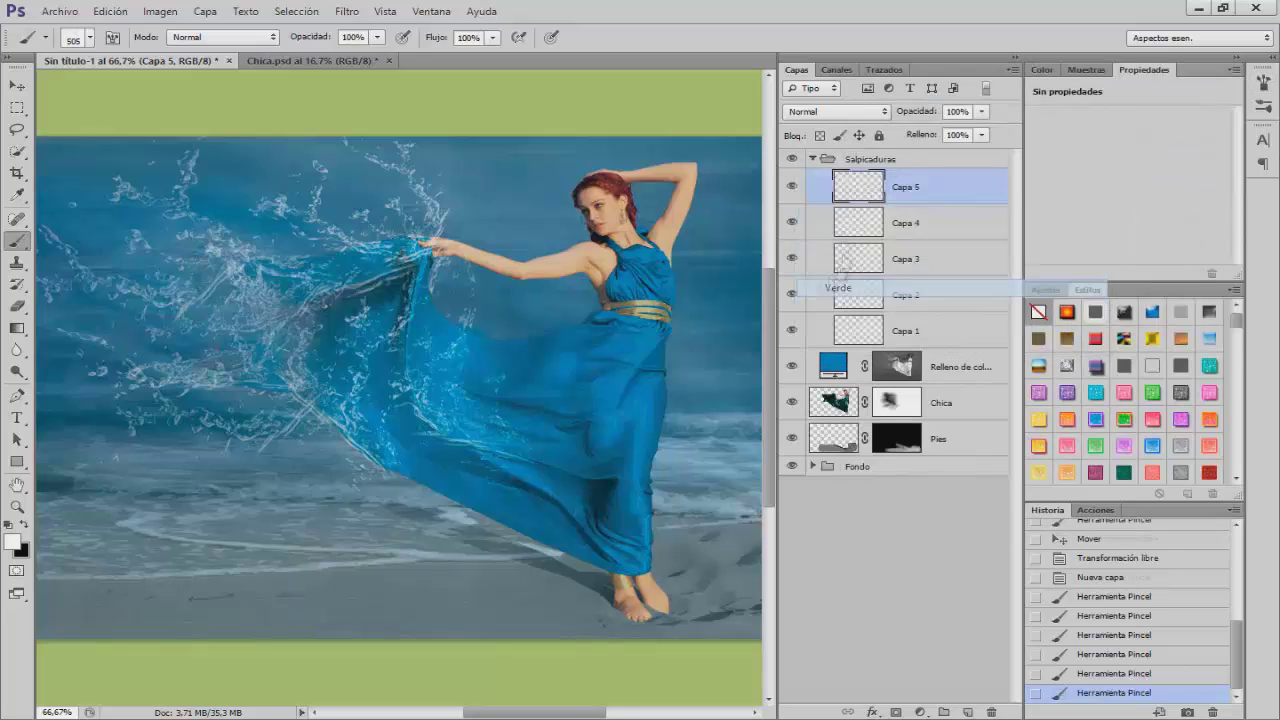
{"action": "left_click", "coordinate": [812, 159]}
{"action": "left_click", "coordinate": [792, 160]}
{"action": "left_click", "coordinate": [792, 160]}
{"action": "left_click", "coordinate": [812, 159]}
{"action": "left_click", "coordinate": [812, 159]}
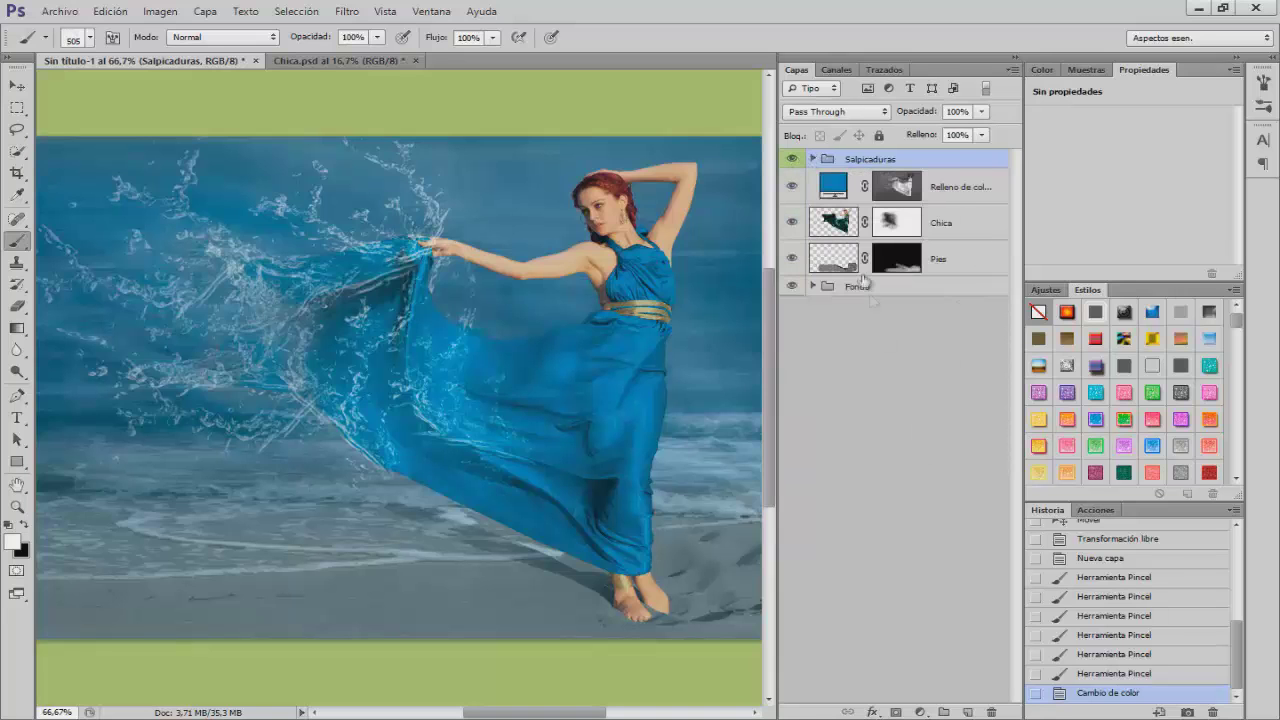
Open the hair strands image Cabellos.png from the Materiales Agua folder.
{"action": "left_click", "coordinate": [58, 14]}
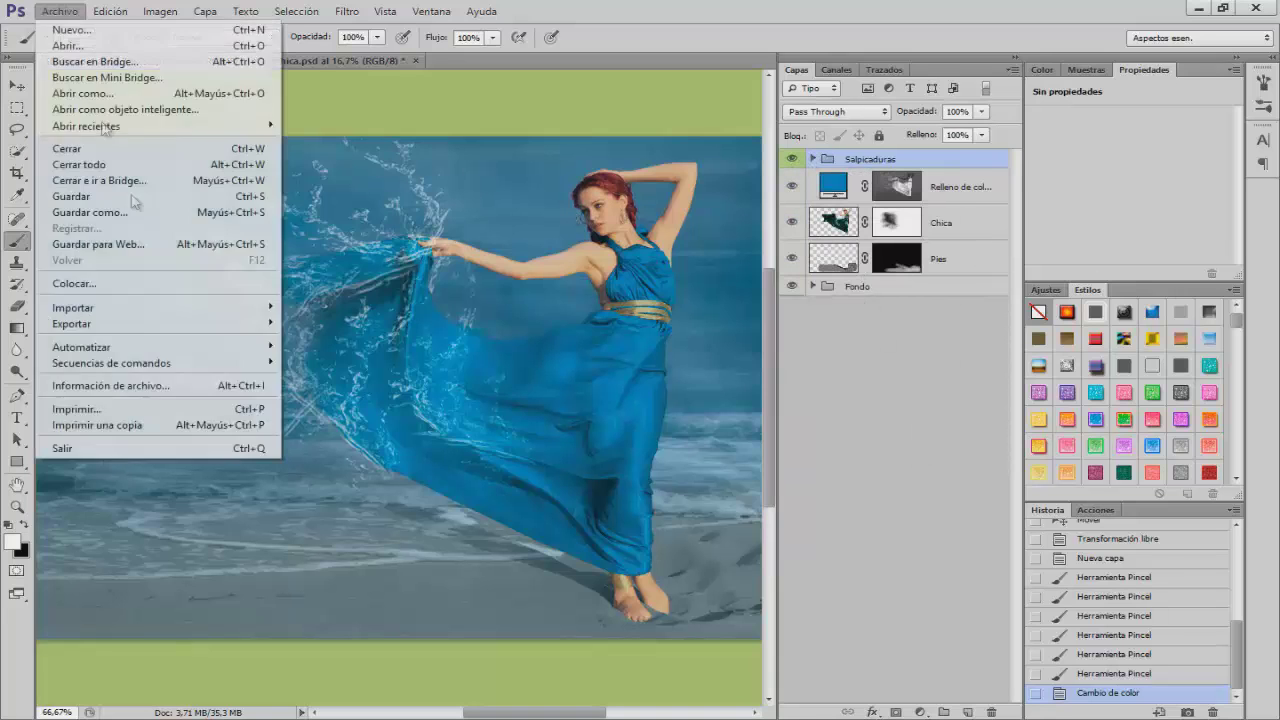
{"action": "left_click", "coordinate": [87, 47]}
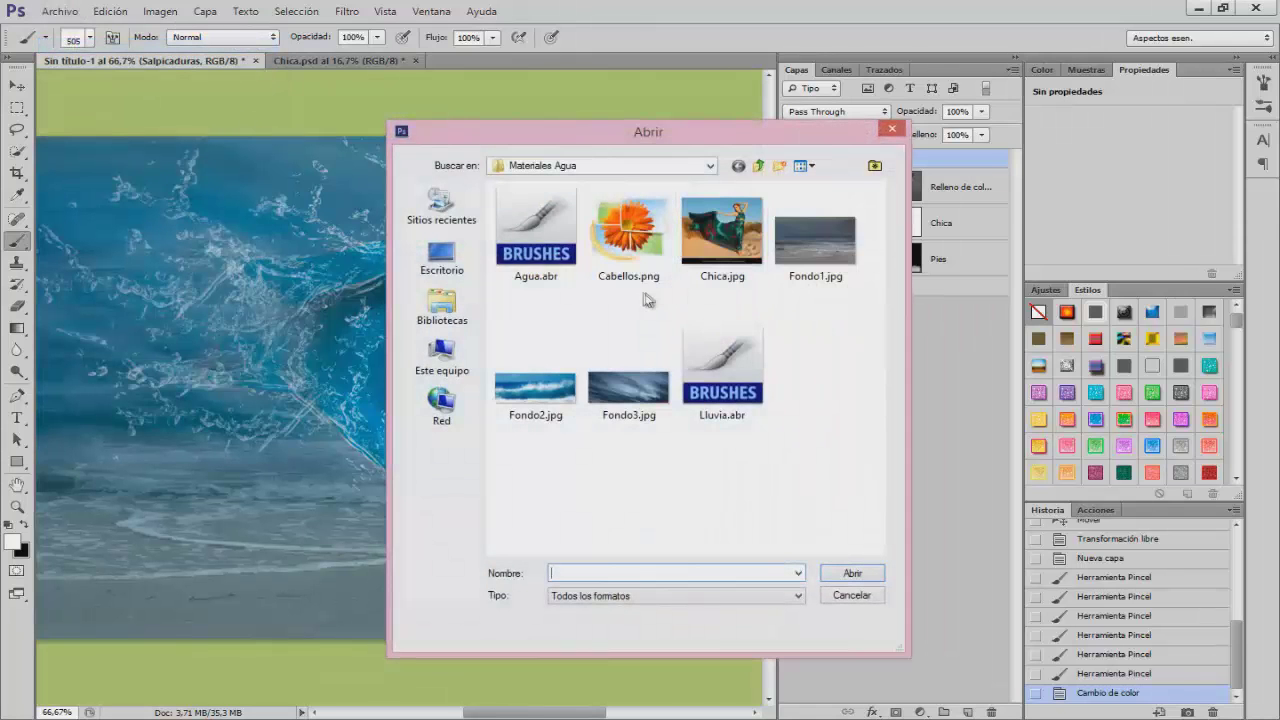
{"action": "left_click", "coordinate": [625, 260]}
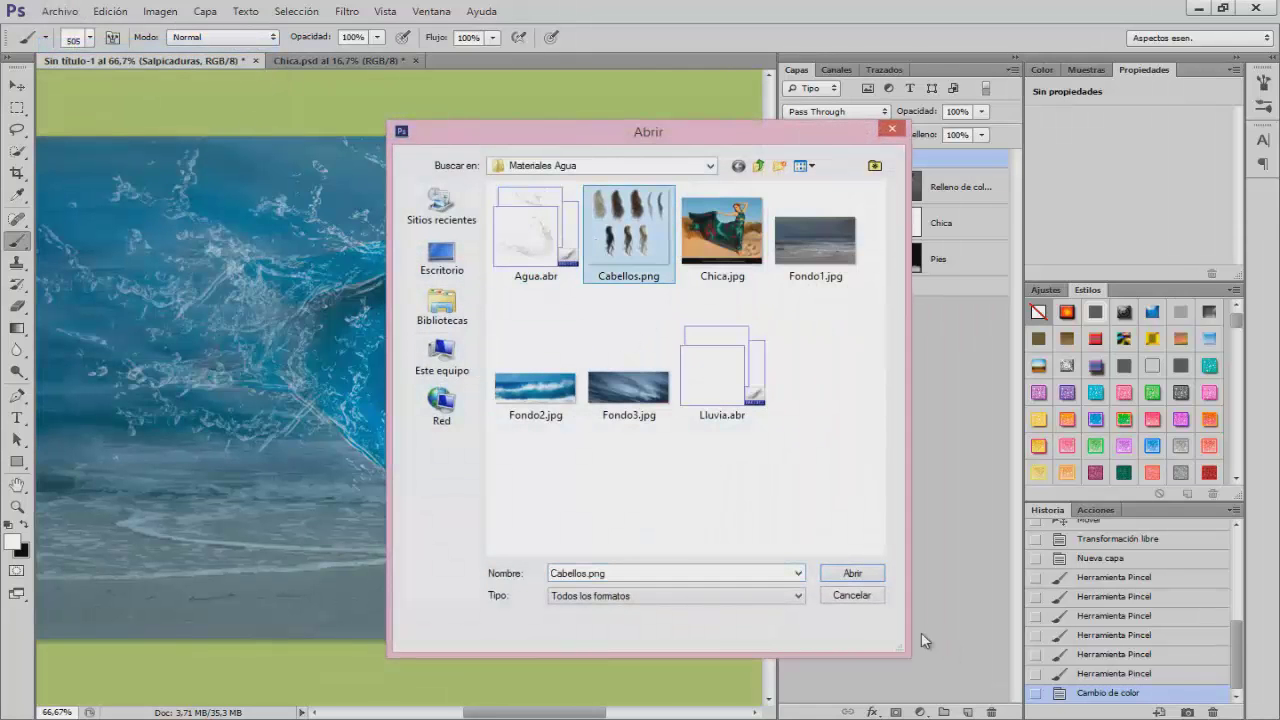
{"action": "left_click", "coordinate": [860, 593]}
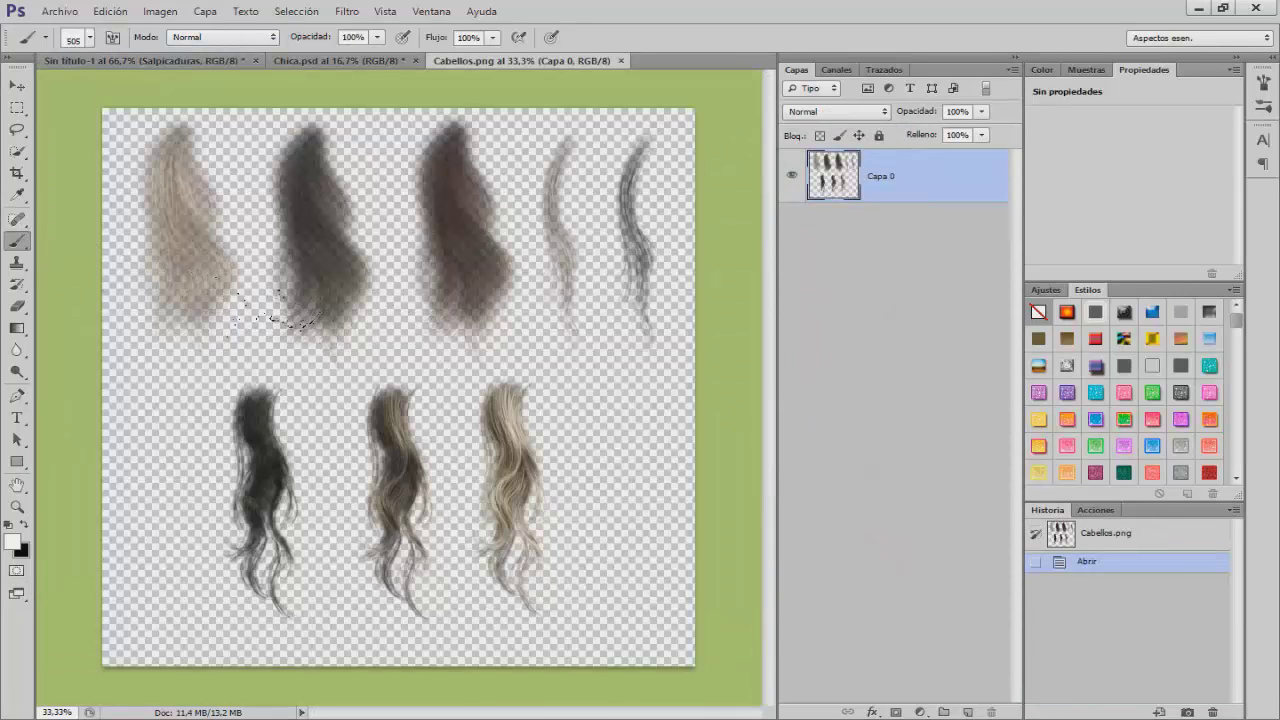
{"action": "right_click", "coordinate": [285, 290]}
{"action": "scroll", "coordinate": [500, 525], "scroll_direction": "down", "scroll_amount": 5}
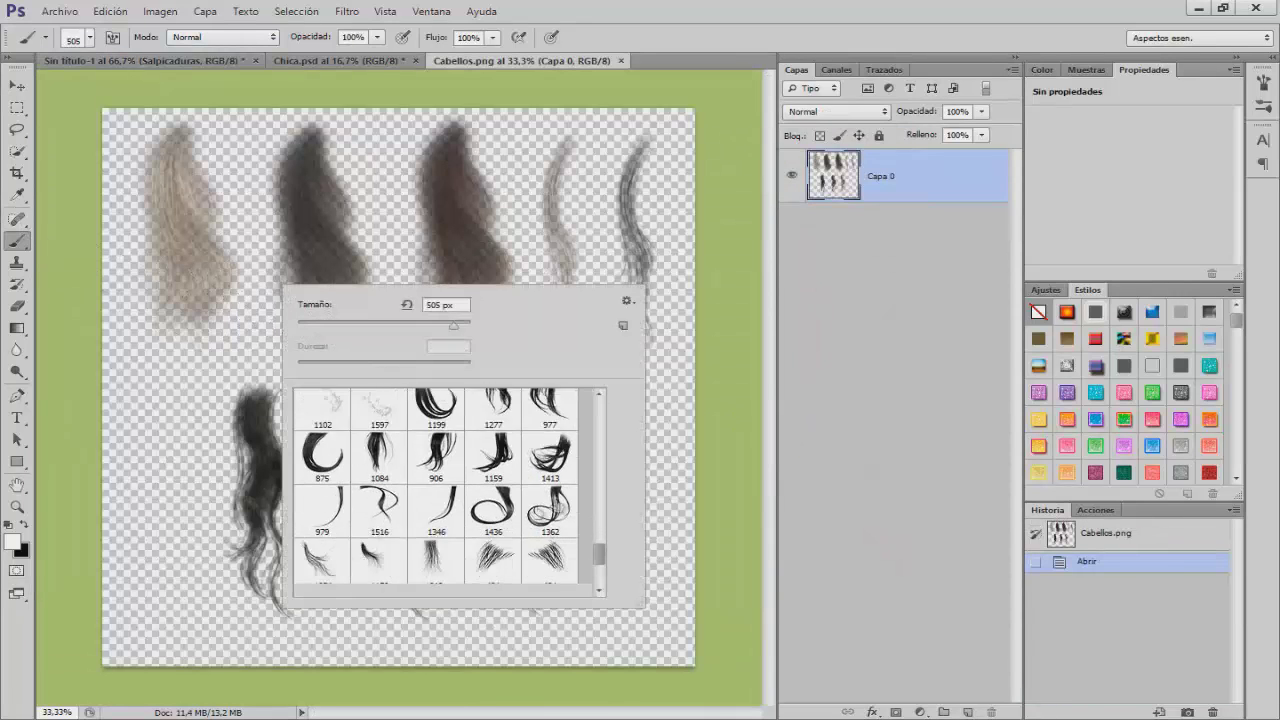
{"action": "scroll", "coordinate": [460, 537], "scroll_direction": "down", "scroll_amount": 1}
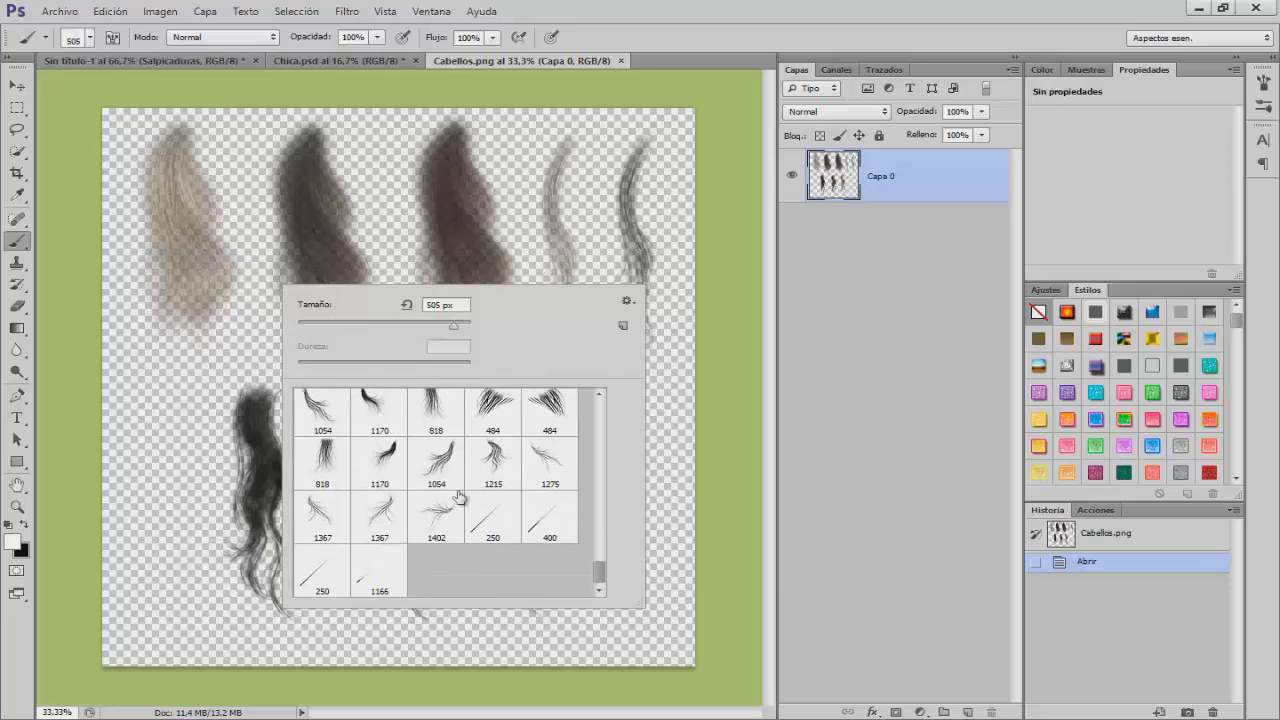
{"action": "right_click", "coordinate": [507, 240]}
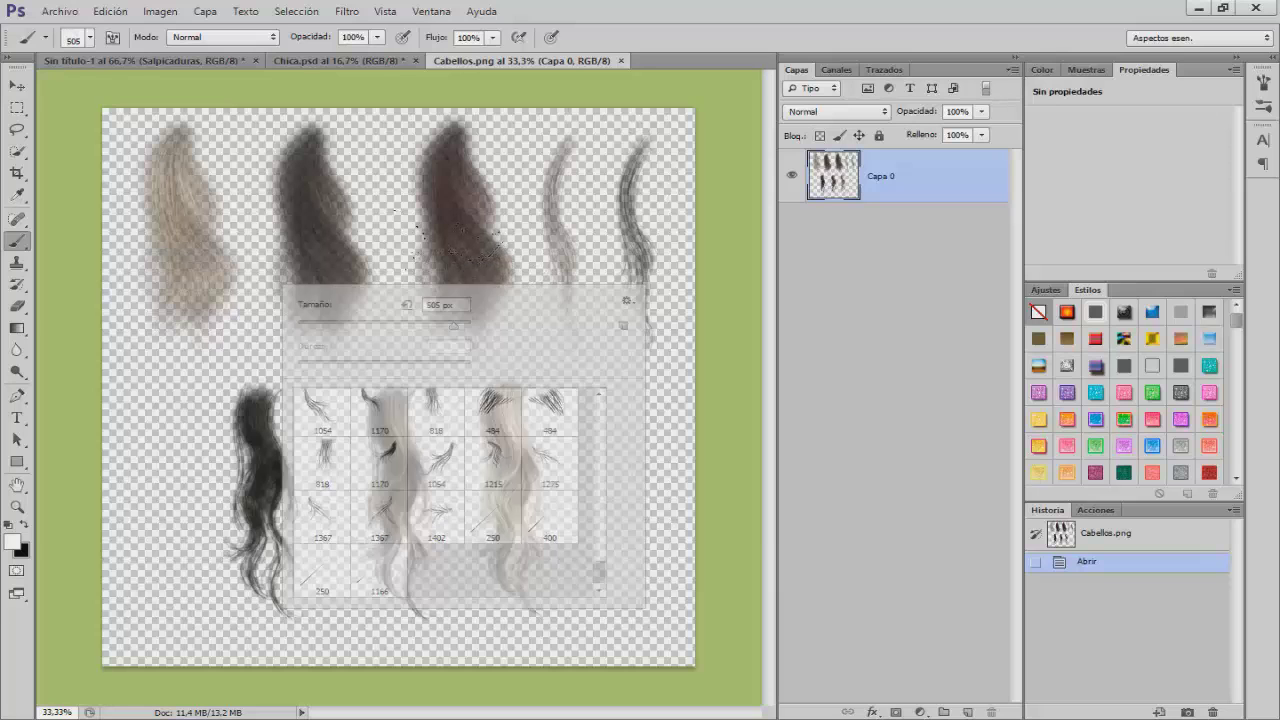
{"action": "left_click", "coordinate": [935, 272]}
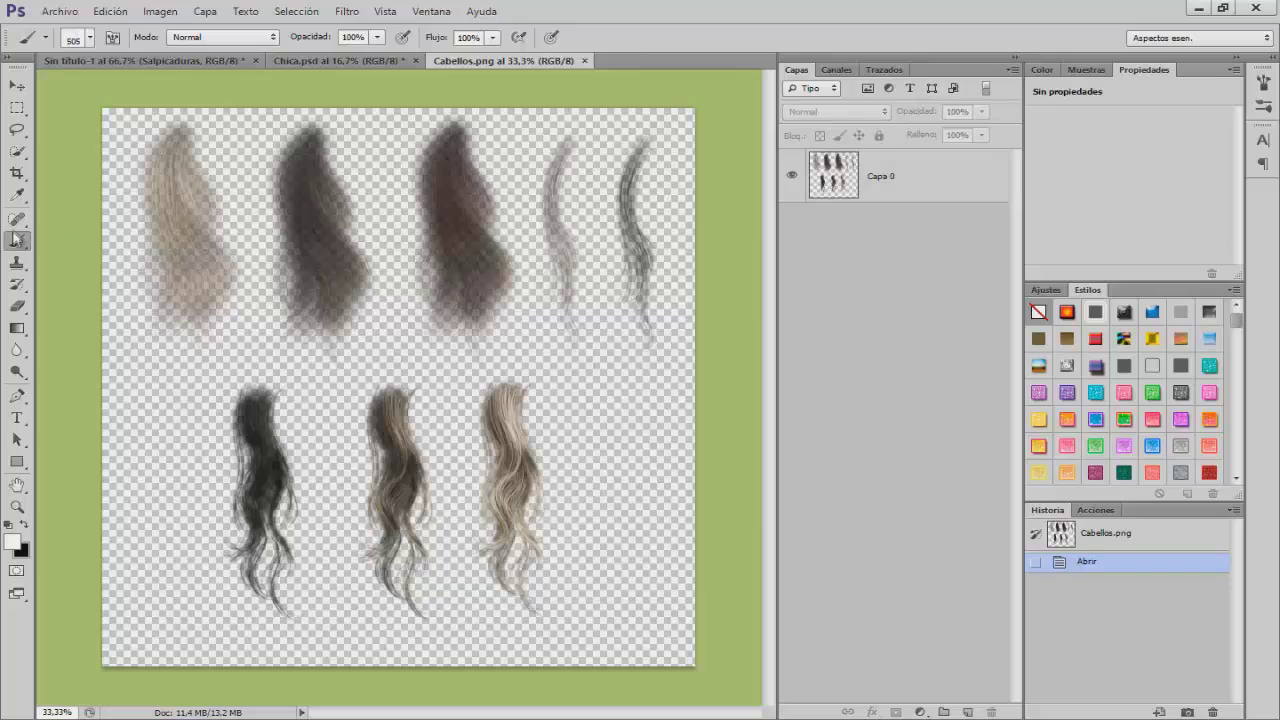
Lasso the thin dark strand in Cabellos.png and move it into the sea composite as a new layer.
{"action": "left_click", "coordinate": [17, 129]}
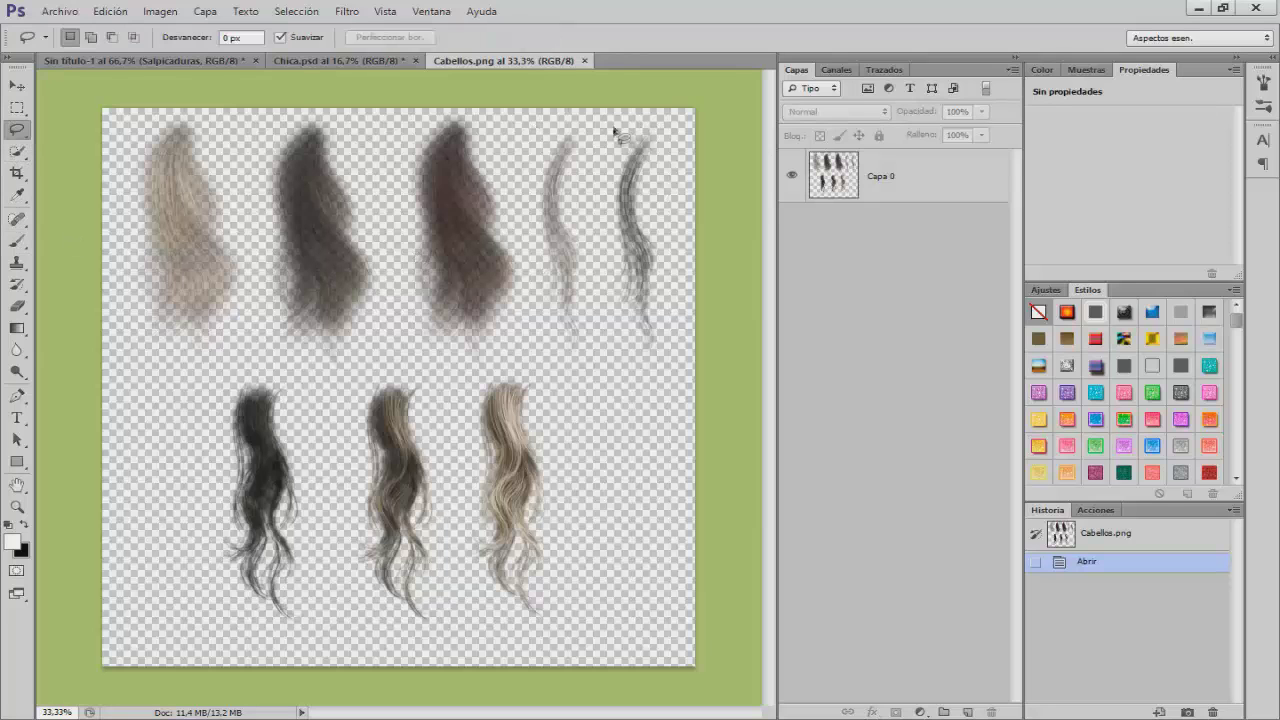
{"action": "mouse_move", "coordinate": [605, 198]}
{"action": "left_mouse_down"}
{"action": "mouse_move", "coordinate": [589, 292]}
{"action": "mouse_move", "coordinate": [602, 348]}
{"action": "mouse_move", "coordinate": [639, 388]}
{"action": "mouse_move", "coordinate": [683, 278]}
{"action": "left_mouse_up"}
{"action": "left_click_drag", "start_coordinate": [686, 148], "coordinate": [680, 140]}
{"action": "key", "text": "v"}
{"action": "mouse_move", "coordinate": [640, 148]}
{"action": "left_mouse_down"}
{"action": "mouse_move", "coordinate": [229, 68]}
{"action": "mouse_move", "coordinate": [457, 276]}
{"action": "mouse_move", "coordinate": [516, 296]}
{"action": "left_mouse_up"}
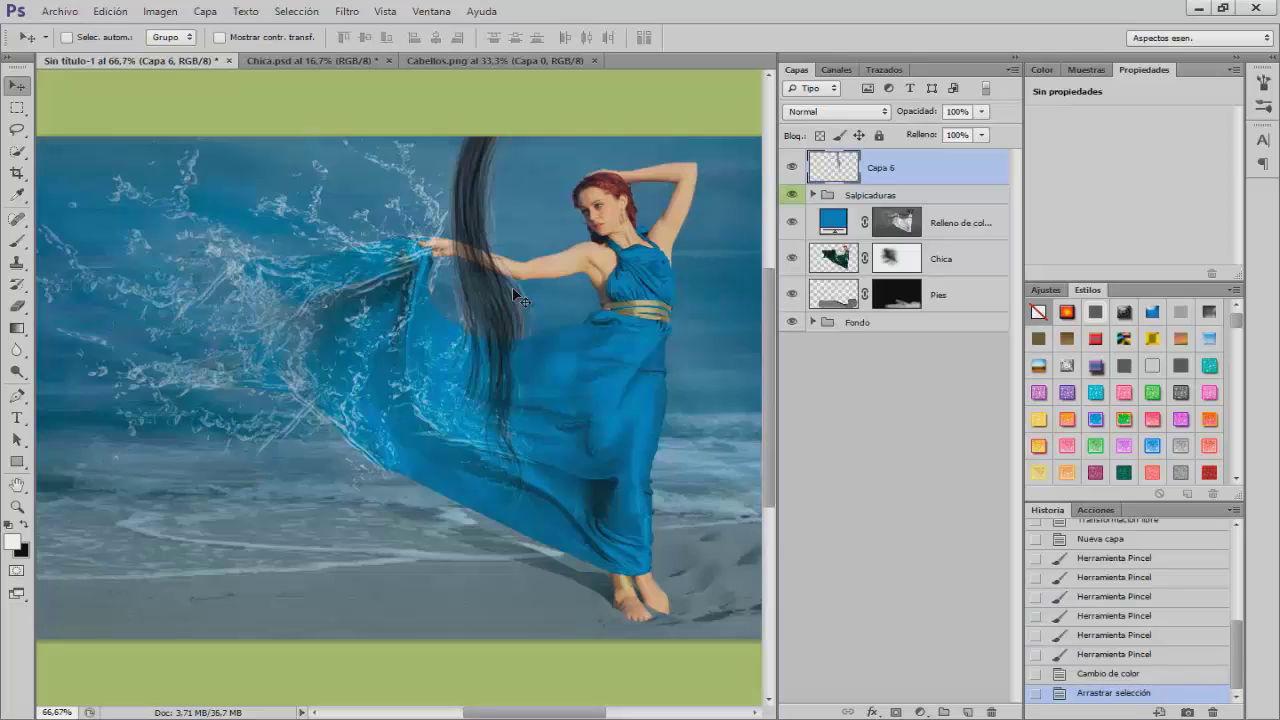
Flip the strand horizontally, scale it to about 29% and position it along the hair hanging beside her neck.
{"action": "key", "text": "ctrl+t"}
{"action": "right_click", "coordinate": [479, 202]}
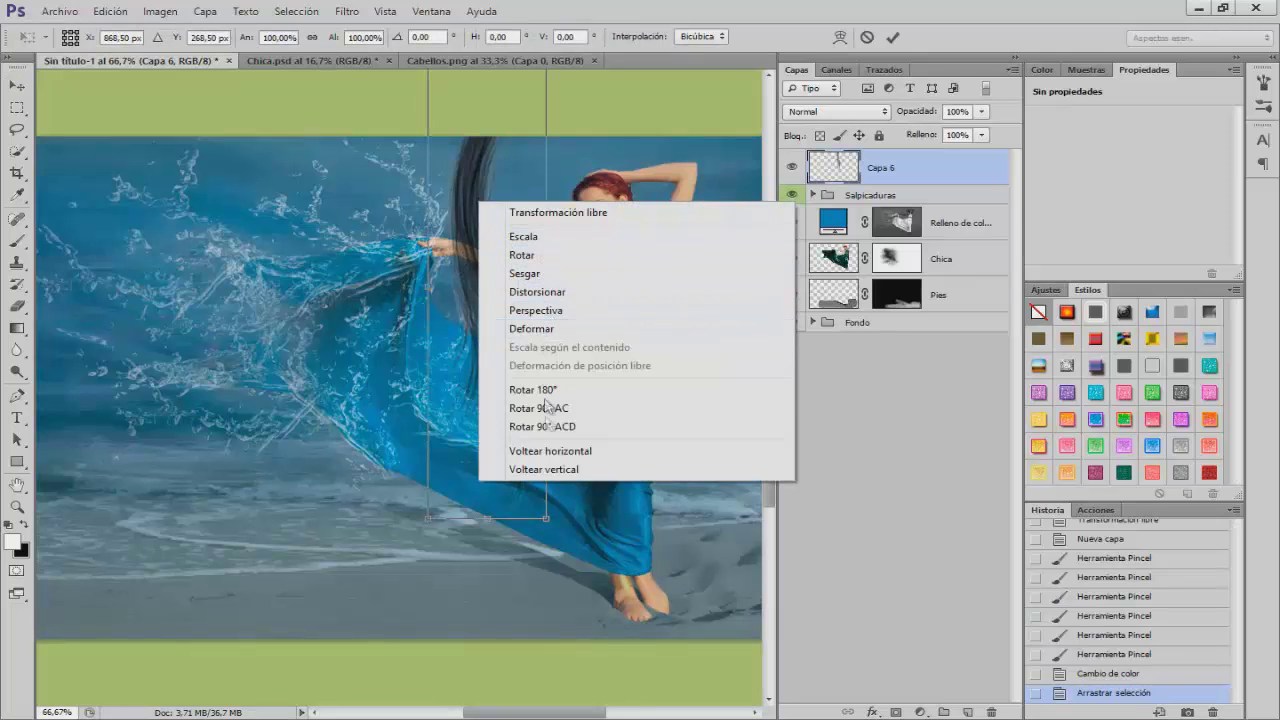
{"action": "left_click", "coordinate": [552, 451]}
{"action": "left_click_drag", "start_coordinate": [583, 210], "coordinate": [742, 268]}
{"action": "left_click_drag", "start_coordinate": [696, 582], "coordinate": [666, 282]}
{"action": "left_click_drag", "start_coordinate": [657, 257], "coordinate": [654, 245]}
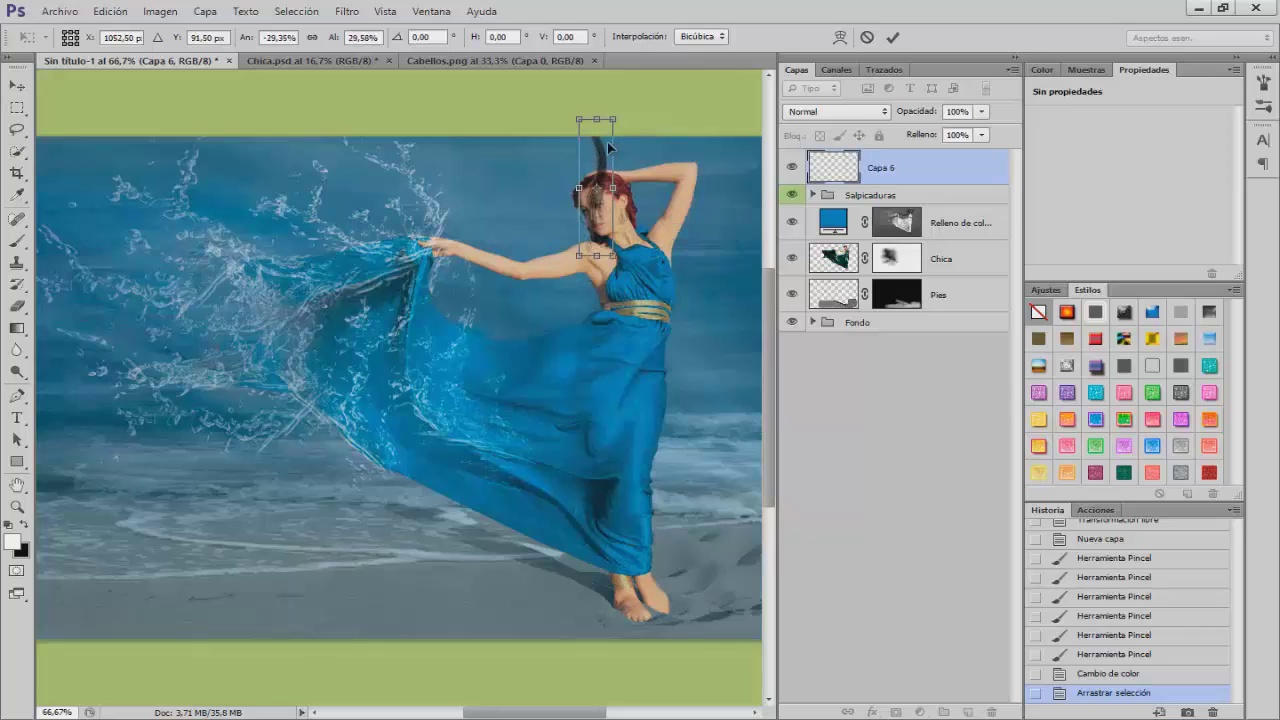
{"action": "left_click_drag", "start_coordinate": [645, 196], "coordinate": [674, 239]}
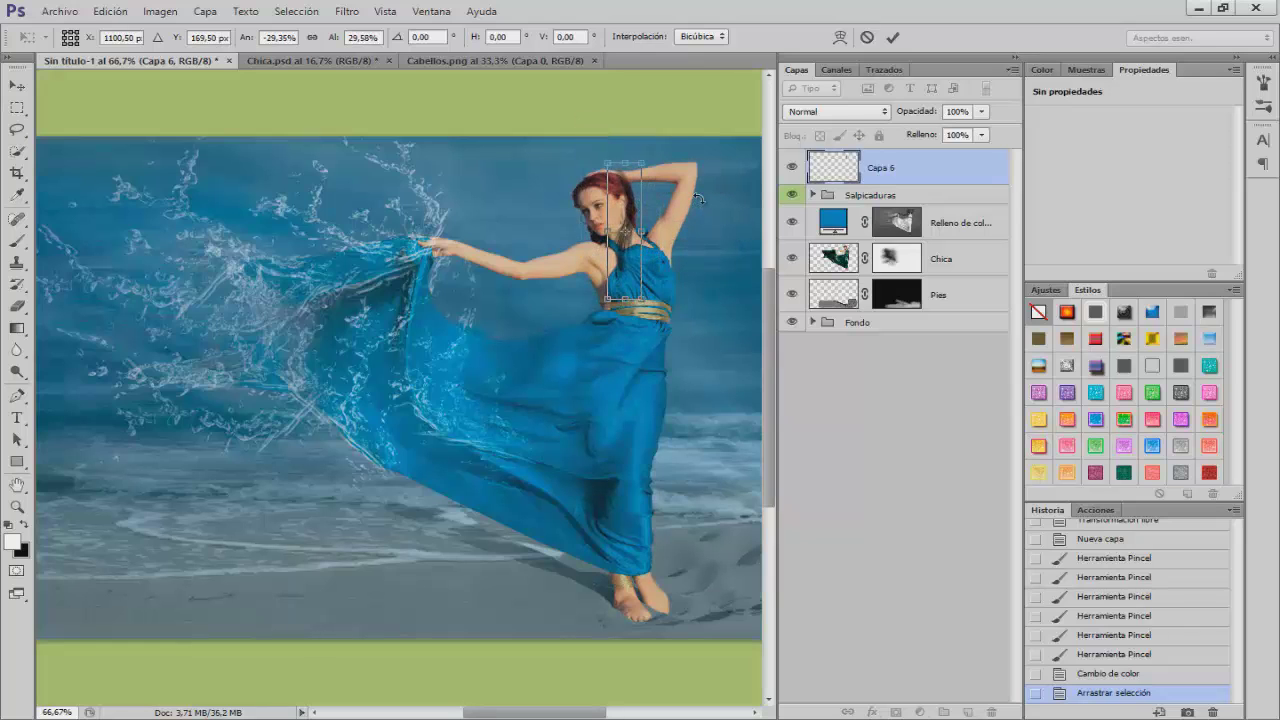
{"action": "key", "text": "Return"}
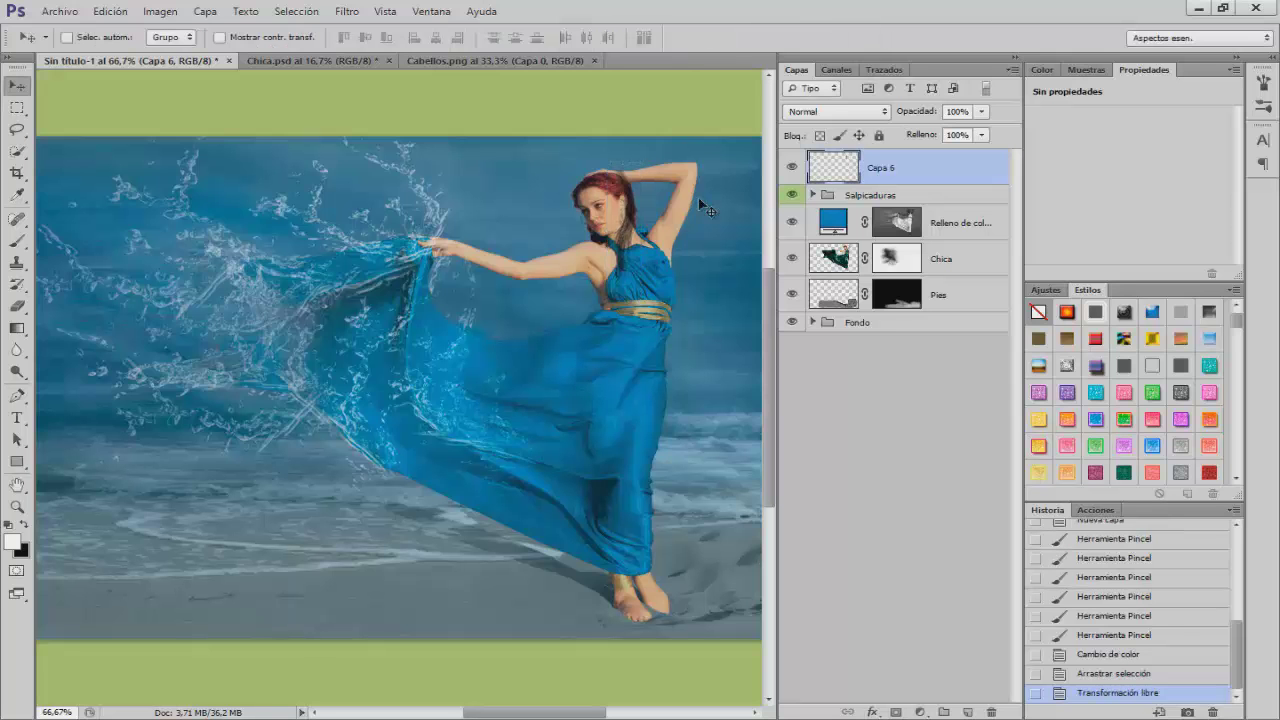
{"action": "key", "text": "ctrl+plus"}
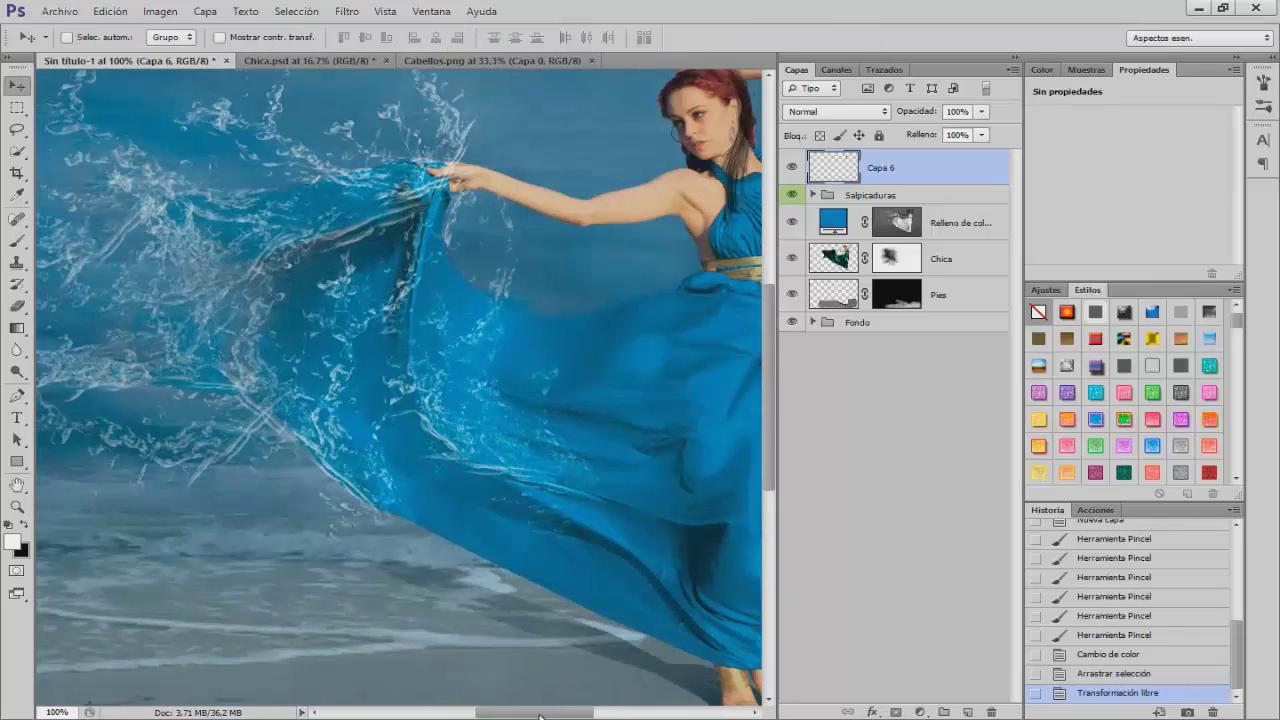
{"action": "left_click_drag", "start_coordinate": [540, 716], "coordinate": [610, 716]}
{"action": "scroll", "coordinate": [251, 286], "scroll_direction": "up", "scroll_amount": 5}
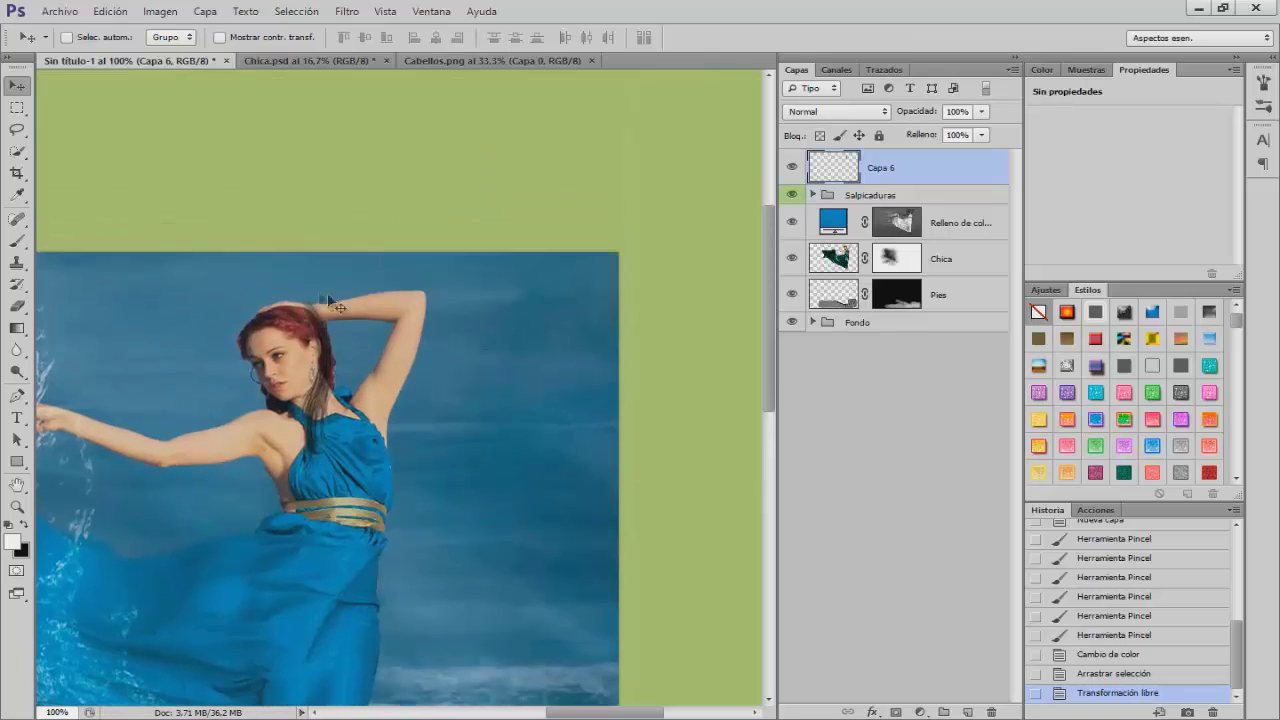
{"action": "left_click_drag", "start_coordinate": [329, 352], "coordinate": [334, 362]}
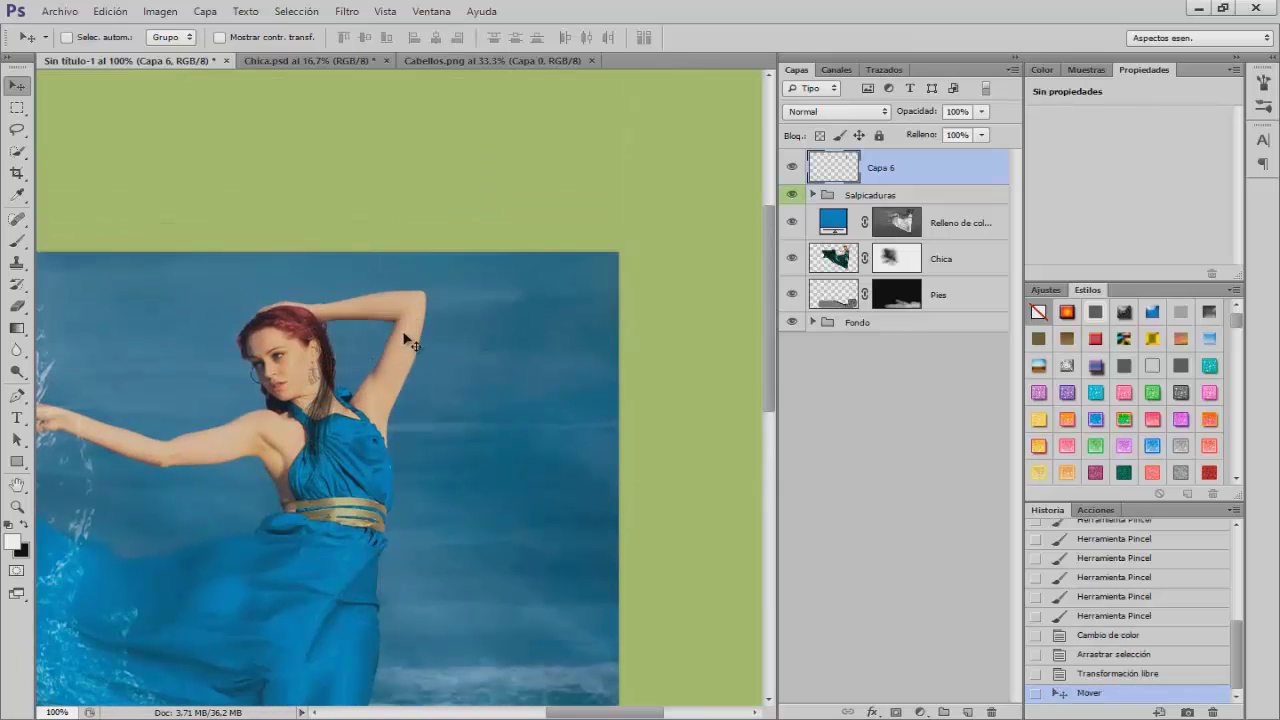
Colorize the strand blue using Hue/Saturation with hue 195, luminosity +26 and saturation slightly below 64.
{"action": "key", "text": "ctrl+u"}
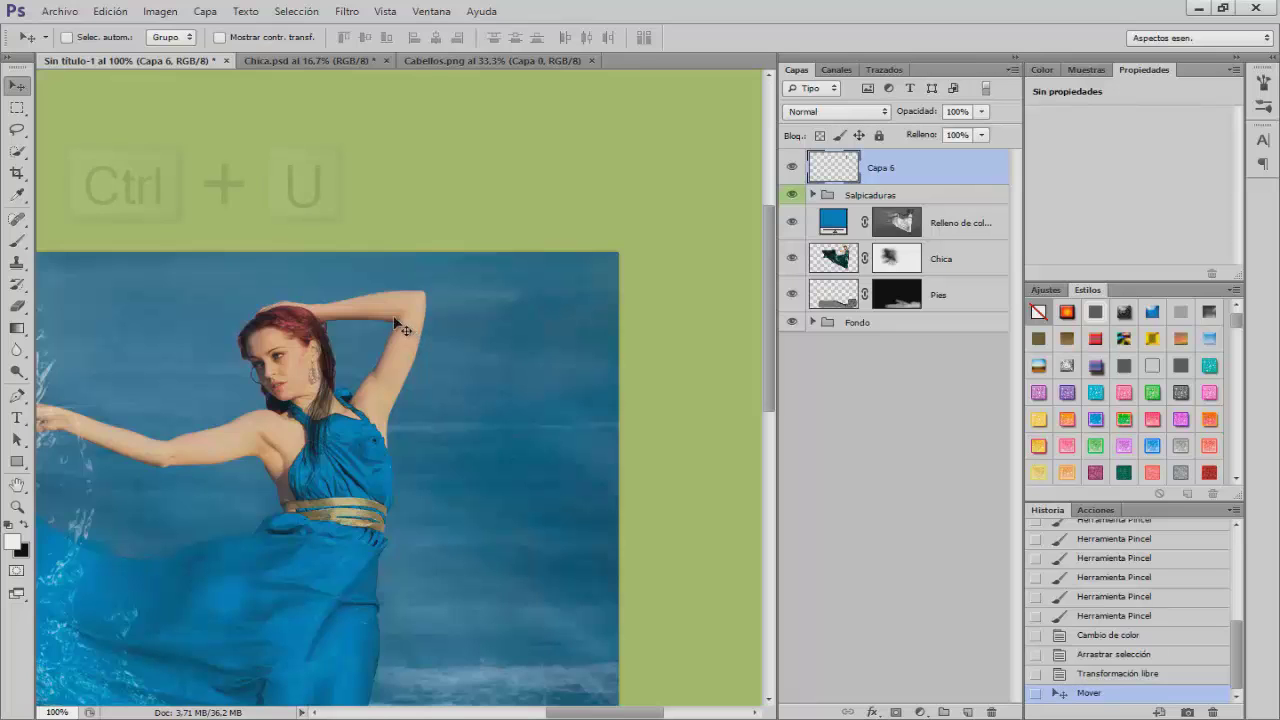
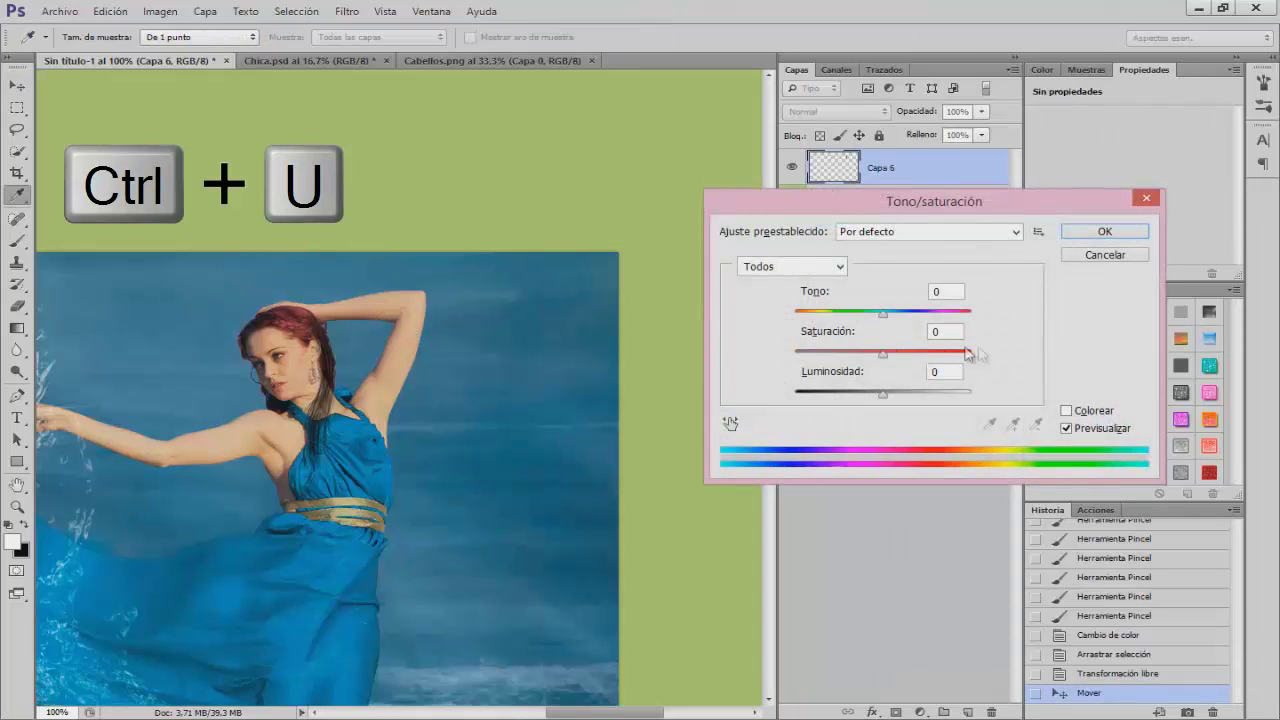
{"action": "left_click", "coordinate": [1066, 411]}
{"action": "left_click_drag", "start_coordinate": [838, 355], "coordinate": [897, 397]}
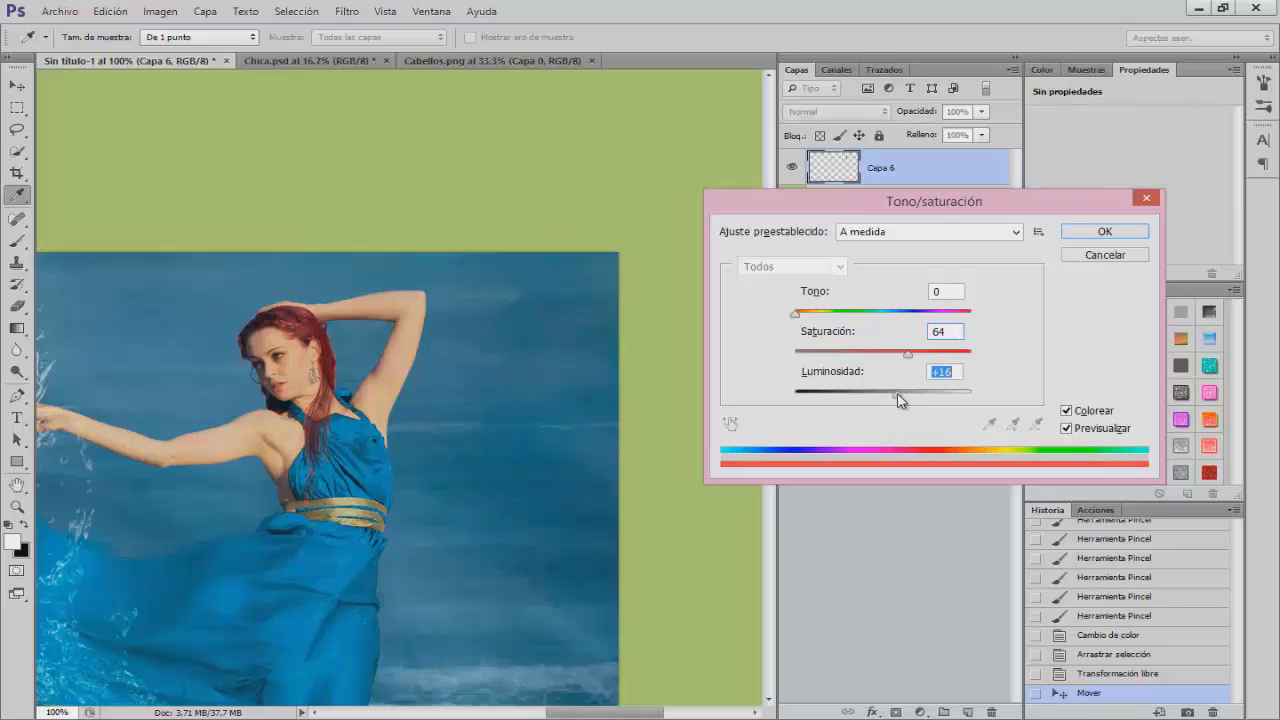
{"action": "left_click_drag", "start_coordinate": [797, 318], "coordinate": [850, 323]}
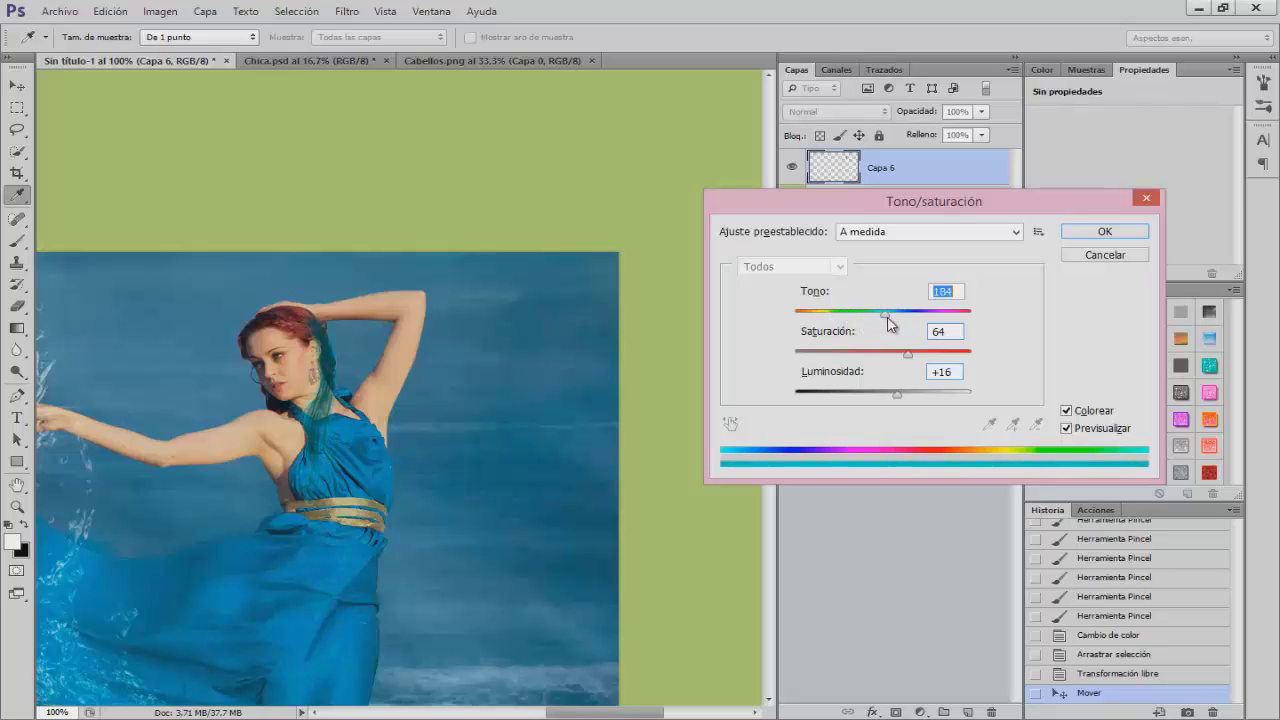
{"action": "left_click_drag", "start_coordinate": [887, 321], "coordinate": [900, 324]}
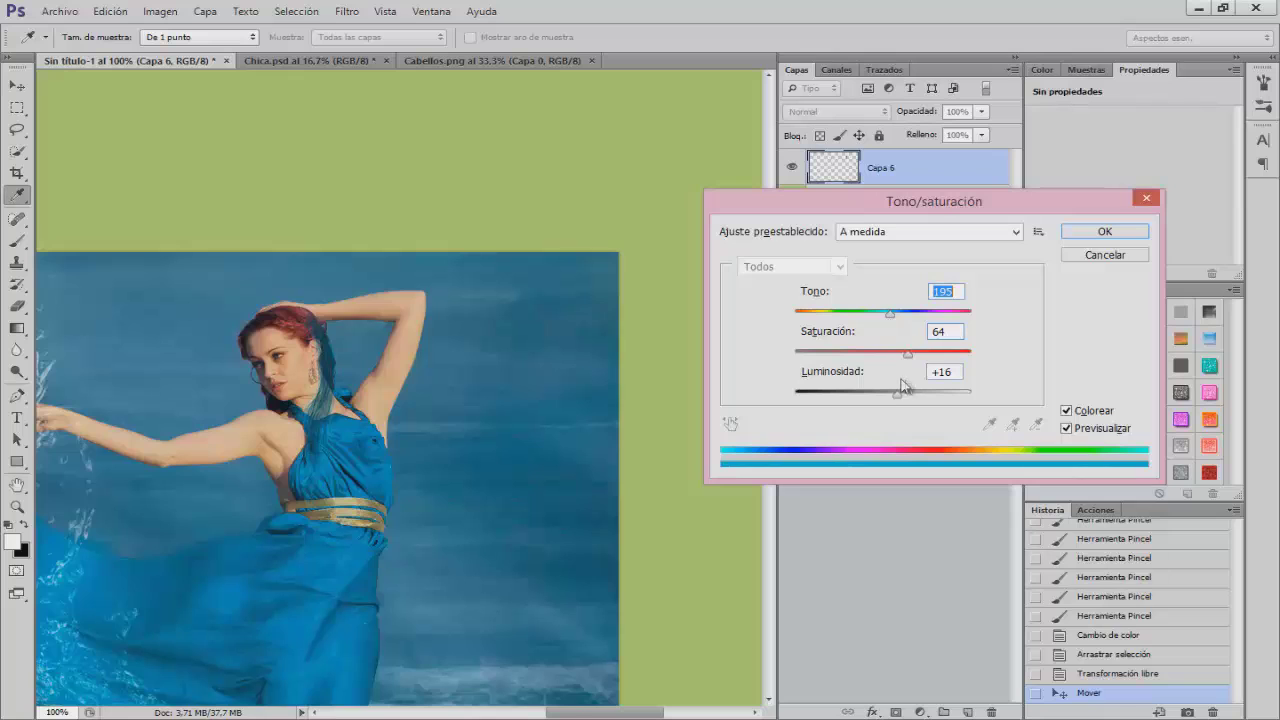
{"action": "left_click_drag", "start_coordinate": [899, 400], "coordinate": [906, 402]}
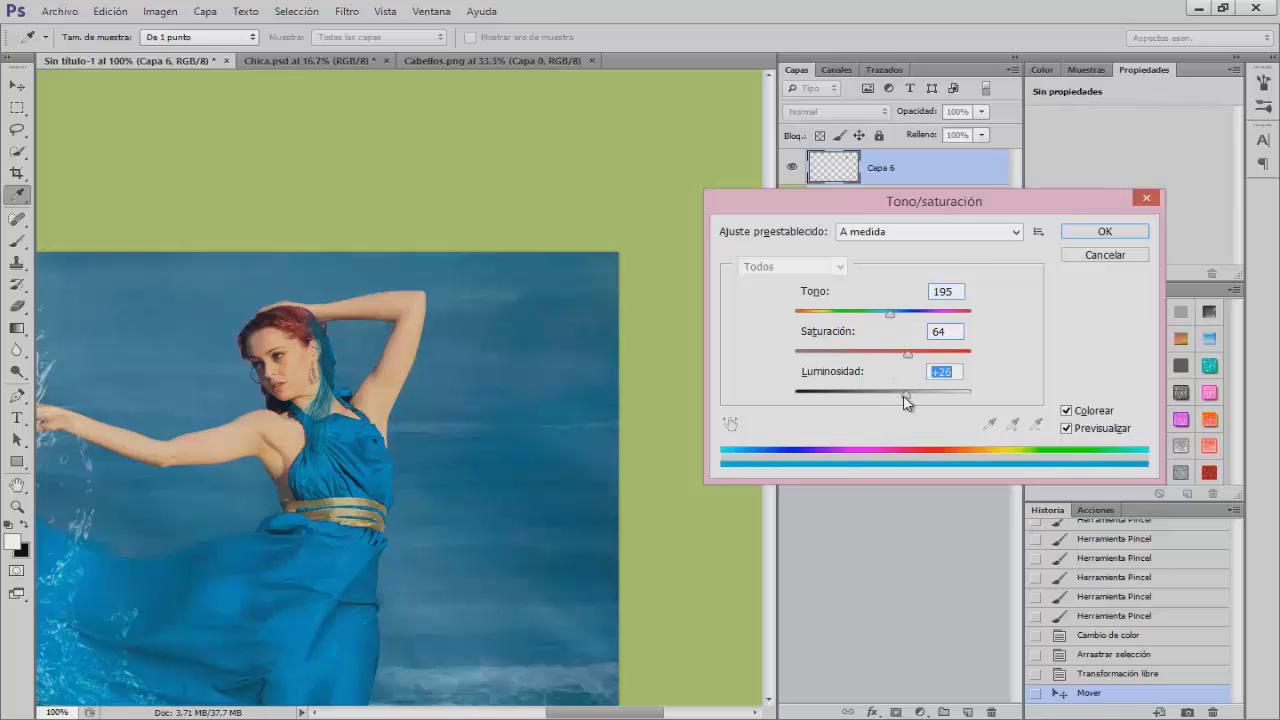
{"action": "left_click_drag", "start_coordinate": [908, 358], "coordinate": [899, 358]}
{"action": "left_click", "coordinate": [1094, 240]}
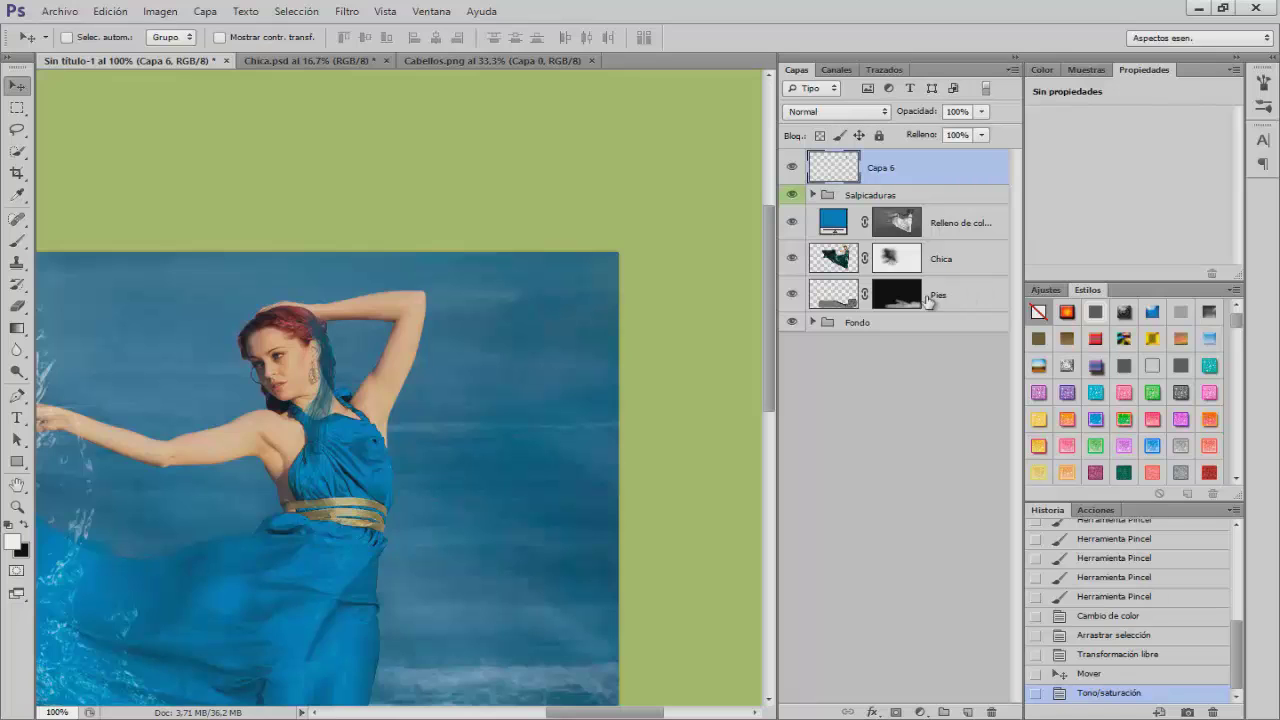
Duplicate the blue strand, rotate the copy, scale it down and place it over the hair behind her face.
{"action": "key", "text": "ctrl+j"}
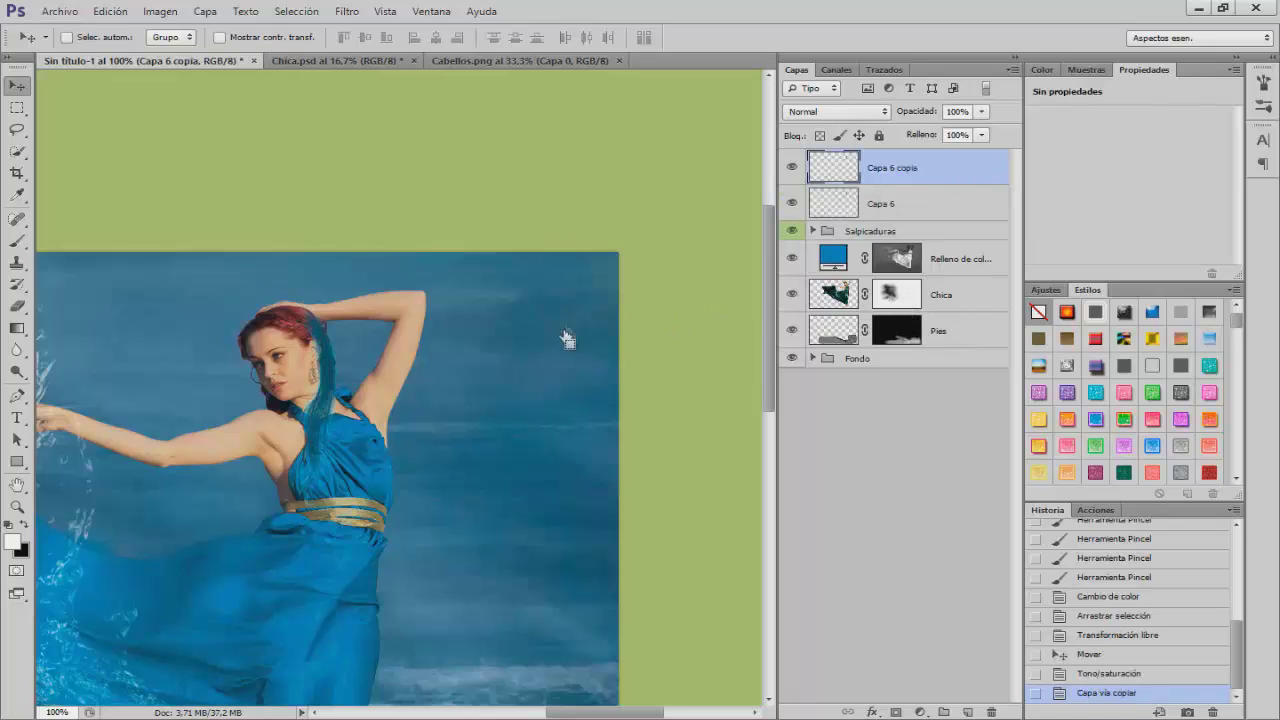
{"action": "key", "text": "ctrl+t"}
{"action": "right_click", "coordinate": [335, 352]}
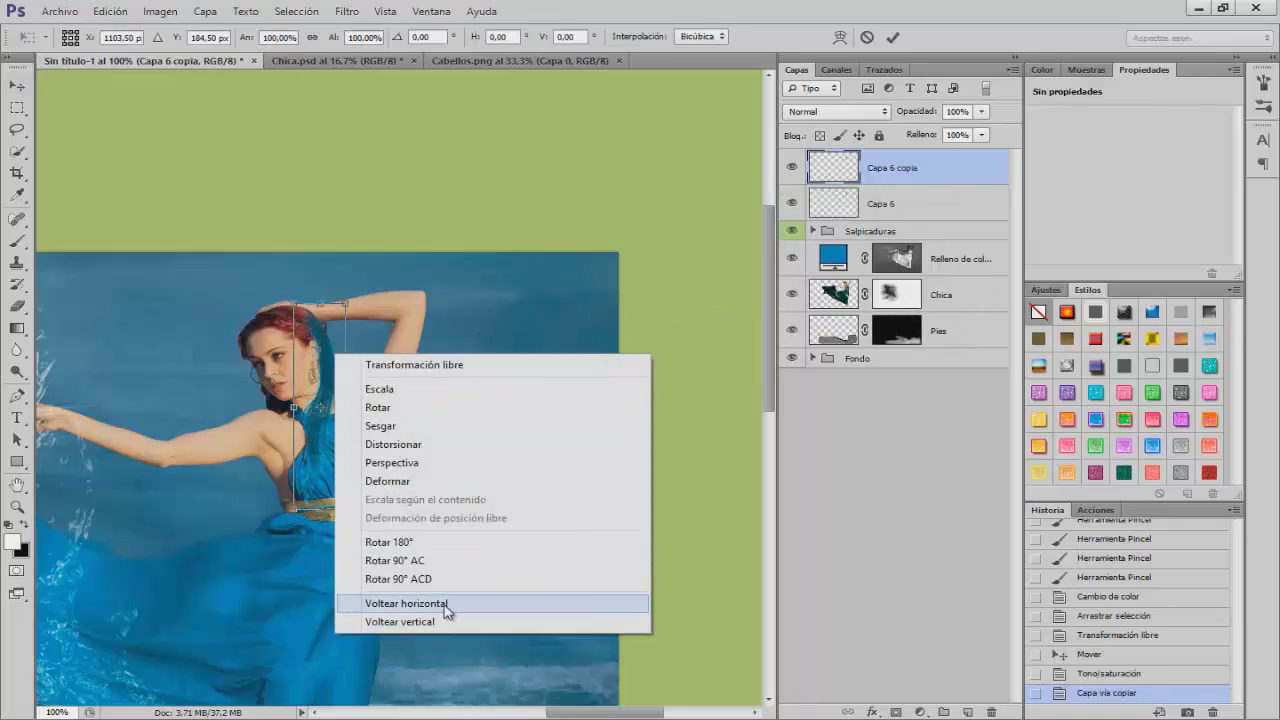
{"action": "left_click", "coordinate": [380, 407]}
{"action": "left_click_drag", "start_coordinate": [360, 505], "coordinate": [385, 483]}
{"action": "left_click_drag", "start_coordinate": [312, 379], "coordinate": [334, 352]}
{"action": "right_click", "coordinate": [379, 462]}
{"action": "left_click", "coordinate": [409, 211]}
{"action": "left_click_drag", "start_coordinate": [402, 480], "coordinate": [341, 395]}
{"action": "left_click_drag", "start_coordinate": [310, 338], "coordinate": [316, 344]}
{"action": "left_click_drag", "start_coordinate": [343, 397], "coordinate": [358, 404]}
{"action": "left_click_drag", "start_coordinate": [318, 338], "coordinate": [389, 324]}
{"action": "key", "text": "Return"}
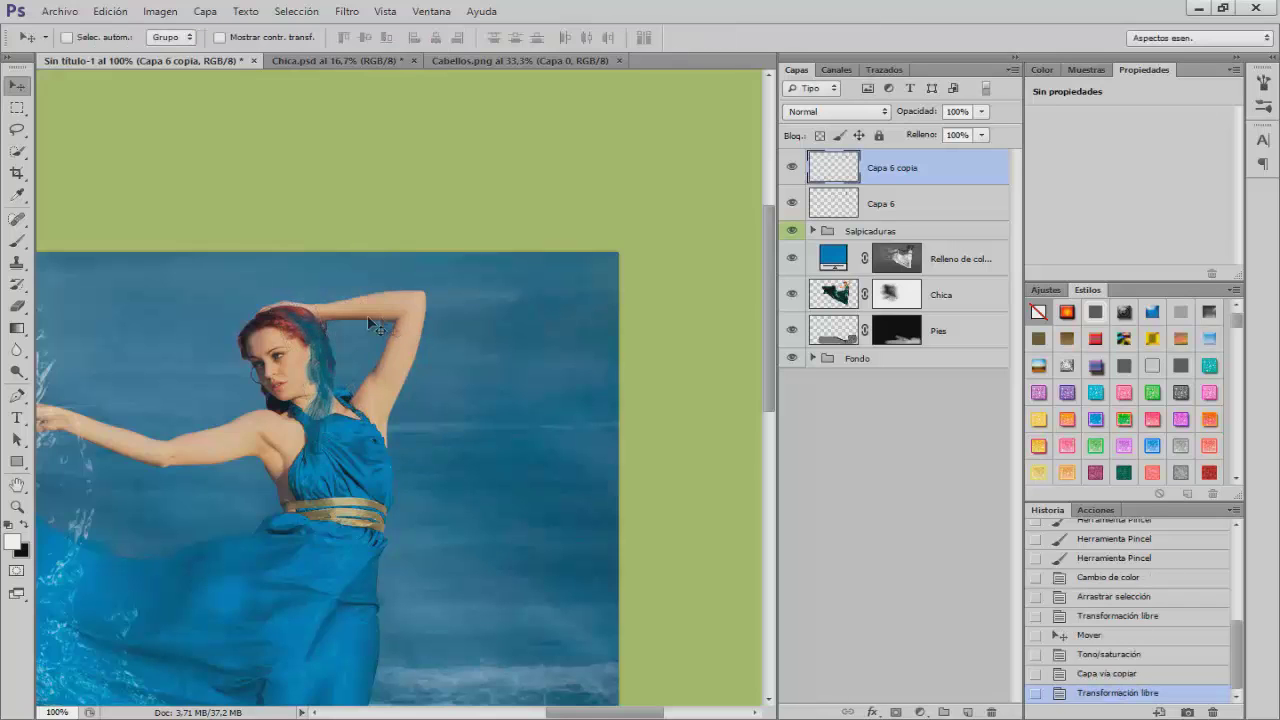
Duplicate the strand again, flip it, rotate it to about -25.6° and place it along the far side of her face.
{"action": "key", "text": "ctrl+j"}
{"action": "key", "text": "ctrl+t"}
{"action": "right_click", "coordinate": [322, 342]}
{"action": "left_click", "coordinate": [370, 588]}
{"action": "left_click_drag", "start_coordinate": [322, 366], "coordinate": [258, 368]}
{"action": "right_click", "coordinate": [270, 437]}
{"action": "left_click", "coordinate": [300, 484]}
{"action": "left_click_drag", "start_coordinate": [255, 320], "coordinate": [273, 339]}
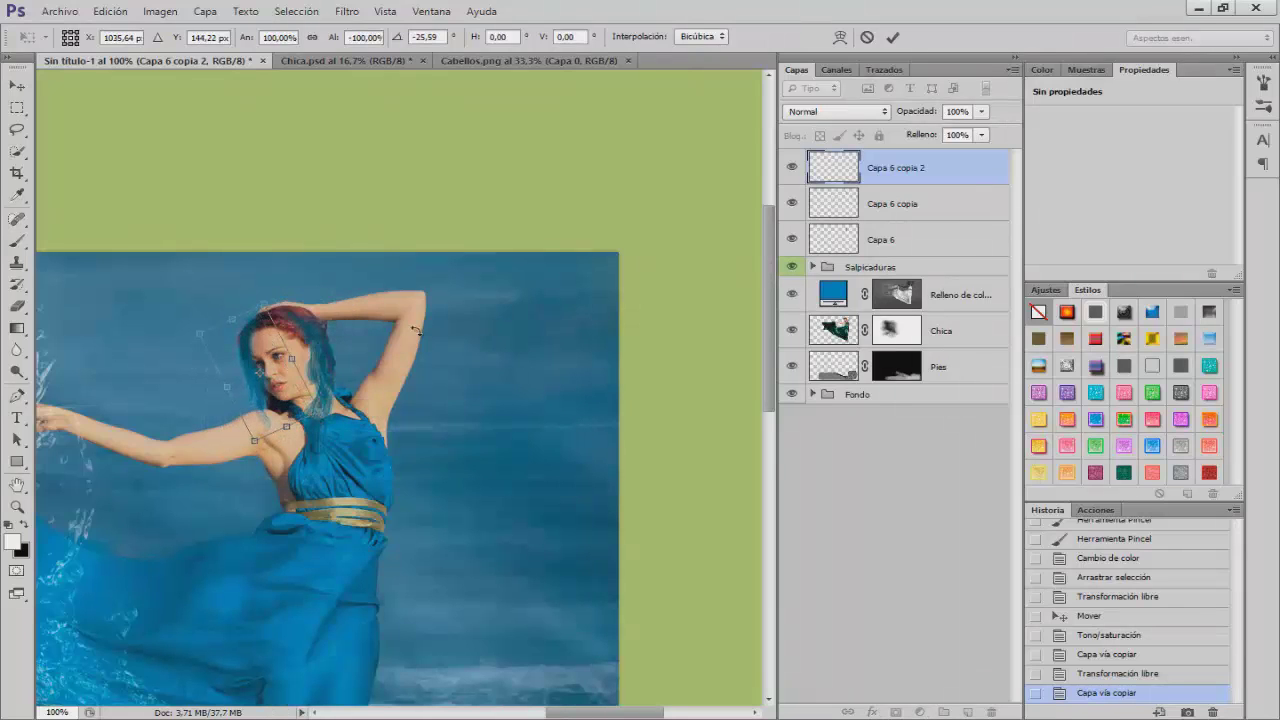
{"action": "key", "text": "Return"}
Choose the speckled 21 px brush tip and add a new layer above the hair strands.
{"action": "key", "text": "b"}
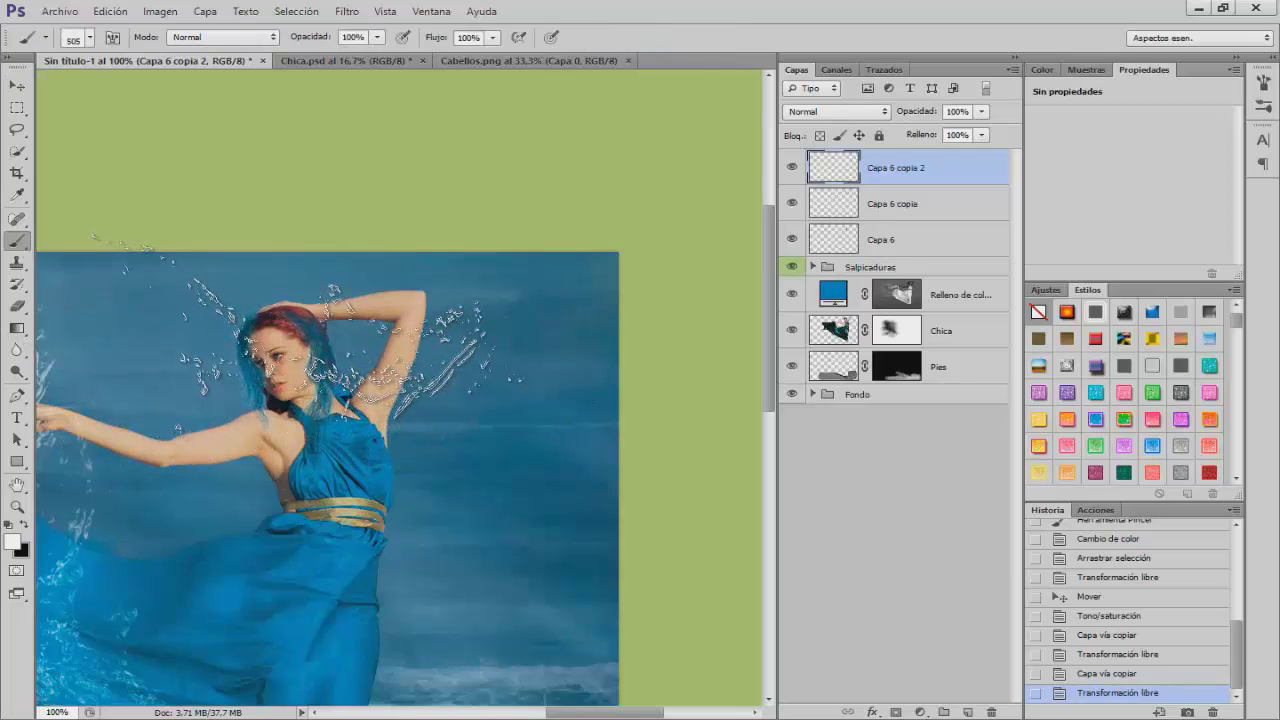
{"action": "right_click", "coordinate": [370, 298]}
{"action": "left_click_drag", "start_coordinate": [651, 567], "coordinate": [660, 497]}
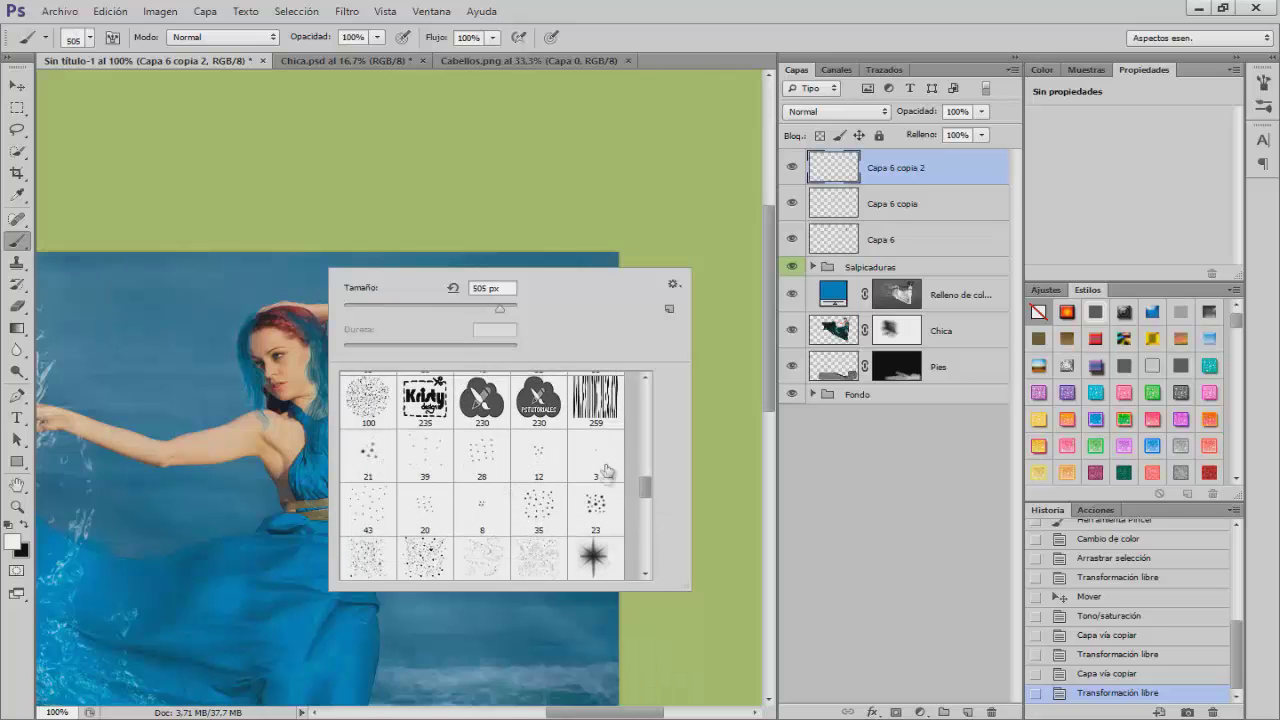
{"action": "left_click", "coordinate": [369, 455]}
{"action": "left_click_drag", "start_coordinate": [180, 372], "coordinate": [181, 377]}
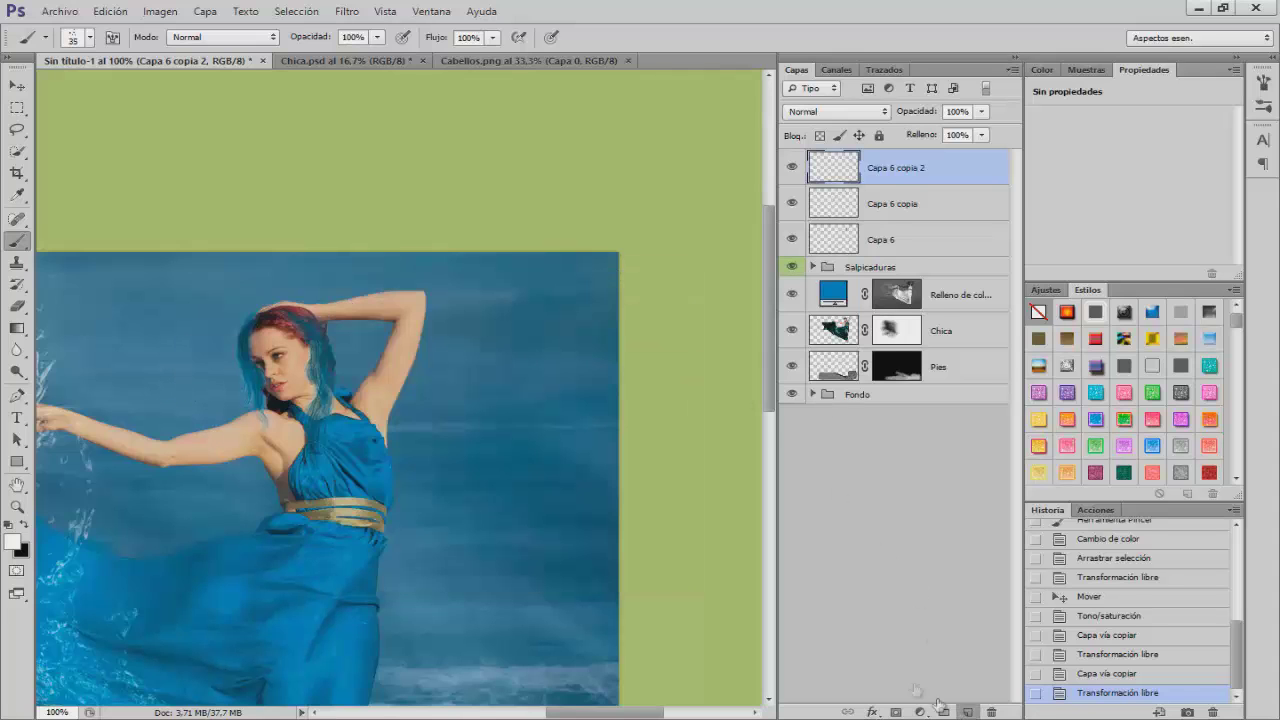
{"action": "left_click", "coordinate": [967, 712]}
Try strand strokes on the sky beside the woman with the reduced speckled tip and the 28 px tip.
{"action": "key", "text": "bracketleft"}
{"action": "key", "text": "bracketleft"}
{"action": "left_click_drag", "start_coordinate": [452, 366], "coordinate": [434, 418]}
{"action": "mouse_move", "coordinate": [482, 370]}
{"action": "left_mouse_down"}
{"action": "mouse_move", "coordinate": [456, 428]}
{"action": "mouse_move", "coordinate": [465, 468]}
{"action": "mouse_move", "coordinate": [438, 500]}
{"action": "left_mouse_up"}
{"action": "right_click", "coordinate": [506, 386]}
{"action": "left_click", "coordinate": [665, 577]}
{"action": "left_click_drag", "start_coordinate": [542, 376], "coordinate": [498, 430]}
Try strand strokes on the sky with the 3 px tip and the speckled 43 px tip.
{"action": "right_click", "coordinate": [513, 358]}
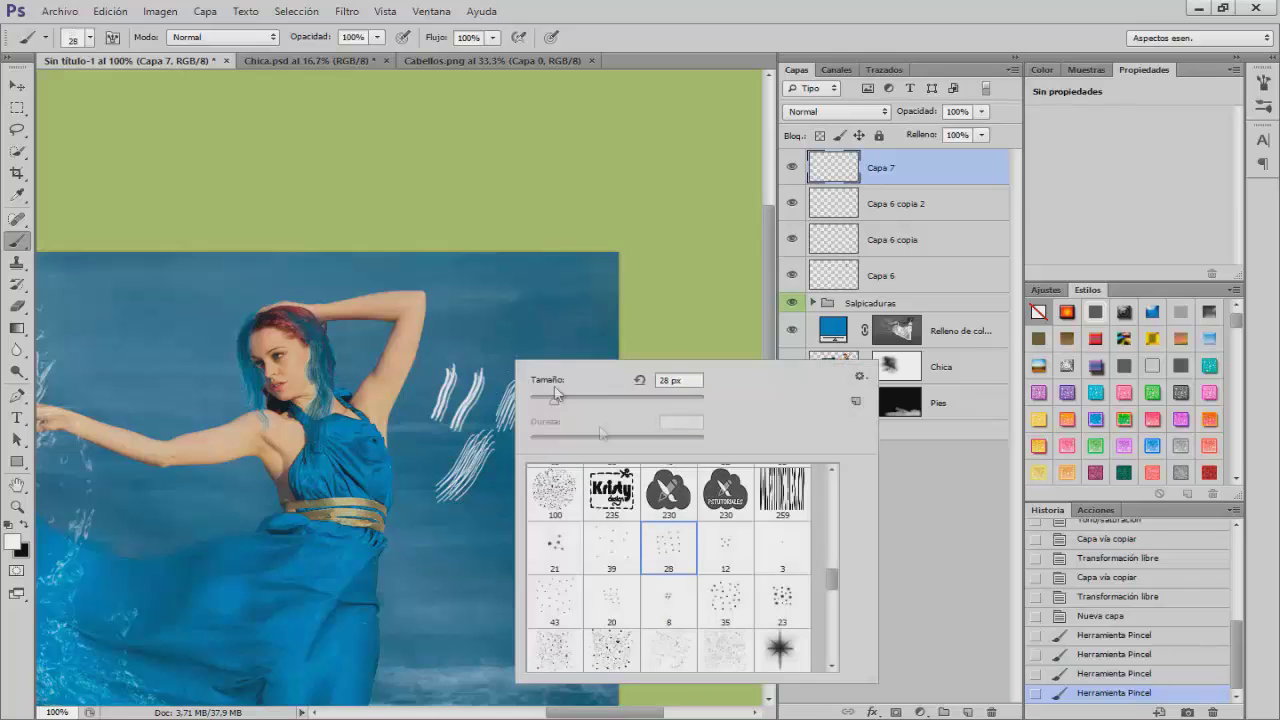
{"action": "left_click", "coordinate": [782, 548]}
{"action": "key", "text": "Return"}
{"action": "left_click_drag", "start_coordinate": [500, 298], "coordinate": [466, 365]}
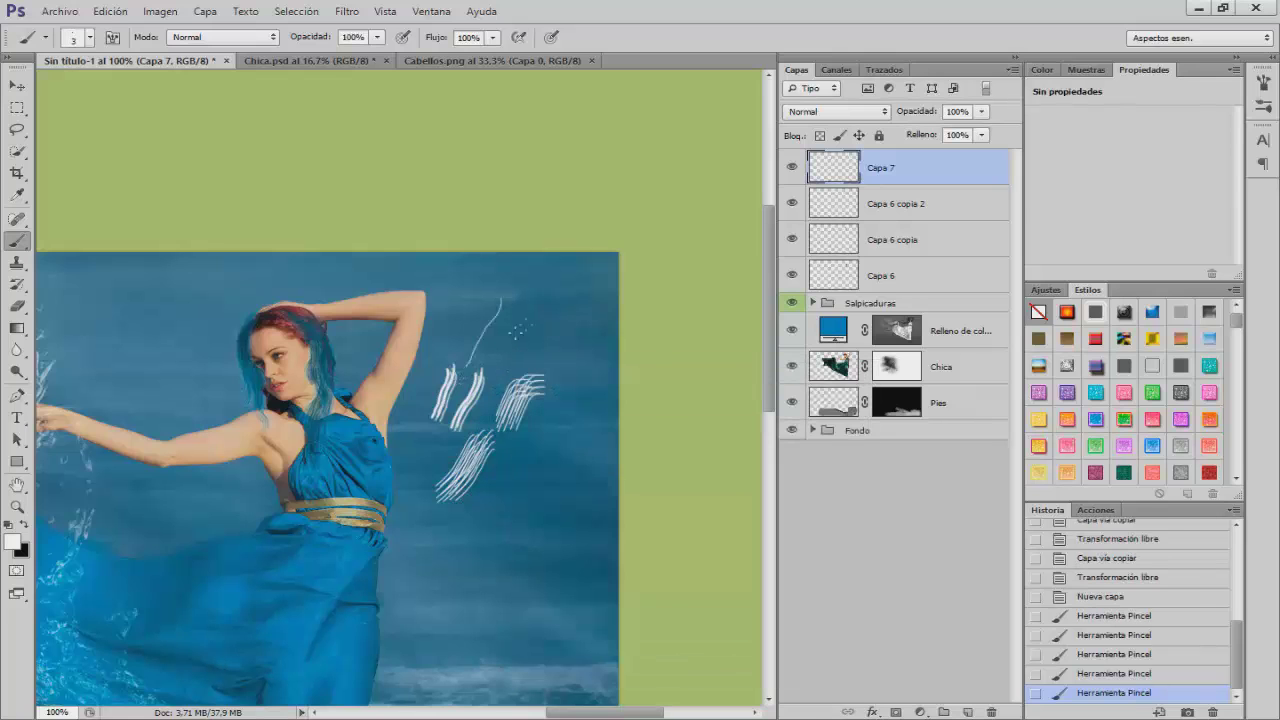
{"action": "left_click_drag", "start_coordinate": [545, 300], "coordinate": [522, 375]}
{"action": "left_click_drag", "start_coordinate": [512, 312], "coordinate": [485, 415]}
{"action": "right_click", "coordinate": [481, 396]}
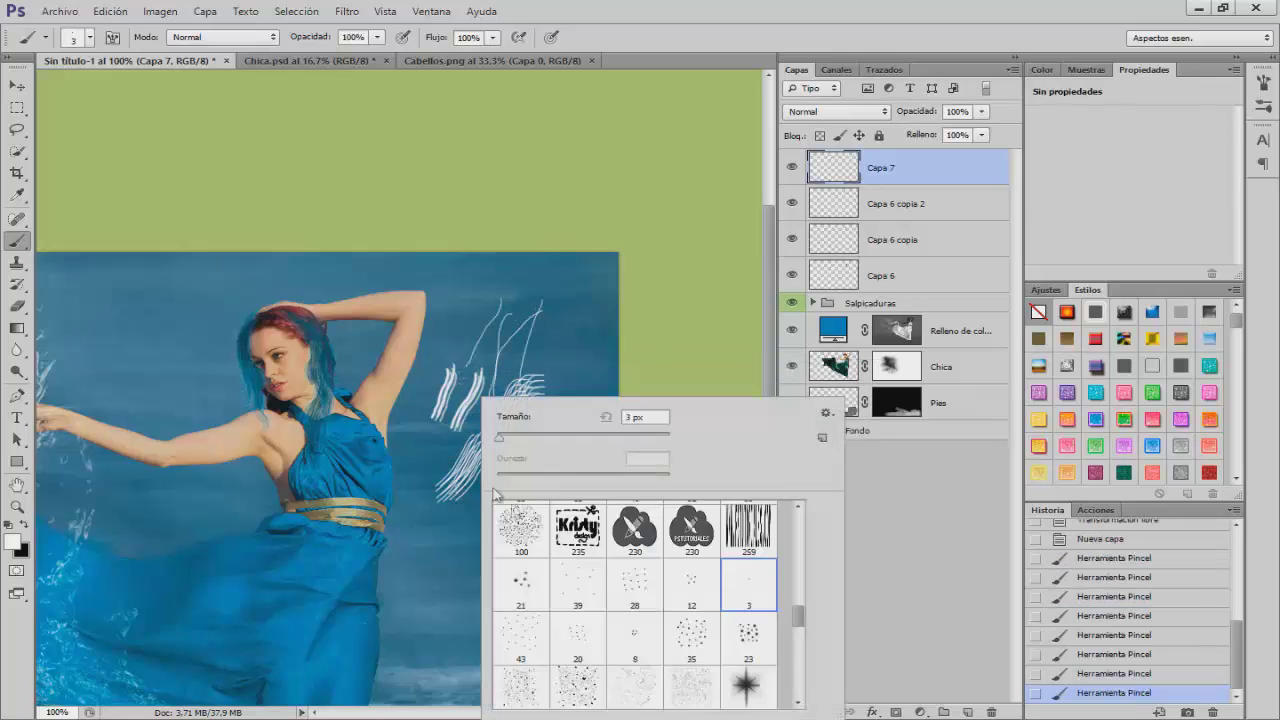
{"action": "left_click", "coordinate": [535, 630]}
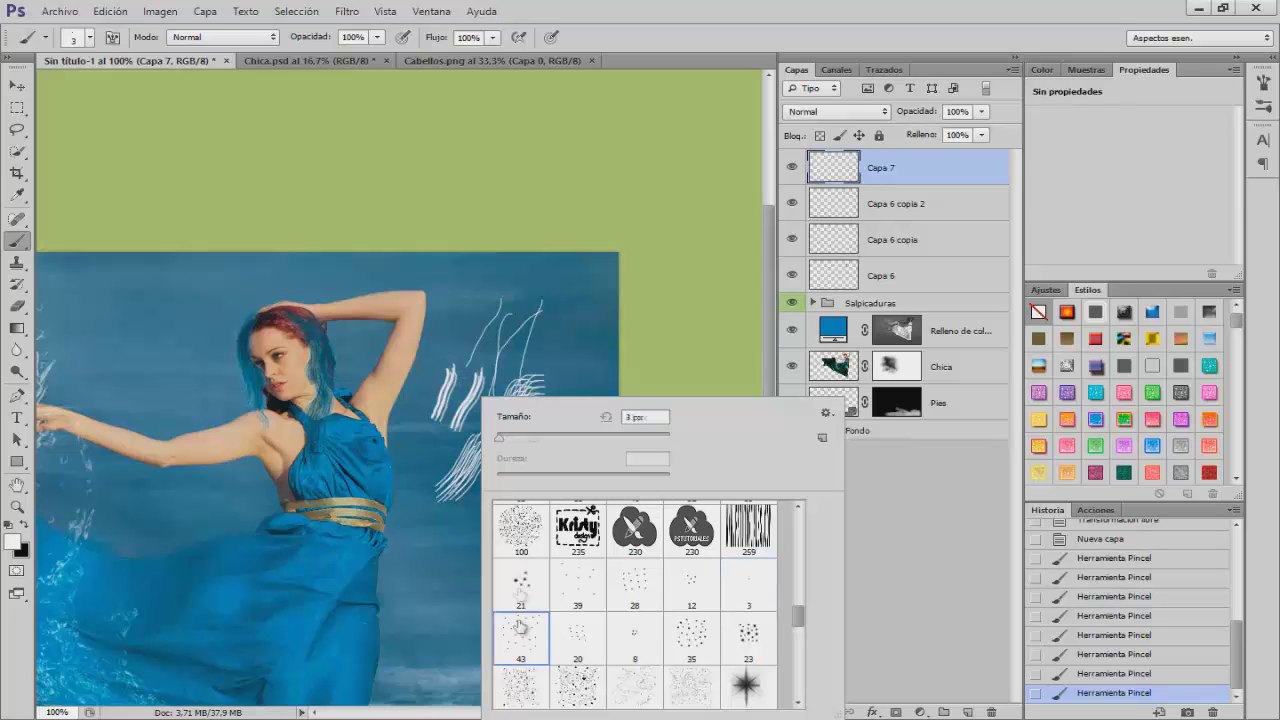
{"action": "key", "text": "Return"}
{"action": "left_click_drag", "start_coordinate": [578, 310], "coordinate": [450, 510]}
Undo all the white test strokes on the sky.
{"action": "key", "text": "ctrl+alt+z"}
{"action": "key", "text": "ctrl+alt+z"}
{"action": "key", "text": "ctrl+alt+z"}
{"action": "key", "text": "ctrl+alt+z"}
{"action": "key", "text": "ctrl+alt+z"}
{"action": "key", "text": "ctrl+alt+z"}
{"action": "key", "text": "ctrl+alt+z"}
{"action": "key", "text": "ctrl+alt+z"}
{"action": "key", "text": "ctrl+alt+z"}
{"action": "key", "text": "ctrl+alt+z"}
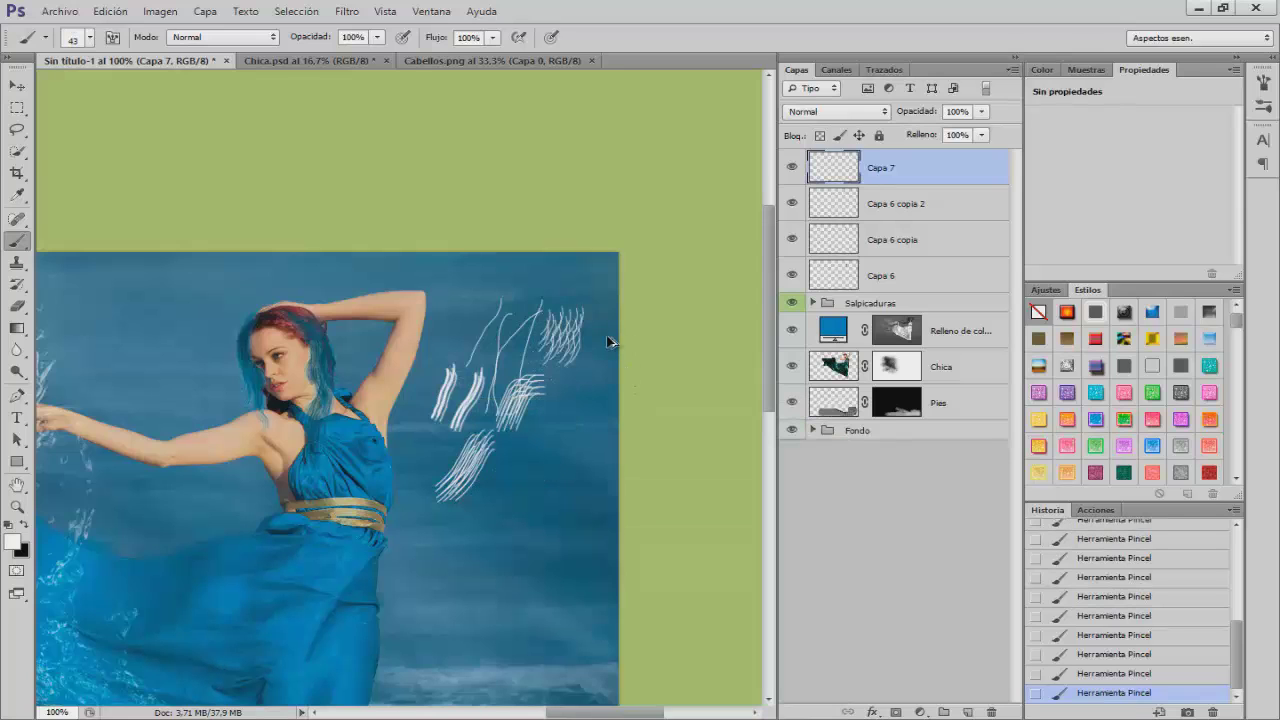
Sample the blue of the hair and paint fine strands over the red hair at the crown, undoing unwanted strokes.
{"action": "left_click", "coordinate": [318, 368], "text": "alt"}
{"action": "right_click", "coordinate": [301, 376], "text": "alt"}
{"action": "left_click_drag", "start_coordinate": [270, 318], "coordinate": [302, 332]}
{"action": "right_click", "coordinate": [295, 323], "text": "alt"}
{"action": "mouse_move", "coordinate": [300, 330]}
{"action": "left_mouse_down"}
{"action": "mouse_move", "coordinate": [328, 355]}
{"action": "mouse_move", "coordinate": [342, 343]}
{"action": "mouse_move", "coordinate": [344, 378]}
{"action": "mouse_move", "coordinate": [359, 339]}
{"action": "mouse_move", "coordinate": [338, 363]}
{"action": "mouse_move", "coordinate": [328, 335]}
{"action": "mouse_move", "coordinate": [344, 397]}
{"action": "mouse_move", "coordinate": [406, 315]}
{"action": "mouse_move", "coordinate": [320, 318]}
{"action": "mouse_move", "coordinate": [333, 383]}
{"action": "mouse_move", "coordinate": [324, 330]}
{"action": "mouse_move", "coordinate": [396, 376]}
{"action": "left_mouse_up"}
{"action": "key", "text": "ctrl+alt+z"}
{"action": "key", "text": "ctrl+alt+z"}
{"action": "key", "text": "ctrl+alt+z"}
{"action": "key", "text": "ctrl+alt+z"}
{"action": "left_click_drag", "start_coordinate": [338, 334], "coordinate": [347, 340]}
Set the foreground to light grey-blue 87aab5 and paint lighter strands over the hair around her face and crown.
{"action": "key", "text": "i"}
{"action": "left_click", "coordinate": [318, 332]}
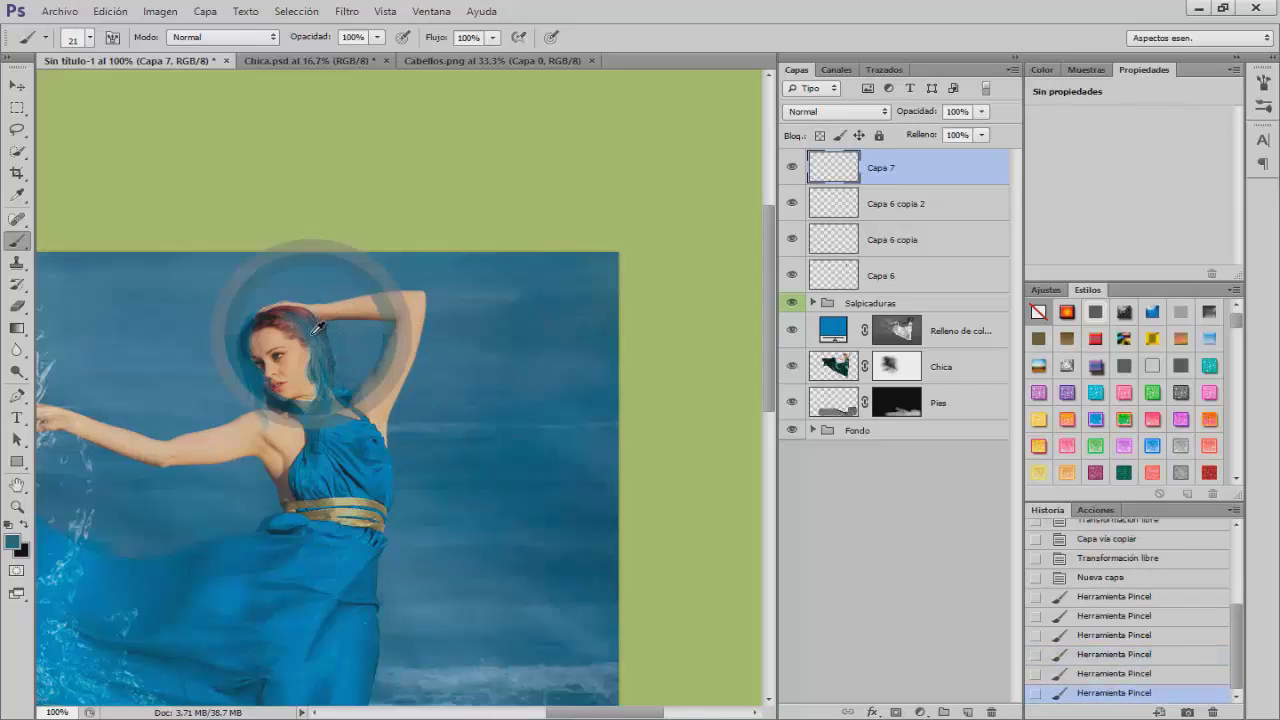
{"action": "left_click", "coordinate": [12, 541]}
{"action": "left_click", "coordinate": [697, 335]}
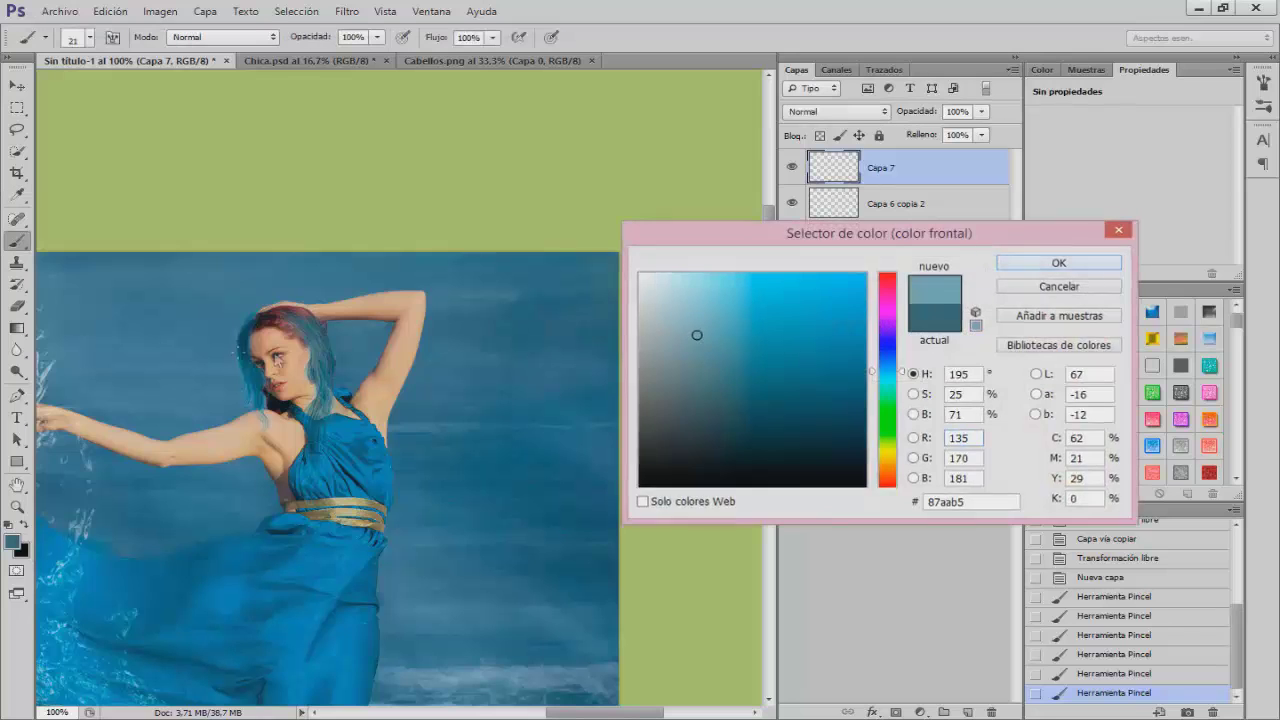
{"action": "left_click", "coordinate": [1008, 264]}
{"action": "key", "text": "b"}
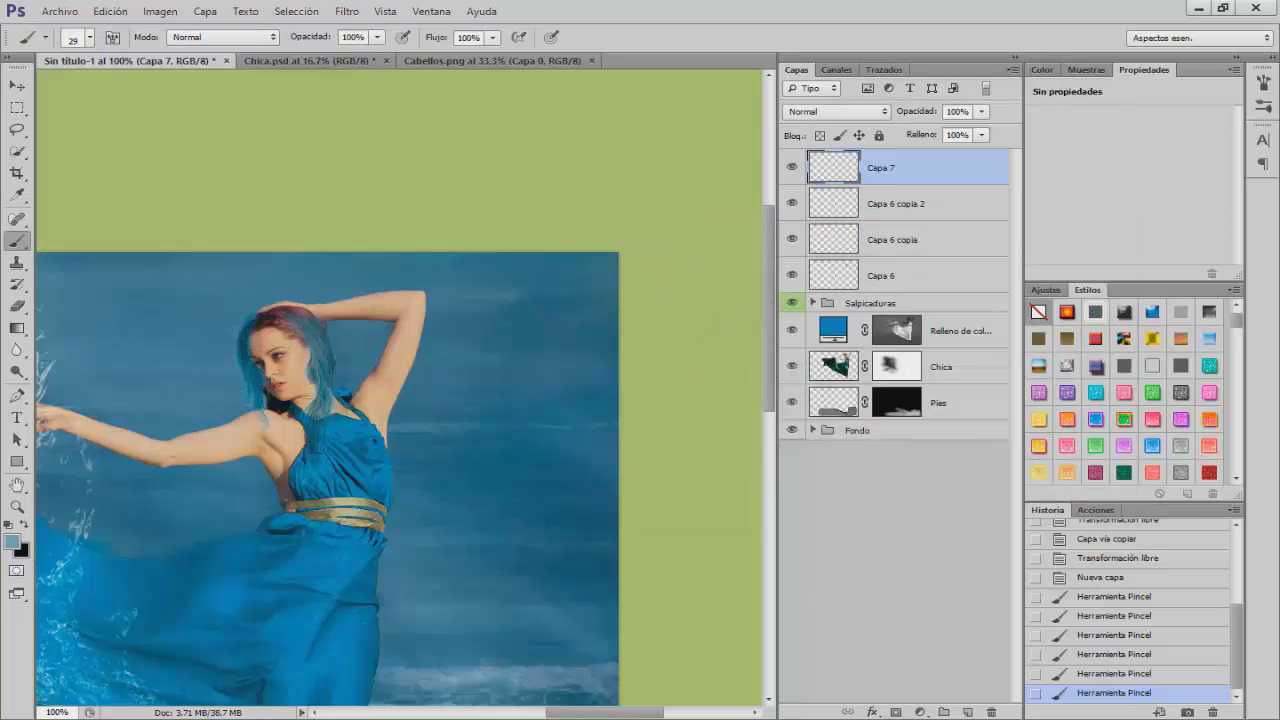
{"action": "left_click_drag", "start_coordinate": [258, 344], "coordinate": [250, 342]}
{"action": "left_click", "coordinate": [318, 318]}
{"action": "left_click", "coordinate": [328, 322]}
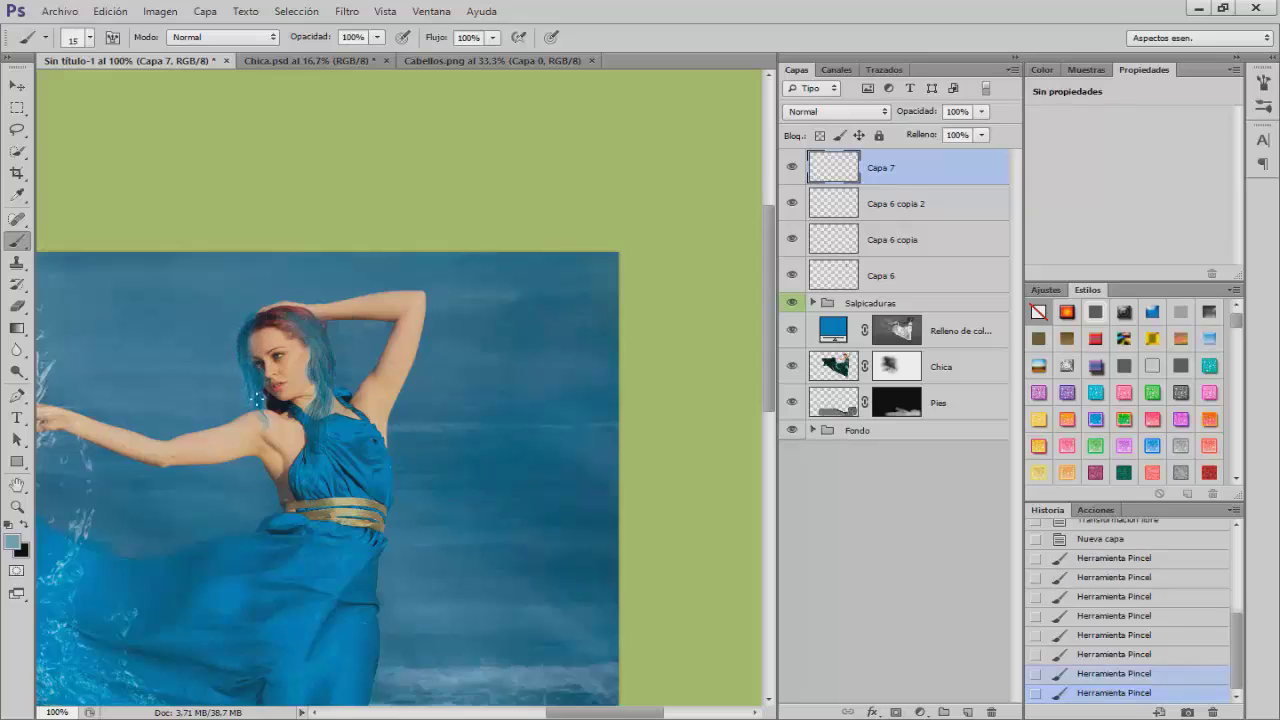
Toggle the visibility of the painted strands layer to compare the hair with and without it.
{"action": "left_click", "coordinate": [792, 168]}
{"action": "left_click", "coordinate": [792, 168]}
{"action": "left_click", "coordinate": [792, 168]}
{"action": "left_click", "coordinate": [792, 168]}
Lasso the middle wavy brown lock in Cabellos.png and move it into the composite as a new layer.
{"action": "left_click", "coordinate": [492, 60]}
{"action": "left_click", "coordinate": [16, 129]}
{"action": "mouse_move", "coordinate": [350, 412]}
{"action": "left_mouse_down"}
{"action": "mouse_move", "coordinate": [340, 448]}
{"action": "mouse_move", "coordinate": [432, 640]}
{"action": "mouse_move", "coordinate": [456, 392]}
{"action": "mouse_move", "coordinate": [372, 380]}
{"action": "left_mouse_up"}
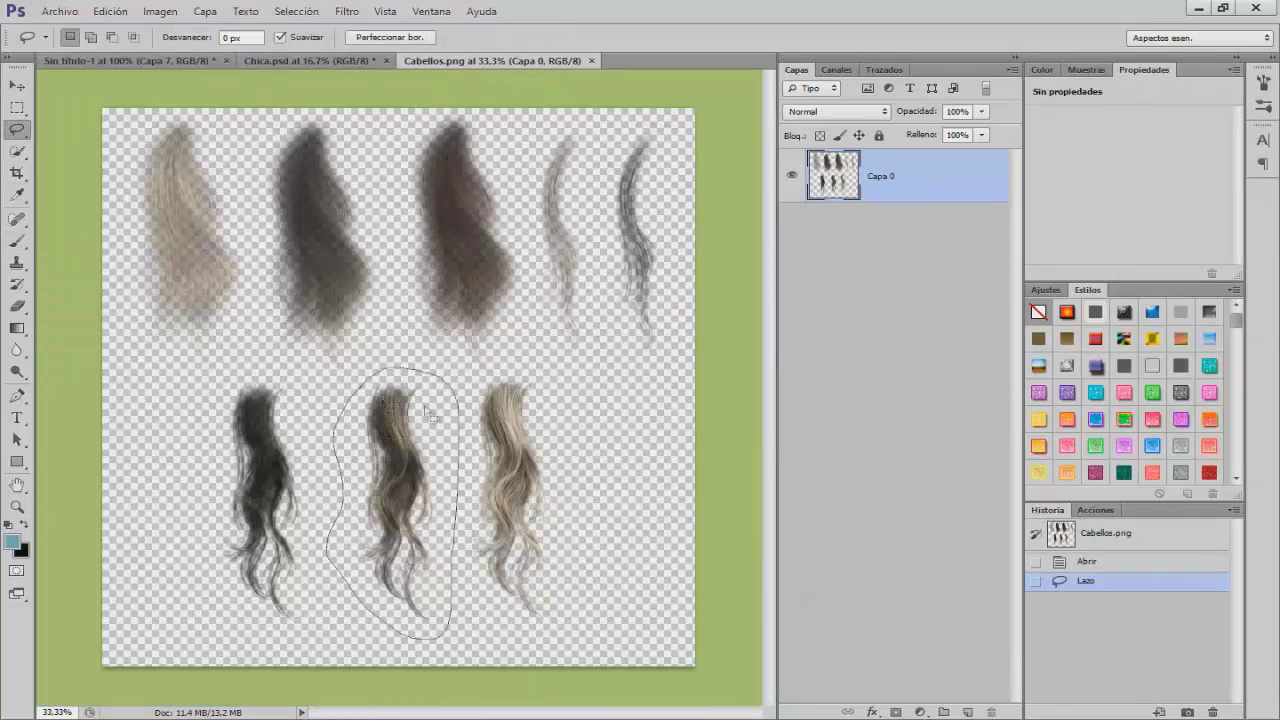
{"action": "key", "text": "v"}
{"action": "mouse_move", "coordinate": [425, 500]}
{"action": "left_mouse_down"}
{"action": "mouse_move", "coordinate": [350, 195]}
{"action": "mouse_move", "coordinate": [212, 92]}
{"action": "mouse_move", "coordinate": [140, 60]}
{"action": "mouse_move", "coordinate": [326, 340]}
{"action": "left_mouse_up"}
Reorient the wavy lock, scale it down and move it over the hair behind her face.
{"action": "key", "text": "ctrl+t"}
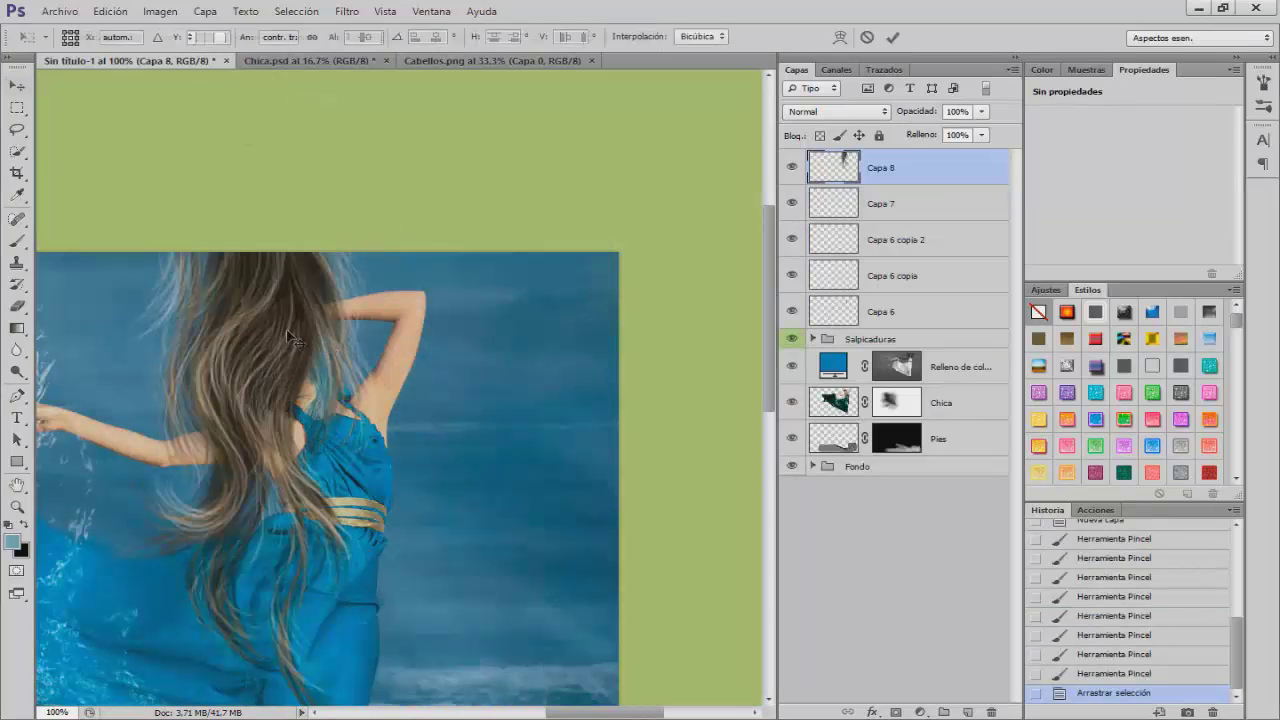
{"action": "right_click", "coordinate": [290, 338]}
{"action": "left_click", "coordinate": [360, 571]}
{"action": "left_click_drag", "start_coordinate": [372, 243], "coordinate": [301, 505]}
{"action": "left_click_drag", "start_coordinate": [262, 565], "coordinate": [410, 300]}
{"action": "left_click_drag", "start_coordinate": [449, 238], "coordinate": [386, 402]}
{"action": "left_click_drag", "start_coordinate": [358, 448], "coordinate": [342, 338]}
Rotate and warp the wavy lock so it flows from the crown down over her shoulder.
{"action": "right_click", "coordinate": [342, 338]}
{"action": "left_click", "coordinate": [394, 395]}
{"action": "left_click_drag", "start_coordinate": [371, 291], "coordinate": [328, 275]}
{"action": "left_click_drag", "start_coordinate": [325, 408], "coordinate": [337, 405]}
{"action": "right_click", "coordinate": [322, 326]}
{"action": "left_click", "coordinate": [371, 455]}
{"action": "left_click_drag", "start_coordinate": [307, 318], "coordinate": [318, 335]}
{"action": "key", "text": "Return"}
Colorize the wavy lock teal blue with Hue/Saturation so it matches the rest of the hair.
{"action": "key", "text": "ctrl+u"}
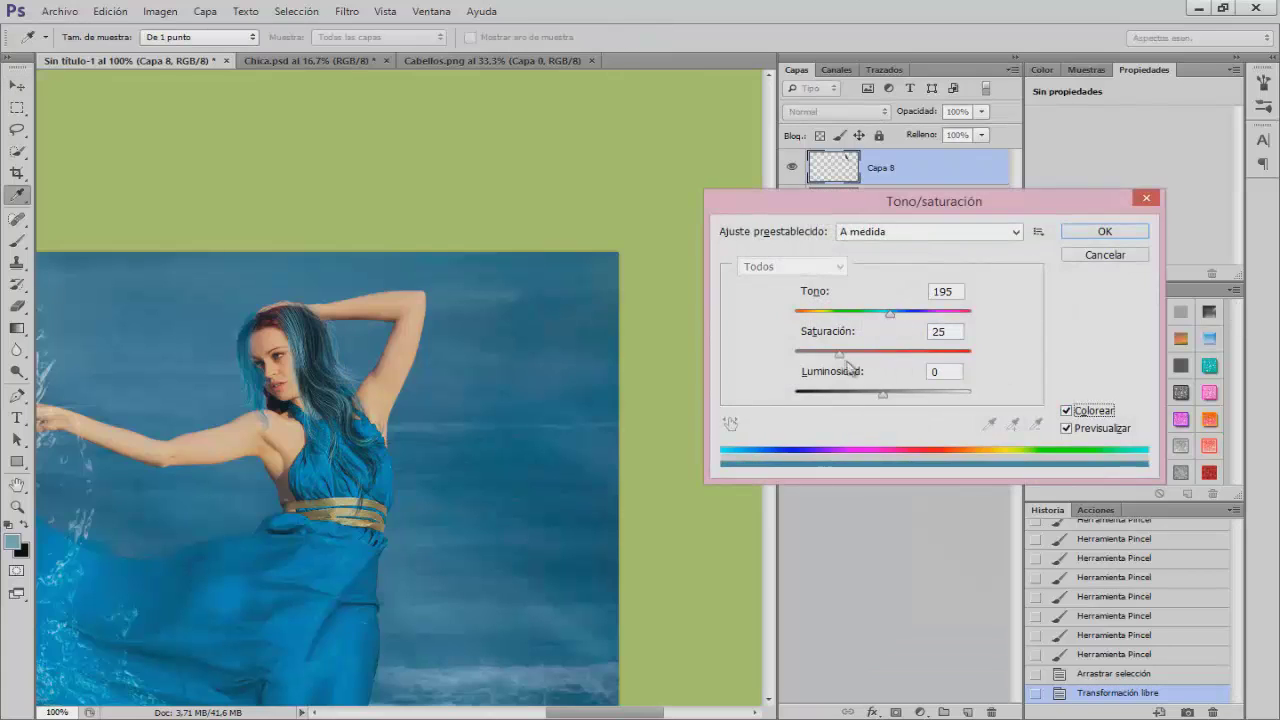
{"action": "key", "text": "Tab"}
{"action": "key", "text": "Tab"}
{"action": "key", "text": "Return"}
{"action": "key", "text": "v"}
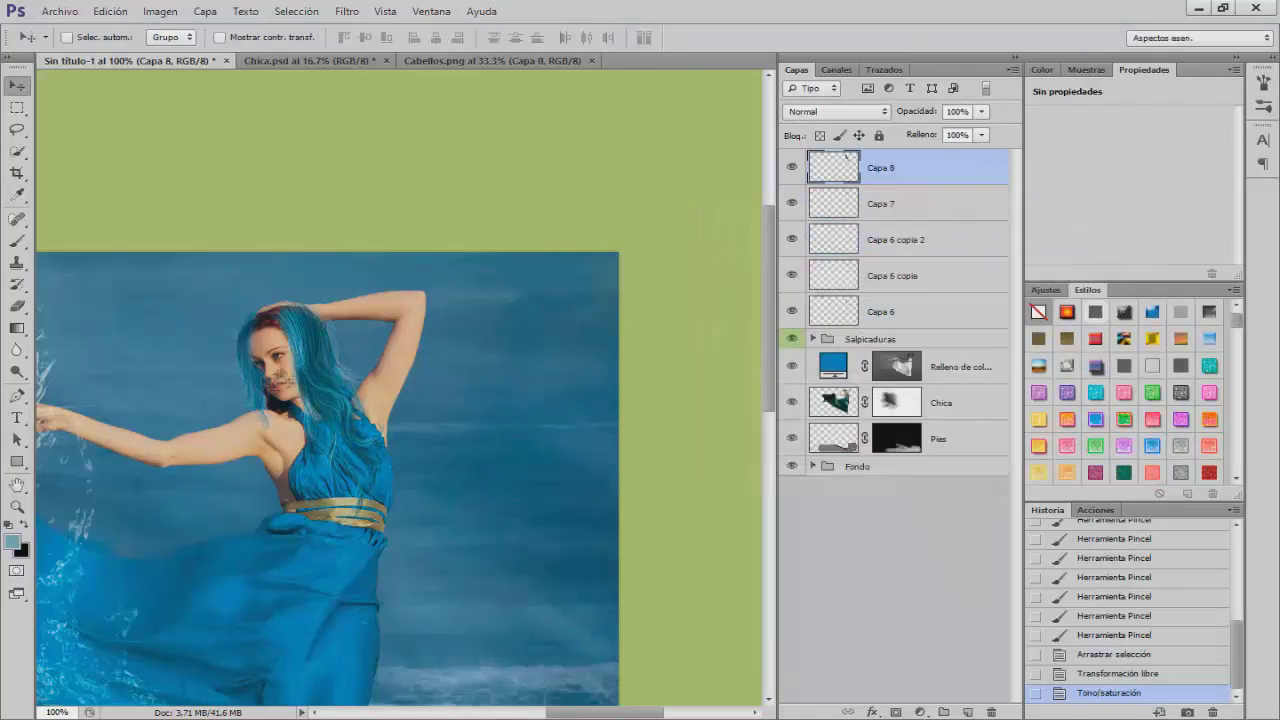
Create a new layer and try brush strokes over the crown in a sampled hair colour, then undo the strokes.
{"action": "key", "text": "ctrl+shift+alt+n"}
{"action": "key", "text": "b"}
{"action": "right_click", "coordinate": [392, 376]}
{"action": "left_click", "coordinate": [431, 607]}
{"action": "right_click", "coordinate": [305, 312], "text": "alt"}
{"action": "mouse_move", "coordinate": [300, 315]}
{"action": "left_mouse_down"}
{"action": "mouse_move", "coordinate": [290, 345]}
{"action": "mouse_move", "coordinate": [262, 328]}
{"action": "mouse_move", "coordinate": [290, 322]}
{"action": "left_mouse_up"}
{"action": "left_click_drag", "start_coordinate": [280, 308], "coordinate": [300, 326]}
{"action": "key", "text": "ctrl+alt+z"}
{"action": "key", "text": "ctrl+alt+z"}
{"action": "key", "text": "ctrl+alt+z"}
Try different brush tips on the crown with a newly sampled hair colour and undo the strokes.
{"action": "right_click", "coordinate": [322, 338]}
{"action": "left_click", "coordinate": [361, 522]}
{"action": "left_click", "coordinate": [531, 522]}
{"action": "double_click", "coordinate": [361, 522]}
{"action": "right_click", "coordinate": [272, 318], "text": "alt"}
{"action": "key", "text": "ctrl+alt+z"}
{"action": "key", "text": "ctrl+alt+z"}
Sample a light hair blue and paint strands over the crown with a 7 px brush to cover the natural hair.
{"action": "right_click", "coordinate": [322, 327]}
{"action": "left_click", "coordinate": [367, 570]}
{"action": "left_click", "coordinate": [535, 570]}
{"action": "right_click", "coordinate": [250, 348], "text": "alt"}
{"action": "left_click_drag", "start_coordinate": [284, 310], "coordinate": [310, 334]}
{"action": "left_click_drag", "start_coordinate": [280, 308], "coordinate": [304, 324]}
{"action": "mouse_move", "coordinate": [278, 306]}
{"action": "left_mouse_down"}
{"action": "mouse_move", "coordinate": [300, 316]}
{"action": "mouse_move", "coordinate": [296, 306]}
{"action": "left_mouse_up"}
{"action": "left_click_drag", "start_coordinate": [272, 308], "coordinate": [290, 303]}
{"action": "left_click_drag", "start_coordinate": [268, 312], "coordinate": [270, 303]}
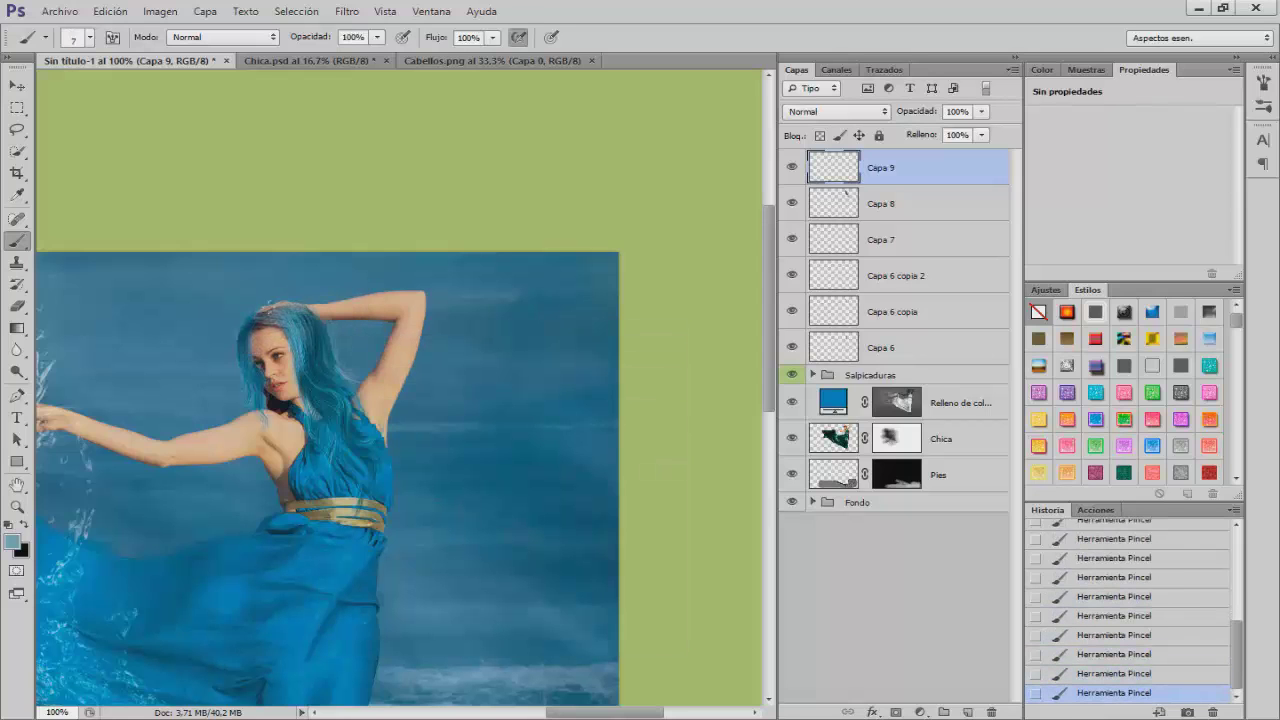
Sample a darker hair blue and refine the crown with fine strands, using a 3 px brush at 65% opacity.
{"action": "left_click", "coordinate": [320, 360], "text": "alt"}
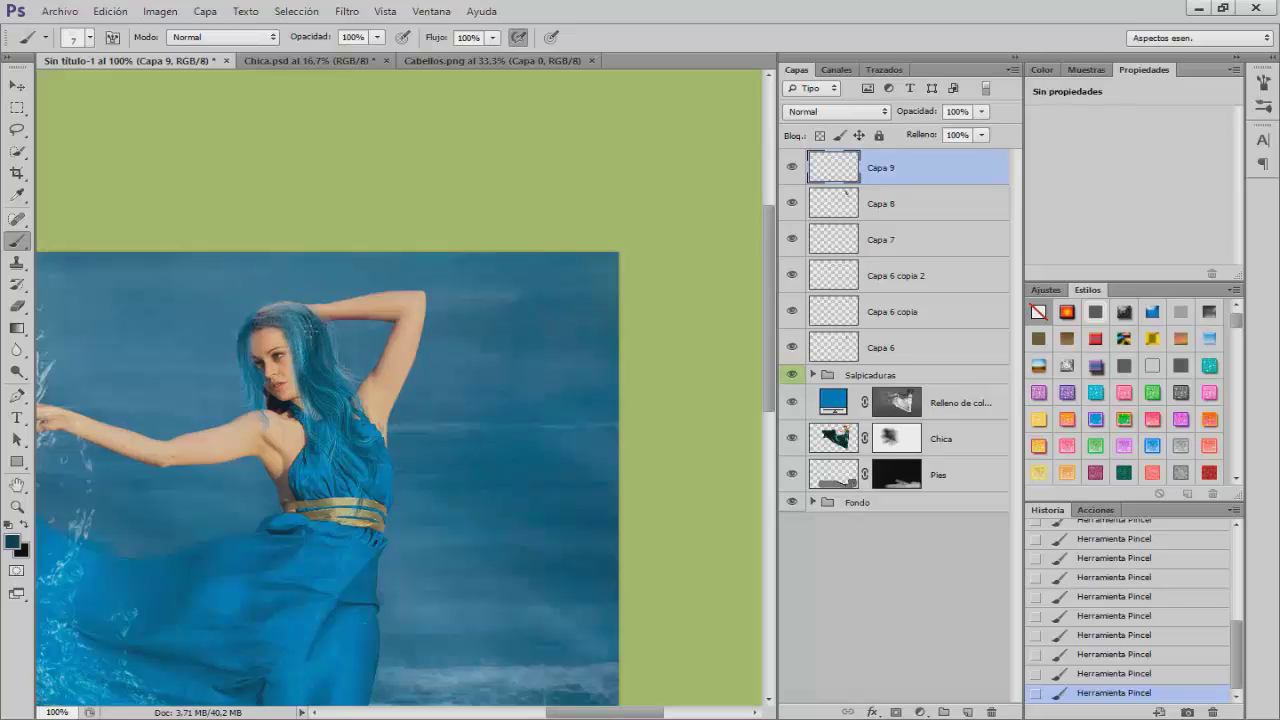
{"action": "left_click_drag", "start_coordinate": [270, 312], "coordinate": [370, 382]}
{"action": "key", "text": "ctrl+z"}
{"action": "right_click", "coordinate": [349, 338]}
{"action": "left_click", "coordinate": [621, 549]}
{"action": "key", "text": "ctrl+z"}
{"action": "key", "text": "ctrl+z"}
{"action": "key", "text": "ctrl+z"}
{"action": "left_click_drag", "start_coordinate": [331, 39], "coordinate": [297, 41]}
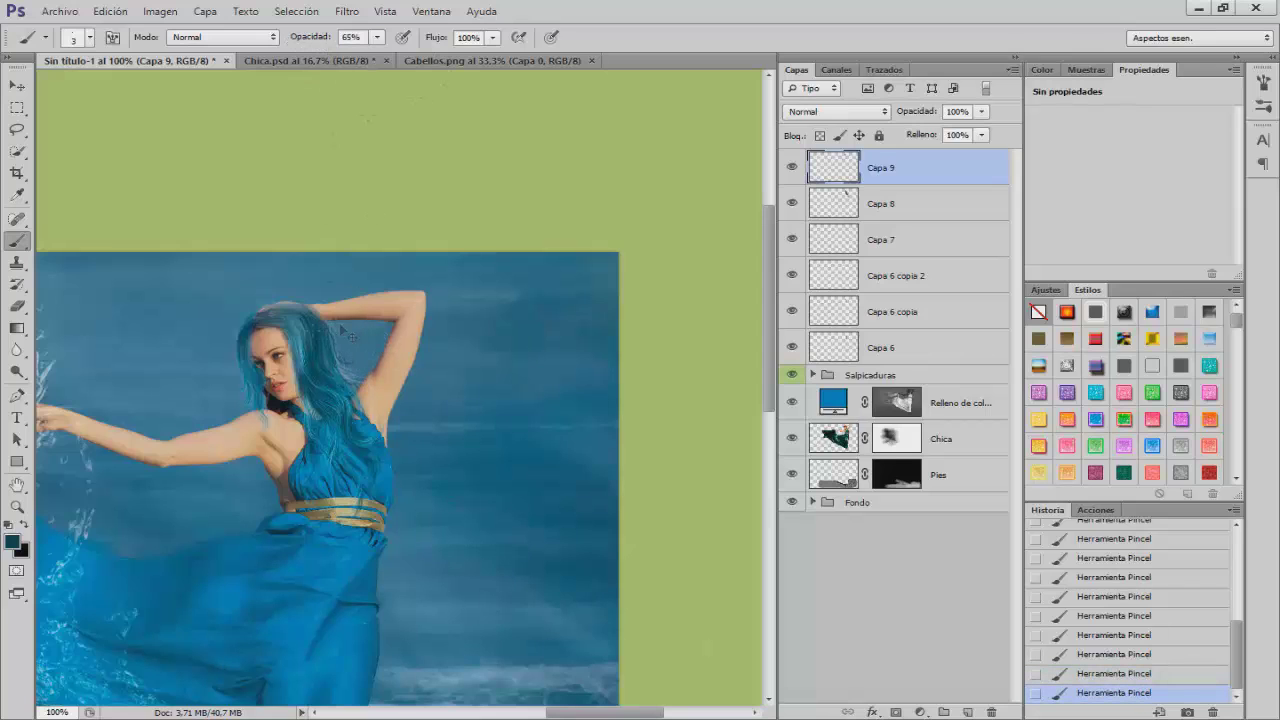
{"action": "left_click_drag", "start_coordinate": [247, 402], "coordinate": [256, 446]}
{"action": "key", "text": "ctrl+z"}
Duplicate the Capa 8 hair lock, flip it and move the copy to the other side of her face.
{"action": "left_click", "coordinate": [869, 206]}
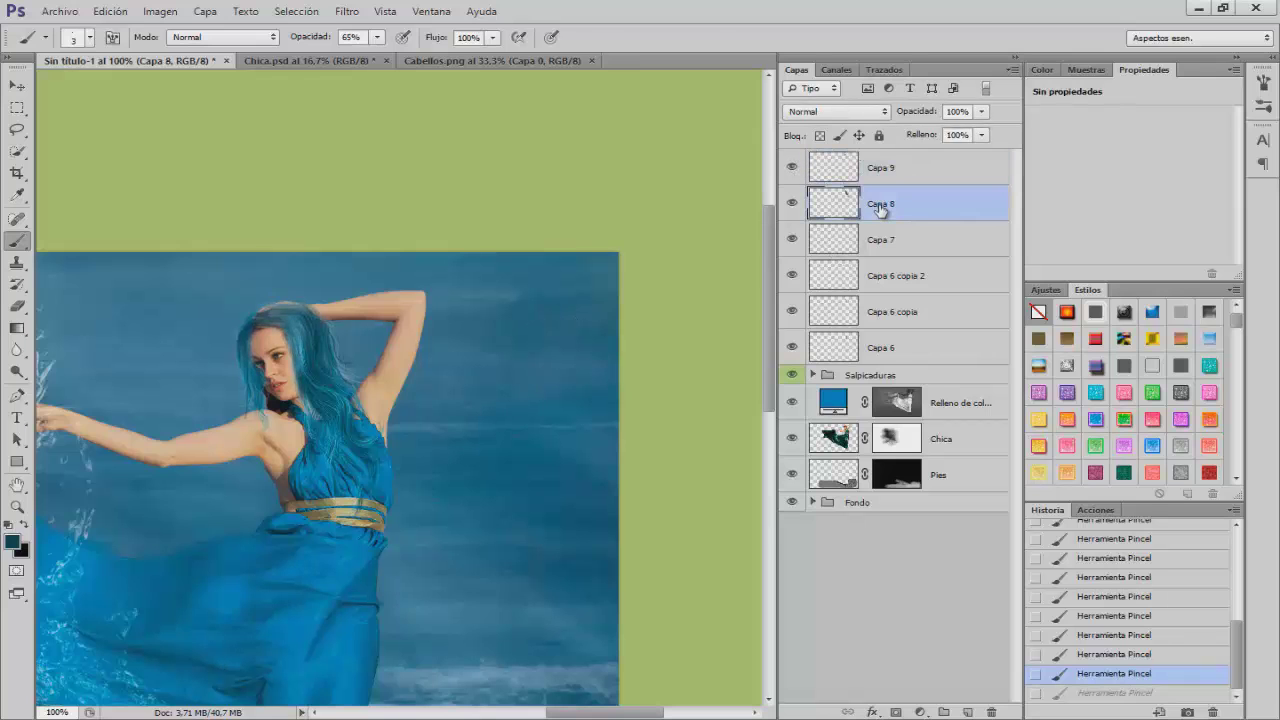
{"action": "key", "text": "ctrl+j"}
{"action": "key", "text": "ctrl+t"}
{"action": "right_click", "coordinate": [338, 345]}
{"action": "left_click", "coordinate": [471, 677]}
{"action": "left_click_drag", "start_coordinate": [395, 305], "coordinate": [253, 362]}
Reshape the duplicated lock so it falls beside her cheek onto the shoulder, and erase its excess.
{"action": "right_click", "coordinate": [260, 403]}
{"action": "left_click", "coordinate": [312, 534]}
{"action": "right_click", "coordinate": [250, 378]}
{"action": "left_click", "coordinate": [300, 491]}
{"action": "key", "text": "Return"}
{"action": "key", "text": "b"}
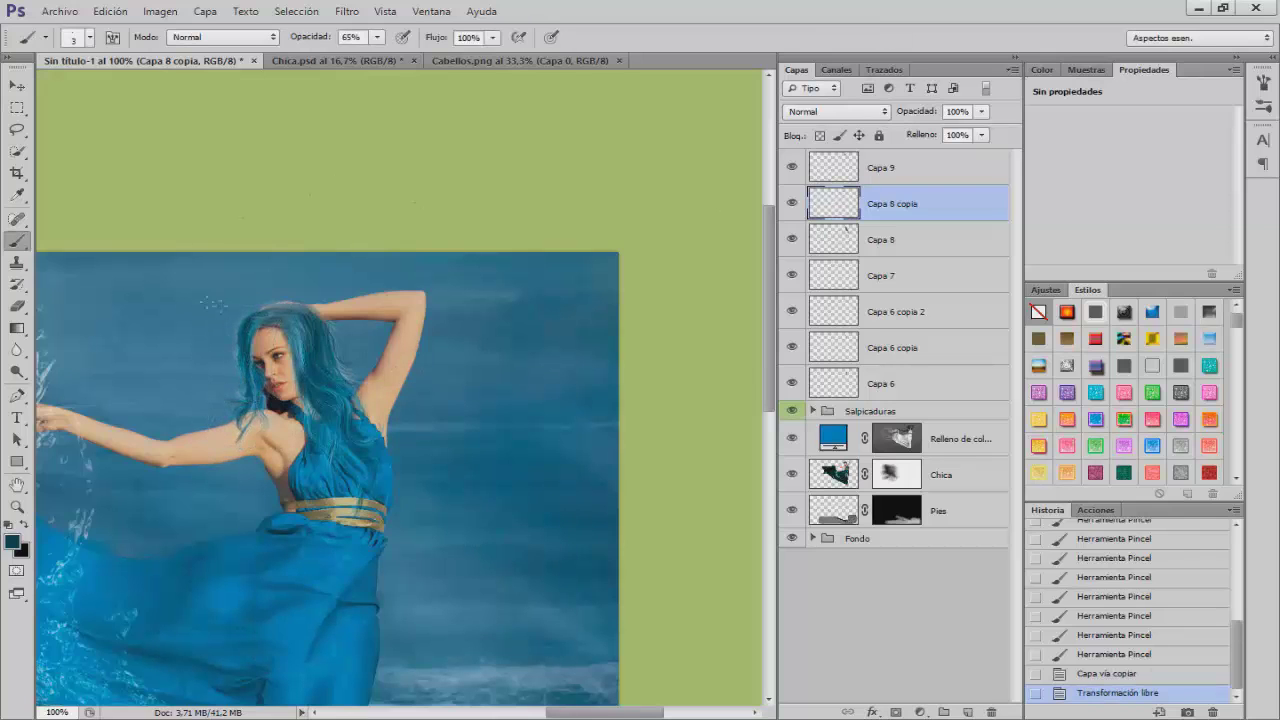
{"action": "key", "text": "e"}
{"action": "left_click", "coordinate": [213, 303]}
Duplicate the Capa 8 lock again, move the copy over the front of her face and add a layer mask.
{"action": "key", "text": "v"}
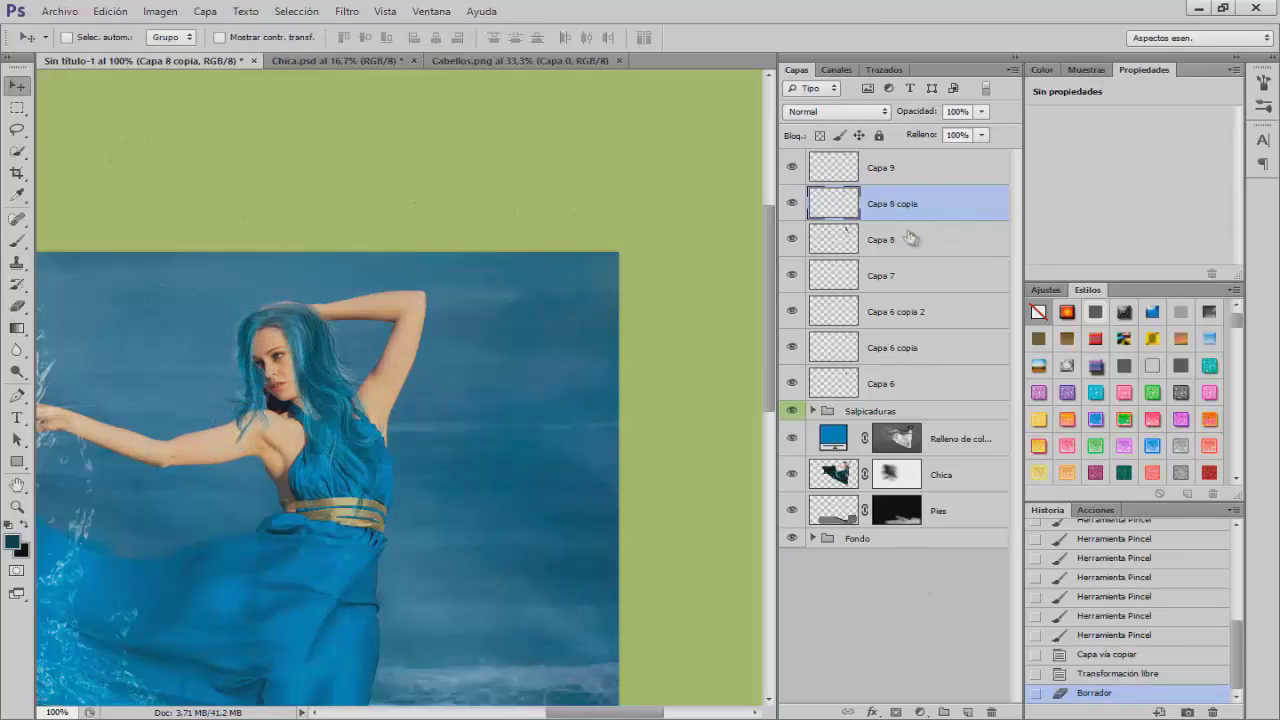
{"action": "key", "text": "ctrl+j"}
{"action": "key", "text": "ctrl+t"}
{"action": "left_click_drag", "start_coordinate": [330, 372], "coordinate": [280, 352]}
{"action": "key", "text": "Return"}
{"action": "left_click", "coordinate": [896, 712]}
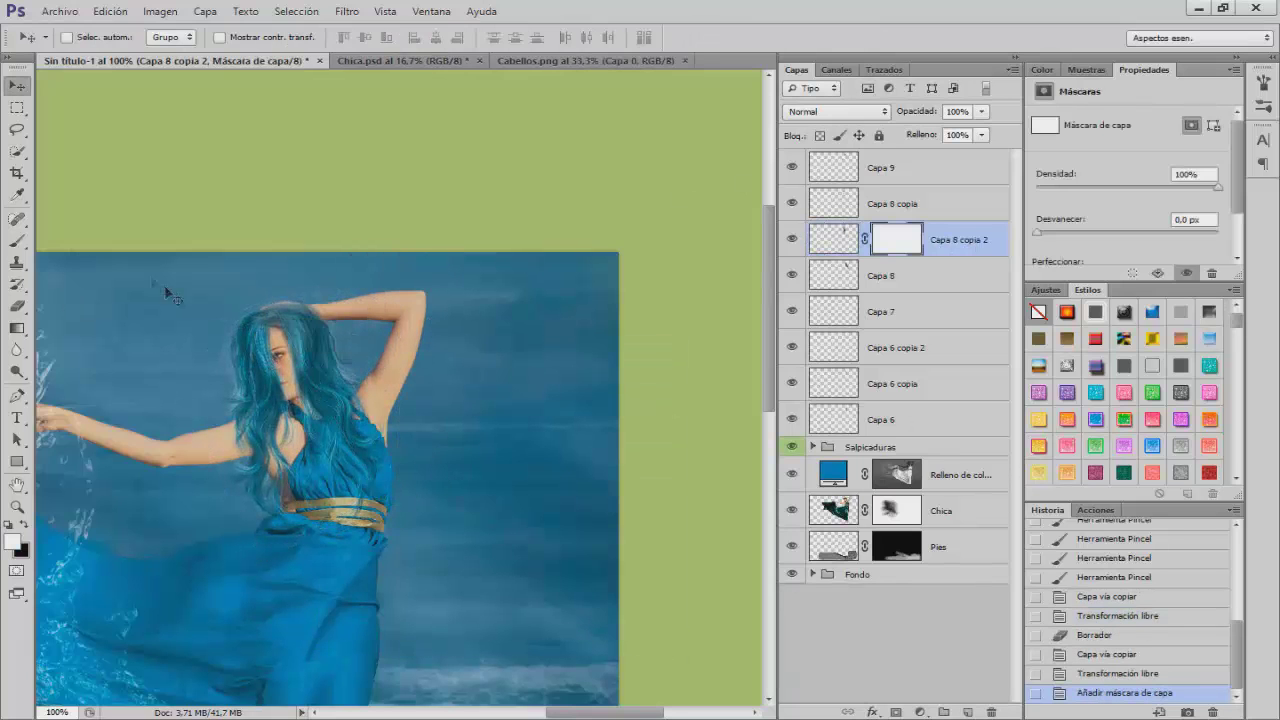
Paint black on the new lock's mask with a 13 px brush at 65% opacity to uncover her face.
{"action": "key", "text": "b"}
{"action": "right_click", "coordinate": [340, 356]}
{"action": "scroll", "coordinate": [600, 590], "scroll_direction": "down", "scroll_amount": 2}
{"action": "double_click", "coordinate": [604, 600]}
{"action": "left_click_drag", "start_coordinate": [196, 414], "coordinate": [212, 414]}
{"action": "key", "text": "x"}
{"action": "mouse_move", "coordinate": [262, 332]}
{"action": "left_mouse_down"}
{"action": "mouse_move", "coordinate": [286, 404]}
{"action": "mouse_move", "coordinate": [286, 386]}
{"action": "left_mouse_up"}
Select all the hair layers from Capa 9 down to Capa 6.
{"action": "key", "text": "ctrl+minus"}
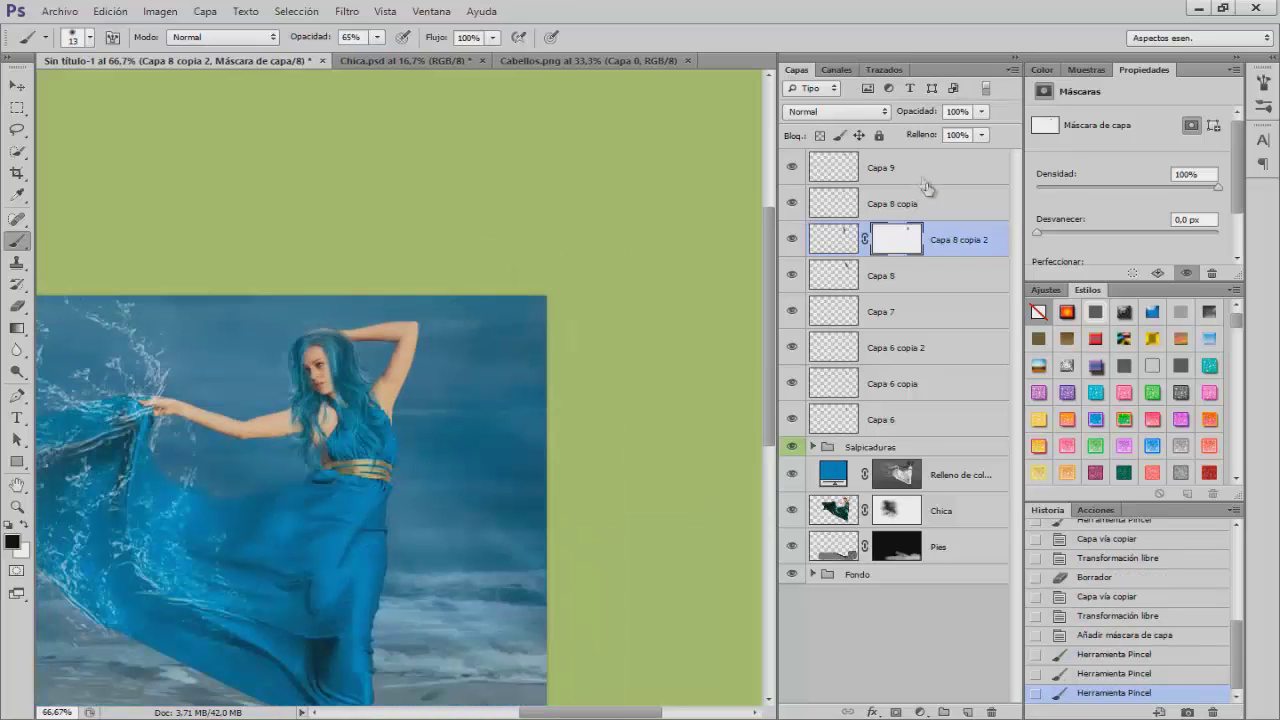
{"action": "left_click", "coordinate": [924, 182]}
{"action": "left_click", "coordinate": [900, 420], "text": "shift"}
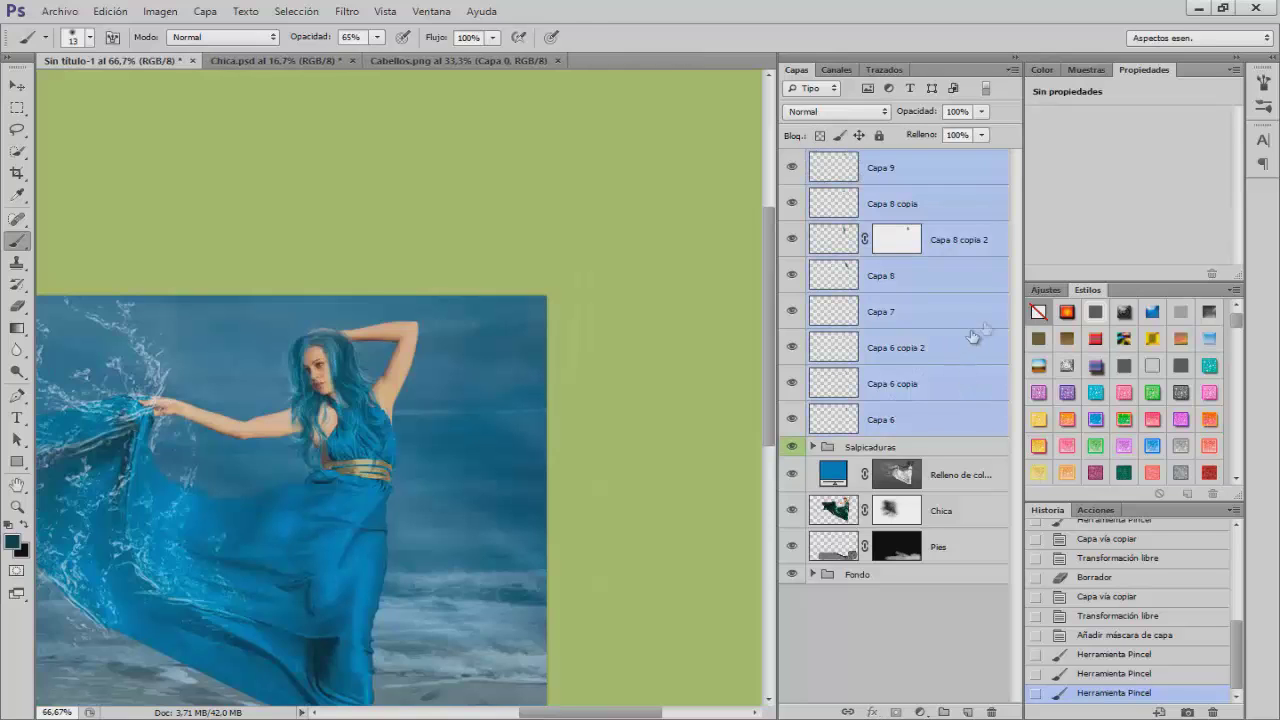
Try merging the selected hair layers into a single layer named Cabello, compare it on and off, and undo the merge.
{"action": "key", "text": "ctrl+e"}
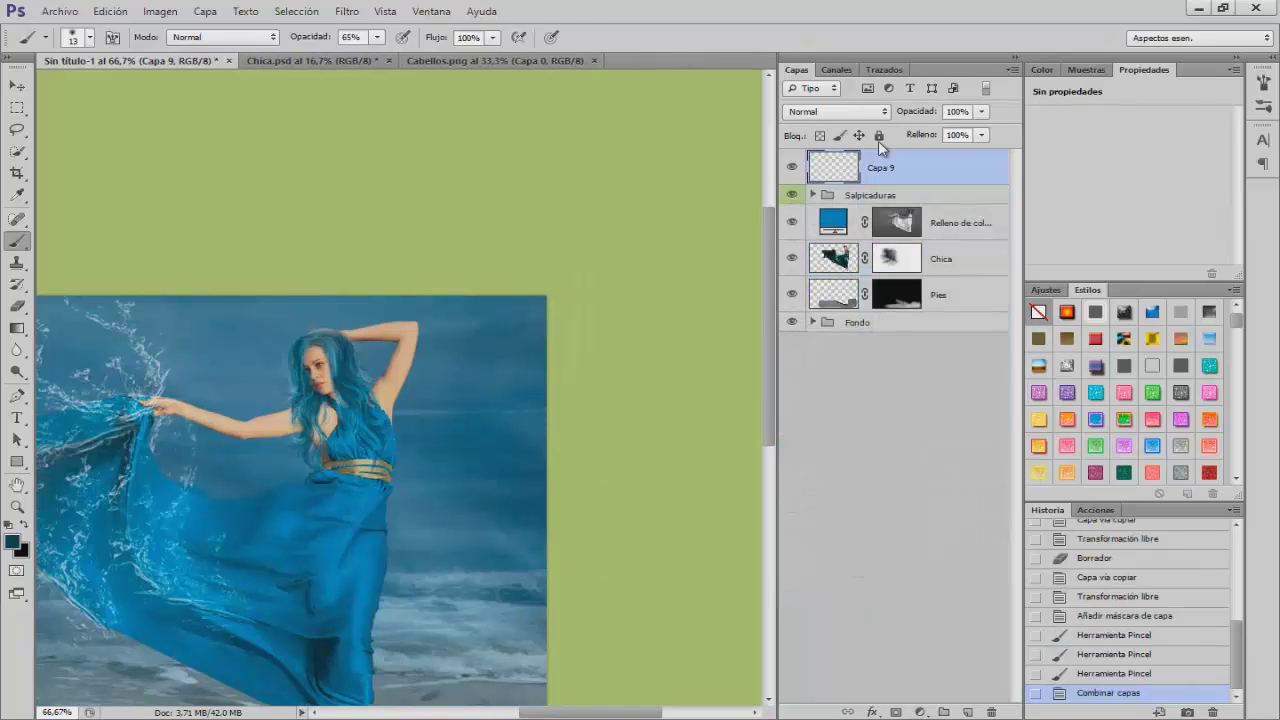
{"action": "double_click", "coordinate": [880, 167]}
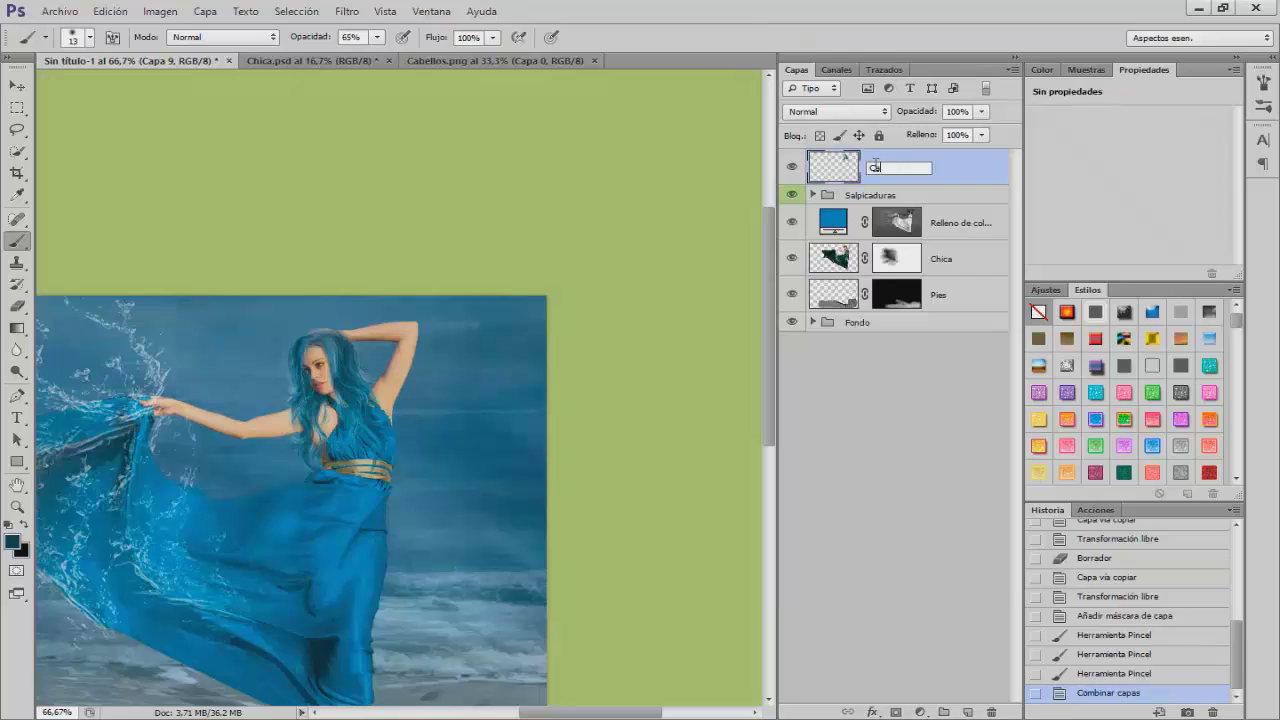
{"action": "left_click", "coordinate": [956, 163]}
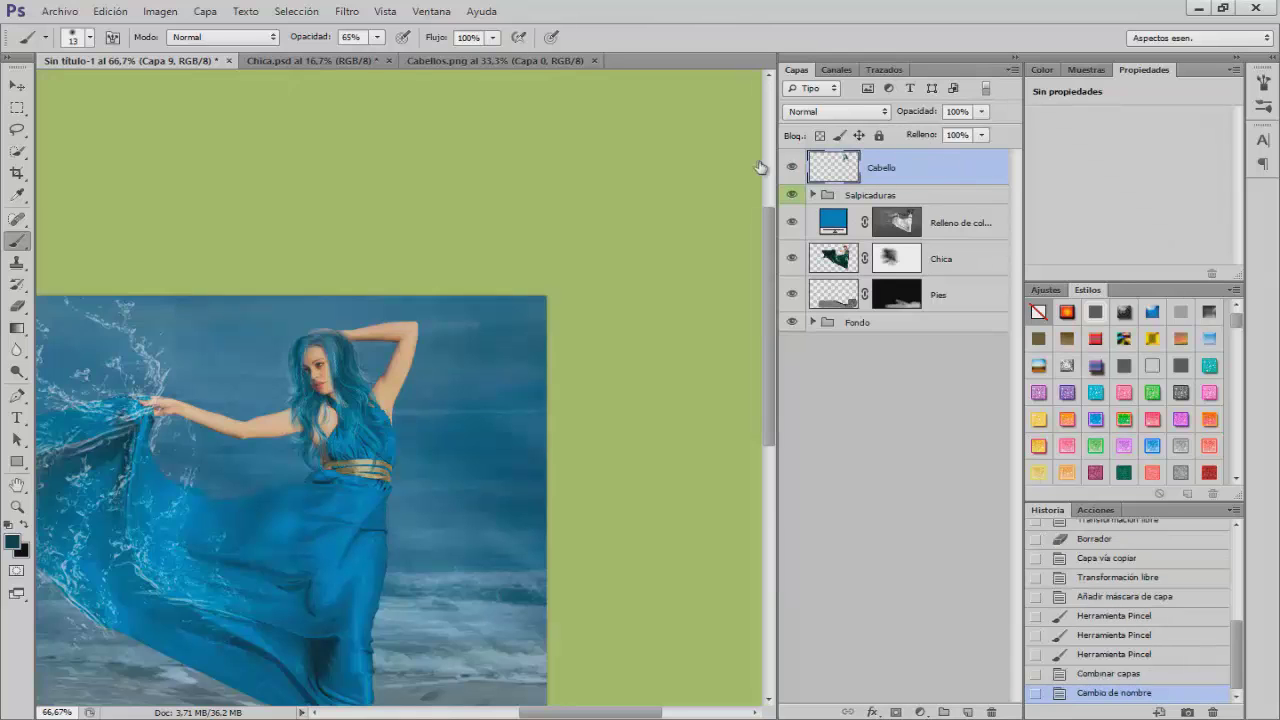
{"action": "left_click", "coordinate": [791, 168]}
{"action": "left_click", "coordinate": [791, 168]}
{"action": "left_click", "coordinate": [791, 168]}
{"action": "left_click", "coordinate": [791, 168]}
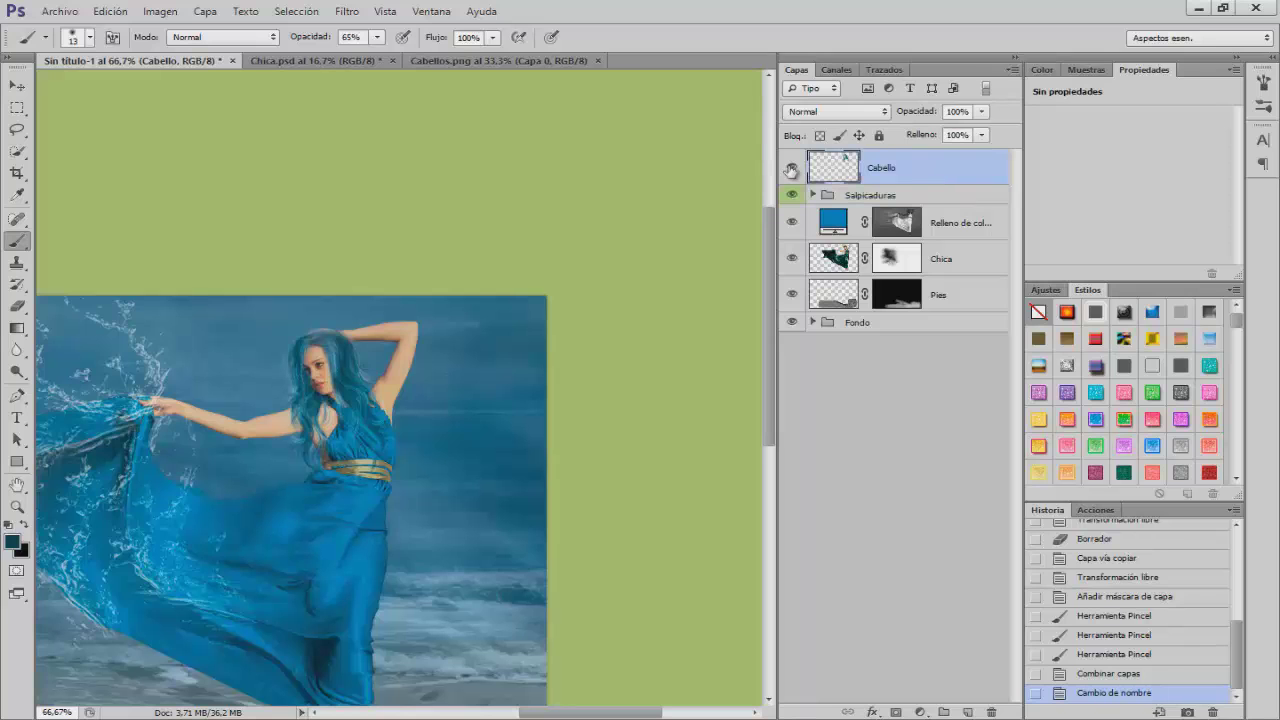
{"action": "key", "text": "ctrl+alt+z"}
{"action": "key", "text": "ctrl+alt+z"}
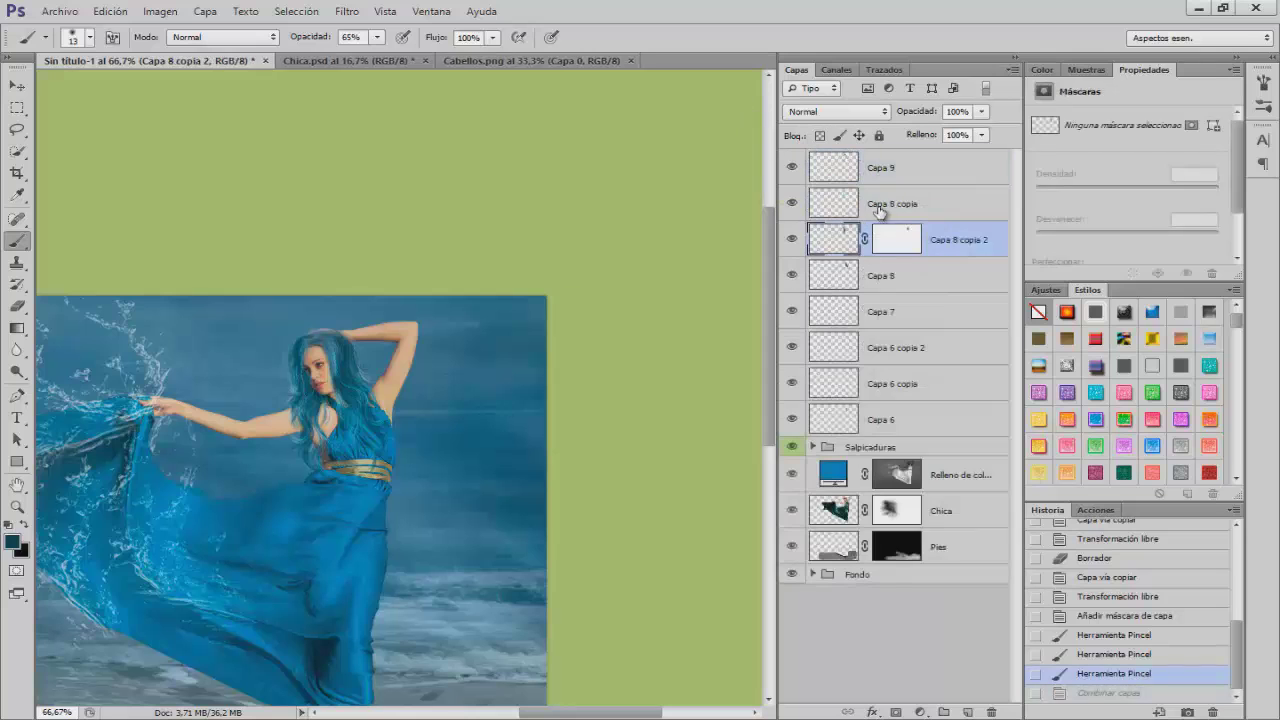
Group the layers from Capa 9 down to Capa 6, name the group Cabello and give it a blue color label.
{"action": "left_click", "coordinate": [891, 173]}
{"action": "left_click", "coordinate": [882, 420], "text": "shift"}
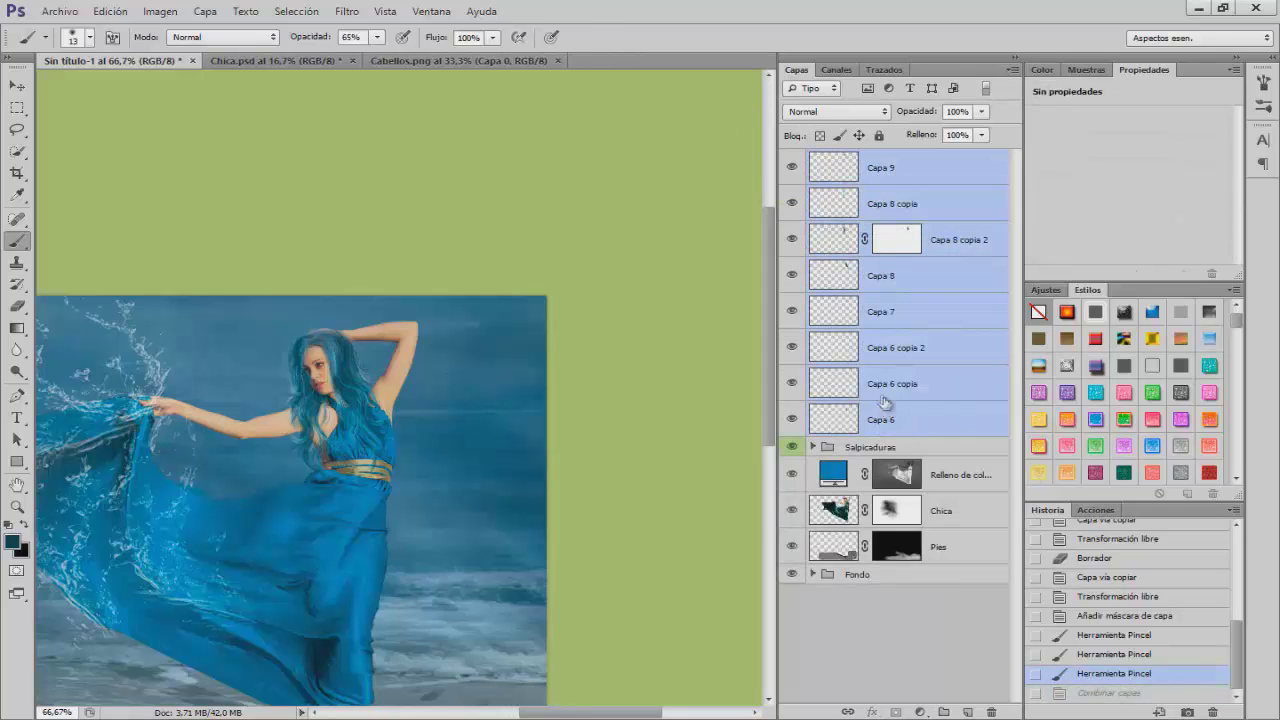
{"action": "key", "text": "ctrl+g"}
{"action": "double_click", "coordinate": [874, 159]}
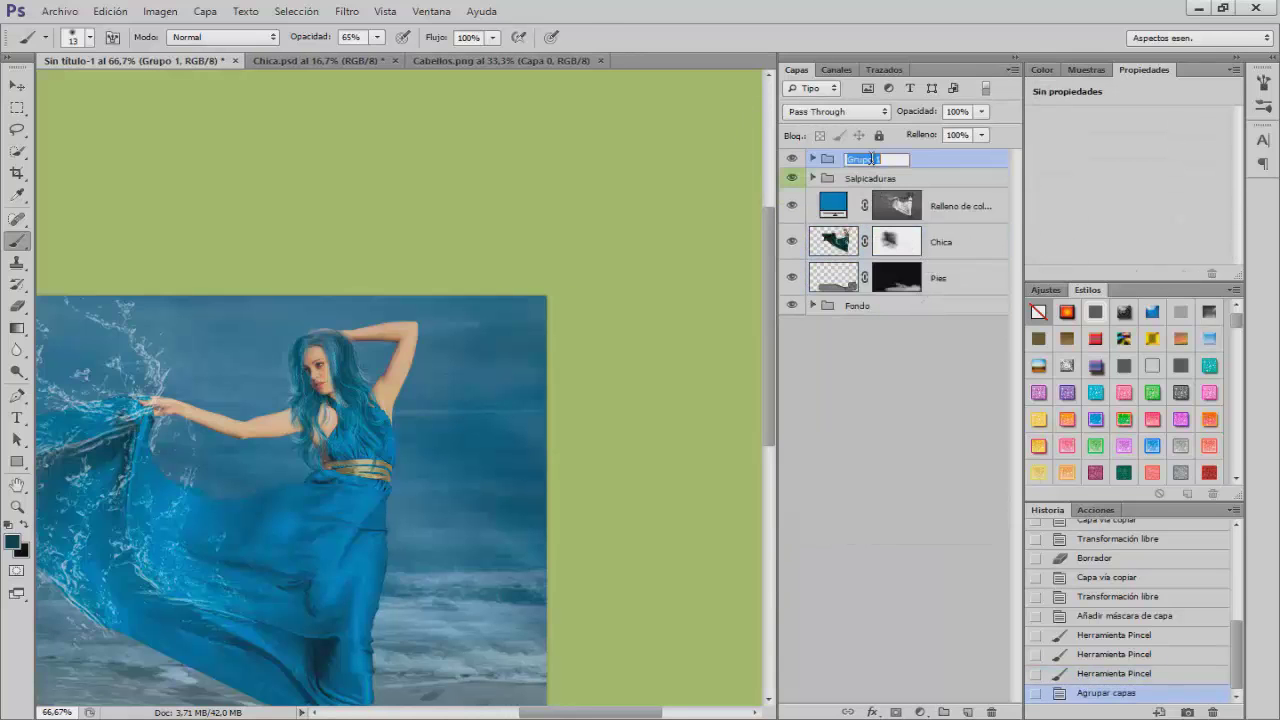
{"action": "key", "text": "Return"}
{"action": "right_click", "coordinate": [797, 159]}
{"action": "left_click", "coordinate": [817, 322]}
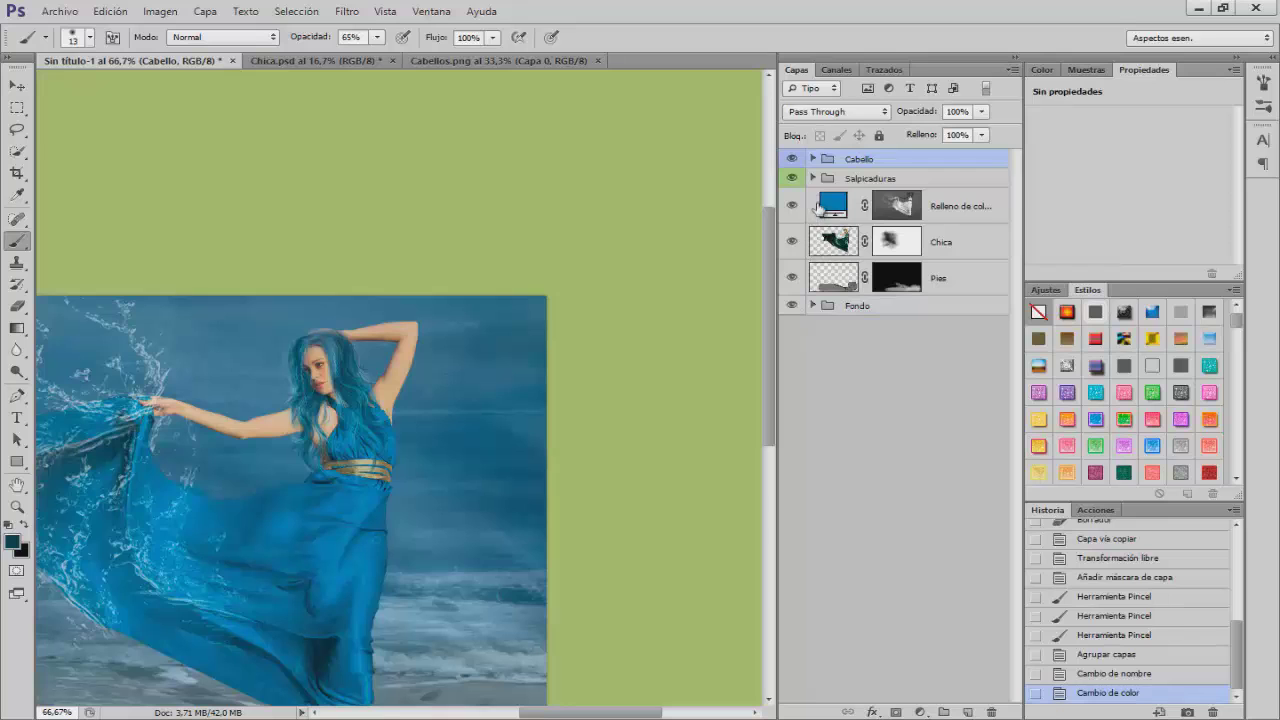
Create a new empty layer above the Cabello group and set the foreground color to white.
{"action": "left_click", "coordinate": [813, 178]}
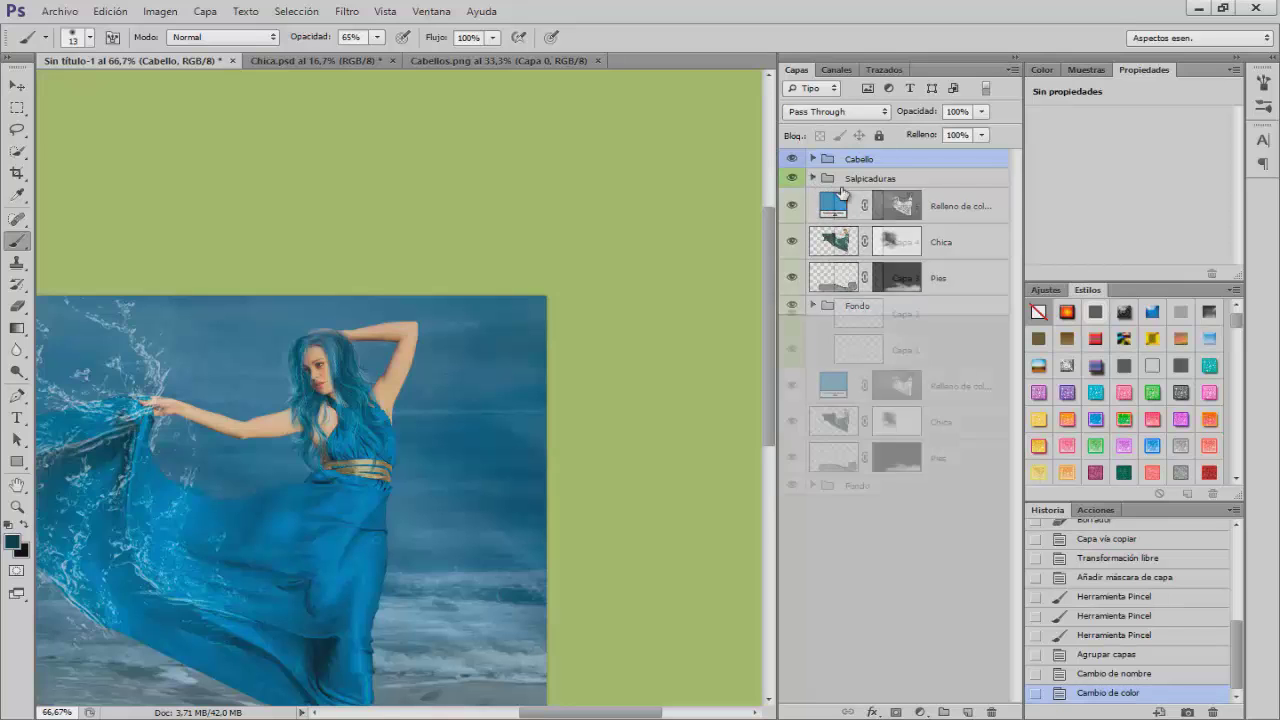
{"action": "left_click", "coordinate": [813, 178]}
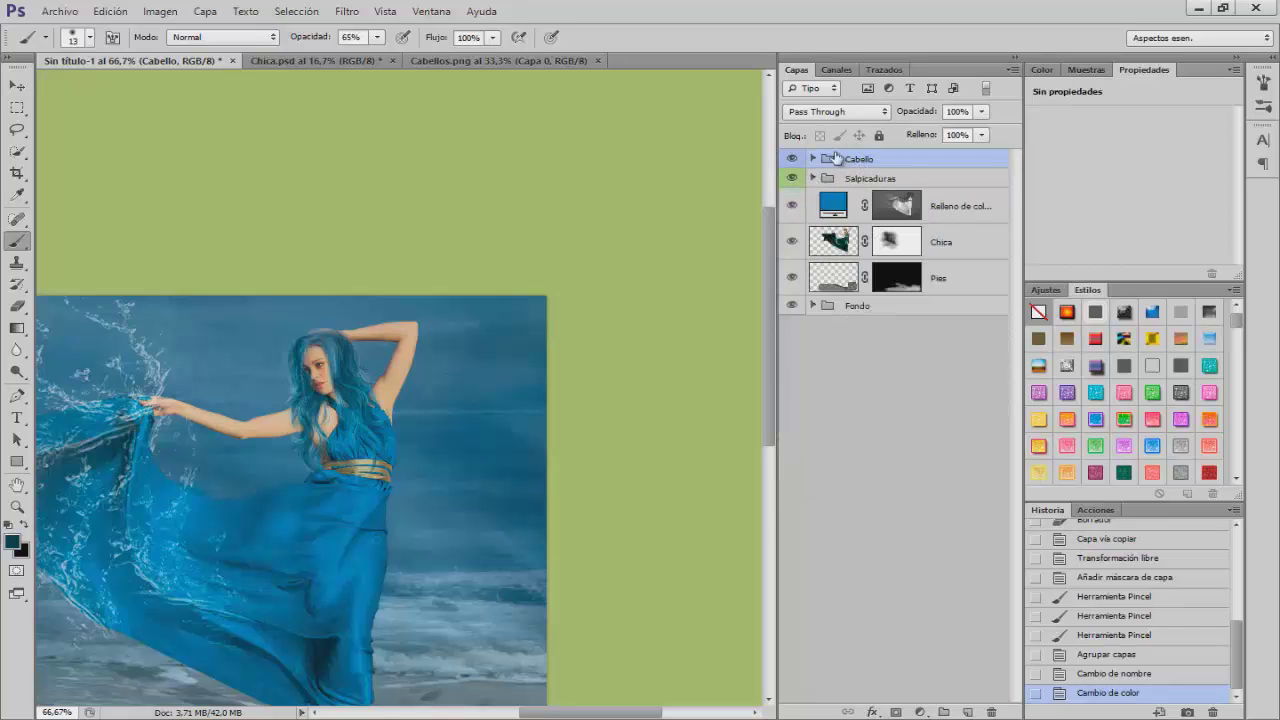
{"action": "left_click", "coordinate": [967, 711]}
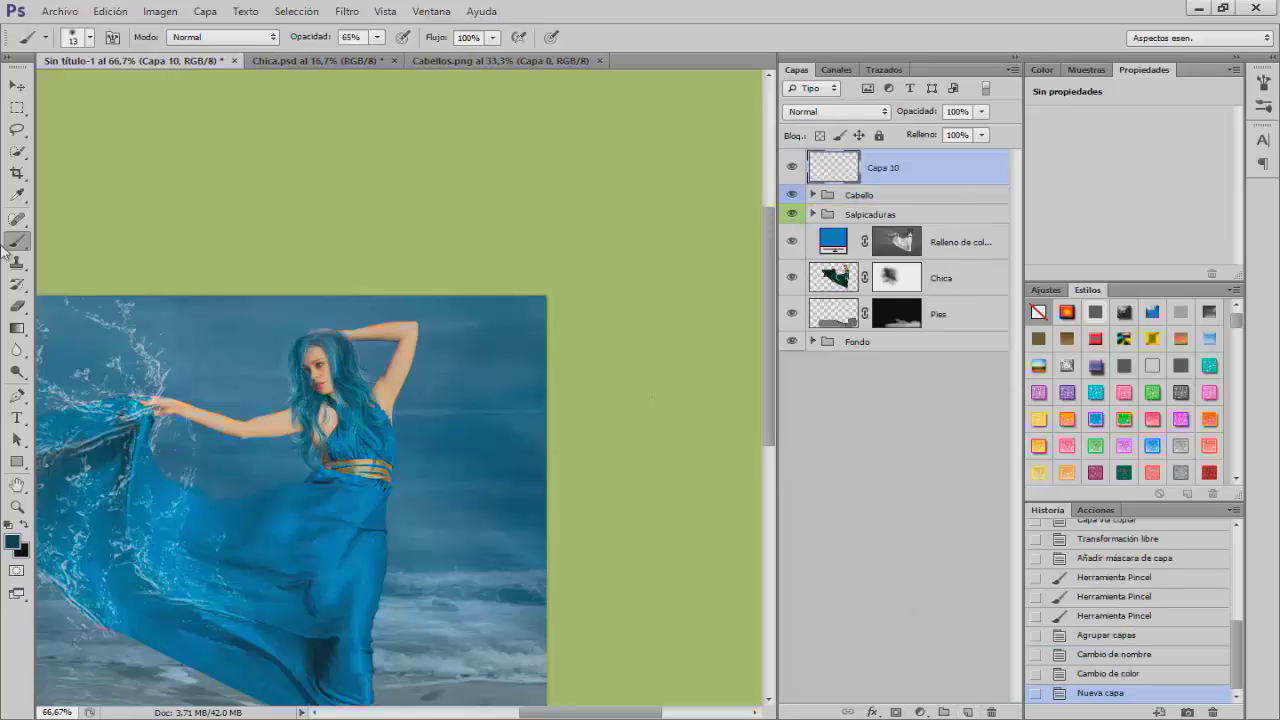
{"action": "key", "text": "d"}
{"action": "key", "text": "x"}
Select the 1597 water-splash brush, size it to 180 px and rotate its tip to 61°.
{"action": "right_click", "coordinate": [190, 410]}
{"action": "scroll", "coordinate": [477, 575], "scroll_direction": "down", "scroll_amount": 3}
{"action": "scroll", "coordinate": [477, 575], "scroll_direction": "down", "scroll_amount": 10}
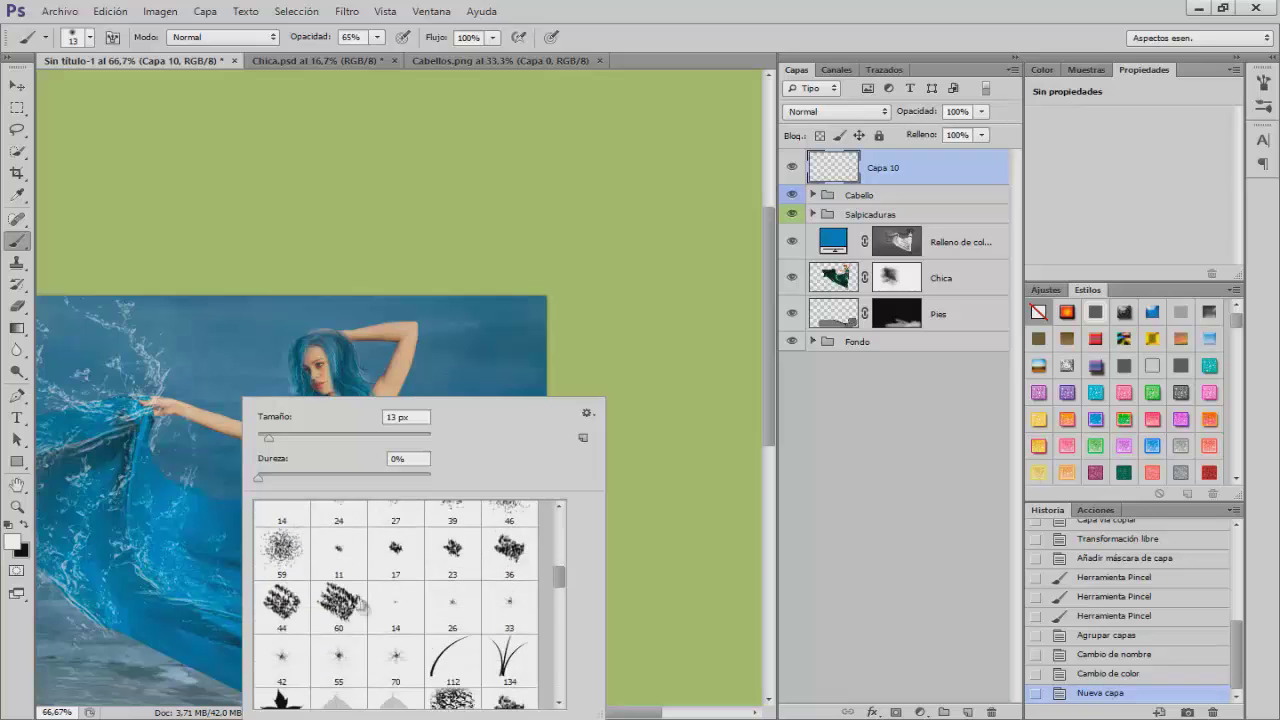
{"action": "scroll", "coordinate": [365, 601], "scroll_direction": "down", "scroll_amount": 8}
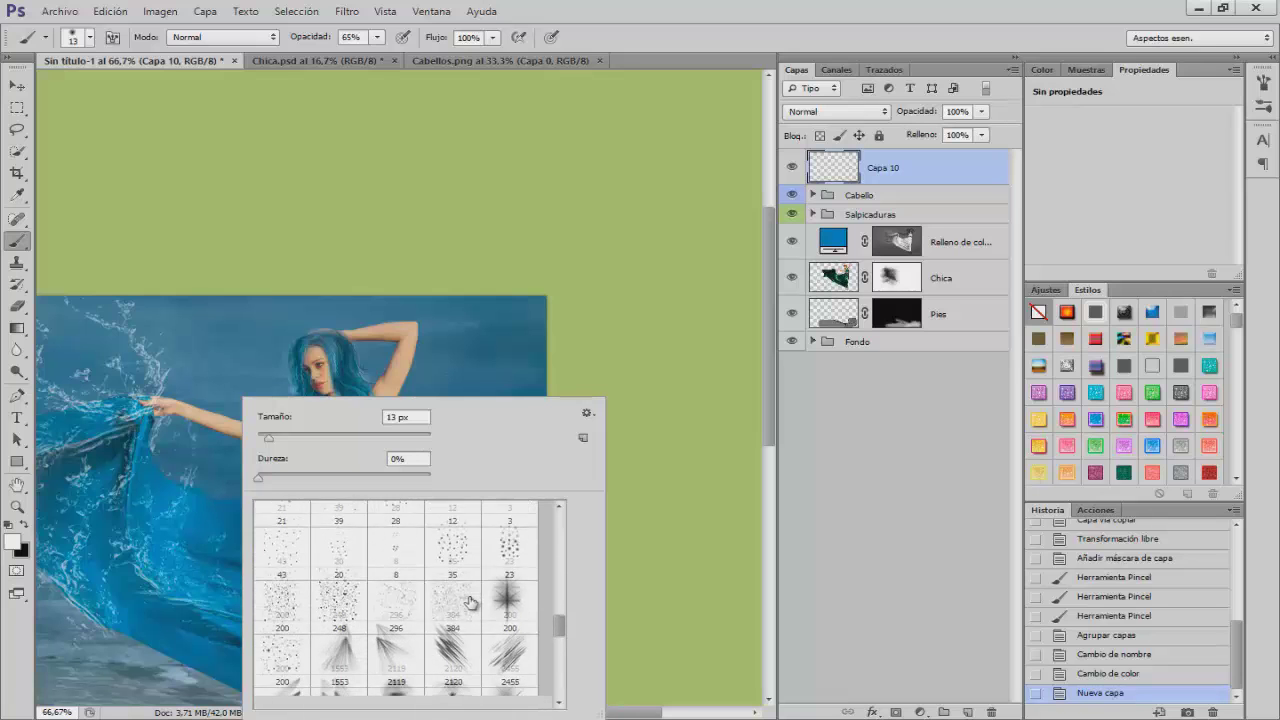
{"action": "scroll", "coordinate": [465, 600], "scroll_direction": "down", "scroll_amount": 5}
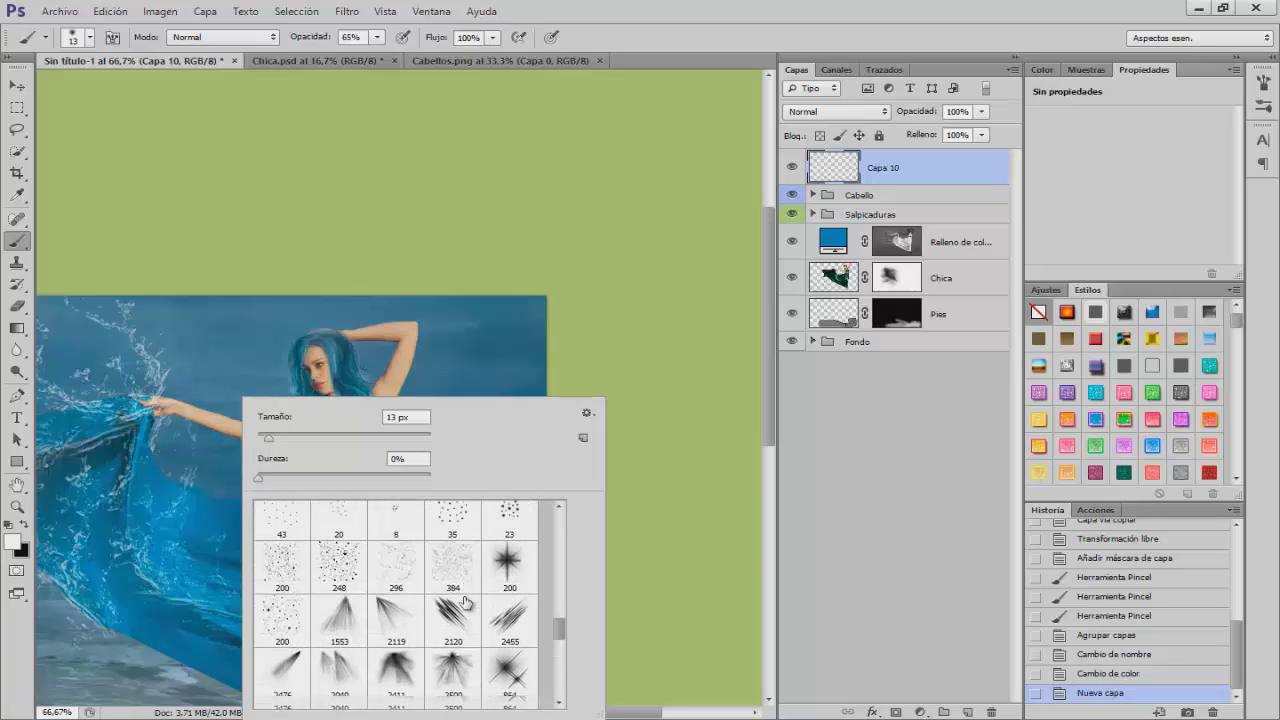
{"action": "left_click", "coordinate": [338, 620]}
{"action": "mouse_move", "coordinate": [207, 407]}
{"action": "left_mouse_down"}
{"action": "mouse_move", "coordinate": [243, 371]}
{"action": "mouse_move", "coordinate": [400, 363]}
{"action": "mouse_move", "coordinate": [318, 362]}
{"action": "left_mouse_up"}
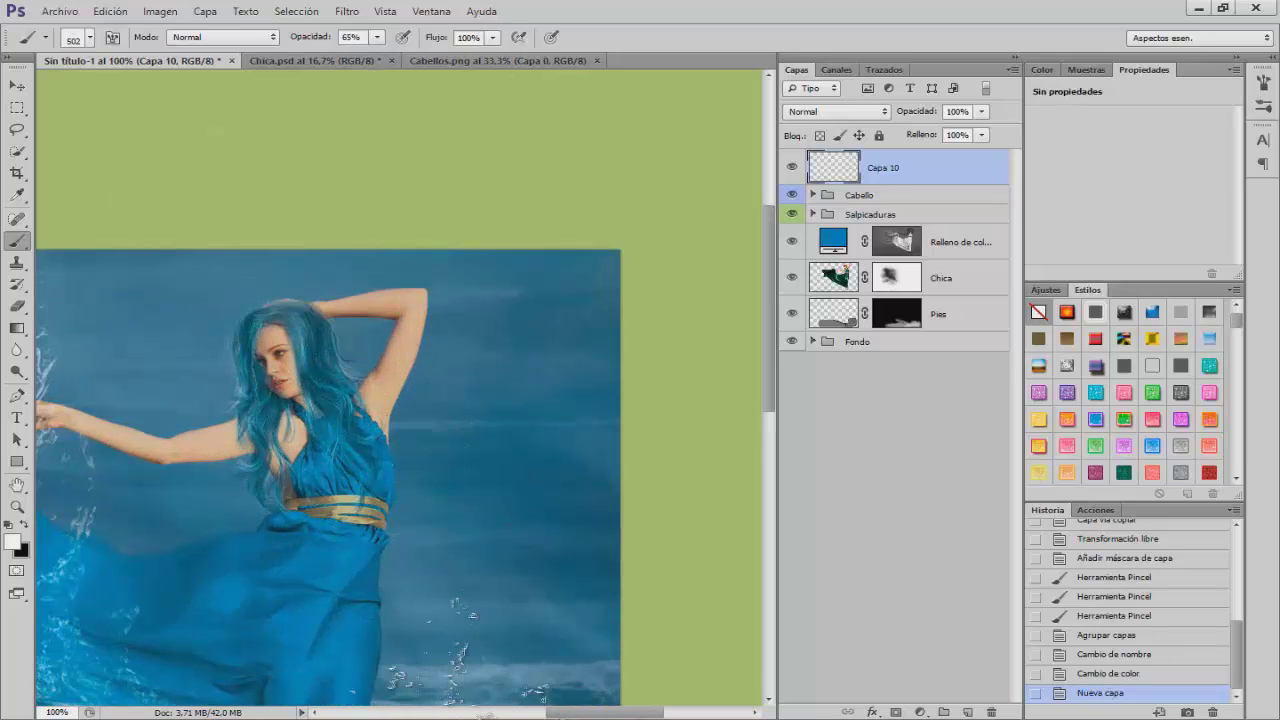
{"action": "left_click_drag", "start_coordinate": [603, 714], "coordinate": [581, 714]}
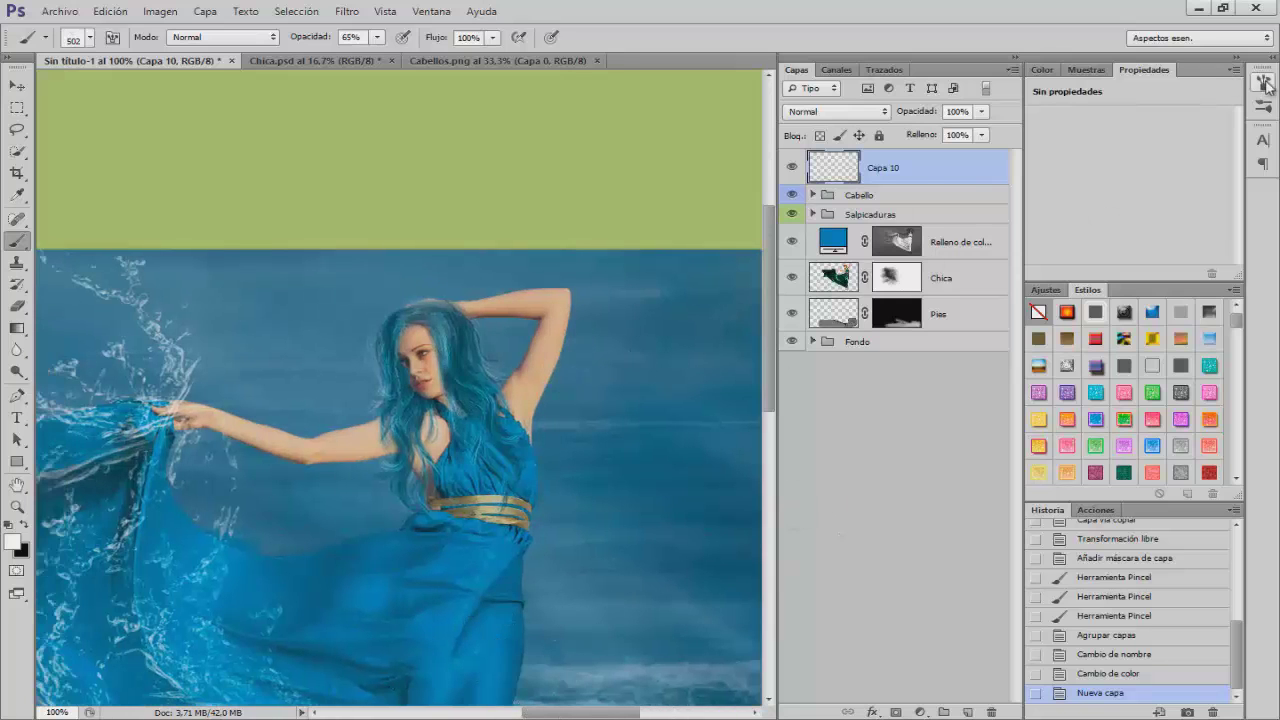
{"action": "left_click", "coordinate": [1264, 84]}
{"action": "left_click_drag", "start_coordinate": [343, 334], "coordinate": [287, 340]}
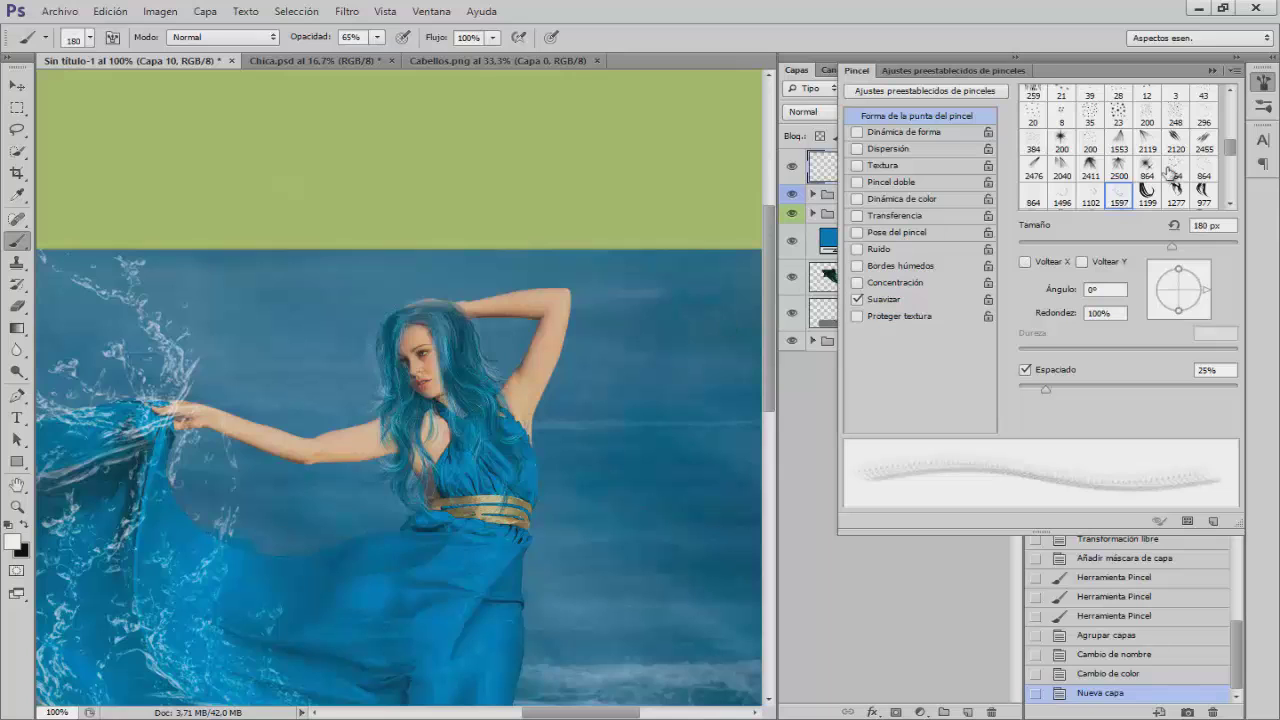
{"action": "left_click_drag", "start_coordinate": [1207, 289], "coordinate": [1192, 265]}
Stamp white splashes along the hair on the face side at 100% opacity, adjusting the tip angle and redoing misplaced stamps.
{"action": "left_click", "coordinate": [391, 321]}
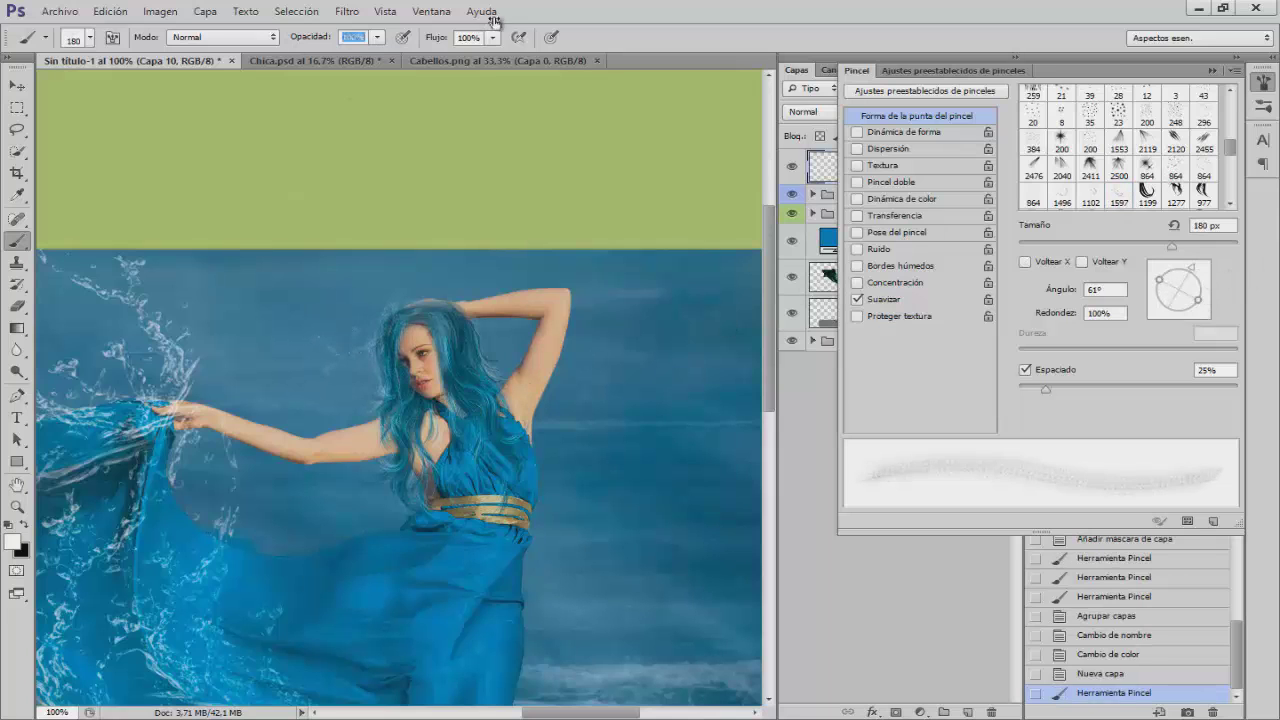
{"action": "left_click_drag", "start_coordinate": [363, 375], "coordinate": [363, 375]}
{"action": "left_click_drag", "start_coordinate": [1192, 267], "coordinate": [1196, 272]}
{"action": "left_click_drag", "start_coordinate": [363, 405], "coordinate": [336, 405]}
{"action": "left_click", "coordinate": [405, 320]}
{"action": "key", "text": "ctrl+z"}
{"action": "left_click", "coordinate": [415, 322]}
{"action": "key", "text": "ctrl+z"}
{"action": "left_click", "coordinate": [418, 318]}
Stamp splashes beside the hair and below the arm with the 1102 brush at 170 px, flipped horizontally and angled 178°.
{"action": "right_click", "coordinate": [392, 356]}
{"action": "double_click", "coordinate": [534, 478]}
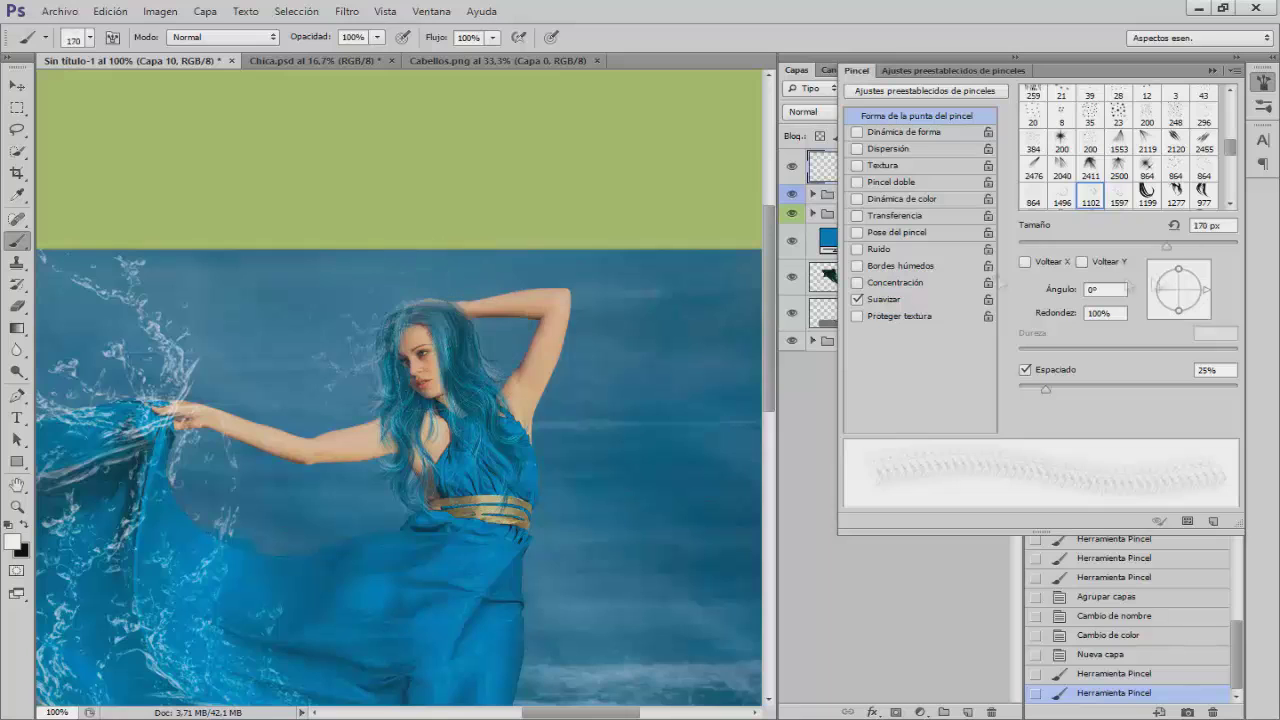
{"action": "mouse_move", "coordinate": [1207, 289]}
{"action": "left_mouse_down"}
{"action": "mouse_move", "coordinate": [1180, 272]}
{"action": "mouse_move", "coordinate": [1153, 289]}
{"action": "left_mouse_up"}
{"action": "left_click", "coordinate": [366, 390]}
{"action": "left_click", "coordinate": [375, 453]}
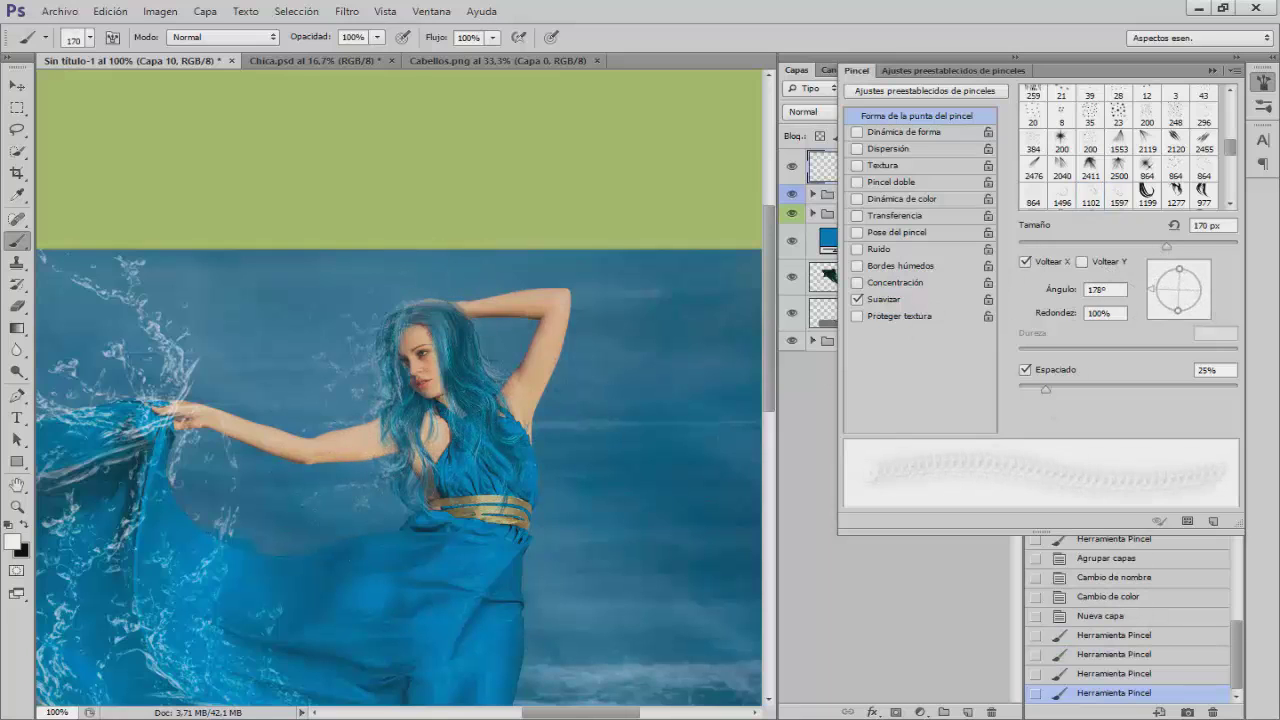
Reduce the splash brush to 100 px and stamp smaller splashes around the shoulder, the top of the head and the waist.
{"action": "key", "text": "bracketleft"}
{"action": "key", "text": "bracketleft"}
{"action": "key", "text": "bracketleft"}
{"action": "key", "text": "bracketleft"}
{"action": "key", "text": "bracketleft"}
{"action": "key", "text": "bracketleft"}
{"action": "key", "text": "bracketleft"}
{"action": "left_click", "coordinate": [526, 380]}
{"action": "left_click", "coordinate": [429, 306]}
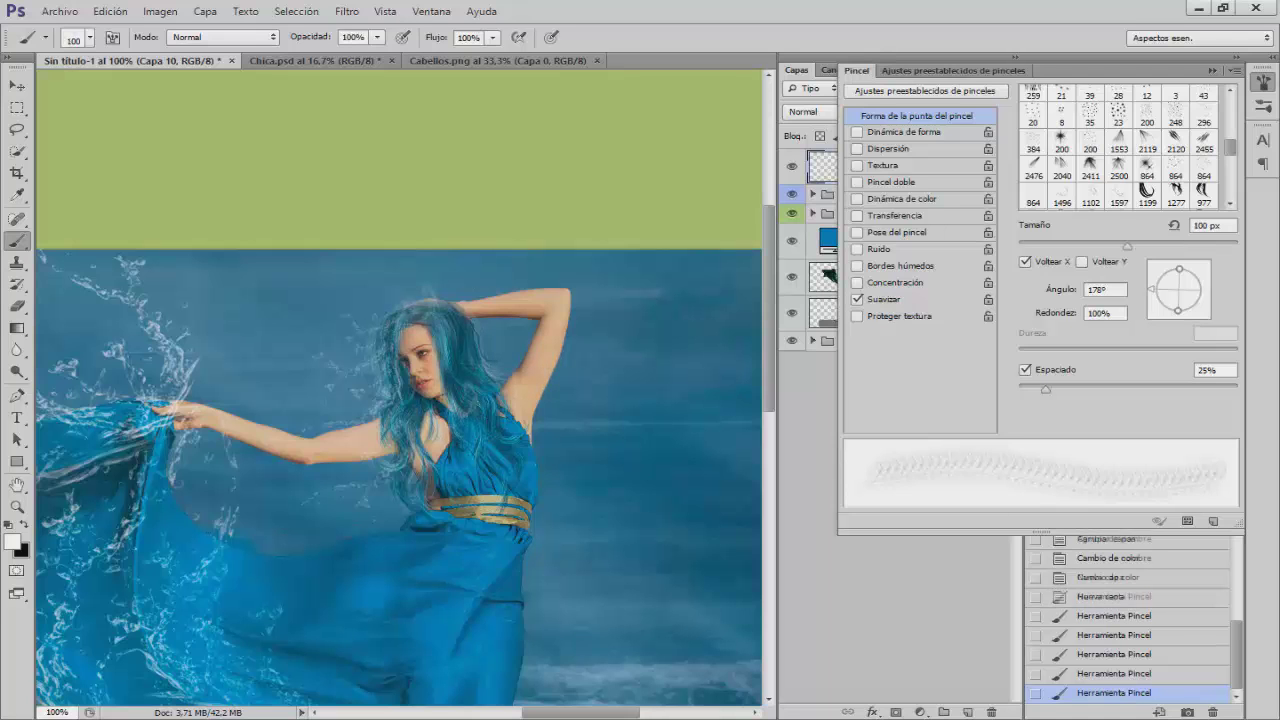
{"action": "left_click", "coordinate": [416, 496]}
{"action": "key", "text": "ctrl+minus"}
{"action": "key", "text": "ctrl+plus"}
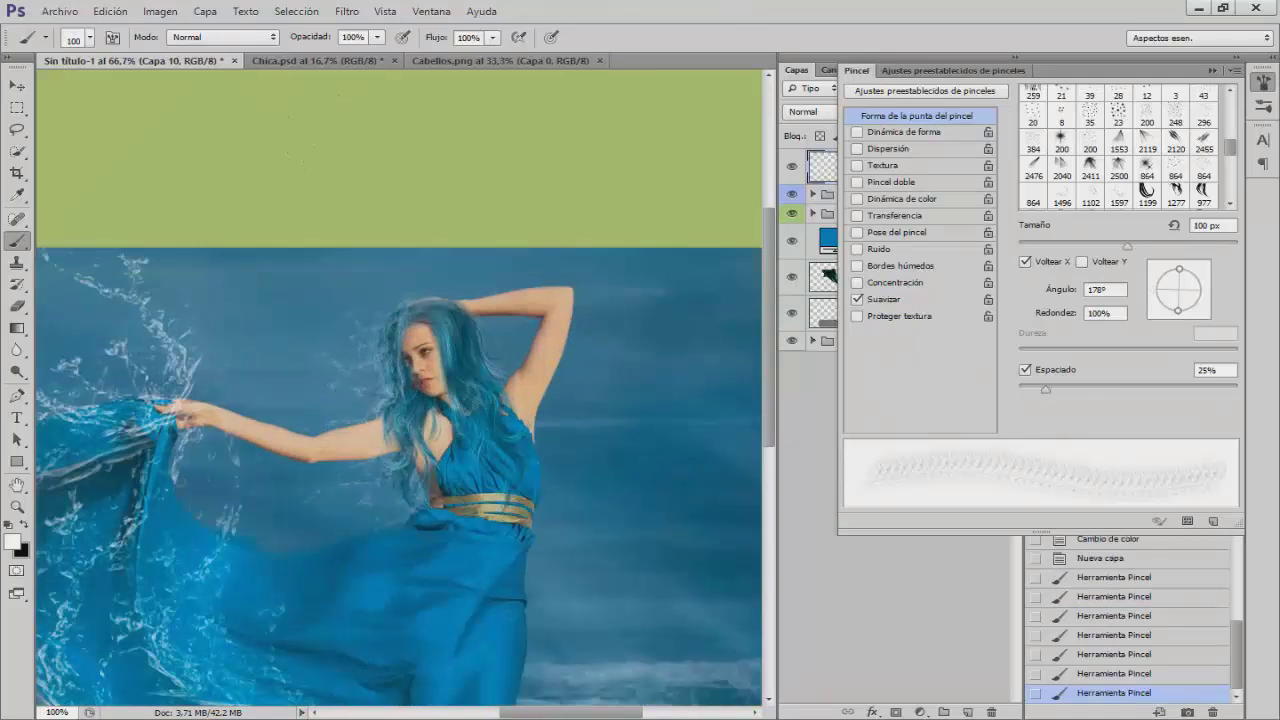
Change the splash brush's tip angle and stamp more water over the hair beside the face and neck.
{"action": "left_click", "coordinate": [1152, 297]}
{"action": "left_click", "coordinate": [456, 349]}
{"action": "left_click", "coordinate": [483, 392]}
{"action": "key", "text": "ctrl+minus"}
{"action": "key", "text": "ctrl+minus"}
Move the new hair splash layer into the Salpicaduras group and make the Cabello group active.
{"action": "left_click", "coordinate": [1263, 82]}
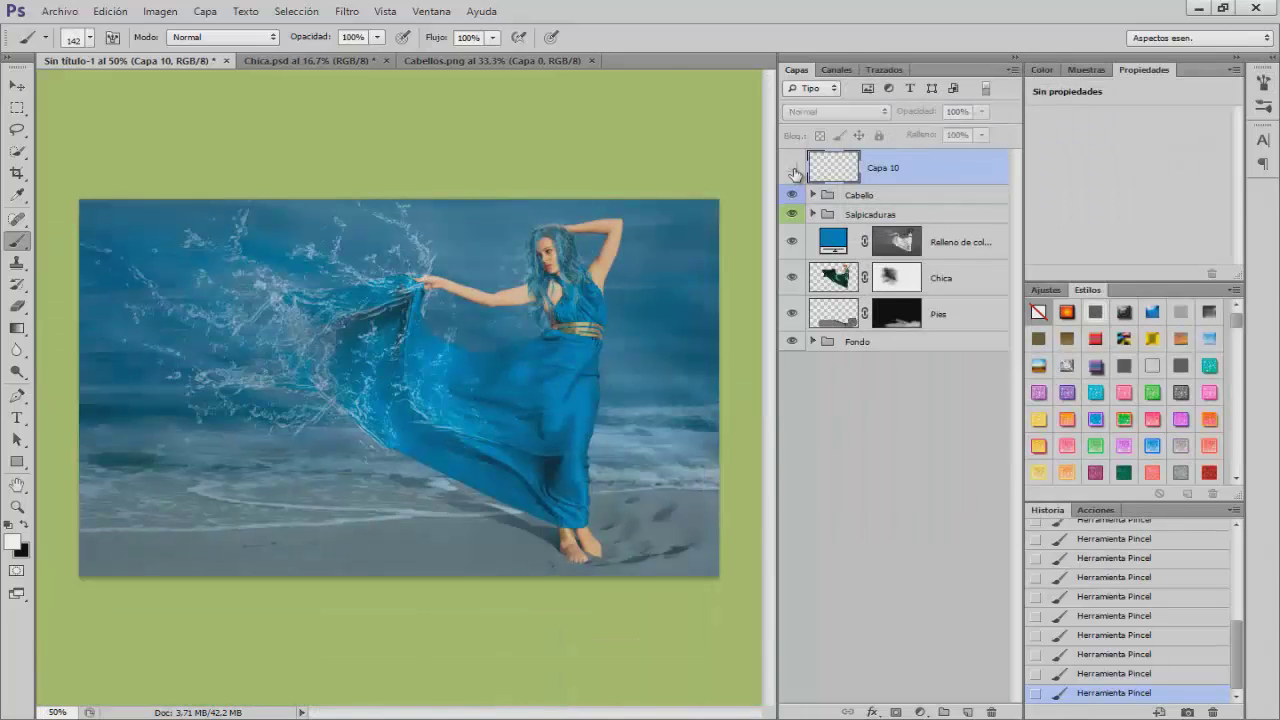
{"action": "left_click_drag", "start_coordinate": [882, 170], "coordinate": [870, 214]}
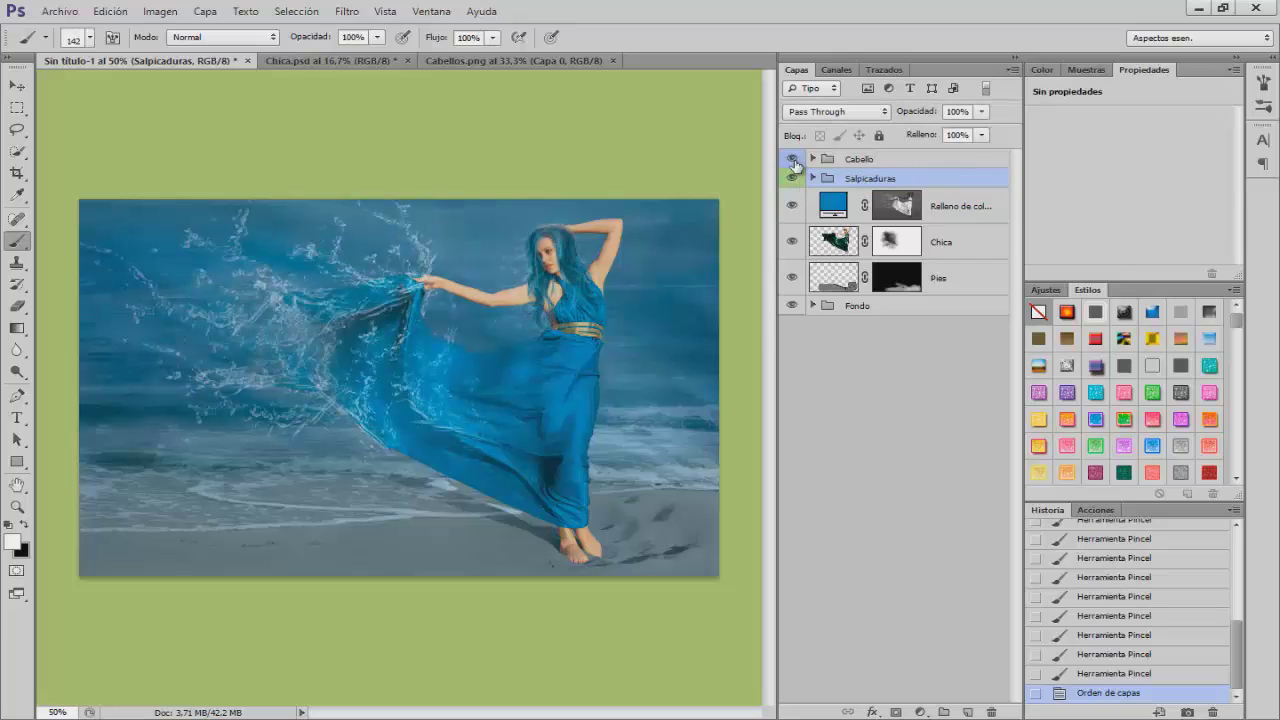
{"action": "key", "text": "alt+bracketright"}
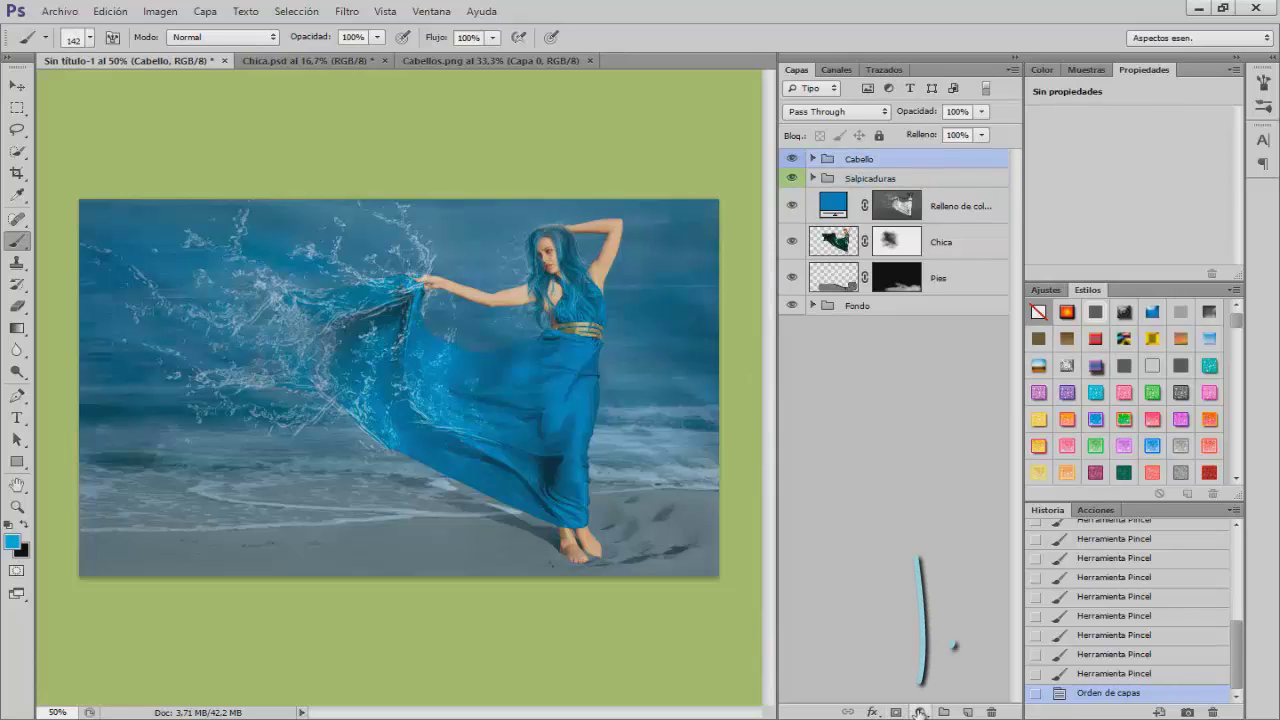
Add a gradient fill layer above the Cabello group with a linear blue Color a transparente gradient at 90° and 100% scale.
{"action": "left_click", "coordinate": [918, 712]}
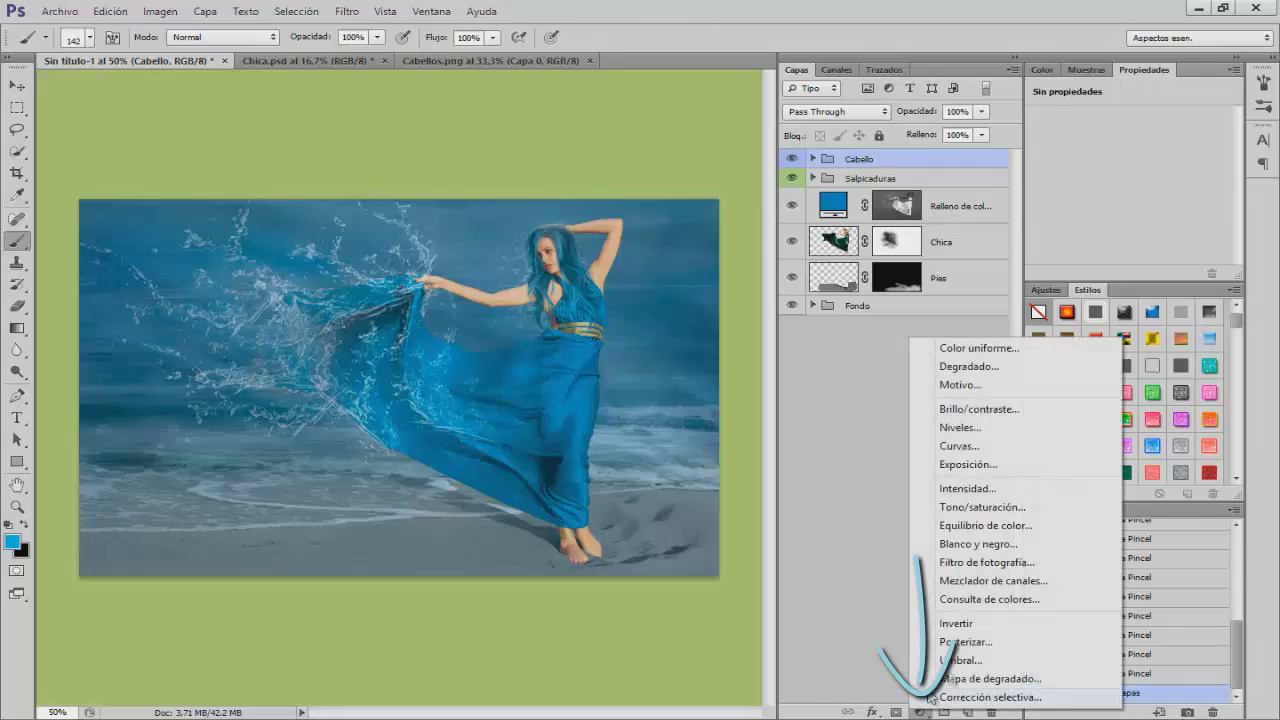
{"action": "left_click", "coordinate": [988, 364]}
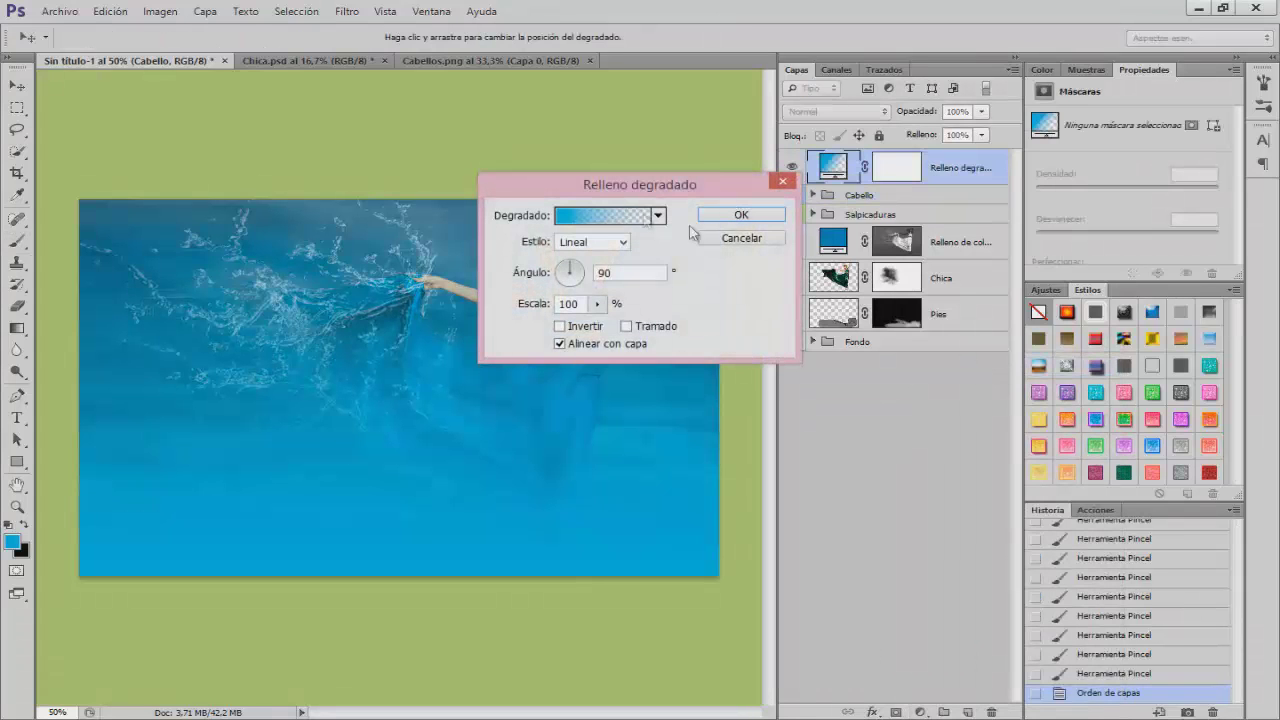
{"action": "left_click", "coordinate": [571, 216]}
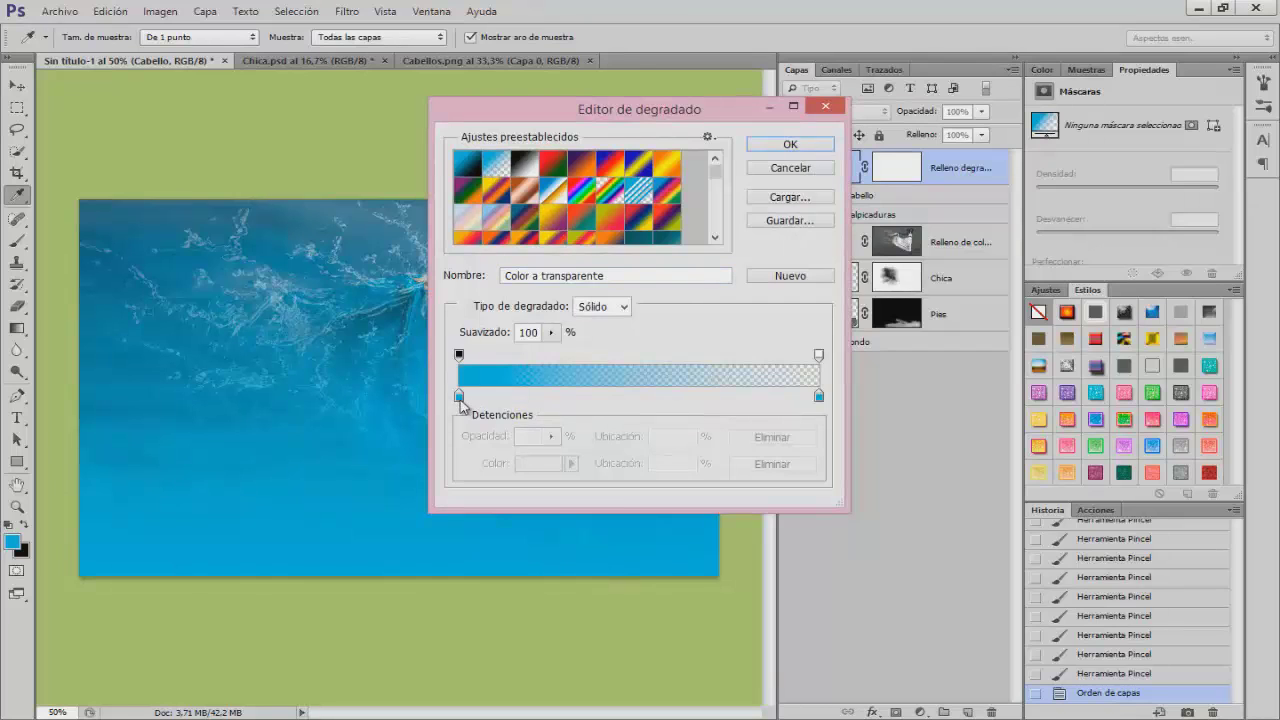
{"action": "left_click", "coordinate": [790, 147]}
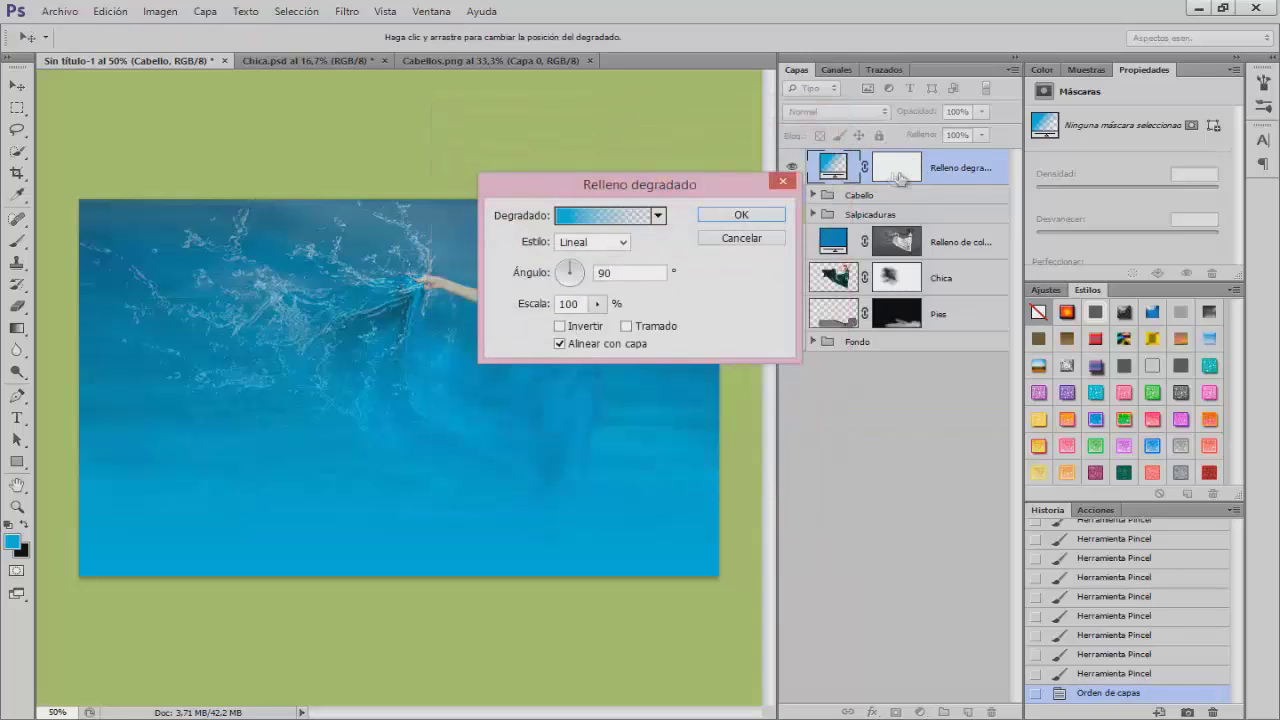
{"action": "left_click", "coordinate": [741, 214]}
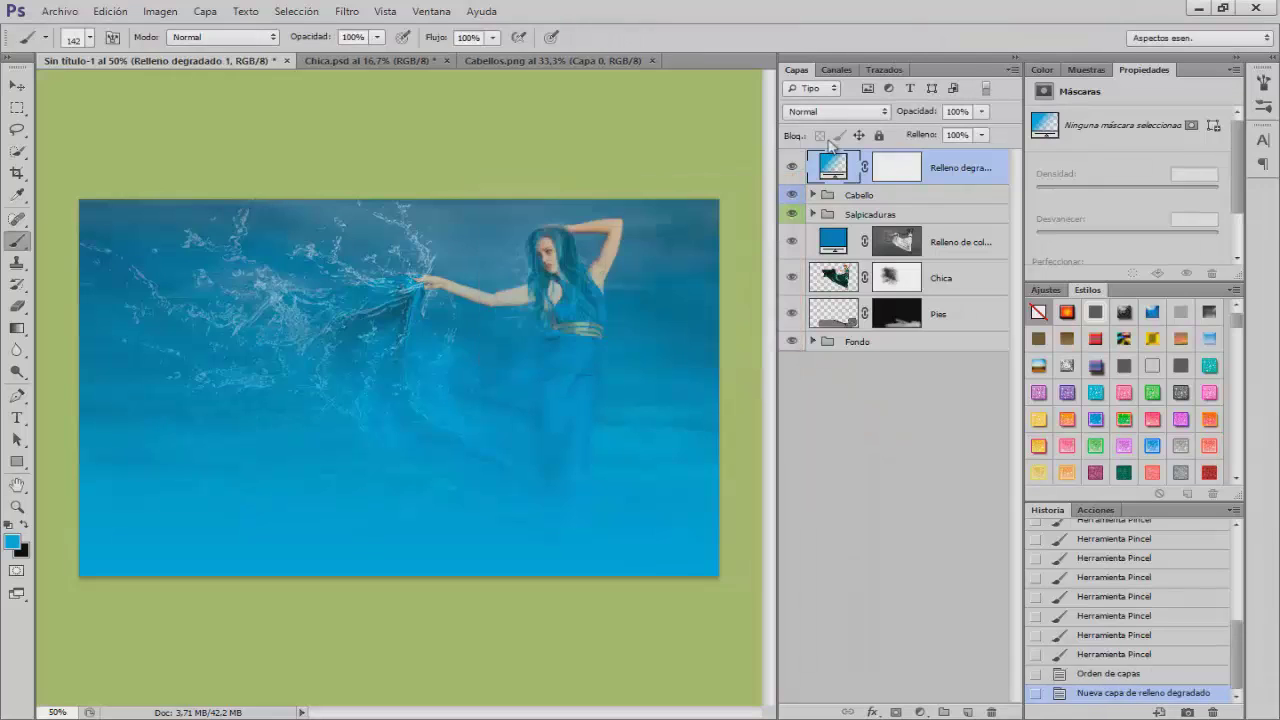
Set the gradient fill layer's blend mode to Subexponer color and lower its opacity.
{"action": "left_click", "coordinate": [836, 111]}
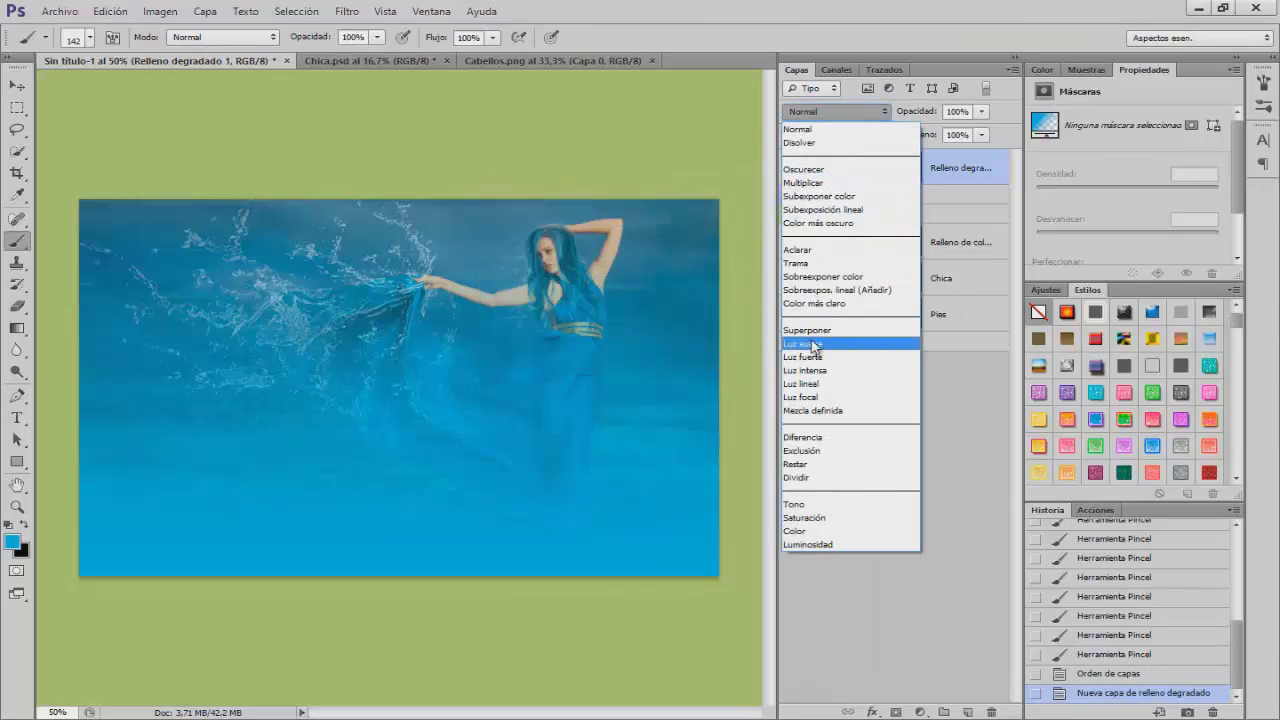
{"action": "left_click", "coordinate": [826, 198]}
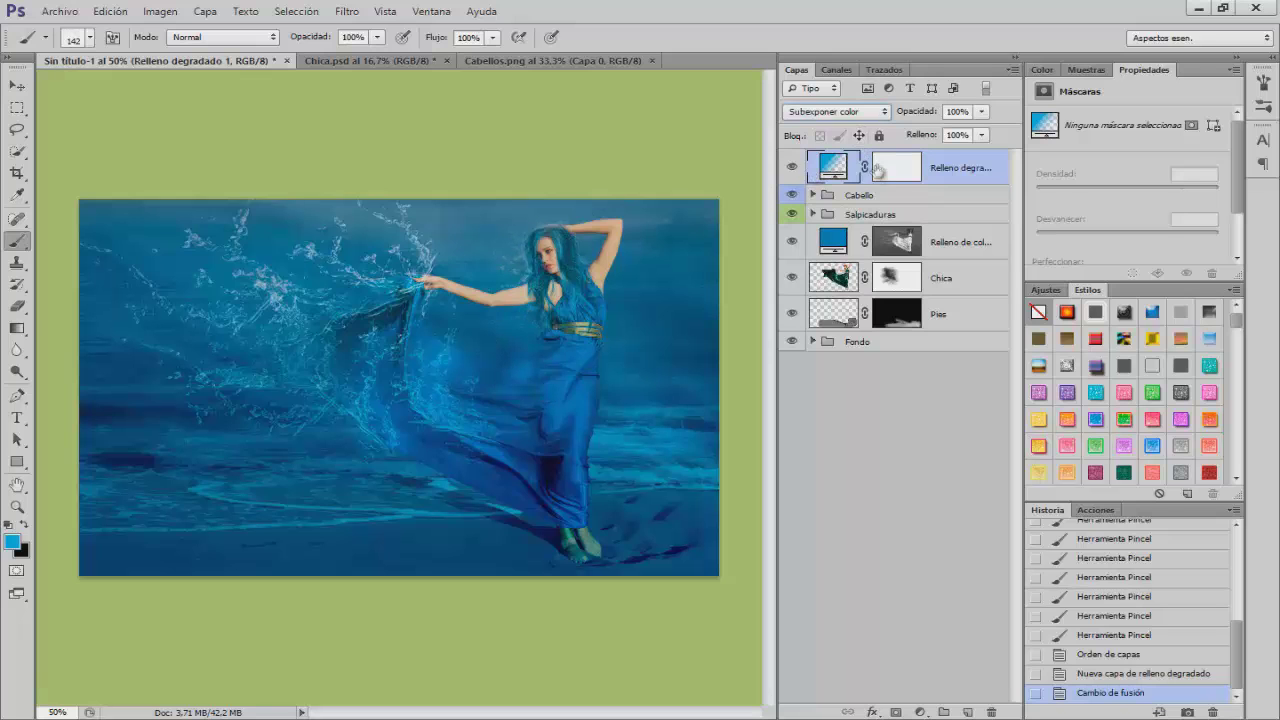
{"action": "left_click_drag", "start_coordinate": [927, 111], "coordinate": [878, 114]}
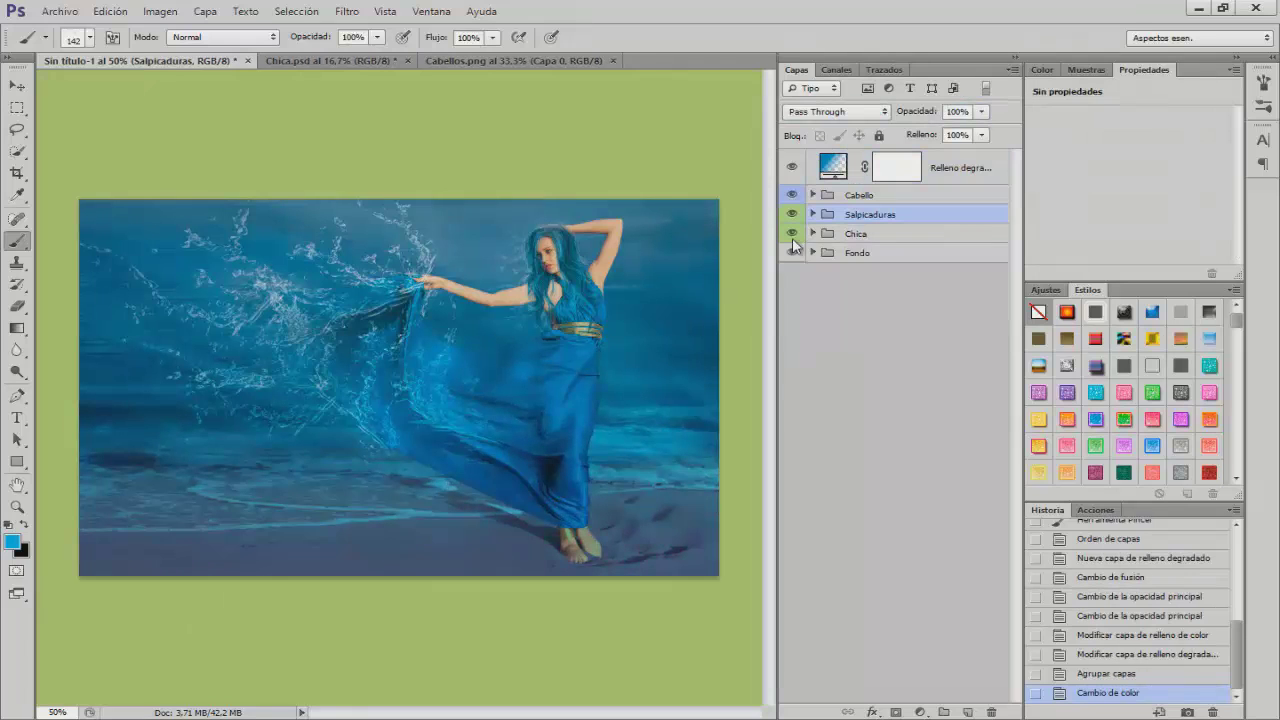
Give the Chica group a red color label and select the Fondo group.
{"action": "right_click", "coordinate": [792, 238]}
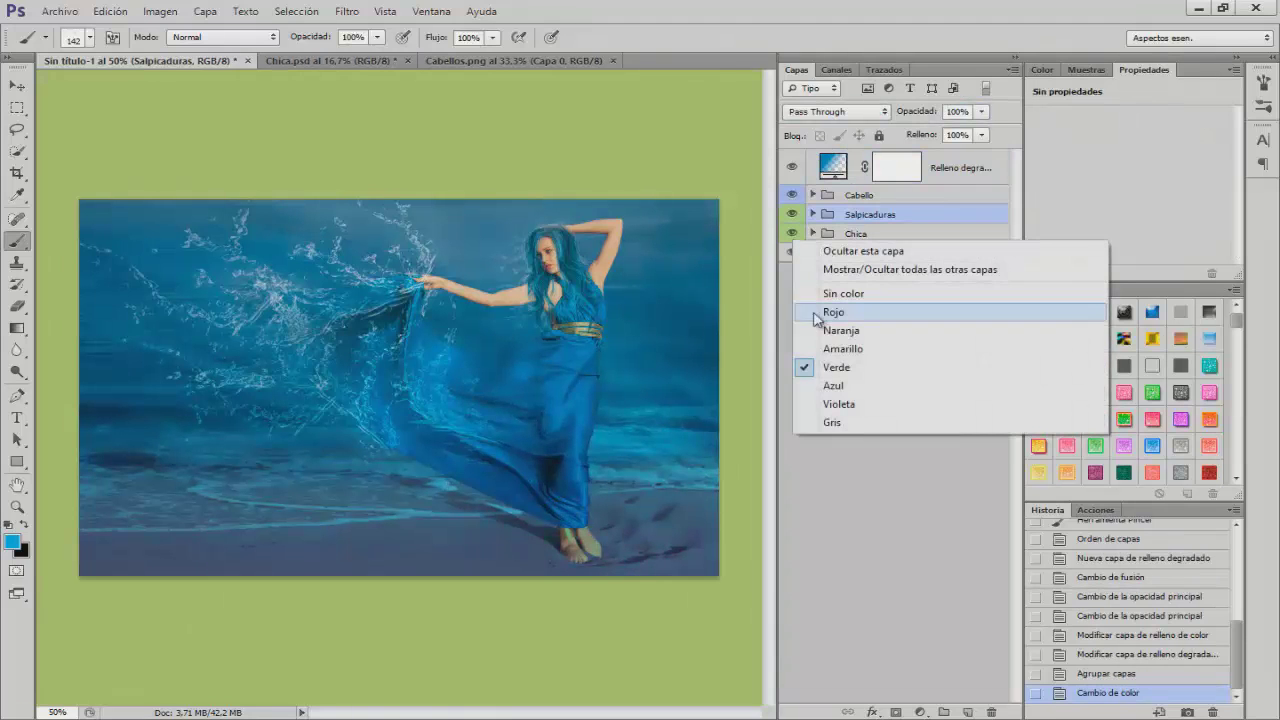
{"action": "left_click", "coordinate": [818, 314]}
{"action": "left_click", "coordinate": [852, 253]}
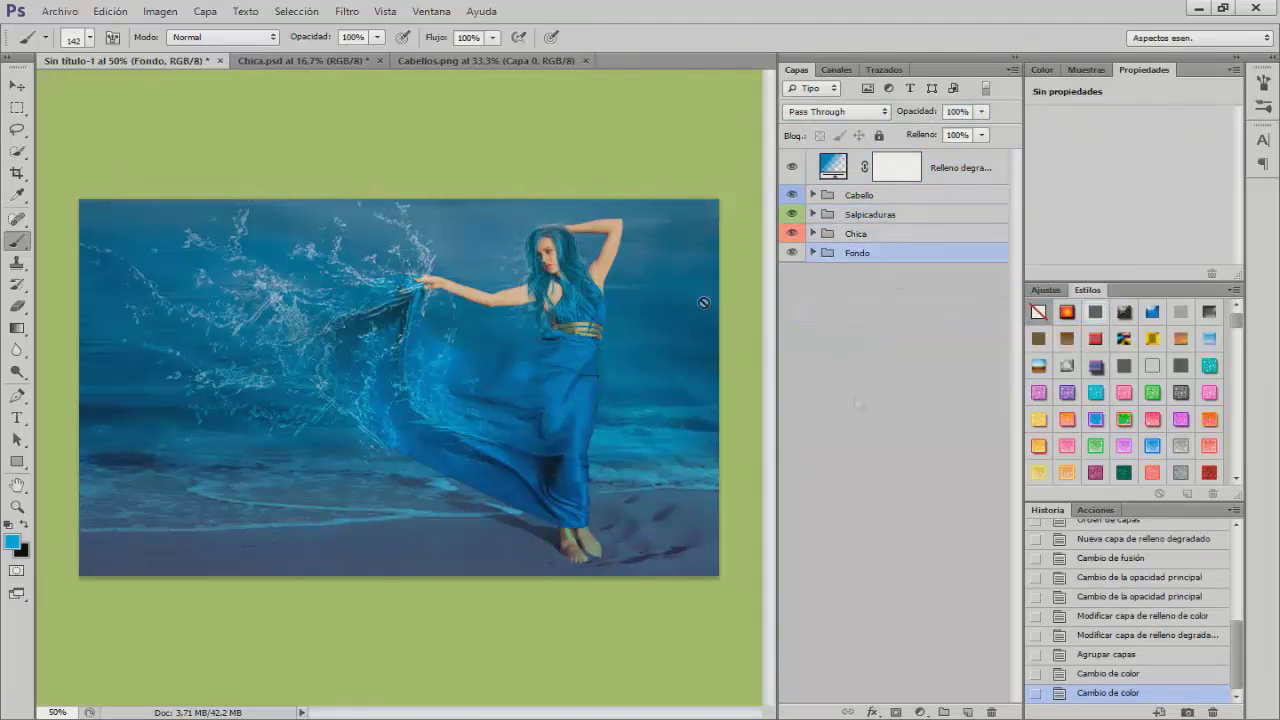
Add a new layer above the Fondo group and paint a white glow behind the woman with a soft 814 px brush.
{"action": "left_click", "coordinate": [967, 712]}
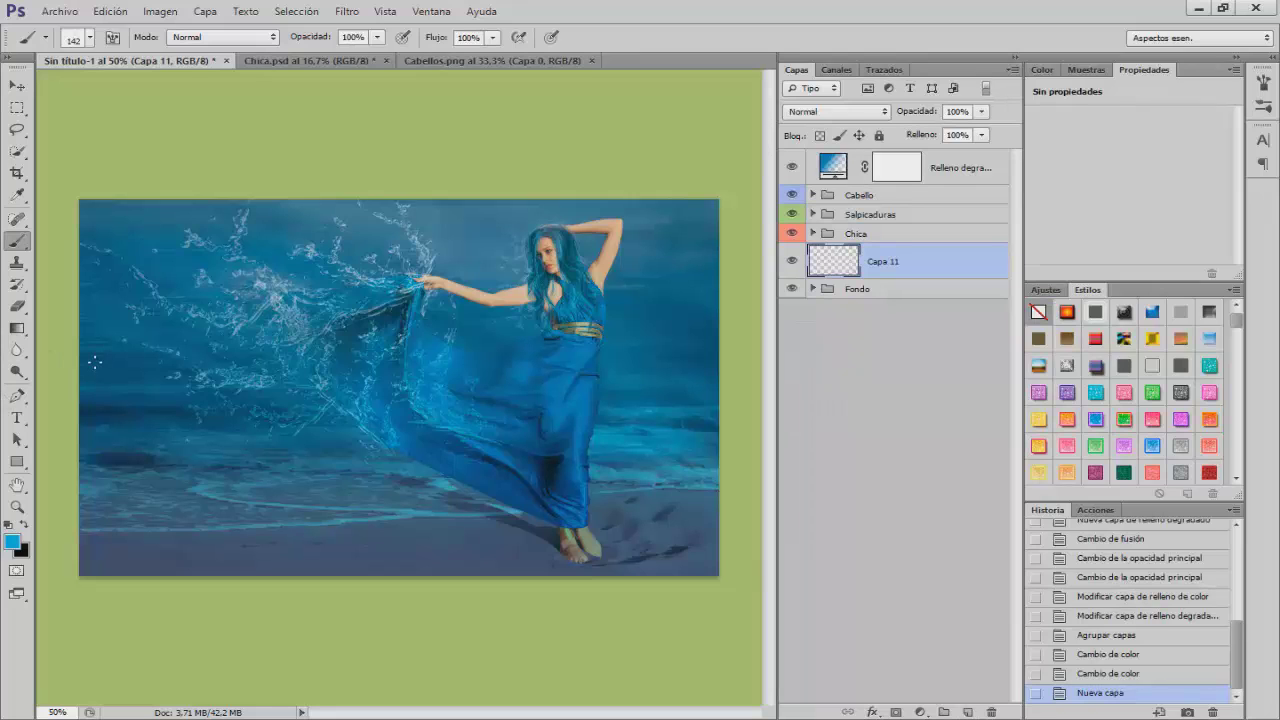
{"action": "left_click", "coordinate": [16, 328]}
{"action": "left_click", "coordinate": [25, 530]}
{"action": "right_click", "coordinate": [338, 420]}
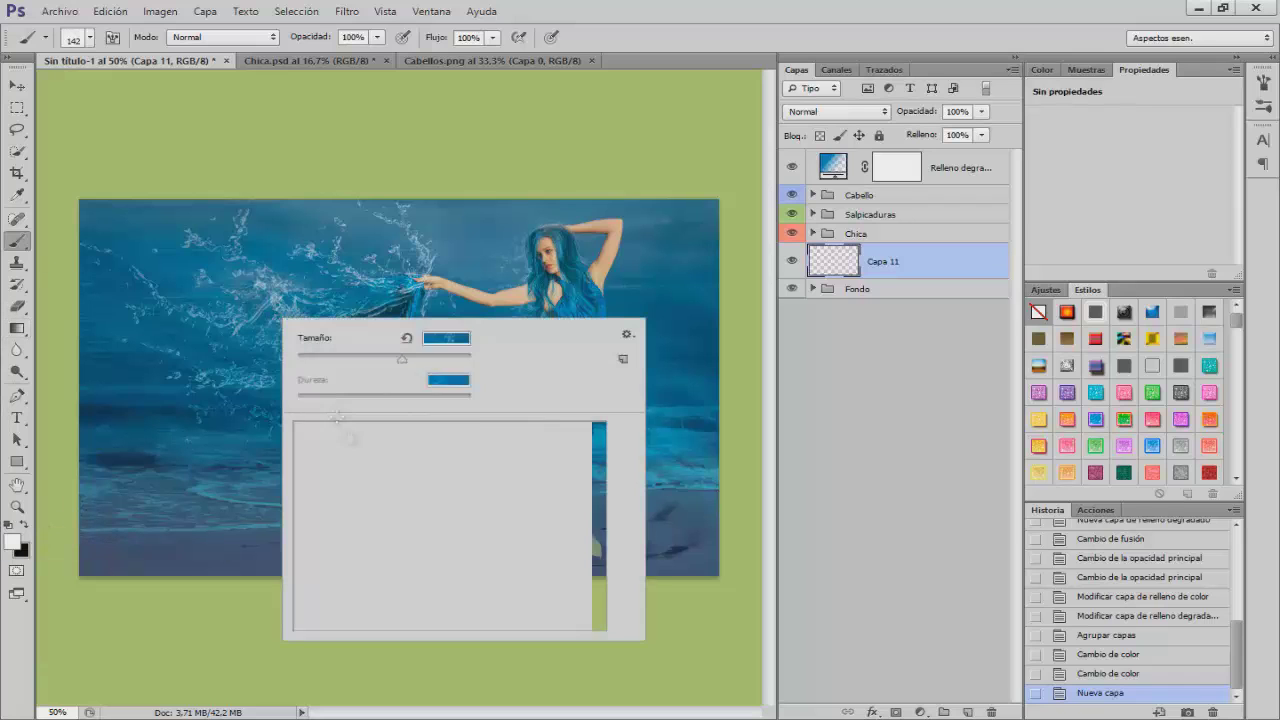
{"action": "left_click_drag", "start_coordinate": [598, 571], "coordinate": [598, 440]}
{"action": "left_click", "coordinate": [313, 453]}
{"action": "mouse_move", "coordinate": [190, 390]}
{"action": "left_mouse_down"}
{"action": "mouse_move", "coordinate": [312, 400]}
{"action": "mouse_move", "coordinate": [285, 398]}
{"action": "left_mouse_up"}
{"action": "left_click_drag", "start_coordinate": [530, 316], "coordinate": [529, 320]}
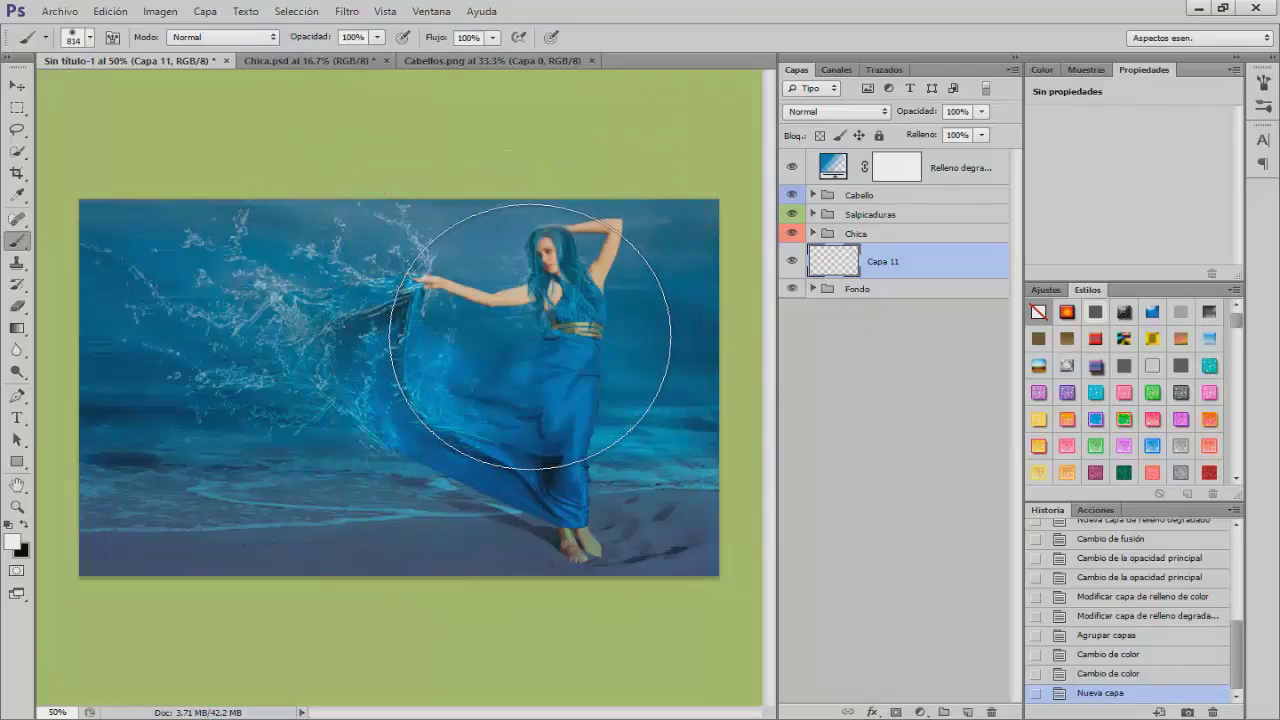
{"action": "left_click", "coordinate": [530, 336]}
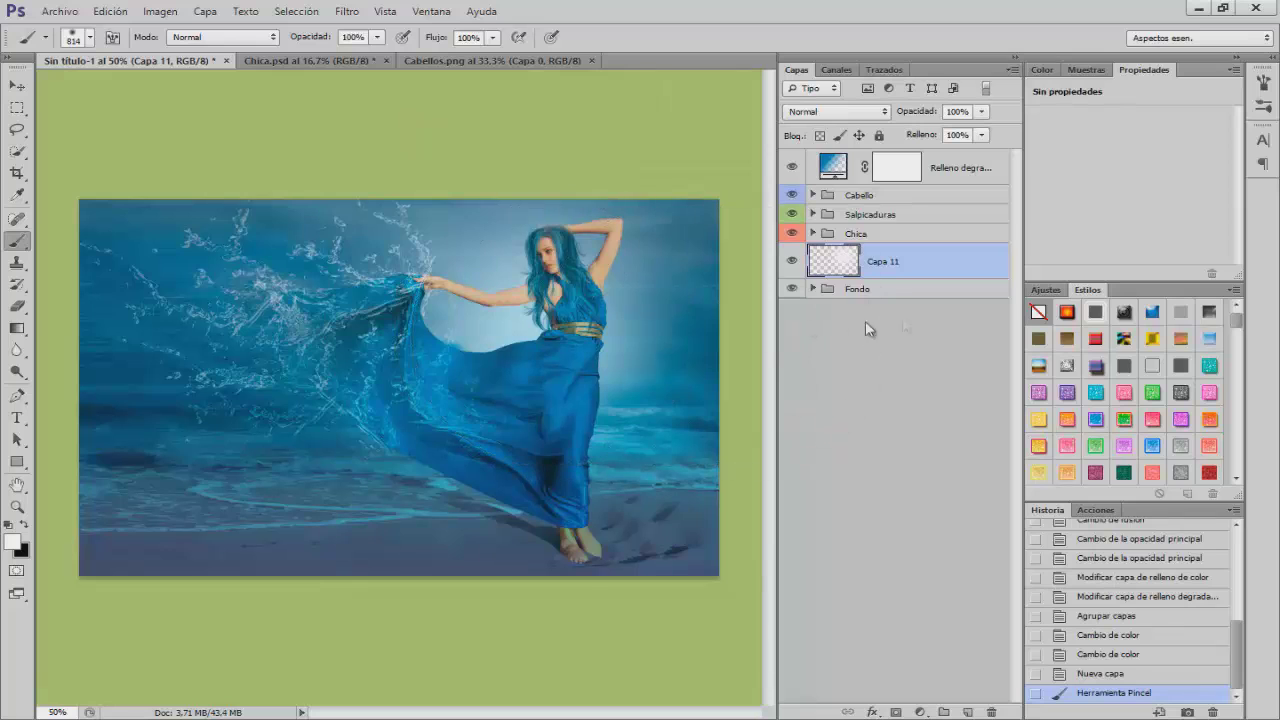
Shift the white glow slightly upward, set its blend mode to Superponer and compare the image with and without it.
{"action": "left_click", "coordinate": [17, 86]}
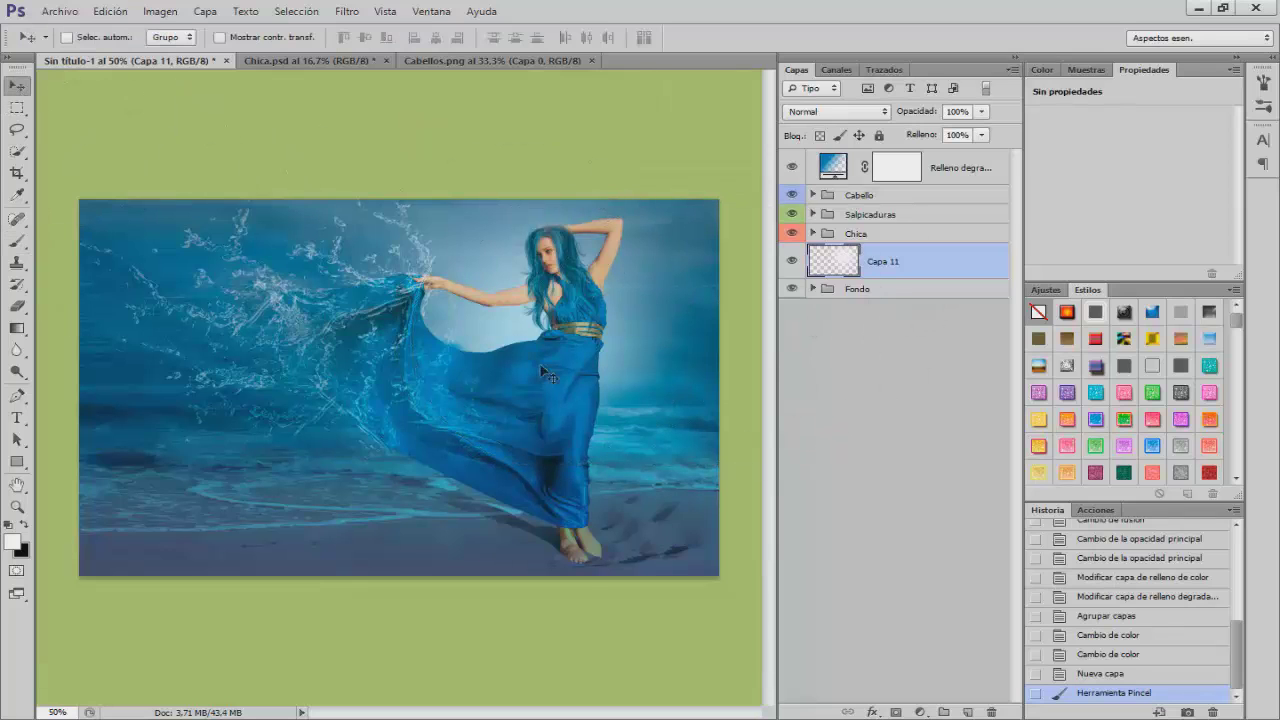
{"action": "left_click_drag", "start_coordinate": [524, 340], "coordinate": [528, 320]}
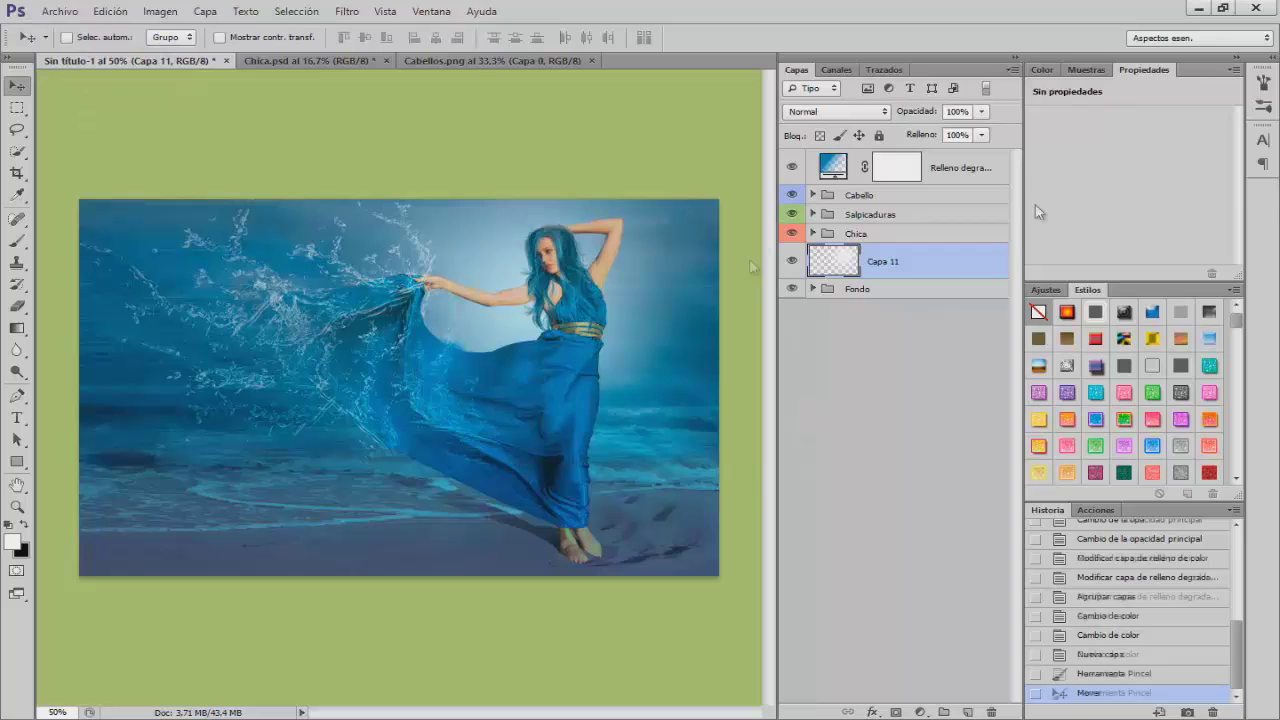
{"action": "left_click", "coordinate": [835, 111]}
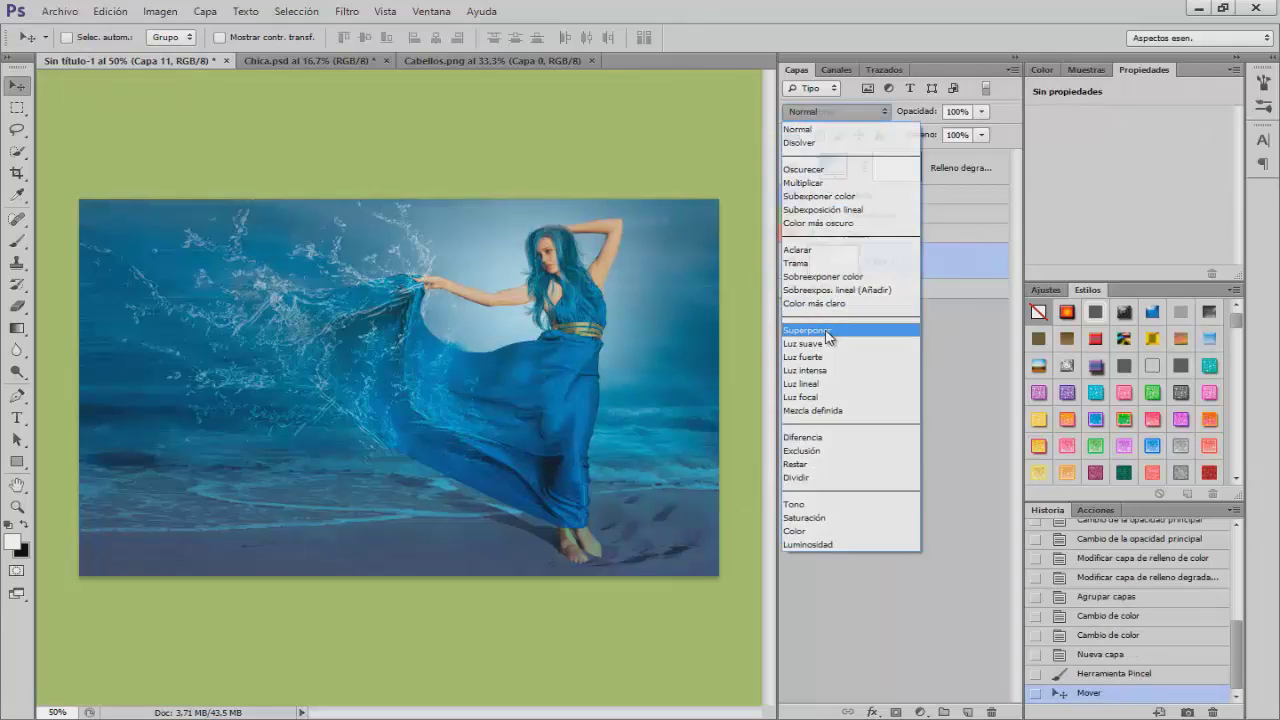
{"action": "left_click", "coordinate": [826, 332]}
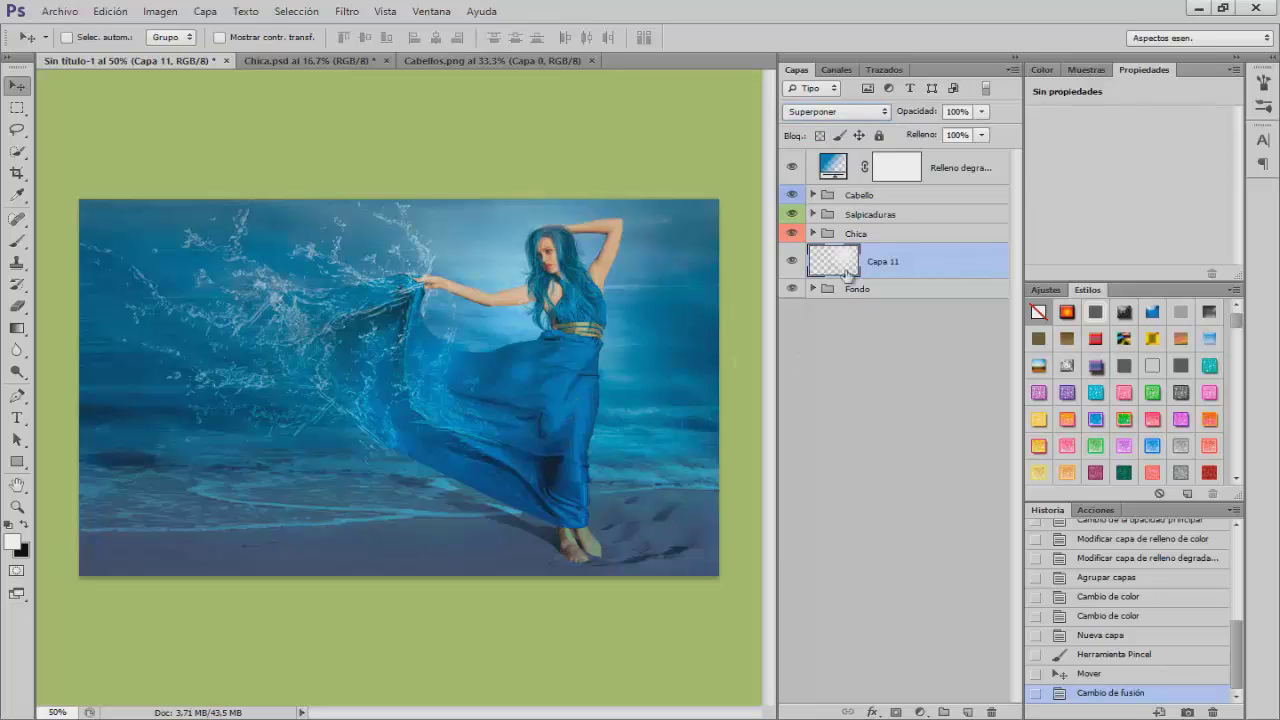
{"action": "left_click", "coordinate": [792, 261]}
{"action": "left_click", "coordinate": [793, 261]}
Rename the white glow layer Destello and give it a yellow color label.
{"action": "type", "text": "Destello"}
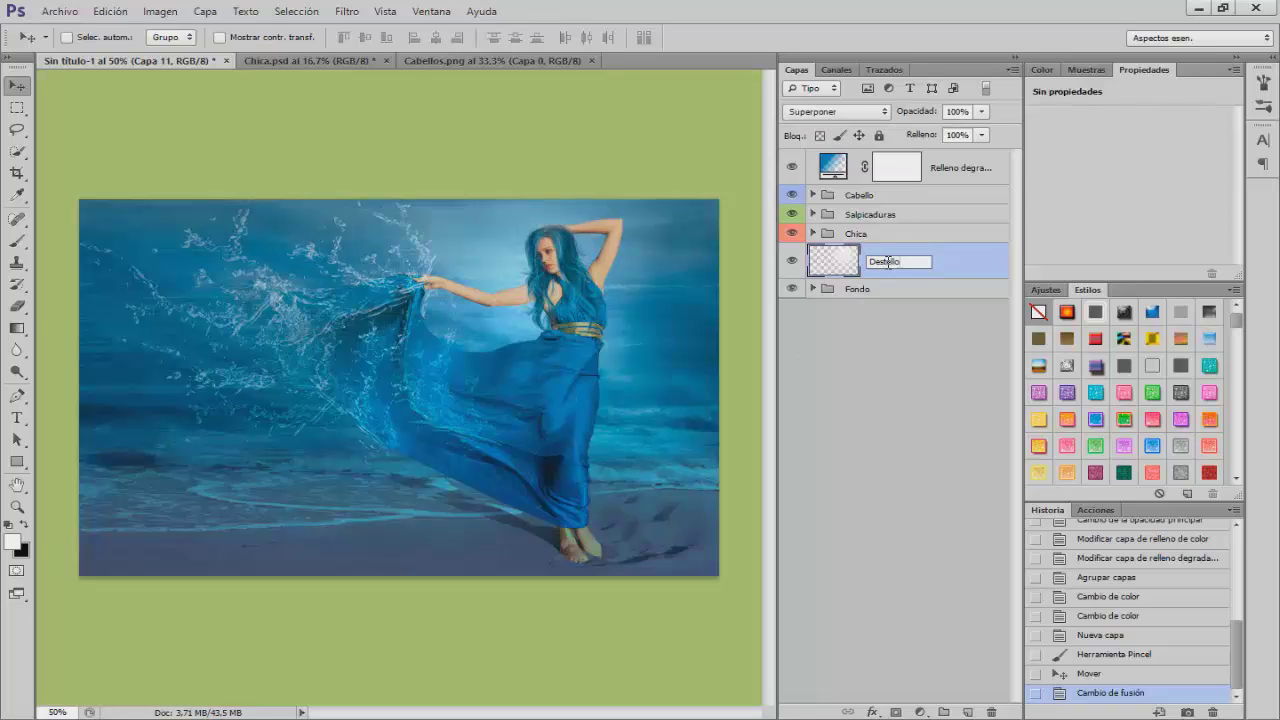
{"action": "key", "text": "Return"}
{"action": "right_click", "coordinate": [800, 262]}
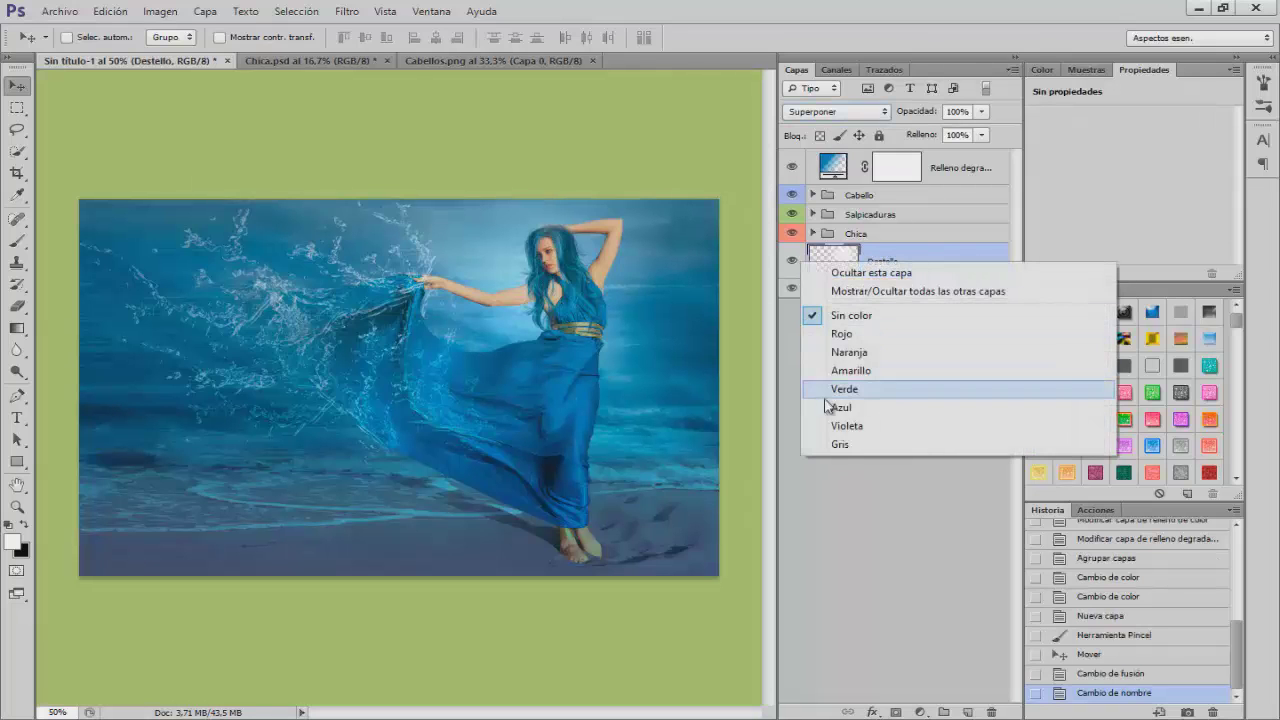
{"action": "left_click", "coordinate": [838, 371]}
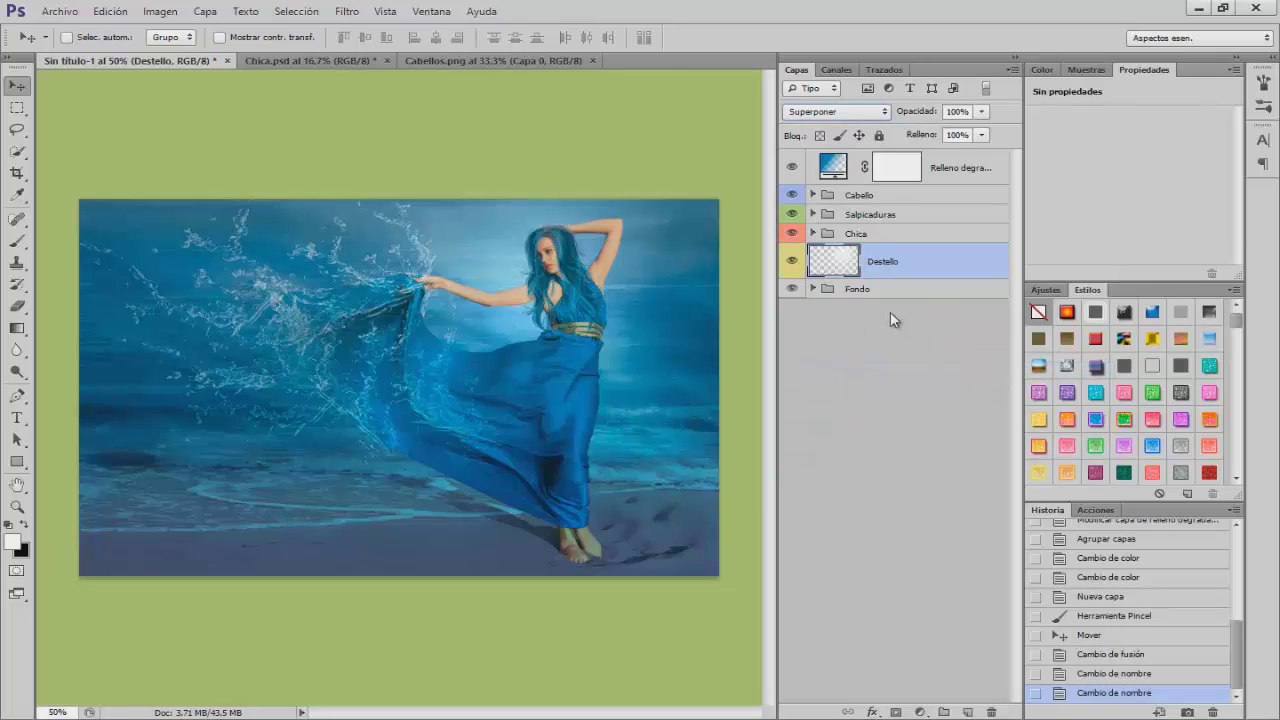
Add a new layer above the Cabello group, name it Destello and give it a yellow color label.
{"action": "left_click", "coordinate": [872, 233]}
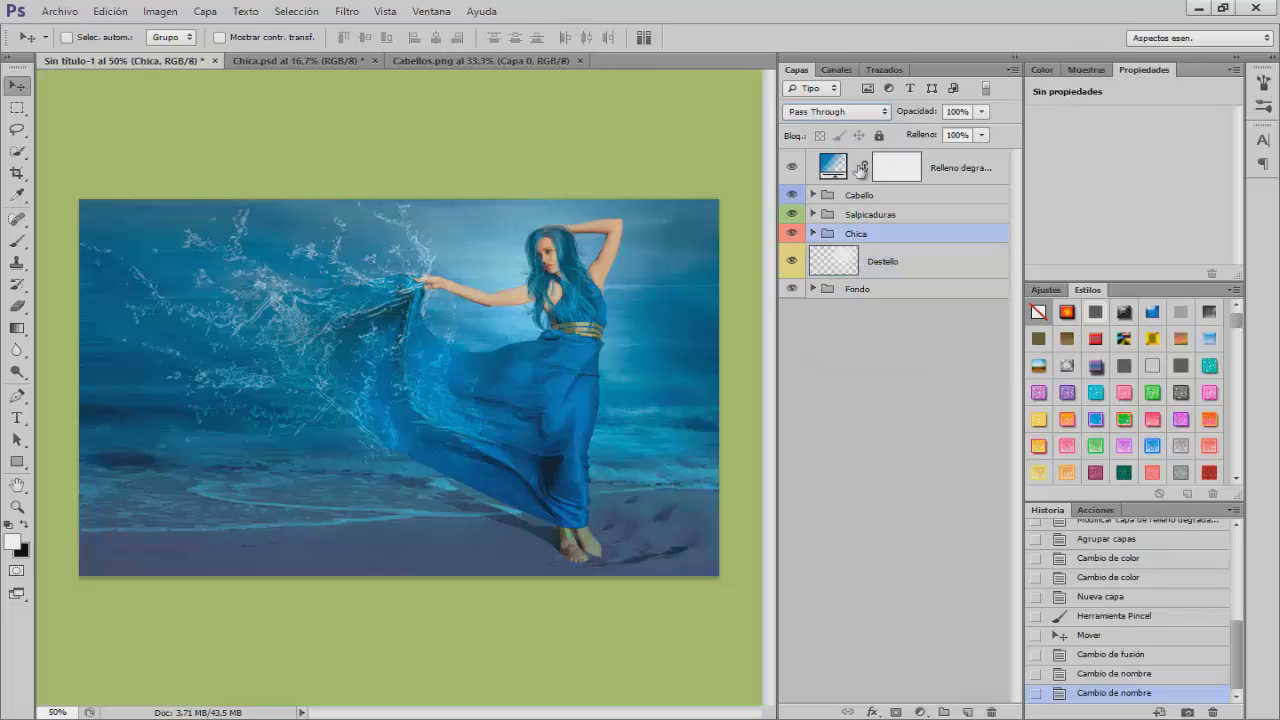
{"action": "left_click", "coordinate": [862, 197]}
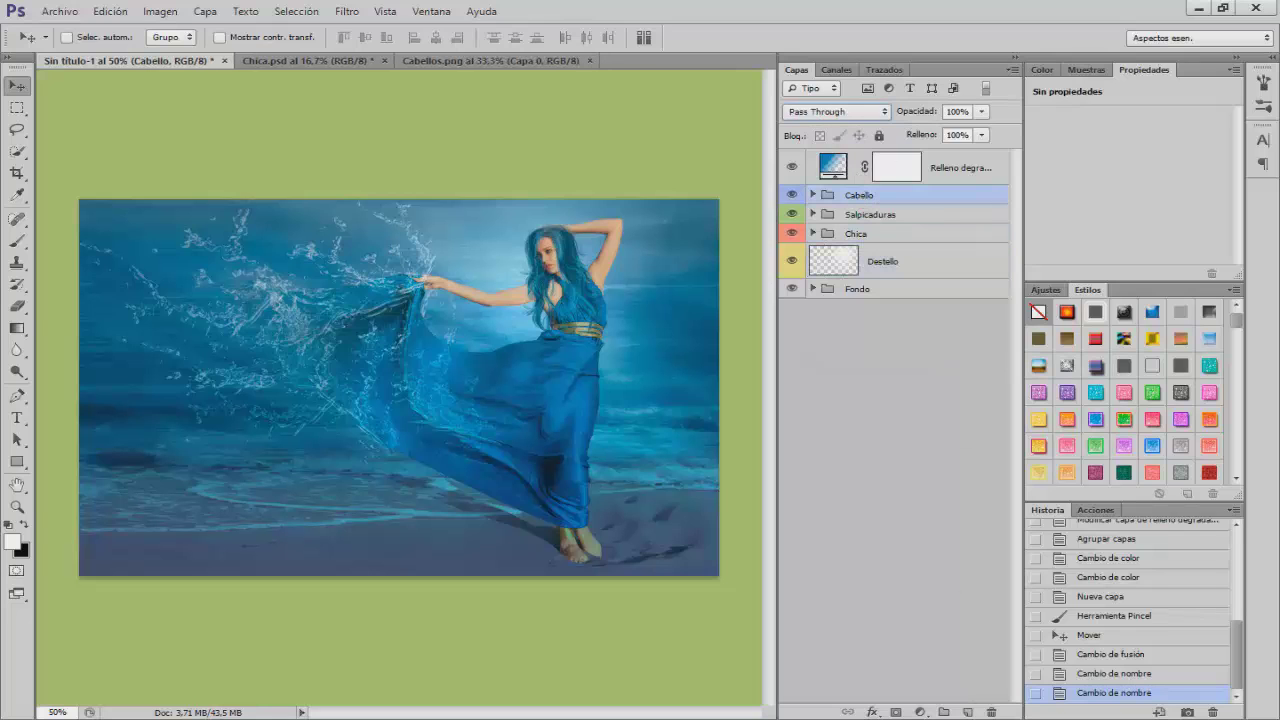
{"action": "left_click", "coordinate": [967, 712]}
{"action": "double_click", "coordinate": [885, 204]}
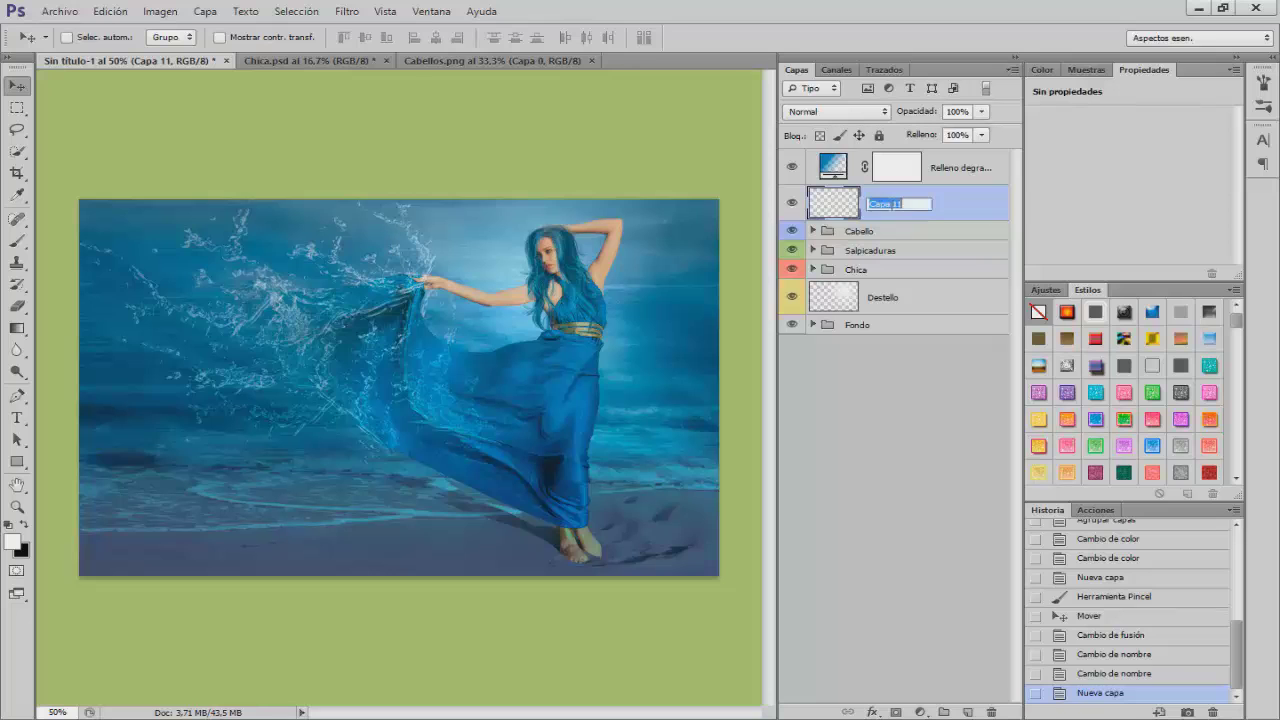
{"action": "type", "text": "Destello"}
{"action": "key", "text": "Return"}
{"action": "right_click", "coordinate": [792, 203]}
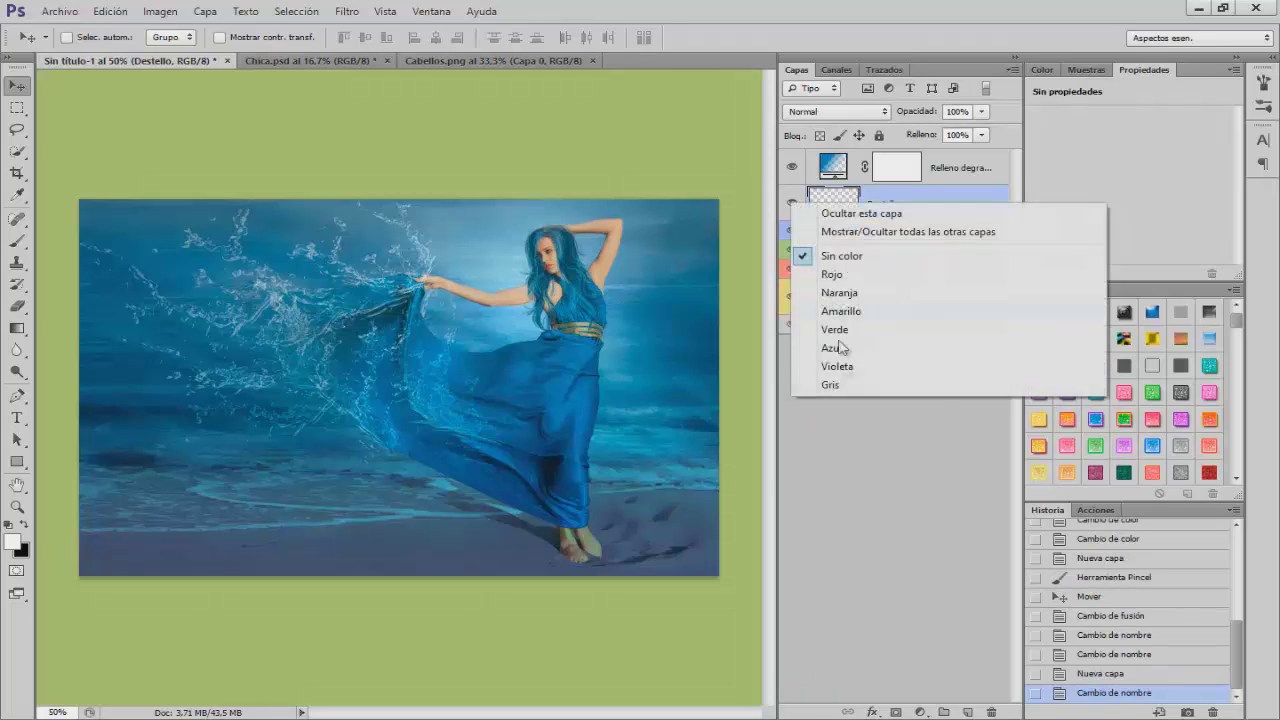
{"action": "left_click", "coordinate": [838, 311]}
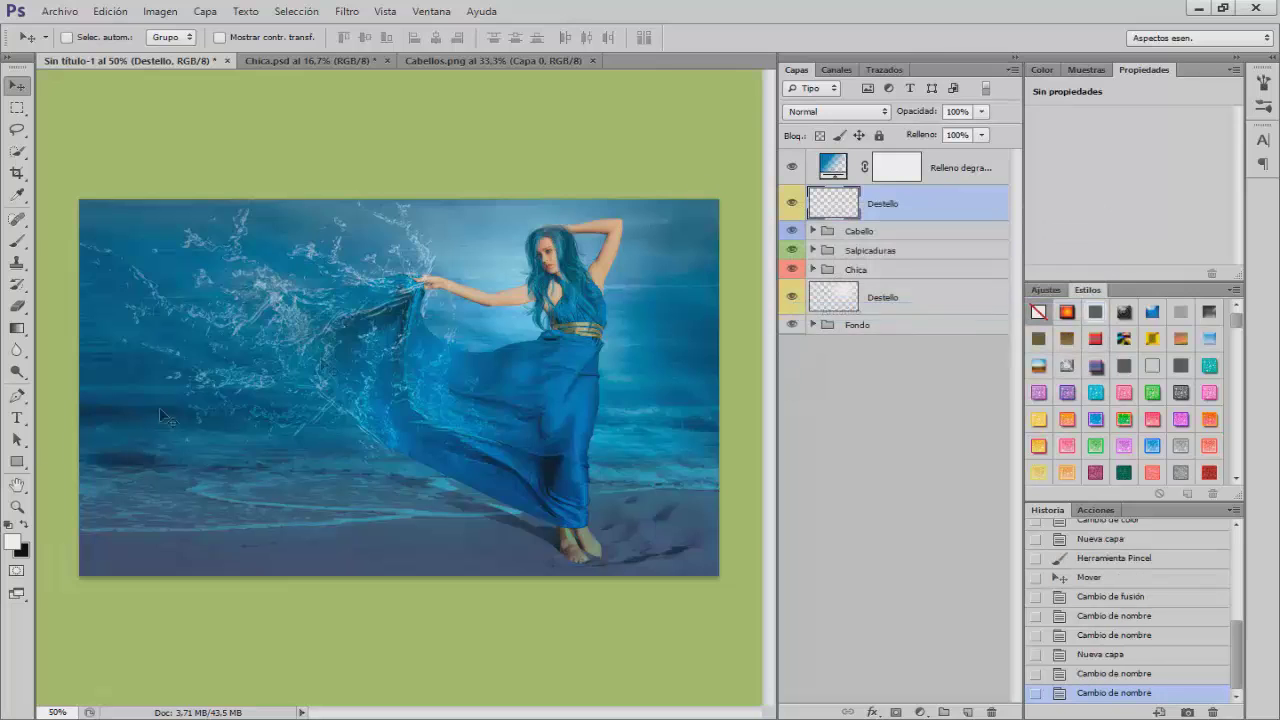
Set the foreground color to light blue 9cd2f3, starting from a tone sampled beside the woman.
{"action": "left_click", "coordinate": [13, 540]}
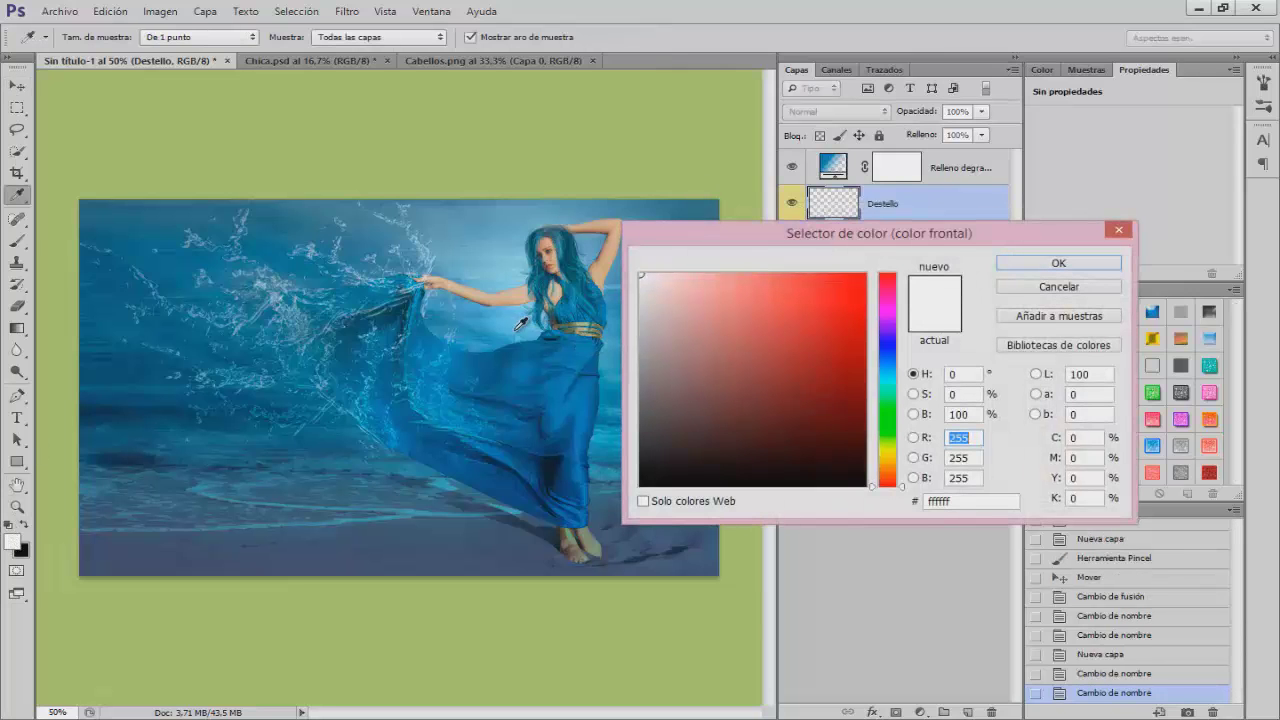
{"action": "left_click", "coordinate": [517, 326]}
{"action": "left_click", "coordinate": [720, 284]}
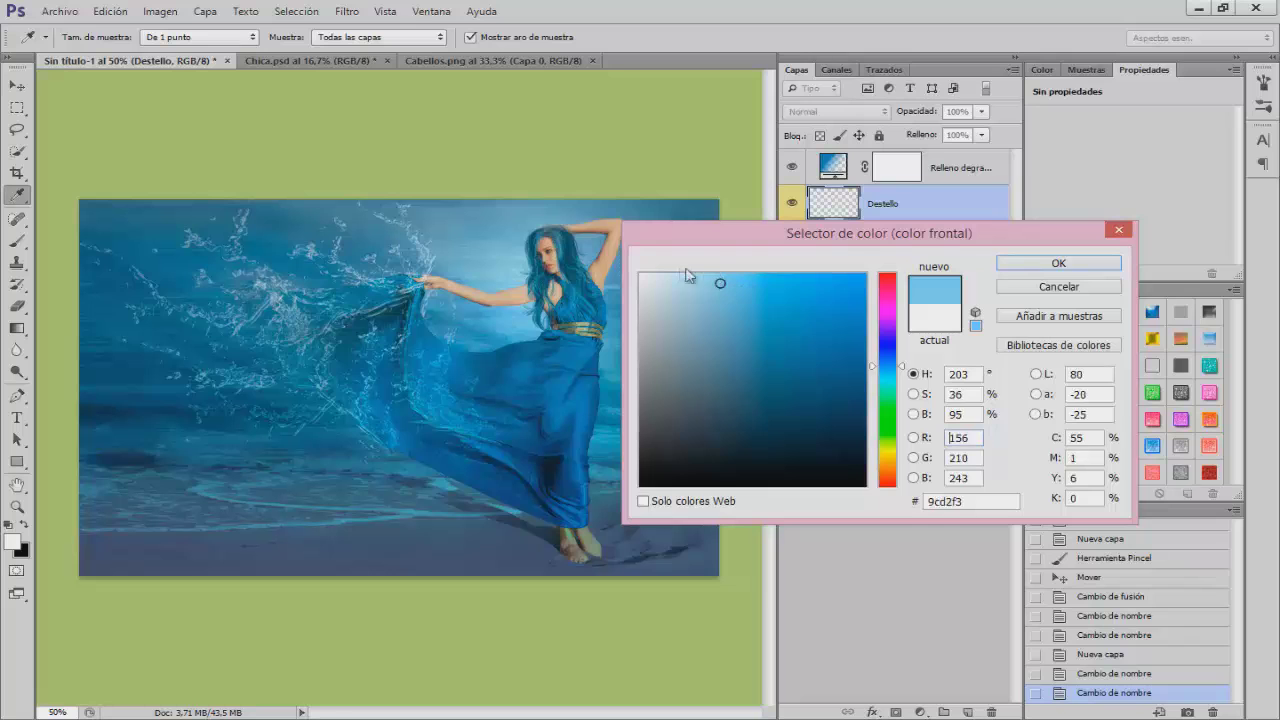
{"action": "left_click", "coordinate": [1015, 268]}
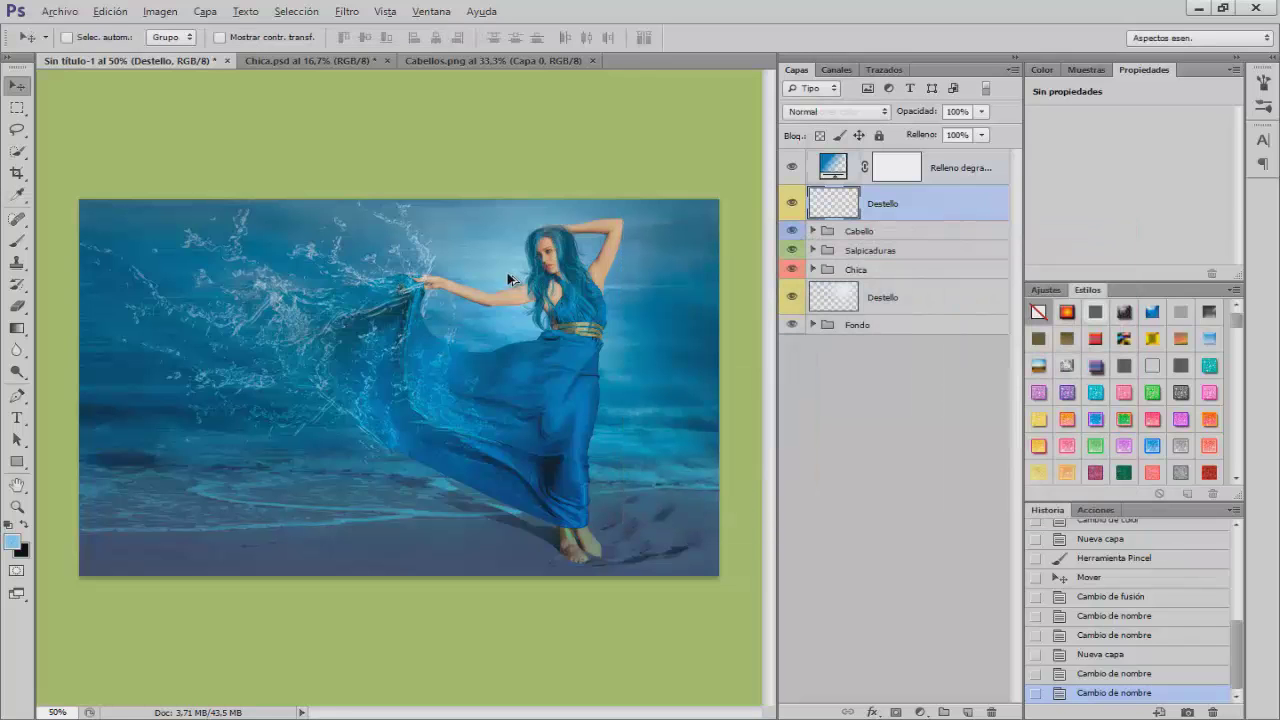
{"action": "key", "text": "alt+bracketright"}
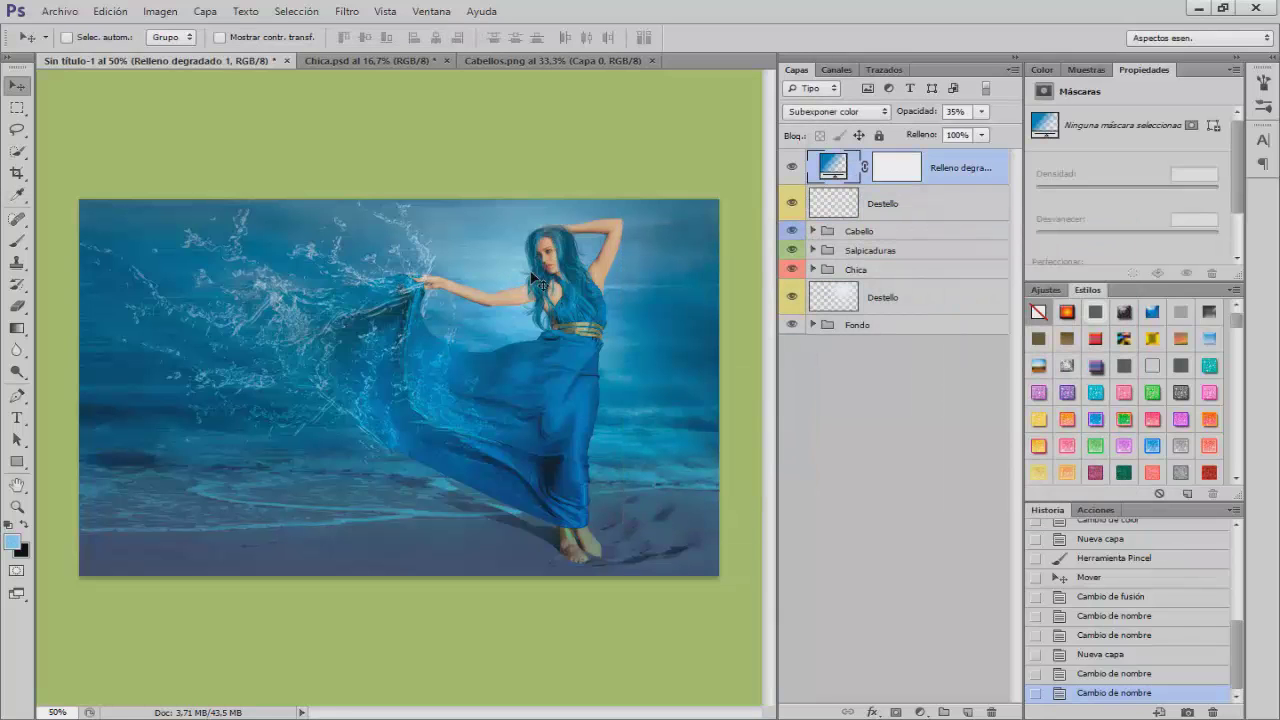
{"action": "key", "text": "alt+bracketleft"}
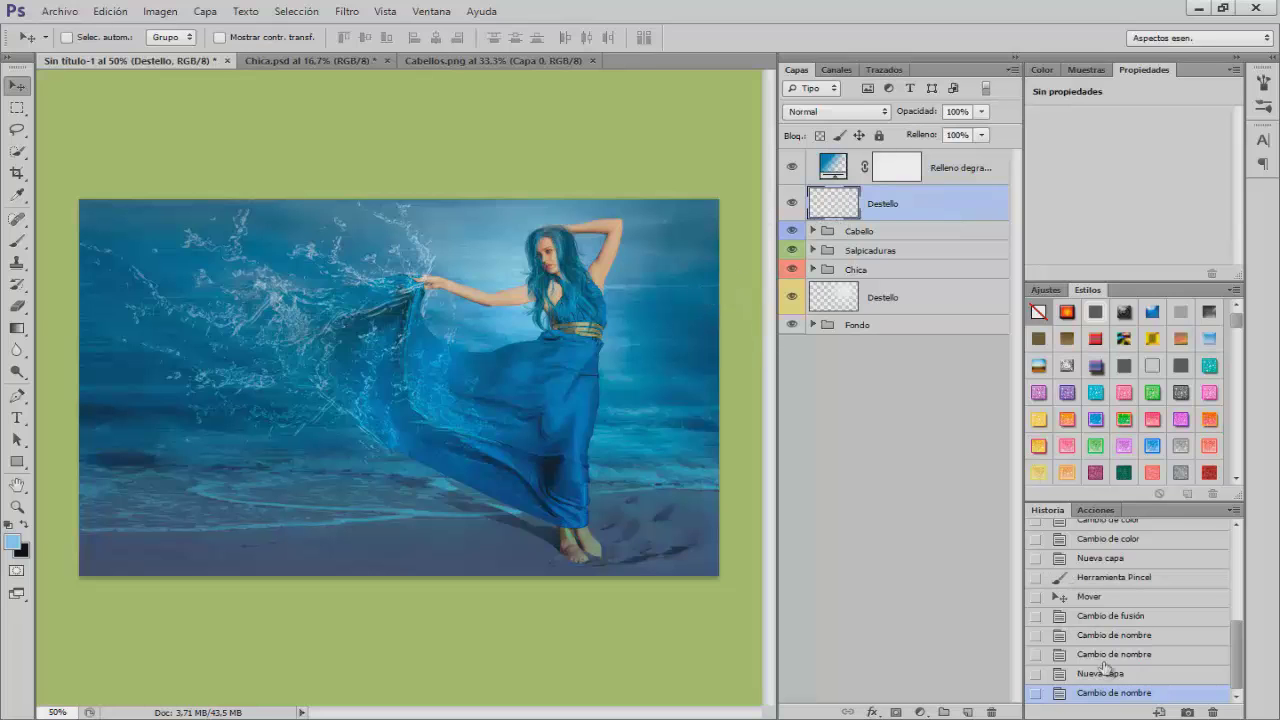
{"action": "right_click", "coordinate": [792, 204]}
{"action": "left_click", "coordinate": [848, 318]}
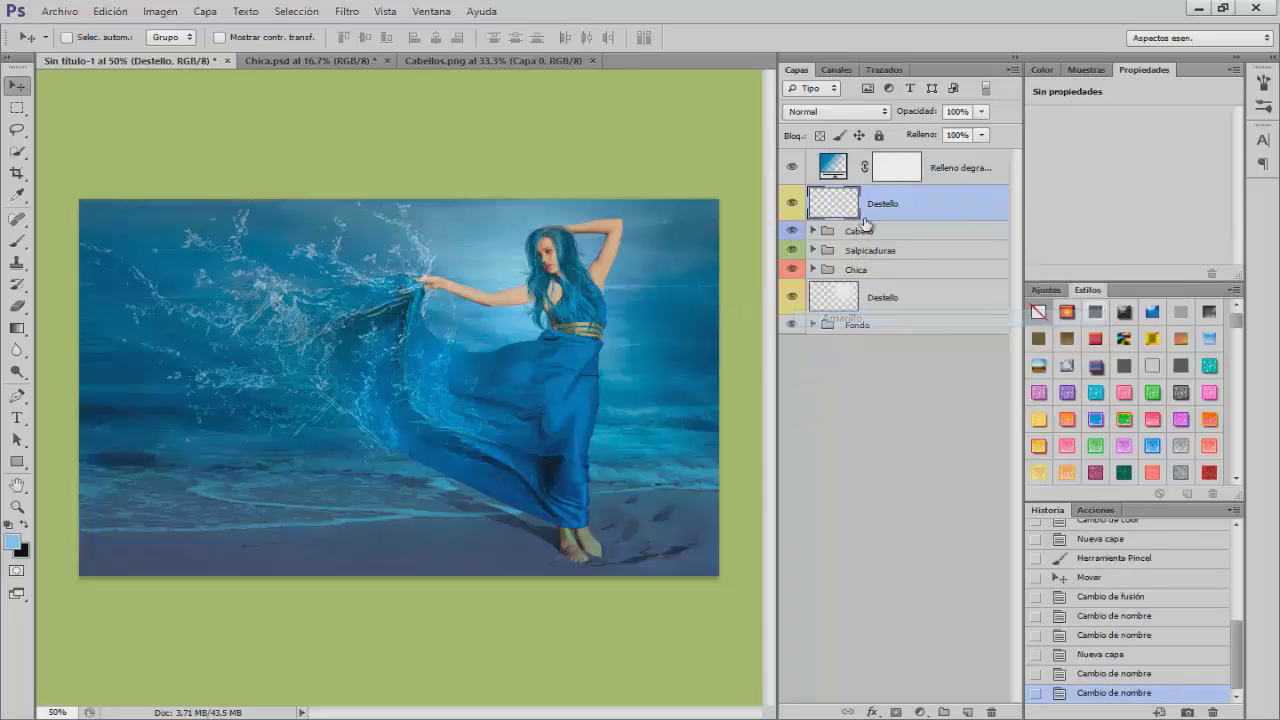
Paint a light blue glow over the sky beside the woman's head with a soft 430 px brush.
{"action": "left_click", "coordinate": [17, 243]}
{"action": "mouse_move", "coordinate": [524, 254]}
{"action": "left_mouse_down"}
{"action": "mouse_move", "coordinate": [429, 264]}
{"action": "mouse_move", "coordinate": [457, 262]}
{"action": "left_mouse_up"}
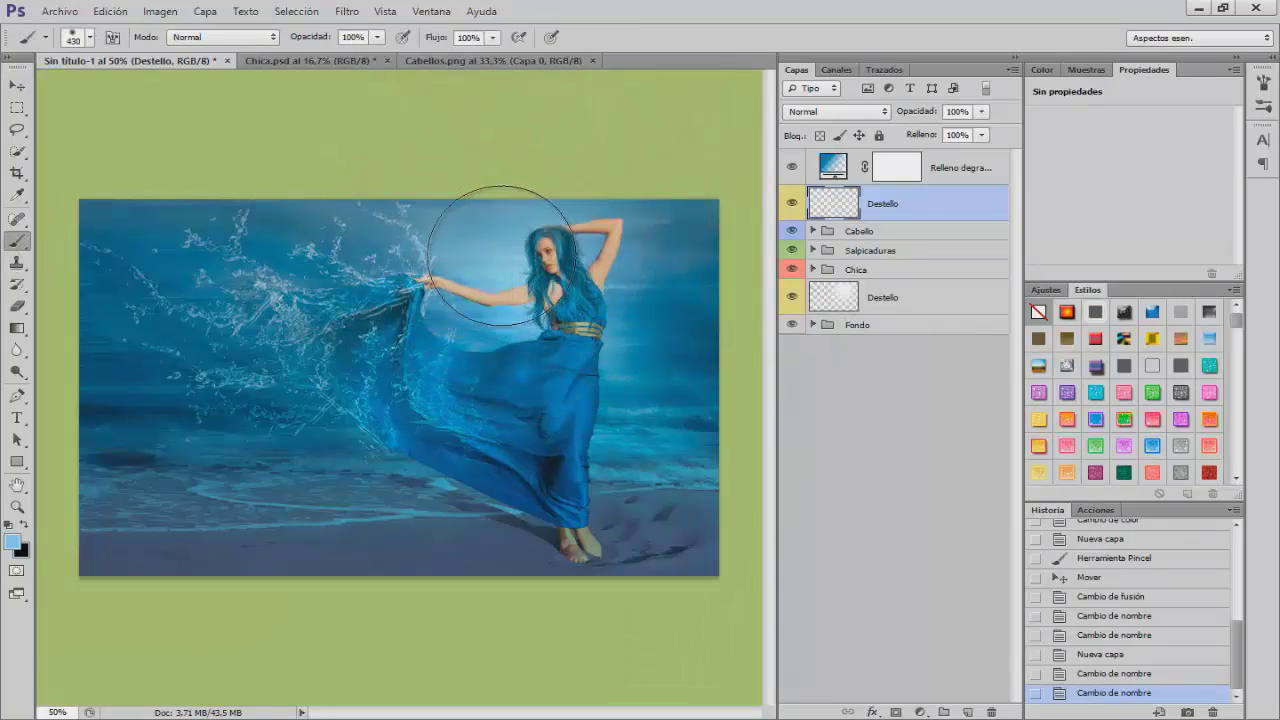
{"action": "left_click", "coordinate": [500, 250]}
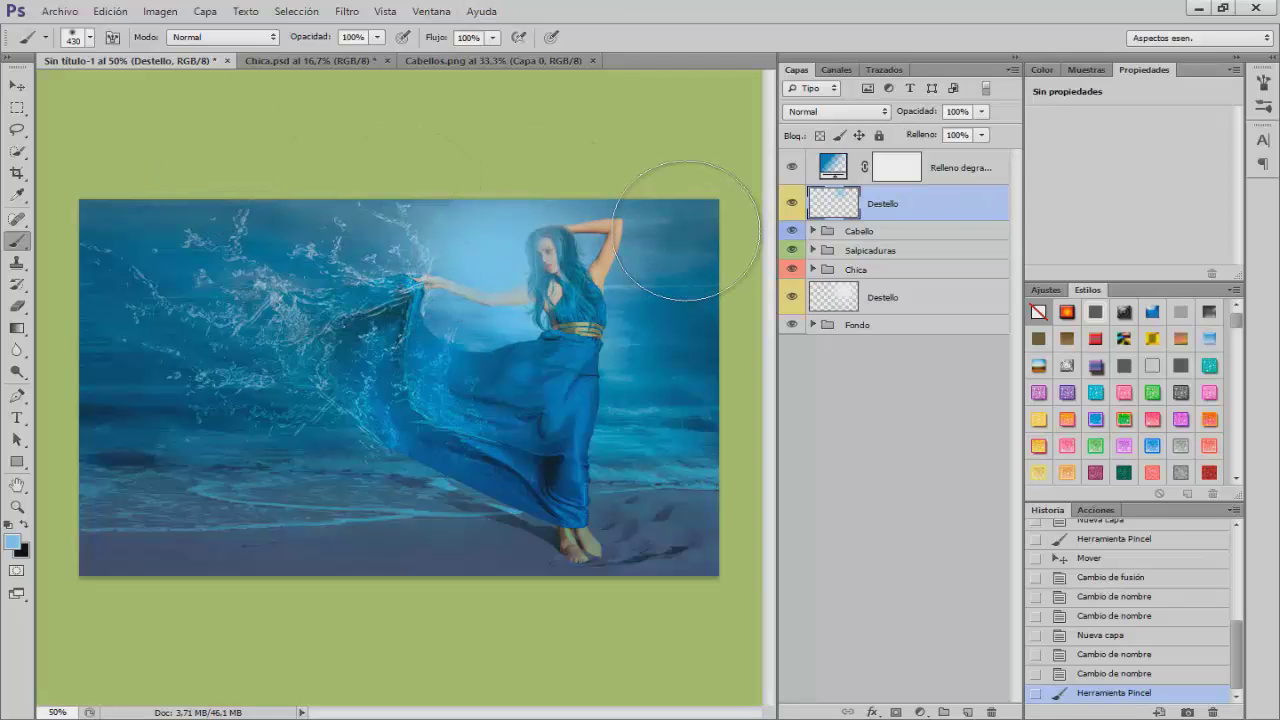
Set the upper Destello layer's blend mode to Luz suave and shift its glow slightly toward the woman's head.
{"action": "left_click", "coordinate": [836, 111]}
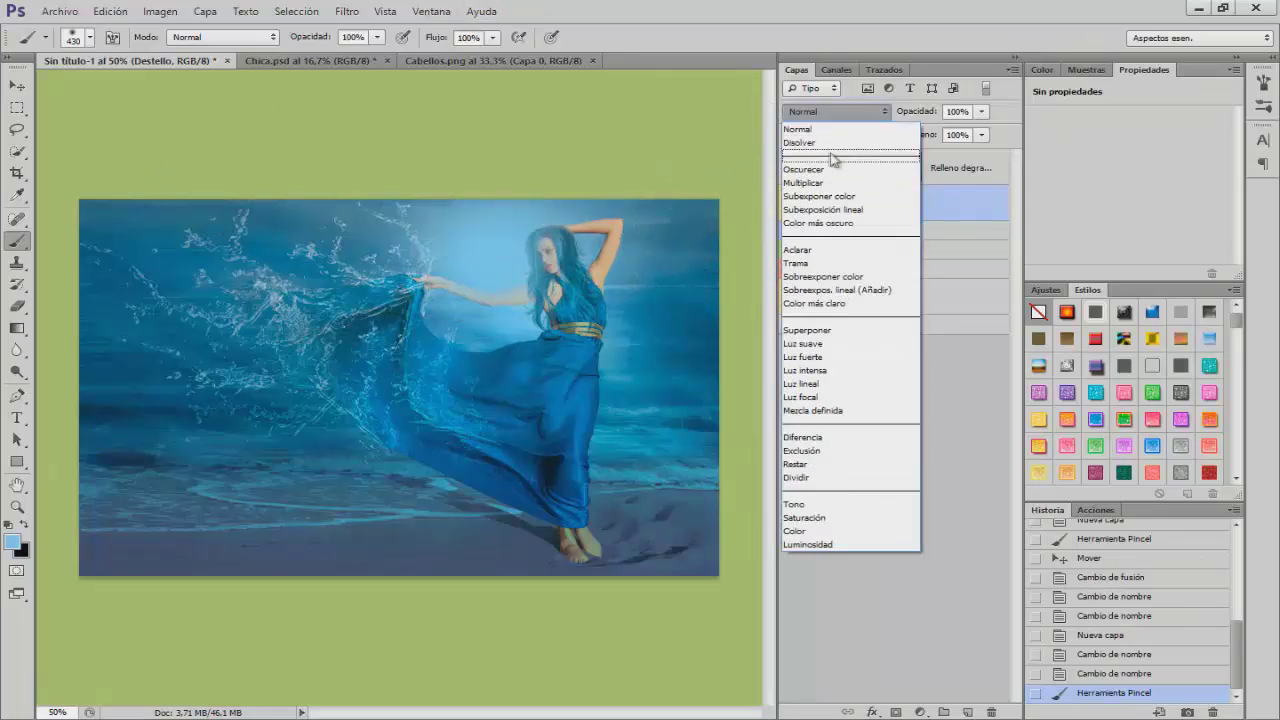
{"action": "left_click", "coordinate": [822, 344]}
{"action": "left_click", "coordinate": [16, 87]}
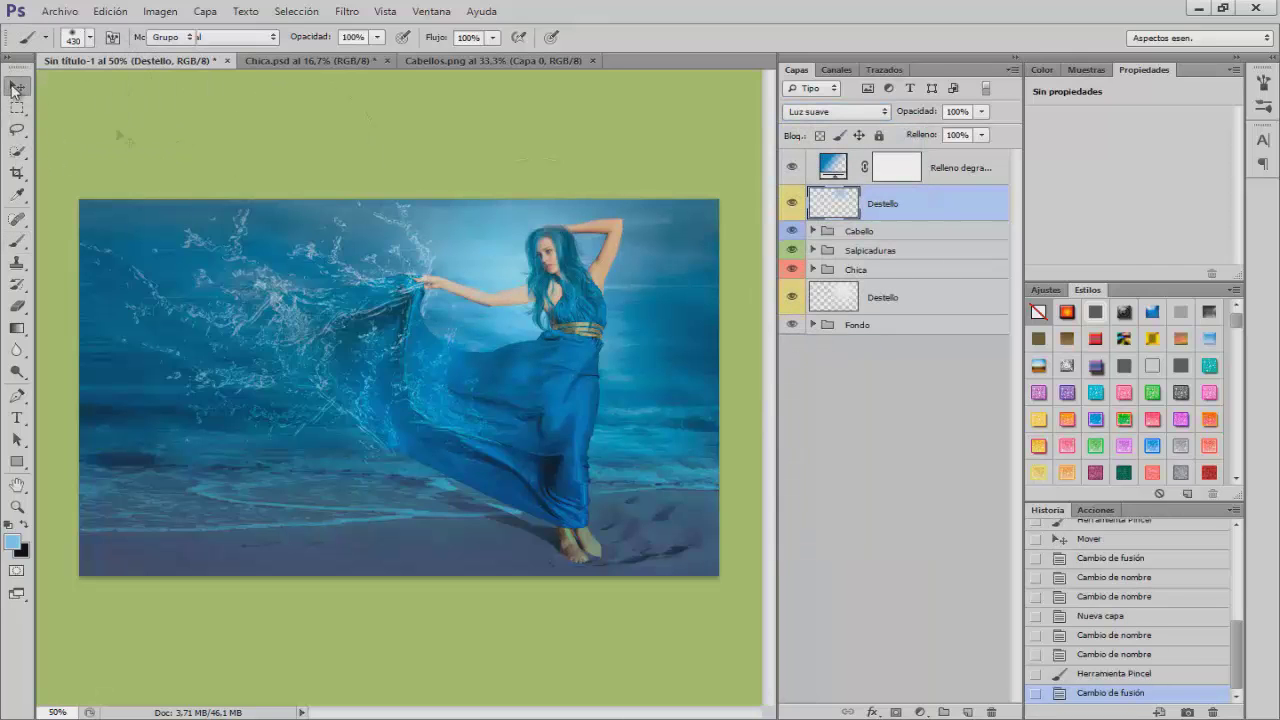
{"action": "left_click", "coordinate": [793, 205]}
{"action": "left_click", "coordinate": [793, 207]}
{"action": "left_click_drag", "start_coordinate": [509, 251], "coordinate": [529, 248]}
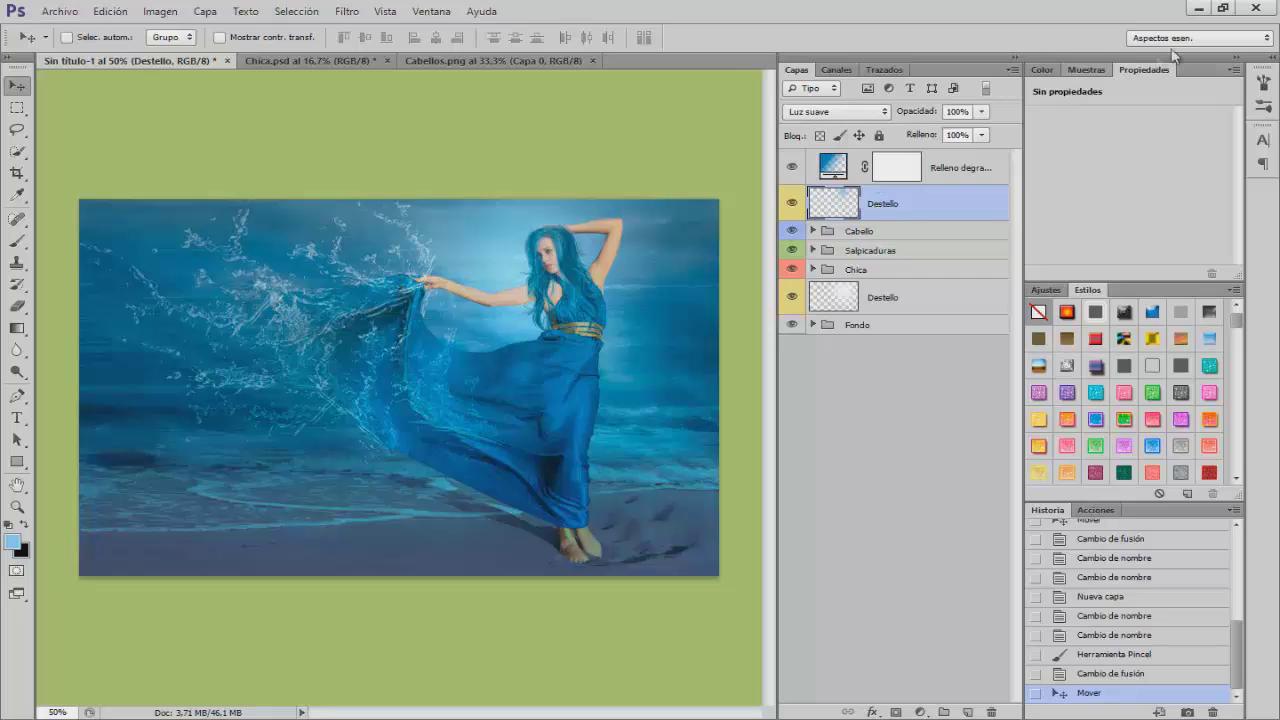
Add a photo filter adjustment layer above the gradient fill using Filtro frío (82) and set its layer opacity to 94%.
{"action": "left_click", "coordinate": [962, 168]}
{"action": "left_click", "coordinate": [919, 712]}
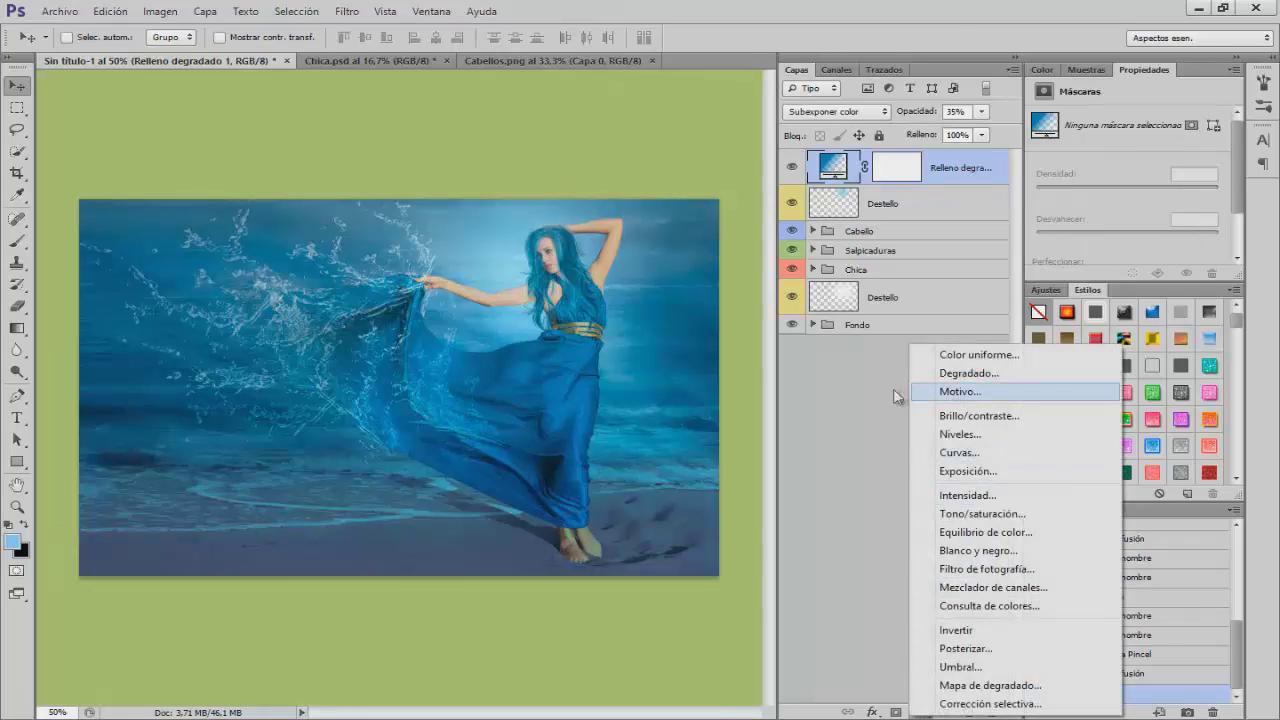
{"action": "left_click", "coordinate": [983, 570]}
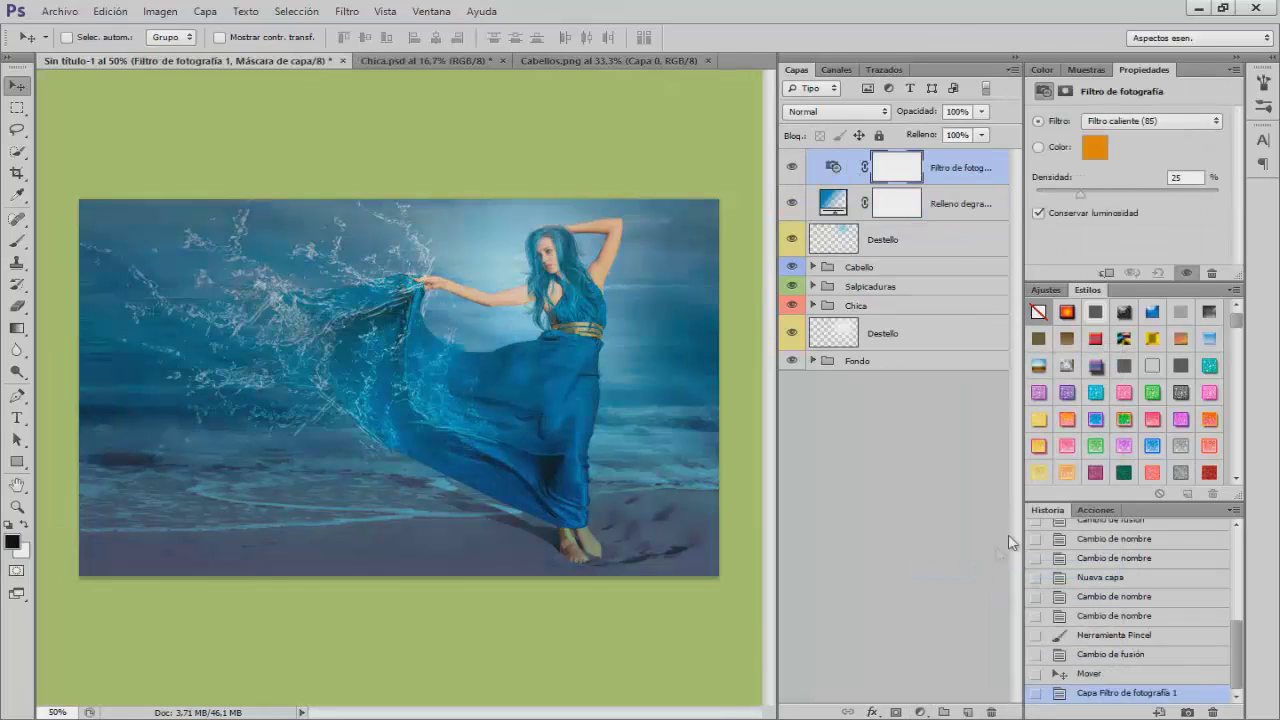
{"action": "left_click", "coordinate": [1130, 121]}
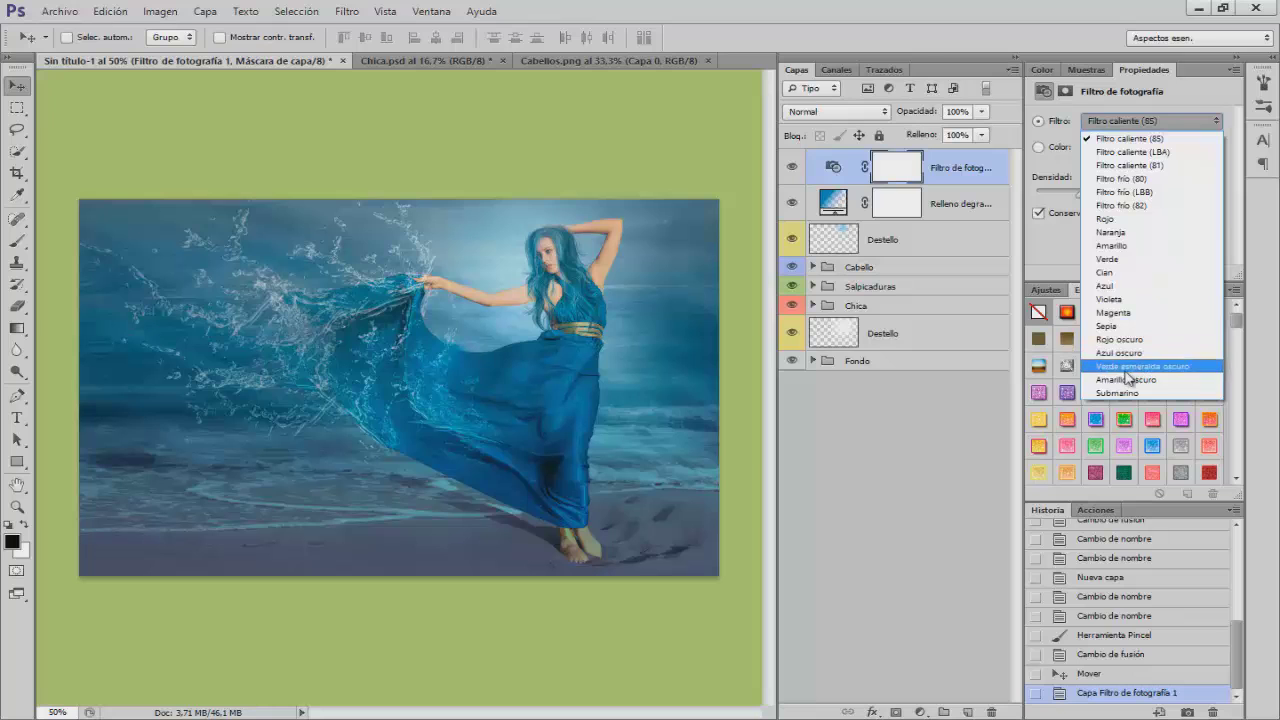
{"action": "left_click", "coordinate": [1114, 205]}
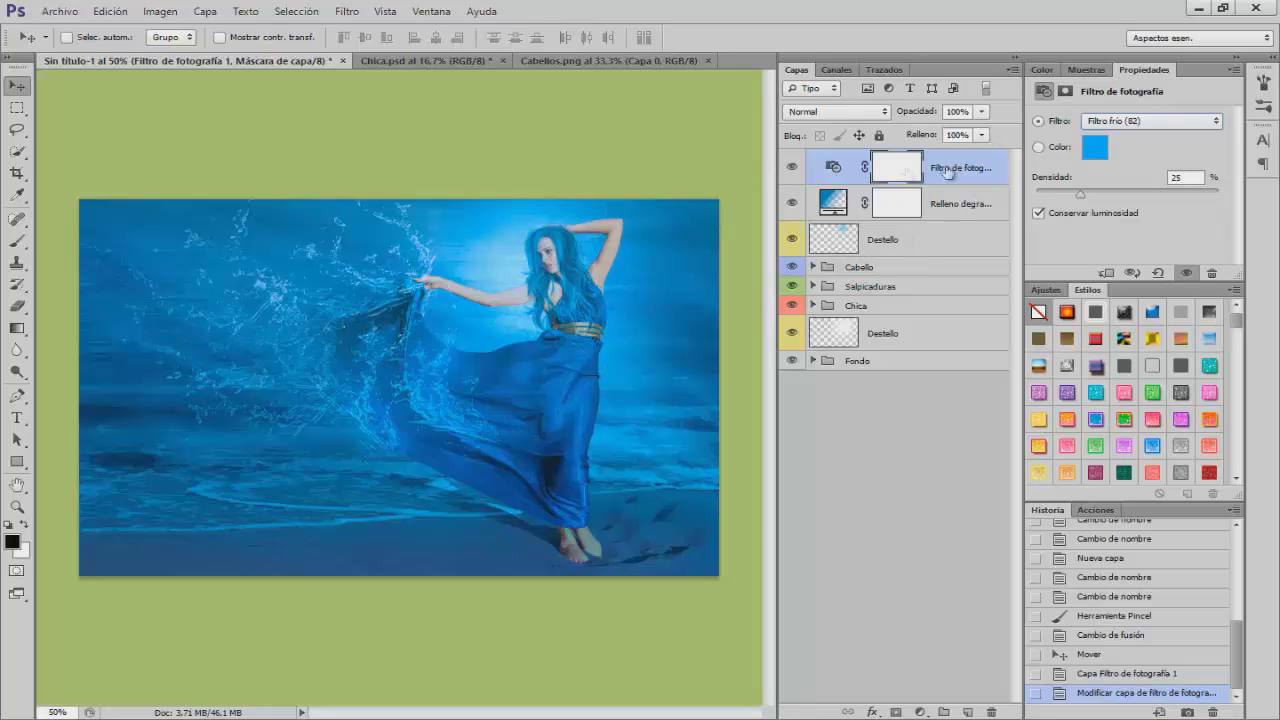
{"action": "left_click", "coordinate": [930, 110]}
Paint black on the photo filter's mask over the woman and her dress with a 506 px brush at 31% opacity.
{"action": "left_click", "coordinate": [896, 170]}
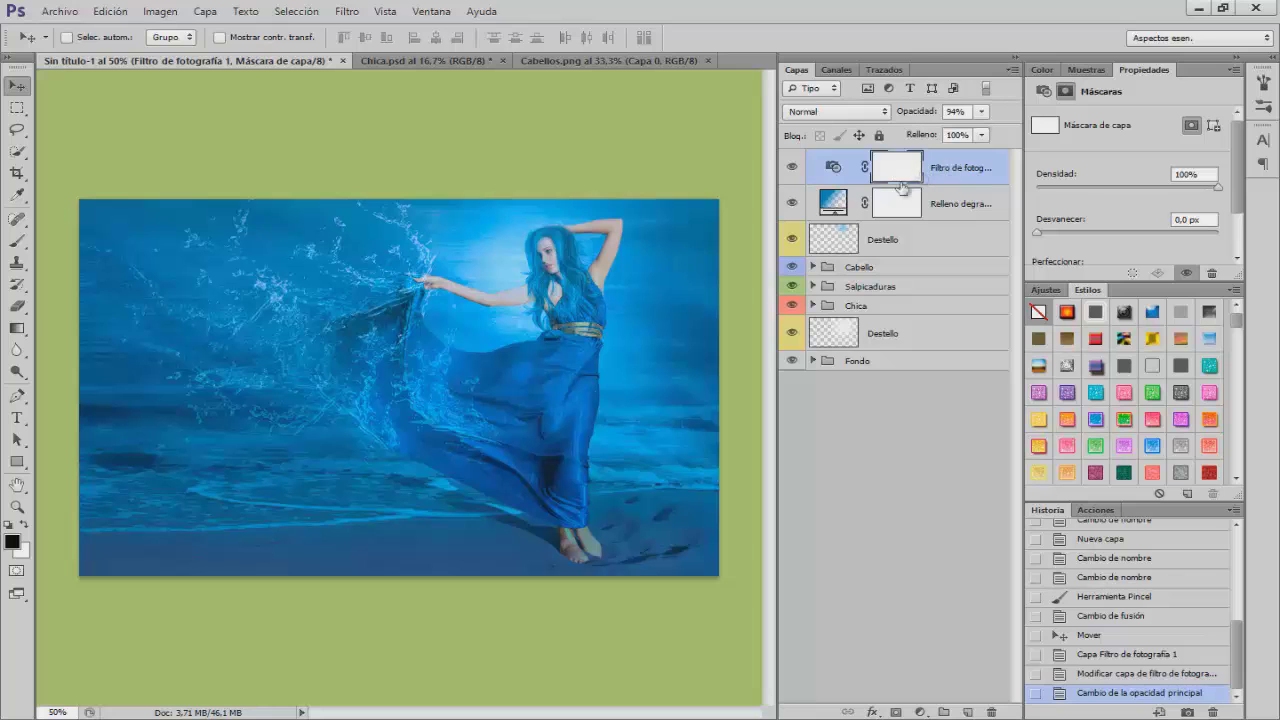
{"action": "left_click", "coordinate": [22, 242]}
{"action": "mouse_move", "coordinate": [178, 306]}
{"action": "left_mouse_down"}
{"action": "mouse_move", "coordinate": [191, 310]}
{"action": "mouse_move", "coordinate": [198, 290]}
{"action": "left_mouse_up"}
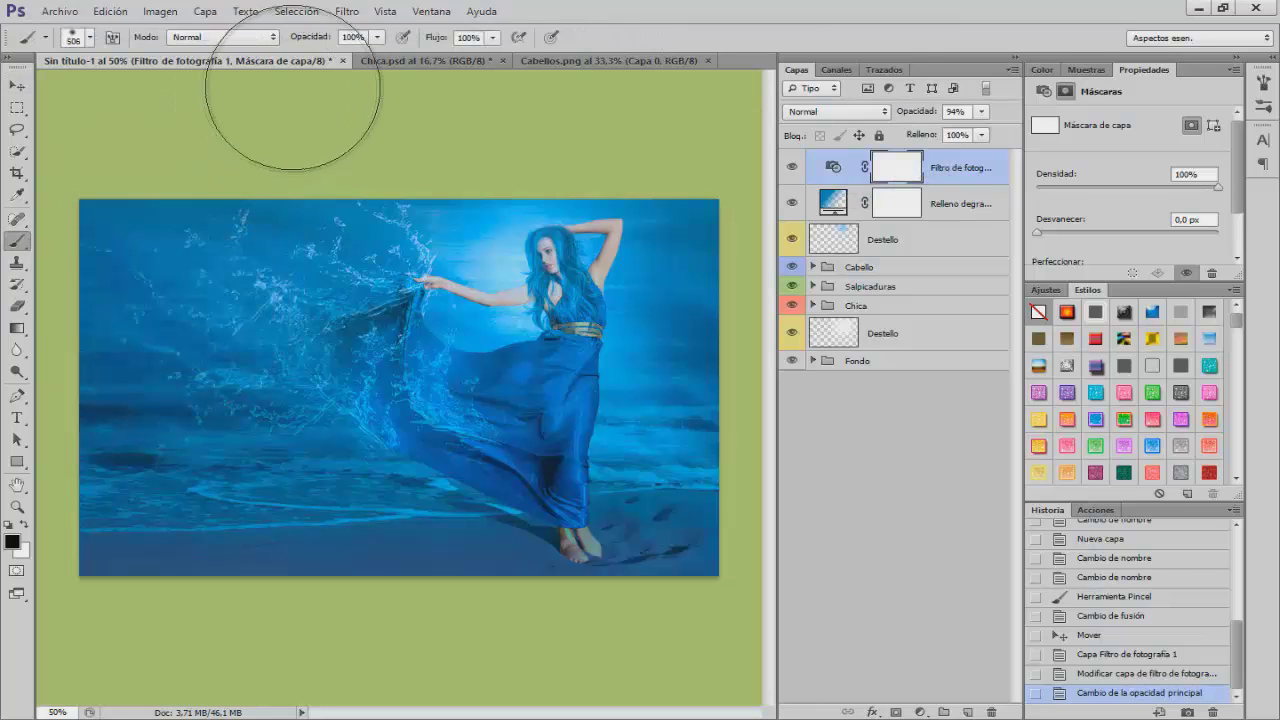
{"action": "left_click_drag", "start_coordinate": [305, 38], "coordinate": [248, 42]}
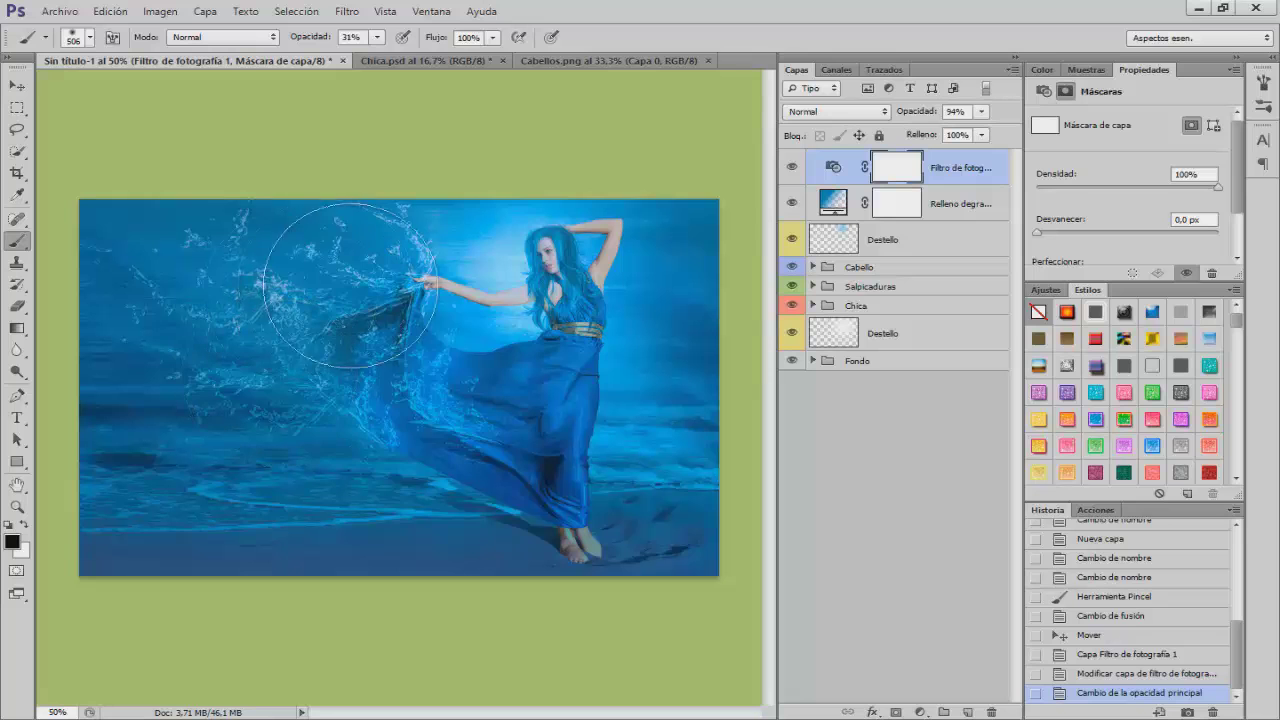
{"action": "mouse_move", "coordinate": [425, 430]}
{"action": "left_mouse_down"}
{"action": "mouse_move", "coordinate": [371, 423]}
{"action": "mouse_move", "coordinate": [405, 445]}
{"action": "mouse_move", "coordinate": [163, 486]}
{"action": "mouse_move", "coordinate": [529, 470]}
{"action": "mouse_move", "coordinate": [529, 414]}
{"action": "mouse_move", "coordinate": [523, 423]}
{"action": "mouse_move", "coordinate": [515, 400]}
{"action": "left_mouse_up"}
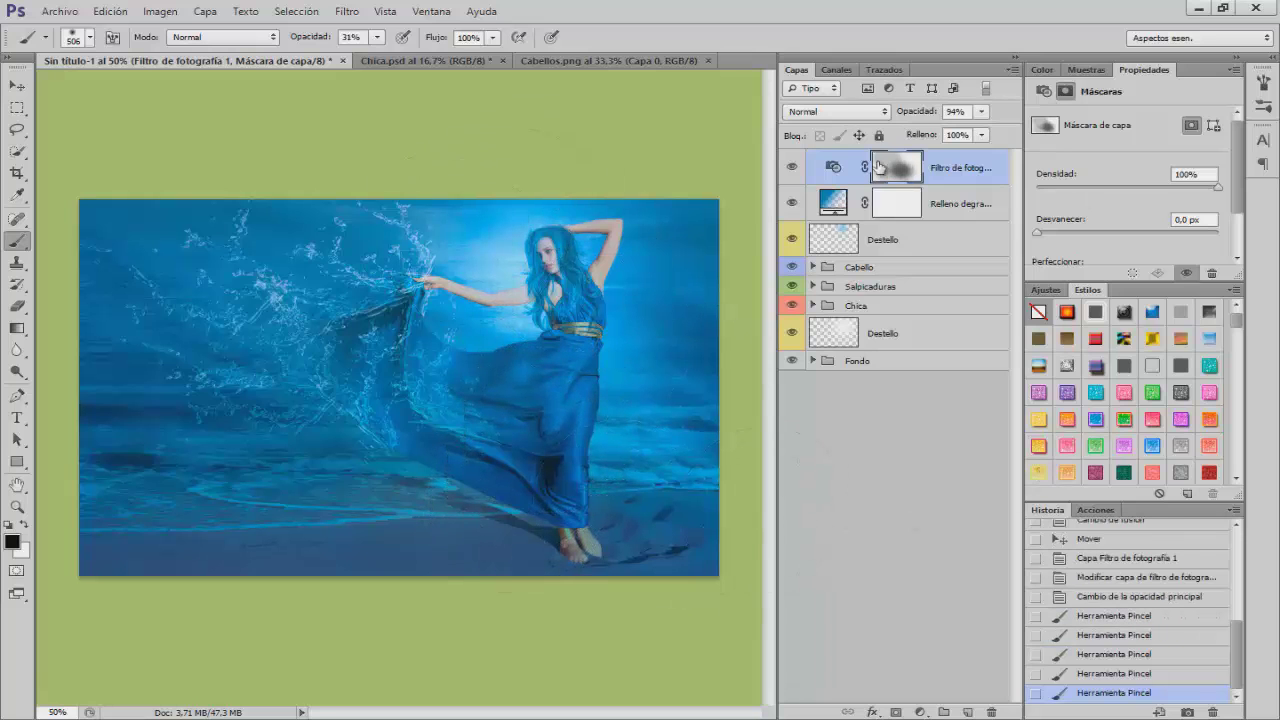
Toggle the visibility of the masked photo filter layer to compare the image with and without it.
{"action": "left_click", "coordinate": [792, 168]}
{"action": "left_click", "coordinate": [792, 168]}
{"action": "left_click", "coordinate": [792, 168]}
{"action": "left_click", "coordinate": [792, 168]}
{"action": "left_click", "coordinate": [792, 168]}
{"action": "left_click", "coordinate": [792, 168]}
Add a second photo filter adjustment layer on top using the Submarino filter at 40% density.
{"action": "left_click", "coordinate": [918, 711]}
{"action": "left_click", "coordinate": [958, 563]}
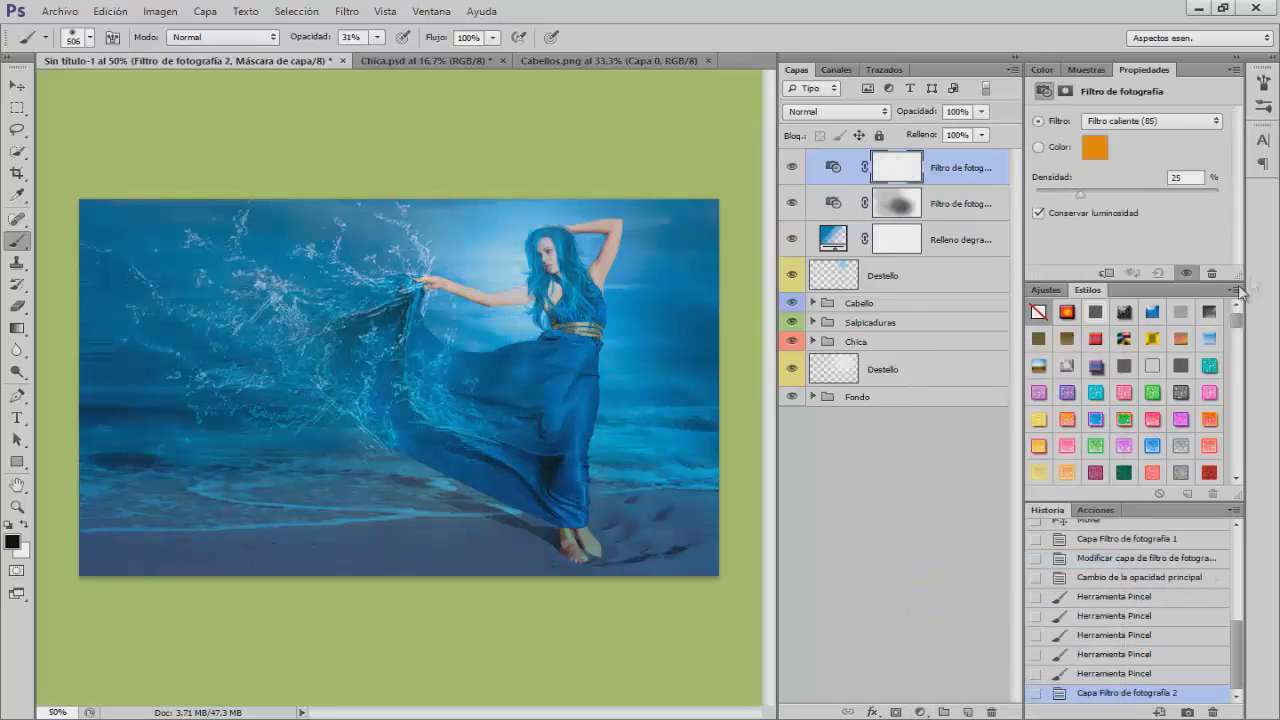
{"action": "left_click", "coordinate": [1128, 121]}
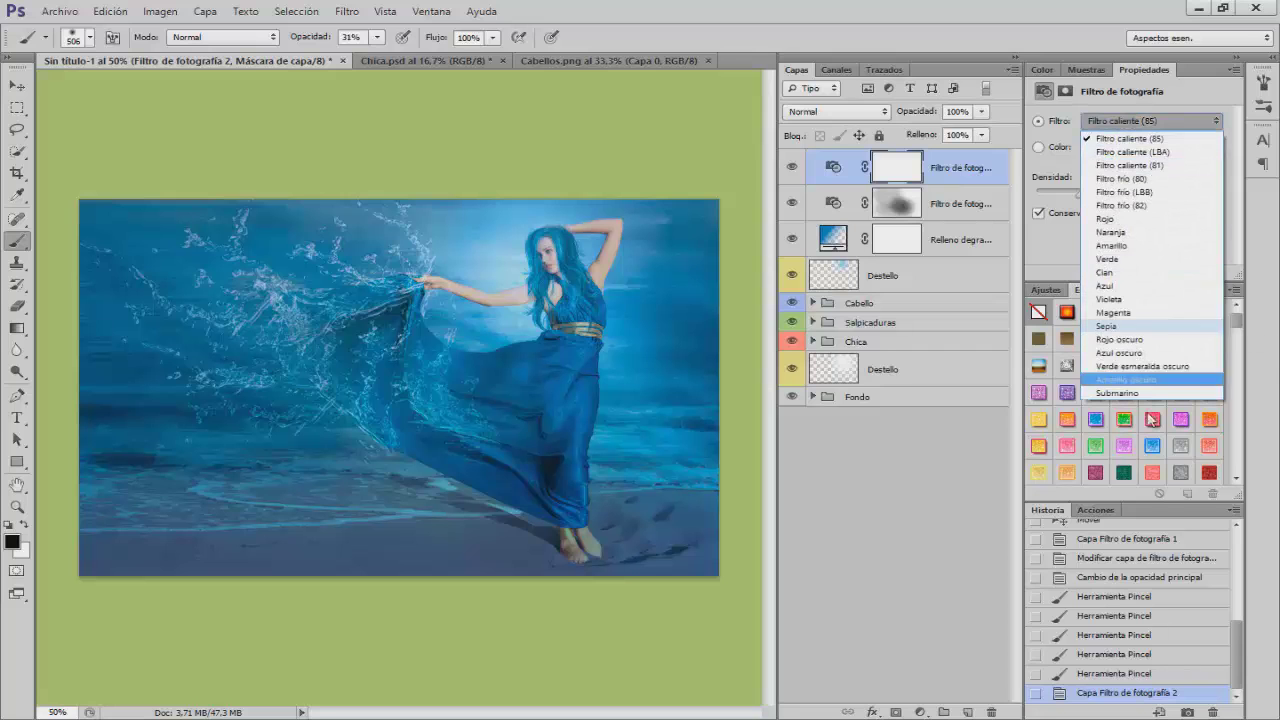
{"action": "left_click", "coordinate": [1135, 396]}
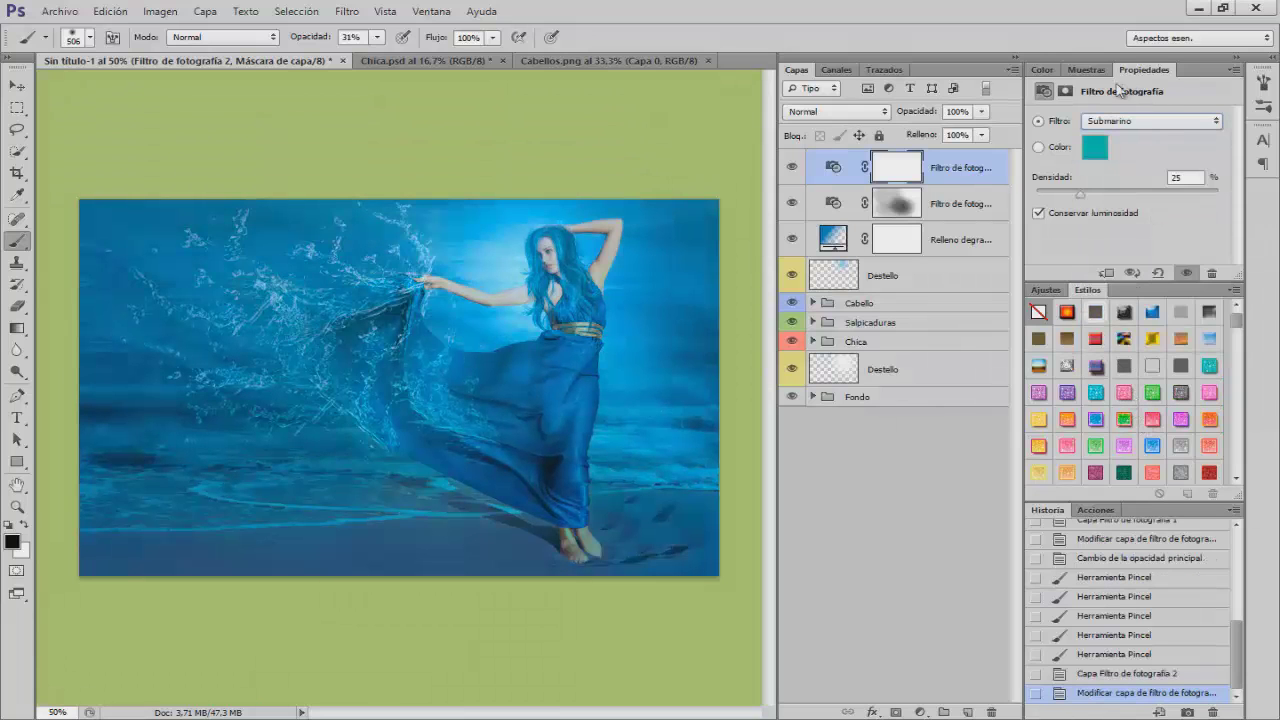
{"action": "left_click_drag", "start_coordinate": [1081, 200], "coordinate": [1112, 198]}
Set the Submarino photo filter layer's blend mode to Color and compare the image with and without it.
{"action": "left_click", "coordinate": [800, 111]}
{"action": "left_click", "coordinate": [796, 531]}
{"action": "left_click", "coordinate": [793, 170]}
{"action": "left_click", "coordinate": [793, 170]}
{"action": "left_click", "coordinate": [793, 170]}
{"action": "left_click", "coordinate": [793, 170]}
{"action": "key", "text": "v"}
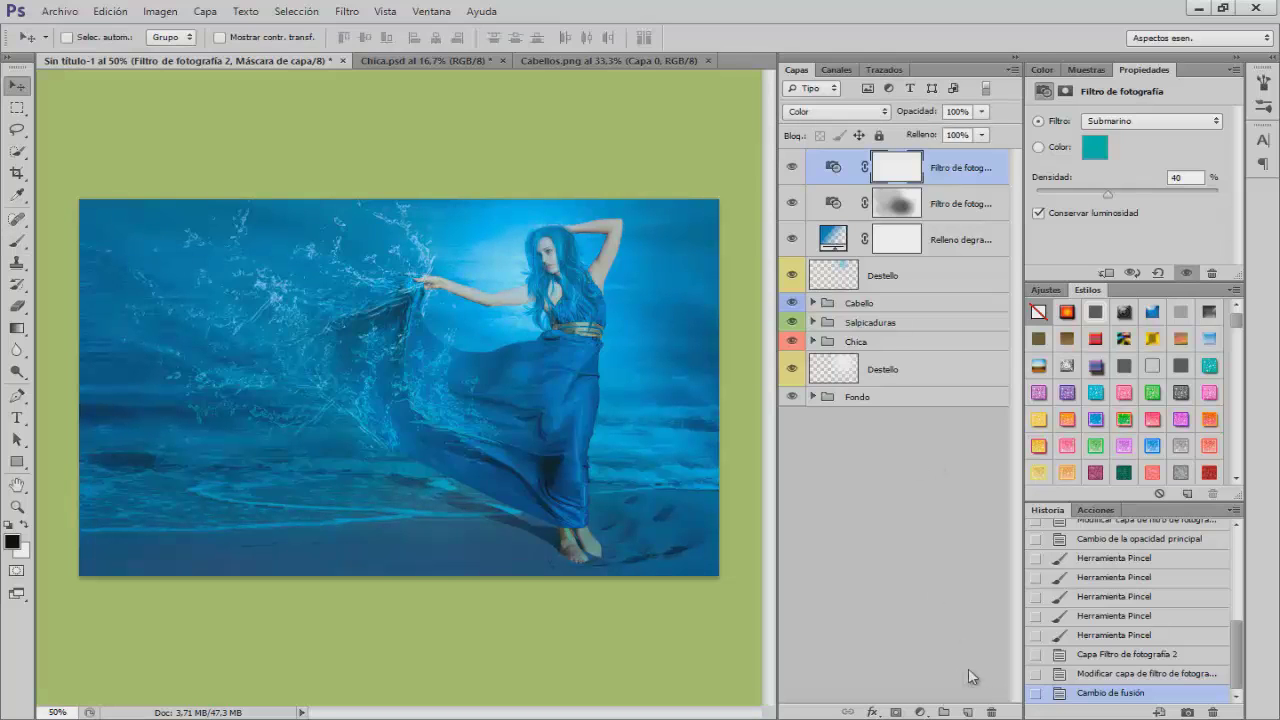
Add a linear gradient fill layer on top, fading from light blue to transparent at an angle of 0°.
{"action": "left_click", "coordinate": [919, 712]}
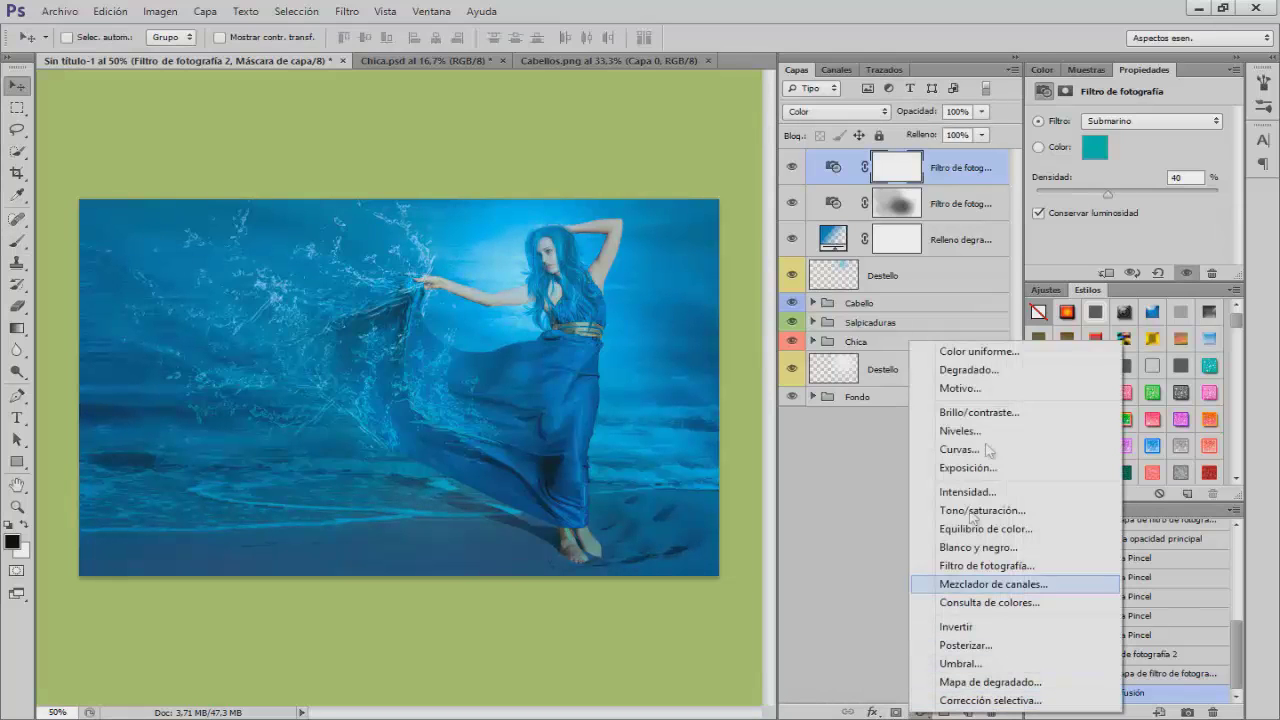
{"action": "left_click", "coordinate": [975, 369]}
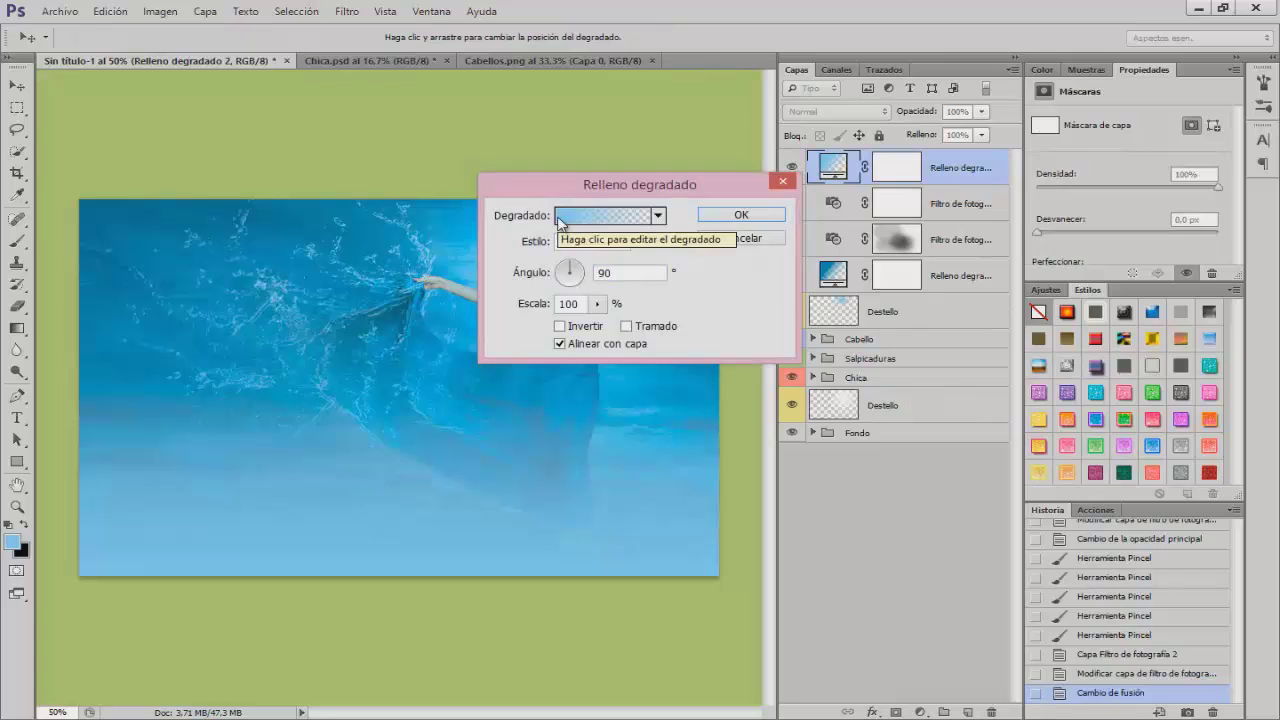
{"action": "double_click", "coordinate": [630, 272]}
{"action": "type", "text": "0"}
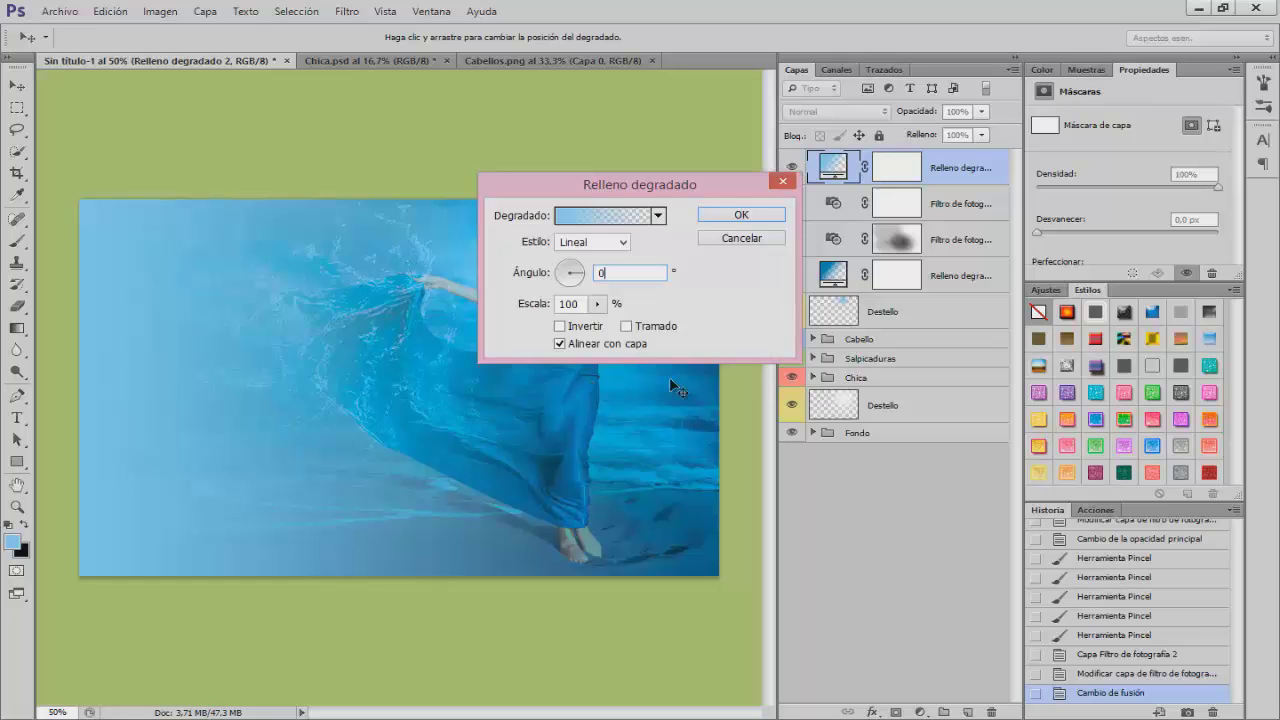
{"action": "left_click", "coordinate": [728, 216]}
Set the new gradient fill layer's blend mode to Luz suave and compare the image with and without it.
{"action": "left_click", "coordinate": [850, 111]}
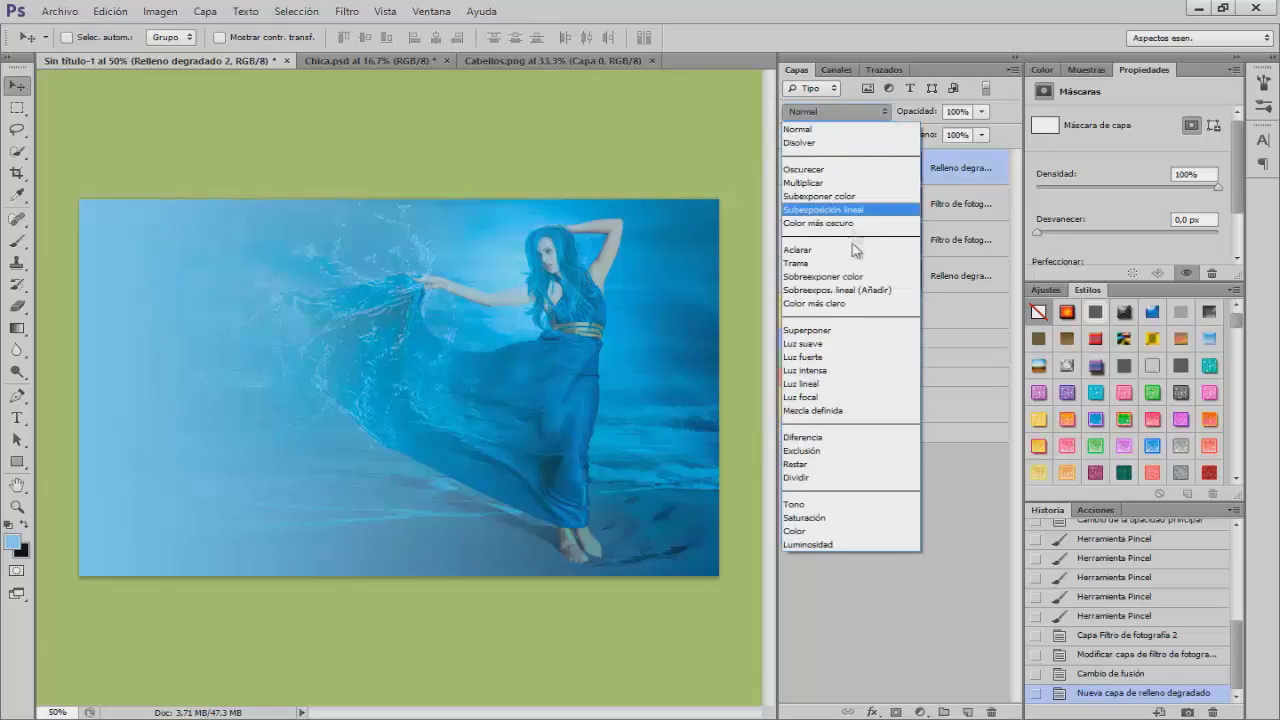
{"action": "left_click", "coordinate": [817, 340]}
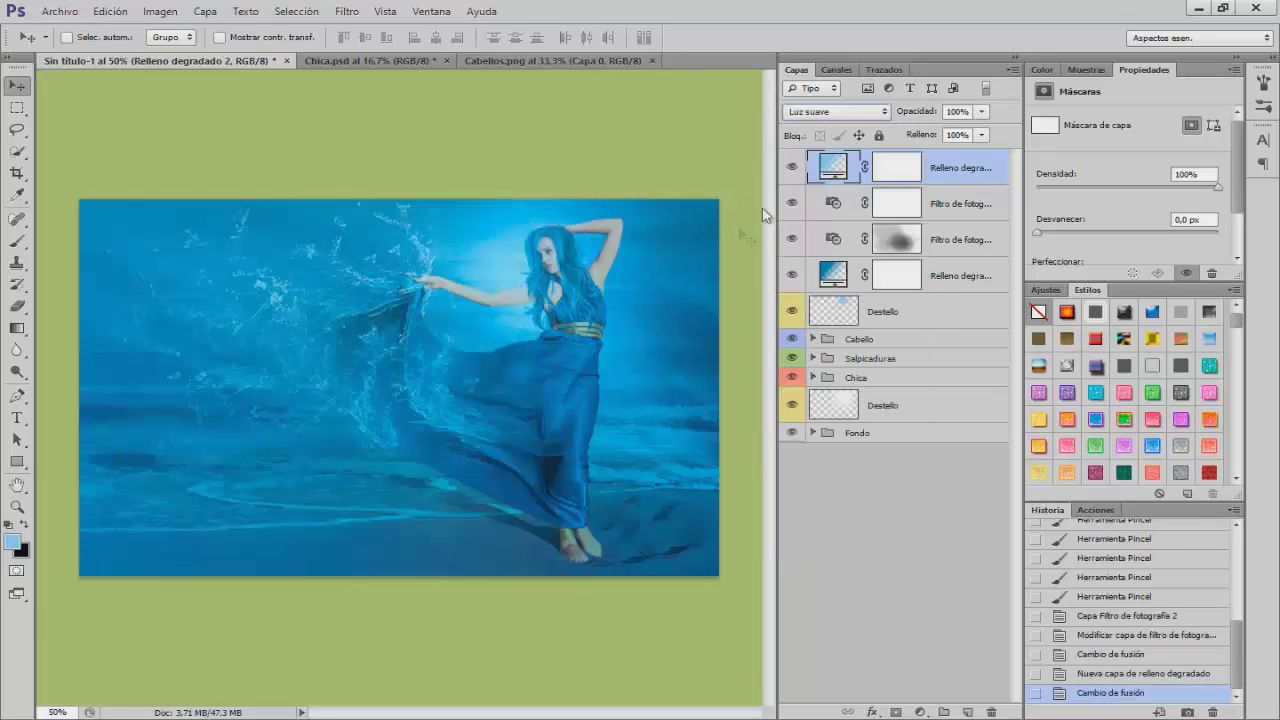
{"action": "left_click", "coordinate": [790, 170]}
{"action": "left_click", "coordinate": [790, 170]}
{"action": "left_click", "coordinate": [790, 170]}
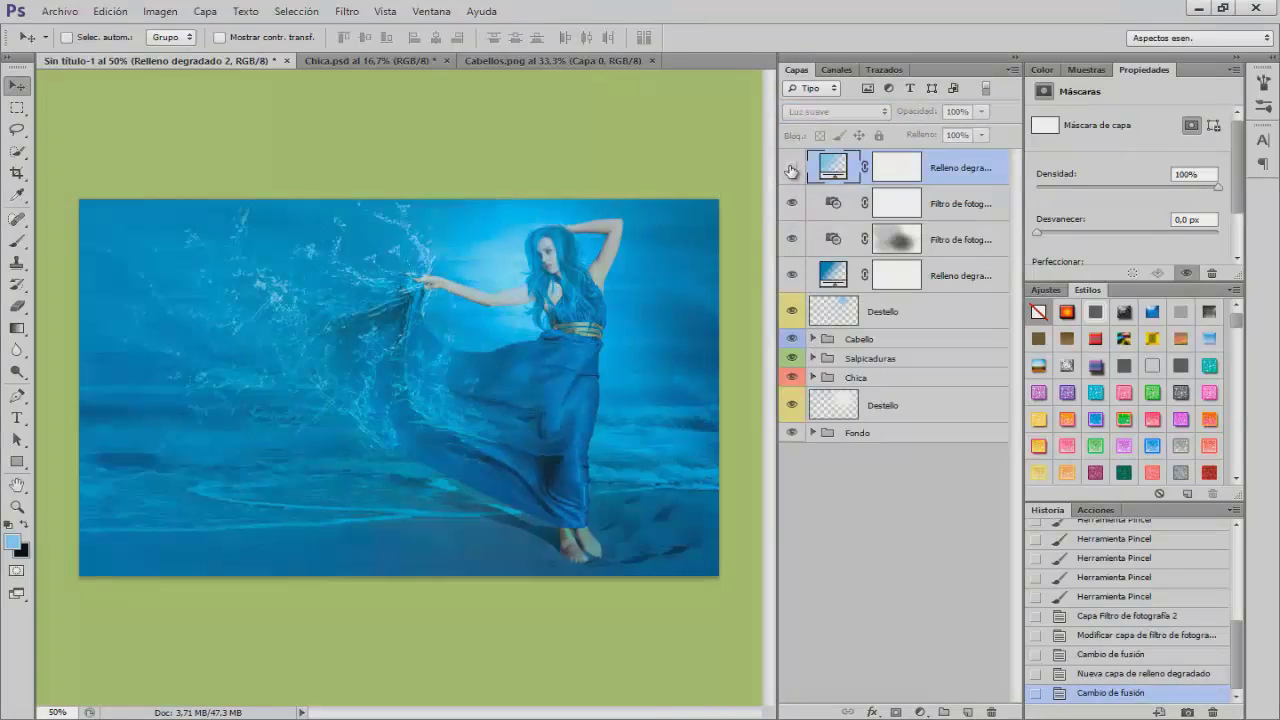
{"action": "left_click", "coordinate": [790, 170]}
{"action": "left_click", "coordinate": [790, 170]}
{"action": "left_click", "coordinate": [790, 170]}
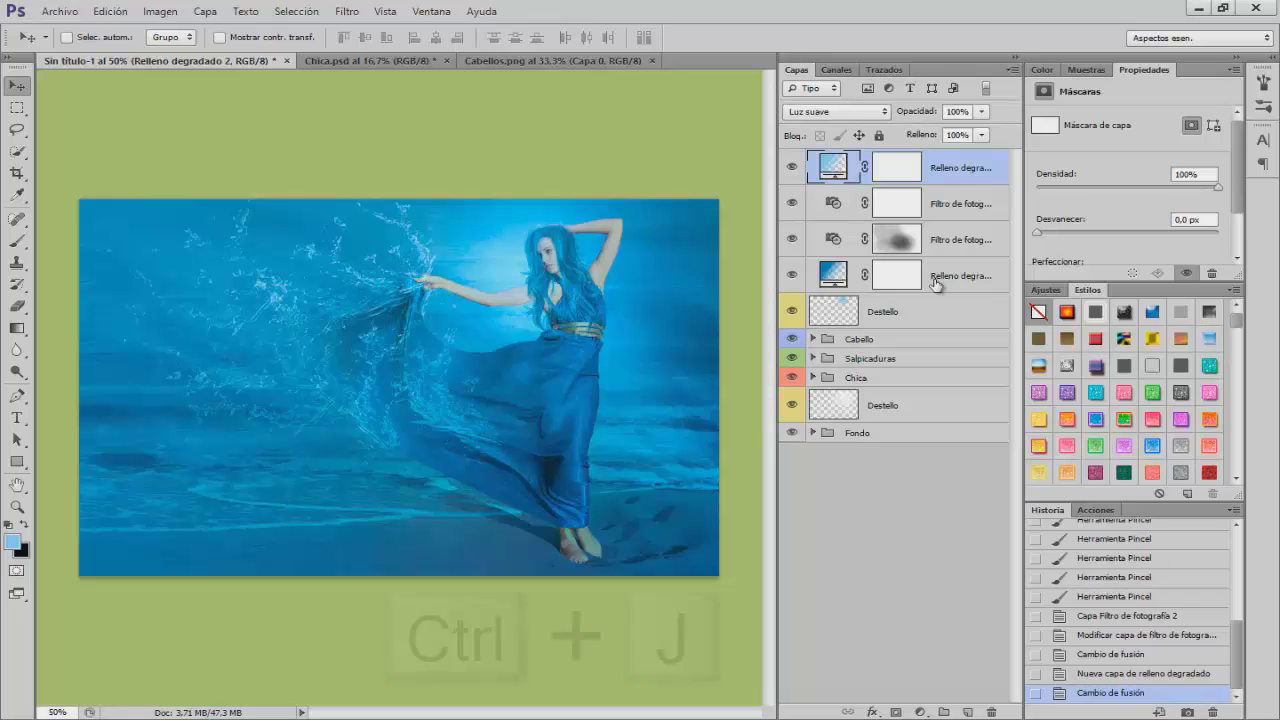
Duplicate the top gradient fill layer and change the copy's starting gradient color to white (ffffff).
{"action": "key", "text": "ctrl+j"}
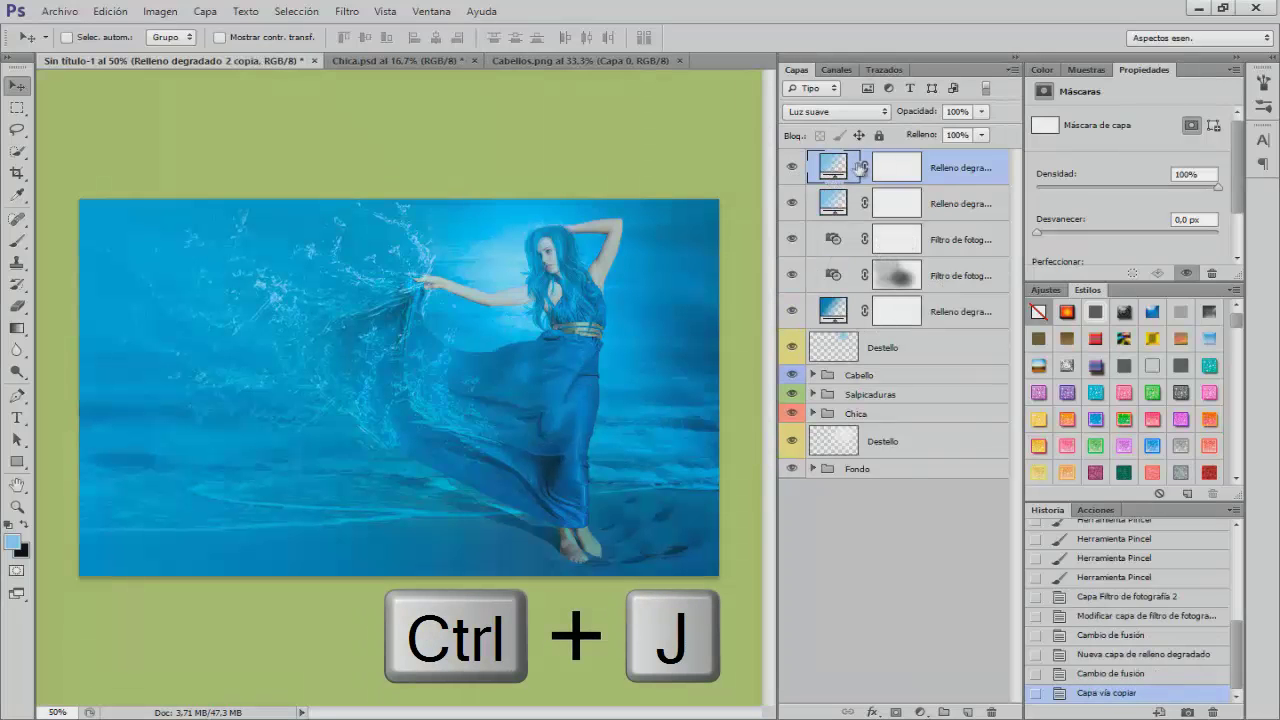
{"action": "double_click", "coordinate": [841, 172]}
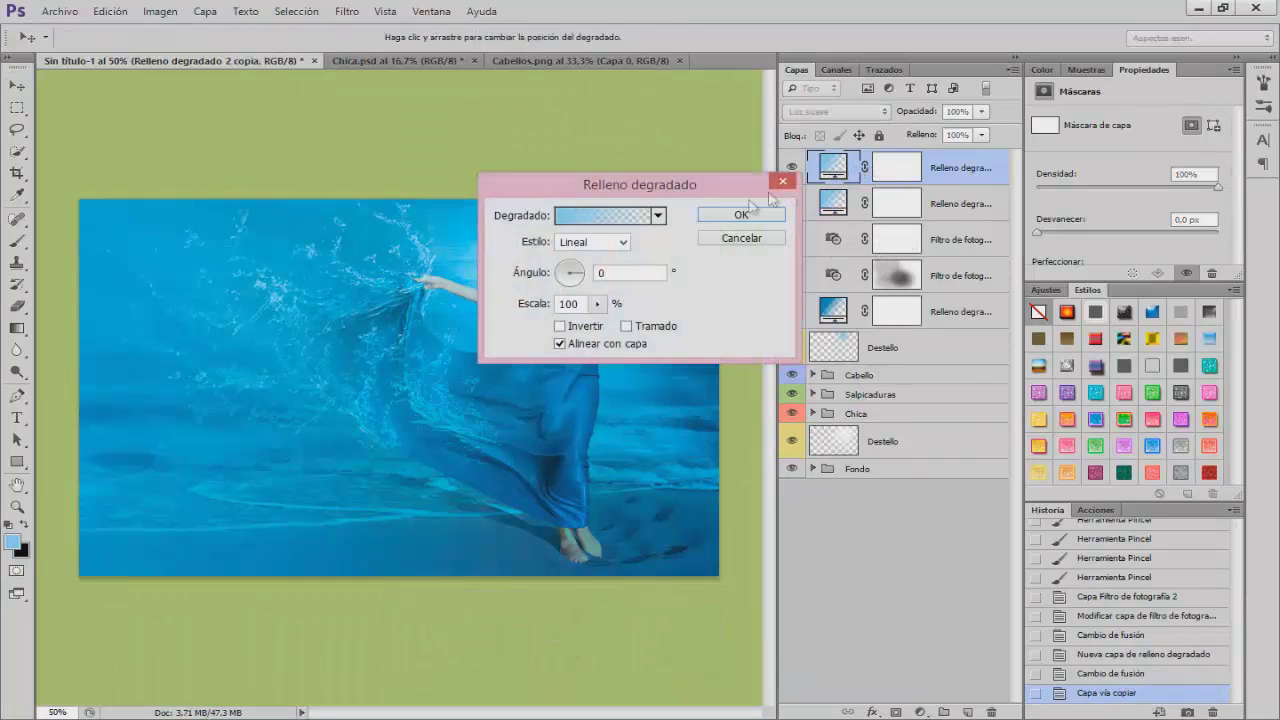
{"action": "left_click", "coordinate": [600, 216]}
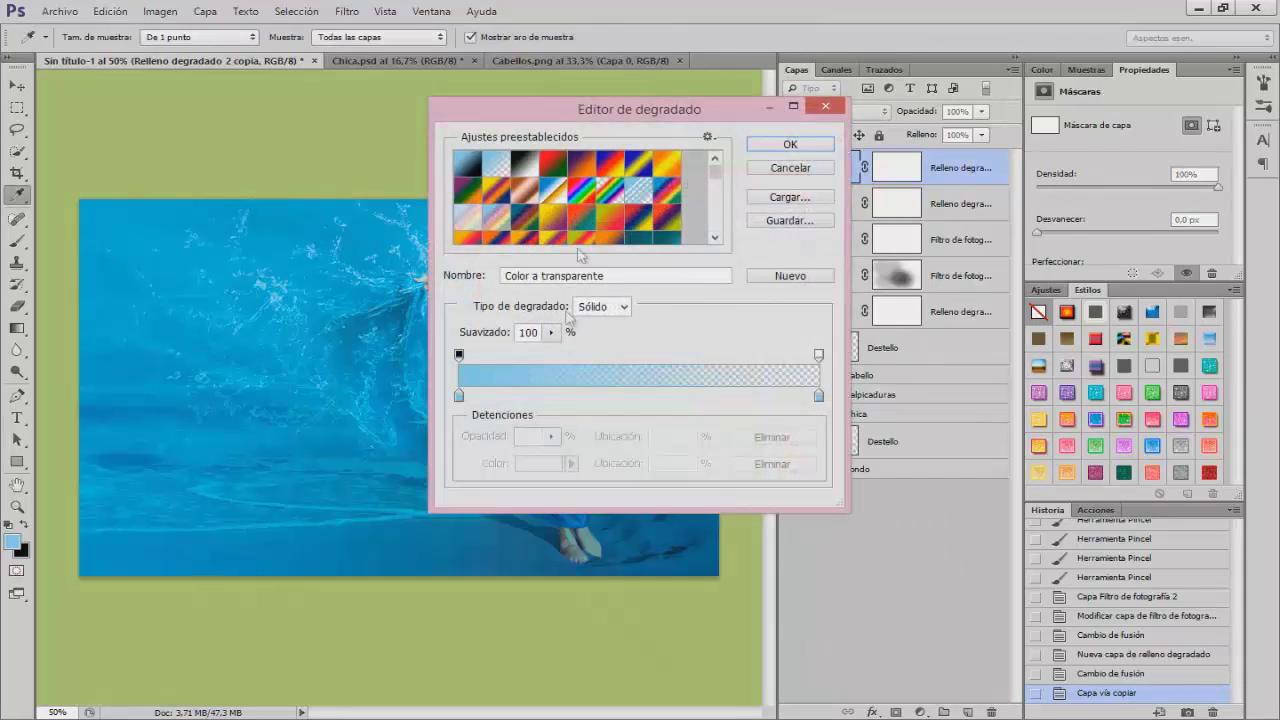
{"action": "left_click", "coordinate": [459, 397]}
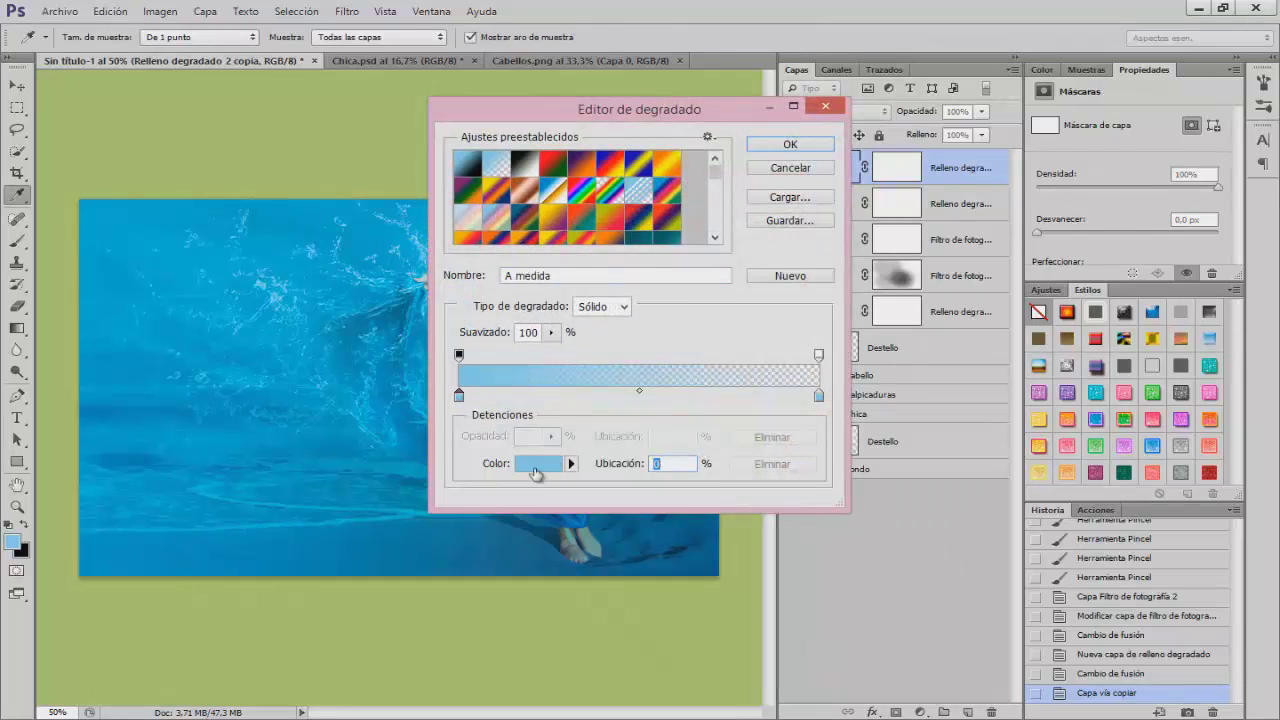
{"action": "left_click", "coordinate": [536, 471]}
{"action": "left_click_drag", "start_coordinate": [685, 315], "coordinate": [565, 233]}
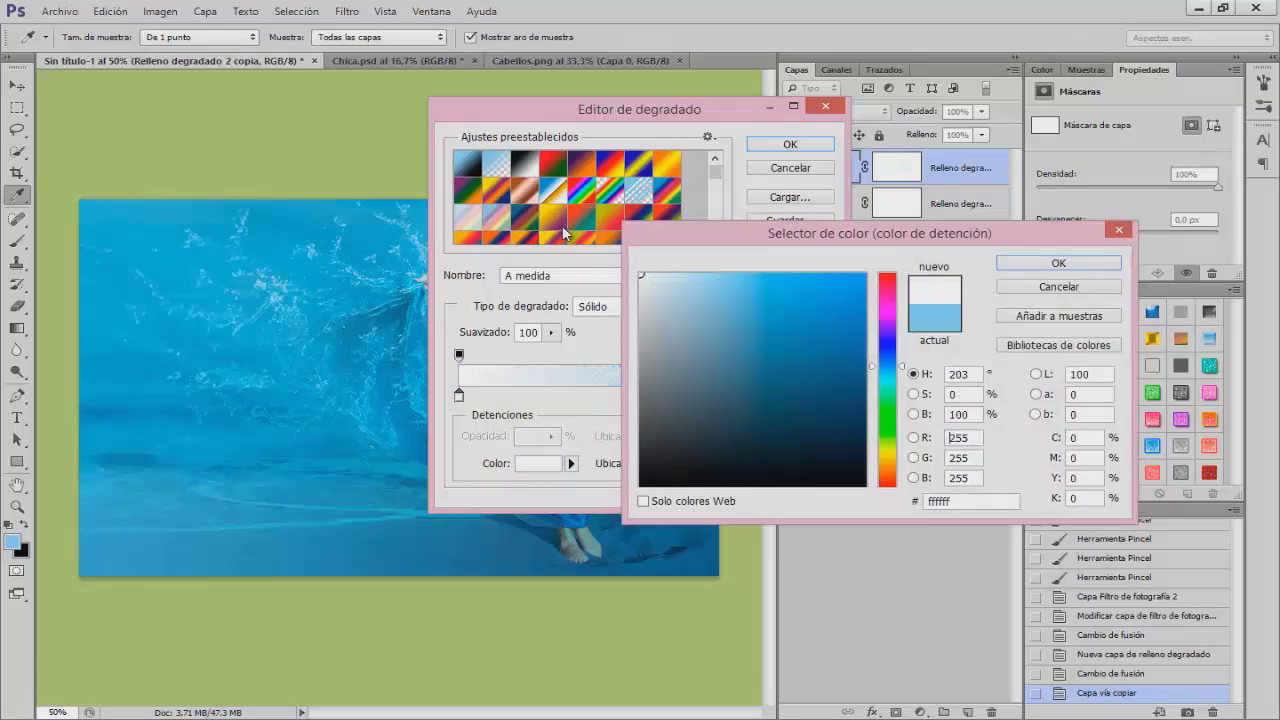
{"action": "left_click", "coordinate": [1060, 263]}
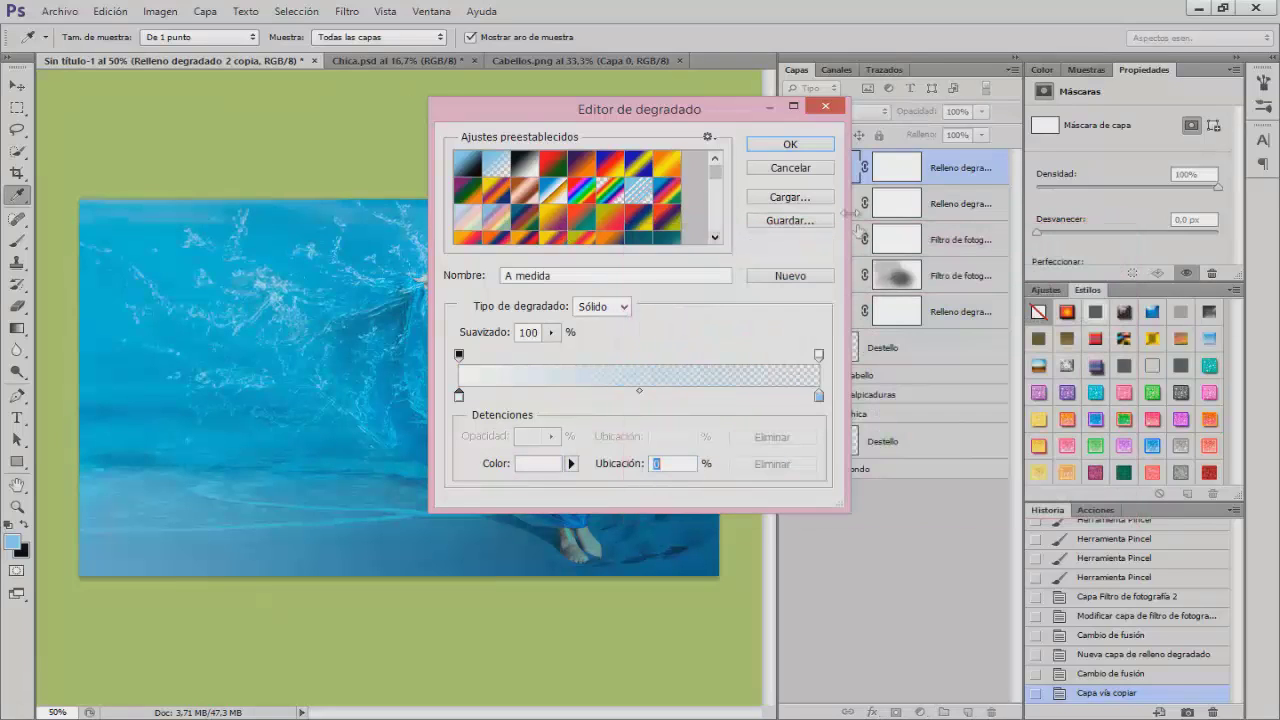
{"action": "left_click", "coordinate": [789, 145]}
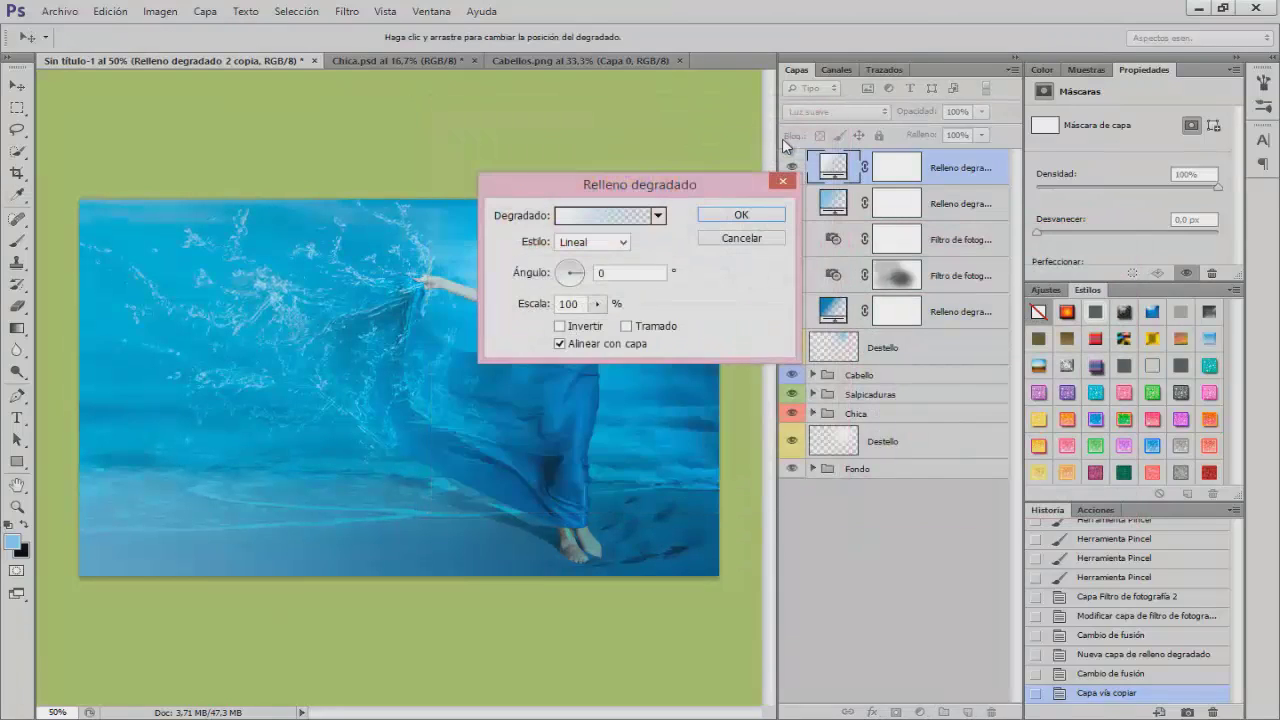
{"action": "left_click", "coordinate": [727, 219]}
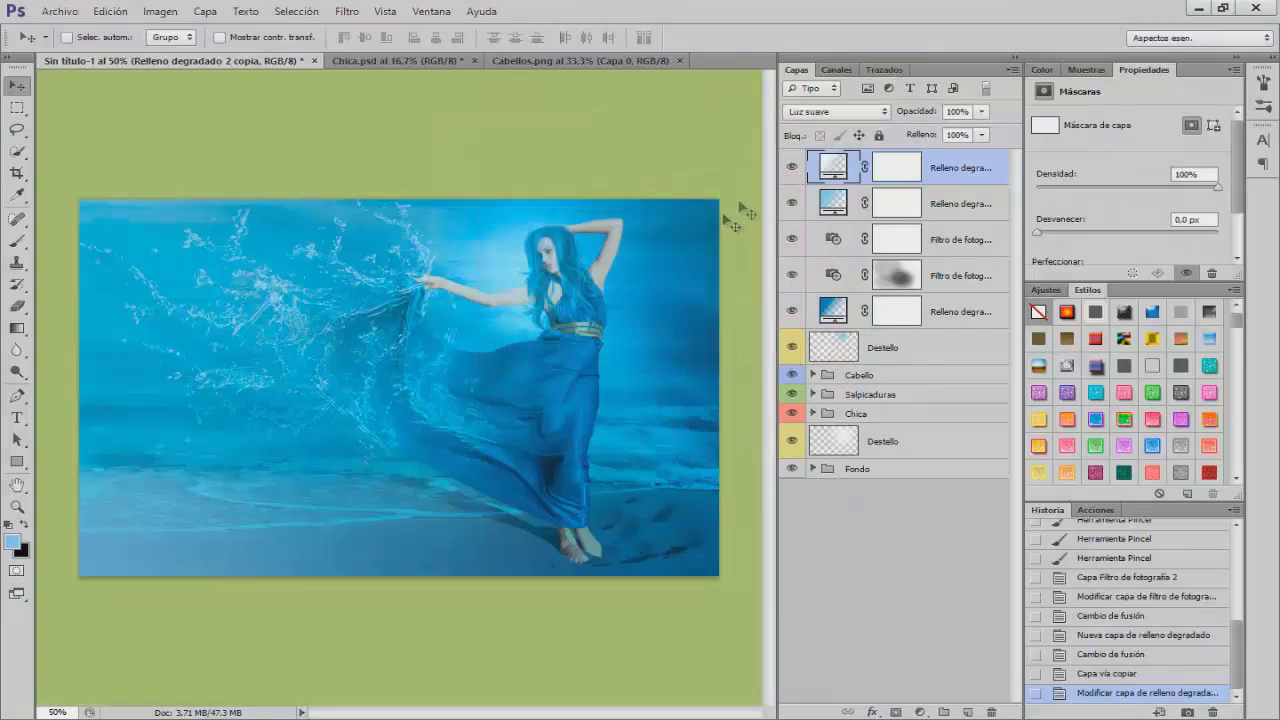
Lower the white gradient fill layer's opacity to 46% and compare the image with and without it.
{"action": "left_click_drag", "start_coordinate": [922, 113], "coordinate": [884, 116]}
{"action": "left_click", "coordinate": [792, 167]}
{"action": "left_click", "coordinate": [792, 167]}
{"action": "left_click", "coordinate": [792, 167]}
{"action": "left_click", "coordinate": [792, 167]}
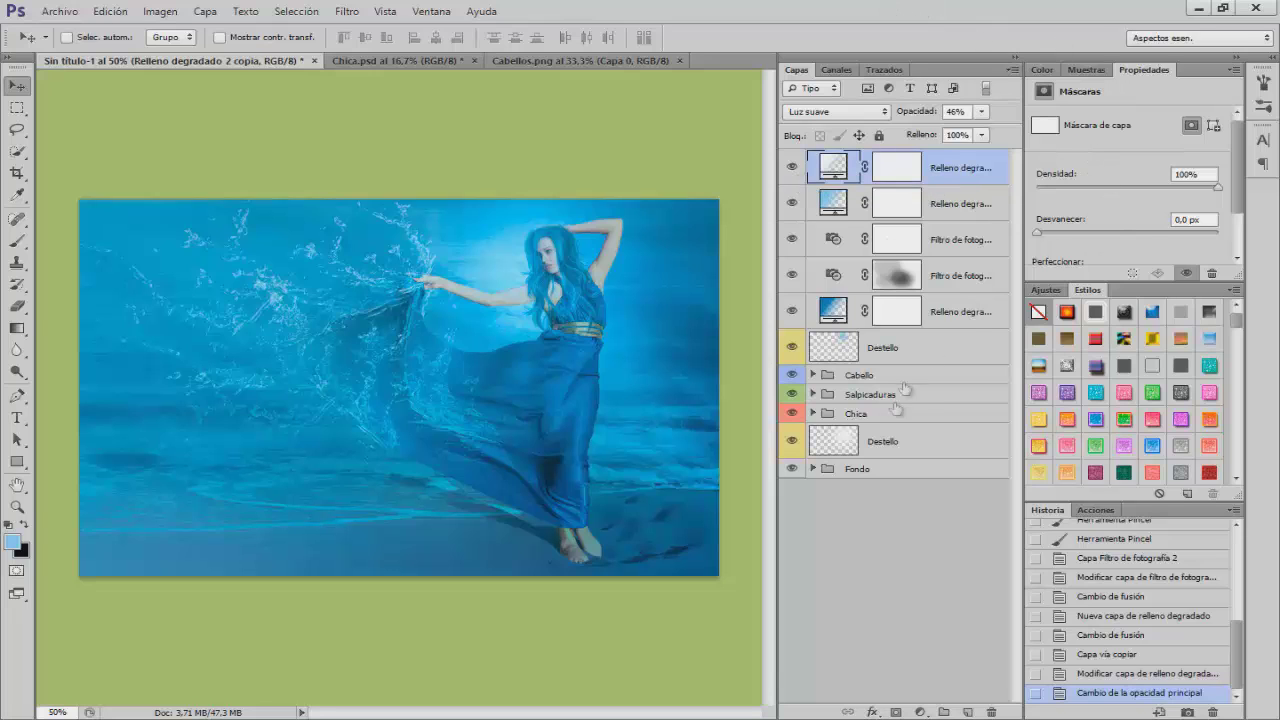
Try the Salpicaduras group above all layers and return it to just below the Cabello group.
{"action": "left_click_drag", "start_coordinate": [874, 395], "coordinate": [885, 152]}
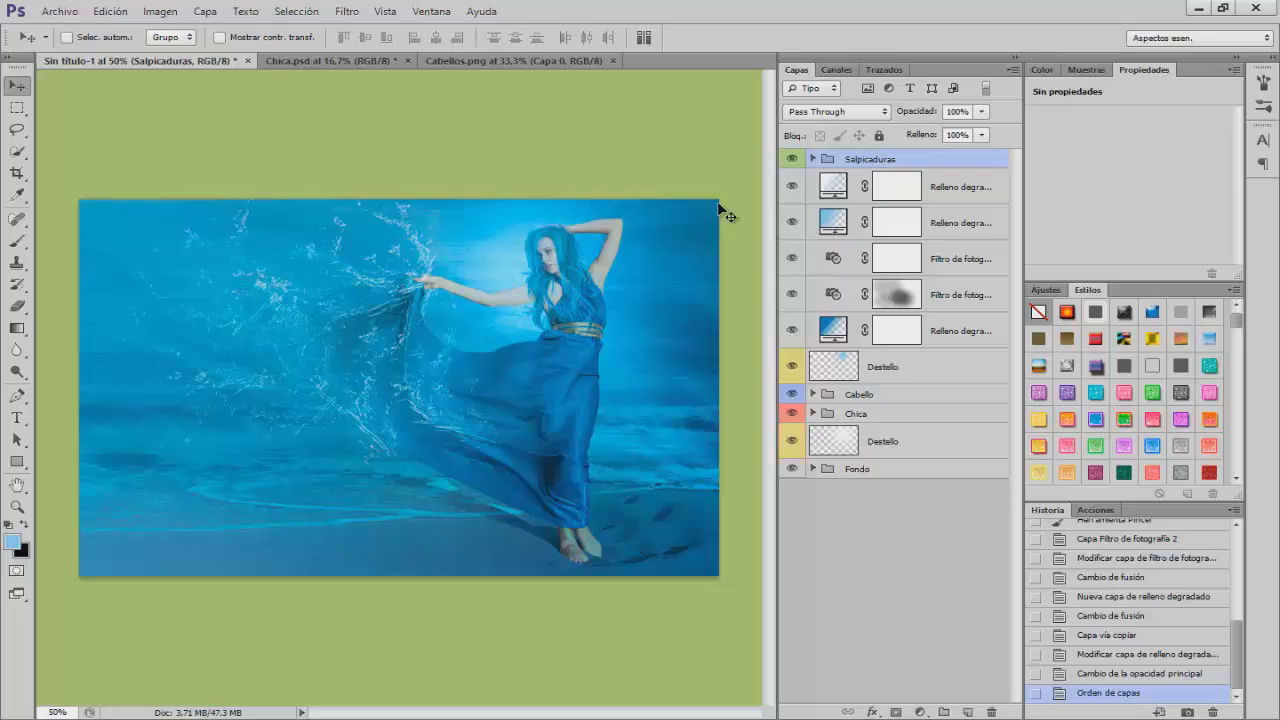
{"action": "left_click_drag", "start_coordinate": [875, 161], "coordinate": [862, 403]}
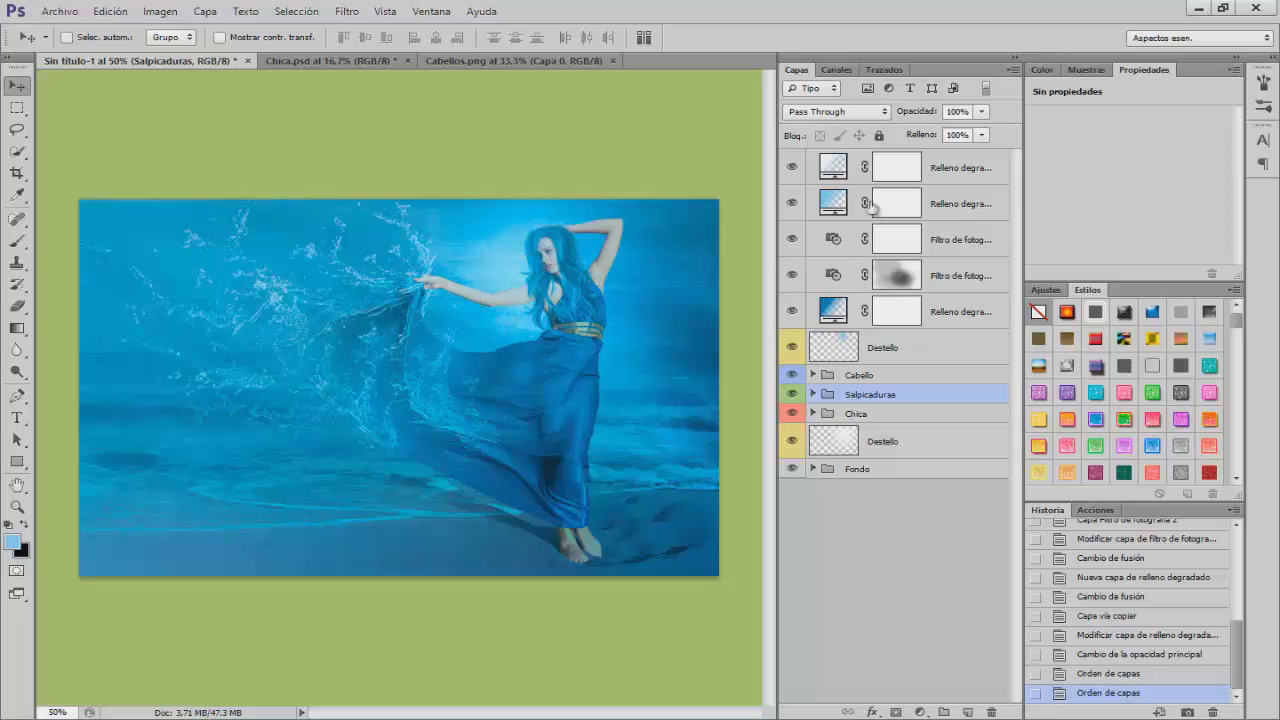
Duplicate all layers and groups, merge the copies into a single layer on top and name it Enfoque.
{"action": "left_click", "coordinate": [985, 168]}
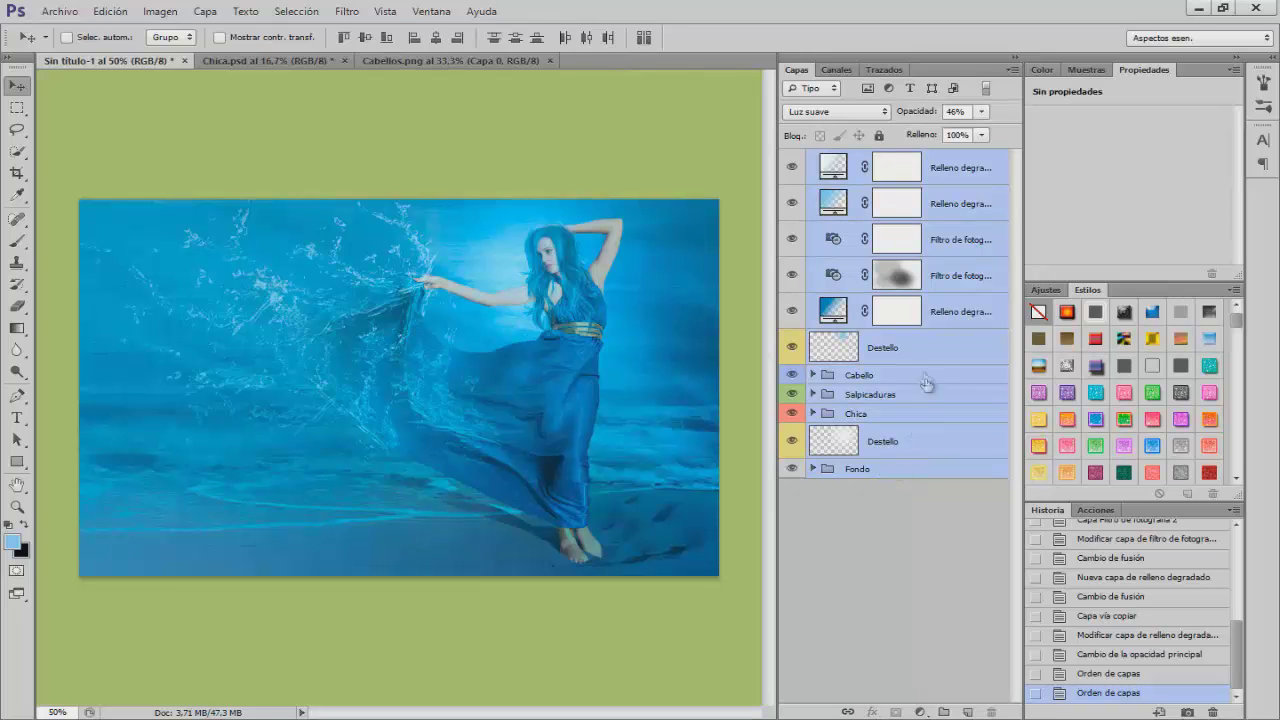
{"action": "left_click_drag", "start_coordinate": [965, 222], "coordinate": [968, 712]}
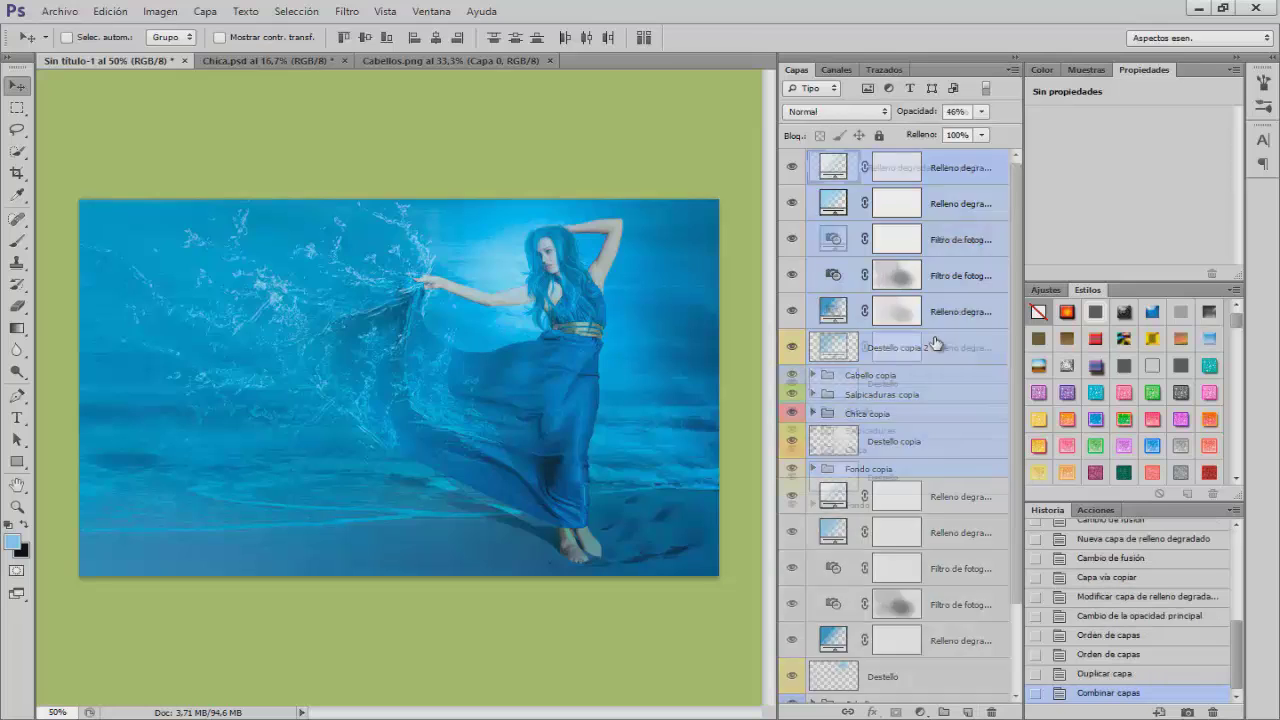
{"action": "key", "text": "ctrl+e"}
{"action": "double_click", "coordinate": [901, 168]}
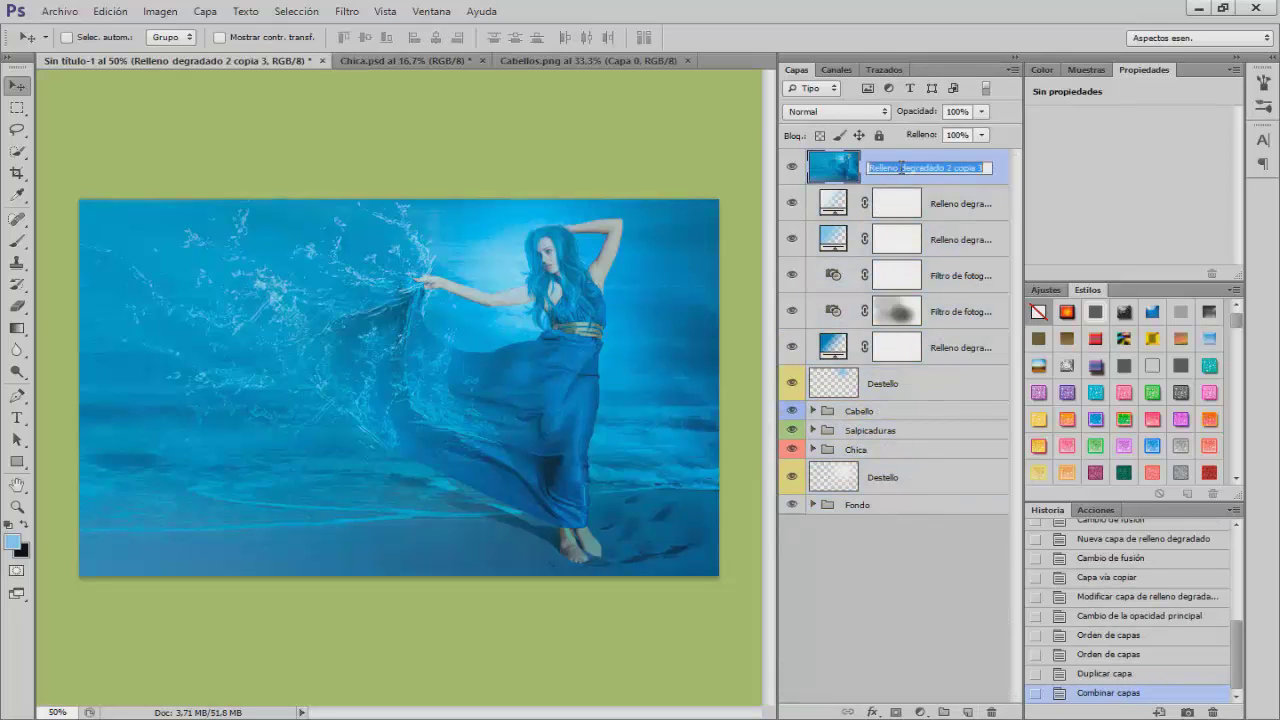
{"action": "type", "text": "F"}
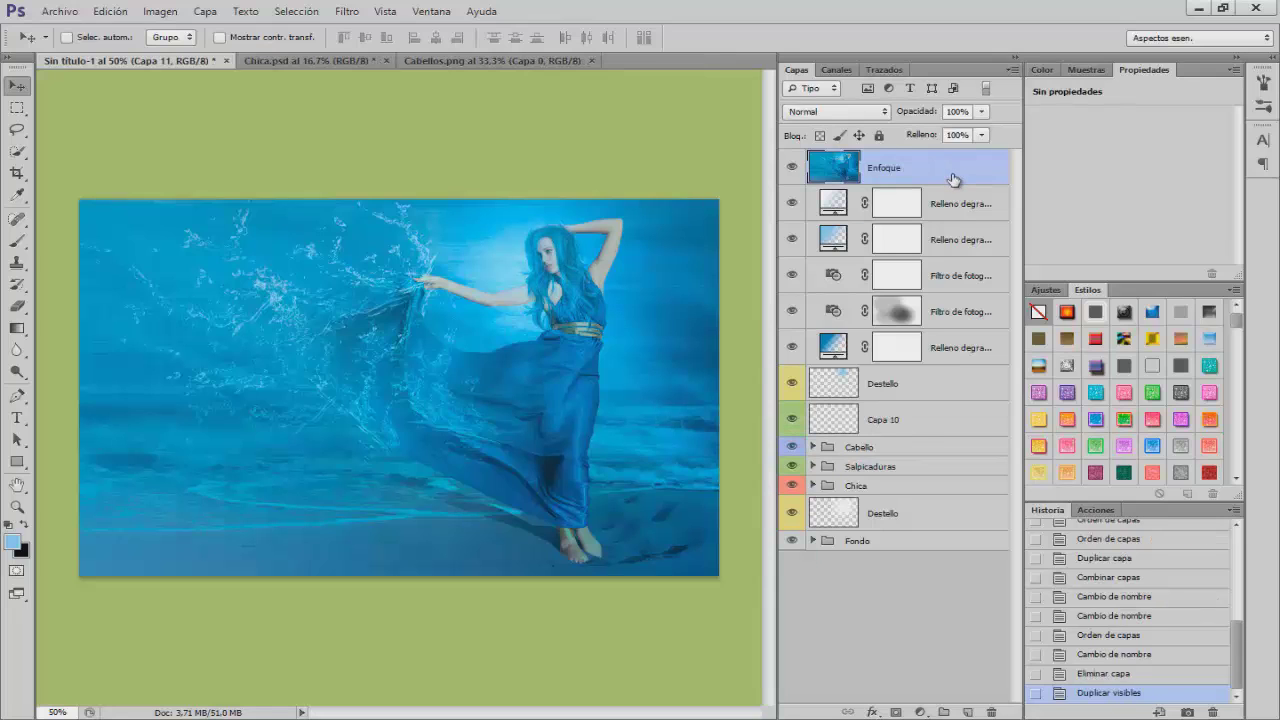
{"action": "key", "text": "Return"}
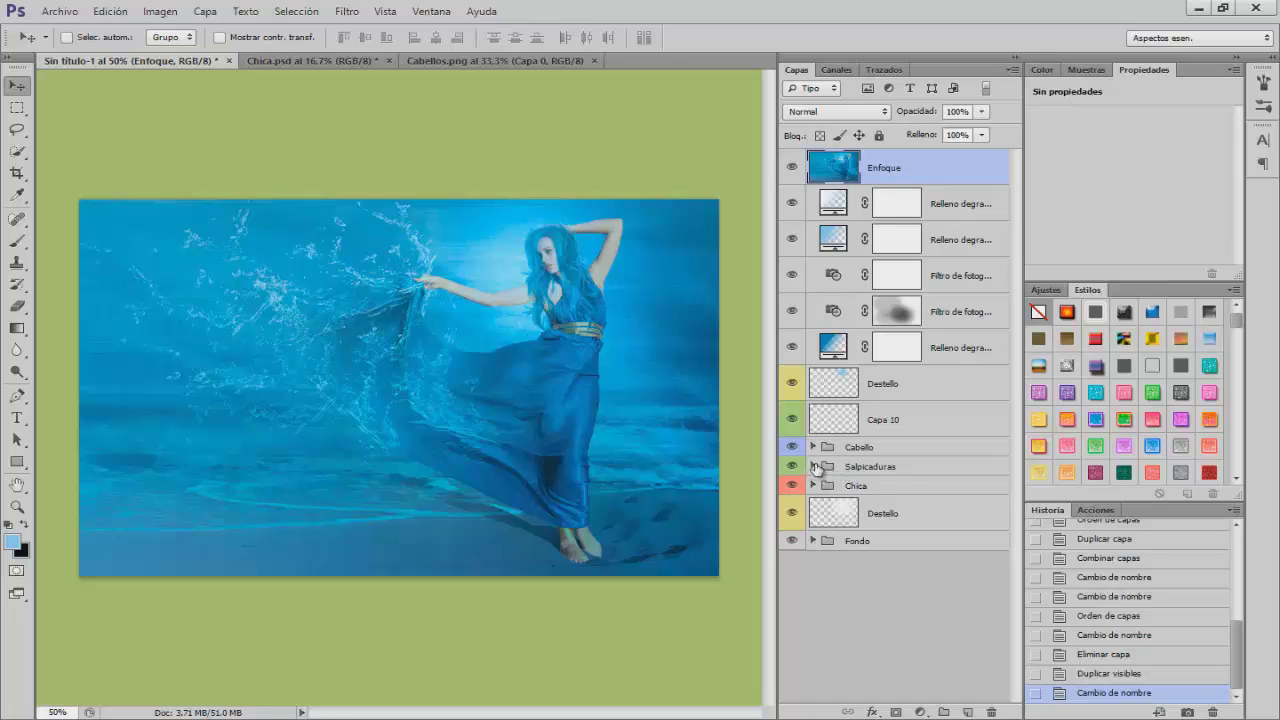
Apply the Paso alto filter to the Enfoque layer with a radius of 3 pixels.
{"action": "left_click", "coordinate": [347, 11]}
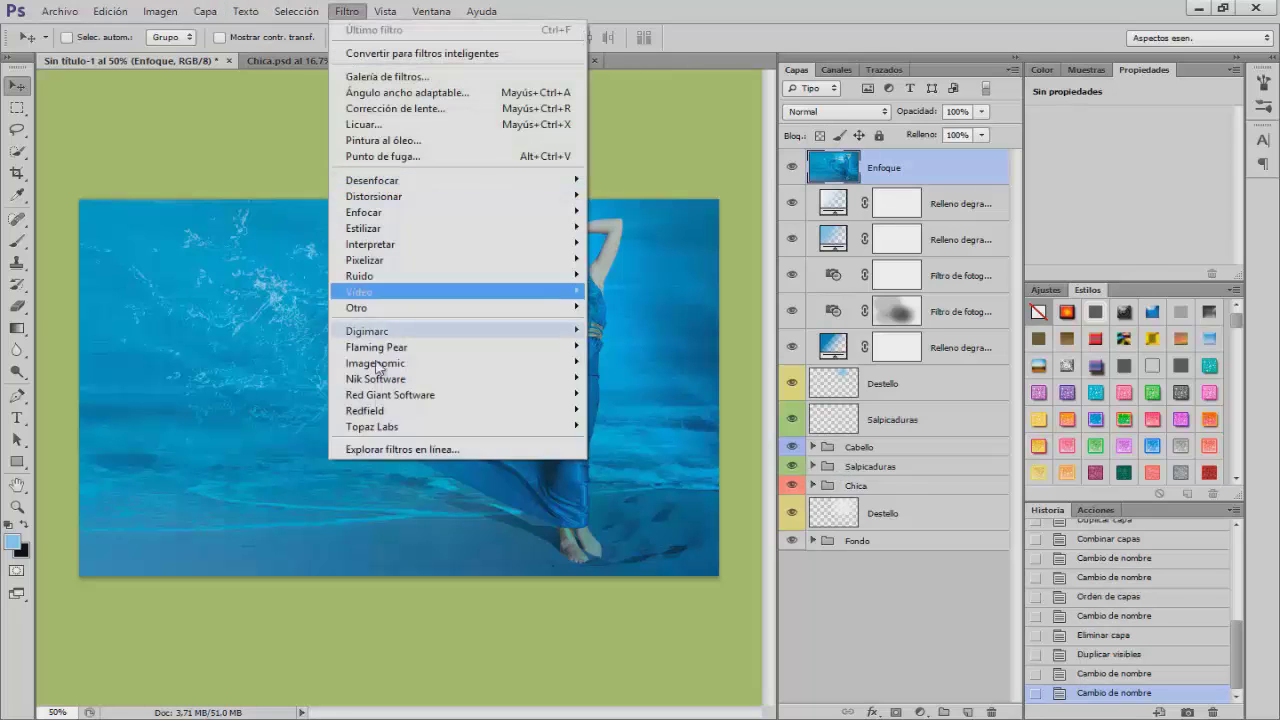
{"action": "mouse_move", "coordinate": [365, 307]}
{"action": "left_click", "coordinate": [245, 370]}
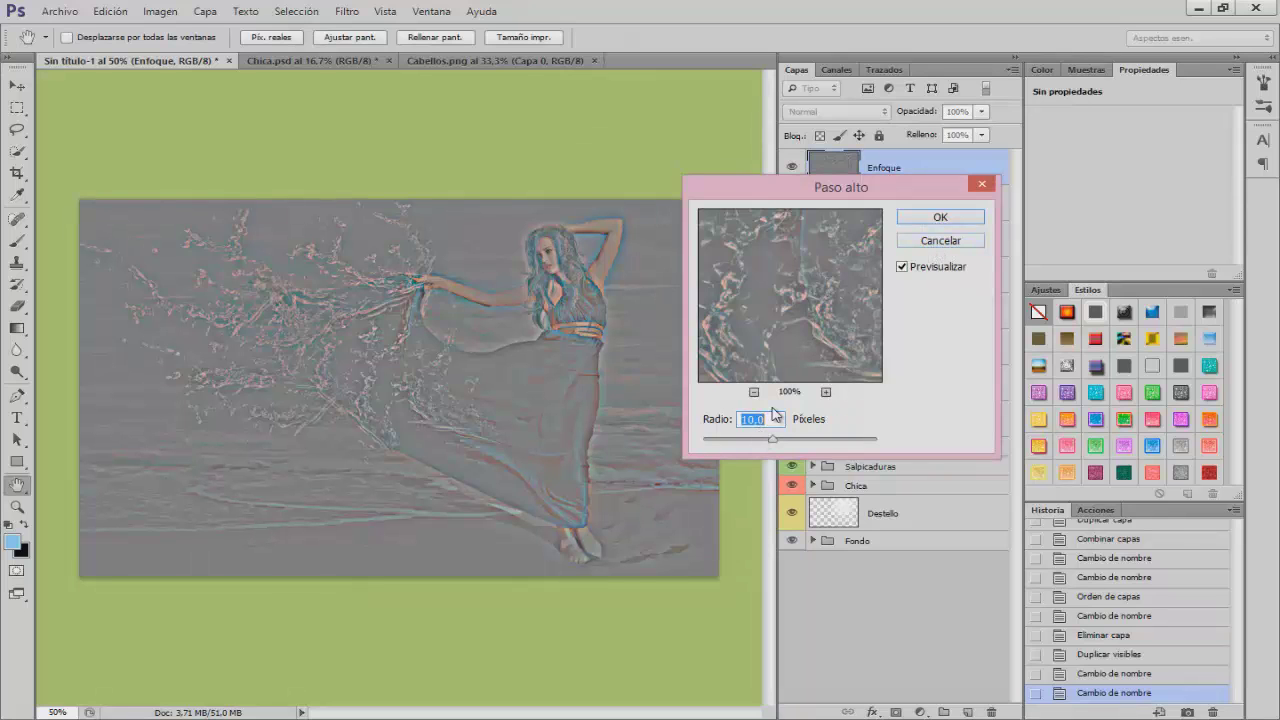
{"action": "type", "text": "3"}
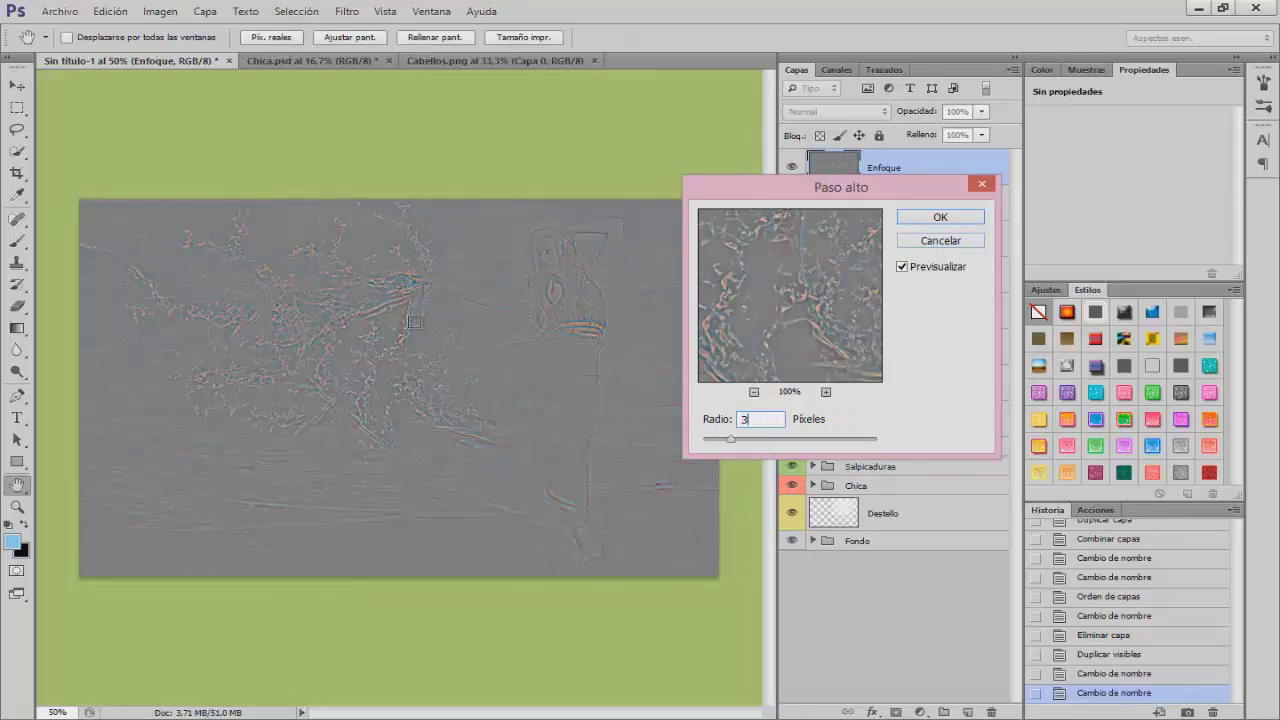
{"action": "left_click", "coordinate": [922, 216]}
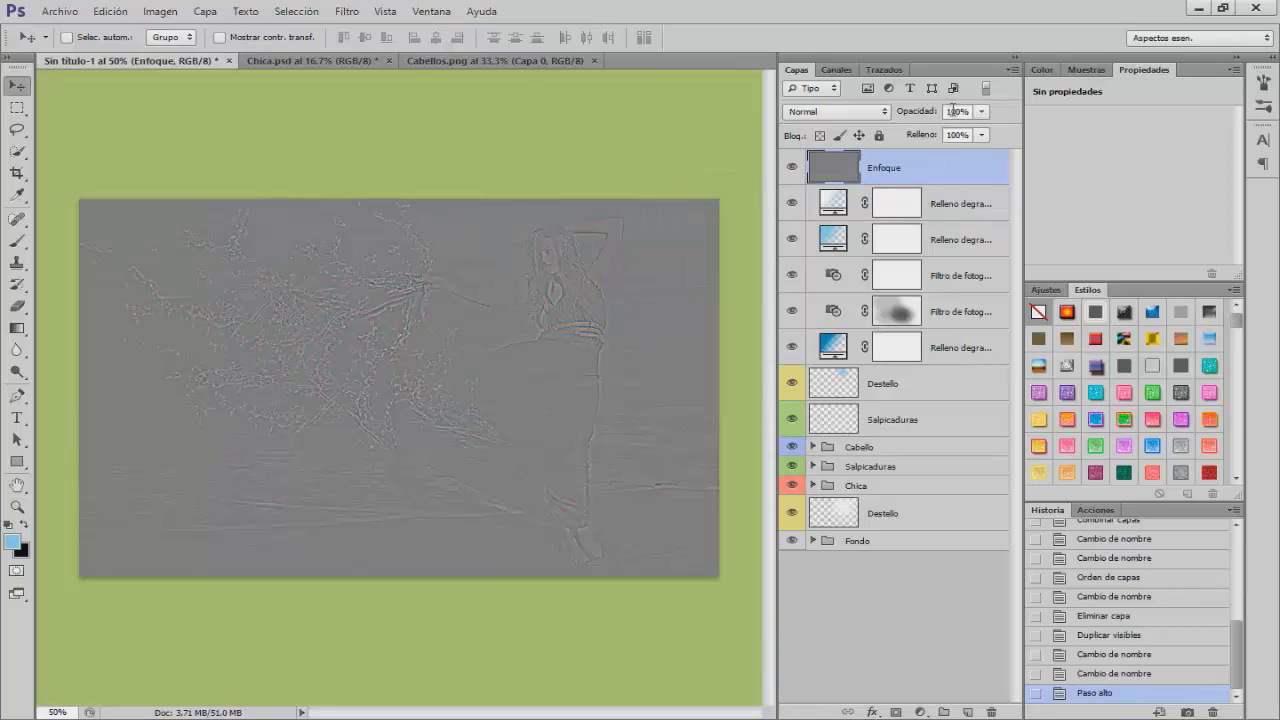
Set the Enfoque layer's blend mode to Luz intensa and add a black layer mask to it.
{"action": "left_click", "coordinate": [836, 114]}
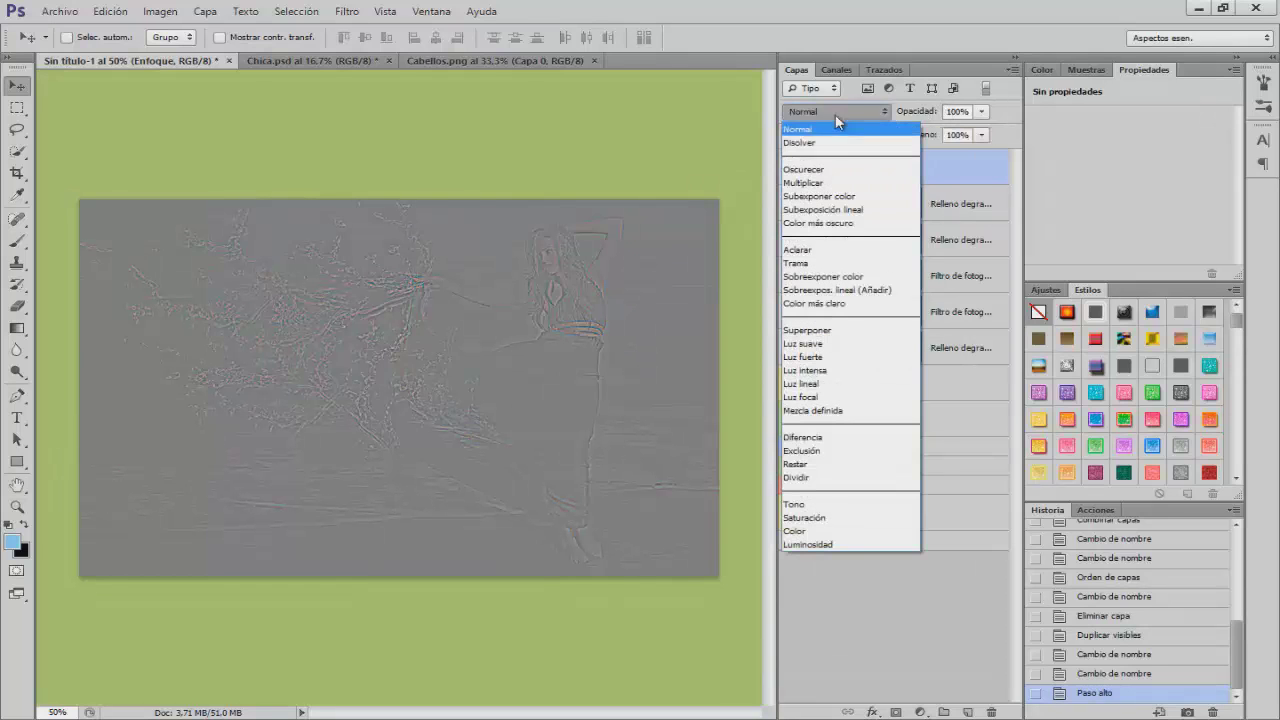
{"action": "left_click", "coordinate": [815, 333]}
{"action": "scroll", "coordinate": [839, 117], "scroll_direction": "down", "scroll_amount": 1}
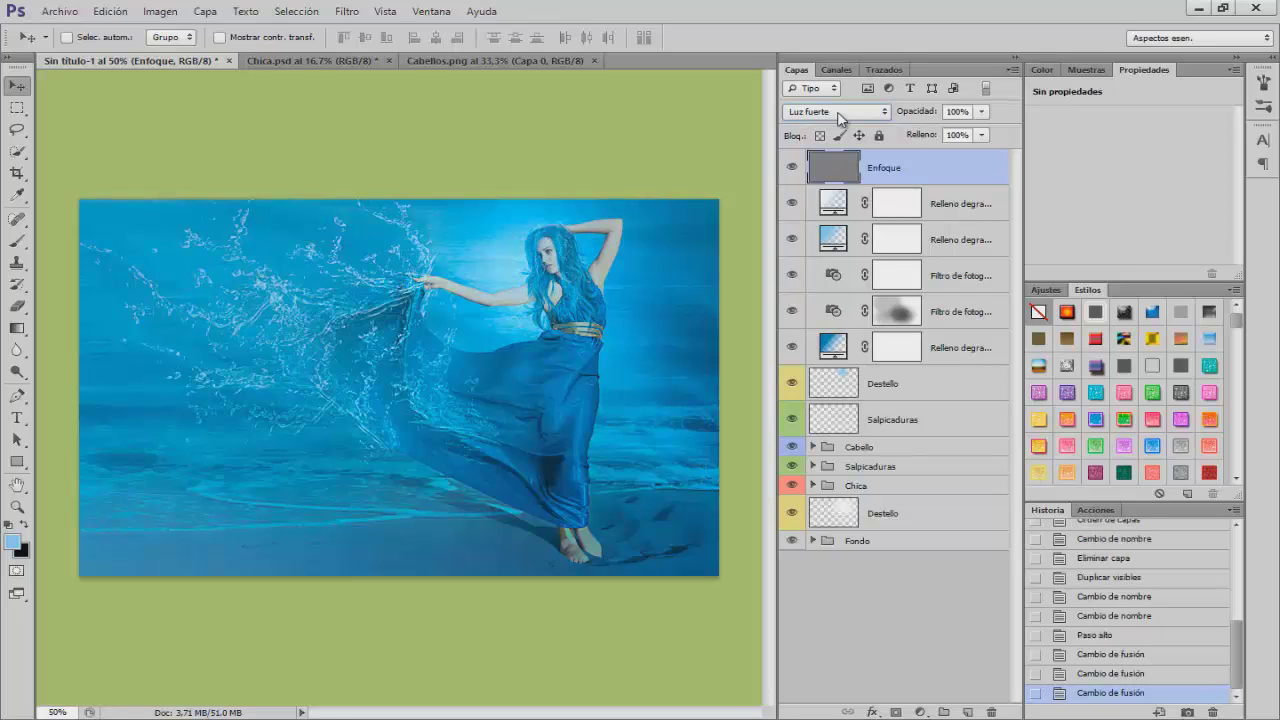
{"action": "scroll", "coordinate": [840, 117], "scroll_direction": "down", "scroll_amount": 1}
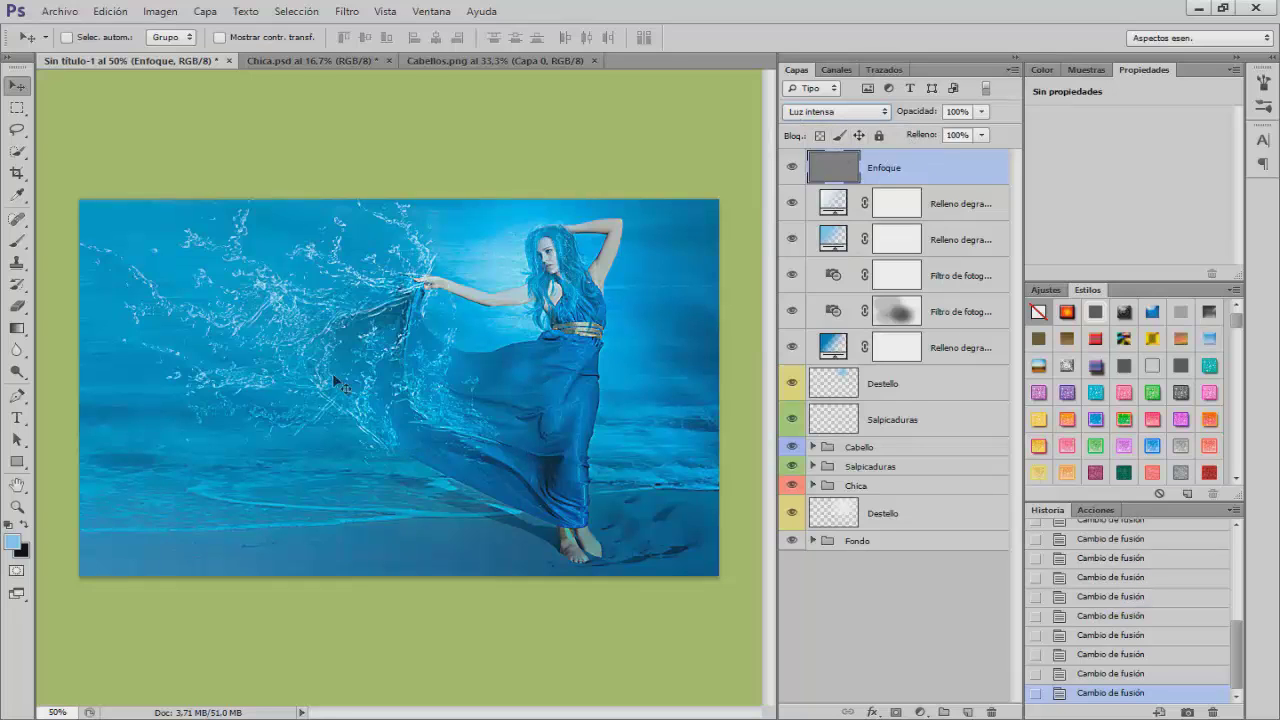
{"action": "left_click", "coordinate": [897, 712]}
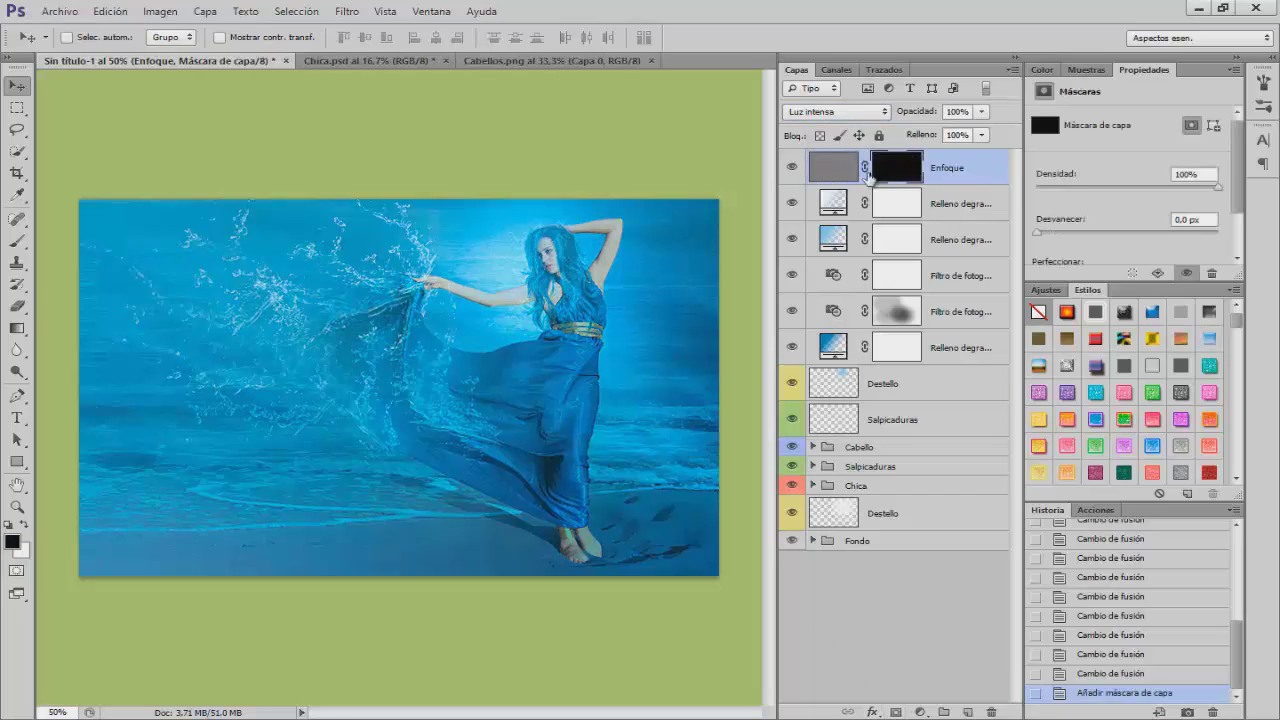
Paint white on the Enfoque layer mask over the water splashes with a large soft brush at 31% opacity.
{"action": "left_click", "coordinate": [16, 241]}
{"action": "key", "text": "x"}
{"action": "right_click", "coordinate": [362, 296], "text": "alt"}
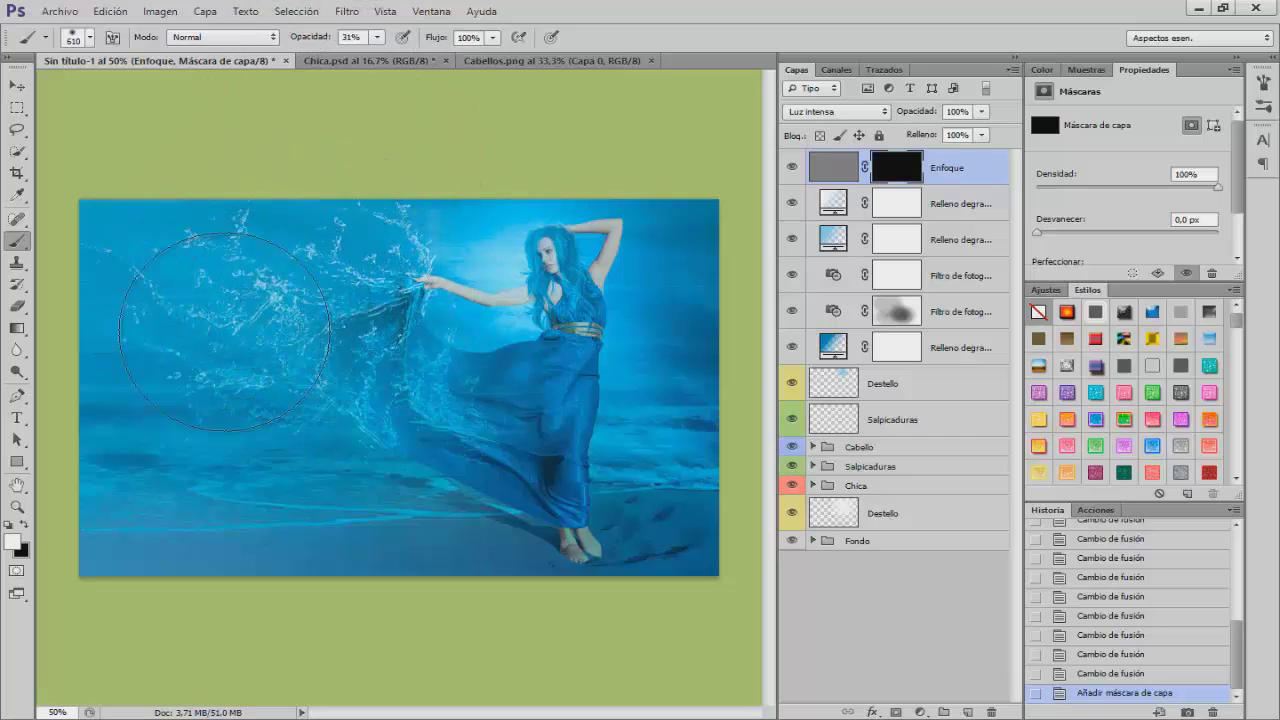
{"action": "left_click", "coordinate": [314, 350]}
{"action": "right_click", "coordinate": [268, 320], "text": "alt"}
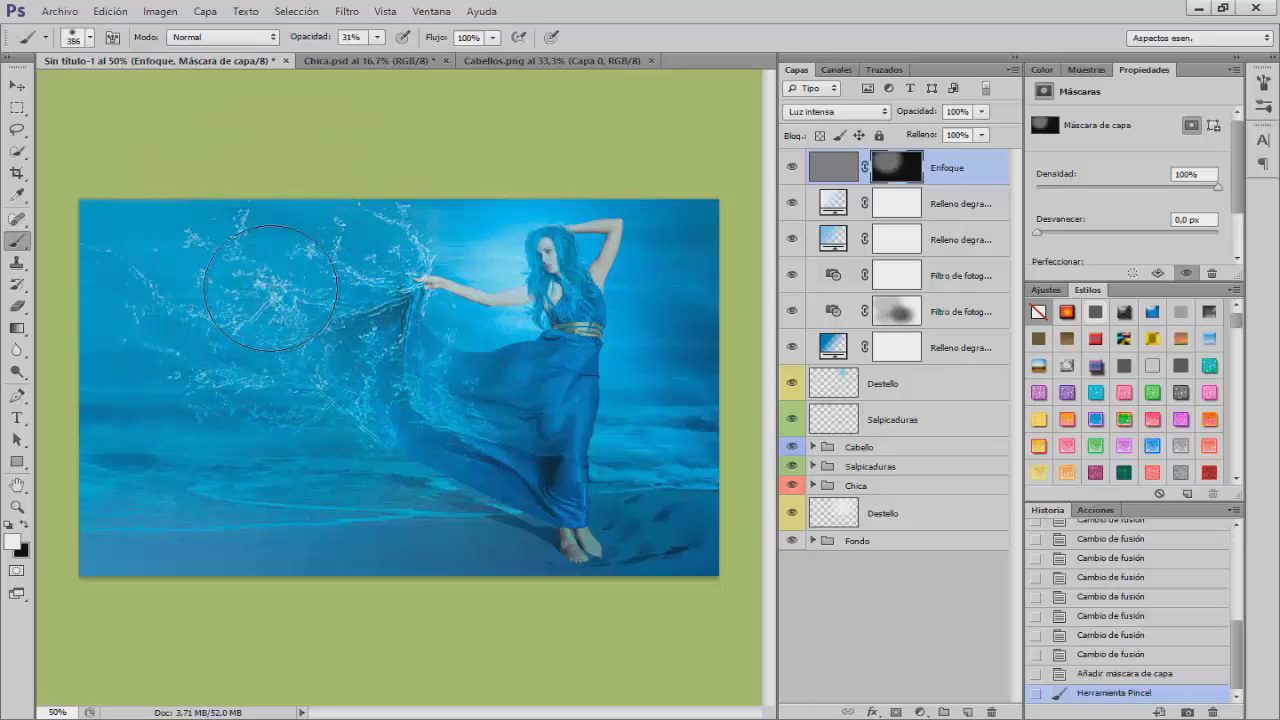
{"action": "mouse_move", "coordinate": [285, 340]}
{"action": "left_mouse_down"}
{"action": "mouse_move", "coordinate": [383, 331]}
{"action": "mouse_move", "coordinate": [430, 380]}
{"action": "mouse_move", "coordinate": [410, 362]}
{"action": "left_mouse_up"}
Paint the Enfoque mask white over the woman, her dress and the surrounding beach and background with a smaller 178 px brush.
{"action": "right_click", "coordinate": [518, 270], "text": "alt"}
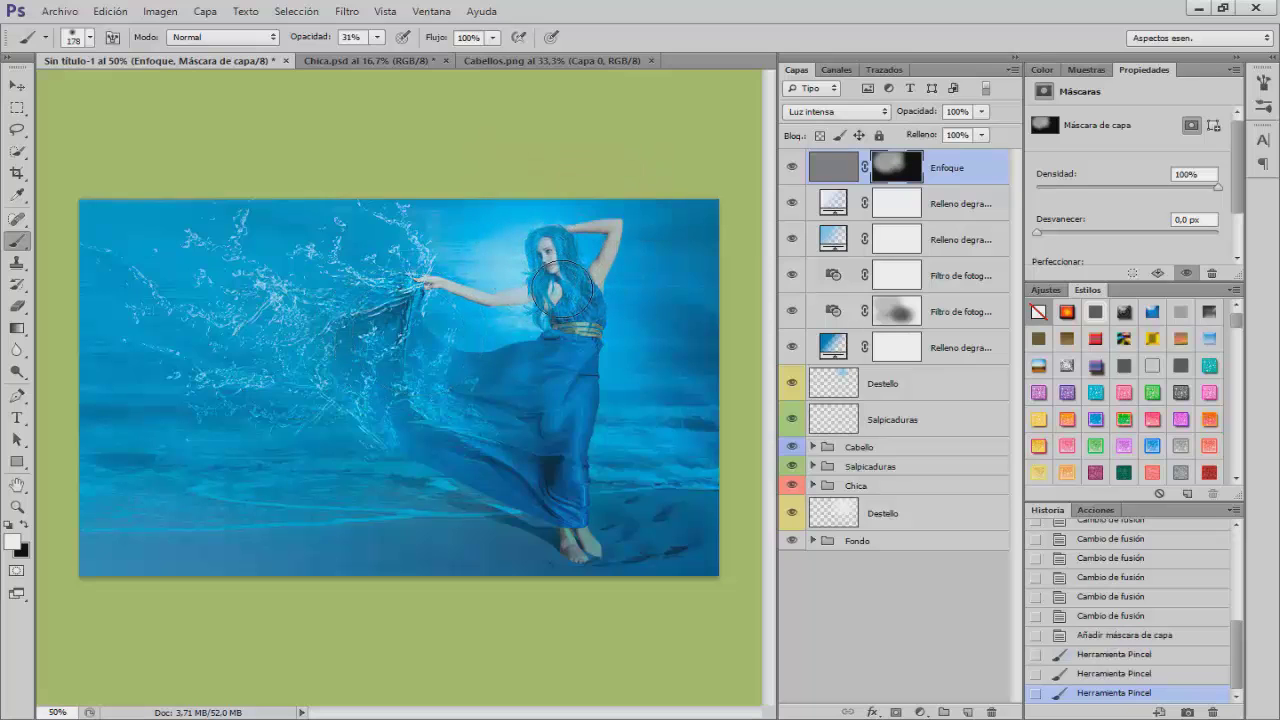
{"action": "left_click_drag", "start_coordinate": [580, 258], "coordinate": [595, 305]}
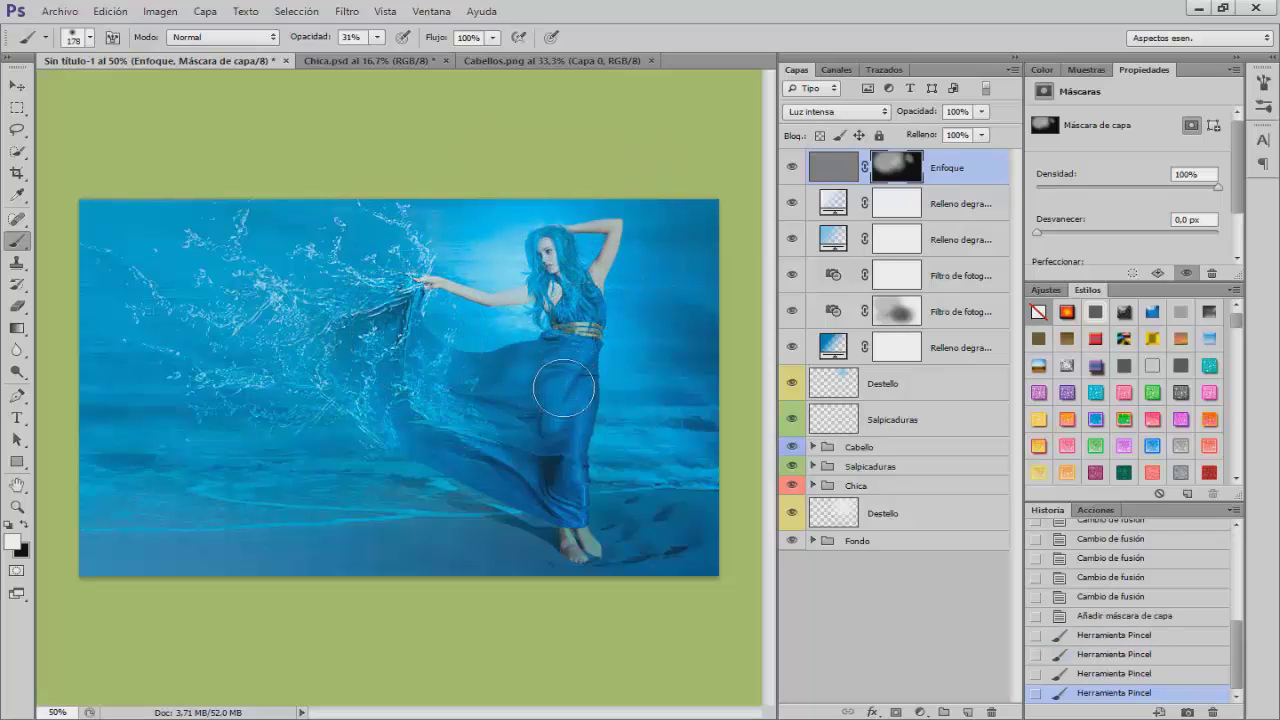
{"action": "mouse_move", "coordinate": [555, 450]}
{"action": "left_mouse_down"}
{"action": "mouse_move", "coordinate": [543, 471]}
{"action": "mouse_move", "coordinate": [512, 471]}
{"action": "mouse_move", "coordinate": [530, 466]}
{"action": "mouse_move", "coordinate": [512, 460]}
{"action": "left_mouse_up"}
{"action": "left_click", "coordinate": [138, 514]}
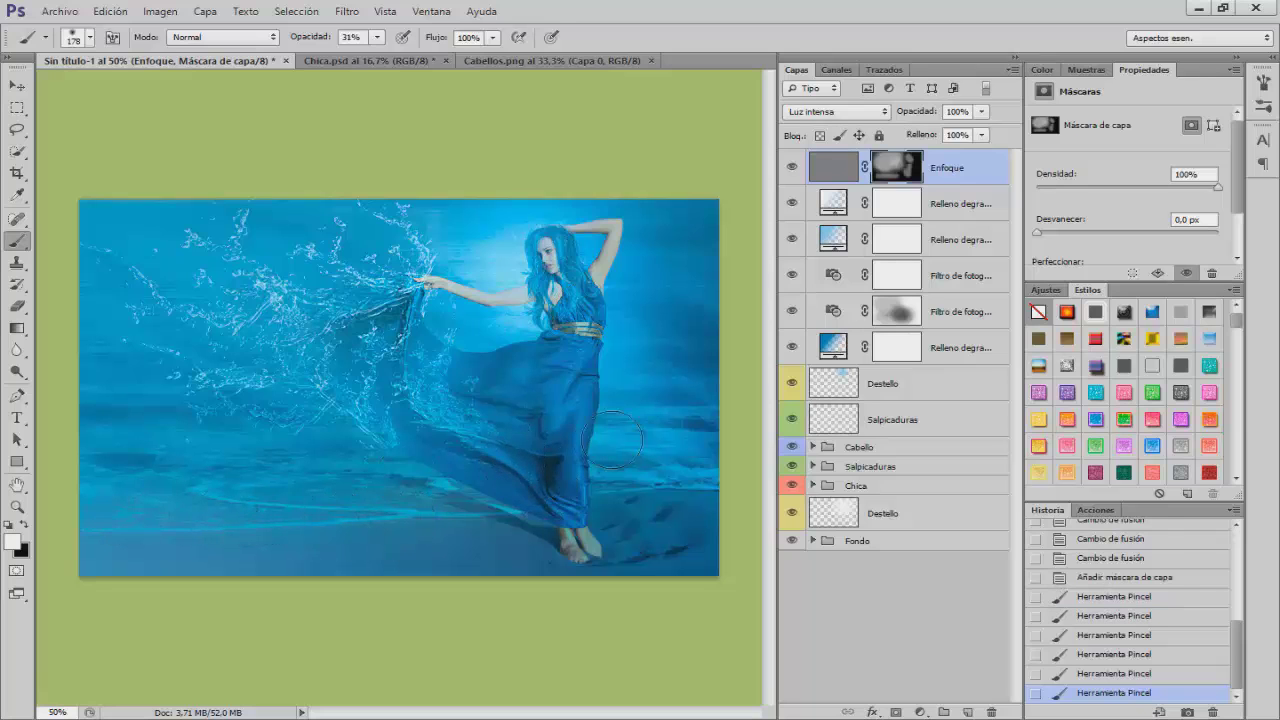
{"action": "left_click_drag", "start_coordinate": [643, 466], "coordinate": [677, 274]}
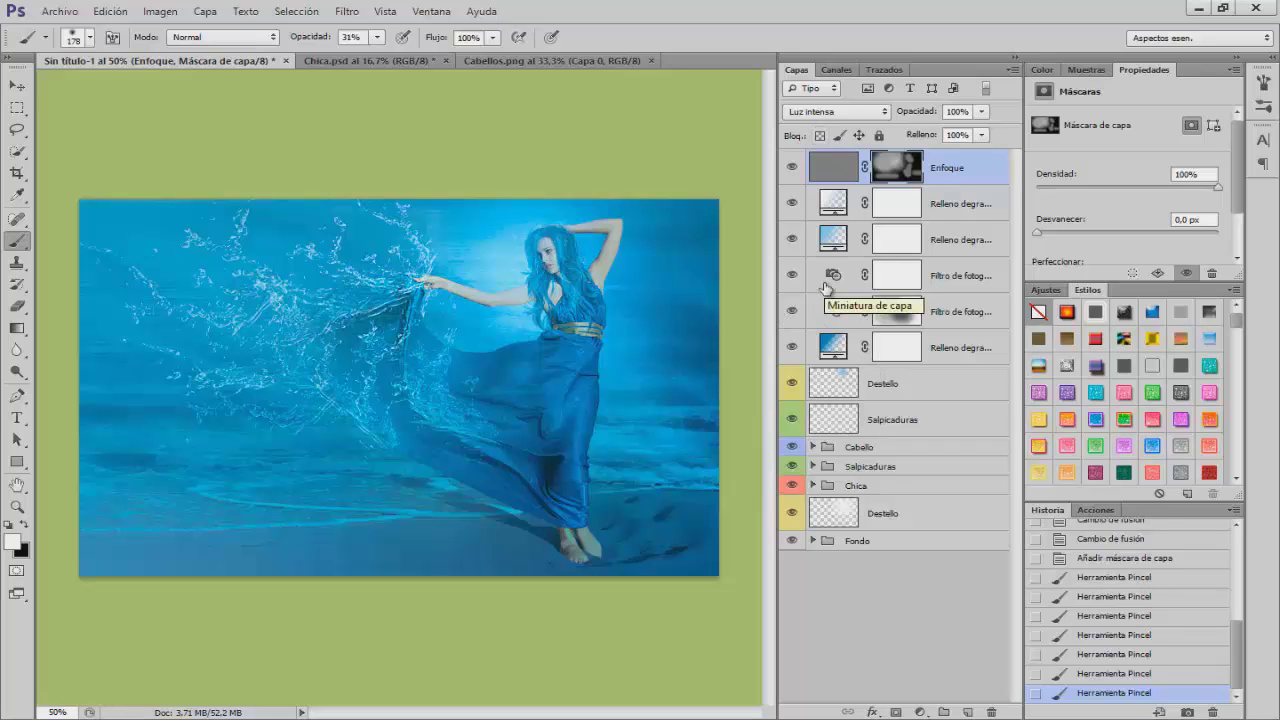
Create a new layer above Enfoque and name it Lluvia.
{"action": "left_click", "coordinate": [969, 712]}
{"action": "double_click", "coordinate": [886, 167]}
{"action": "type", "text": "Lluvia"}
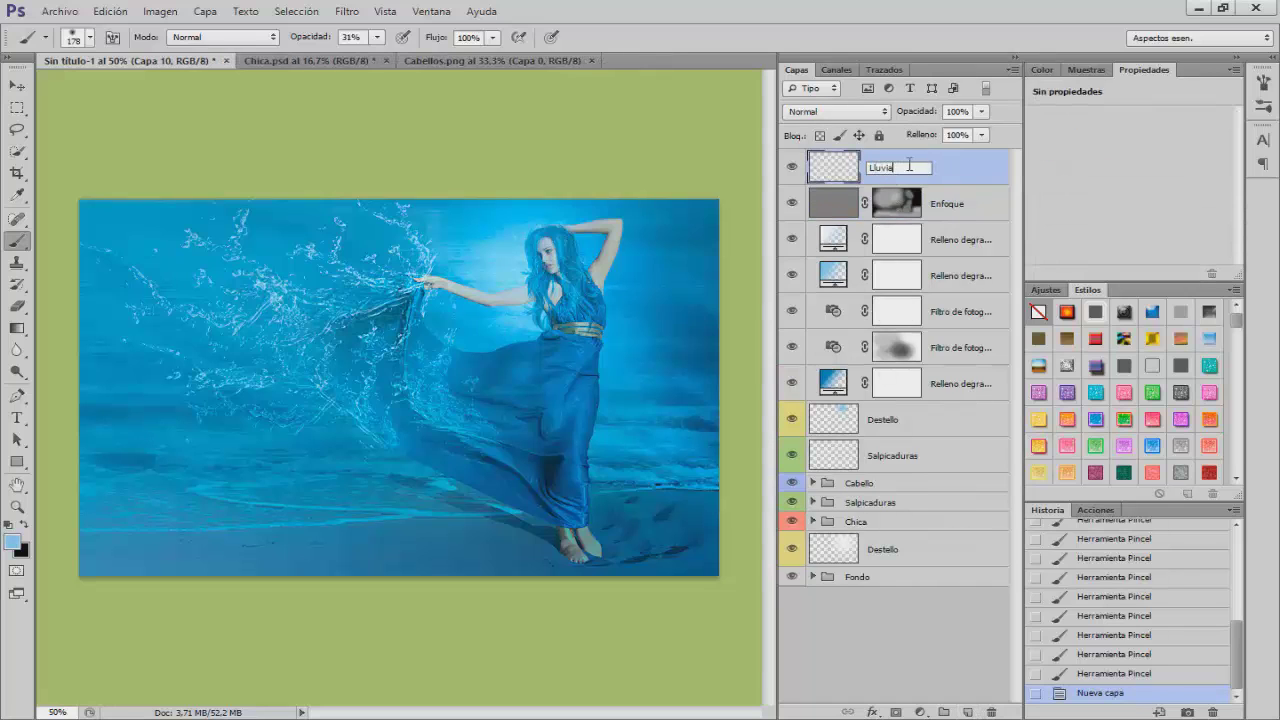
{"action": "key", "text": "Return"}
Choose a rain-streak brush tip with white as the foreground color and 100% opacity.
{"action": "right_click", "coordinate": [264, 296]}
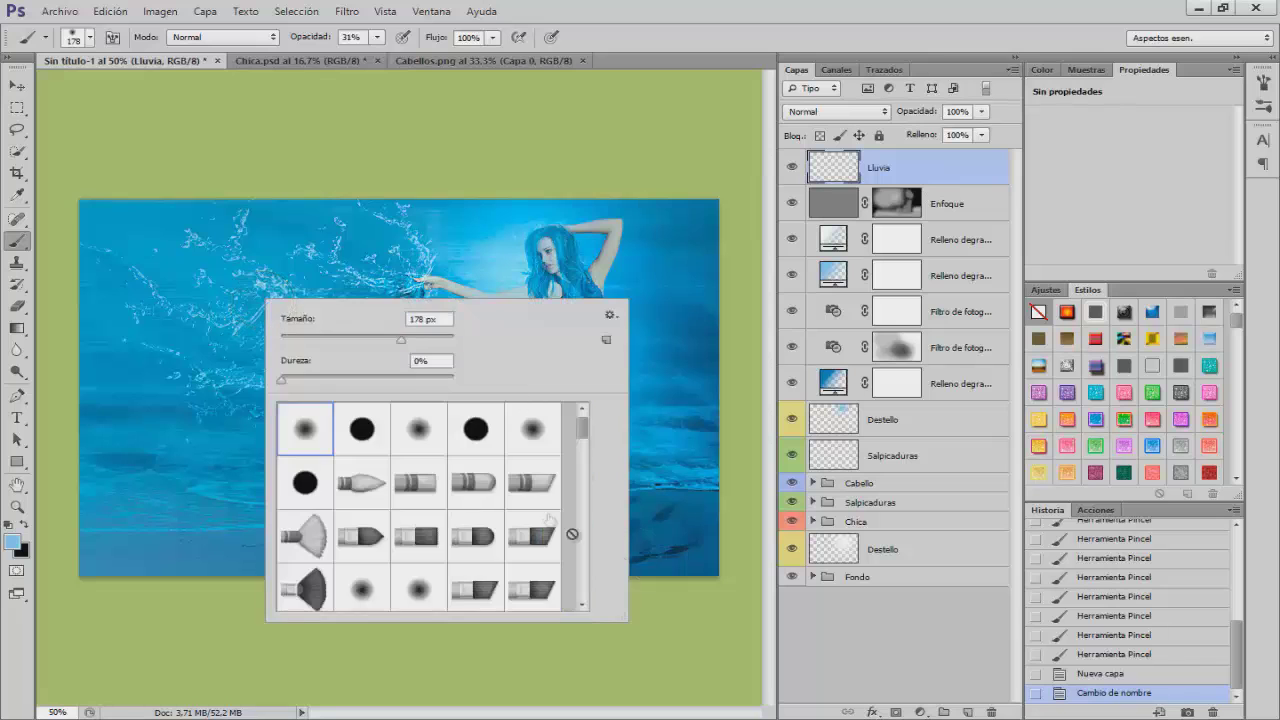
{"action": "left_click_drag", "start_coordinate": [584, 440], "coordinate": [586, 603]}
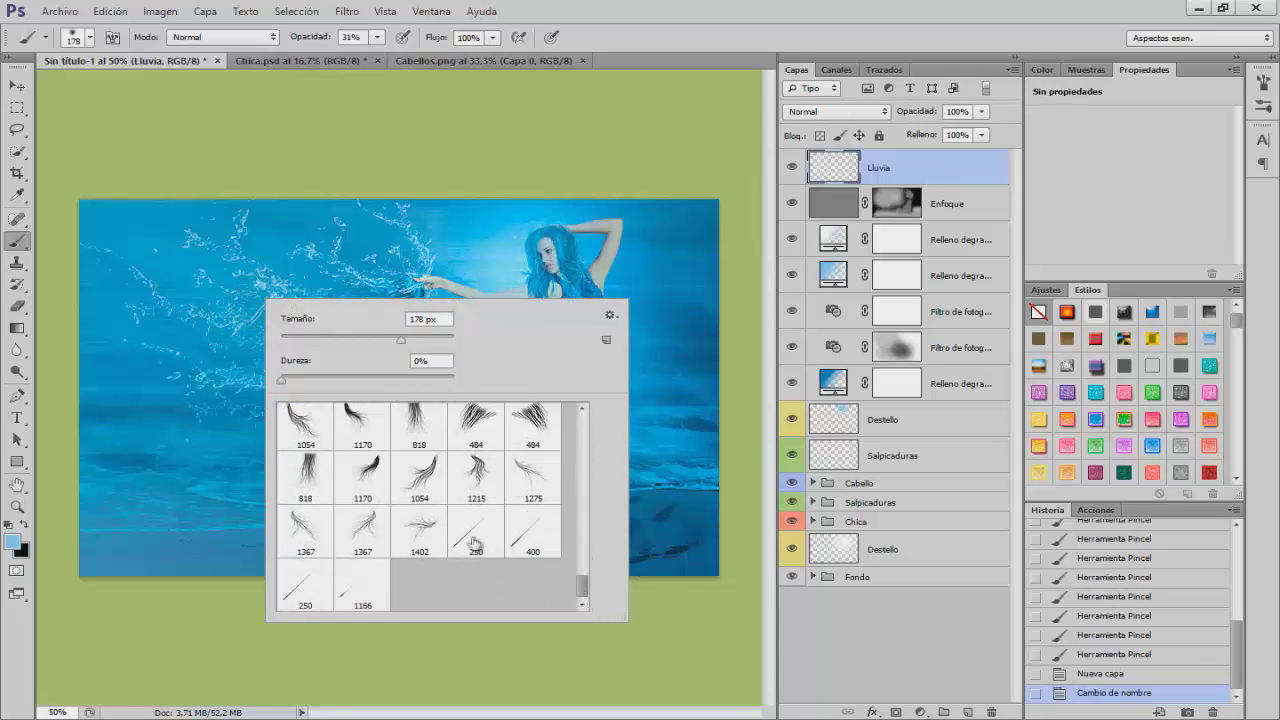
{"action": "left_click", "coordinate": [8, 525]}
{"action": "left_click", "coordinate": [28, 530]}
{"action": "right_click", "coordinate": [262, 345]}
{"action": "left_click", "coordinate": [452, 593]}
{"action": "left_click_drag", "start_coordinate": [137, 316], "coordinate": [192, 234]}
{"action": "key", "text": "0"}
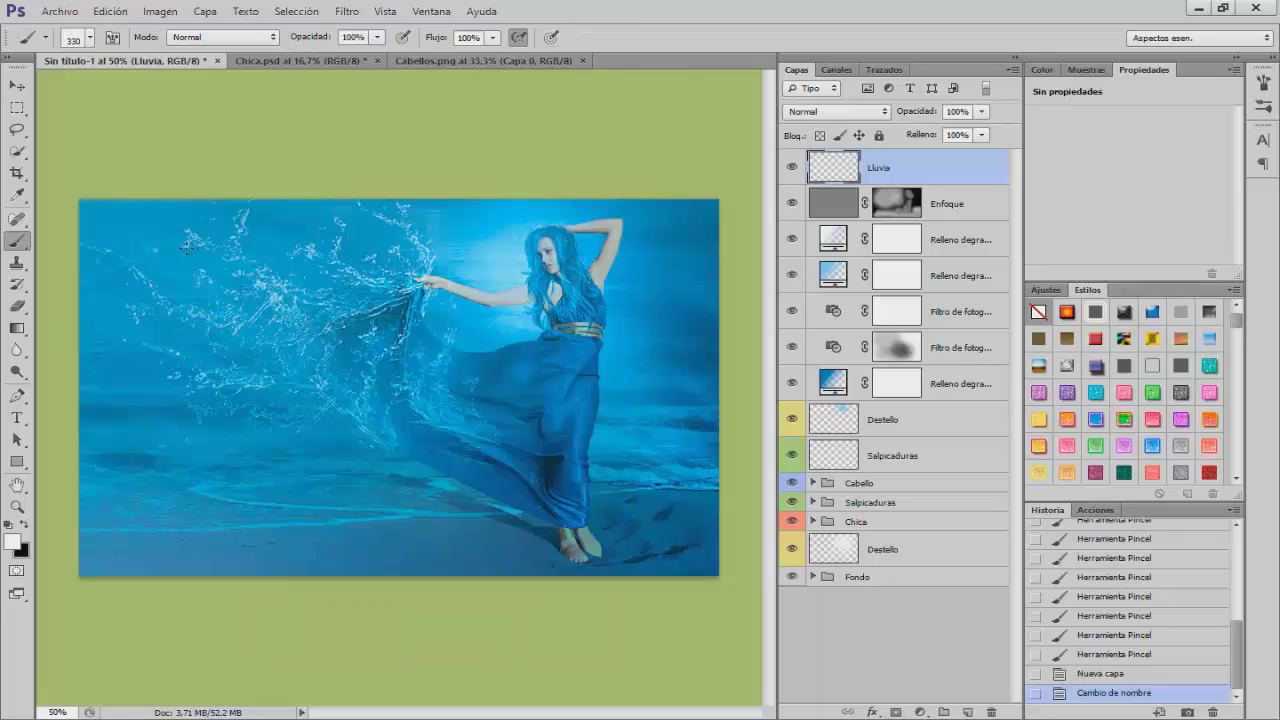
Undo a trial rain stroke and set the rain brush's tip angle to -18°.
{"action": "left_click_drag", "start_coordinate": [195, 322], "coordinate": [188, 382]}
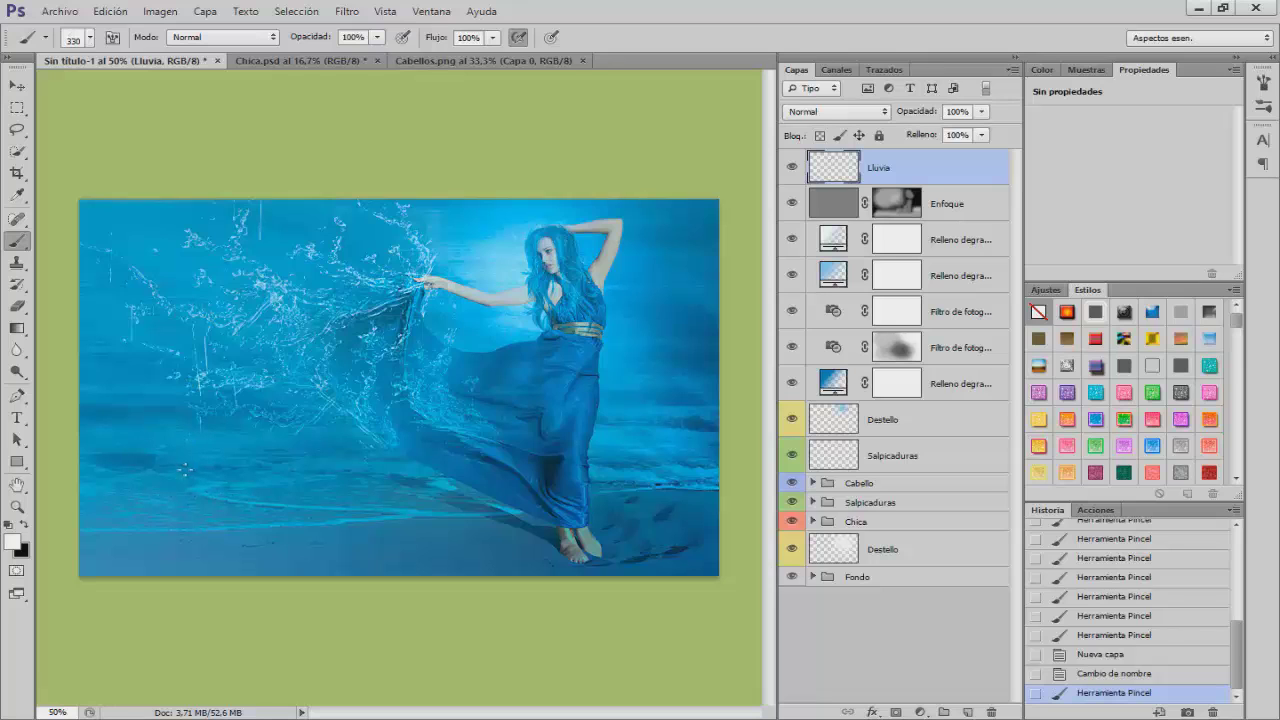
{"action": "key", "text": "ctrl+z"}
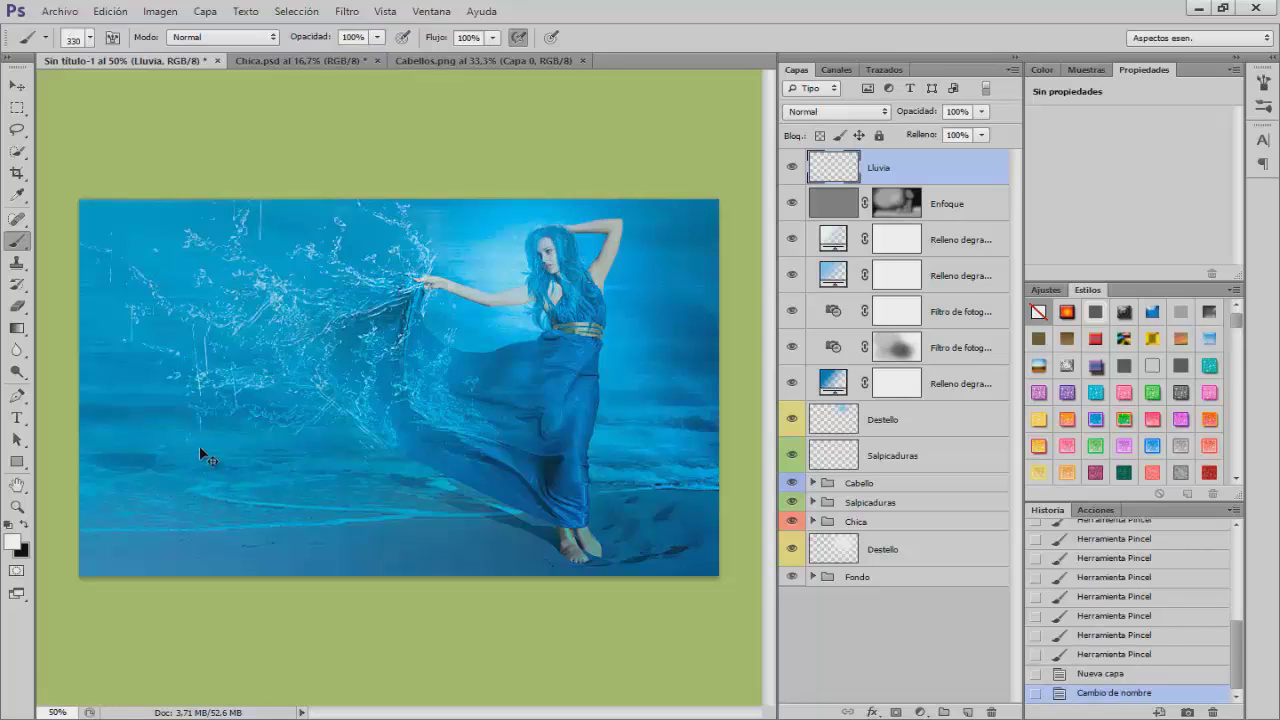
{"action": "left_click", "coordinate": [1262, 82]}
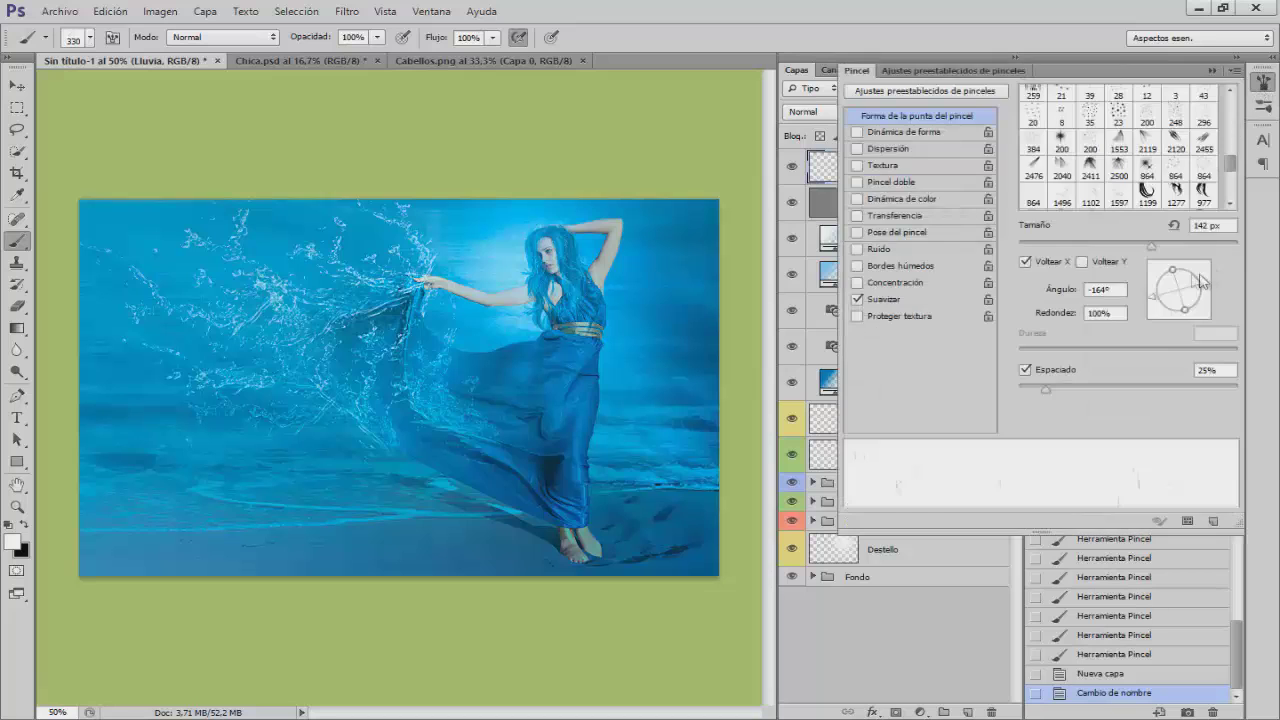
{"action": "left_click_drag", "start_coordinate": [1204, 286], "coordinate": [1217, 299]}
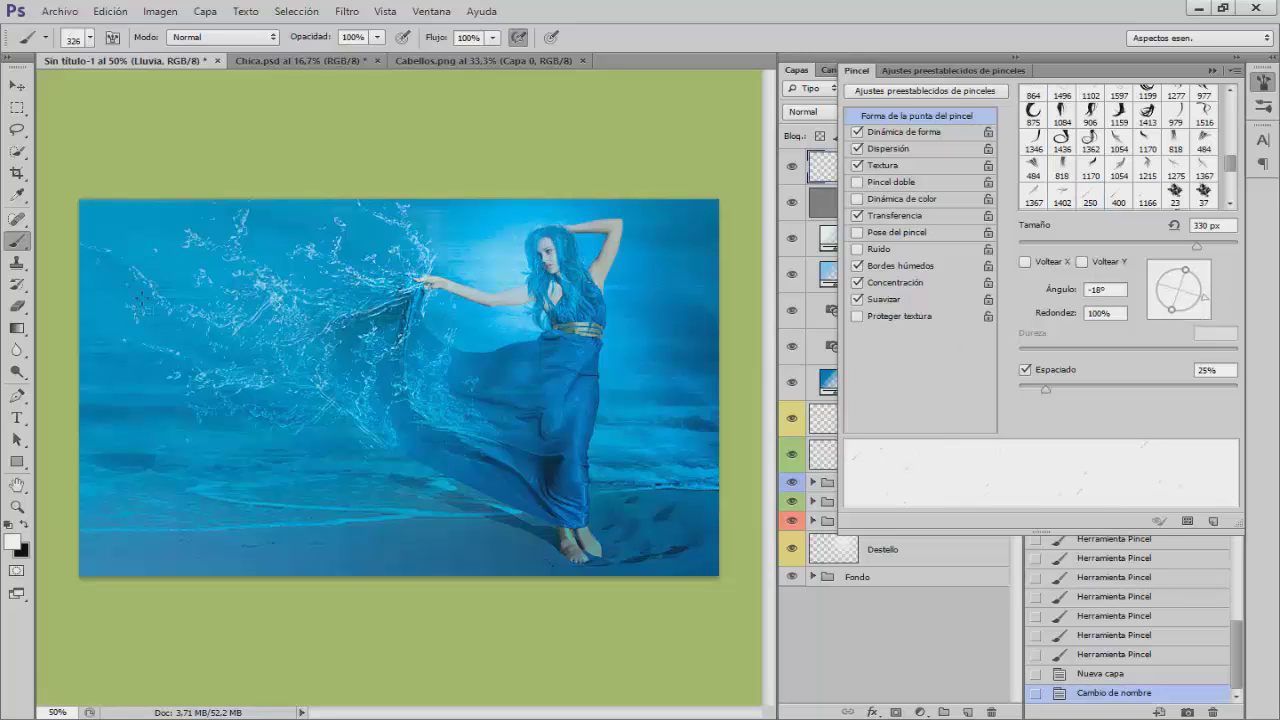
Paint white diagonal rain streaks across the image on the Lluvia layer with the 326 px rain brush.
{"action": "left_click", "coordinate": [250, 495]}
{"action": "left_click", "coordinate": [303, 507]}
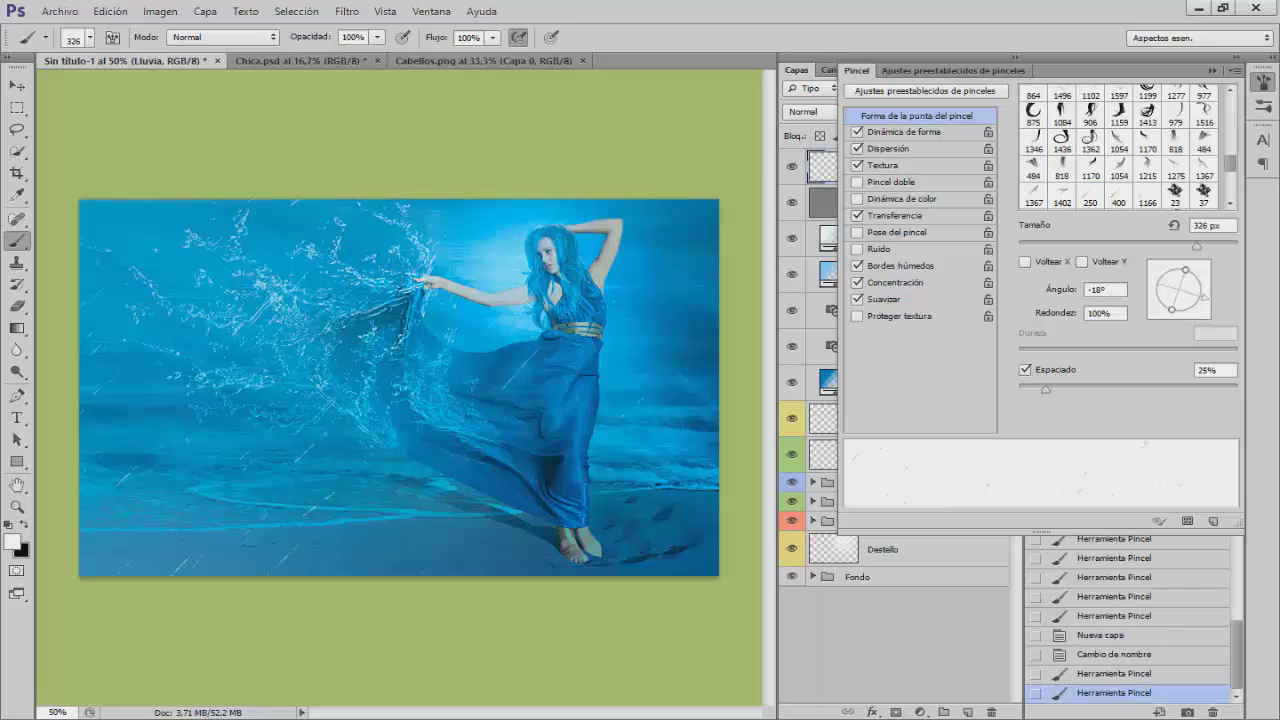
{"action": "left_click", "coordinate": [1264, 80]}
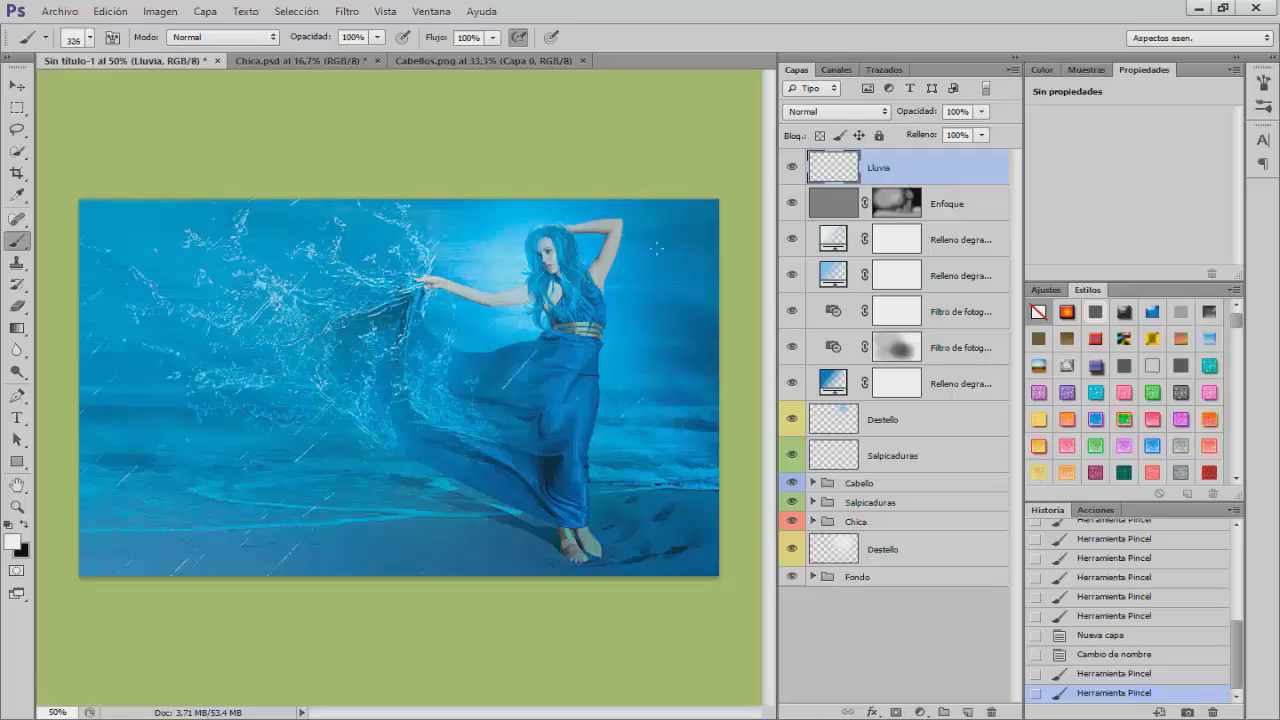
{"action": "left_click", "coordinate": [390, 541]}
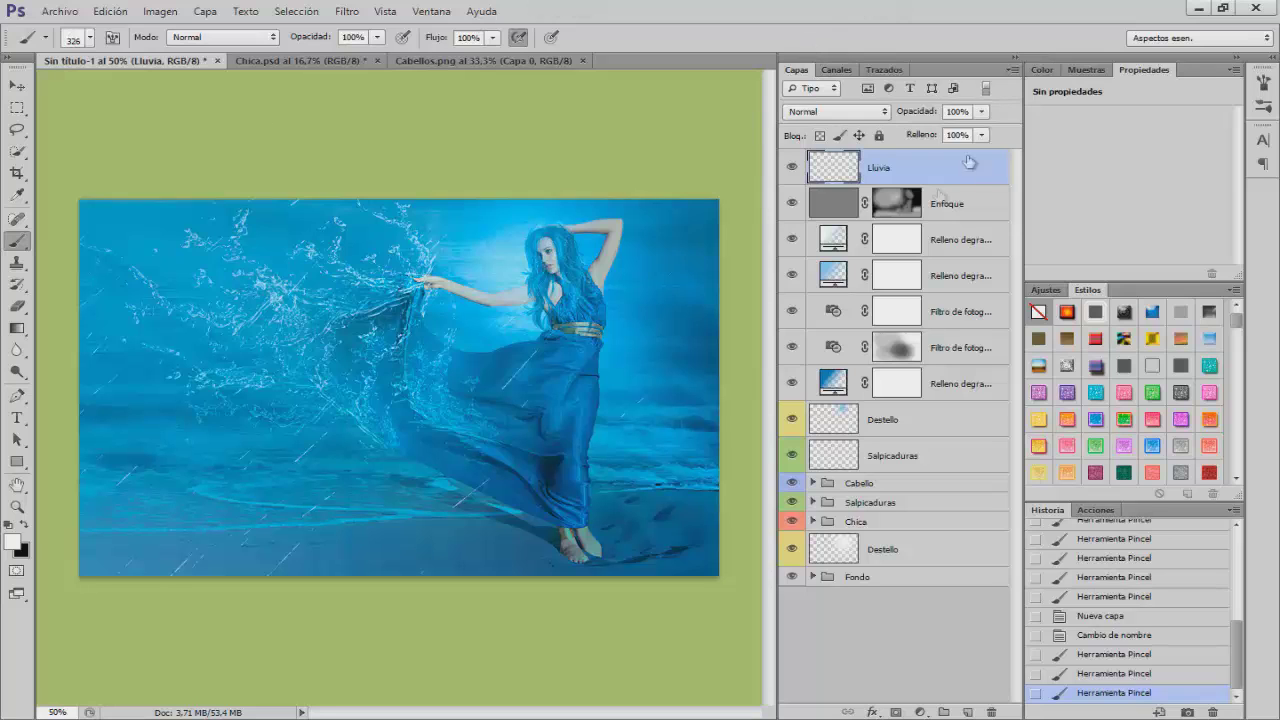
Create a new layer above Lluvia and name it Marco.
{"action": "left_click", "coordinate": [968, 712]}
{"action": "double_click", "coordinate": [888, 168]}
{"action": "type", "text": "Marco"}
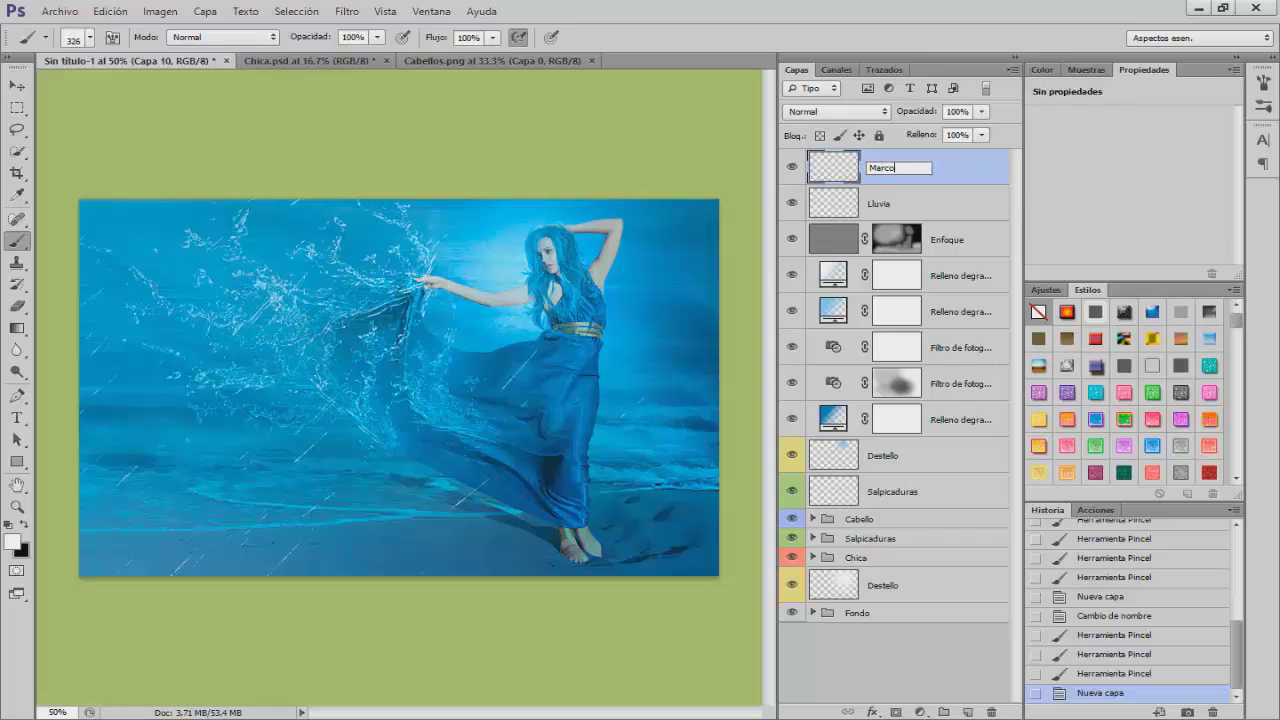
Select a rectangle slightly inside the image edges and invert the selection to leave only the outer border selected.
{"action": "left_click", "coordinate": [15, 109]}
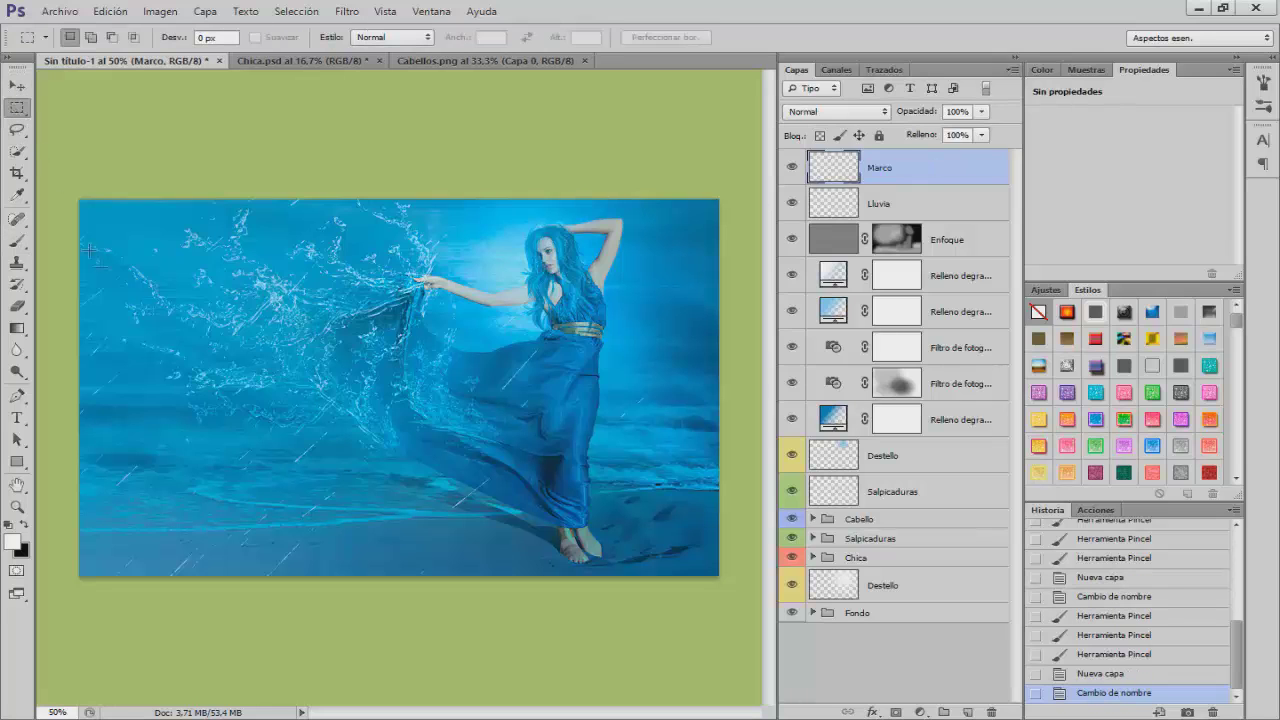
{"action": "left_click_drag", "start_coordinate": [101, 214], "coordinate": [694, 563]}
{"action": "left_click", "coordinate": [297, 11]}
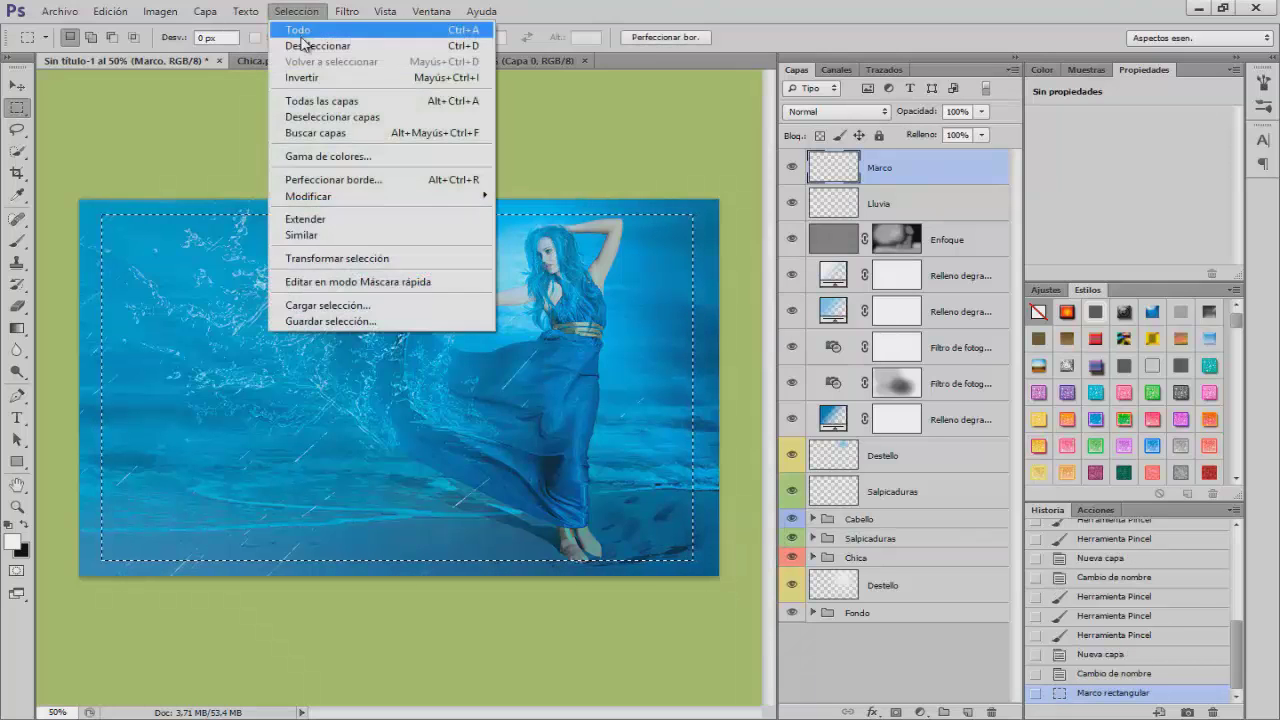
{"action": "left_click", "coordinate": [301, 77]}
Feather the border selection with a radius of 50 pixels.
{"action": "left_click", "coordinate": [297, 11]}
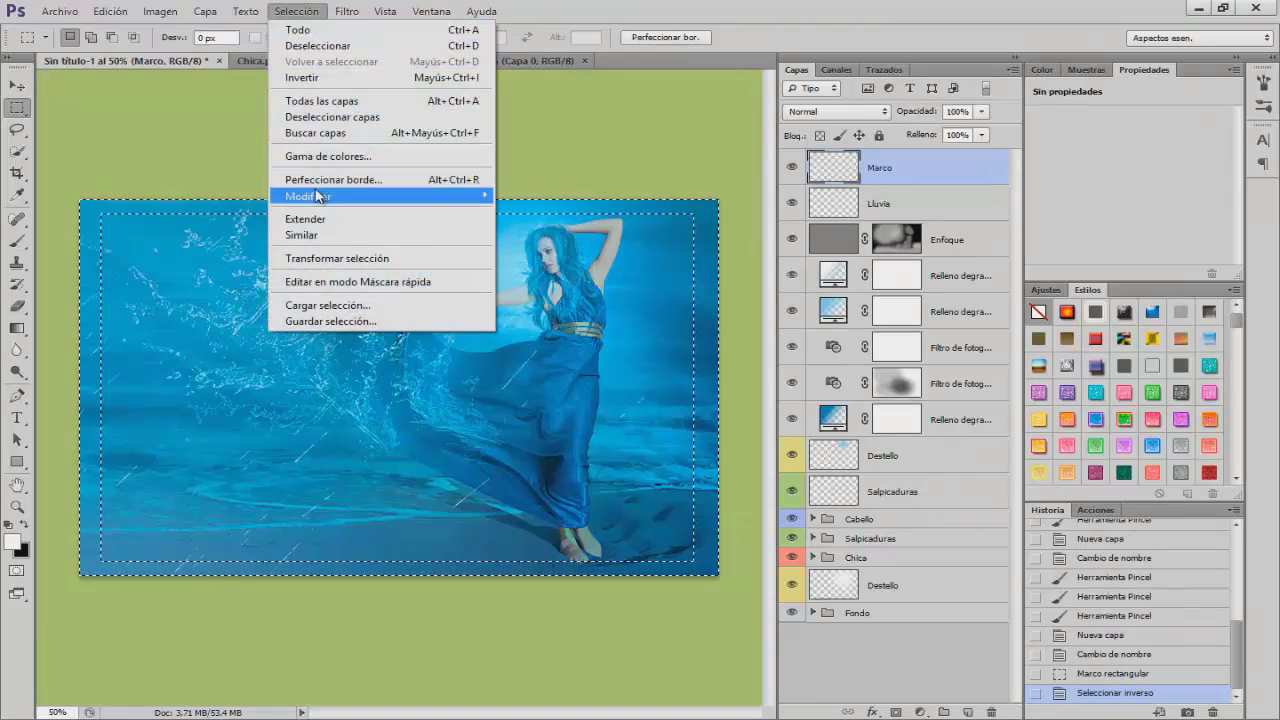
{"action": "mouse_move", "coordinate": [310, 196]}
{"action": "left_click", "coordinate": [177, 257]}
{"action": "type", "text": "5"}
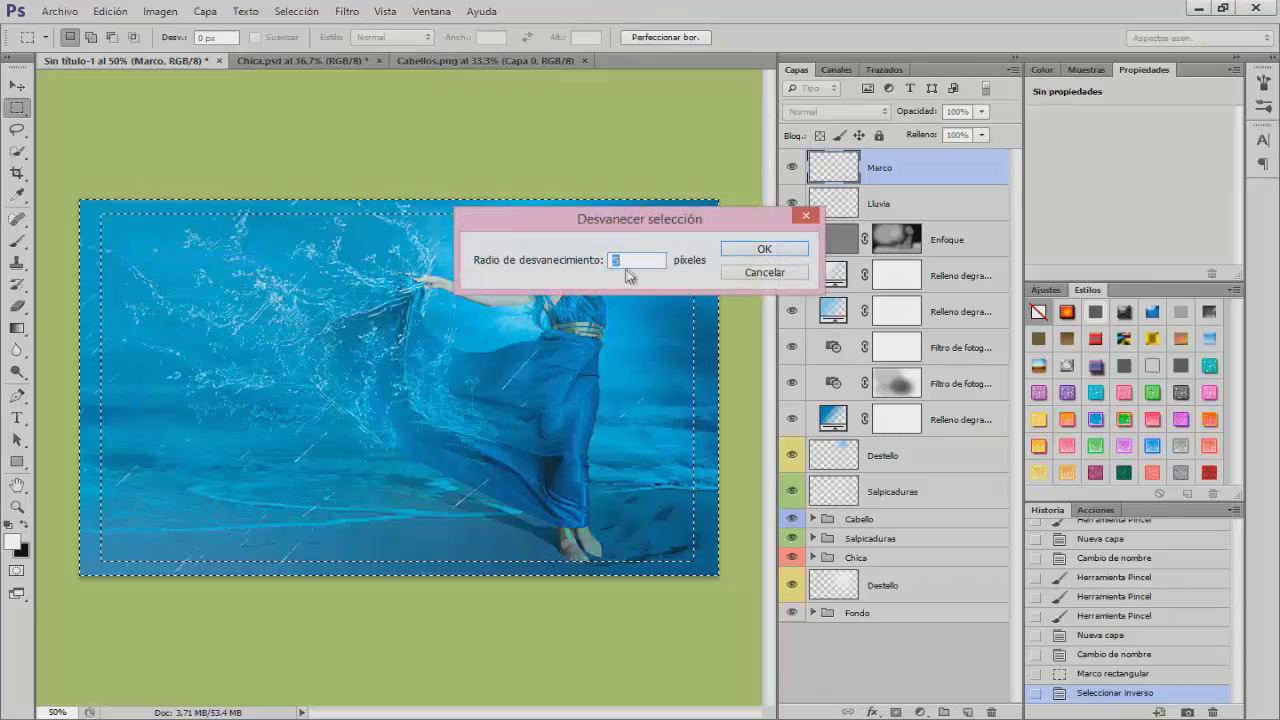
{"action": "type", "text": "0"}
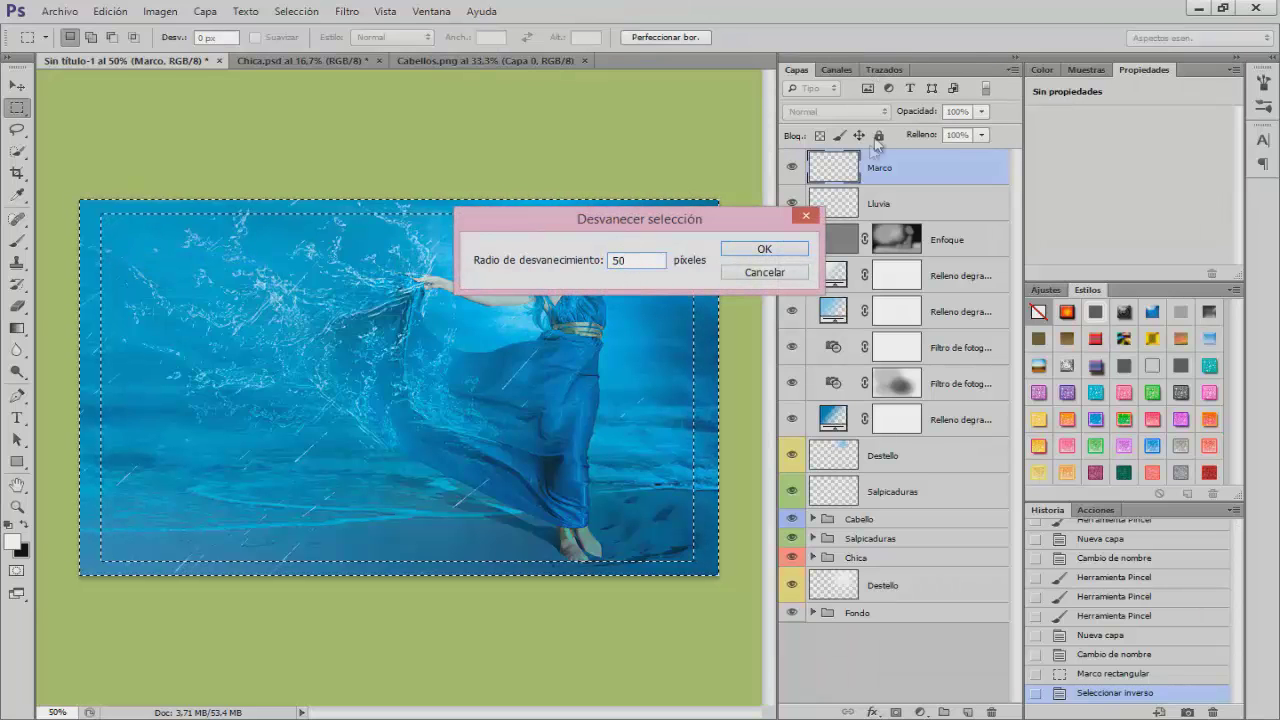
{"action": "left_click", "coordinate": [757, 252]}
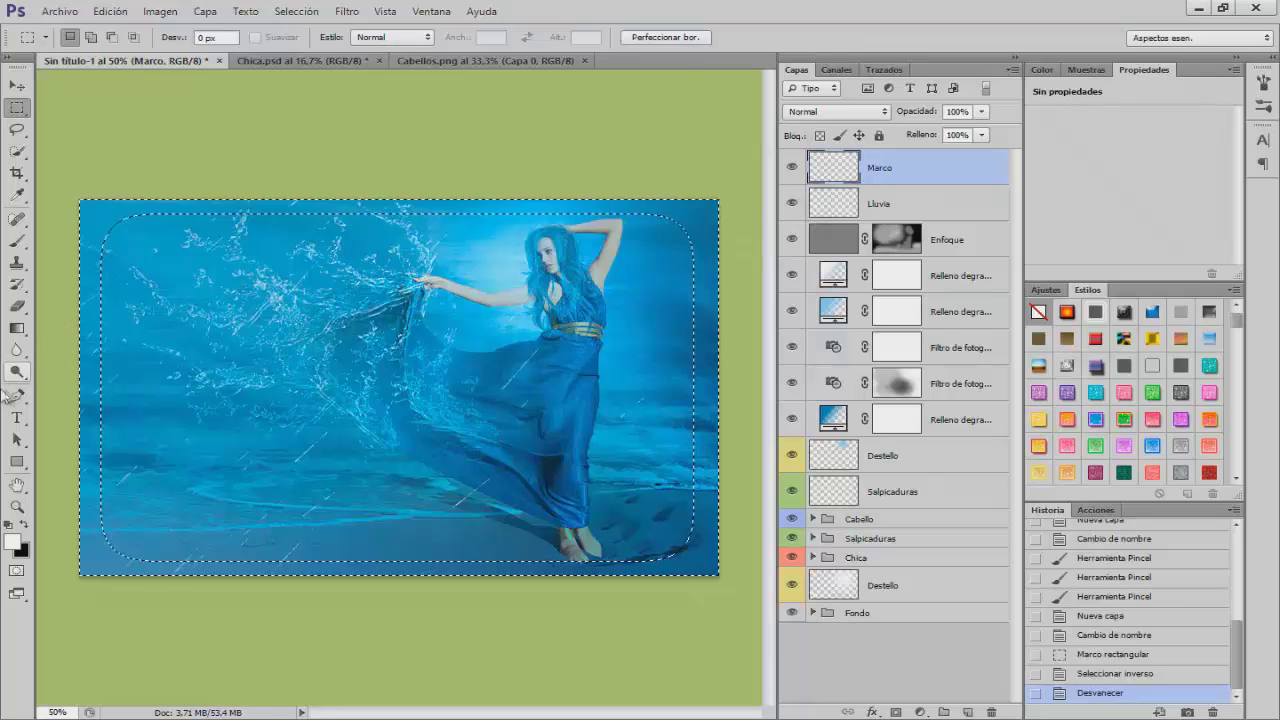
Switch to the Paint Bucket, sample the blue near the image's upper right corner and darken the foreground color to #165778.
{"action": "left_click", "coordinate": [17, 328]}
{"action": "right_click", "coordinate": [17, 328]}
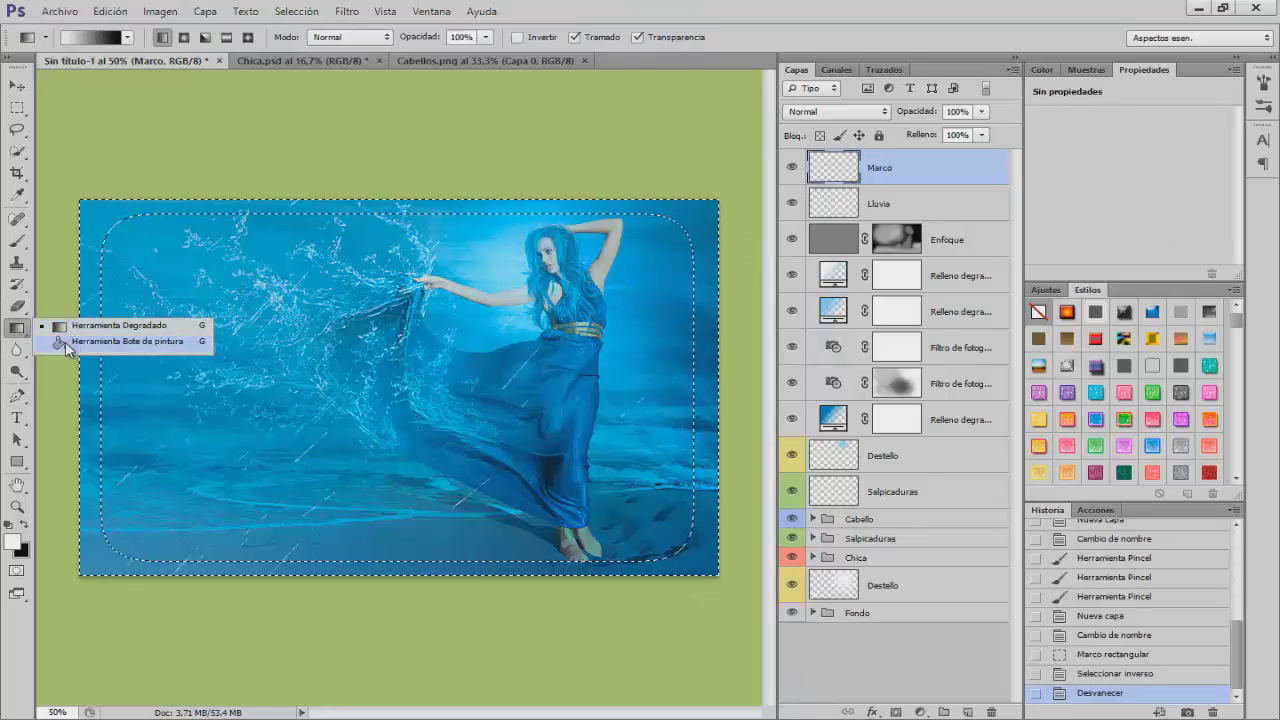
{"action": "left_click", "coordinate": [65, 342]}
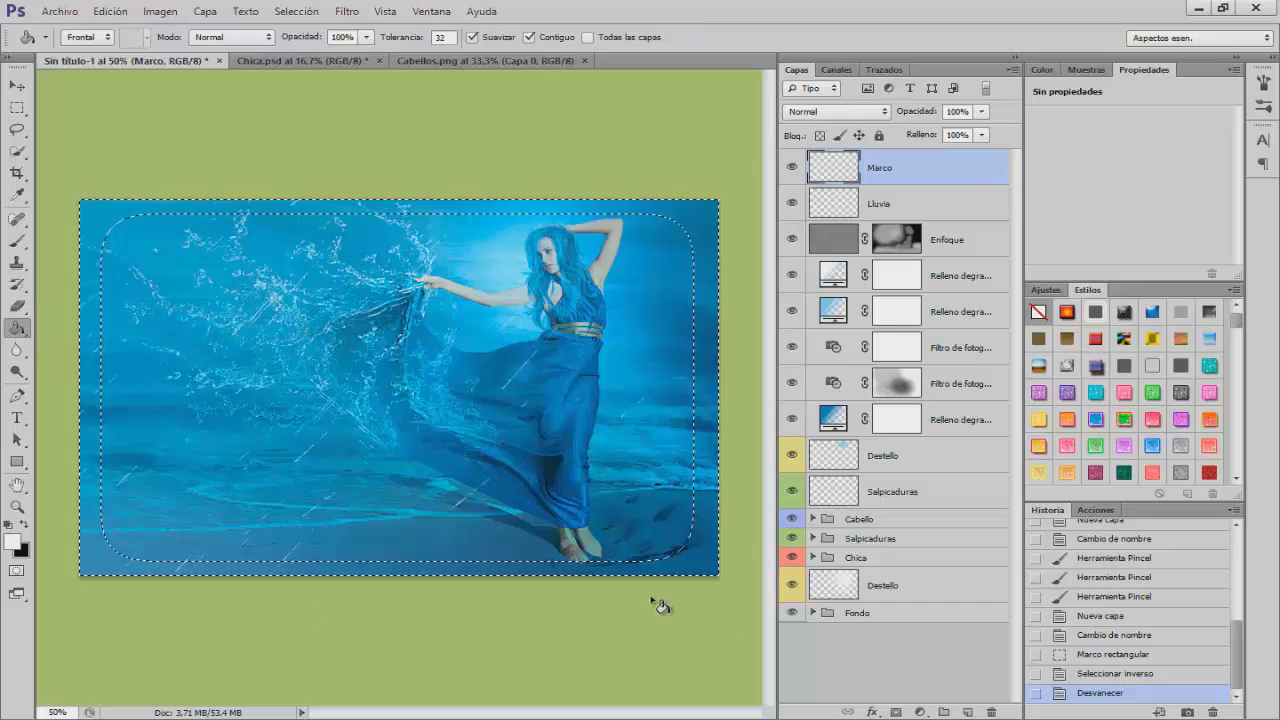
{"action": "left_click", "coordinate": [690, 235], "text": "alt"}
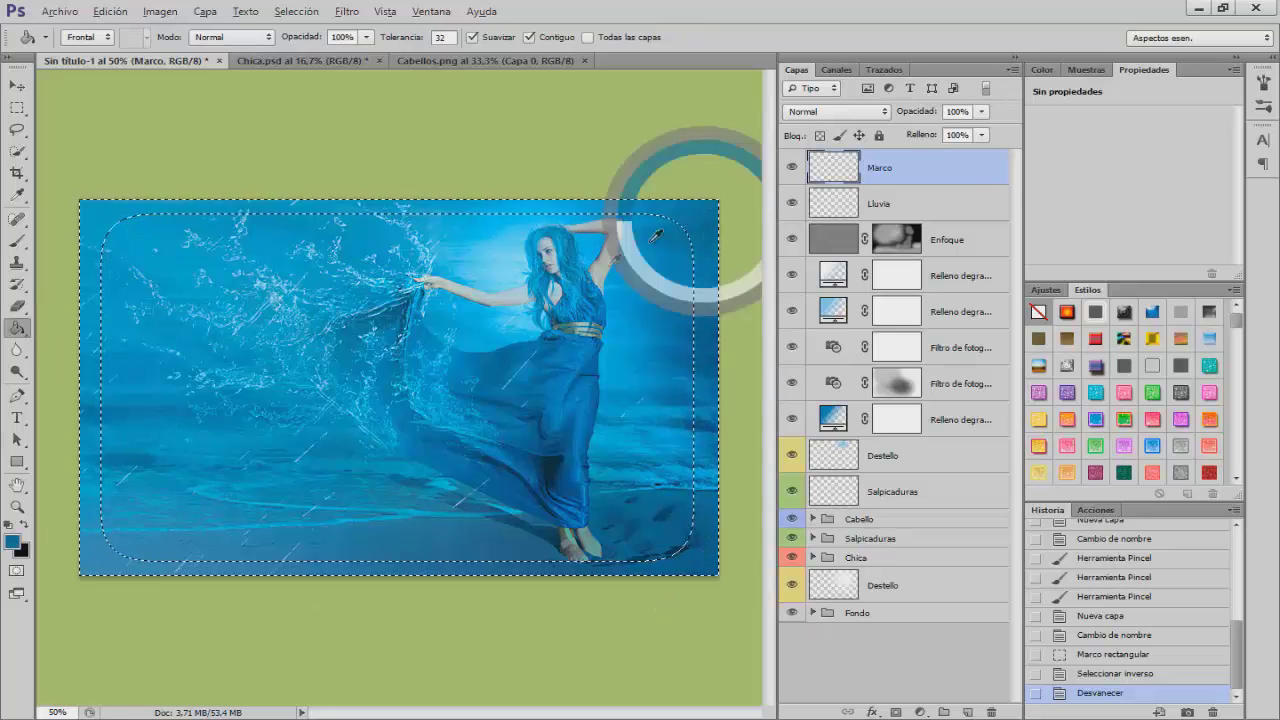
{"action": "left_click", "coordinate": [12, 541]}
{"action": "left_click", "coordinate": [825, 386]}
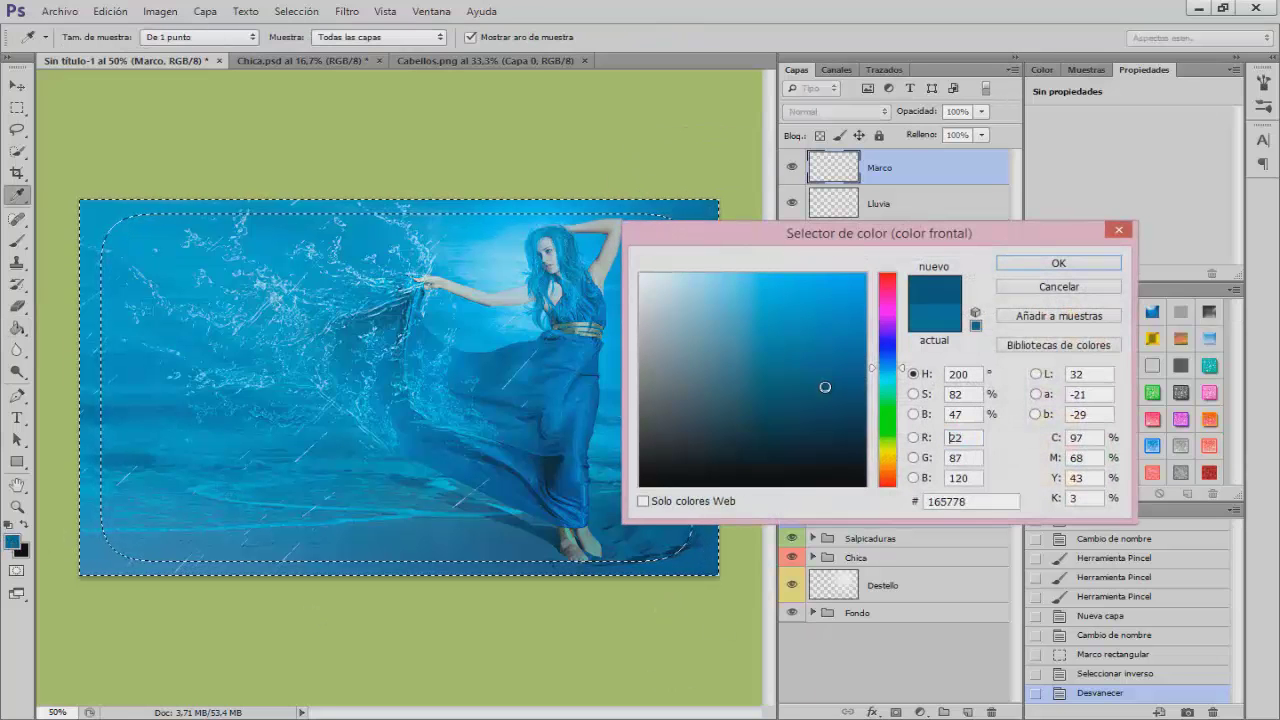
{"action": "key", "text": "Return"}
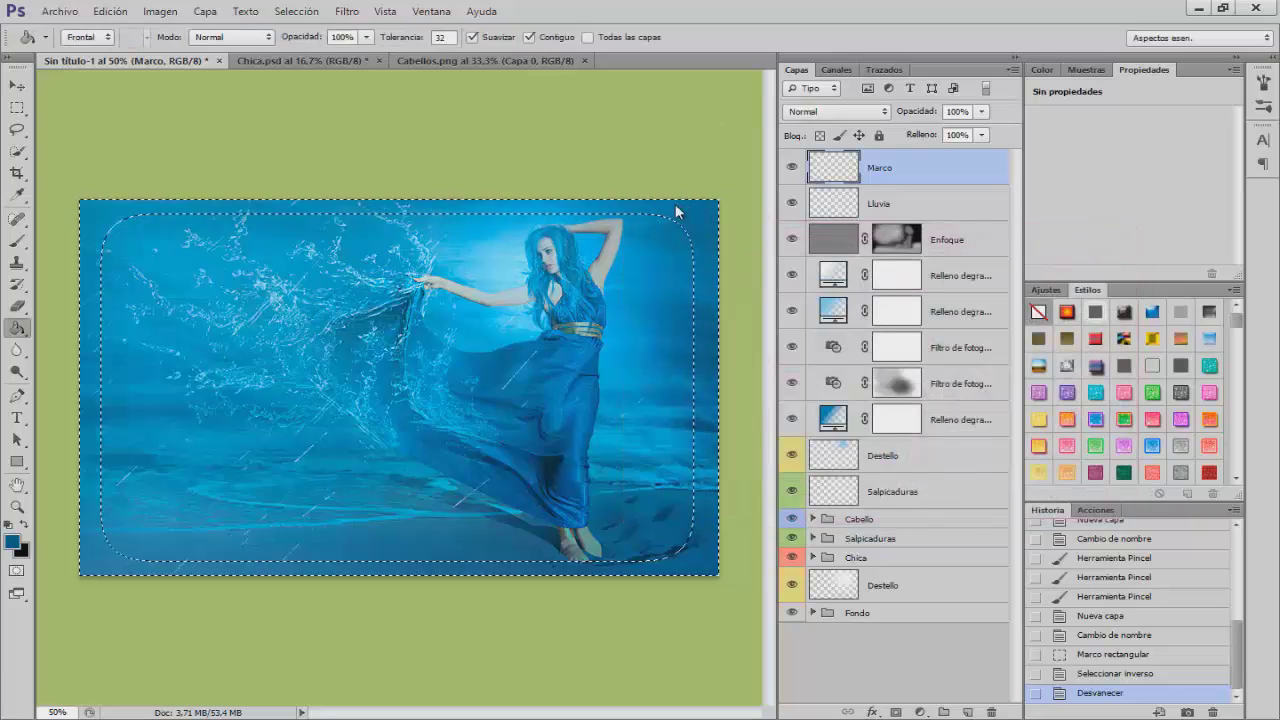
Fill the feathered border on the Marco layer with the dark blue, deselect, and compare the image with and without the layer.
{"action": "left_click", "coordinate": [684, 210]}
{"action": "key", "text": "ctrl+d"}
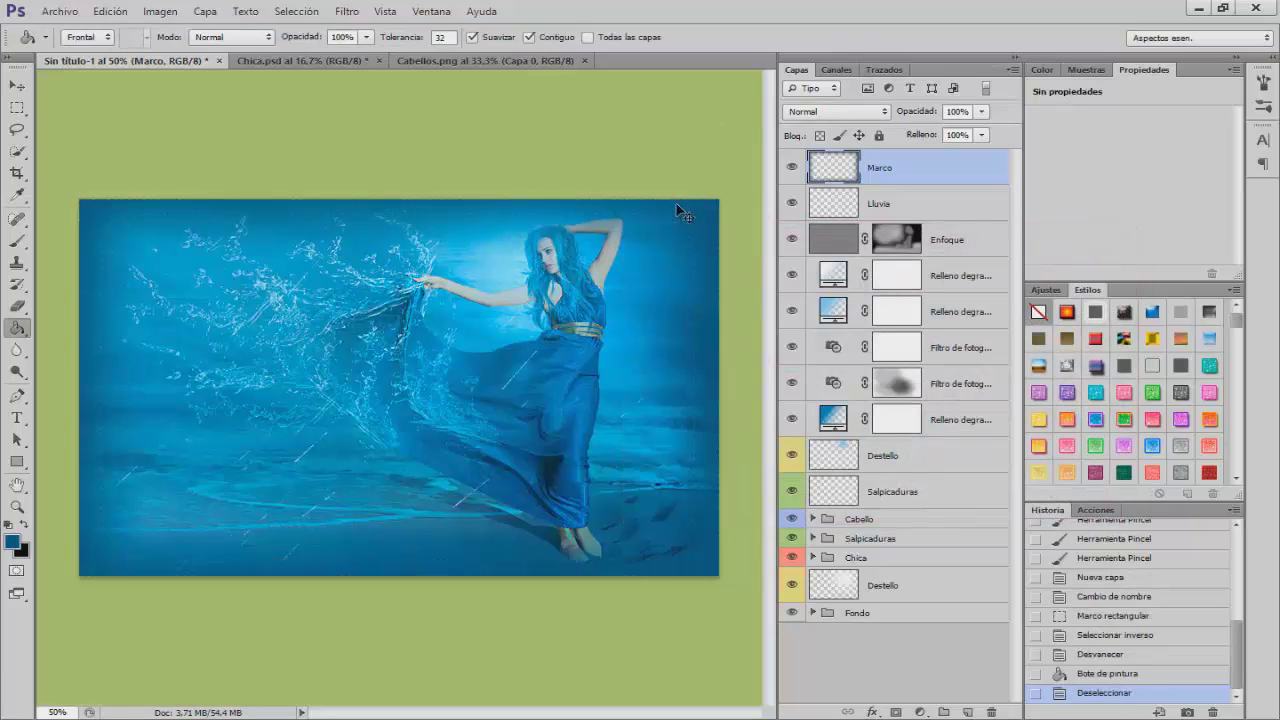
{"action": "left_click", "coordinate": [790, 170]}
{"action": "left_click", "coordinate": [790, 170]}
{"action": "left_click", "coordinate": [790, 170]}
Add a Curvas adjustment layer above Marco, pull its curve down to darken the image, and invert its mask to black.
{"action": "left_click", "coordinate": [920, 712]}
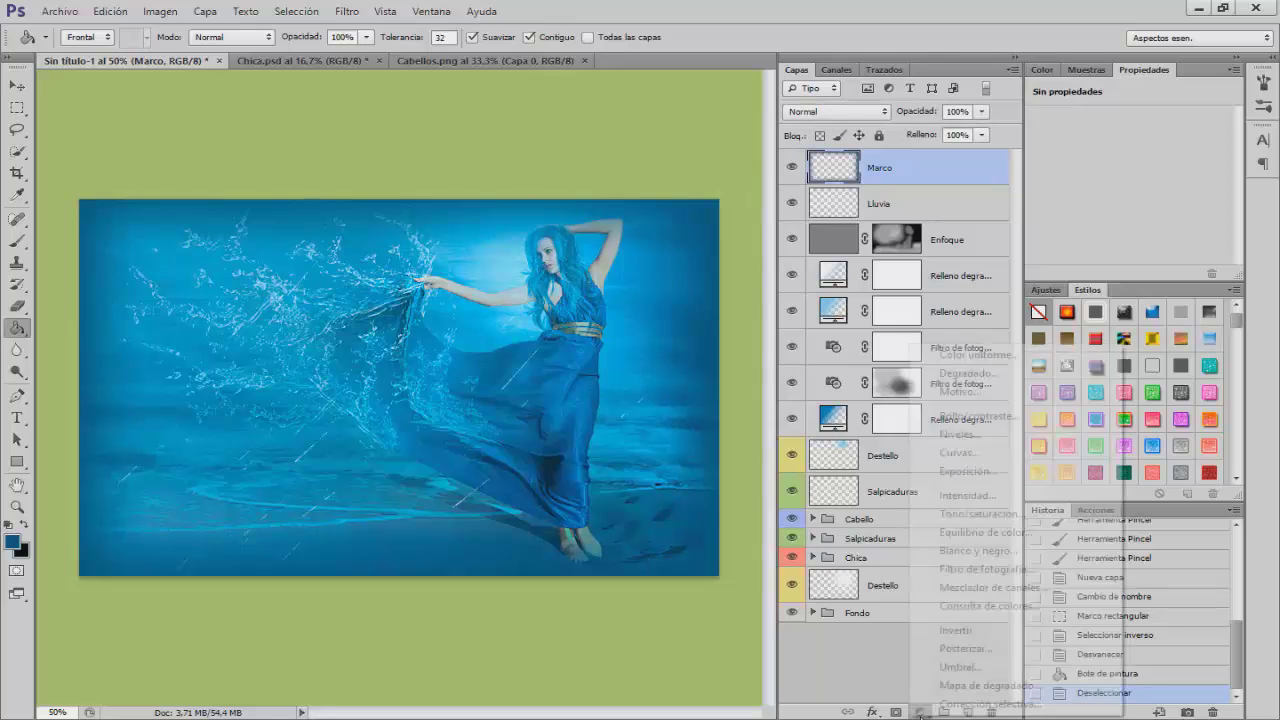
{"action": "left_click", "coordinate": [962, 458]}
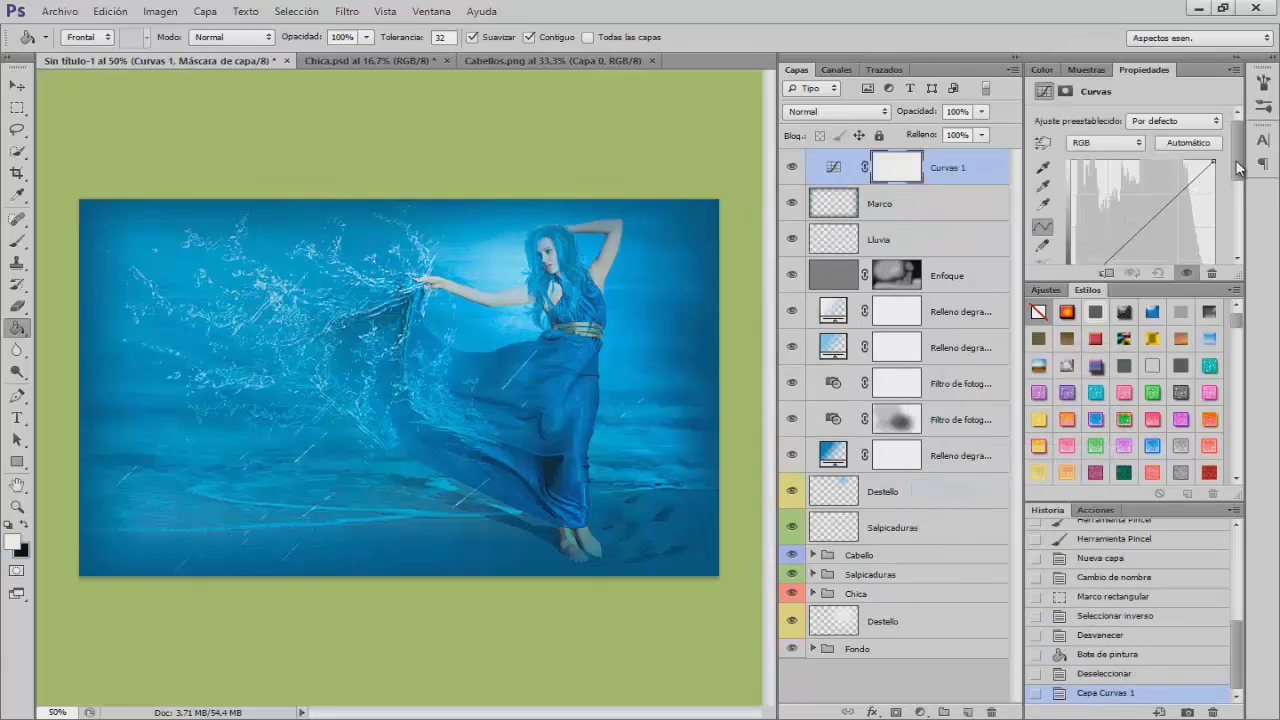
{"action": "left_click_drag", "start_coordinate": [1238, 168], "coordinate": [1234, 188]}
{"action": "left_click_drag", "start_coordinate": [1110, 206], "coordinate": [1121, 209]}
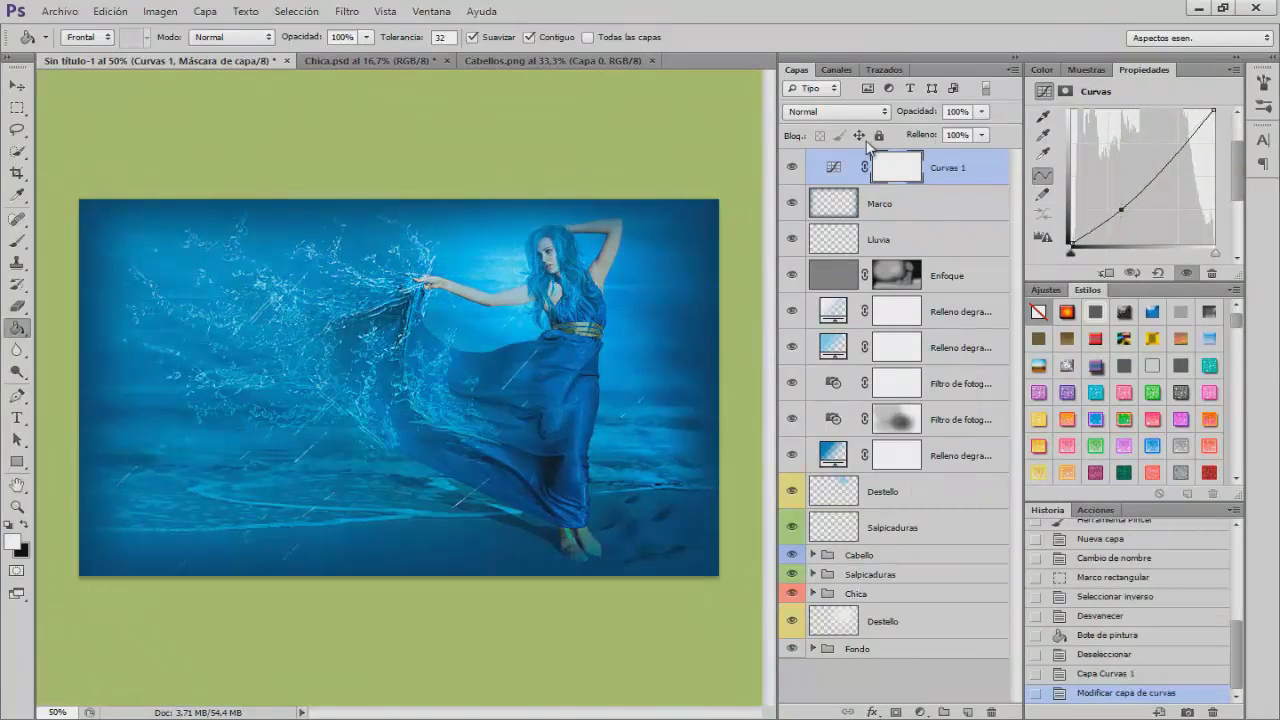
{"action": "left_click", "coordinate": [893, 170]}
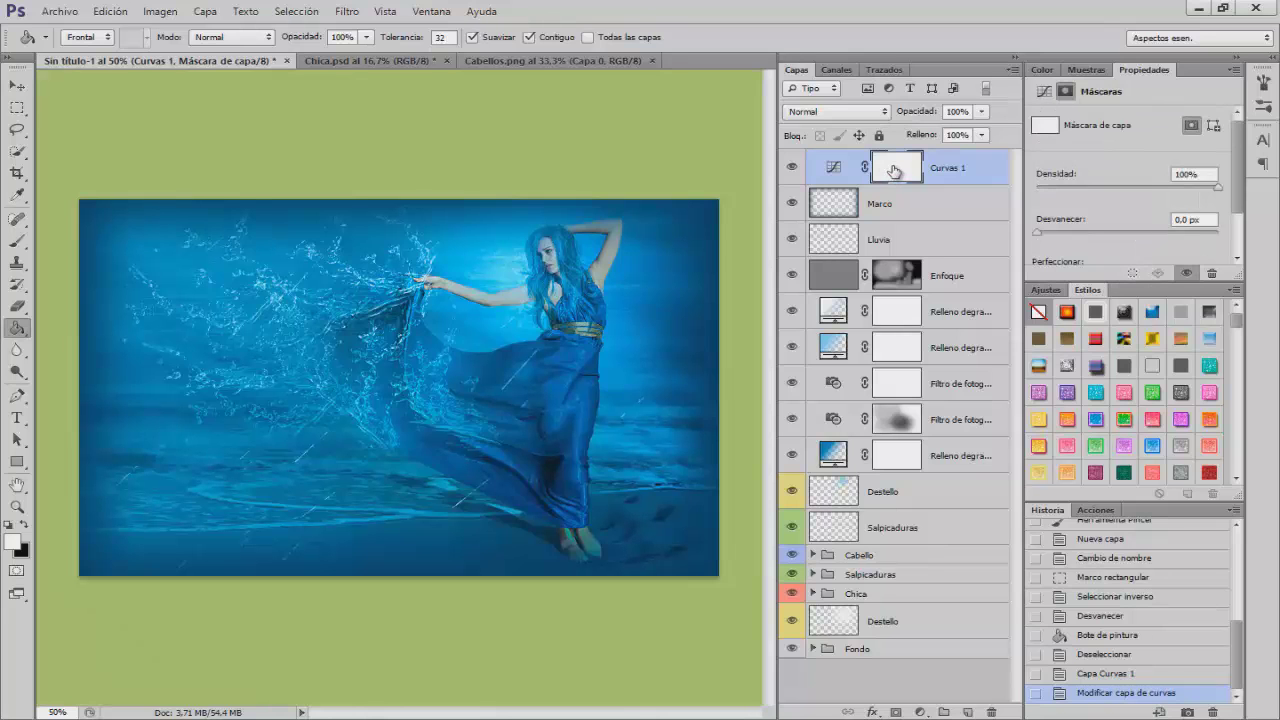
{"action": "key", "text": "ctrl+i"}
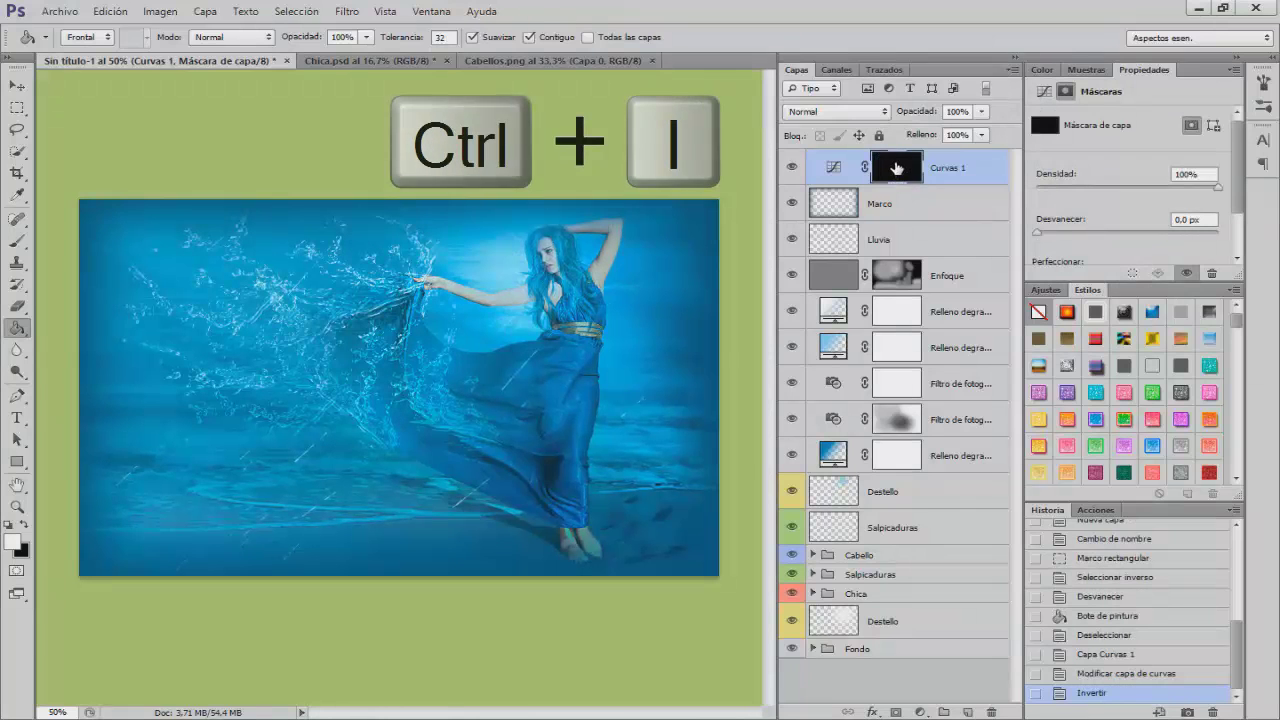
Switch to the Brush with a soft round tip and set its opacity to 55%.
{"action": "left_click", "coordinate": [17, 241]}
{"action": "right_click", "coordinate": [443, 457]}
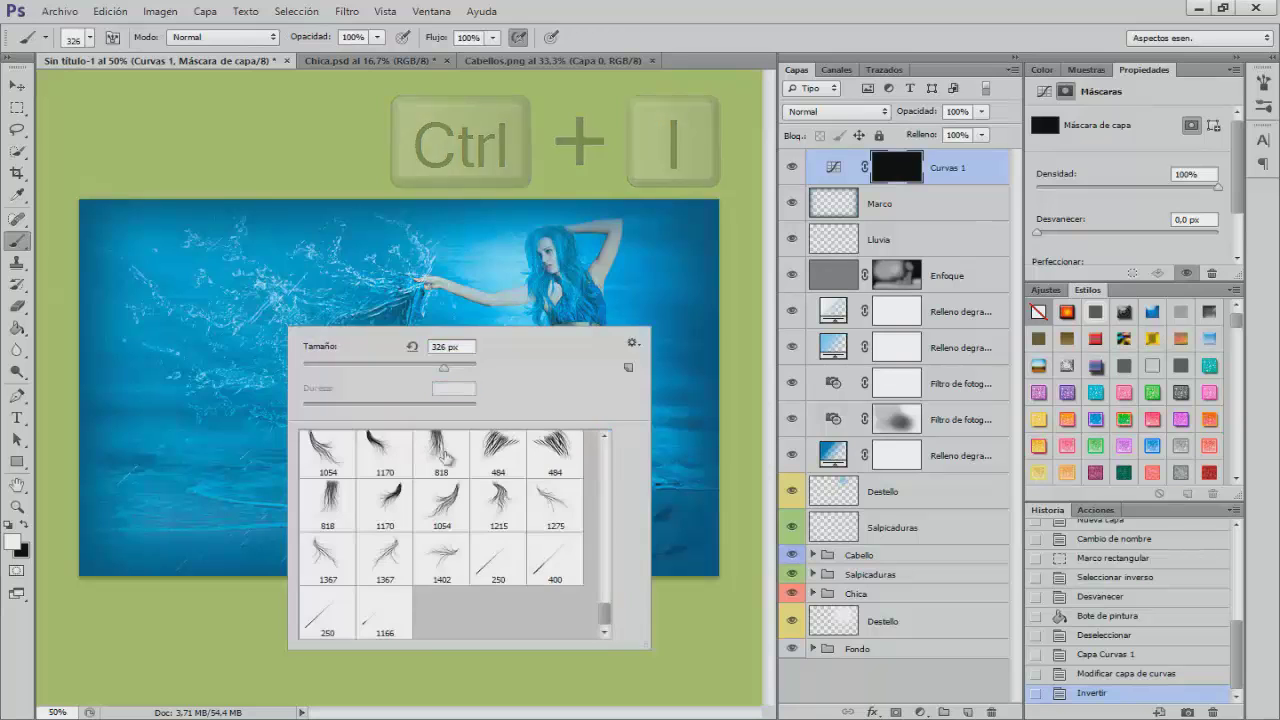
{"action": "left_click_drag", "start_coordinate": [604, 612], "coordinate": [604, 447]}
{"action": "left_click", "coordinate": [343, 458]}
{"action": "mouse_move", "coordinate": [186, 363]}
{"action": "left_mouse_down"}
{"action": "mouse_move", "coordinate": [175, 366]}
{"action": "mouse_move", "coordinate": [187, 297]}
{"action": "left_mouse_up"}
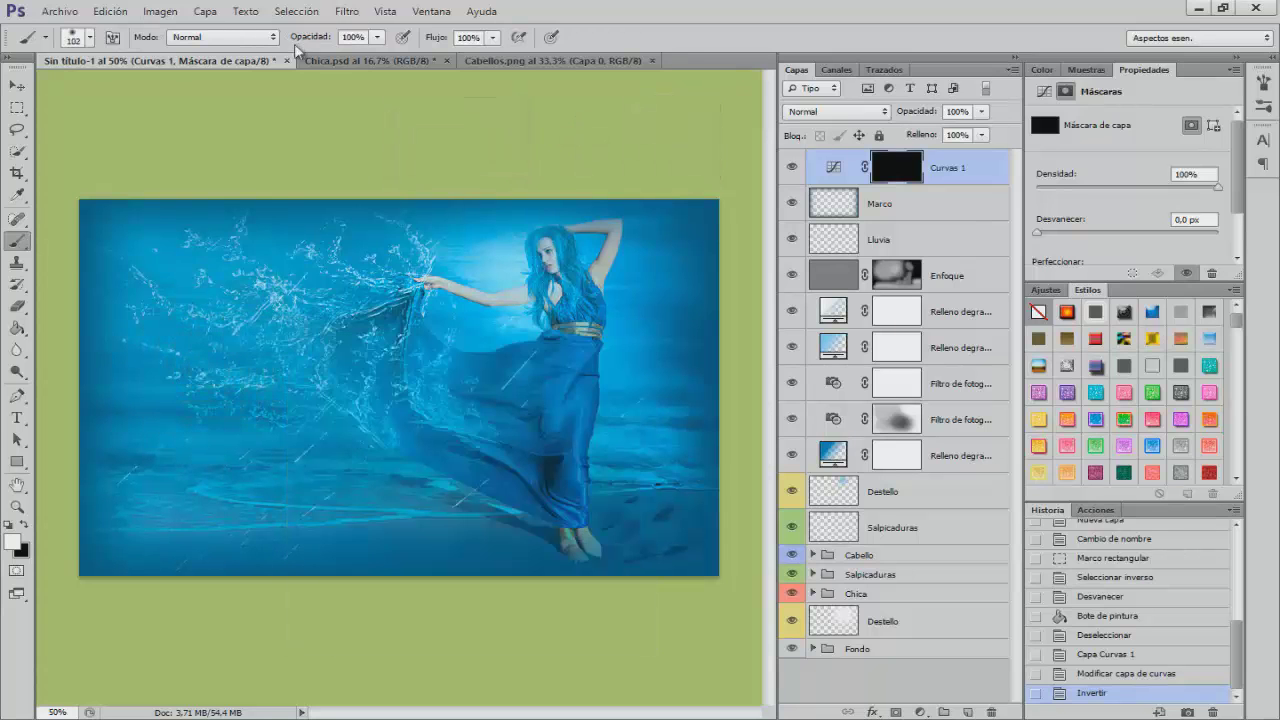
{"action": "left_click_drag", "start_coordinate": [310, 37], "coordinate": [309, 37]}
{"action": "key", "text": "ctrl+plus"}
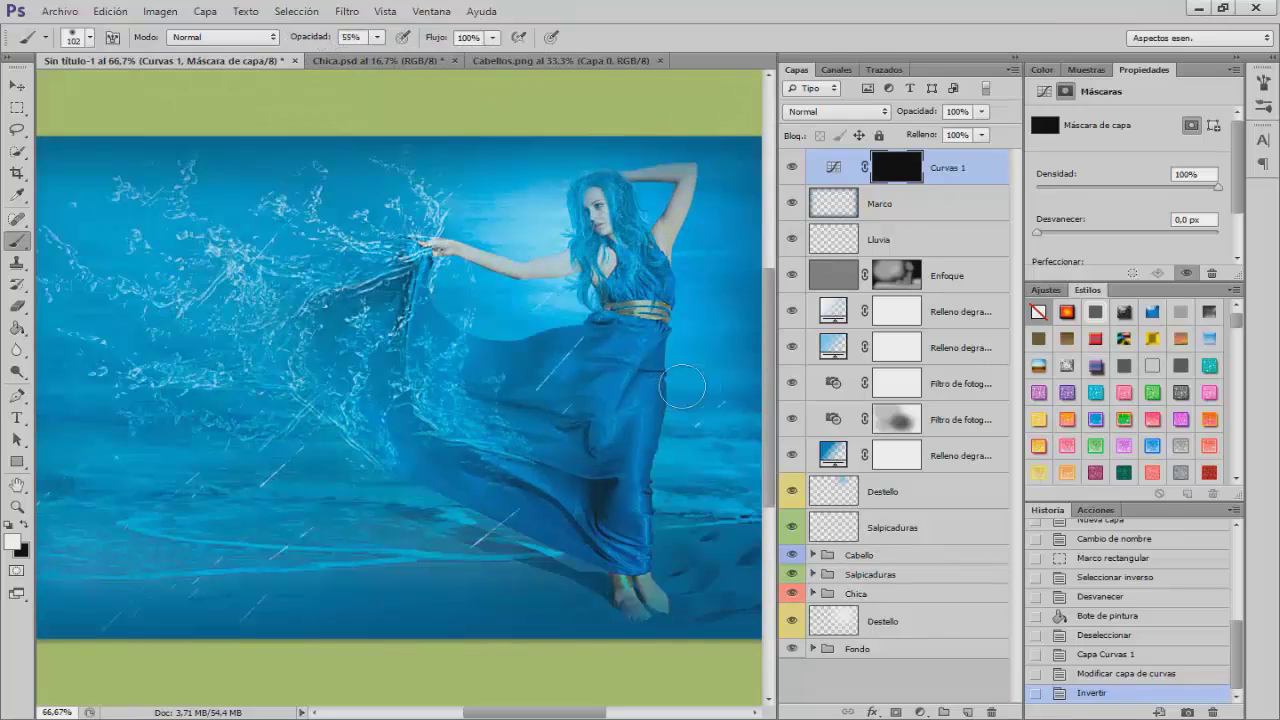
Paint white on the Curvas 1 mask with a small soft brush to darken the dress folds, waist, hair and outstretched arm.
{"action": "left_click_drag", "start_coordinate": [602, 374], "coordinate": [584, 373]}
{"action": "mouse_move", "coordinate": [618, 413]}
{"action": "left_mouse_down"}
{"action": "mouse_move", "coordinate": [600, 502]}
{"action": "mouse_move", "coordinate": [536, 468]}
{"action": "mouse_move", "coordinate": [592, 490]}
{"action": "mouse_move", "coordinate": [595, 515]}
{"action": "mouse_move", "coordinate": [553, 478]}
{"action": "left_mouse_up"}
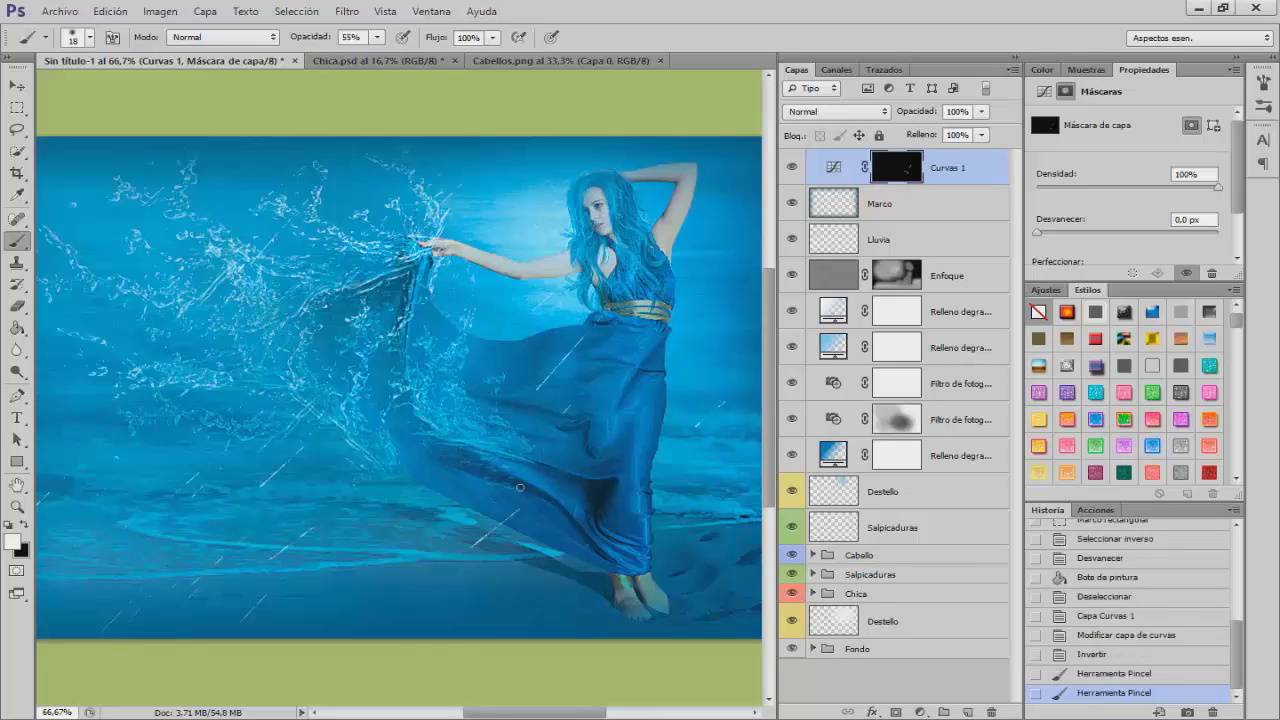
{"action": "left_click", "coordinate": [615, 553]}
{"action": "left_click_drag", "start_coordinate": [615, 538], "coordinate": [690, 521]}
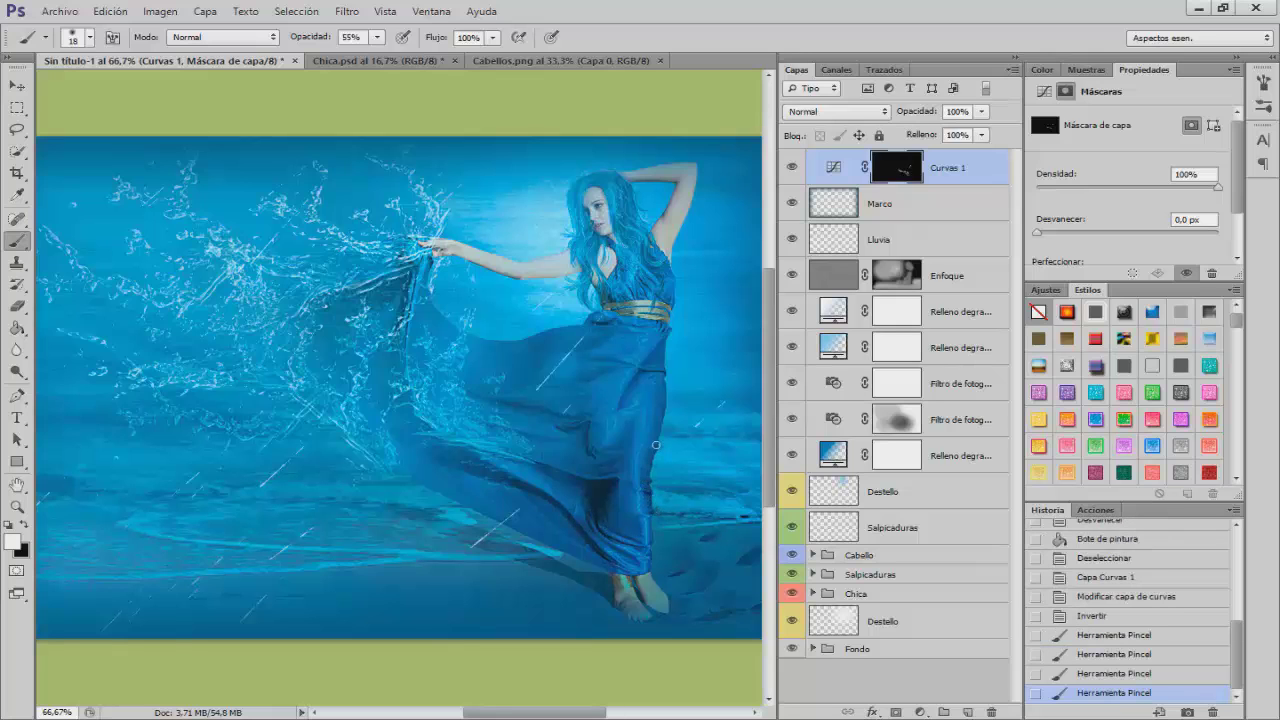
{"action": "left_click_drag", "start_coordinate": [661, 403], "coordinate": [668, 278]}
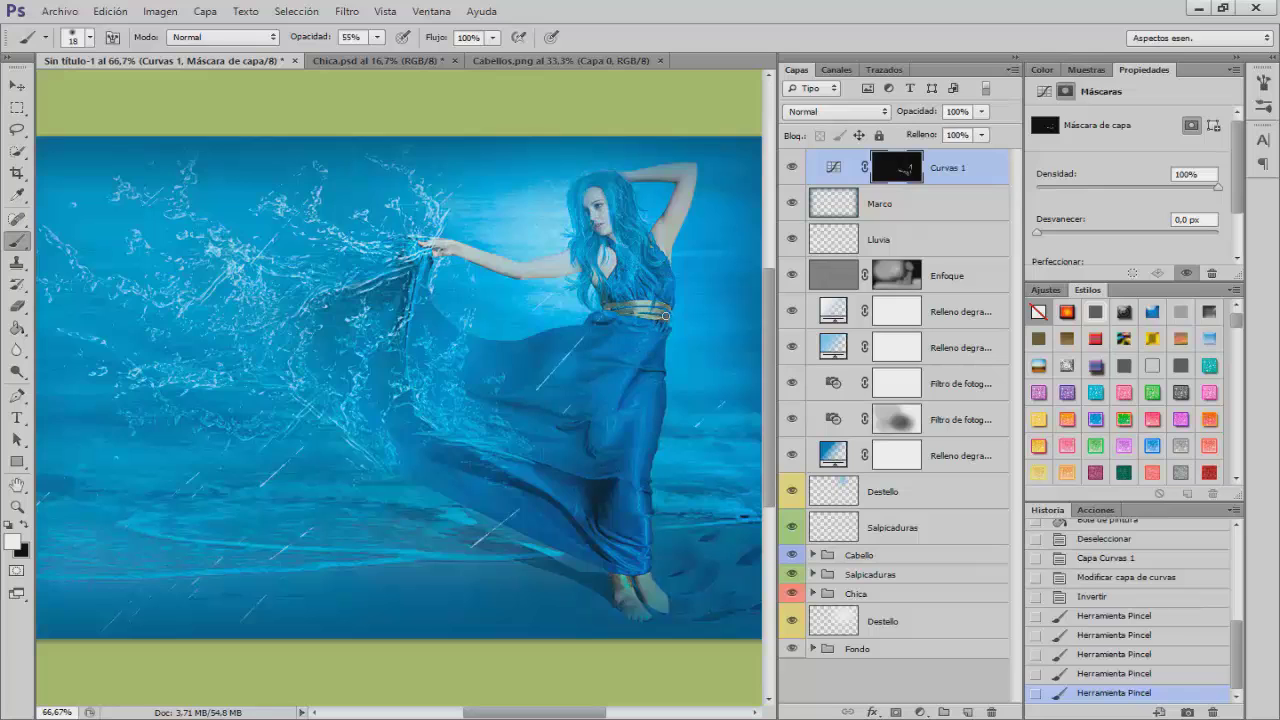
{"action": "left_click", "coordinate": [636, 222]}
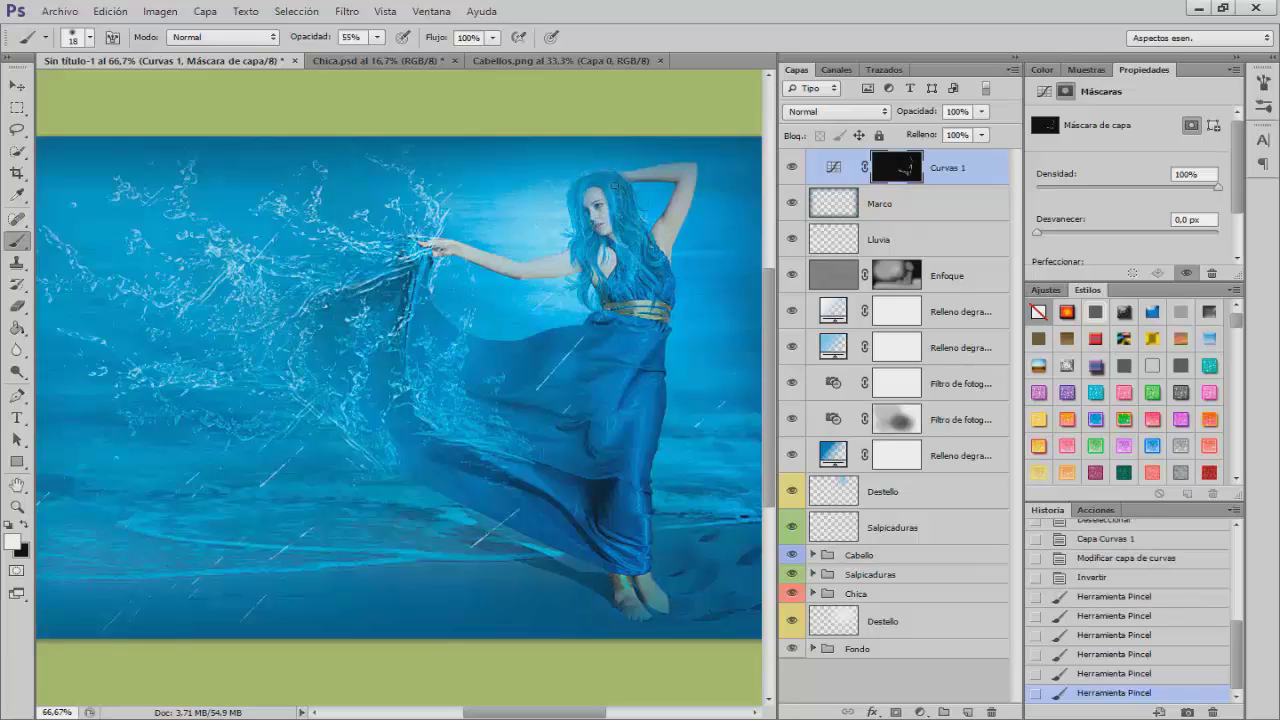
{"action": "left_click", "coordinate": [600, 201]}
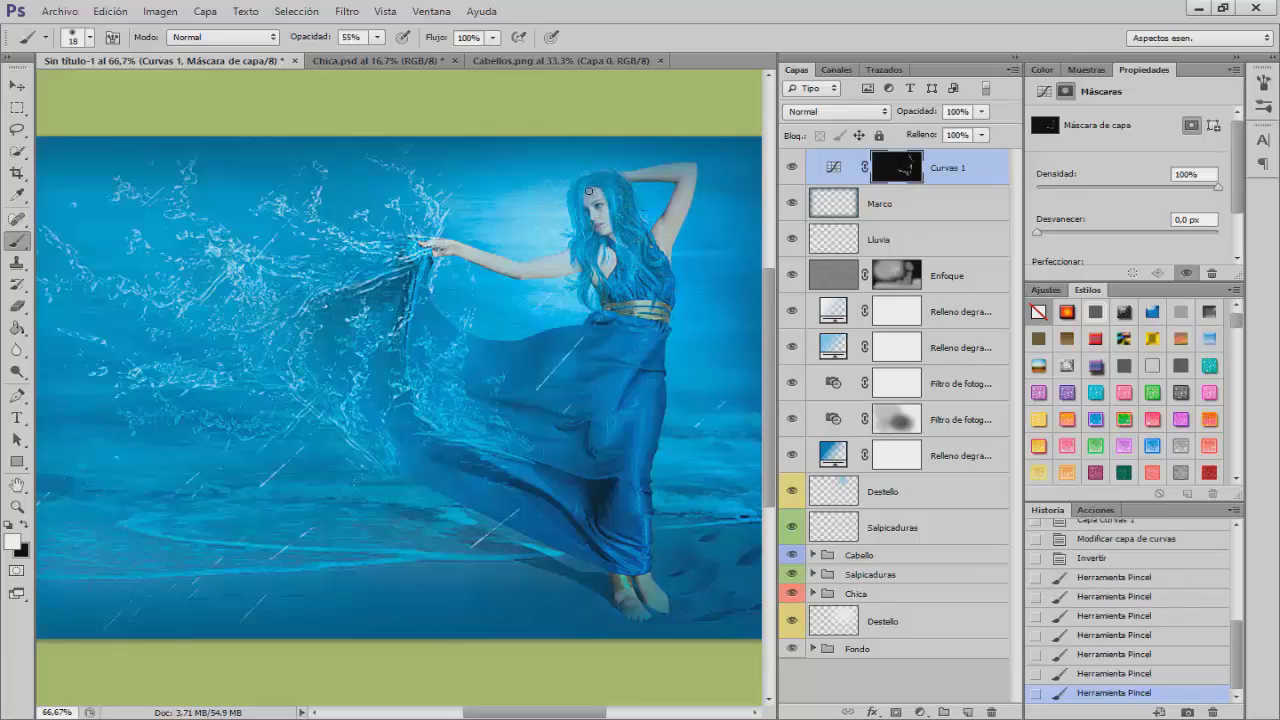
{"action": "left_click", "coordinate": [549, 280]}
Choose the 21 px speckled brush tip and paint darker strands into the woman's hair on the Curvas 1 mask.
{"action": "right_click", "coordinate": [395, 375]}
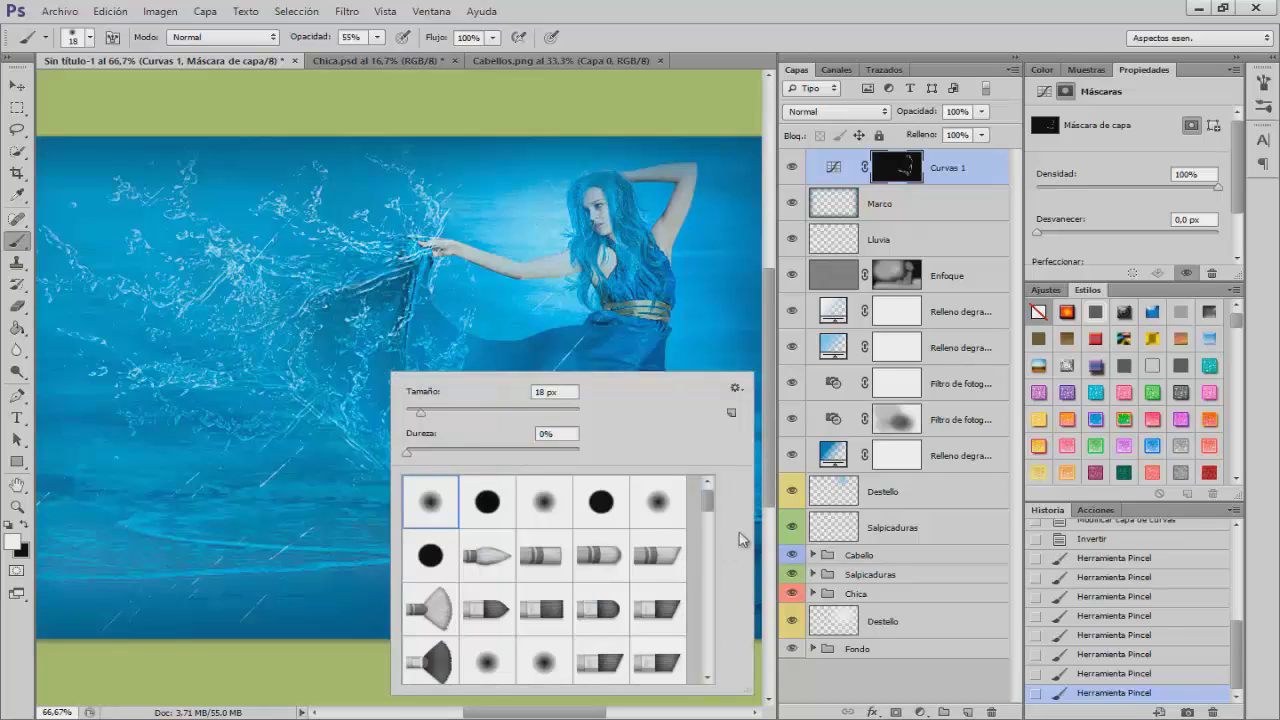
{"action": "left_click_drag", "start_coordinate": [709, 508], "coordinate": [705, 590]}
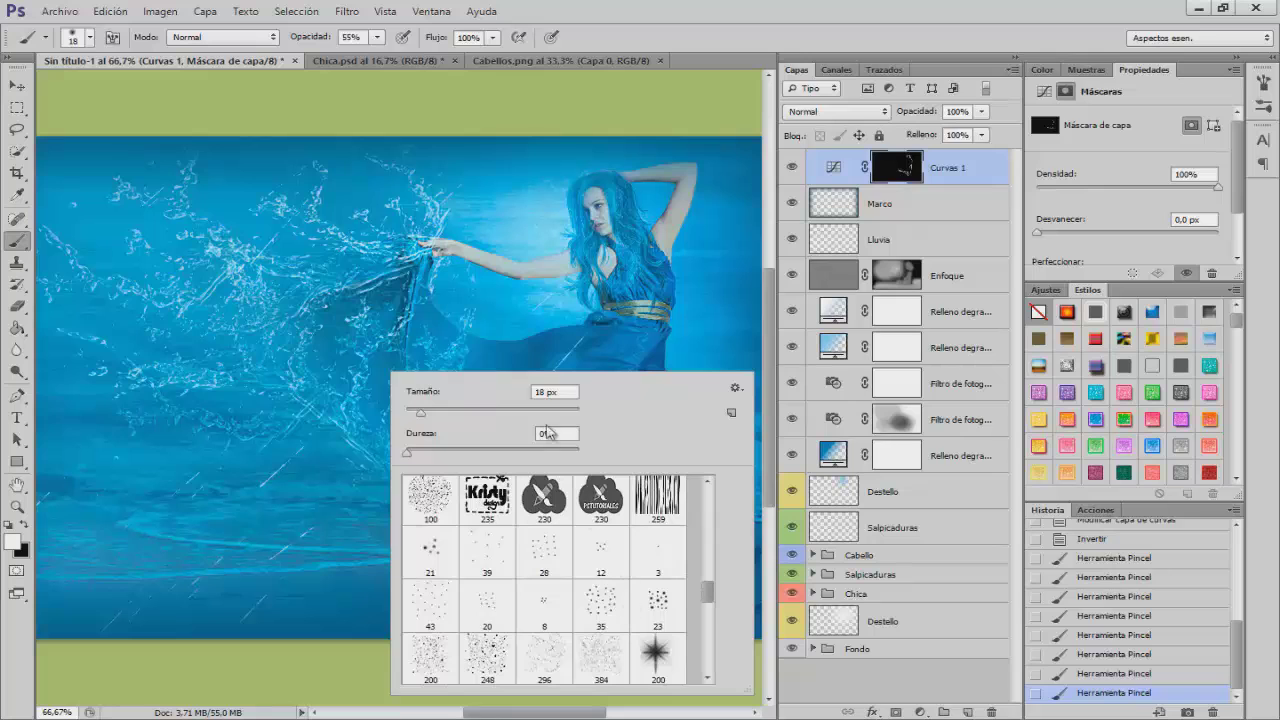
{"action": "left_click", "coordinate": [431, 550]}
{"action": "left_click", "coordinate": [616, 188]}
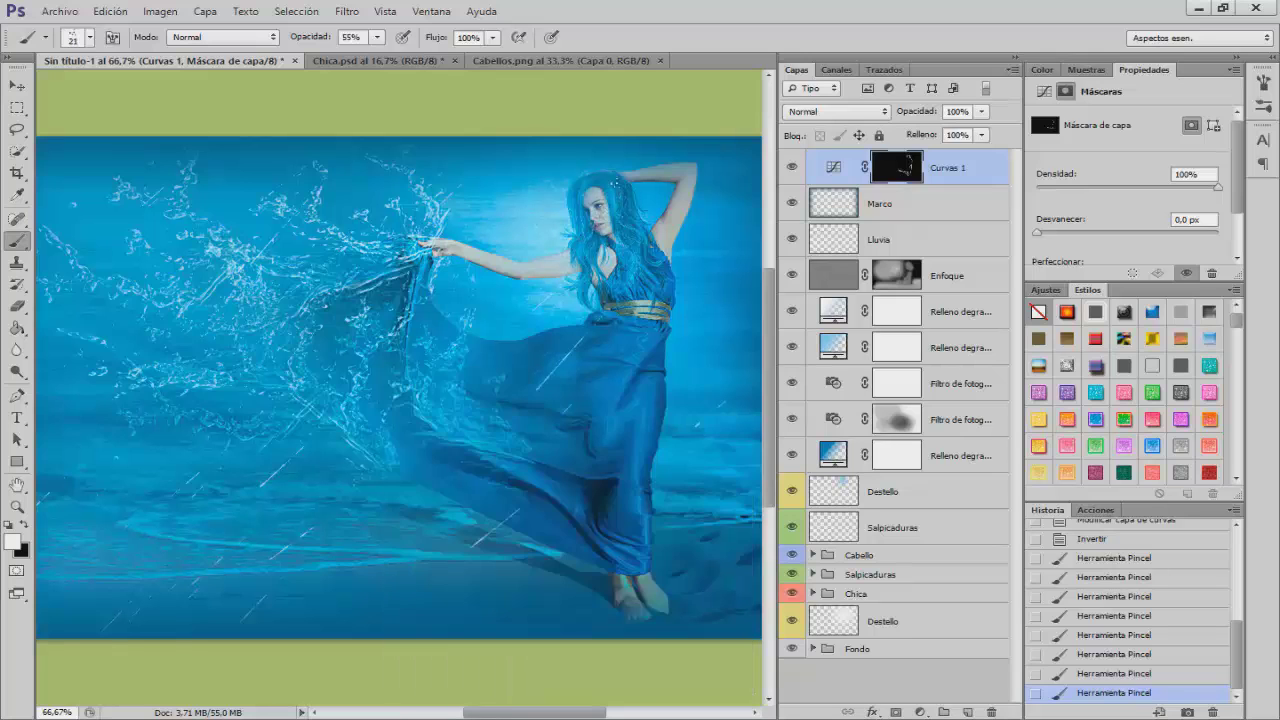
{"action": "left_click", "coordinate": [616, 188]}
{"action": "left_click", "coordinate": [592, 196]}
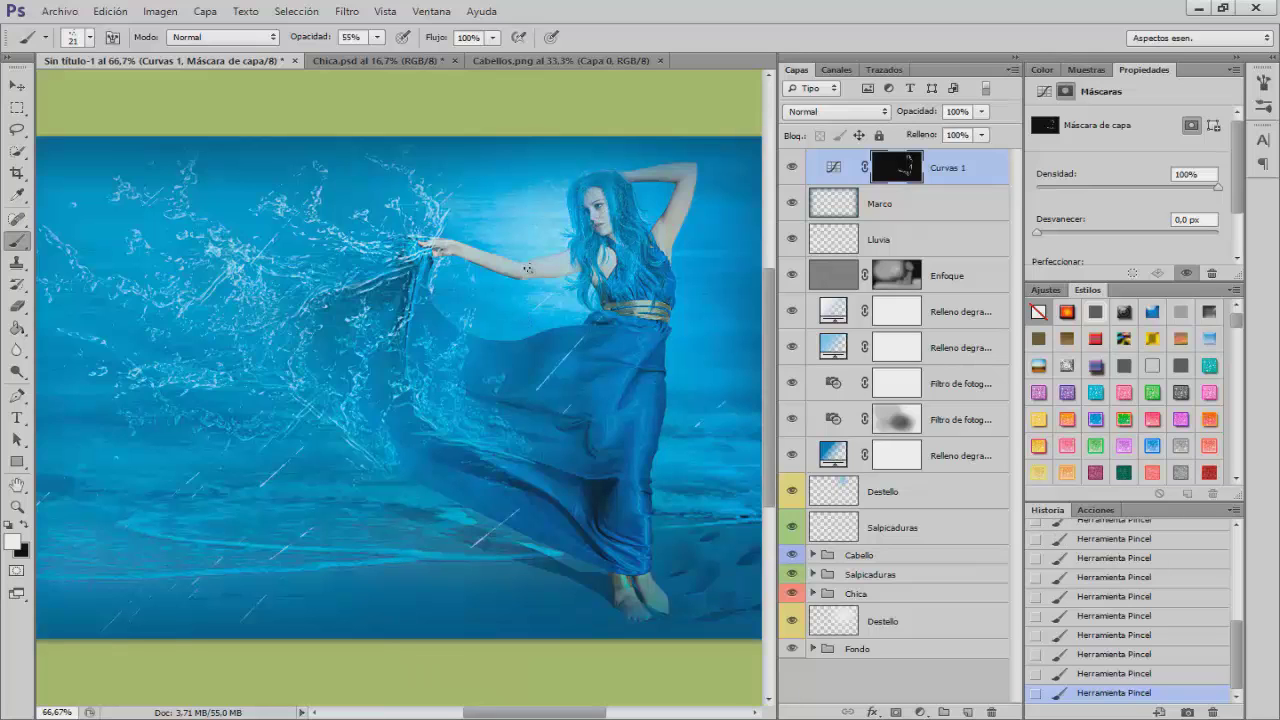
Return to a soft round 18 px brush, darken the raised drape and the sand by the feet, and compare with and without Curvas 1.
{"action": "right_click", "coordinate": [490, 284]}
{"action": "scroll", "coordinate": [650, 450], "scroll_direction": "up", "scroll_amount": 5}
{"action": "left_click", "coordinate": [535, 410]}
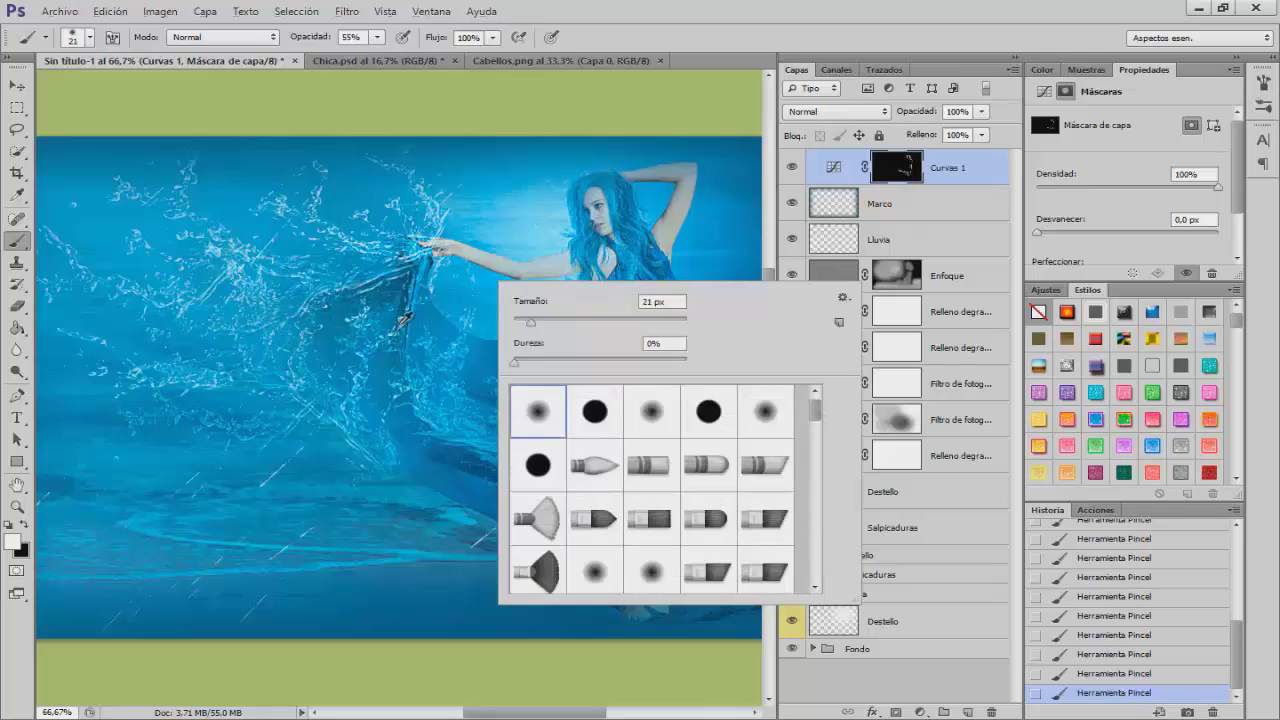
{"action": "left_click", "coordinate": [450, 290]}
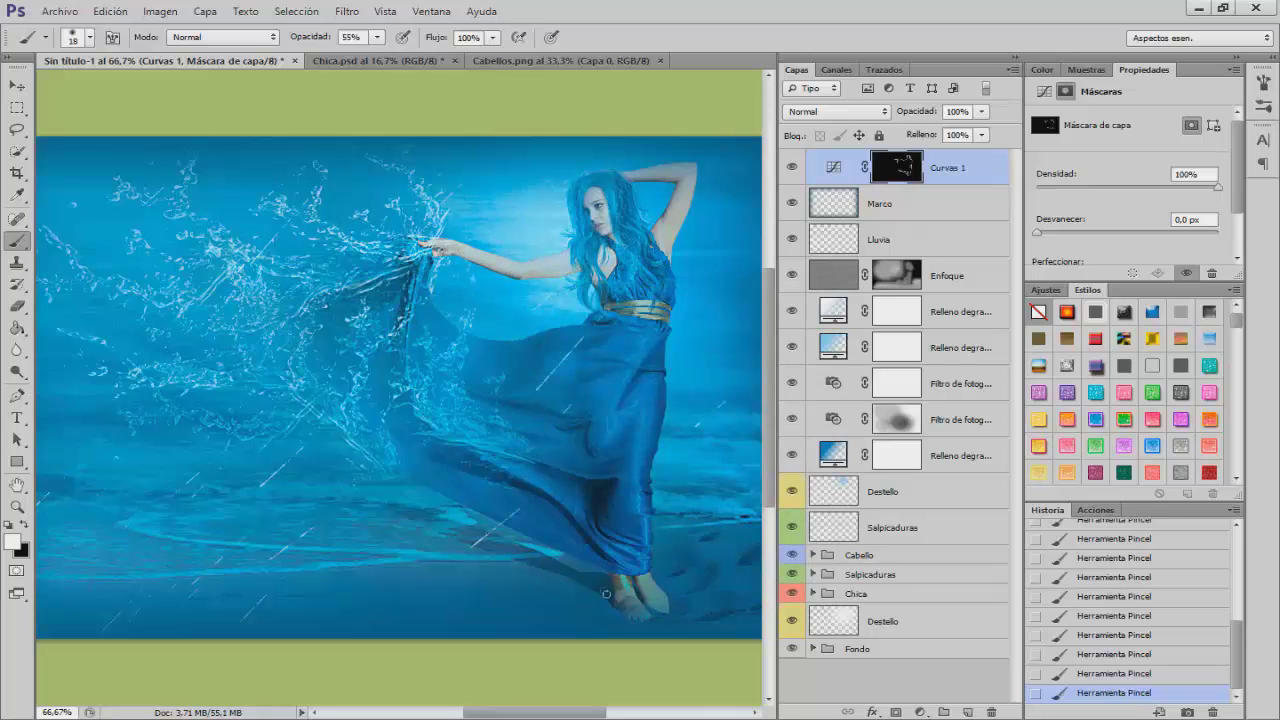
{"action": "scroll", "coordinate": [672, 607], "scroll_direction": "right", "scroll_amount": 3}
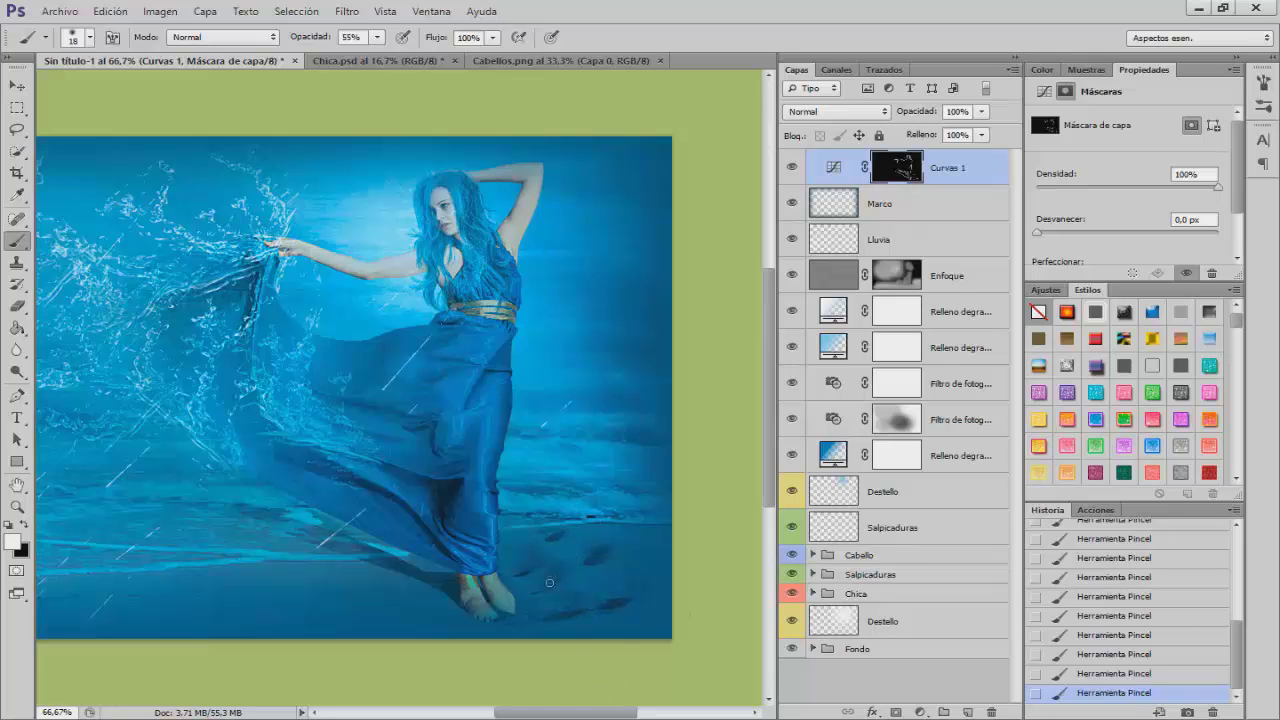
{"action": "key", "text": "ctrl+minus"}
{"action": "left_click", "coordinate": [792, 168]}
{"action": "left_click", "coordinate": [792, 168]}
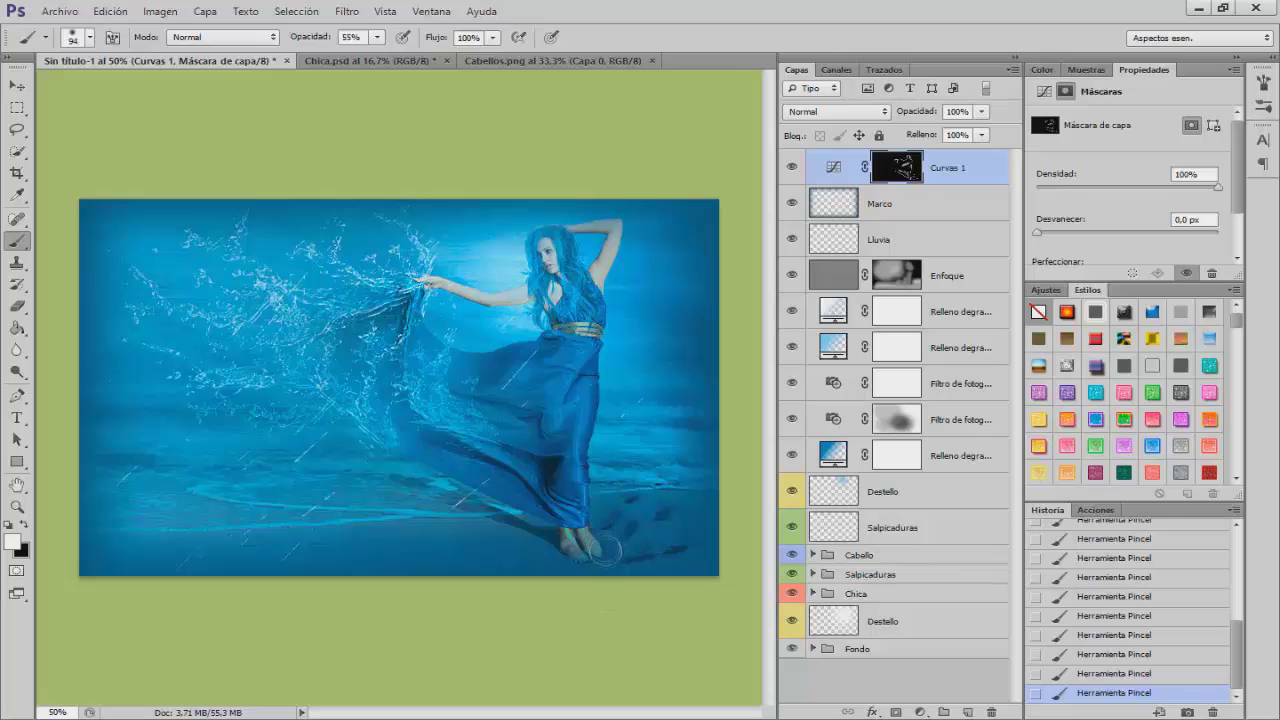
{"action": "left_click", "coordinate": [792, 168]}
{"action": "left_click", "coordinate": [792, 168]}
Refine the darkening around the raised arm with a 6 px brush and deepen the scene's outer areas with a 270 px brush.
{"action": "mouse_move", "coordinate": [594, 268]}
{"action": "left_mouse_down"}
{"action": "mouse_move", "coordinate": [600, 226]}
{"action": "mouse_move", "coordinate": [590, 250]}
{"action": "left_mouse_up"}
{"action": "key", "text": "ctrl+plus"}
{"action": "key", "text": "ctrl+plus"}
{"action": "mouse_move", "coordinate": [699, 131]}
{"action": "left_mouse_down"}
{"action": "mouse_move", "coordinate": [456, 159]}
{"action": "mouse_move", "coordinate": [433, 305]}
{"action": "mouse_move", "coordinate": [427, 268]}
{"action": "left_mouse_up"}
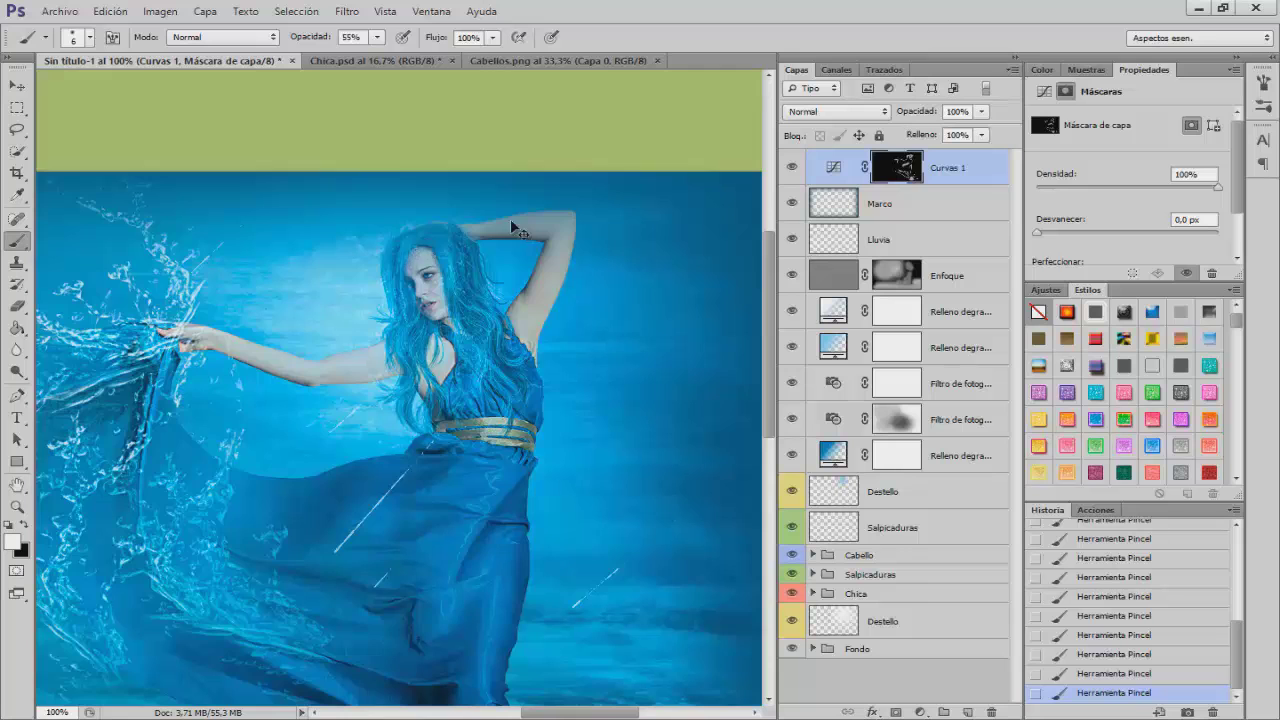
{"action": "key", "text": "ctrl+minus"}
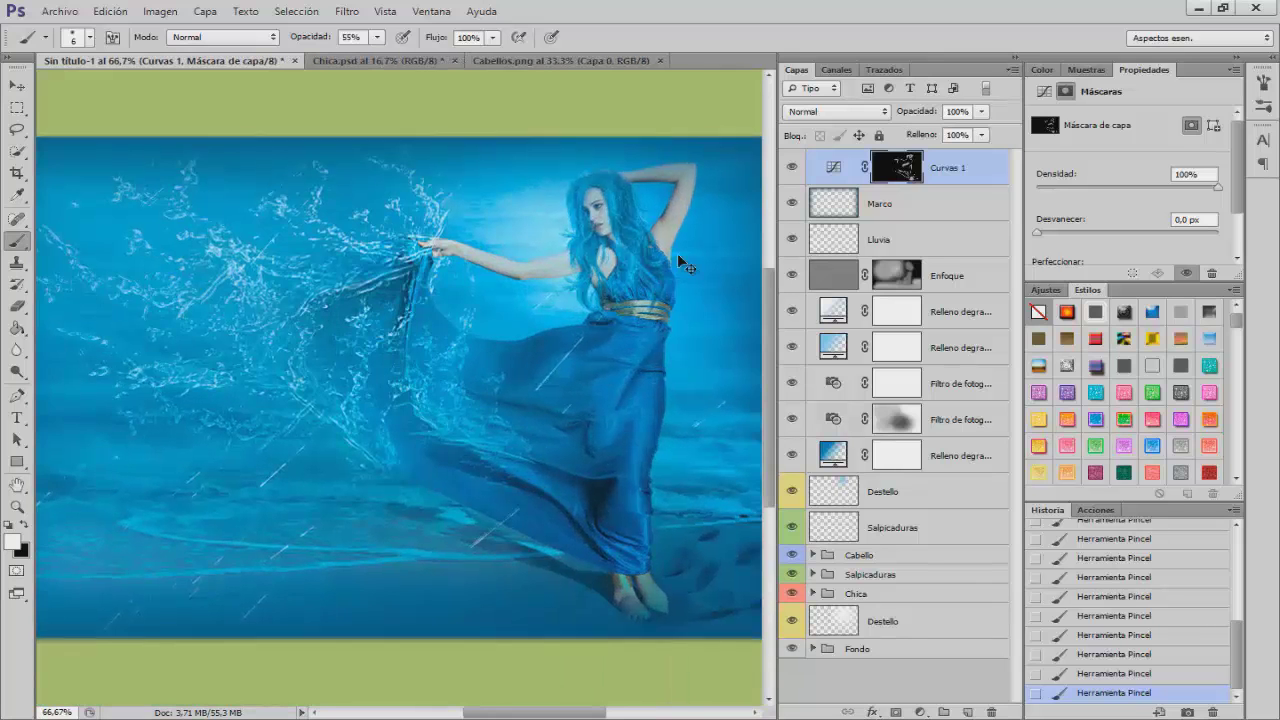
{"action": "key", "text": "ctrl+minus"}
{"action": "left_click_drag", "start_coordinate": [455, 338], "coordinate": [530, 338]}
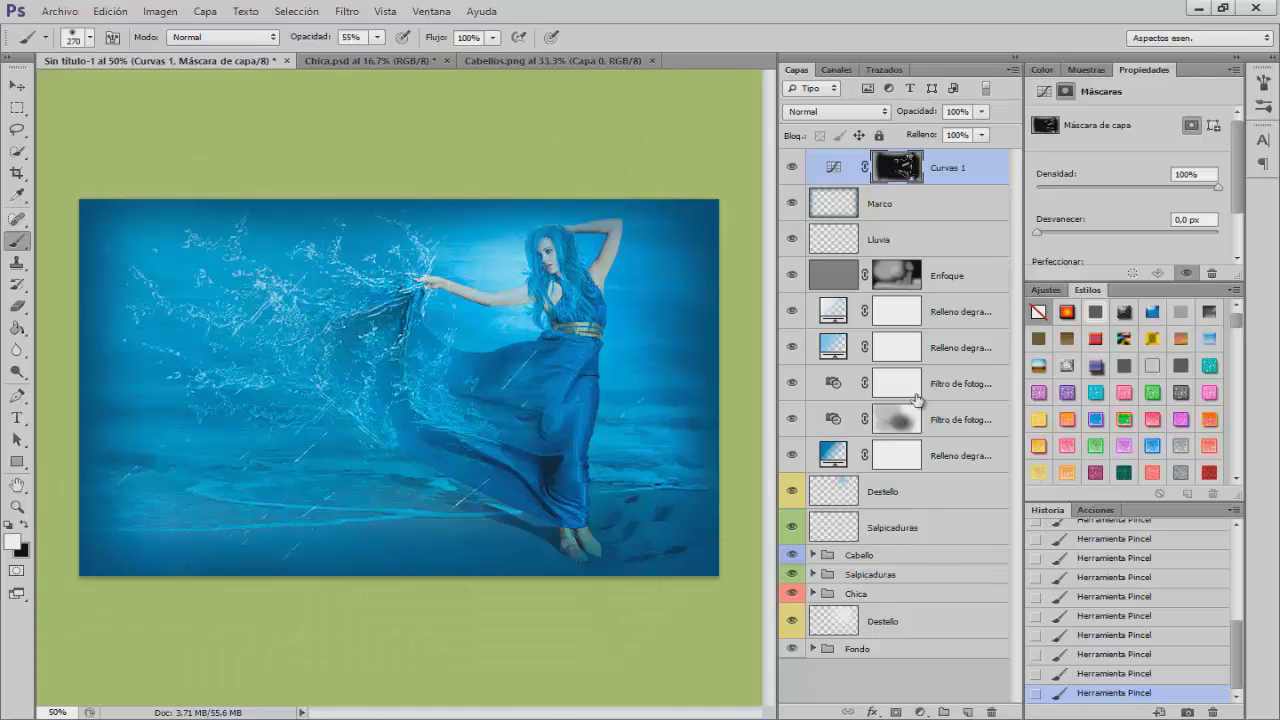
Add a second Curvas adjustment layer above Curvas 1, raise its curve to lighten the image, and invert its mask to black.
{"action": "left_click", "coordinate": [919, 712]}
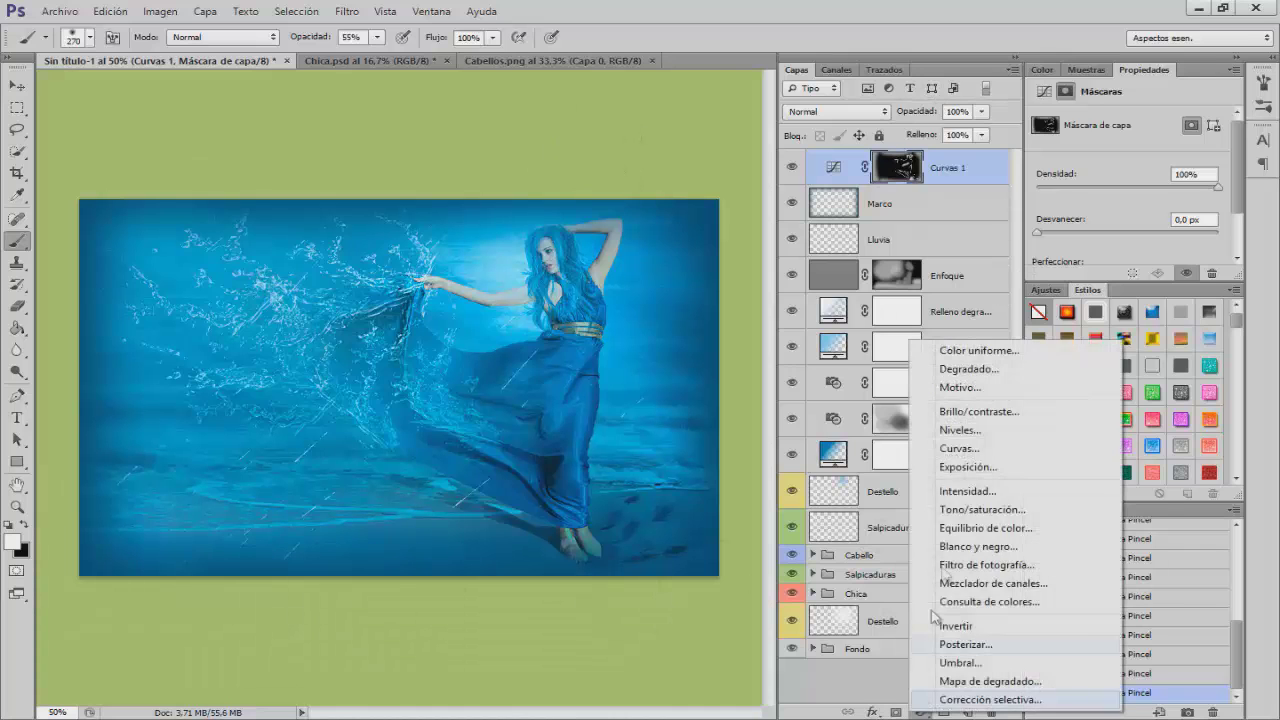
{"action": "left_click", "coordinate": [962, 408]}
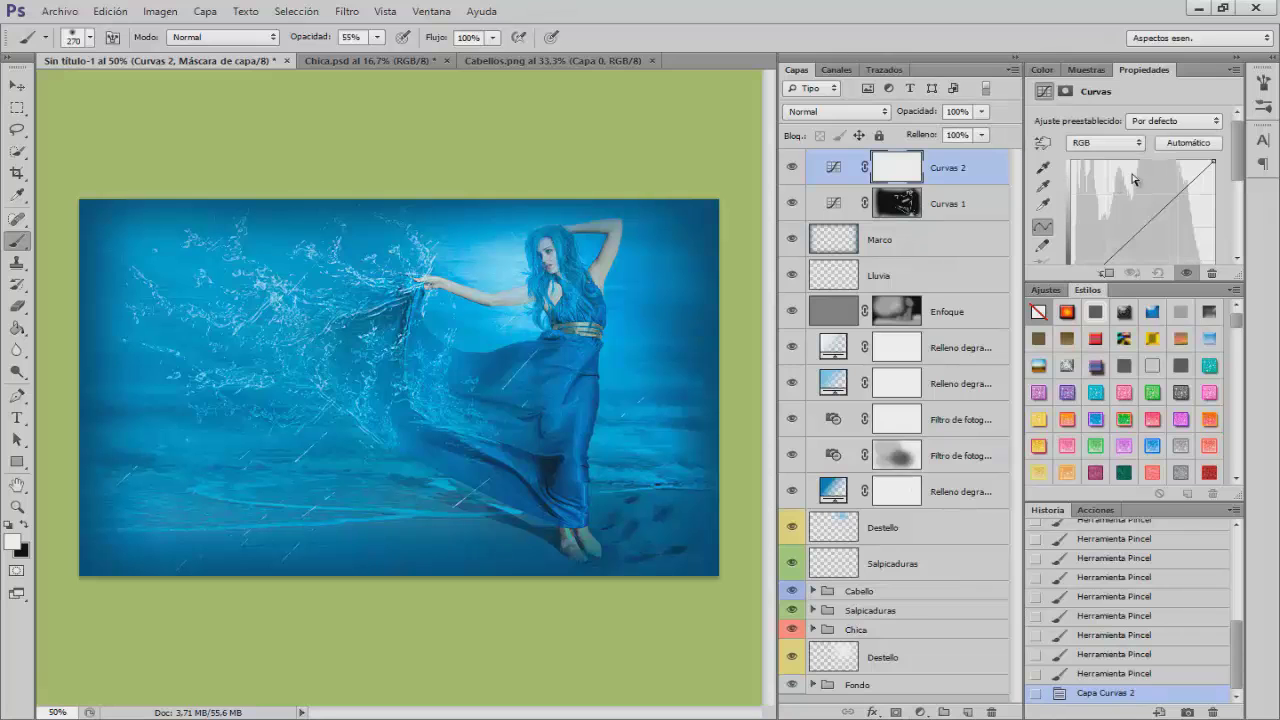
{"action": "left_click_drag", "start_coordinate": [1176, 197], "coordinate": [1165, 190]}
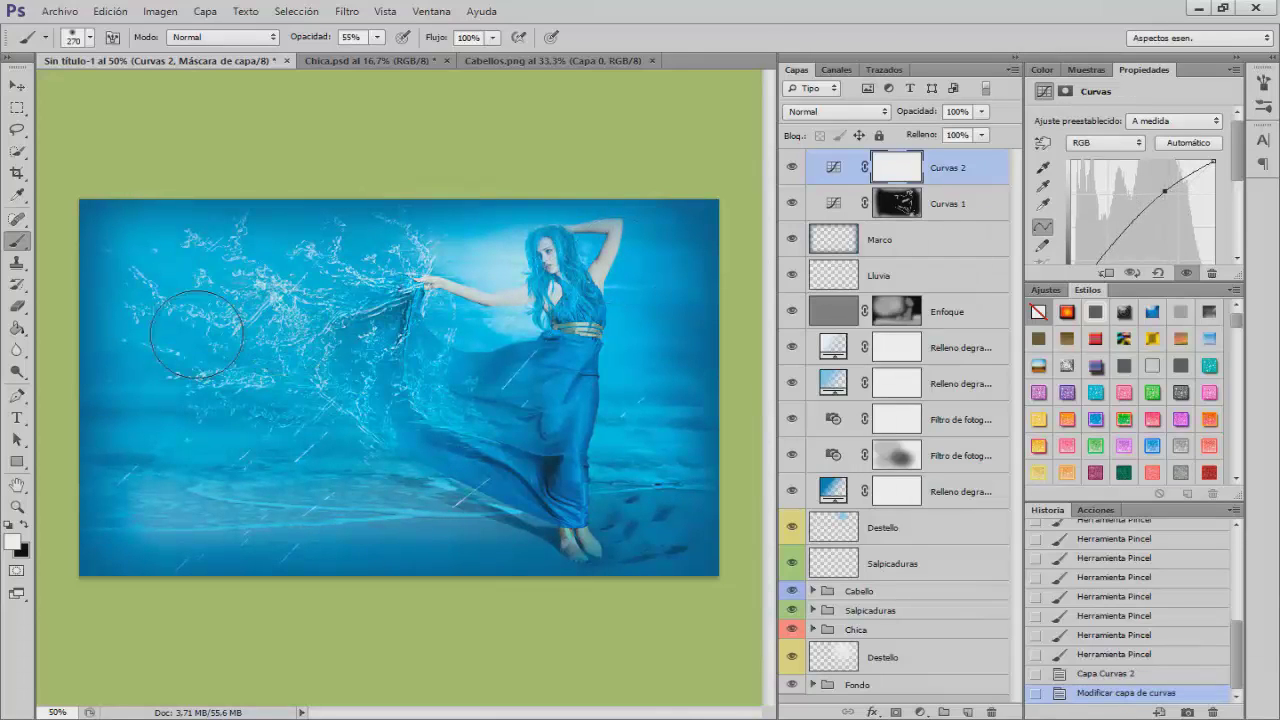
{"action": "left_click", "coordinate": [891, 163]}
{"action": "key", "text": "ctrl+i"}
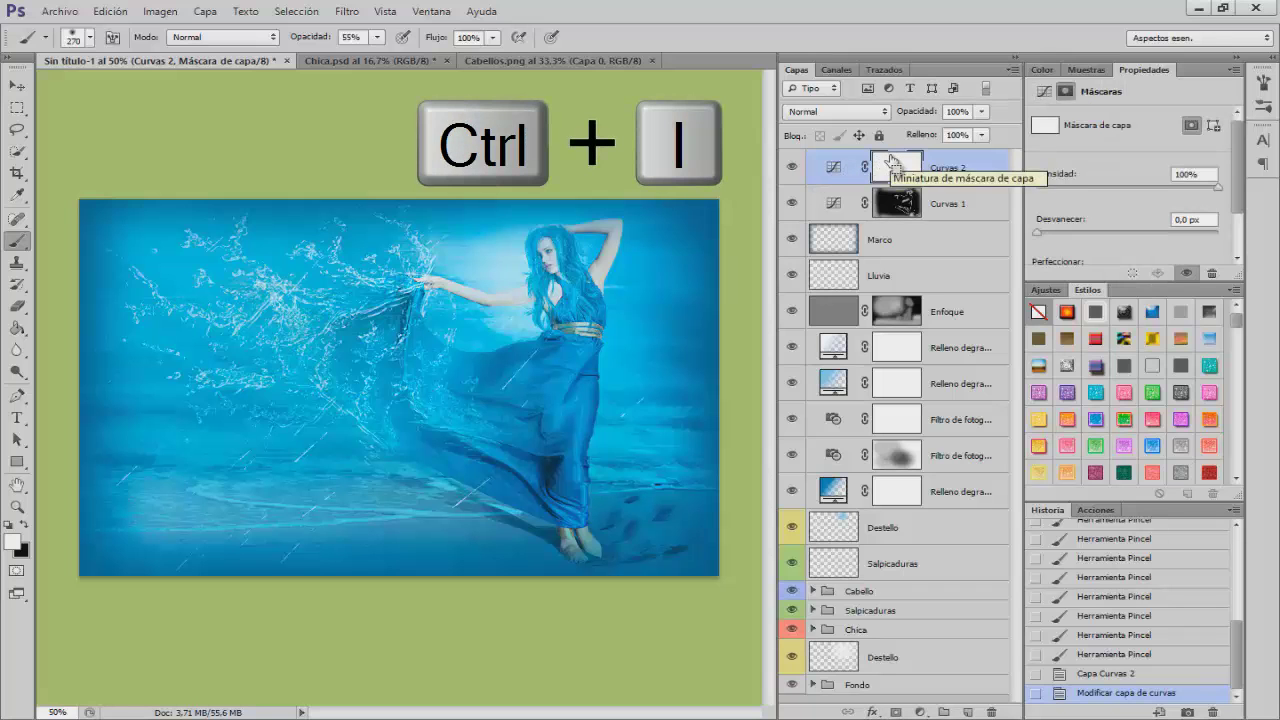
{"action": "key", "text": "ctrl+i"}
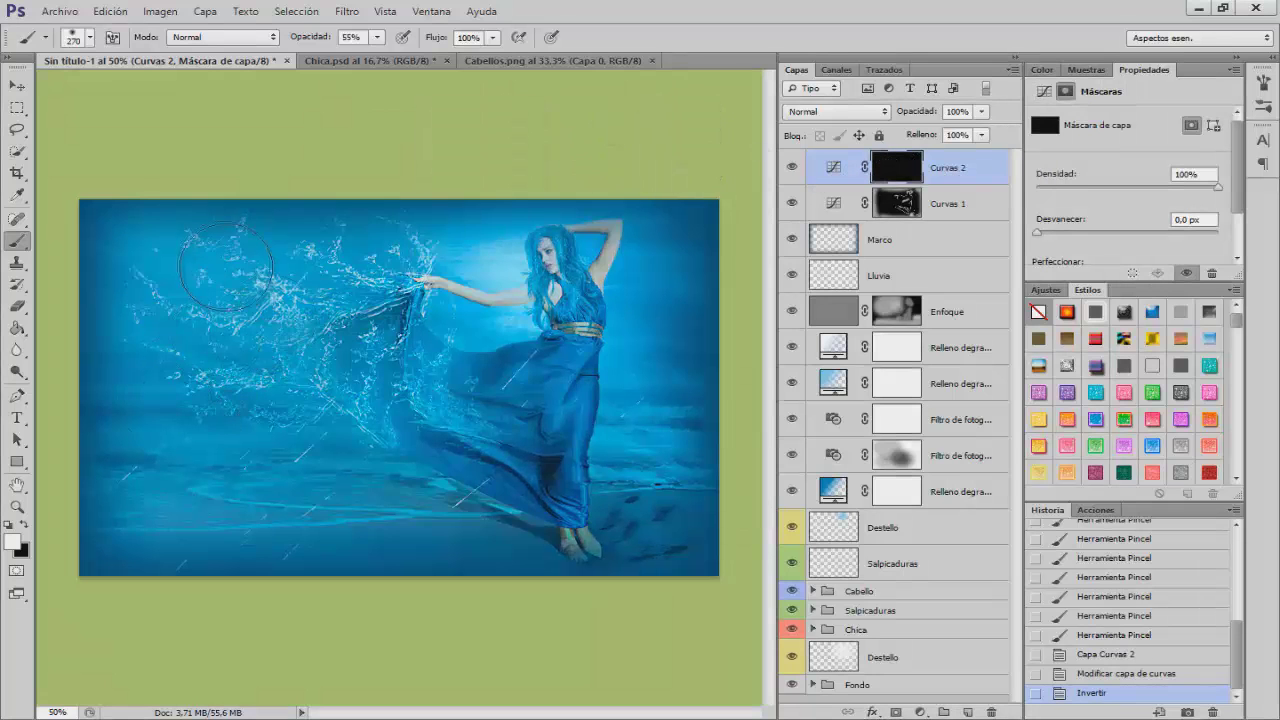
Paint white over the water splash on the Curvas 2 mask with a large soft brush to lighten it.
{"action": "right_click", "coordinate": [283, 311], "text": "alt"}
{"action": "mouse_move", "coordinate": [307, 303]}
{"action": "left_mouse_down"}
{"action": "mouse_move", "coordinate": [340, 280]}
{"action": "mouse_move", "coordinate": [250, 300]}
{"action": "mouse_move", "coordinate": [240, 330]}
{"action": "mouse_move", "coordinate": [310, 355]}
{"action": "mouse_move", "coordinate": [373, 275]}
{"action": "mouse_move", "coordinate": [308, 354]}
{"action": "mouse_move", "coordinate": [255, 320]}
{"action": "mouse_move", "coordinate": [430, 285]}
{"action": "left_mouse_up"}
{"action": "key", "text": "ctrl+plus"}
{"action": "key", "text": "ctrl+plus"}
{"action": "left_click_drag", "start_coordinate": [540, 383], "coordinate": [396, 401]}
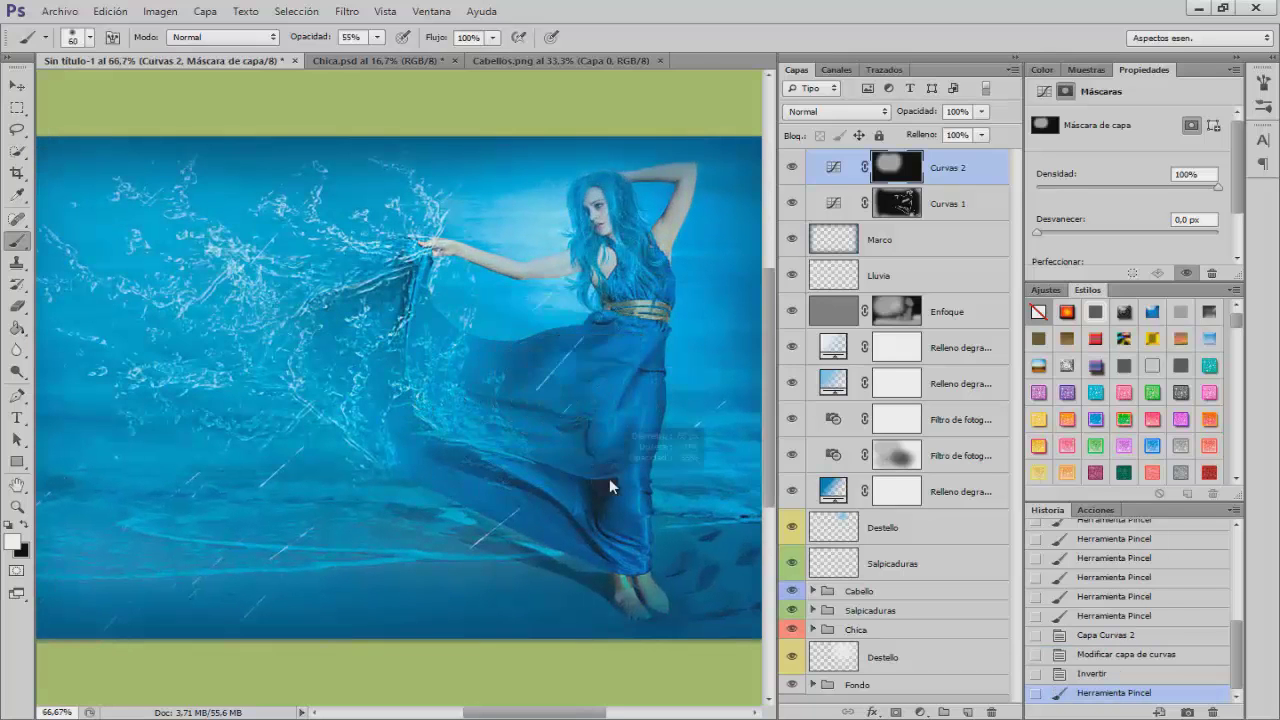
Paint highlights along the dress folds and skirt on the Curvas 2 mask with a small soft brush.
{"action": "left_click", "coordinate": [645, 540]}
{"action": "left_click", "coordinate": [632, 500]}
{"action": "left_click", "coordinate": [640, 520]}
{"action": "left_click", "coordinate": [600, 510]}
{"action": "left_click_drag", "start_coordinate": [565, 525], "coordinate": [533, 502]}
{"action": "left_click_drag", "start_coordinate": [584, 547], "coordinate": [598, 548]}
{"action": "left_click", "coordinate": [493, 470]}
{"action": "left_click", "coordinate": [500, 455]}
{"action": "left_click", "coordinate": [555, 390]}
{"action": "left_click", "coordinate": [487, 393]}
{"action": "left_click_drag", "start_coordinate": [649, 345], "coordinate": [647, 344]}
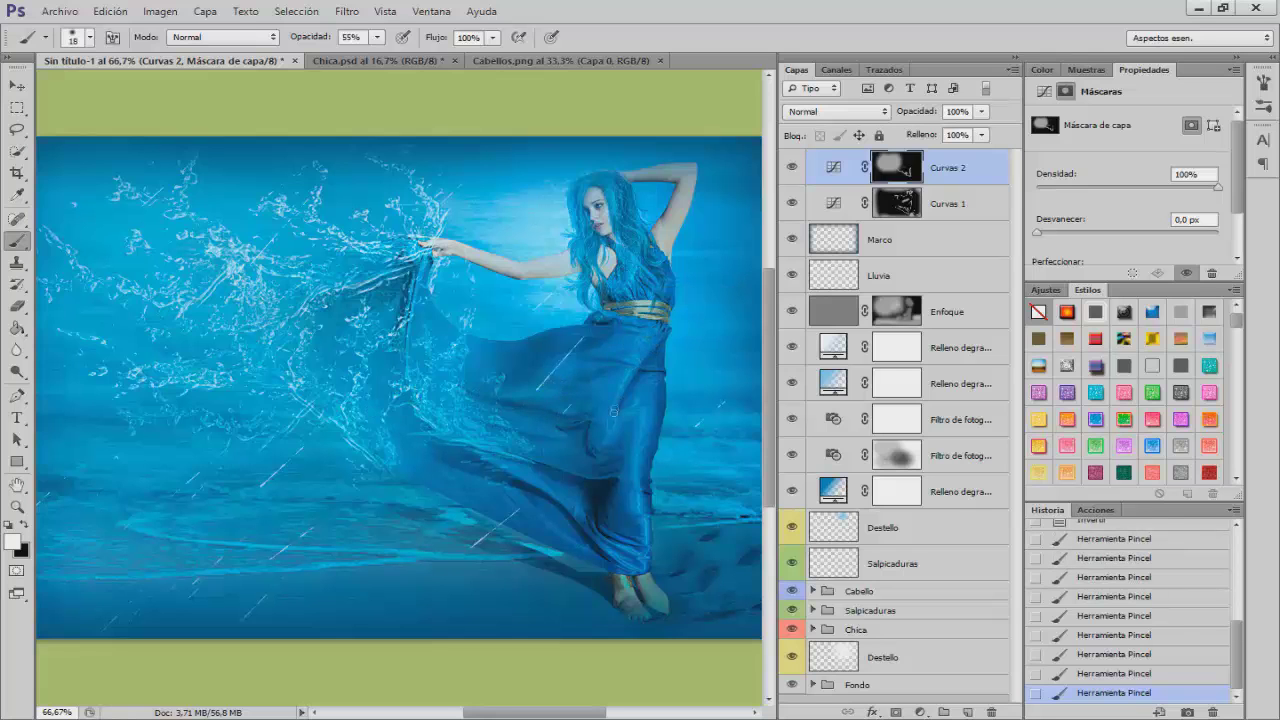
Lighten the woman's face and more of the dress with a 24 px soft brush, and compare with and without Curvas 2.
{"action": "right_click", "coordinate": [612, 450]}
{"action": "key", "text": "Escape"}
{"action": "left_click_drag", "start_coordinate": [606, 207], "coordinate": [608, 210]}
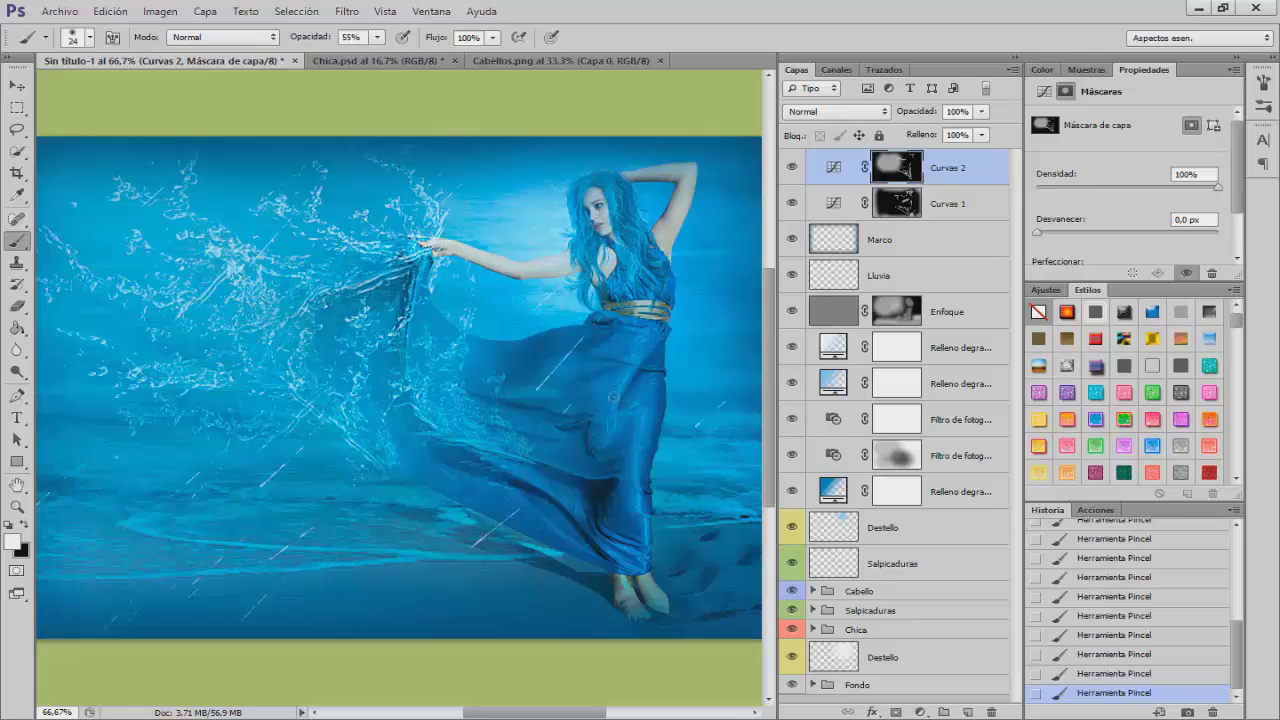
{"action": "left_click", "coordinate": [793, 168]}
{"action": "left_click", "coordinate": [793, 168]}
Paint hair highlights on the Curvas 2 mask with a 24 px speckled brush tip, and compare the image with and without the layer.
{"action": "right_click", "coordinate": [554, 311]}
{"action": "scroll", "coordinate": [870, 490], "scroll_direction": "down", "scroll_amount": 10}
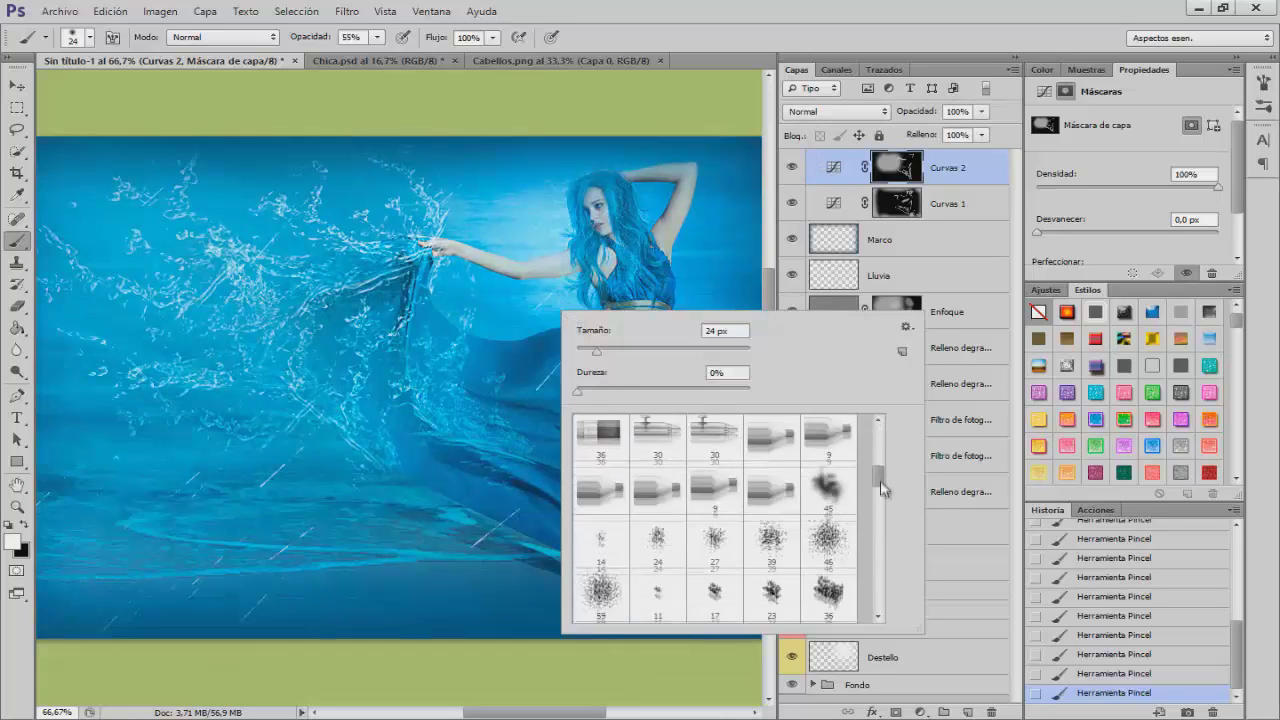
{"action": "double_click", "coordinate": [608, 510]}
{"action": "left_click_drag", "start_coordinate": [639, 198], "coordinate": [618, 188]}
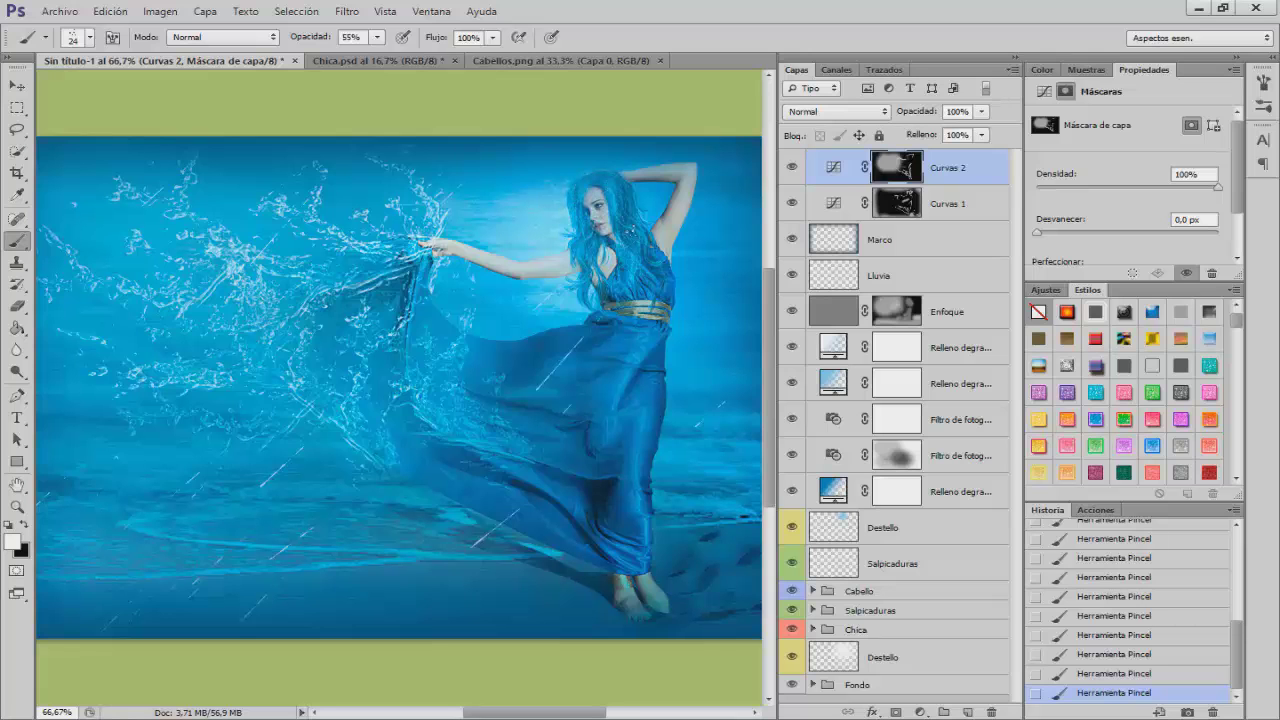
{"action": "left_click", "coordinate": [793, 168]}
{"action": "left_click", "coordinate": [793, 168]}
{"action": "left_click", "coordinate": [793, 168]}
{"action": "left_click", "coordinate": [793, 168]}
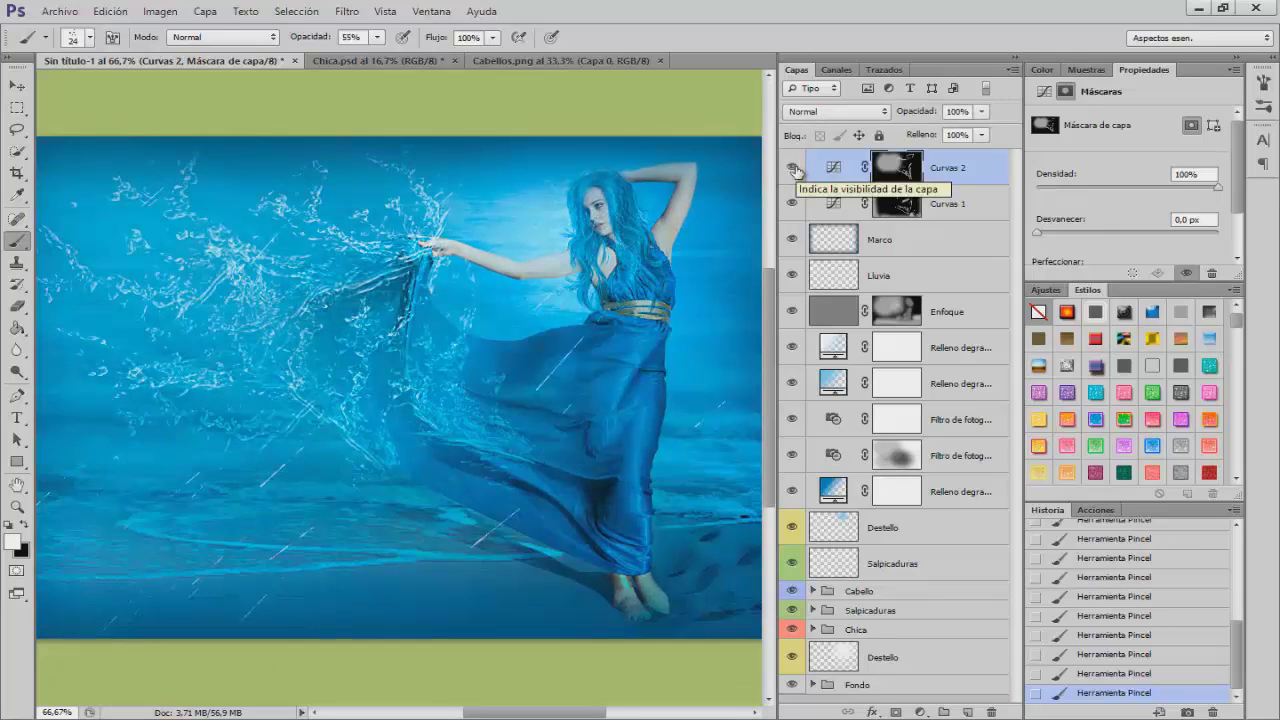
{"action": "key", "text": "ctrl+minus"}
{"action": "key", "text": "ctrl+minus"}
{"action": "left_click", "coordinate": [793, 168]}
{"action": "left_click", "coordinate": [793, 168]}
Group the Curvas 1 and Curvas 2 layers as "Curvas" and compare the image with and without the group.
{"action": "left_click", "coordinate": [950, 204], "text": "shift"}
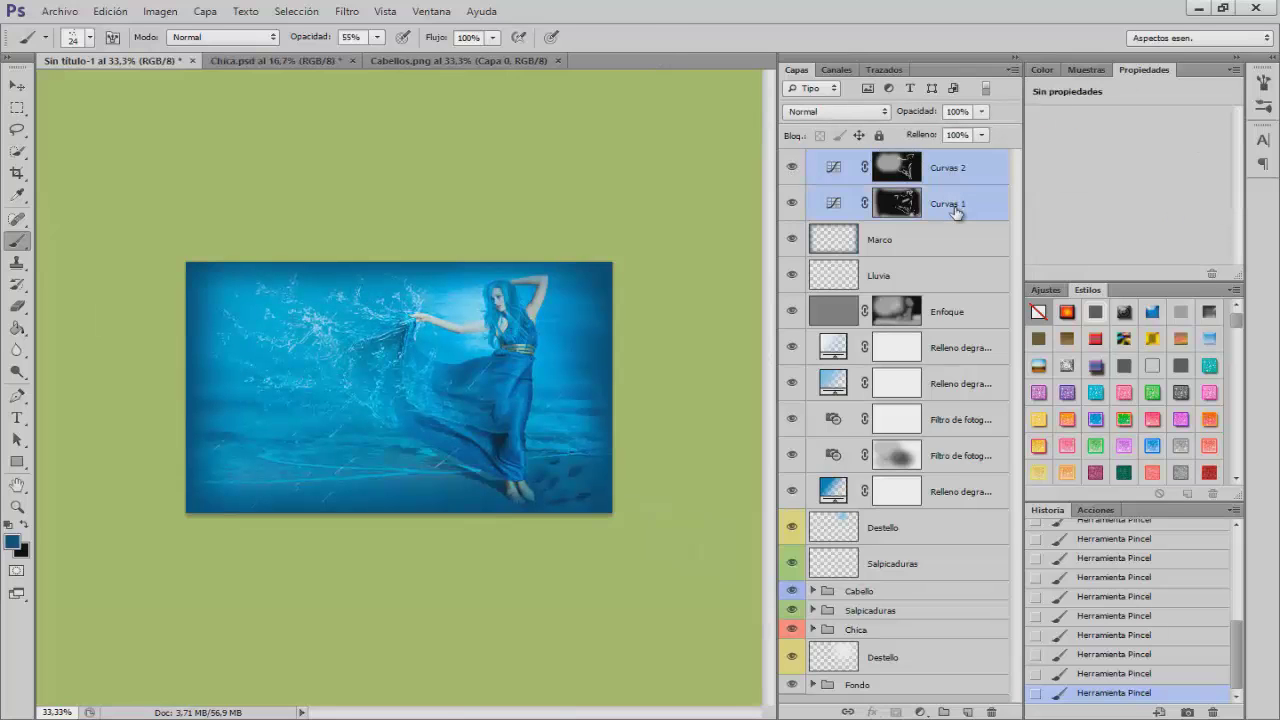
{"action": "key", "text": "ctrl+g"}
{"action": "double_click", "coordinate": [860, 158]}
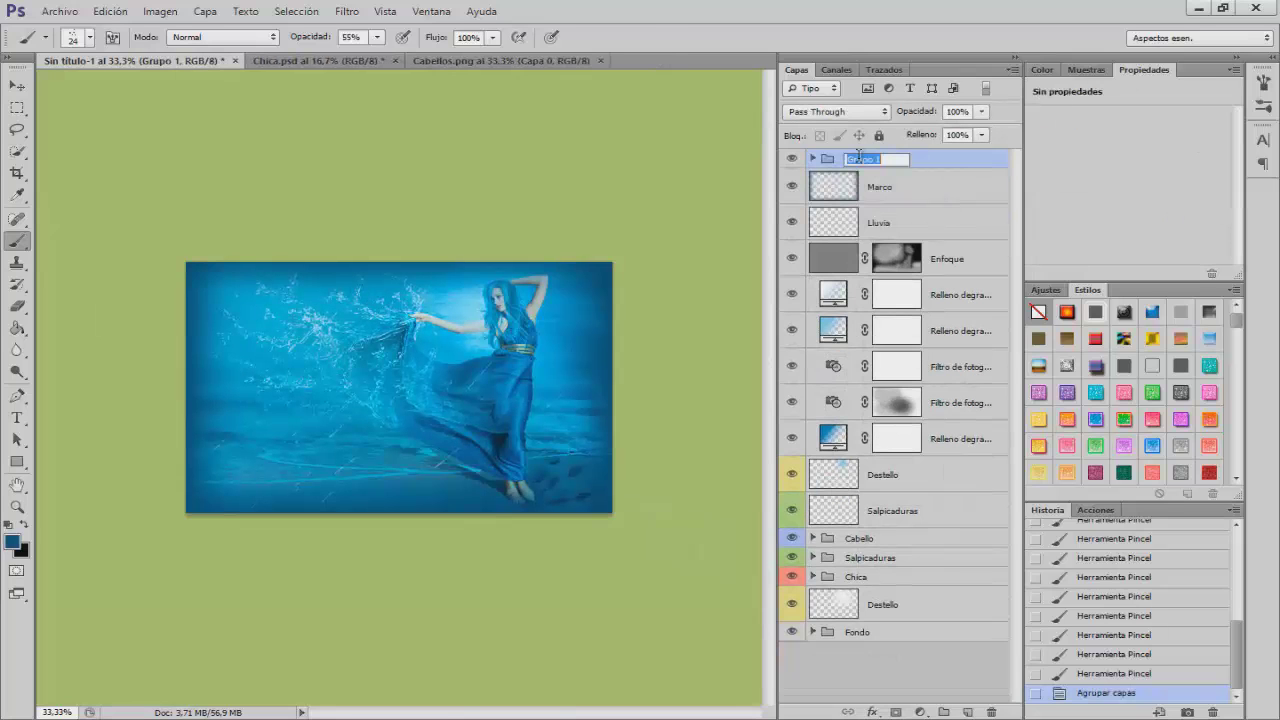
{"action": "type", "text": "Curvas"}
{"action": "key", "text": "Return"}
{"action": "left_click", "coordinate": [792, 159]}
{"action": "left_click", "coordinate": [792, 159]}
{"action": "left_click", "coordinate": [792, 159]}
{"action": "left_click", "coordinate": [792, 159]}
{"action": "left_click", "coordinate": [792, 159]}
{"action": "left_click", "coordinate": [792, 159]}
Create a new layer above the Curvas group and name it "D&B".
{"action": "key", "text": "ctrl+plus"}
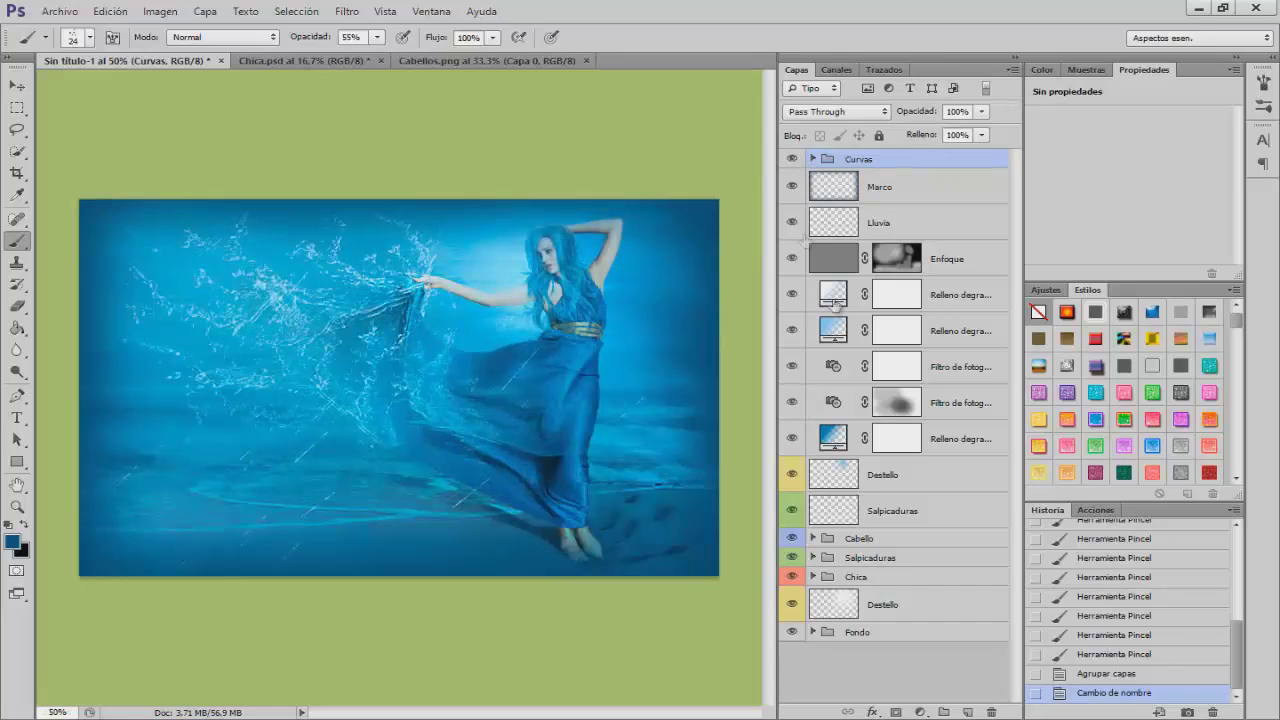
{"action": "left_click", "coordinate": [968, 711]}
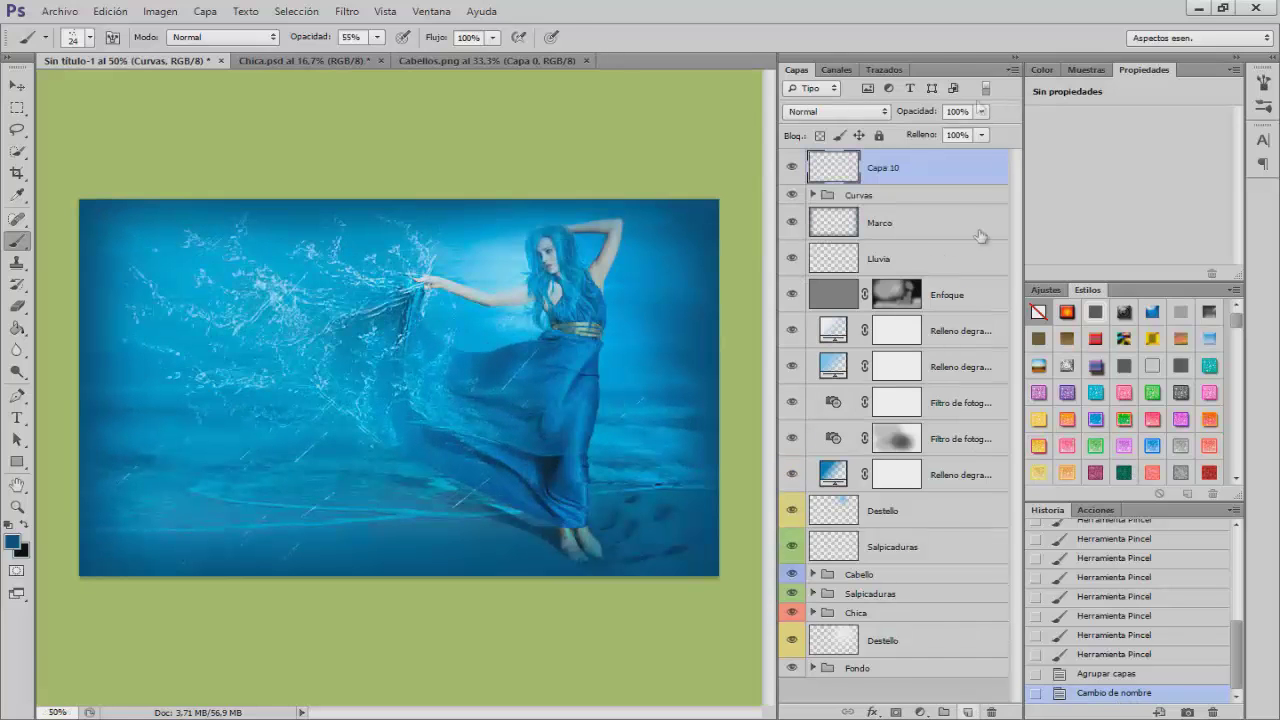
{"action": "double_click", "coordinate": [884, 166]}
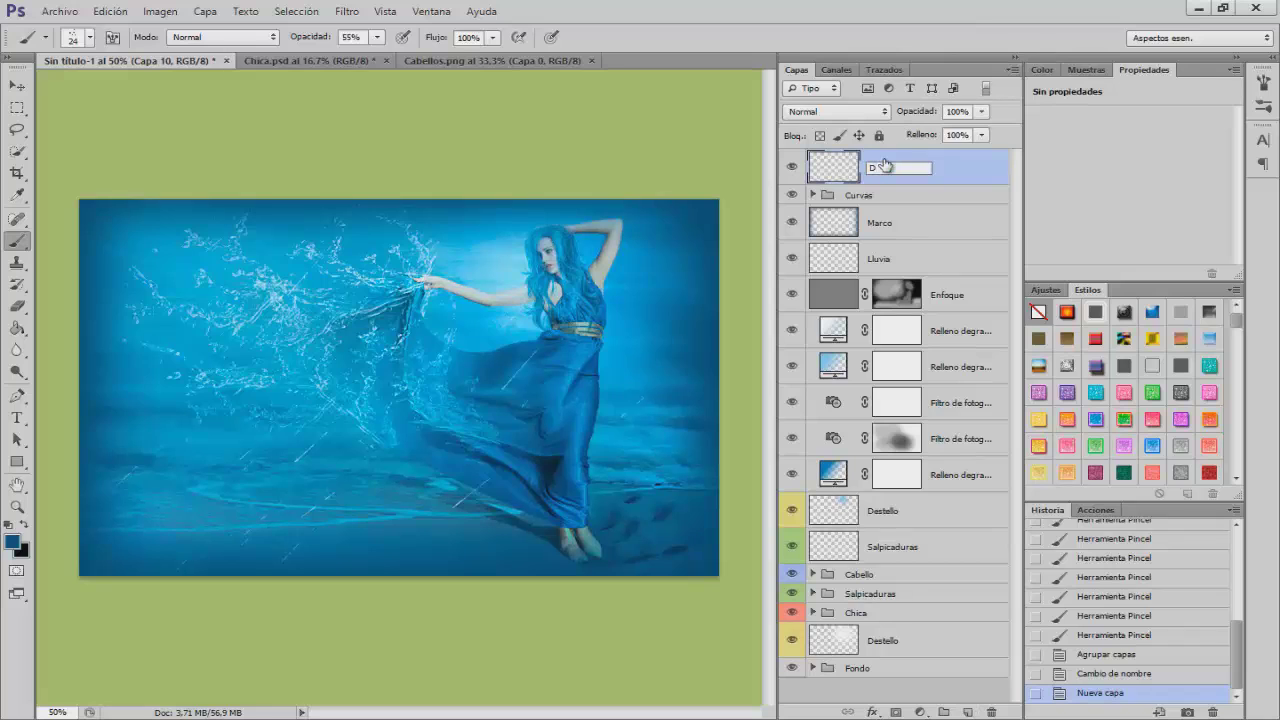
{"action": "type", "text": "D&B"}
{"action": "key", "text": "Return"}
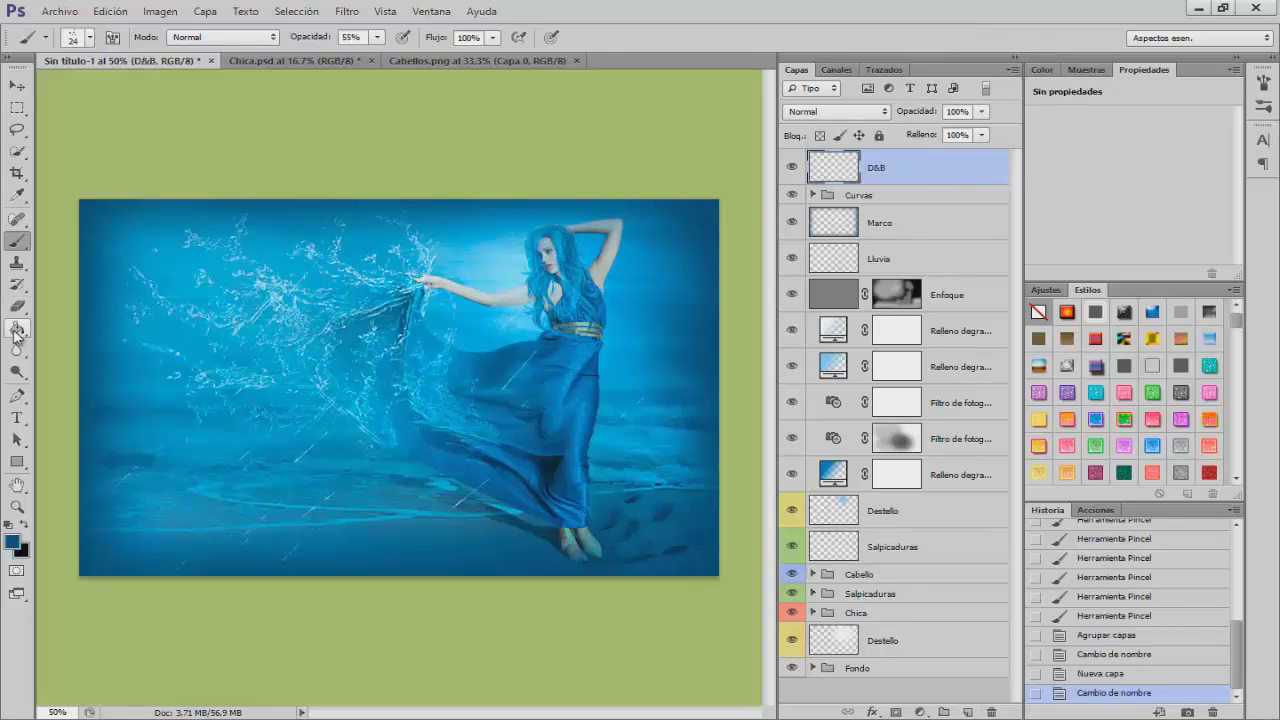
Fill the D&B layer with 50% gray (50% gris) in Normal mode at 100% opacity.
{"action": "left_click", "coordinate": [122, 14]}
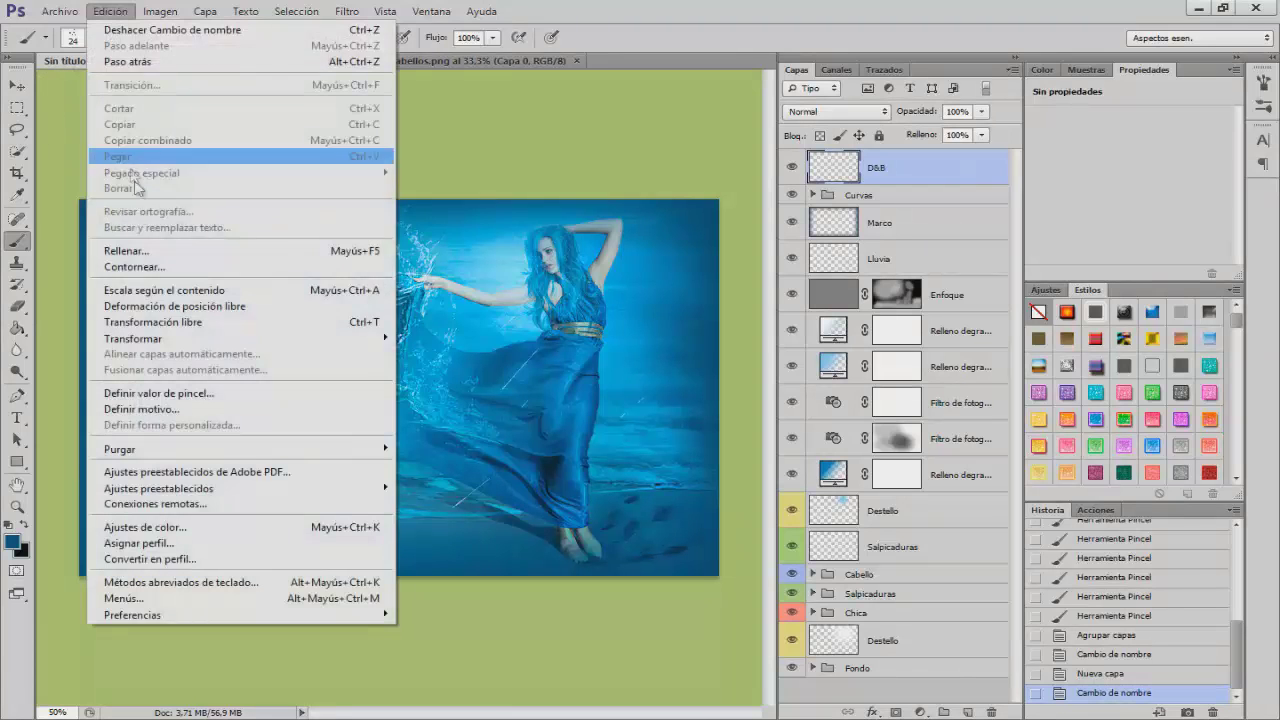
{"action": "left_click", "coordinate": [147, 252]}
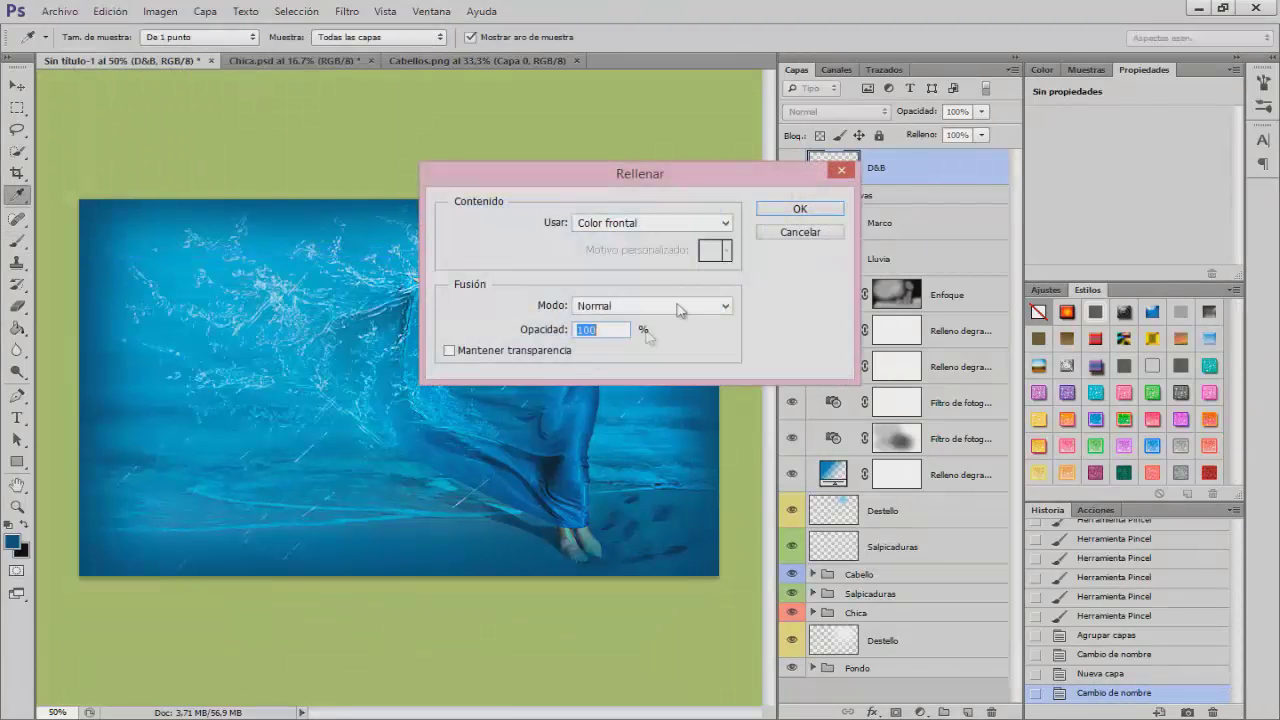
{"action": "left_click", "coordinate": [628, 224]}
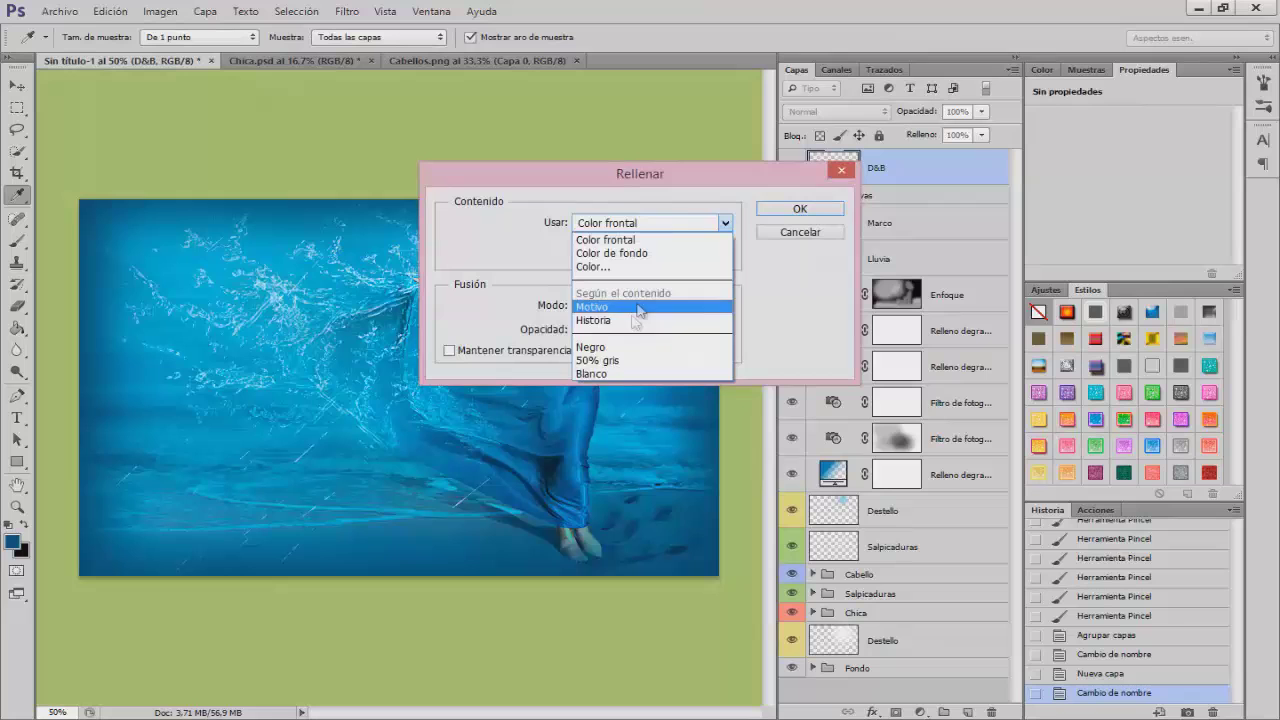
{"action": "left_click", "coordinate": [610, 362]}
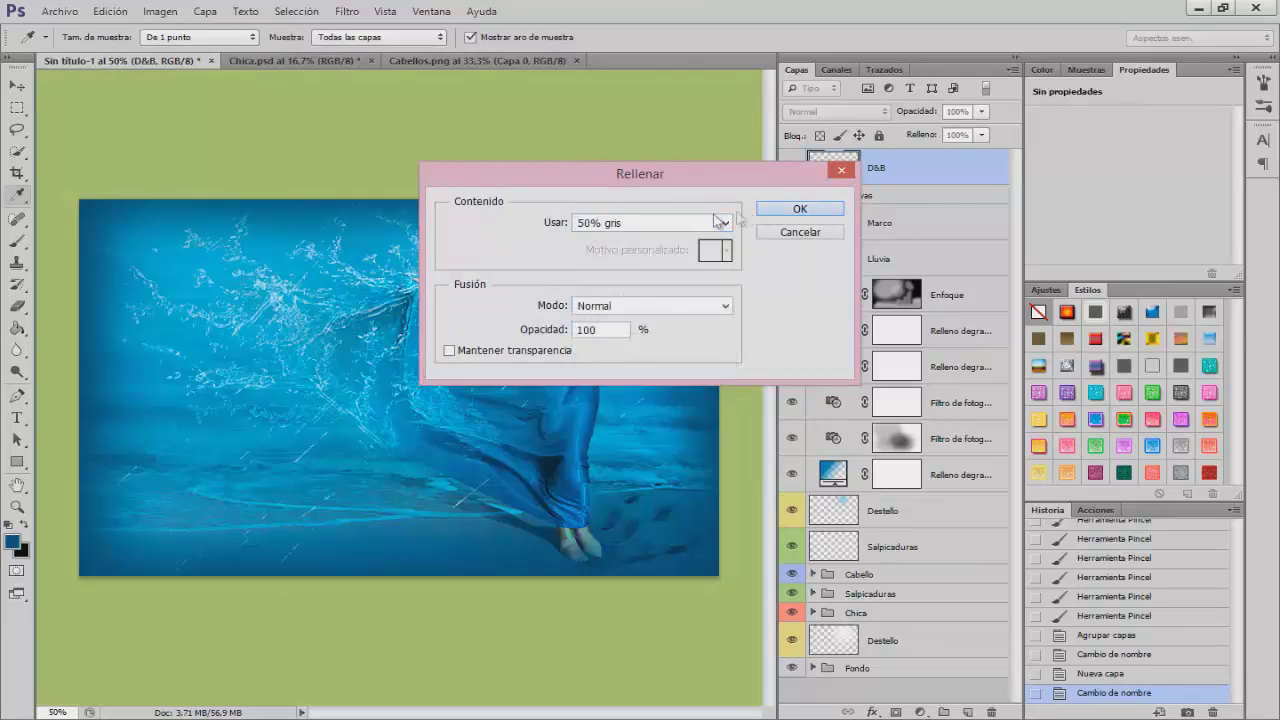
{"action": "left_click", "coordinate": [777, 209]}
Try the Luz suave blend mode on the D&B layer and set it to Superponer.
{"action": "left_click", "coordinate": [855, 112]}
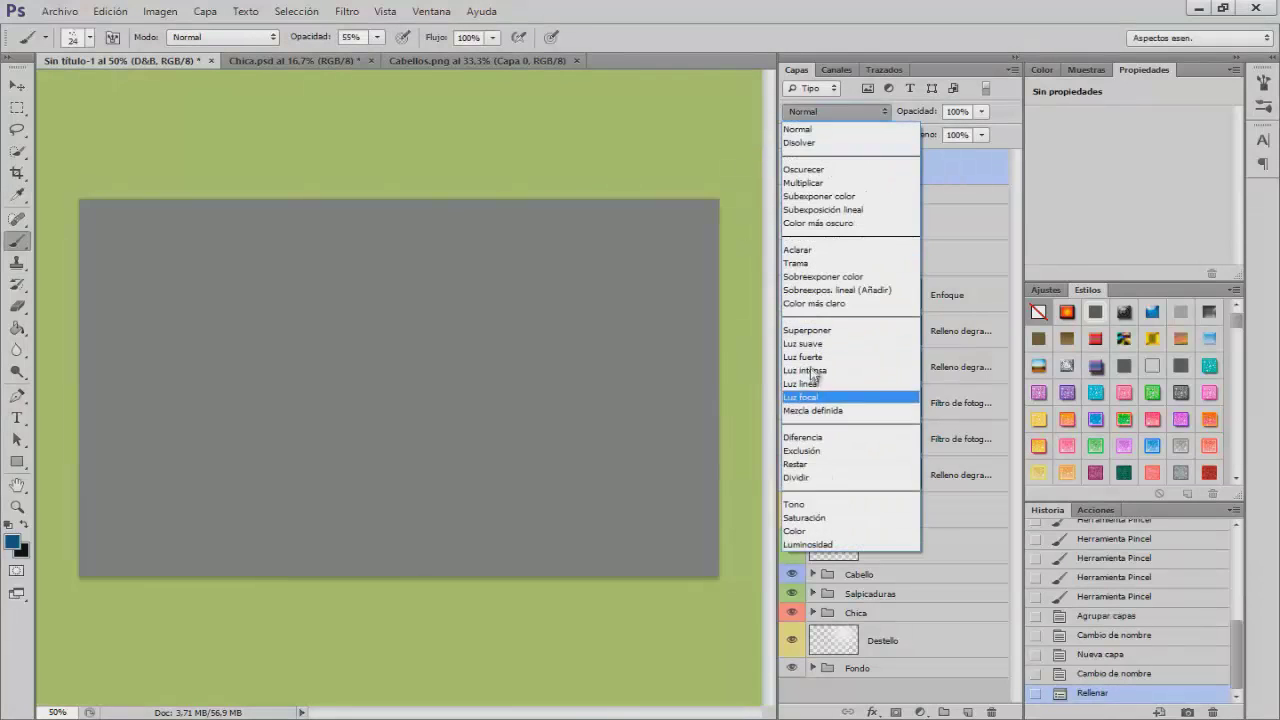
{"action": "left_click", "coordinate": [812, 343]}
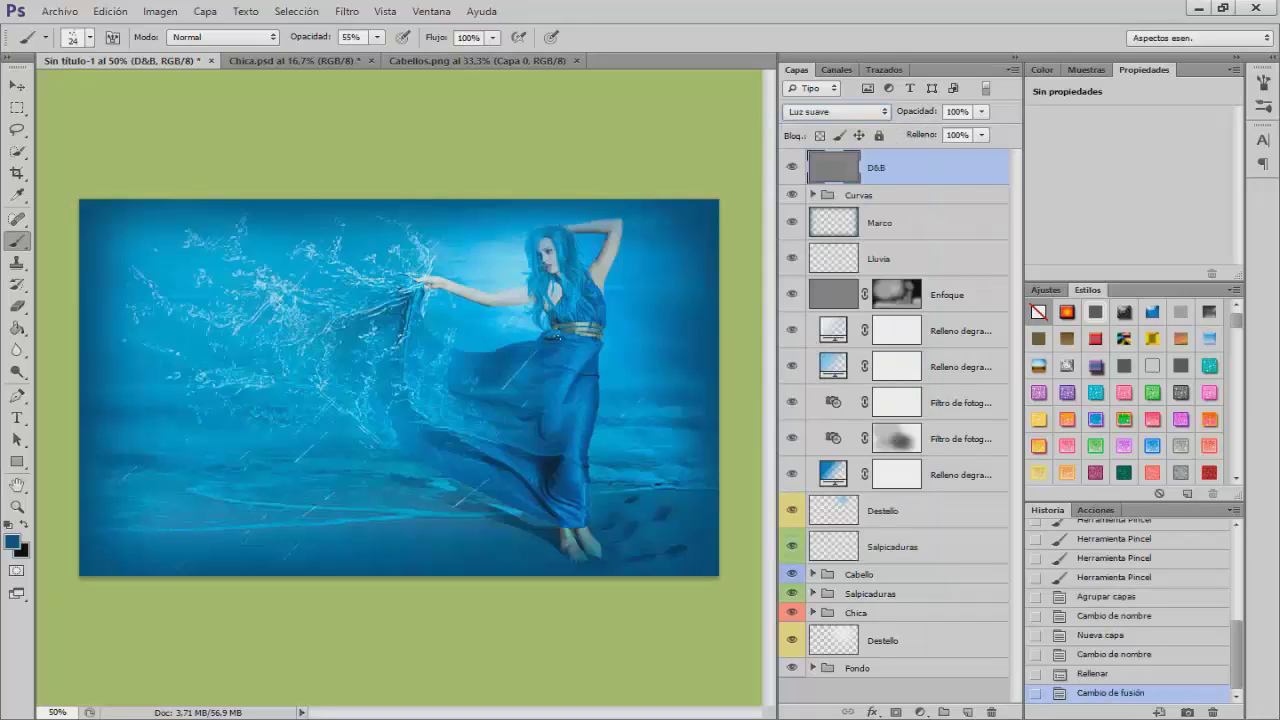
{"action": "left_click", "coordinate": [809, 112]}
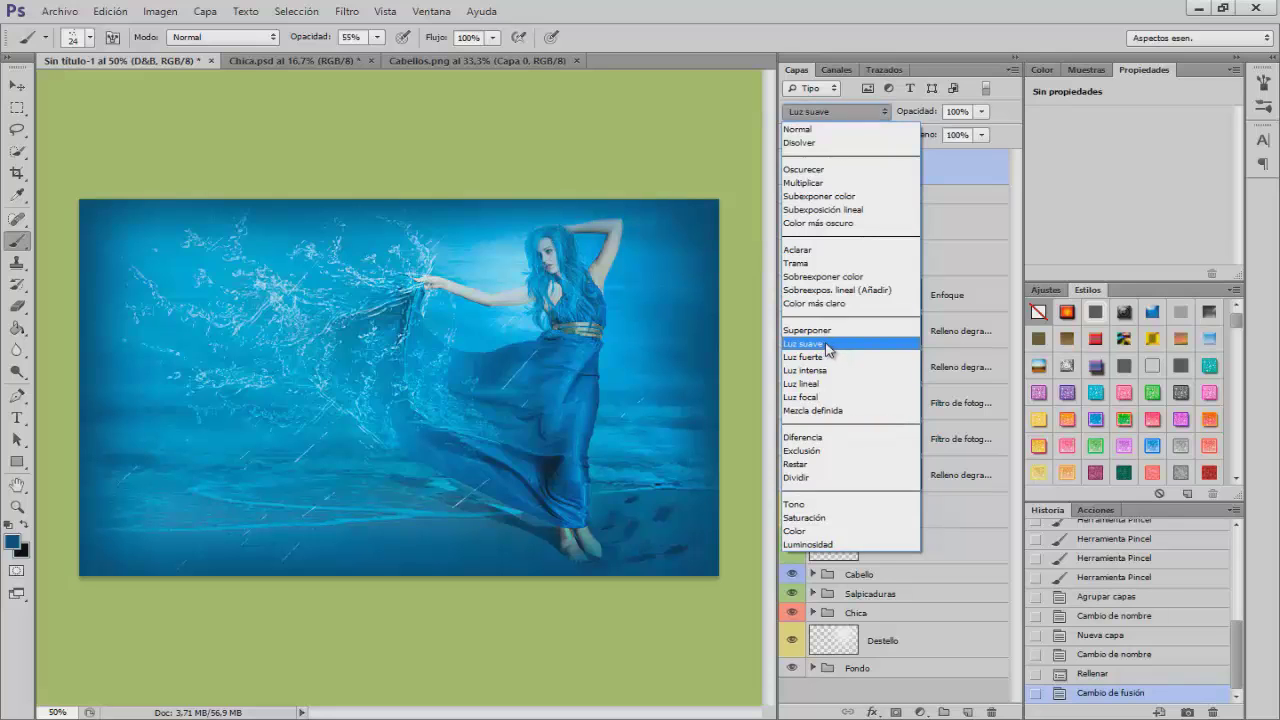
{"action": "left_click", "coordinate": [825, 330]}
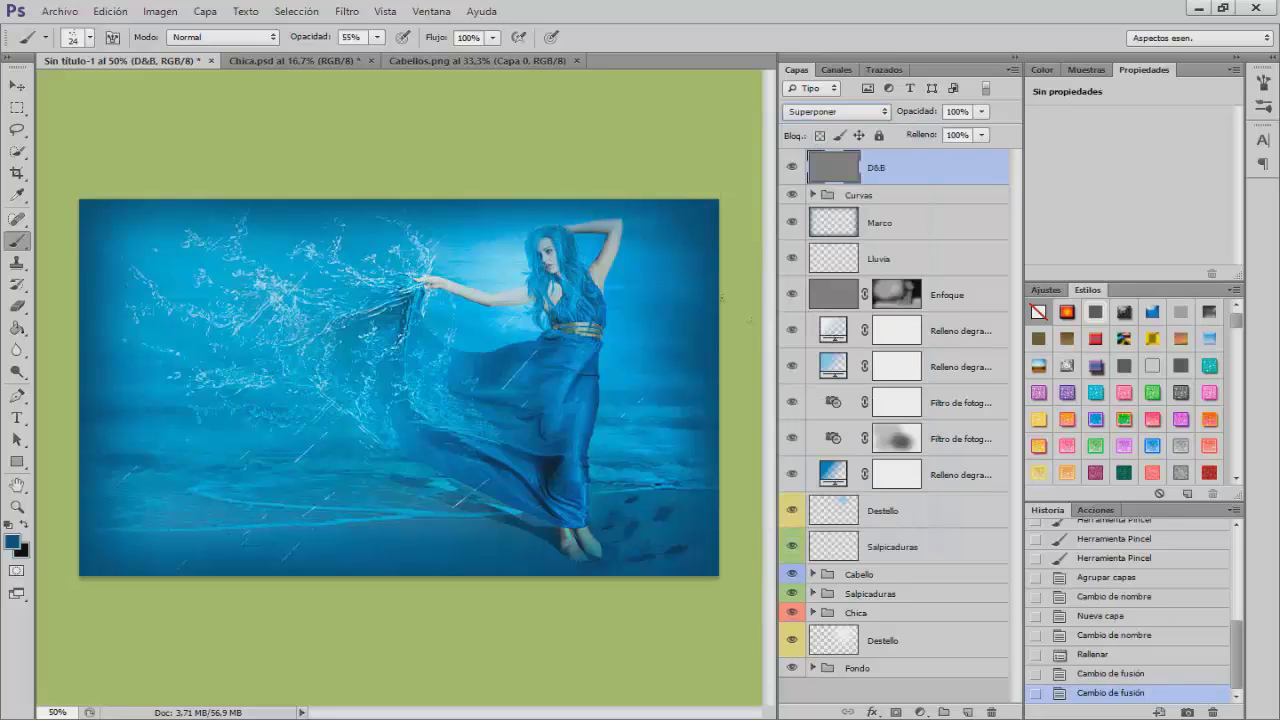
Reset the colours to black and white, set the brush opacity to 9%, and paint shadows into the woman's hair on the D&B layer.
{"action": "left_click", "coordinate": [10, 524]}
{"action": "left_click_drag", "start_coordinate": [322, 40], "coordinate": [286, 40]}
{"action": "left_click_drag", "start_coordinate": [324, 301], "coordinate": [324, 301]}
{"action": "key", "text": "ctrl+plus"}
{"action": "left_click_drag", "start_coordinate": [494, 713], "coordinate": [533, 713]}
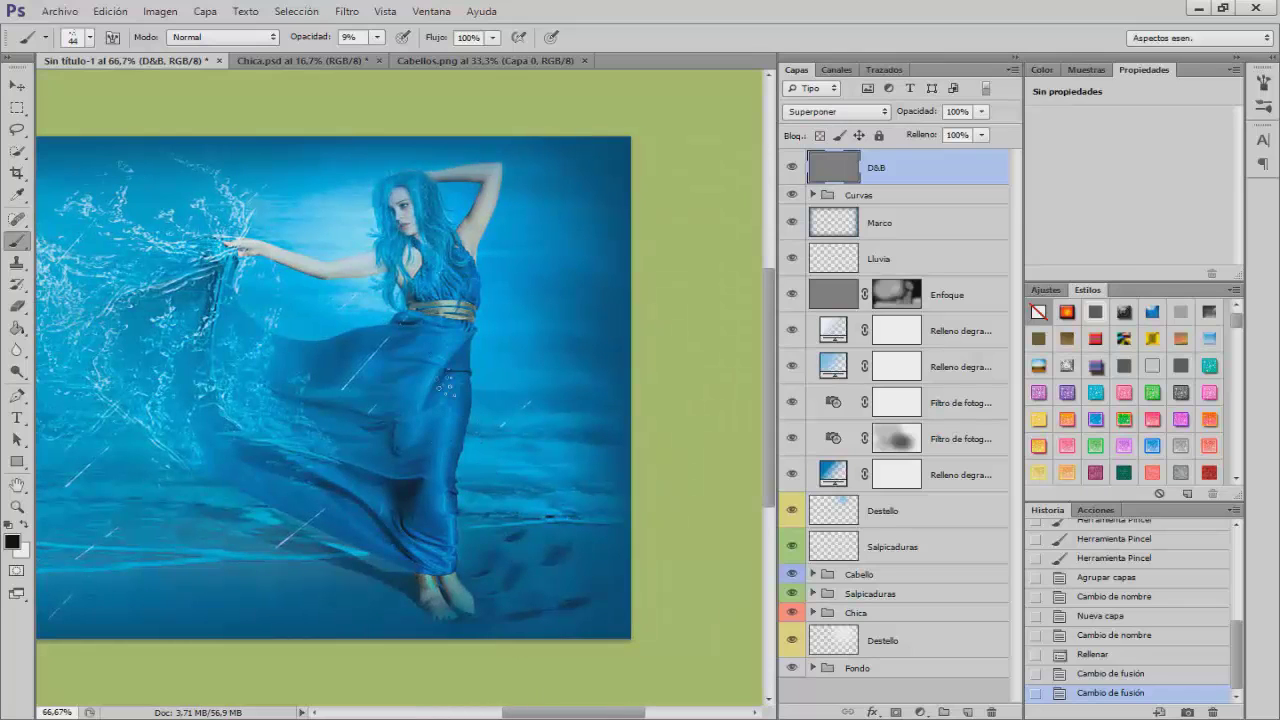
{"action": "mouse_move", "coordinate": [412, 171]}
{"action": "left_mouse_down"}
{"action": "mouse_move", "coordinate": [398, 170]}
{"action": "mouse_move", "coordinate": [420, 176]}
{"action": "mouse_move", "coordinate": [426, 230]}
{"action": "mouse_move", "coordinate": [426, 203]}
{"action": "mouse_move", "coordinate": [426, 215]}
{"action": "left_mouse_up"}
{"action": "left_click_drag", "start_coordinate": [399, 262], "coordinate": [400, 268]}
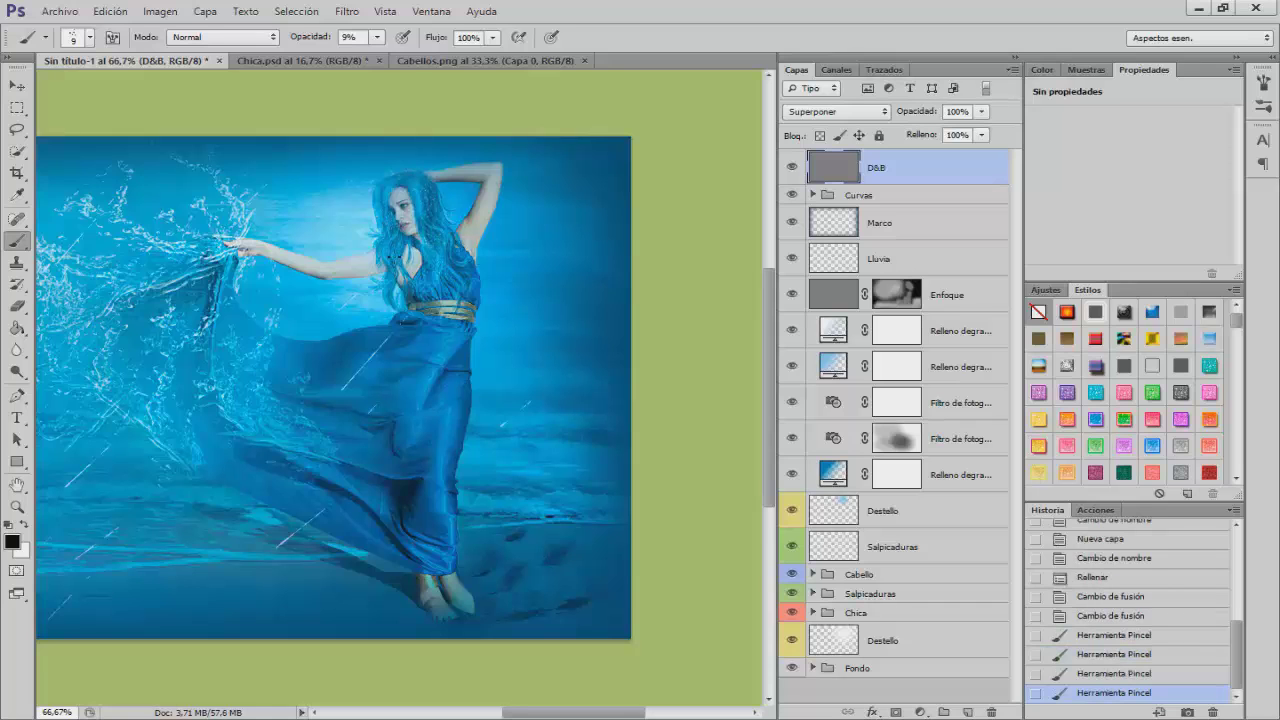
Switch to a soft brush tip and darken the waist, skirt folds and flowing fabric of the dress with black.
{"action": "right_click", "coordinate": [402, 260]}
{"action": "left_click_drag", "start_coordinate": [716, 483], "coordinate": [723, 380]}
{"action": "left_click", "coordinate": [457, 408]}
{"action": "right_click", "coordinate": [308, 318], "text": "alt"}
{"action": "left_click_drag", "start_coordinate": [308, 318], "coordinate": [313, 316]}
{"action": "mouse_move", "coordinate": [410, 326]}
{"action": "left_mouse_down"}
{"action": "mouse_move", "coordinate": [339, 353]}
{"action": "mouse_move", "coordinate": [272, 346]}
{"action": "left_mouse_up"}
{"action": "mouse_move", "coordinate": [403, 385]}
{"action": "left_mouse_down"}
{"action": "mouse_move", "coordinate": [454, 357]}
{"action": "mouse_move", "coordinate": [440, 390]}
{"action": "left_mouse_up"}
{"action": "mouse_move", "coordinate": [452, 448]}
{"action": "left_mouse_down"}
{"action": "mouse_move", "coordinate": [464, 424]}
{"action": "mouse_move", "coordinate": [452, 568]}
{"action": "left_mouse_up"}
{"action": "mouse_move", "coordinate": [319, 454]}
{"action": "left_mouse_down"}
{"action": "mouse_move", "coordinate": [371, 473]}
{"action": "mouse_move", "coordinate": [272, 447]}
{"action": "mouse_move", "coordinate": [324, 483]}
{"action": "mouse_move", "coordinate": [227, 428]}
{"action": "mouse_move", "coordinate": [336, 442]}
{"action": "mouse_move", "coordinate": [383, 425]}
{"action": "mouse_move", "coordinate": [398, 449]}
{"action": "mouse_move", "coordinate": [401, 417]}
{"action": "mouse_move", "coordinate": [245, 400]}
{"action": "mouse_move", "coordinate": [382, 388]}
{"action": "mouse_move", "coordinate": [340, 352]}
{"action": "mouse_move", "coordinate": [311, 353]}
{"action": "mouse_move", "coordinate": [316, 365]}
{"action": "mouse_move", "coordinate": [236, 351]}
{"action": "mouse_move", "coordinate": [211, 300]}
{"action": "mouse_move", "coordinate": [205, 344]}
{"action": "left_mouse_up"}
Darken the raised arm with a small black brush, and deepen the footprints beside the feet with a 36 px soft brush.
{"action": "key", "text": "bracketleft"}
{"action": "key", "text": "bracketleft"}
{"action": "key", "text": "bracketleft"}
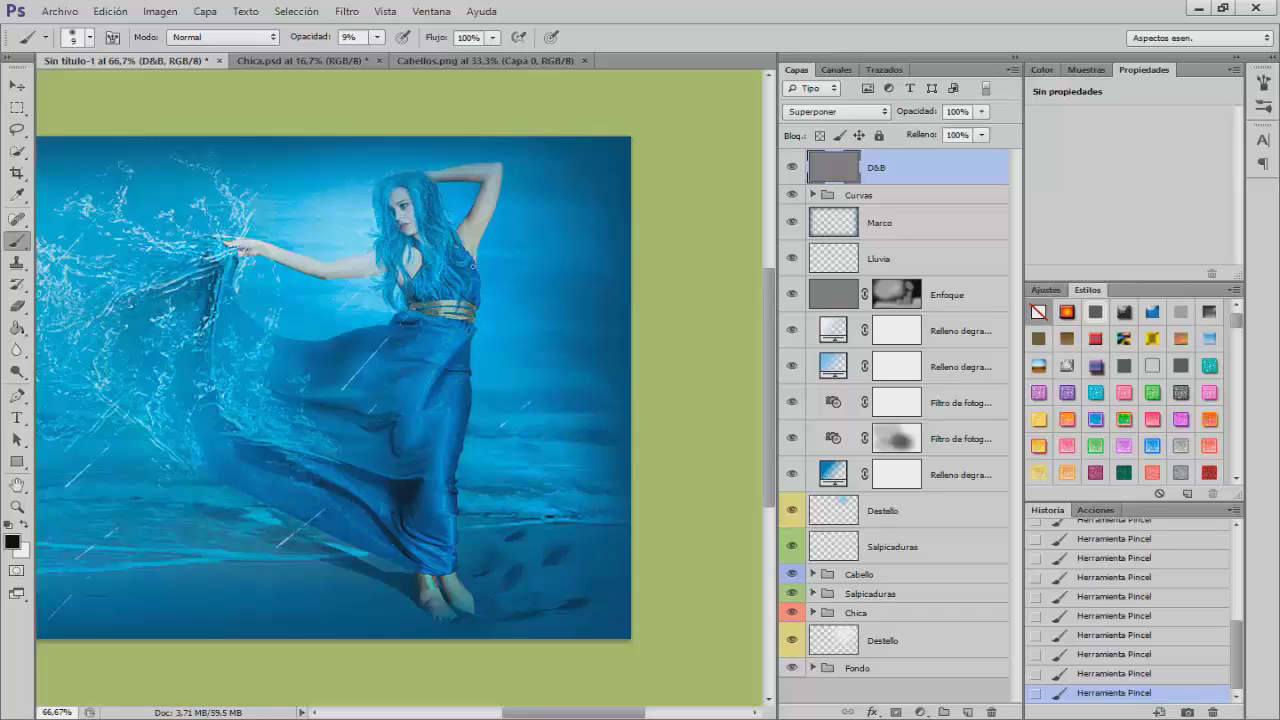
{"action": "left_click", "coordinate": [501, 185]}
{"action": "key", "text": "bracketright"}
{"action": "key", "text": "bracketright"}
{"action": "key", "text": "bracketright"}
{"action": "left_click", "coordinate": [524, 572]}
{"action": "left_click", "coordinate": [516, 615]}
{"action": "left_click", "coordinate": [578, 584]}
{"action": "key", "text": "ctrl+minus"}
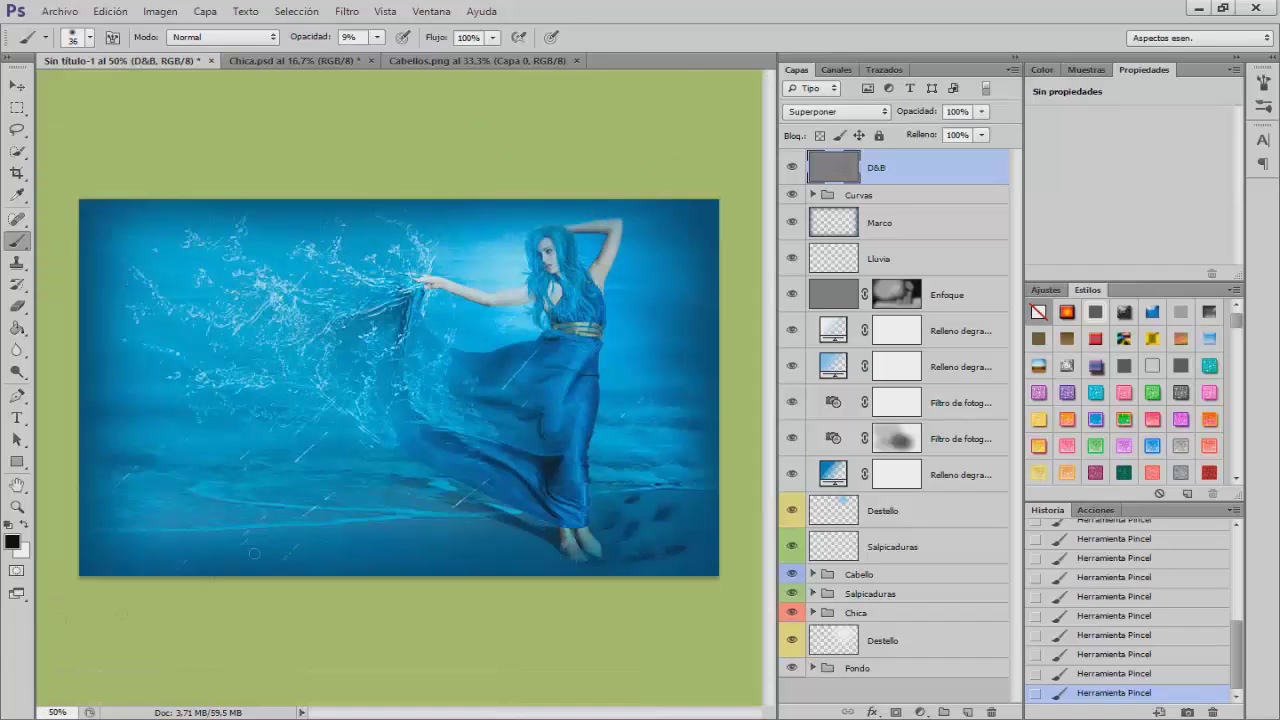
{"action": "key", "text": "bracketright"}
{"action": "key", "text": "bracketright"}
{"action": "key", "text": "bracketright"}
{"action": "key", "text": "bracketright"}
{"action": "key", "text": "bracketright"}
Switch the paint colour to white and paint highlights on the outstretched arm and golden belt with an 8 px brush.
{"action": "right_click", "coordinate": [214, 420], "text": "alt"}
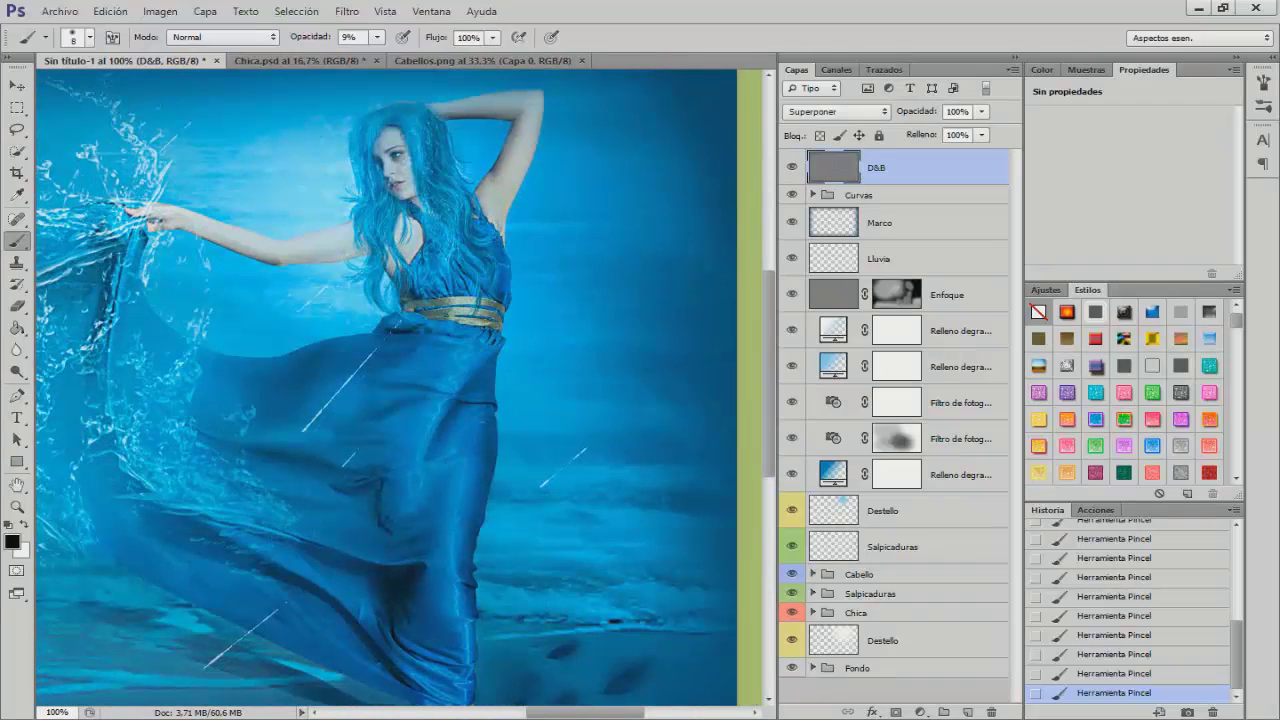
{"action": "scroll", "coordinate": [386, 387], "scroll_direction": "down", "scroll_amount": 4}
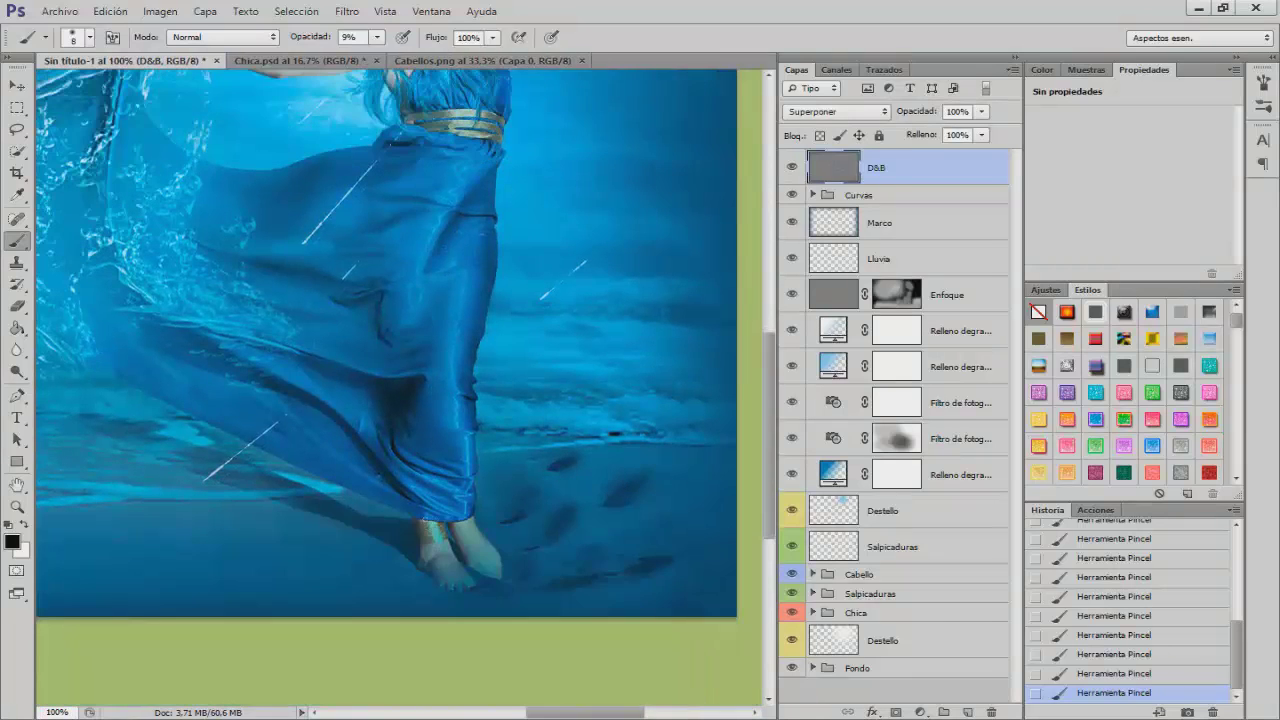
{"action": "key", "text": "ctrl+minus"}
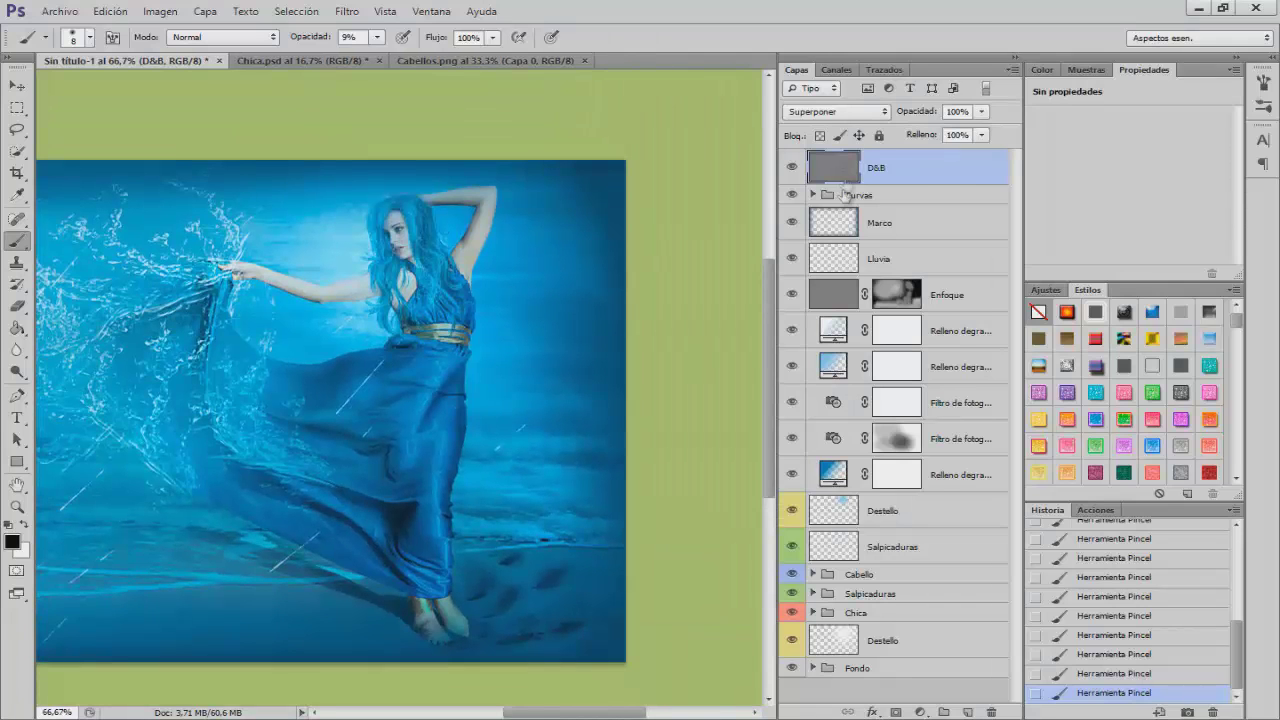
{"action": "key", "text": "x"}
{"action": "left_click_drag", "start_coordinate": [336, 298], "coordinate": [360, 298]}
{"action": "left_click_drag", "start_coordinate": [452, 337], "coordinate": [440, 334]}
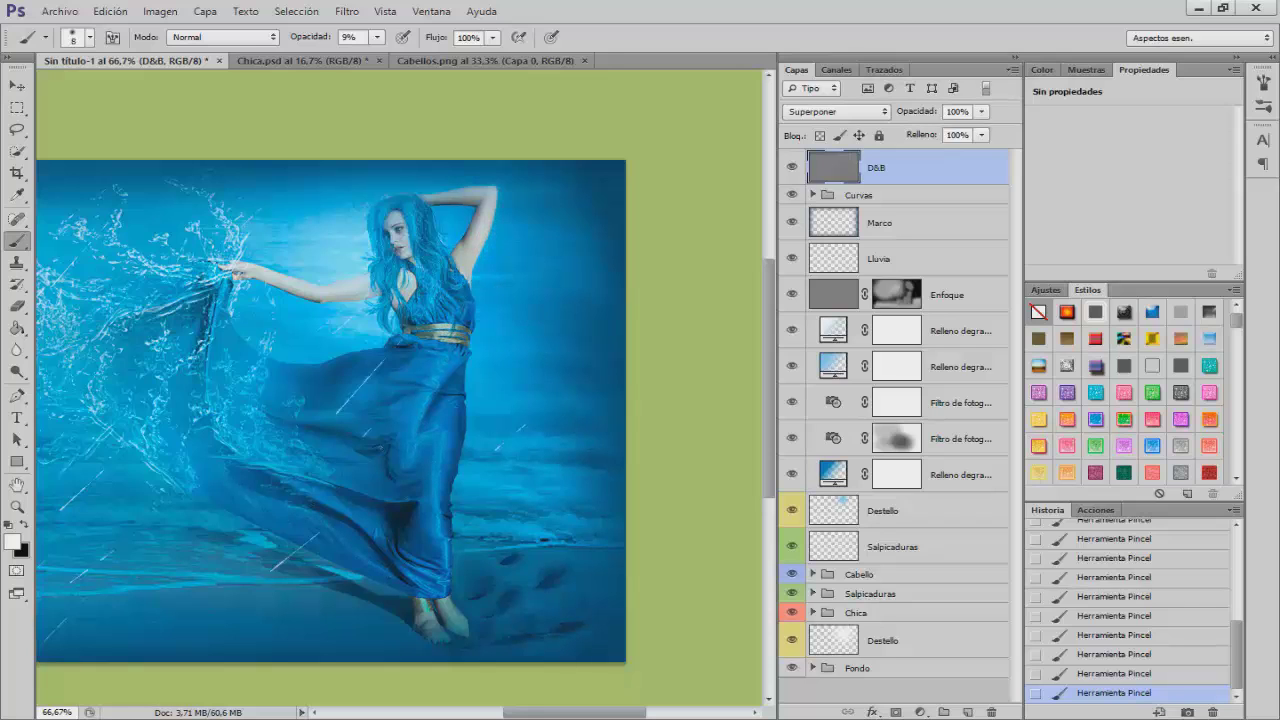
Enlarge the white brush to 468 px and softly brighten the water beside the skirt.
{"action": "key", "text": "ctrl+minus"}
{"action": "left_click_drag", "start_coordinate": [290, 378], "coordinate": [375, 305]}
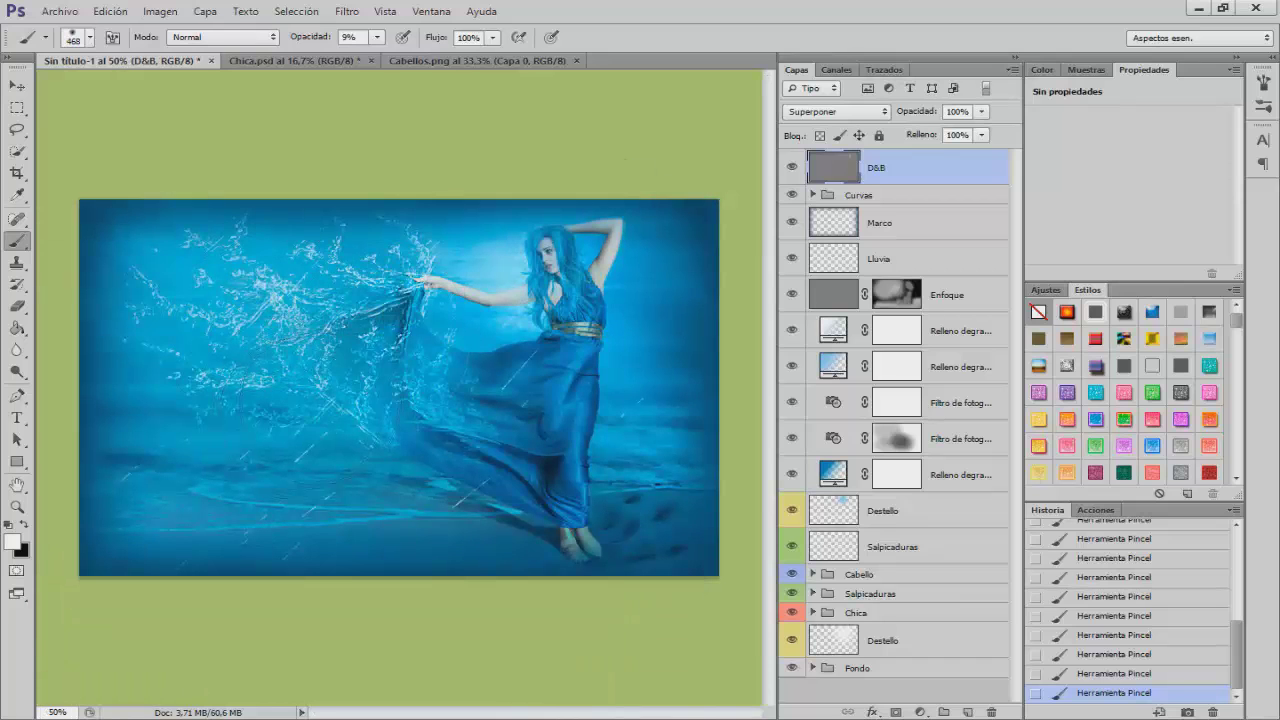
{"action": "left_click_drag", "start_coordinate": [640, 460], "coordinate": [553, 472]}
Compare the image with and without the D&B layer.
{"action": "left_click", "coordinate": [793, 168]}
{"action": "left_click", "coordinate": [793, 168]}
{"action": "left_click", "coordinate": [793, 168]}
{"action": "left_click", "coordinate": [793, 168]}
{"action": "left_click", "coordinate": [793, 168]}
{"action": "left_click", "coordinate": [793, 168]}
Try grouping the D&B layer with the Curvas group, and undo the grouping.
{"action": "left_click", "coordinate": [891, 194], "text": "shift"}
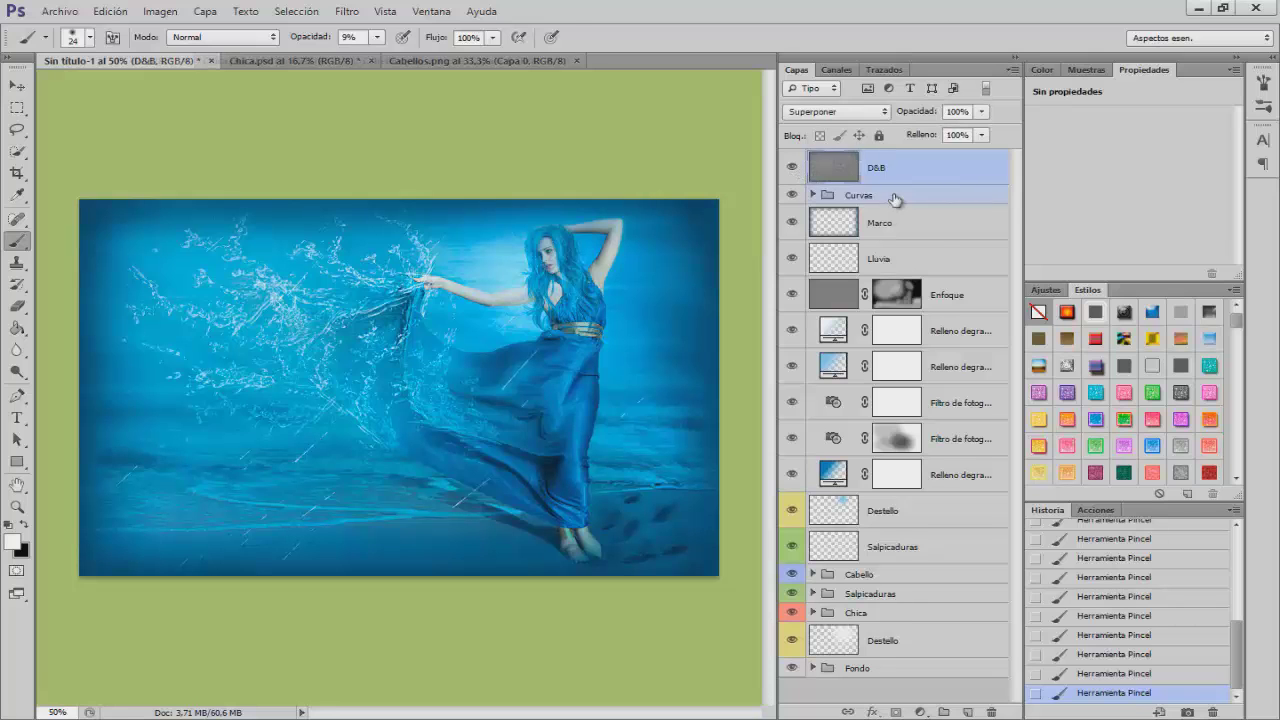
{"action": "key", "text": "ctrl+g"}
{"action": "left_click", "coordinate": [812, 159]}
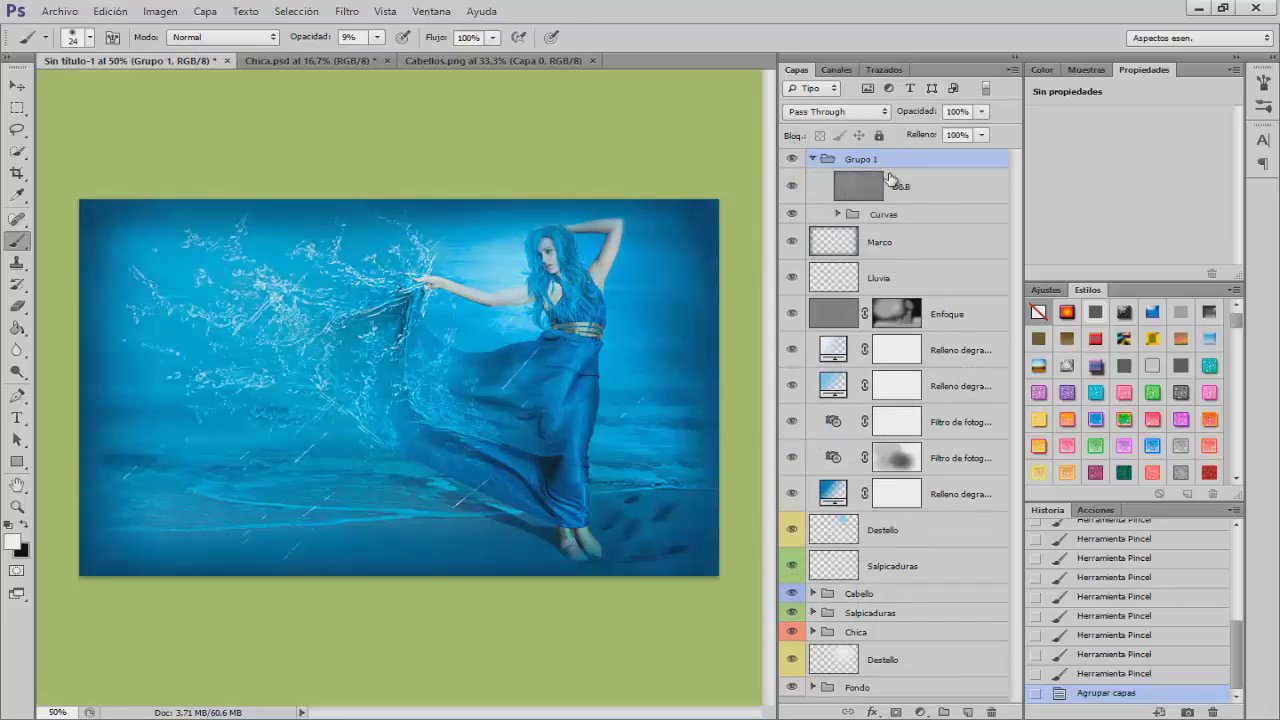
{"action": "key", "text": "ctrl+z"}
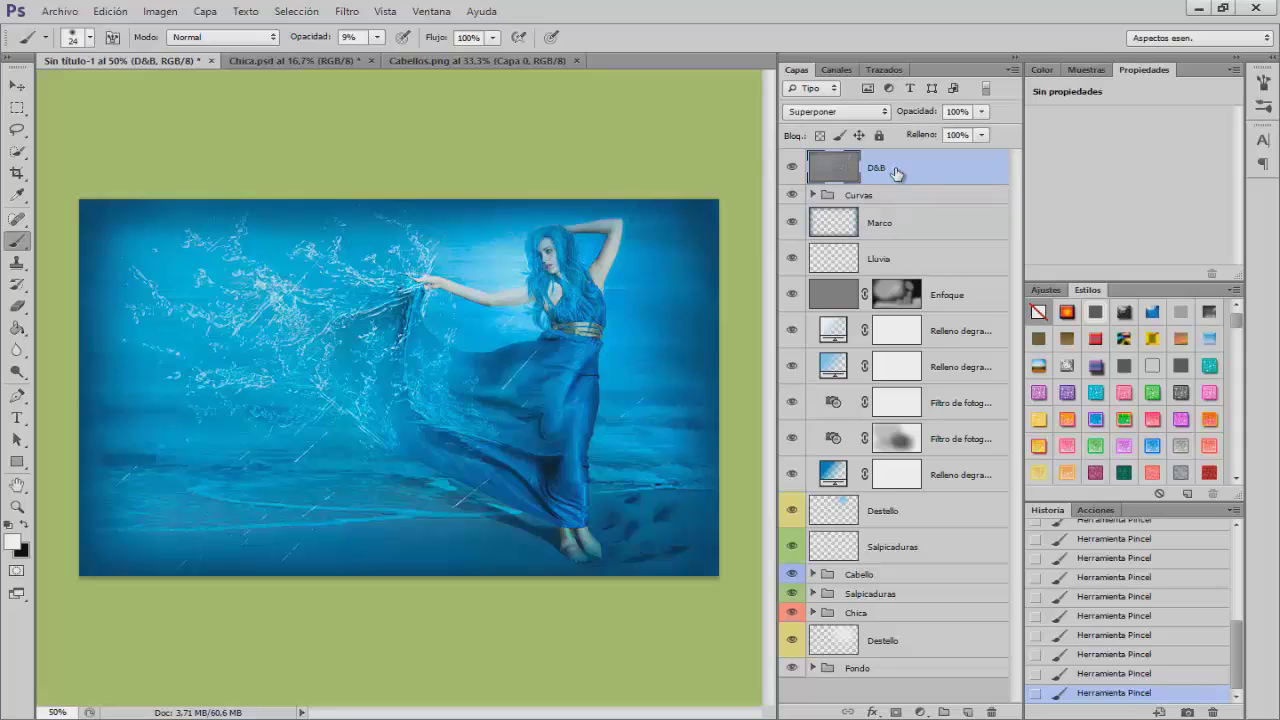
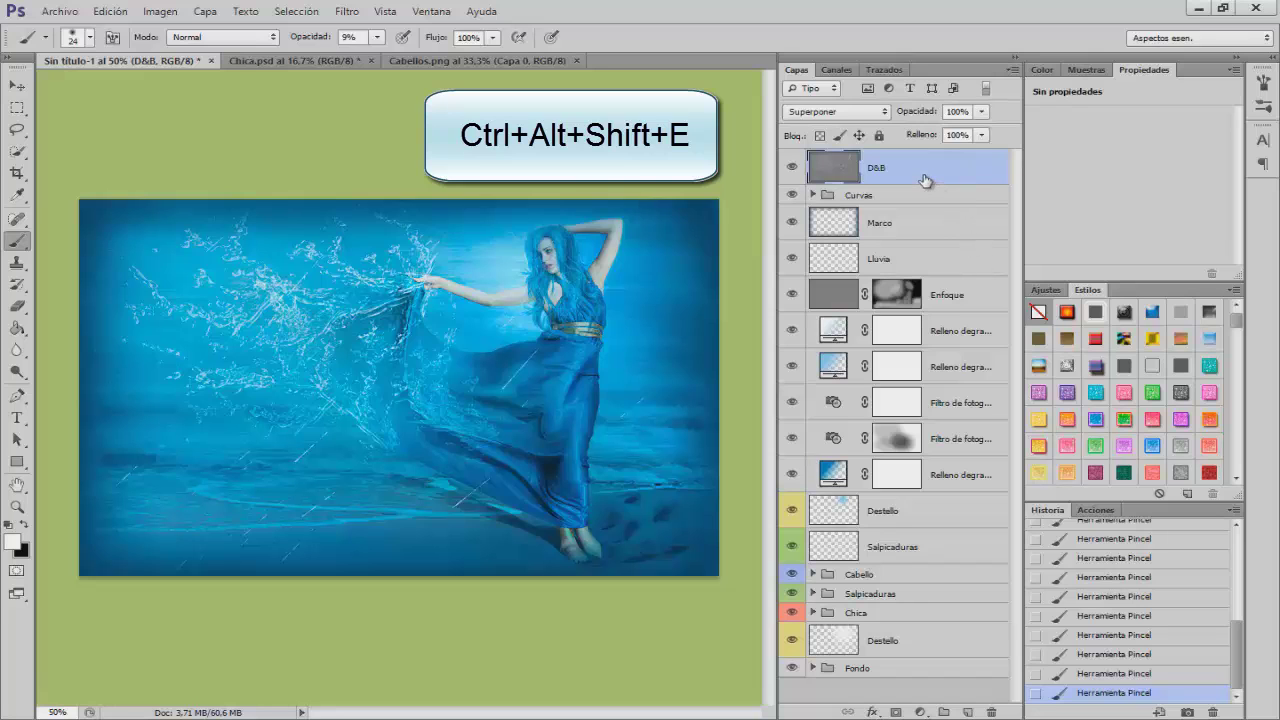
Stamp all visible layers into a new top layer and open it in the Topaz Adjust 5 filter.
{"action": "key", "text": "ctrl+alt+shift+e"}
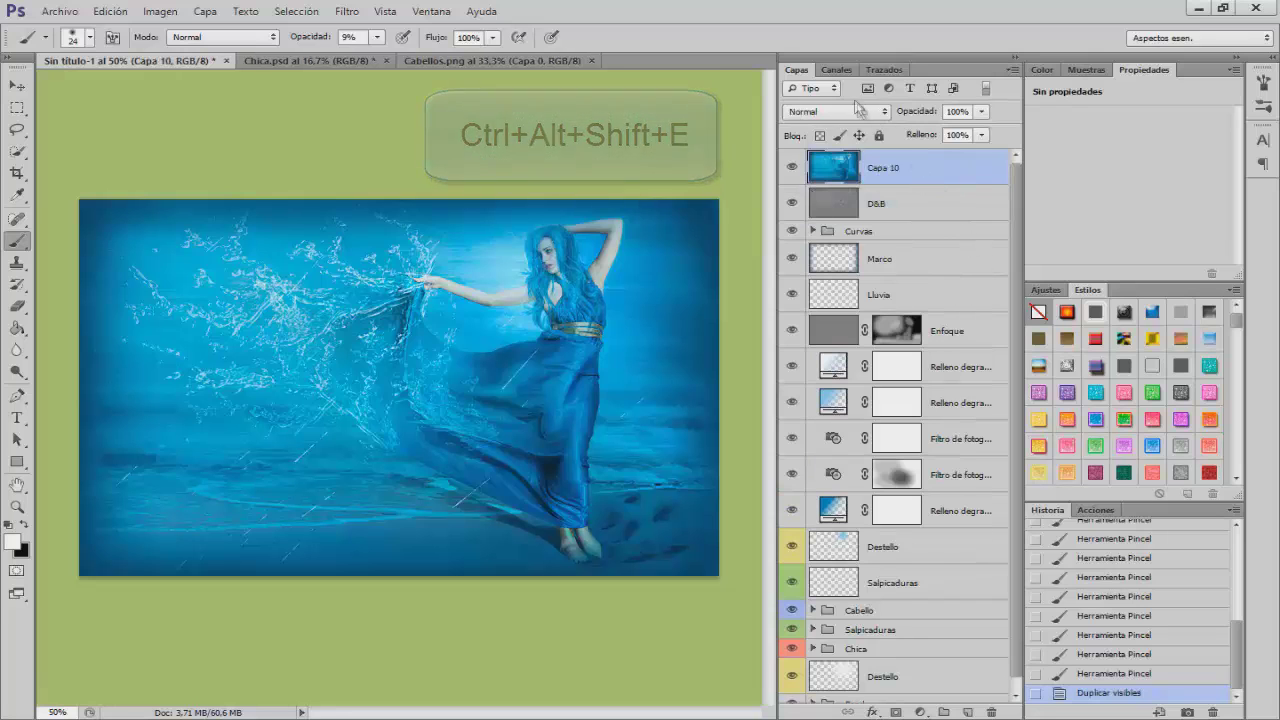
{"action": "left_click", "coordinate": [347, 12]}
{"action": "mouse_move", "coordinate": [357, 428]}
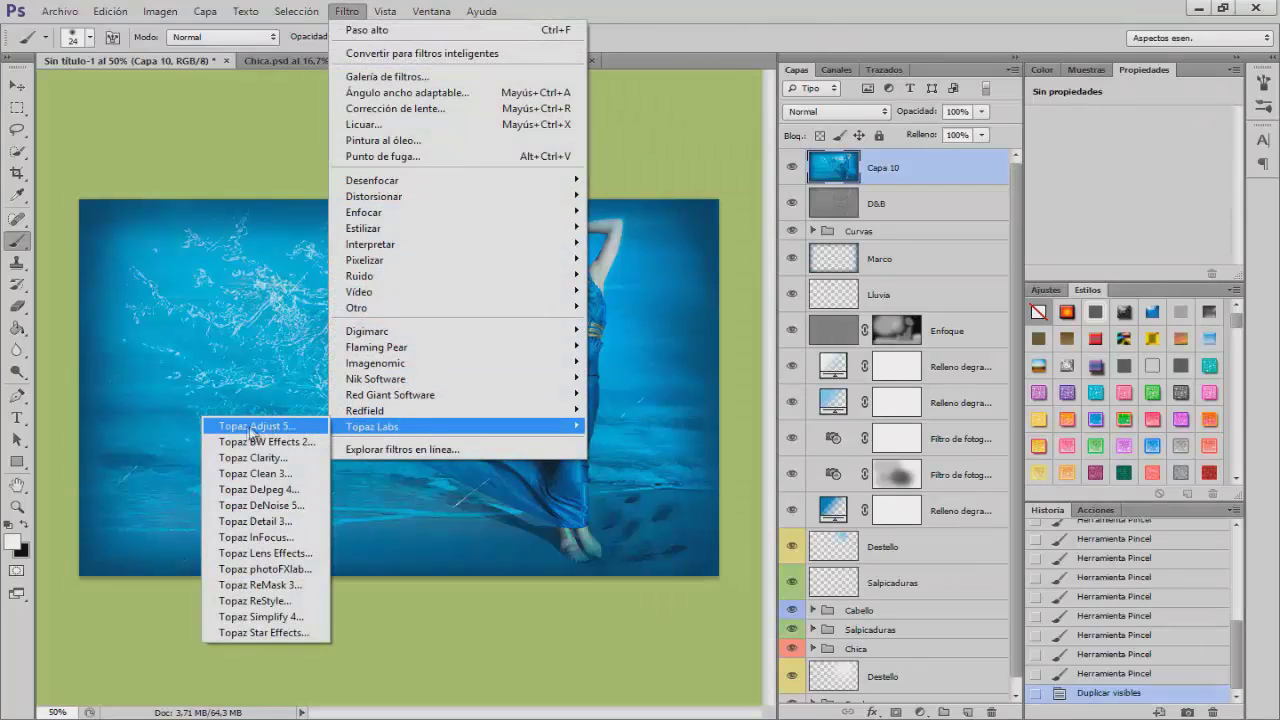
{"action": "left_click", "coordinate": [289, 427]}
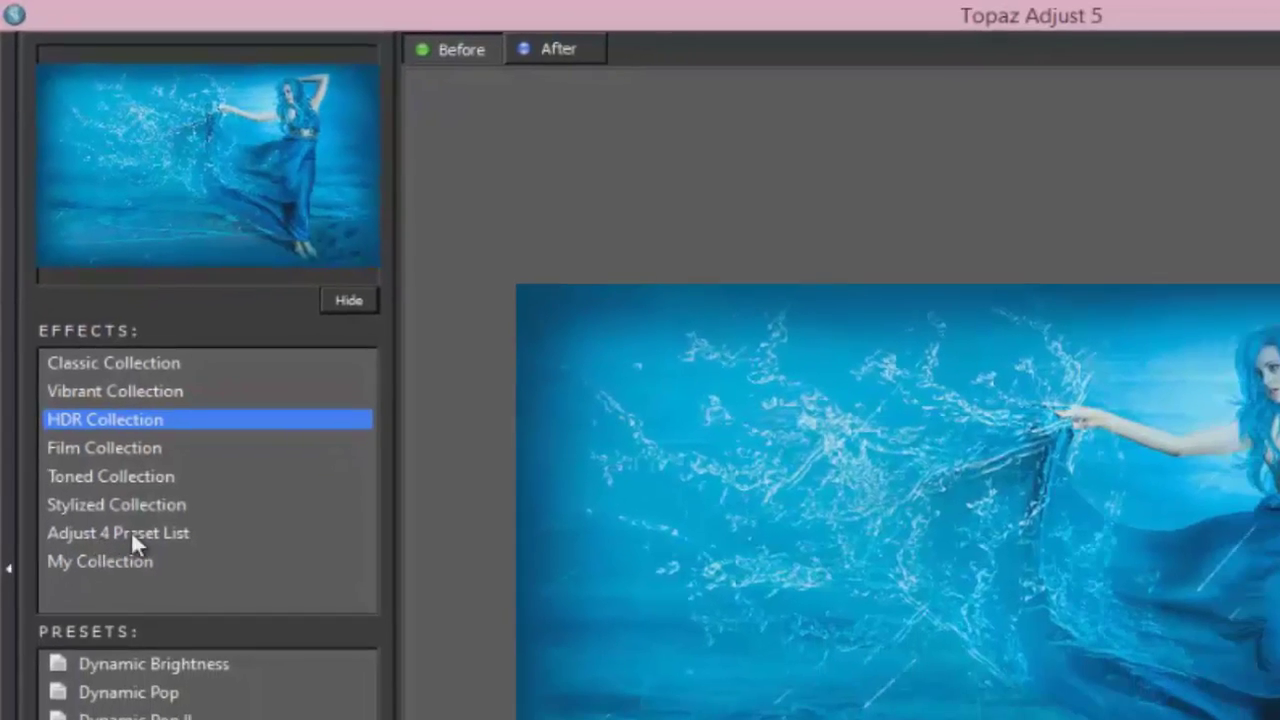
Apply the Portrait Drama preset from the Adjust 4 Preset List collection.
{"action": "left_click", "coordinate": [140, 611]}
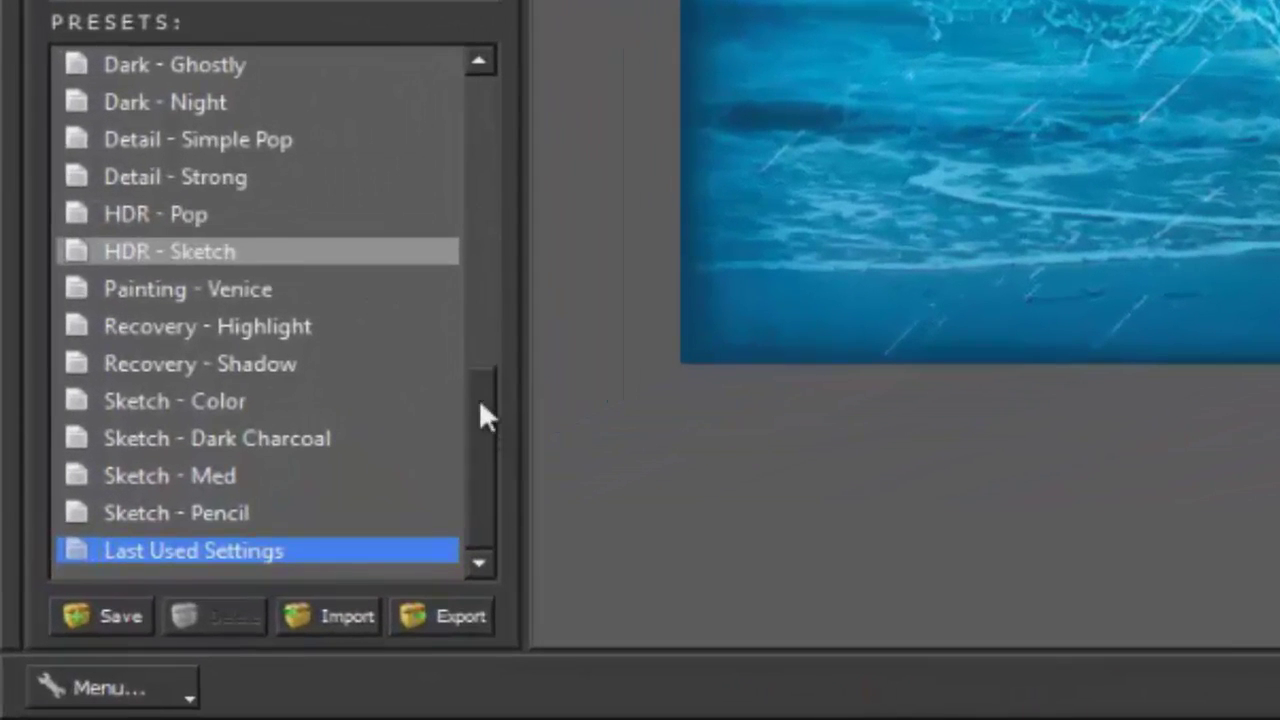
{"action": "left_click_drag", "start_coordinate": [413, 459], "coordinate": [435, 346]}
{"action": "left_click_drag", "start_coordinate": [501, 273], "coordinate": [515, 80]}
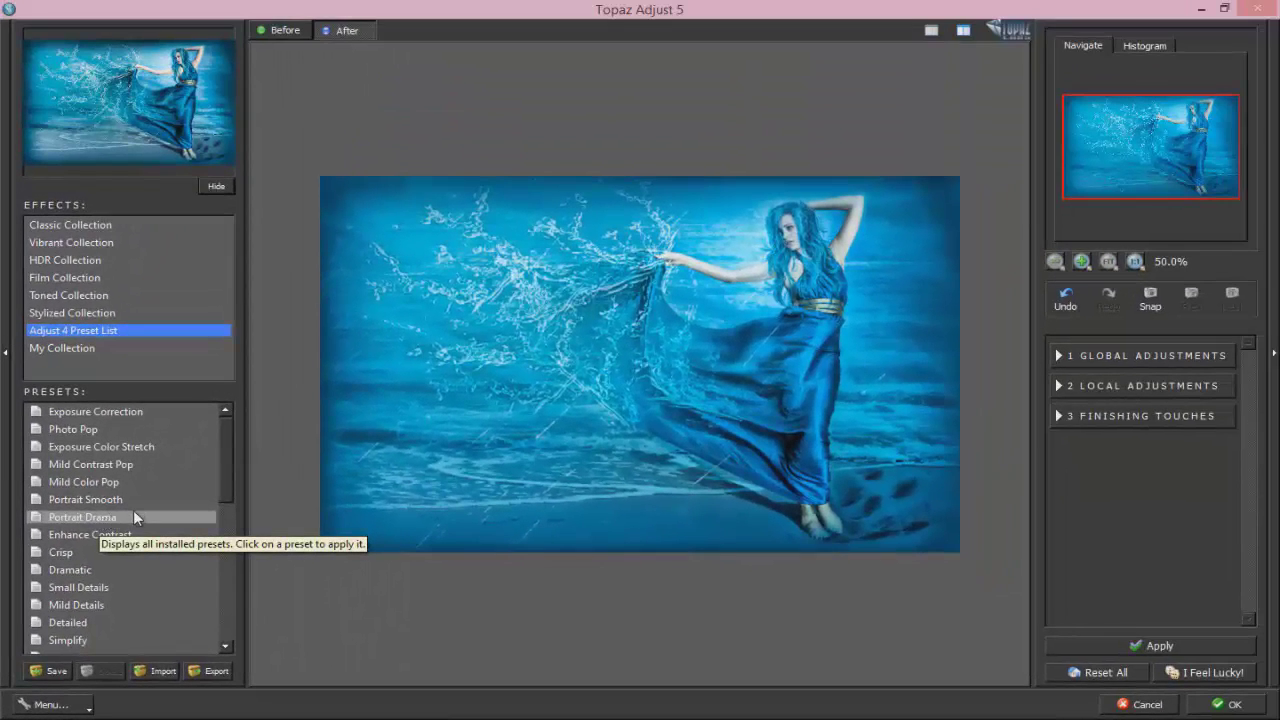
{"action": "left_click", "coordinate": [133, 518]}
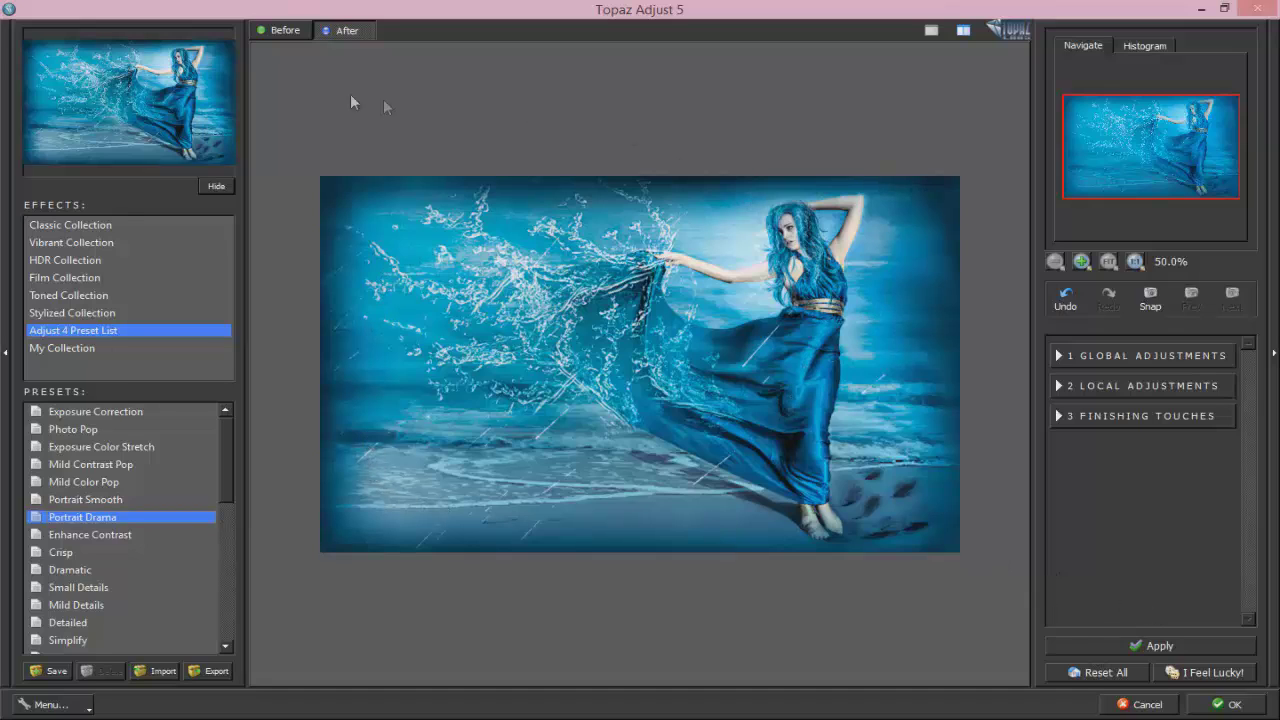
Compare the original image with the Portrait Drama result several times in the filter preview.
{"action": "left_click", "coordinate": [285, 31]}
{"action": "left_click", "coordinate": [349, 32]}
{"action": "left_click", "coordinate": [284, 31]}
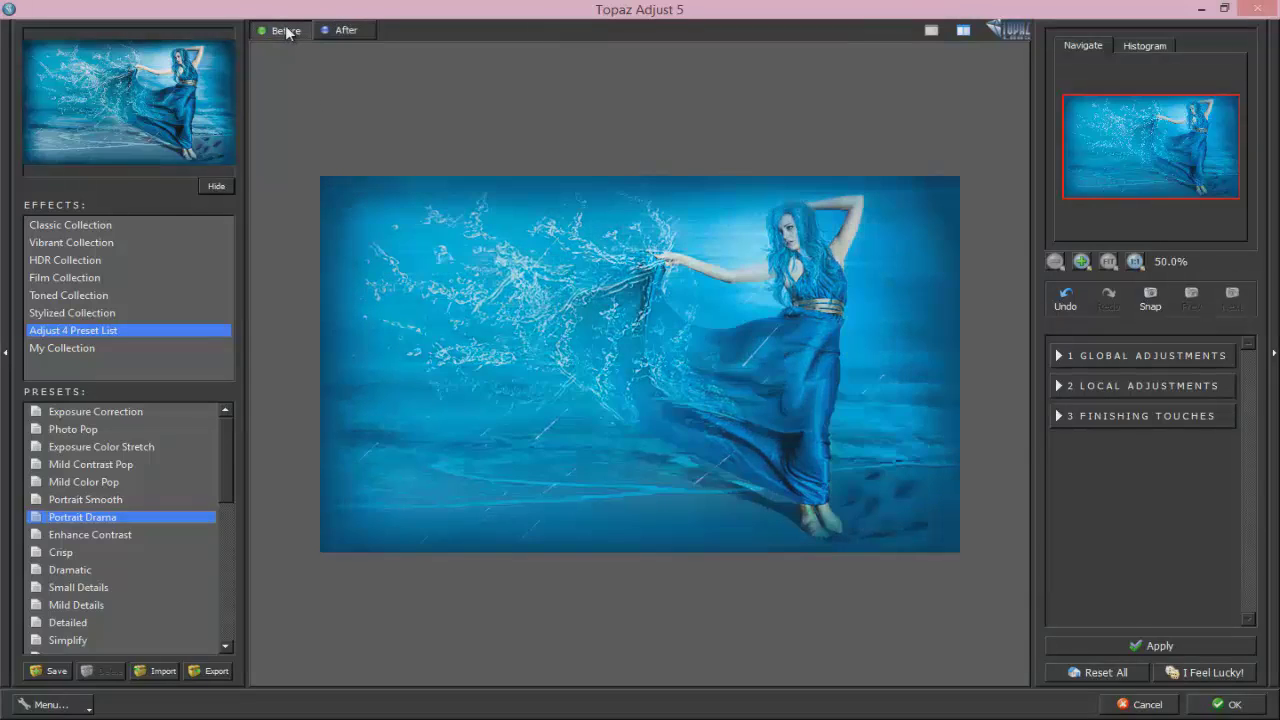
{"action": "left_click", "coordinate": [349, 32]}
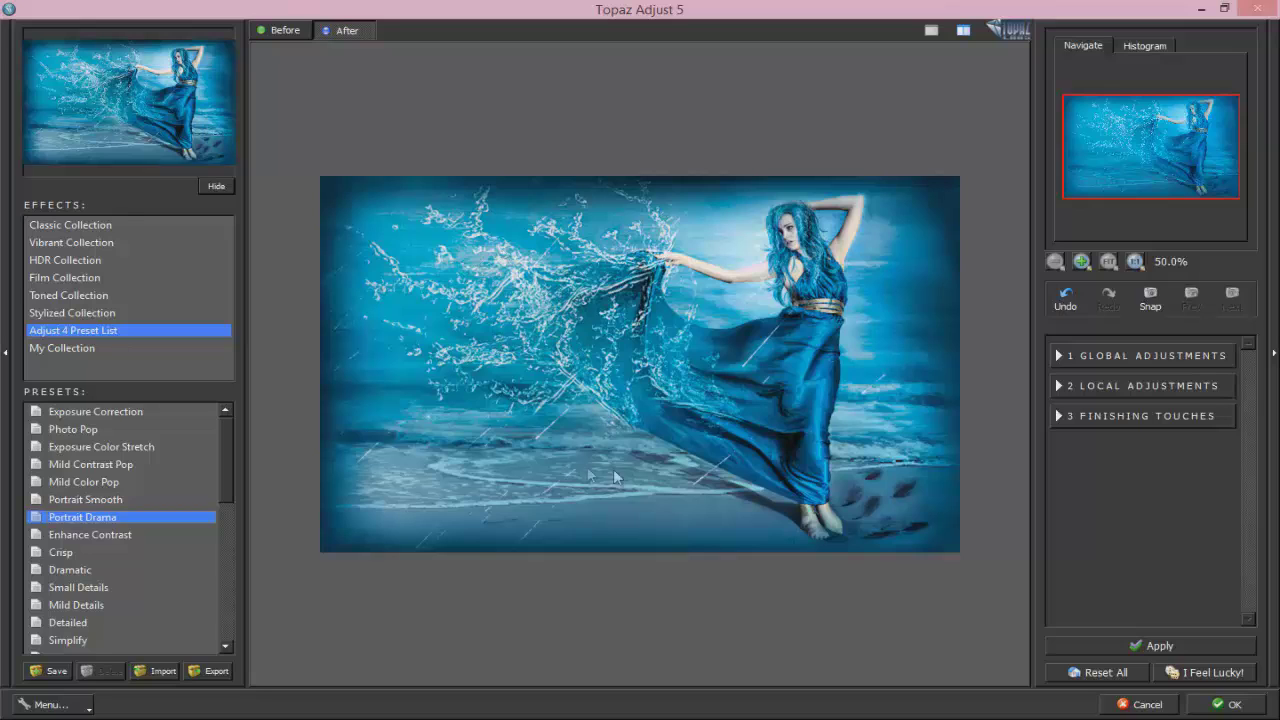
{"action": "left_click", "coordinate": [285, 31]}
{"action": "left_click", "coordinate": [331, 30]}
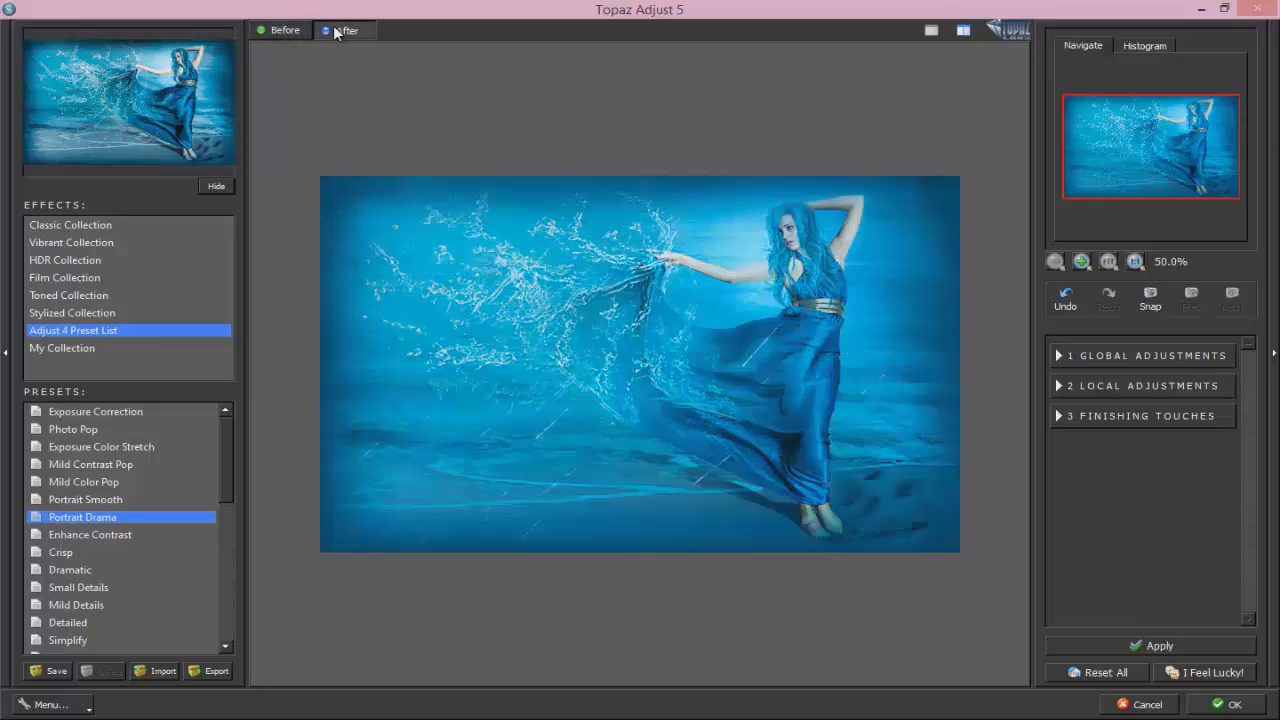
{"action": "left_click", "coordinate": [285, 30]}
{"action": "left_click", "coordinate": [345, 30]}
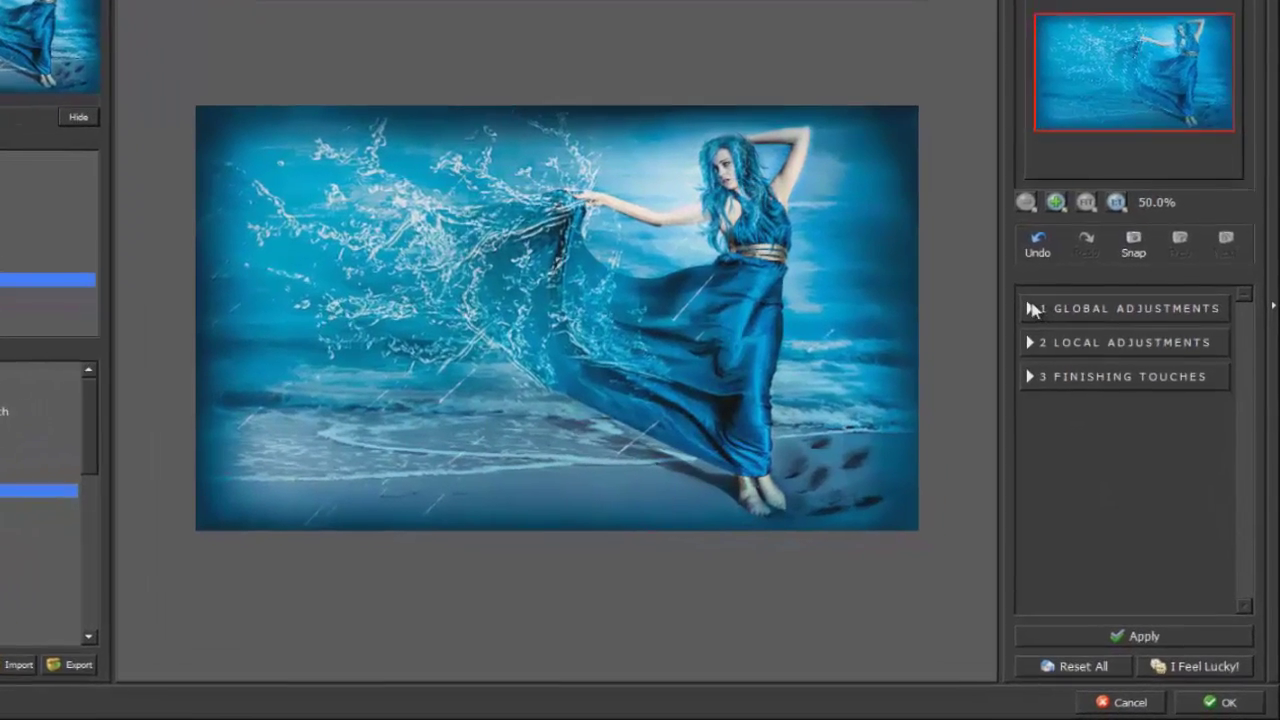
In the global Details adjustments, lower Strength to 0.84 and Sharpen to 0.80.
{"action": "left_click", "coordinate": [1121, 355]}
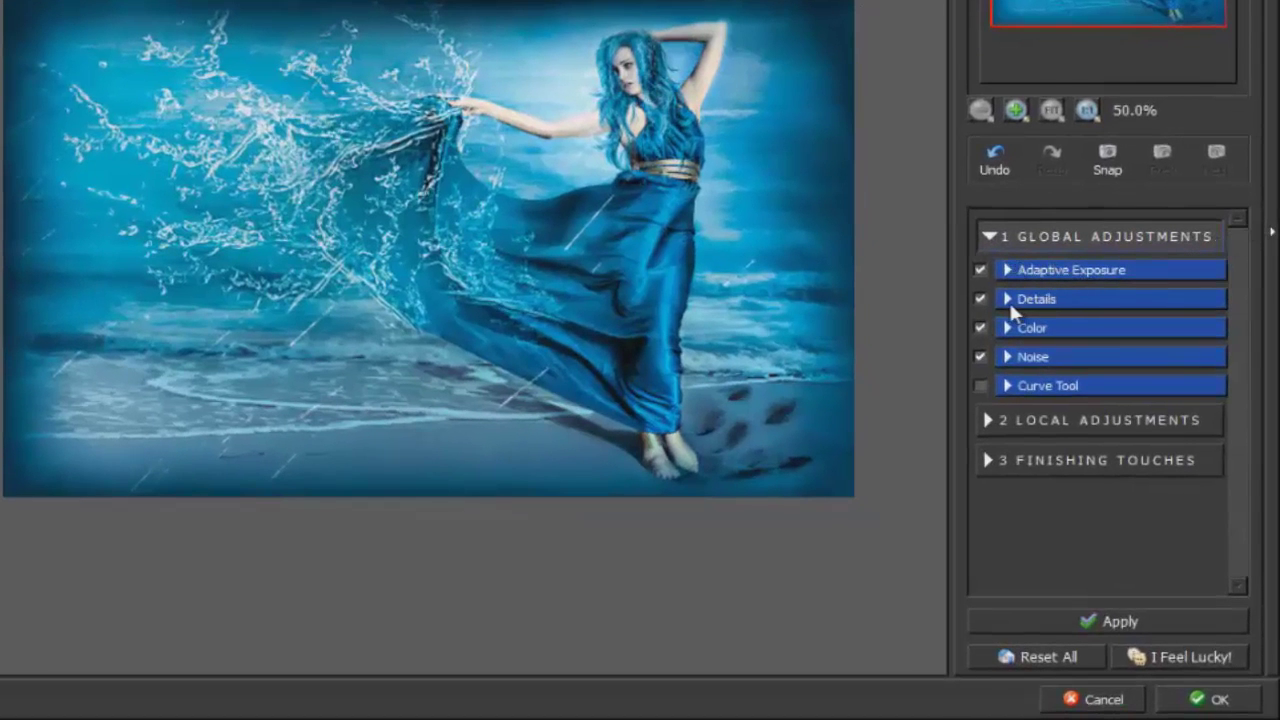
{"action": "left_click", "coordinate": [1007, 300]}
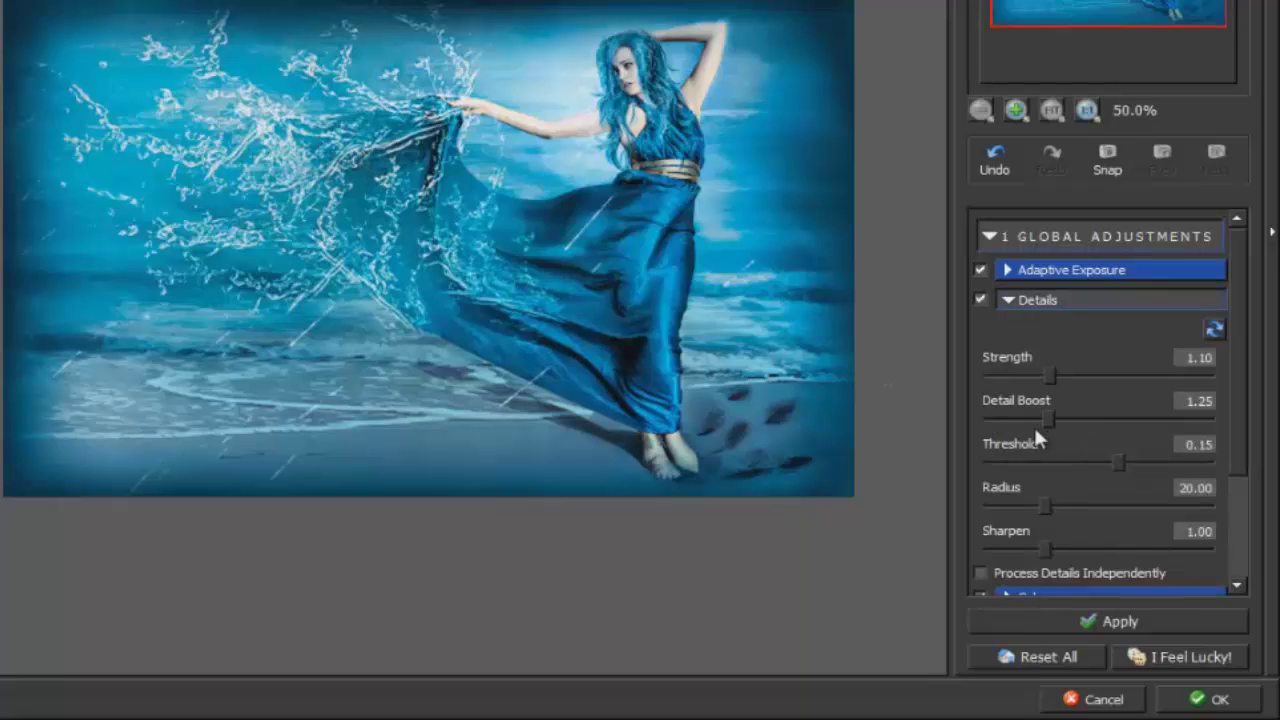
{"action": "left_click_drag", "start_coordinate": [1048, 370], "coordinate": [1035, 370]}
{"action": "scroll", "coordinate": [1076, 540], "scroll_direction": "down", "scroll_amount": 3}
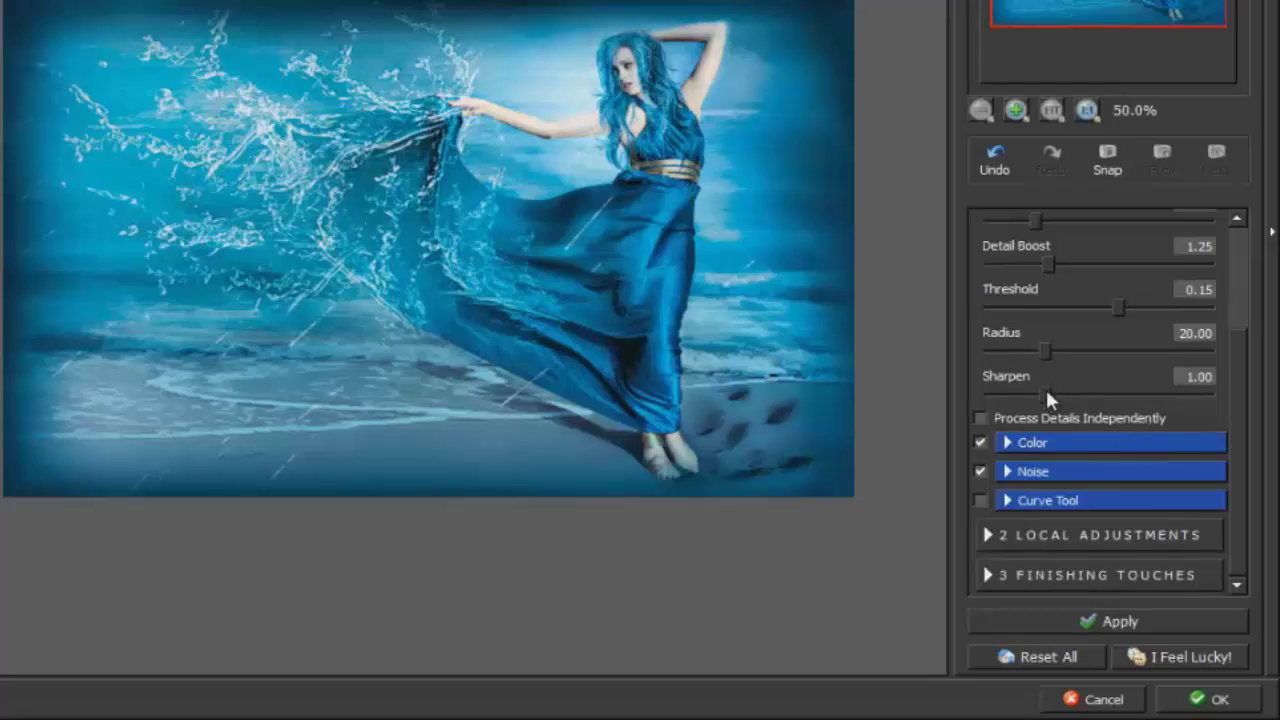
{"action": "left_click_drag", "start_coordinate": [1045, 390], "coordinate": [1032, 390]}
{"action": "scroll", "coordinate": [1064, 382], "scroll_direction": "up", "scroll_amount": 1}
{"action": "scroll", "coordinate": [1035, 383], "scroll_direction": "up", "scroll_amount": 1}
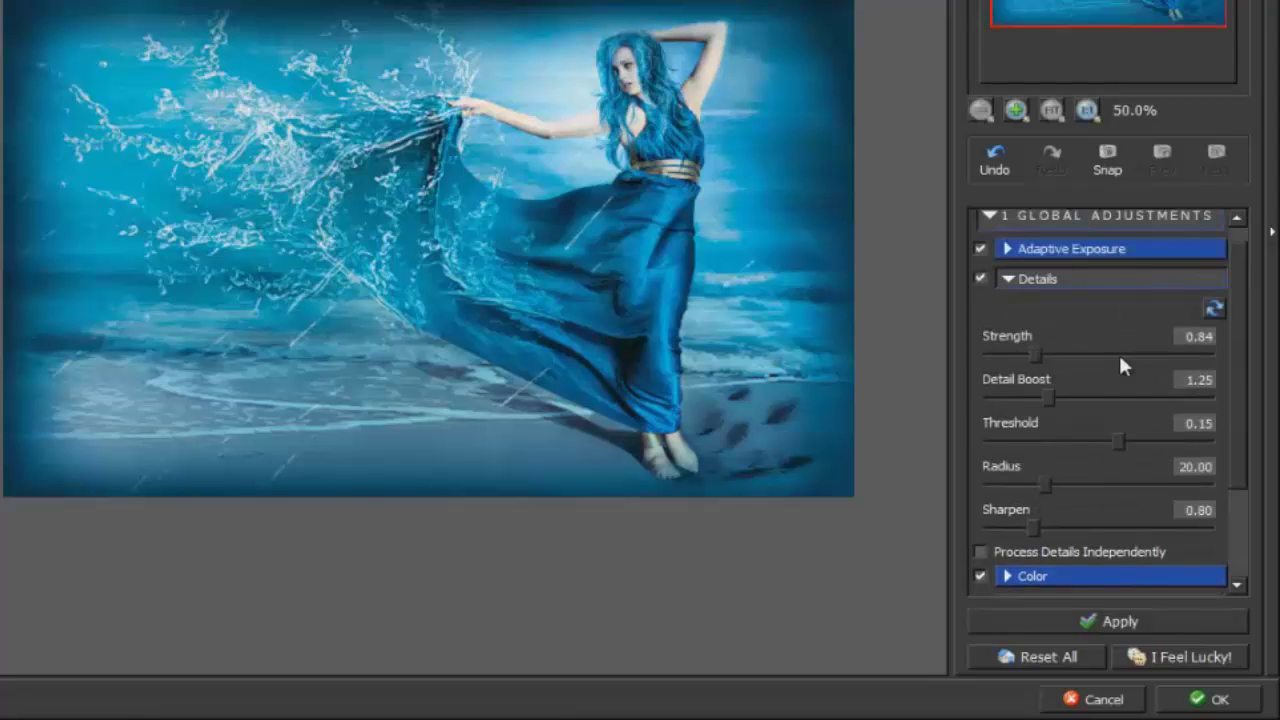
{"action": "left_click", "coordinate": [1000, 282]}
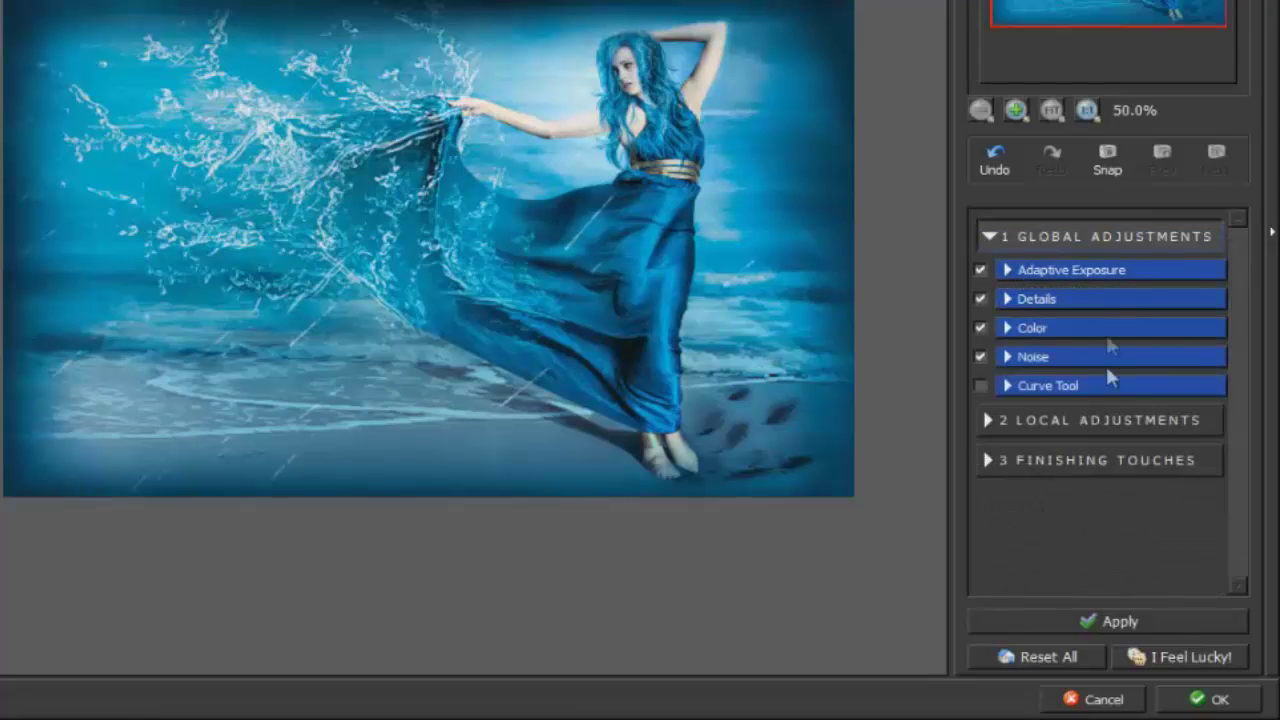
In the global Color adjustments, reduce Saturation to 0.69.
{"action": "left_click", "coordinate": [1010, 330]}
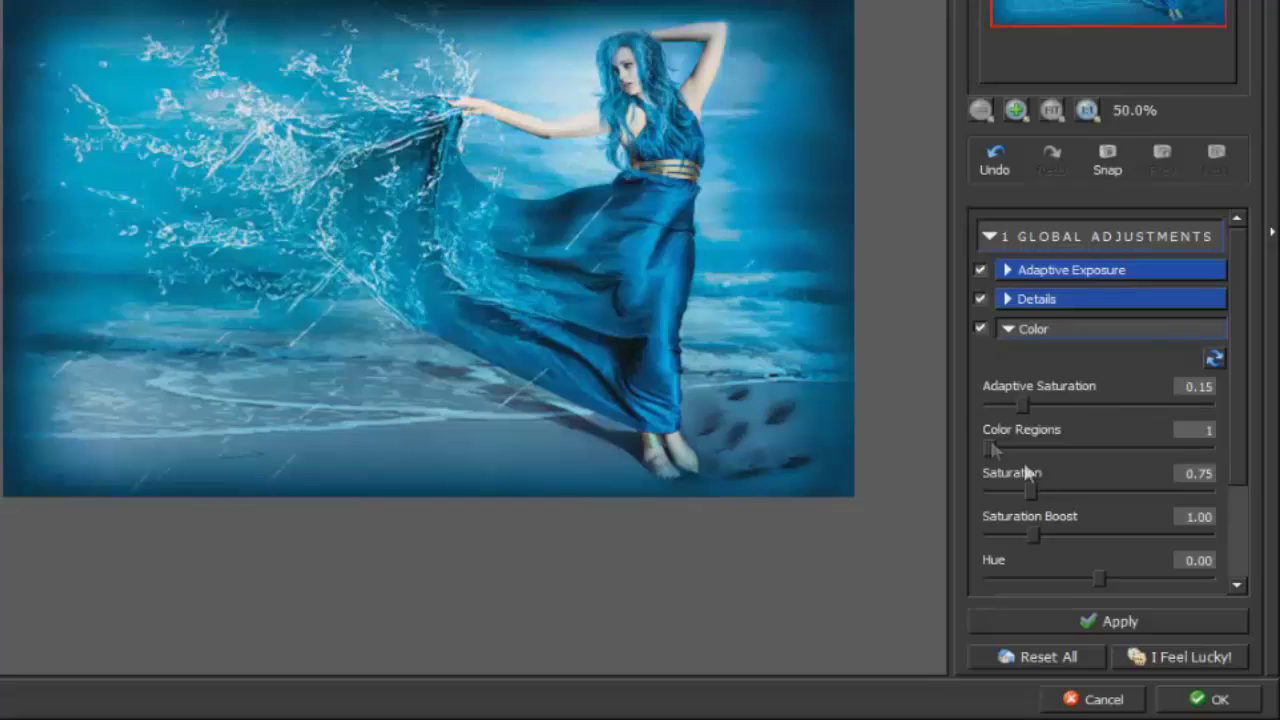
{"action": "left_click_drag", "start_coordinate": [1032, 490], "coordinate": [1026, 490]}
{"action": "scroll", "coordinate": [1242, 441], "scroll_direction": "down", "scroll_amount": 3}
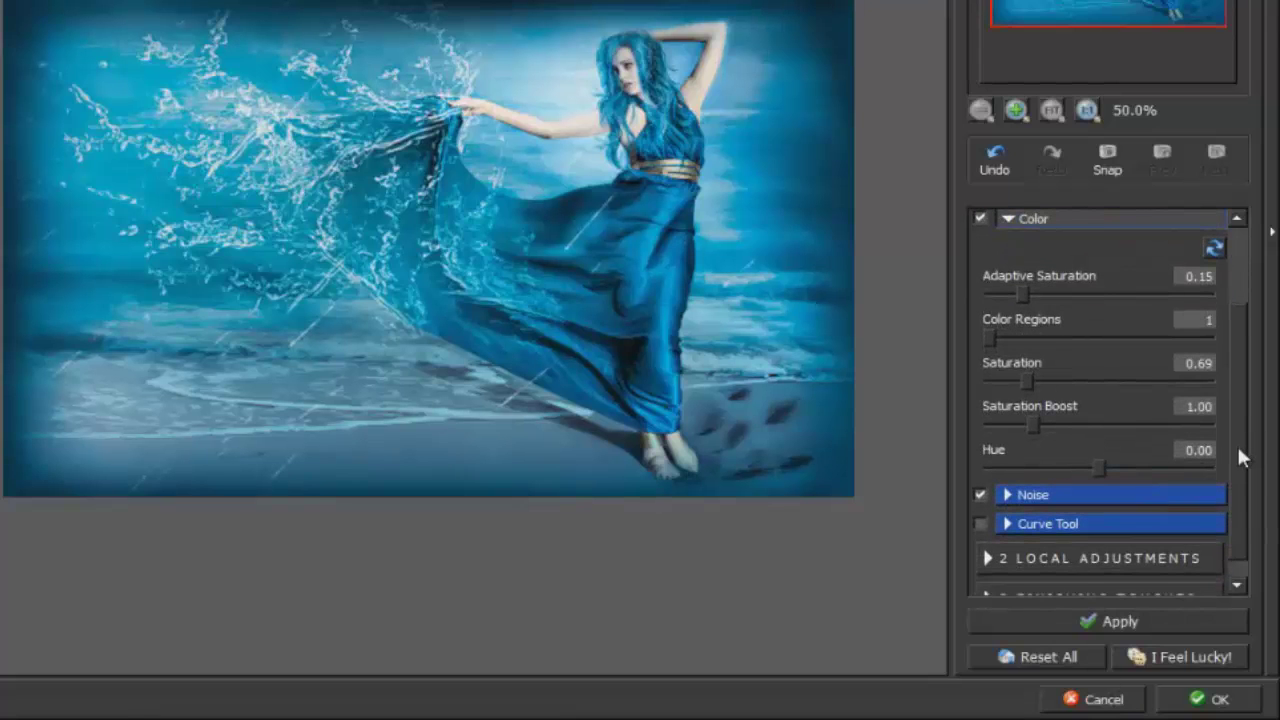
{"action": "scroll", "coordinate": [1240, 443], "scroll_direction": "down", "scroll_amount": 1}
Dodge the bodice and skirt folds with a local adjustment brush of size 86, and erase some dodging on the lower skirt.
{"action": "left_click", "coordinate": [988, 537]}
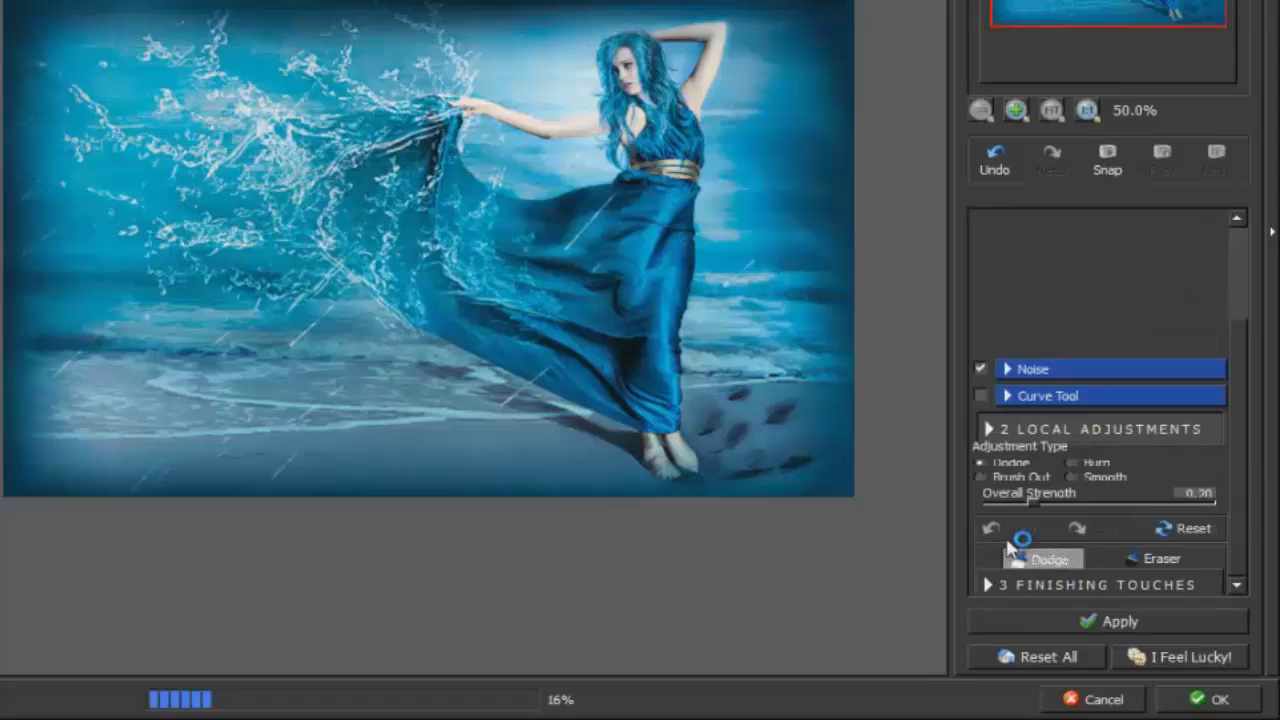
{"action": "scroll", "coordinate": [1040, 450], "scroll_direction": "down", "scroll_amount": 5}
{"action": "scroll", "coordinate": [1236, 385], "scroll_direction": "up", "scroll_amount": 4}
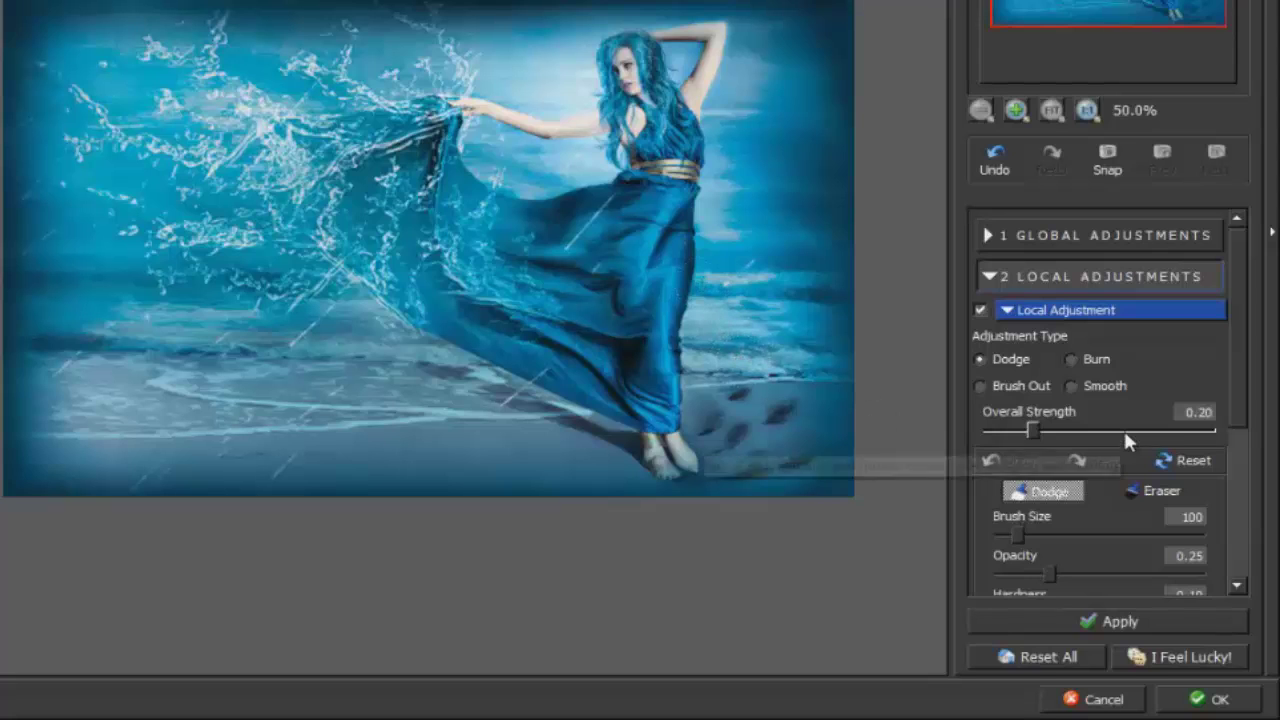
{"action": "left_click", "coordinate": [1072, 359]}
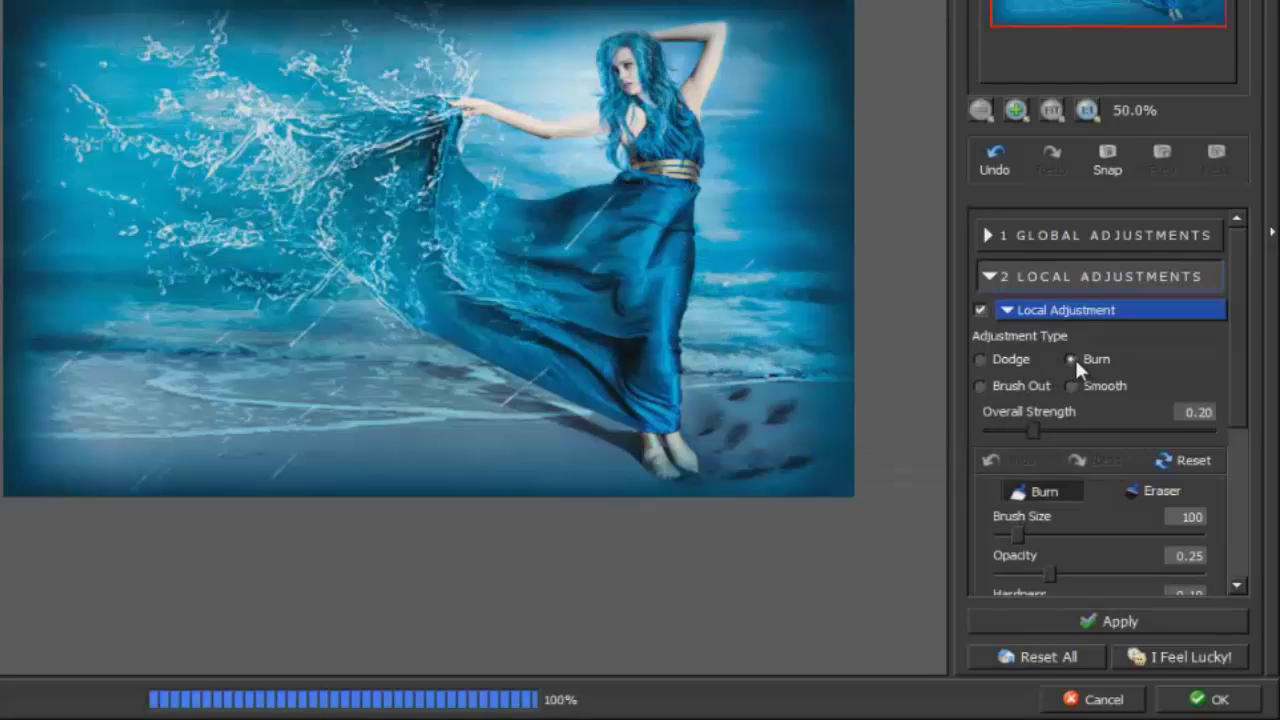
{"action": "left_click", "coordinate": [981, 359]}
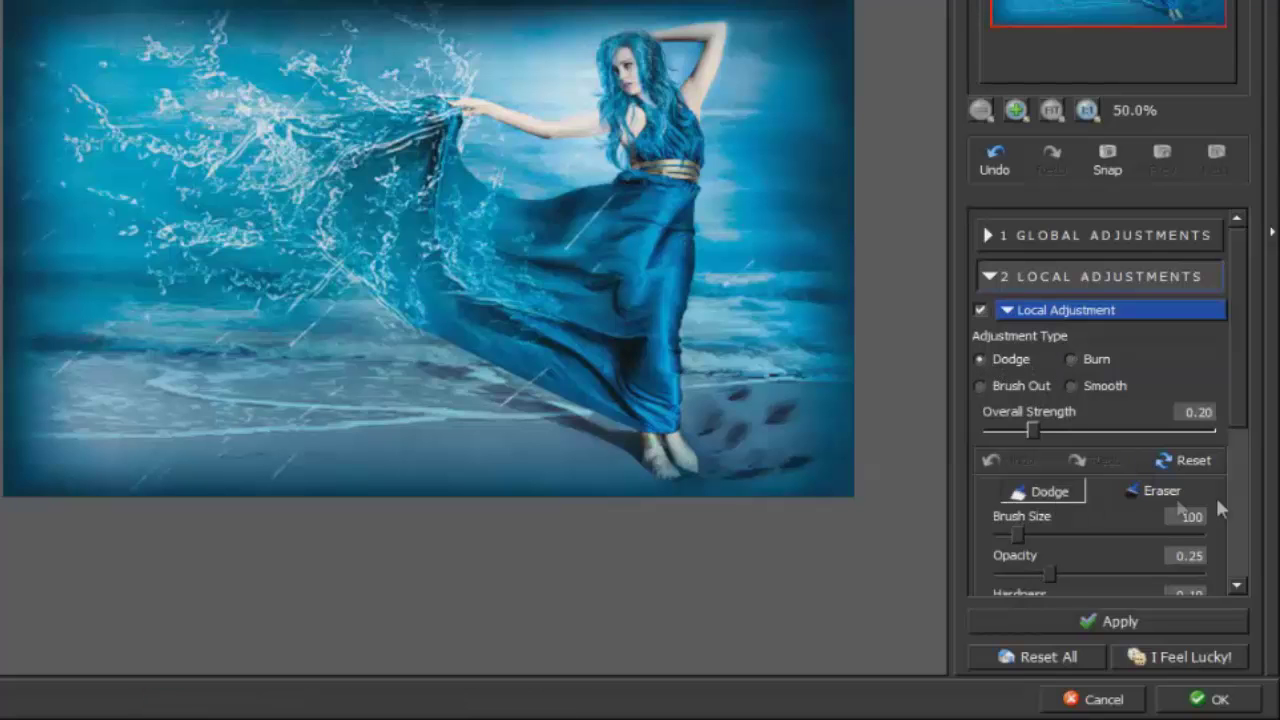
{"action": "left_click_drag", "start_coordinate": [1240, 417], "coordinate": [1256, 500]}
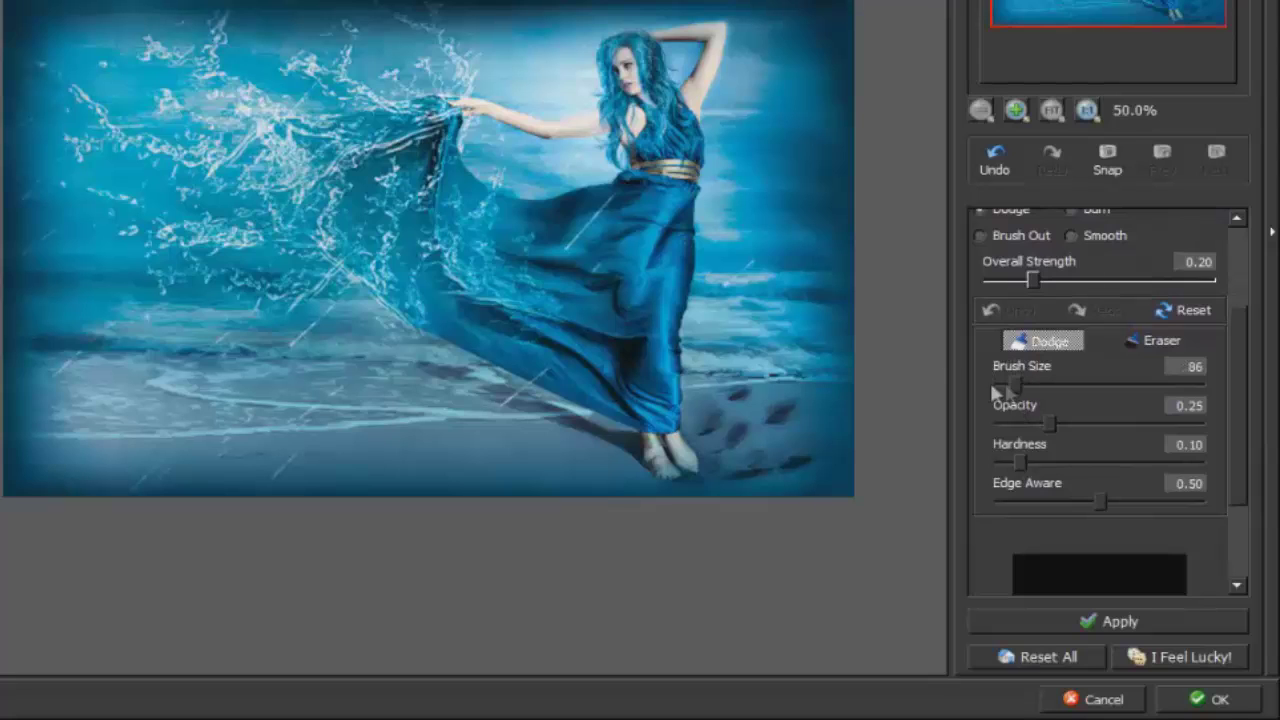
{"action": "left_click_drag", "start_coordinate": [640, 225], "coordinate": [678, 203]}
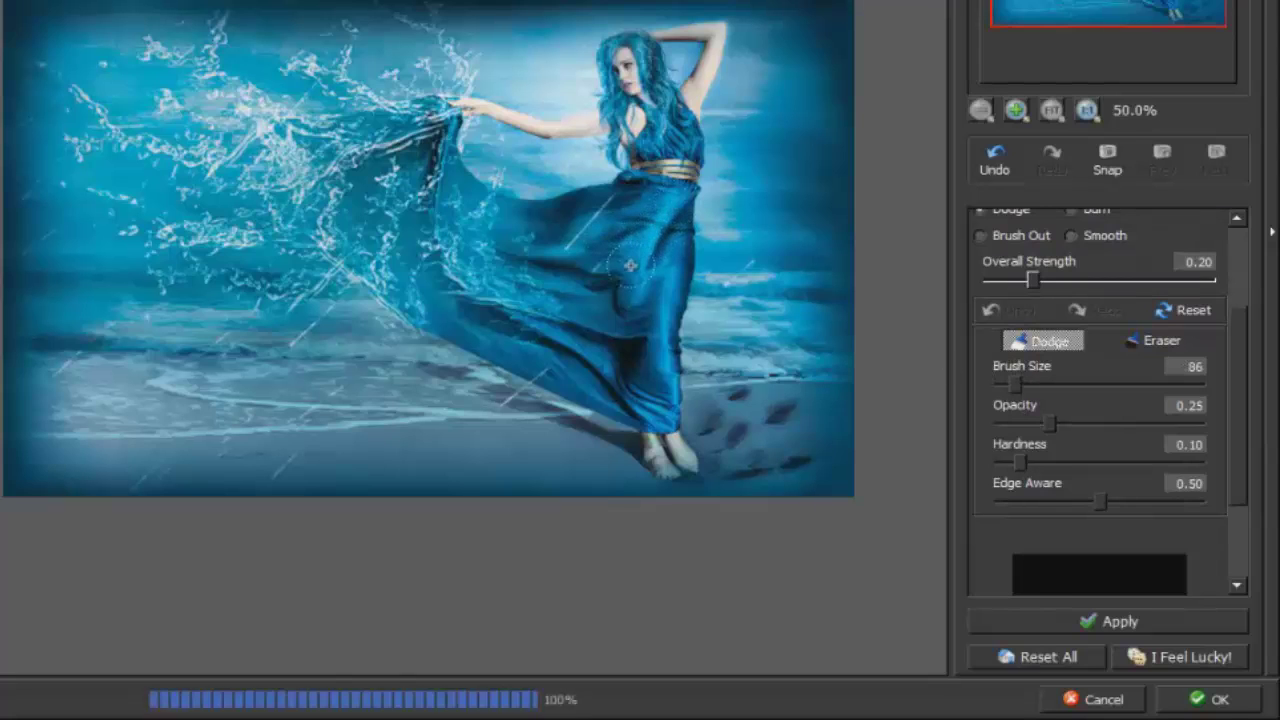
{"action": "left_click_drag", "start_coordinate": [632, 265], "coordinate": [669, 371]}
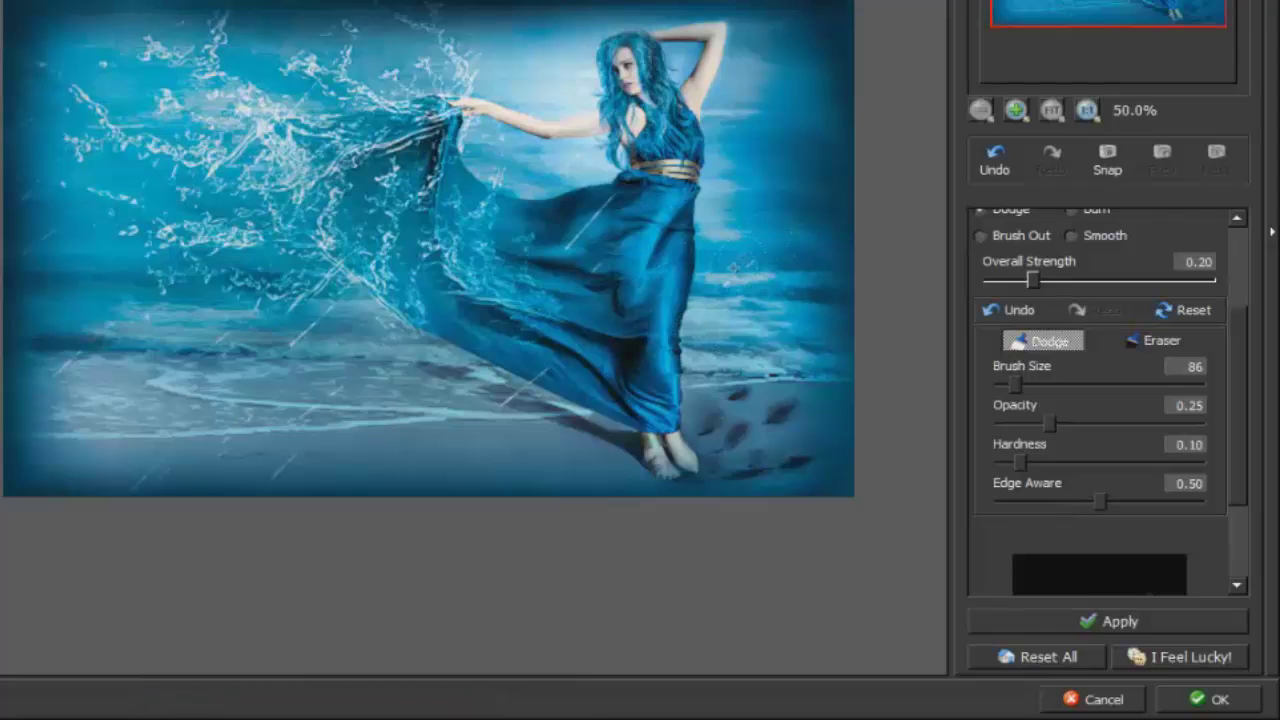
{"action": "mouse_move", "coordinate": [583, 250]}
{"action": "left_mouse_down"}
{"action": "mouse_move", "coordinate": [515, 253]}
{"action": "mouse_move", "coordinate": [550, 352]}
{"action": "mouse_move", "coordinate": [561, 342]}
{"action": "mouse_move", "coordinate": [501, 338]}
{"action": "left_mouse_up"}
{"action": "left_click", "coordinate": [1155, 341]}
{"action": "left_click_drag", "start_coordinate": [572, 343], "coordinate": [440, 305]}
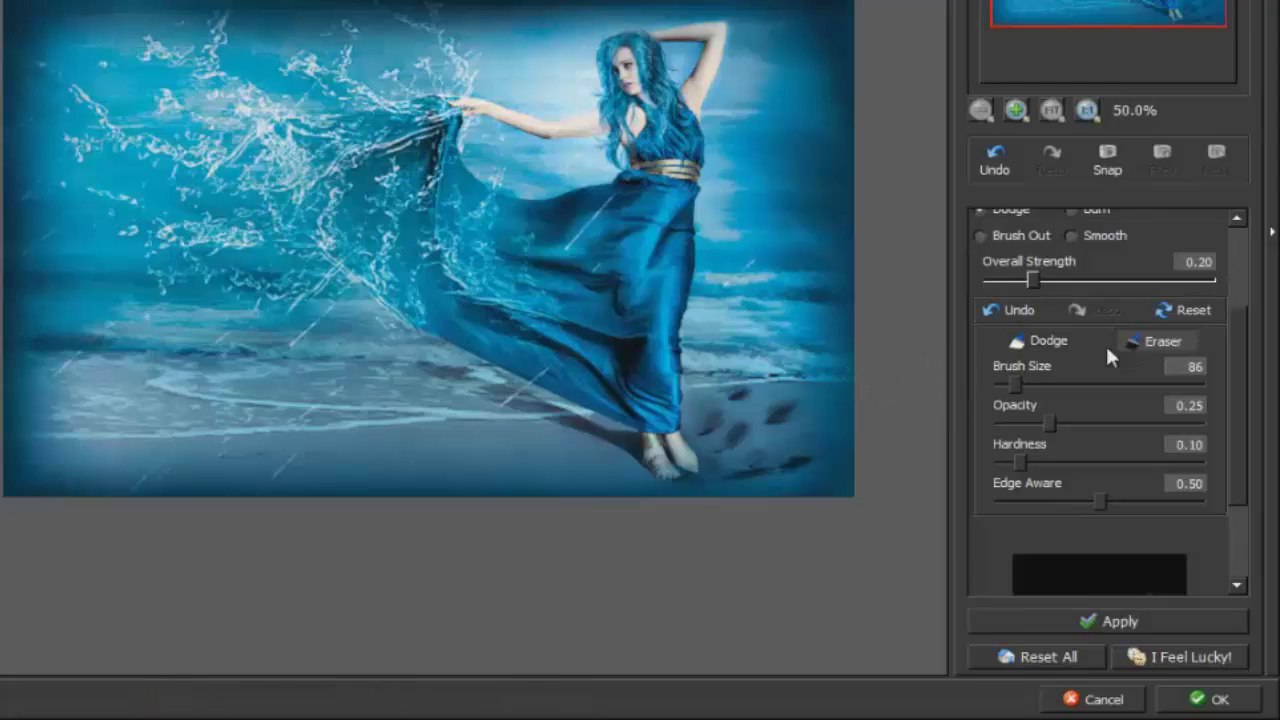
Burn the shadows in the flowing fabric of the dress with the local adjustment brush.
{"action": "scroll", "coordinate": [1107, 352], "scroll_direction": "up", "scroll_amount": 2}
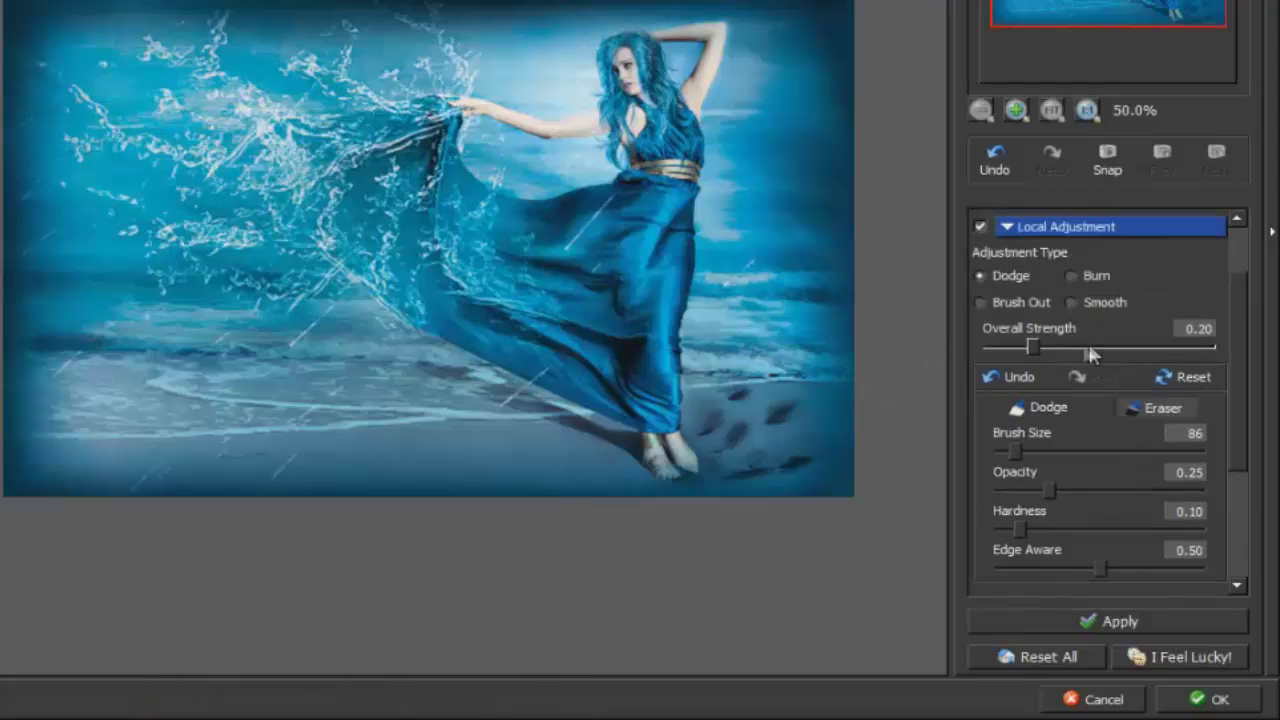
{"action": "left_click", "coordinate": [1068, 278]}
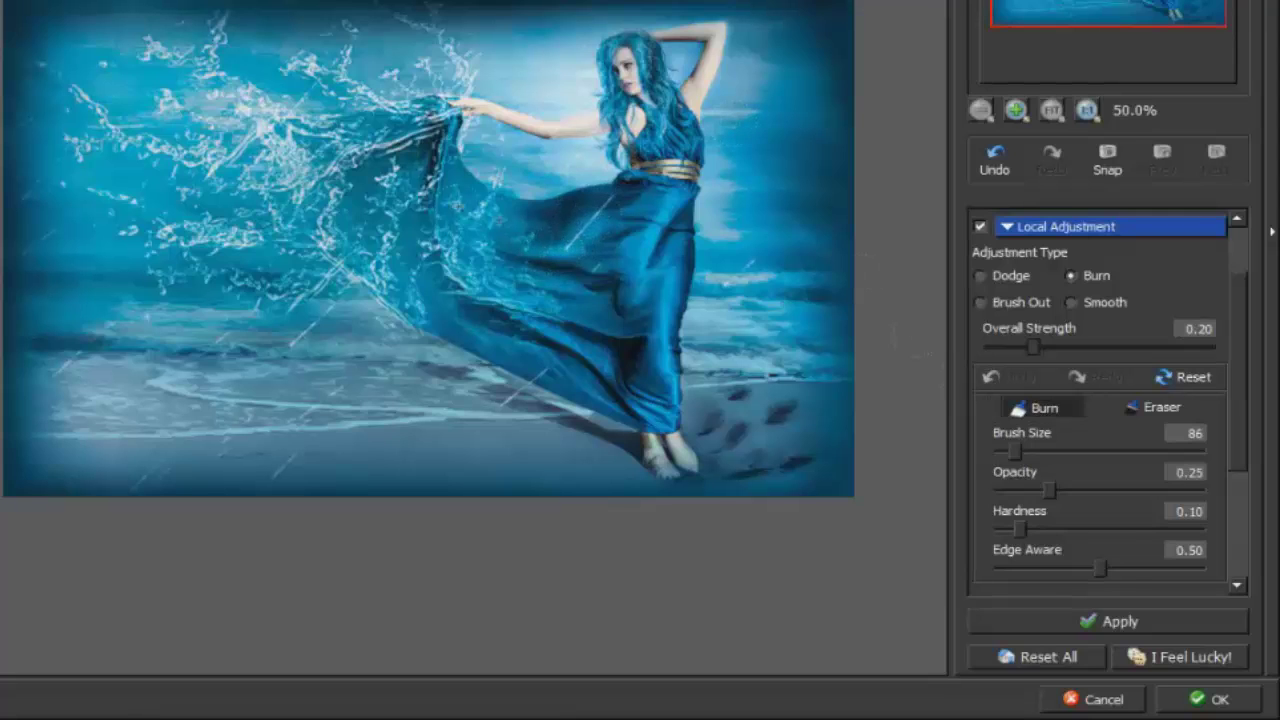
{"action": "mouse_move", "coordinate": [464, 237]}
{"action": "left_mouse_down"}
{"action": "mouse_move", "coordinate": [387, 212]}
{"action": "mouse_move", "coordinate": [421, 229]}
{"action": "left_mouse_up"}
Try the Vignette finishing touch on the image and switch it off again.
{"action": "left_click_drag", "start_coordinate": [1256, 455], "coordinate": [1258, 572]}
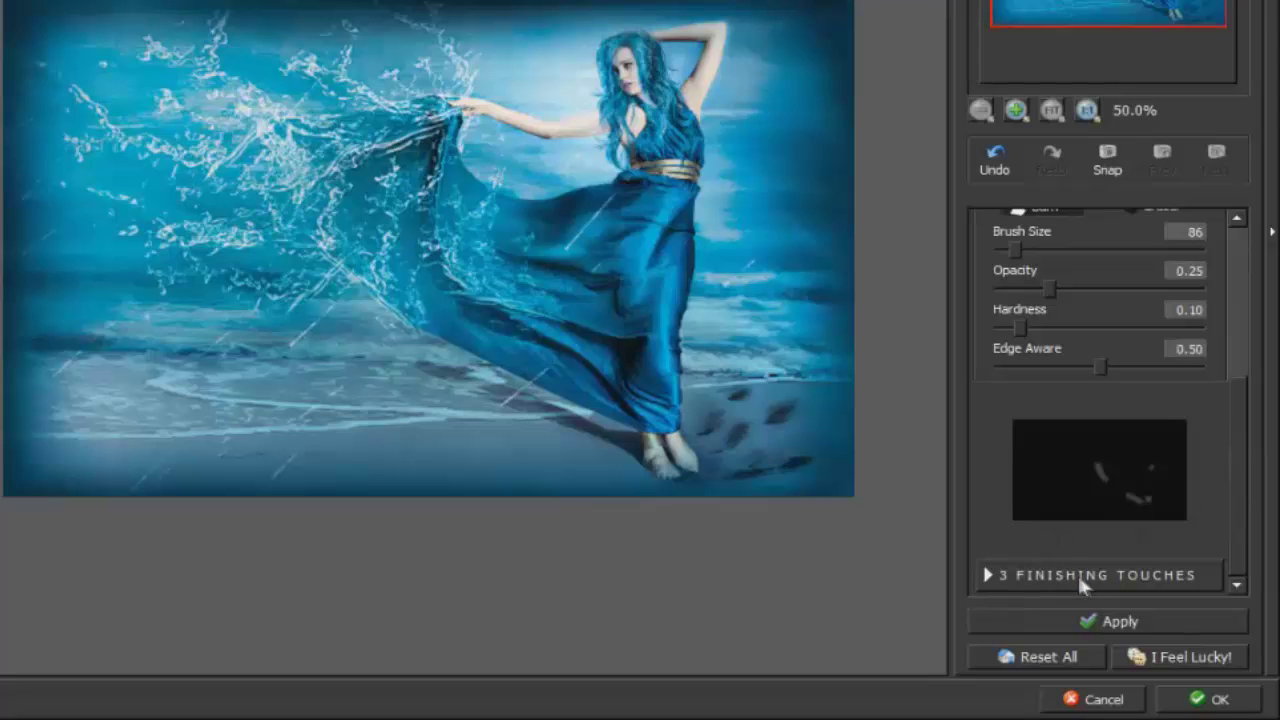
{"action": "left_click", "coordinate": [1013, 577]}
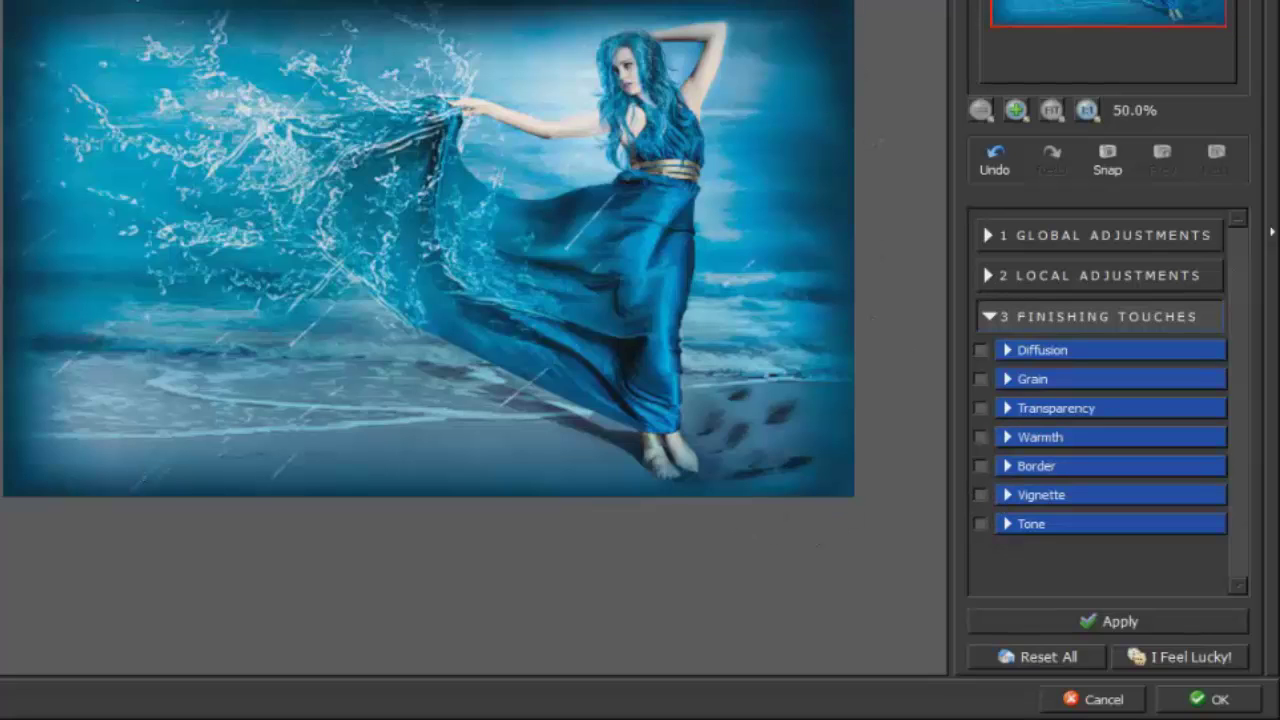
{"action": "left_click", "coordinate": [981, 495]}
{"action": "left_click", "coordinate": [1012, 497]}
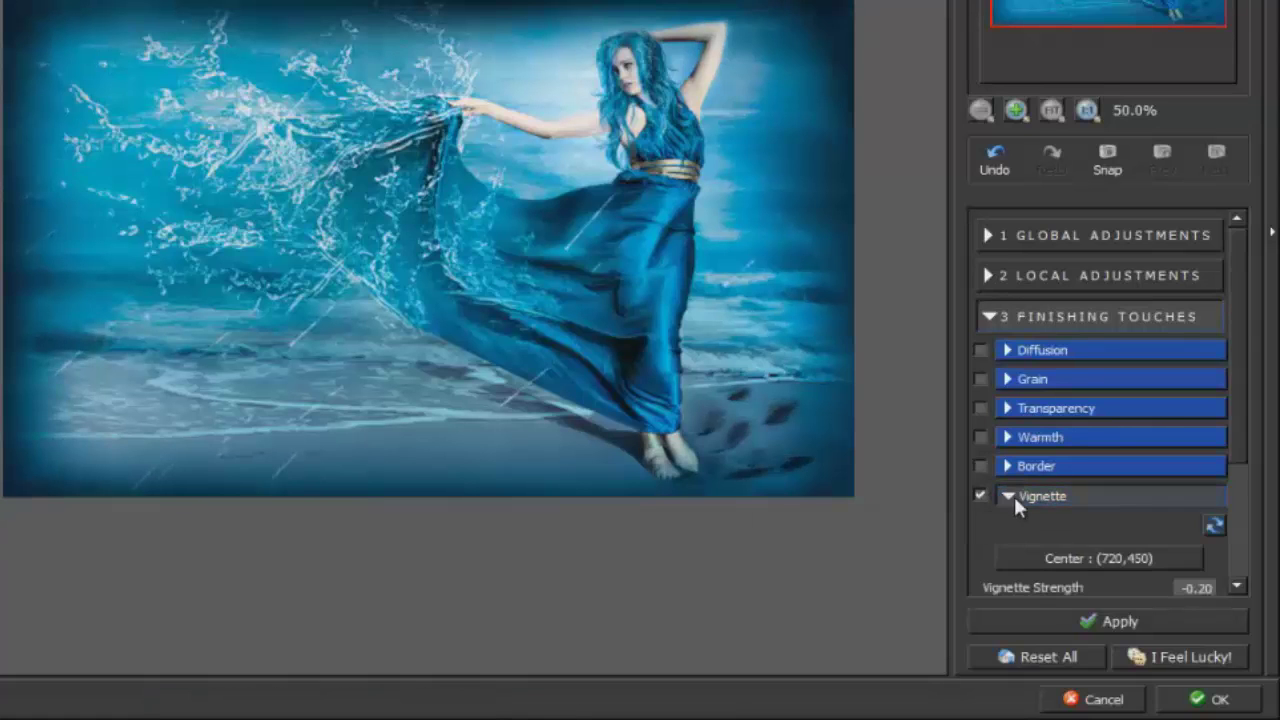
{"action": "scroll", "coordinate": [1092, 524], "scroll_direction": "down", "scroll_amount": 4}
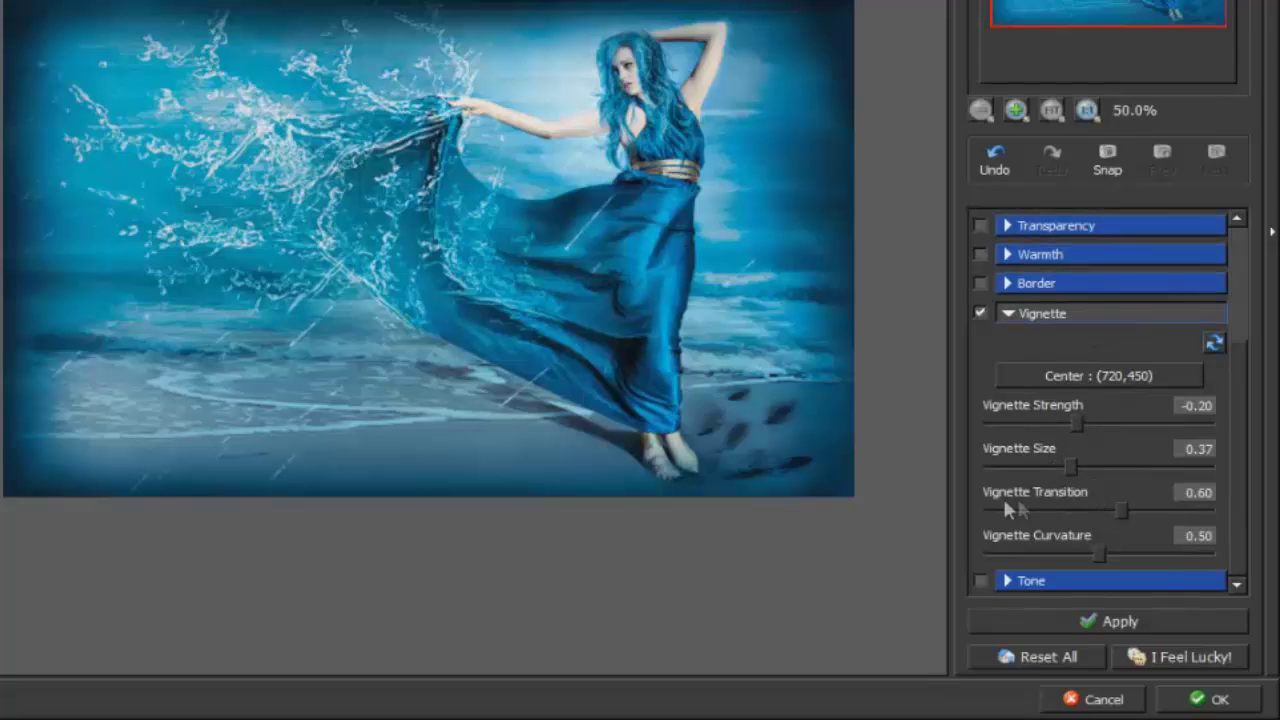
{"action": "scroll", "coordinate": [1000, 440], "scroll_direction": "up", "scroll_amount": 2}
{"action": "left_click", "coordinate": [988, 380]}
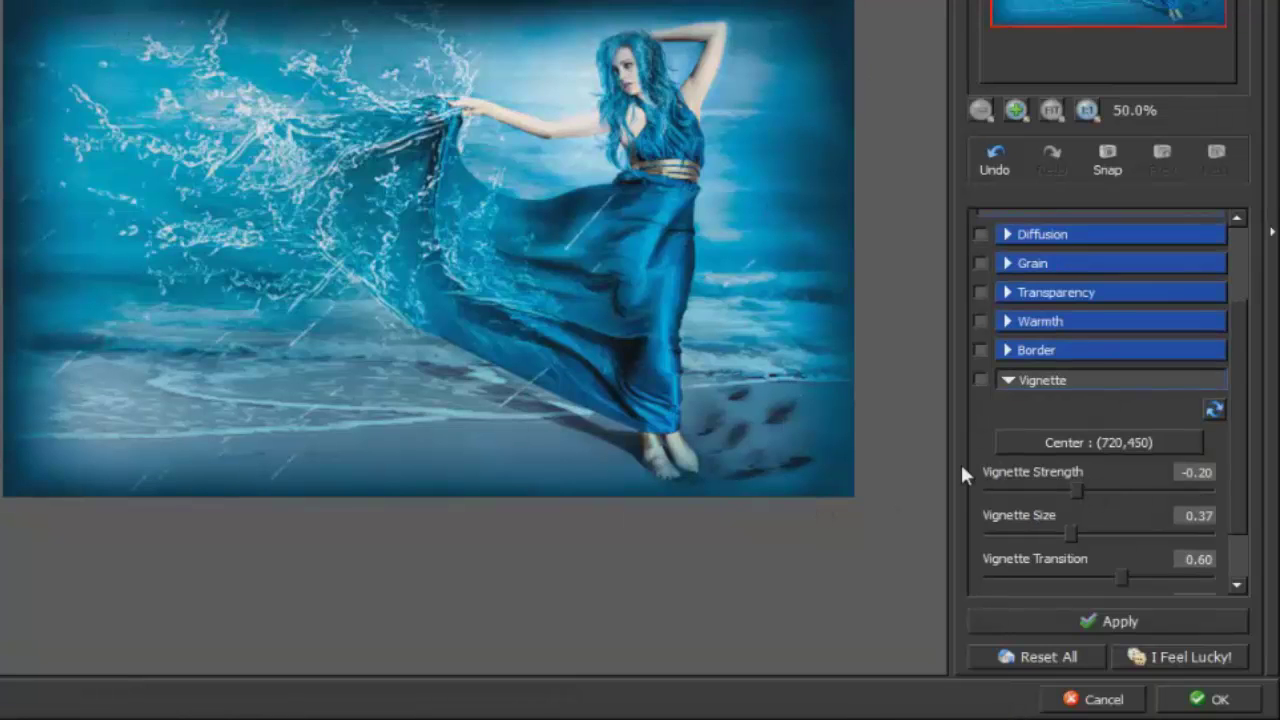
{"action": "scroll", "coordinate": [1010, 470], "scroll_direction": "down", "scroll_amount": 2}
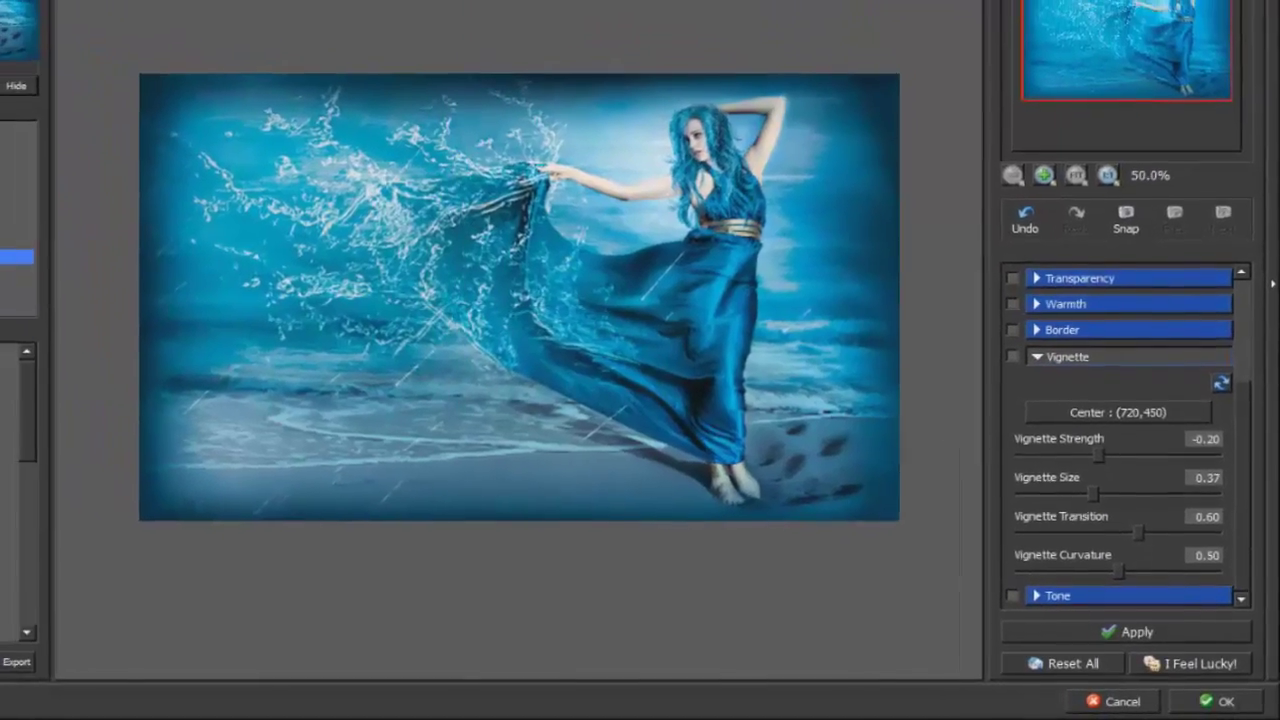
Accept the Topaz Adjust 5 effect and hide it with a black layer mask on Capa 10.
{"action": "left_click", "coordinate": [1220, 701]}
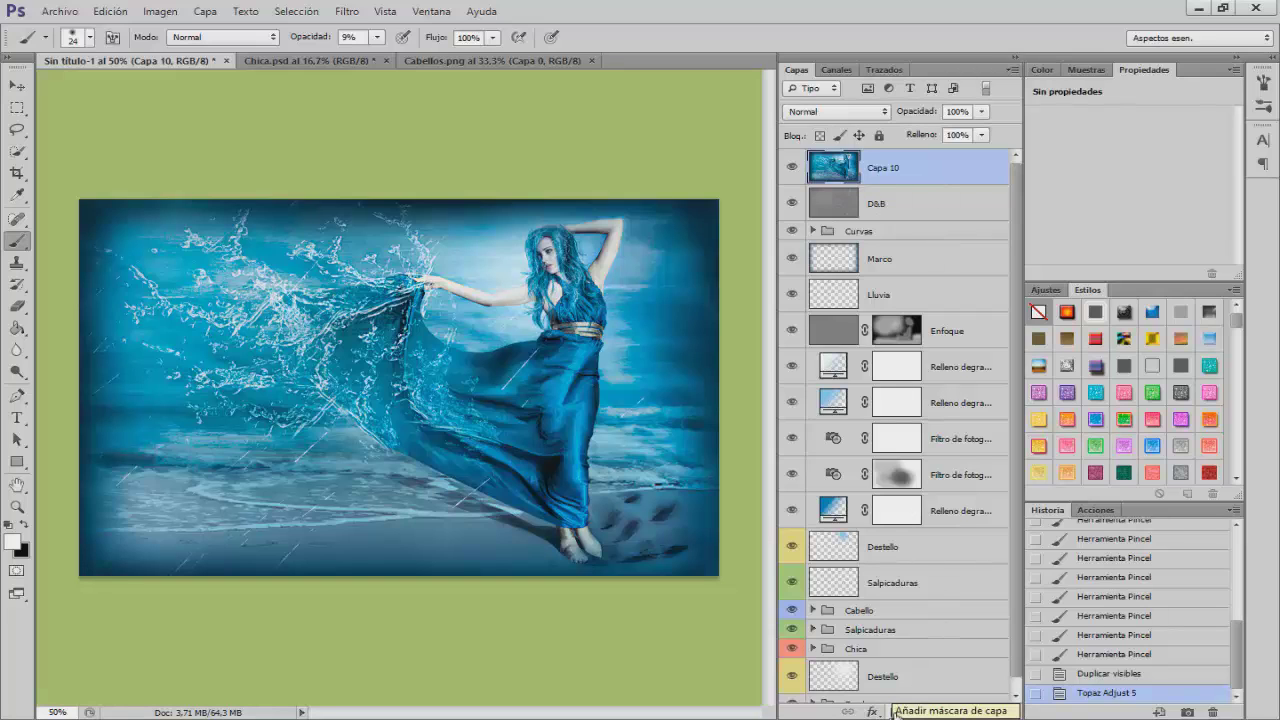
{"action": "left_click", "coordinate": [896, 713], "text": "alt"}
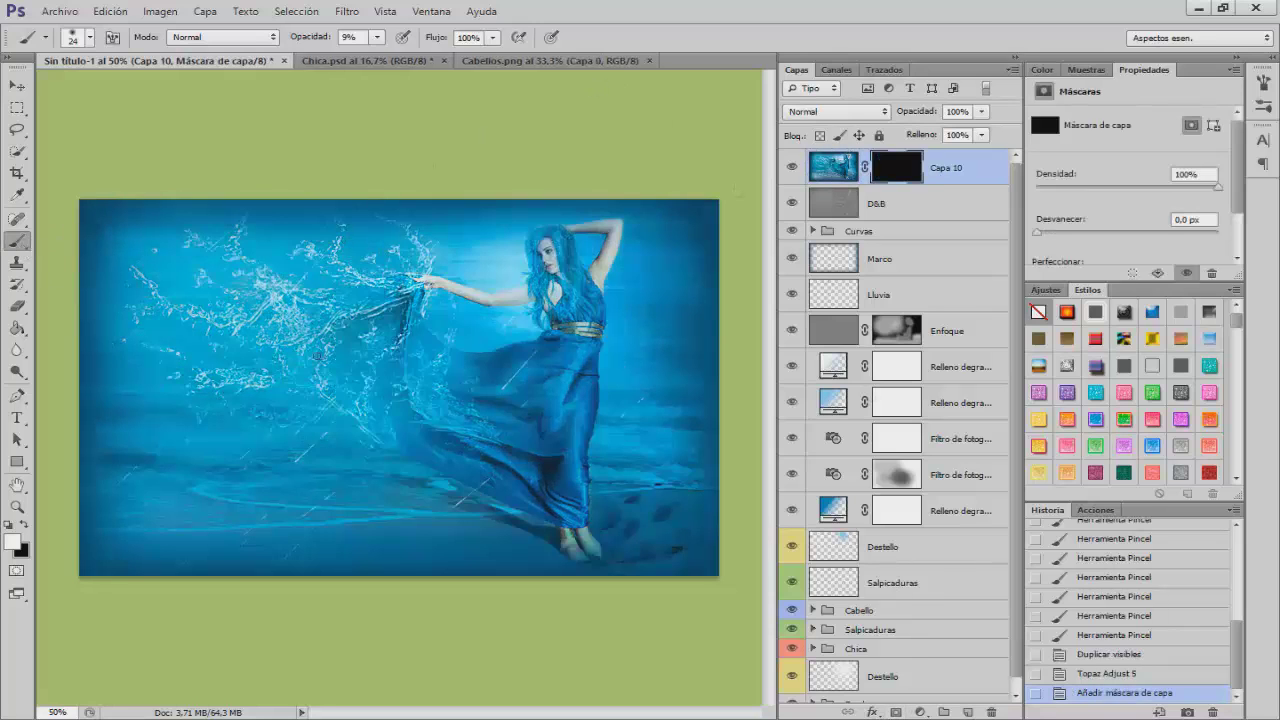
Paint white on the Capa 10 mask over the splash, dress, woman and feet with a 208 px brush at 40% opacity.
{"action": "left_click_drag", "start_coordinate": [298, 352], "coordinate": [336, 348]}
{"action": "mouse_move", "coordinate": [310, 37]}
{"action": "left_mouse_down"}
{"action": "mouse_move", "coordinate": [390, 45]}
{"action": "mouse_move", "coordinate": [347, 50]}
{"action": "left_mouse_up"}
{"action": "mouse_move", "coordinate": [295, 248]}
{"action": "left_mouse_down"}
{"action": "mouse_move", "coordinate": [286, 304]}
{"action": "mouse_move", "coordinate": [328, 303]}
{"action": "mouse_move", "coordinate": [293, 314]}
{"action": "mouse_move", "coordinate": [237, 256]}
{"action": "mouse_move", "coordinate": [247, 267]}
{"action": "mouse_move", "coordinate": [221, 267]}
{"action": "mouse_move", "coordinate": [184, 293]}
{"action": "mouse_move", "coordinate": [192, 306]}
{"action": "mouse_move", "coordinate": [161, 314]}
{"action": "mouse_move", "coordinate": [286, 374]}
{"action": "mouse_move", "coordinate": [278, 385]}
{"action": "mouse_move", "coordinate": [389, 409]}
{"action": "mouse_move", "coordinate": [335, 300]}
{"action": "mouse_move", "coordinate": [419, 277]}
{"action": "mouse_move", "coordinate": [414, 237]}
{"action": "mouse_move", "coordinate": [390, 337]}
{"action": "mouse_move", "coordinate": [414, 379]}
{"action": "mouse_move", "coordinate": [458, 382]}
{"action": "mouse_move", "coordinate": [478, 366]}
{"action": "mouse_move", "coordinate": [500, 410]}
{"action": "left_mouse_up"}
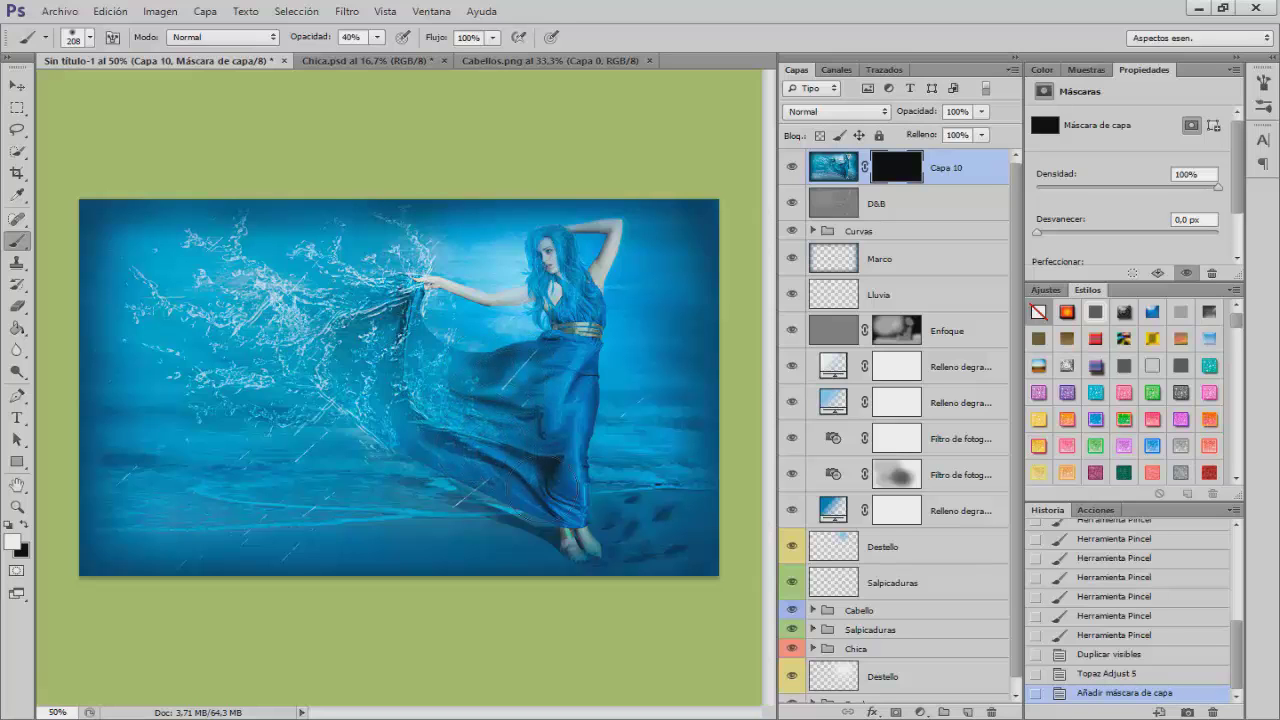
{"action": "mouse_move", "coordinate": [545, 325]}
{"action": "left_mouse_down"}
{"action": "mouse_move", "coordinate": [565, 285]}
{"action": "mouse_move", "coordinate": [560, 260]}
{"action": "mouse_move", "coordinate": [490, 290]}
{"action": "mouse_move", "coordinate": [530, 300]}
{"action": "mouse_move", "coordinate": [620, 258]}
{"action": "mouse_move", "coordinate": [606, 285]}
{"action": "left_mouse_up"}
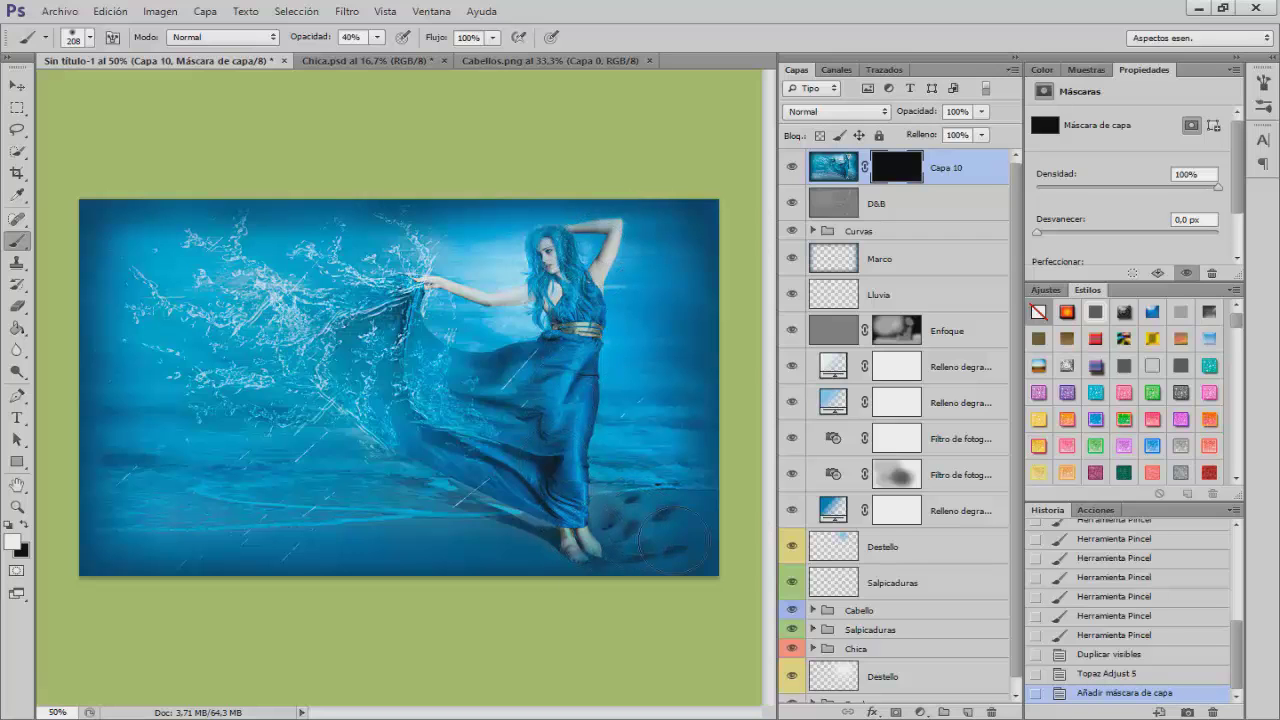
{"action": "mouse_move", "coordinate": [390, 405]}
{"action": "left_mouse_down"}
{"action": "mouse_move", "coordinate": [329, 369]}
{"action": "mouse_move", "coordinate": [336, 356]}
{"action": "mouse_move", "coordinate": [253, 330]}
{"action": "mouse_move", "coordinate": [229, 361]}
{"action": "mouse_move", "coordinate": [205, 263]}
{"action": "mouse_move", "coordinate": [295, 305]}
{"action": "mouse_move", "coordinate": [410, 315]}
{"action": "mouse_move", "coordinate": [435, 285]}
{"action": "mouse_move", "coordinate": [545, 360]}
{"action": "mouse_move", "coordinate": [580, 247]}
{"action": "mouse_move", "coordinate": [603, 237]}
{"action": "mouse_move", "coordinate": [555, 430]}
{"action": "left_mouse_up"}
{"action": "left_click_drag", "start_coordinate": [582, 540], "coordinate": [584, 545]}
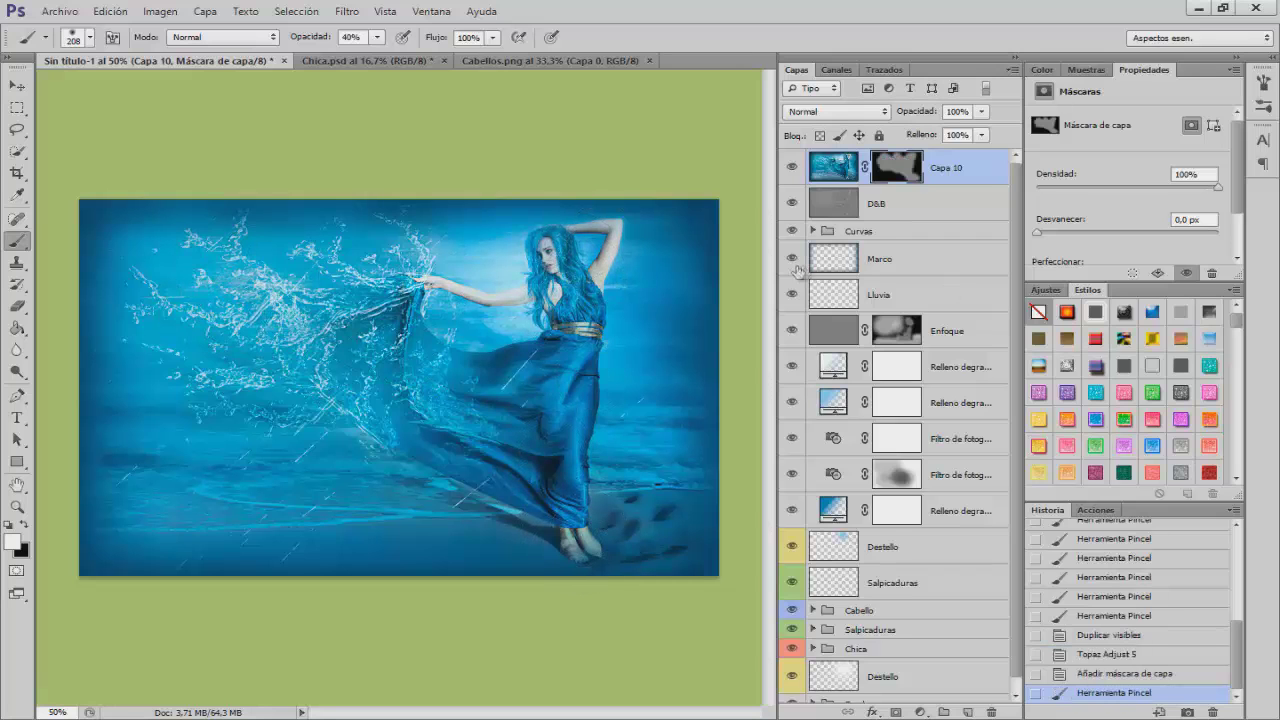
Compare the composite with and without Capa 10 by toggling the layer's visibility.
{"action": "left_click", "coordinate": [792, 168]}
{"action": "left_click", "coordinate": [792, 168]}
{"action": "left_click", "coordinate": [792, 168]}
{"action": "left_click", "coordinate": [792, 168]}
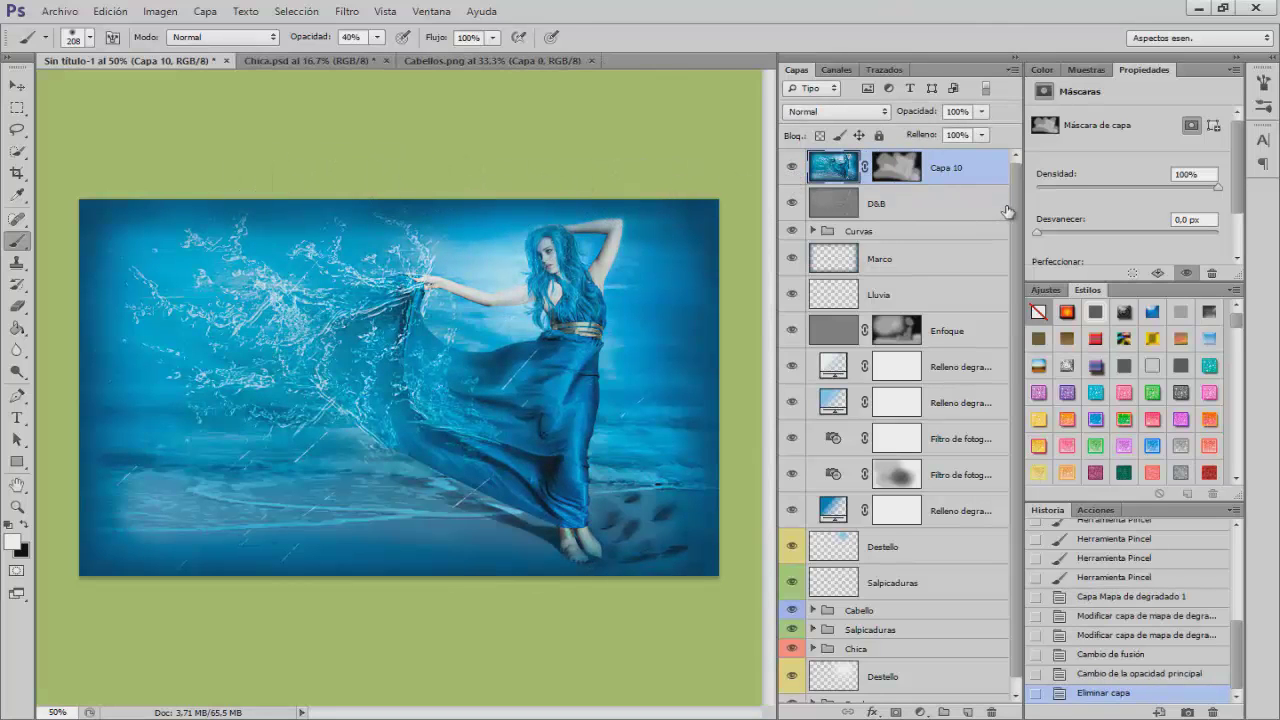
Stamp all visible layers into a new top layer and open it in the Nik Software HDR Efex Pro filter.
{"action": "left_click", "coordinate": [1006, 206]}
{"action": "key", "text": "ctrl+alt+shift+e"}
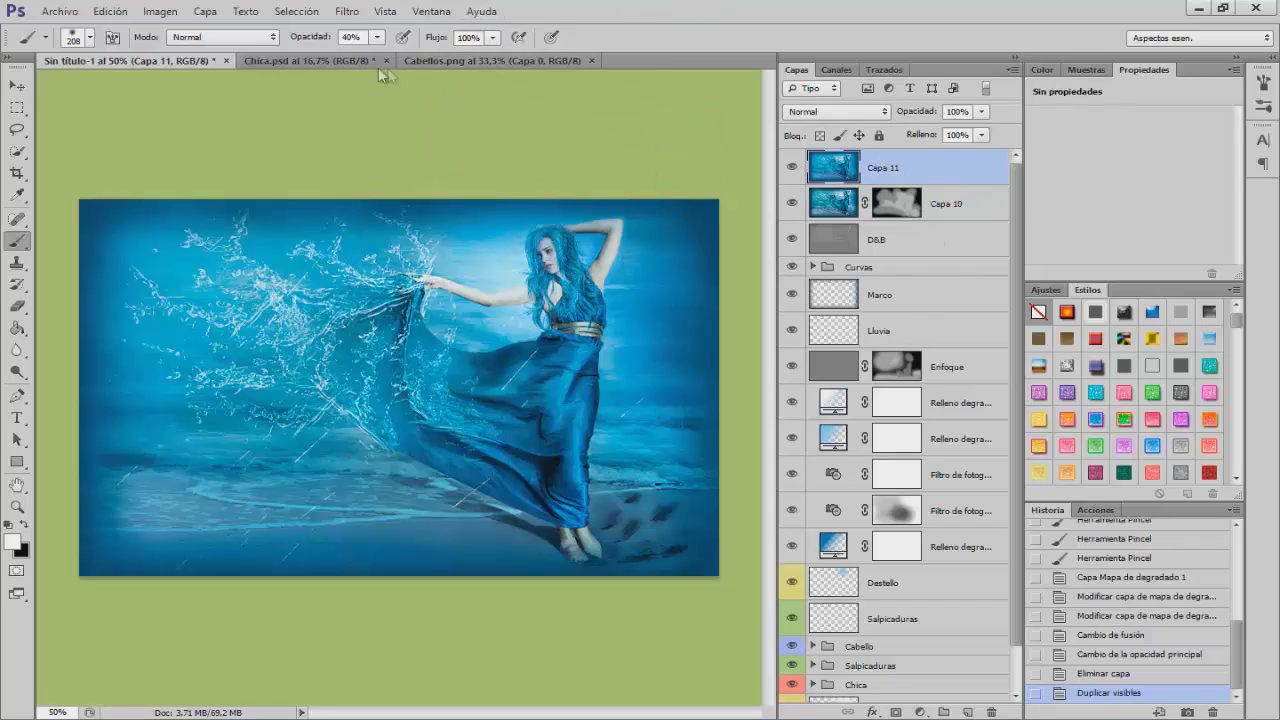
{"action": "left_click", "coordinate": [347, 11]}
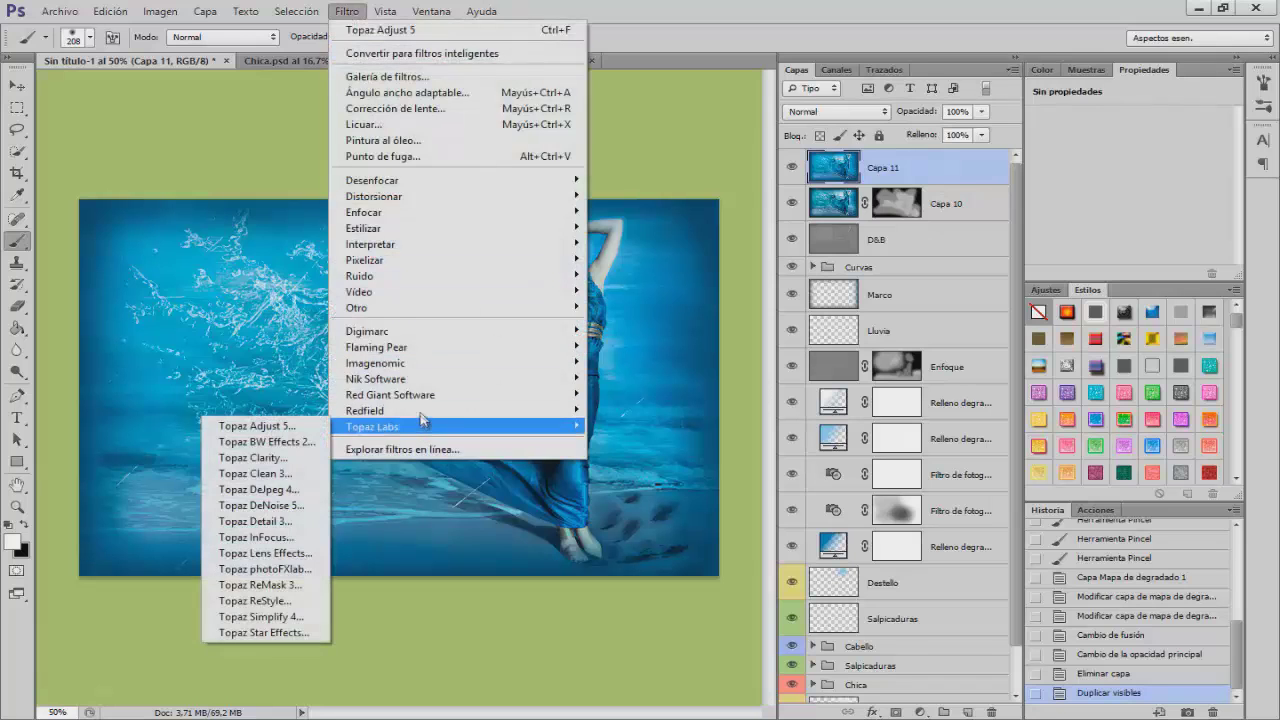
{"action": "mouse_move", "coordinate": [415, 383]}
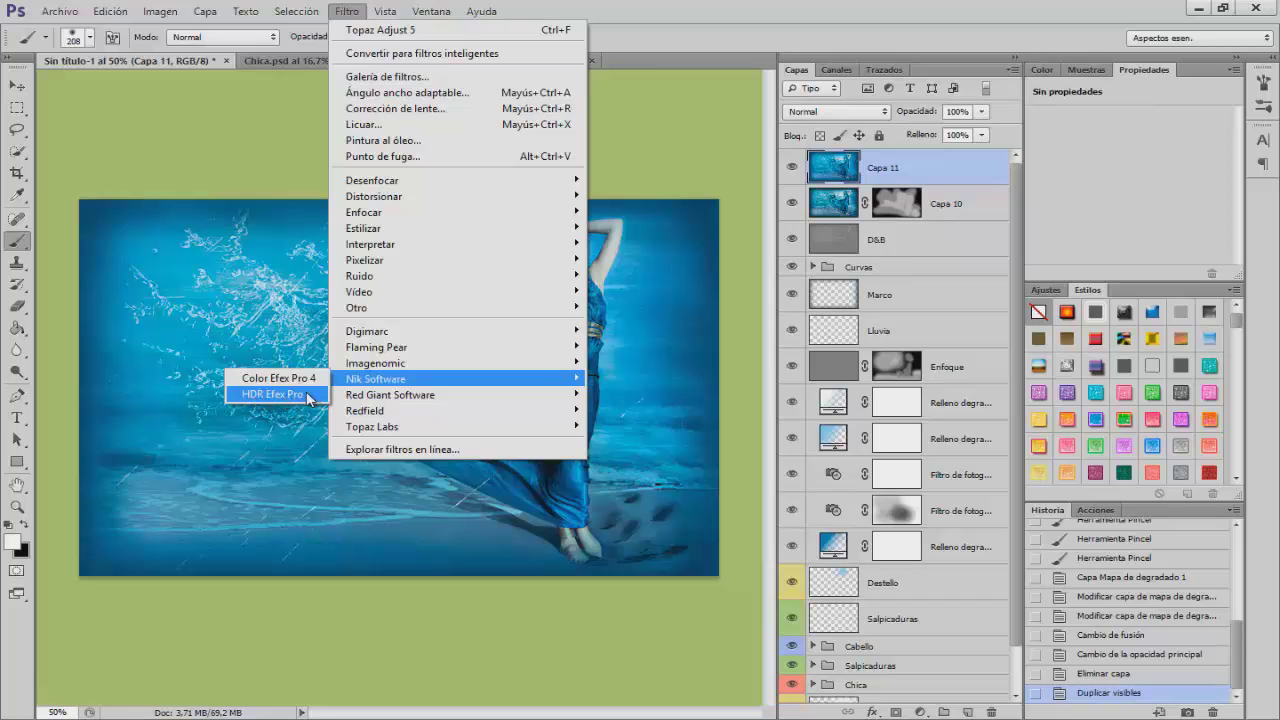
{"action": "left_click", "coordinate": [308, 395]}
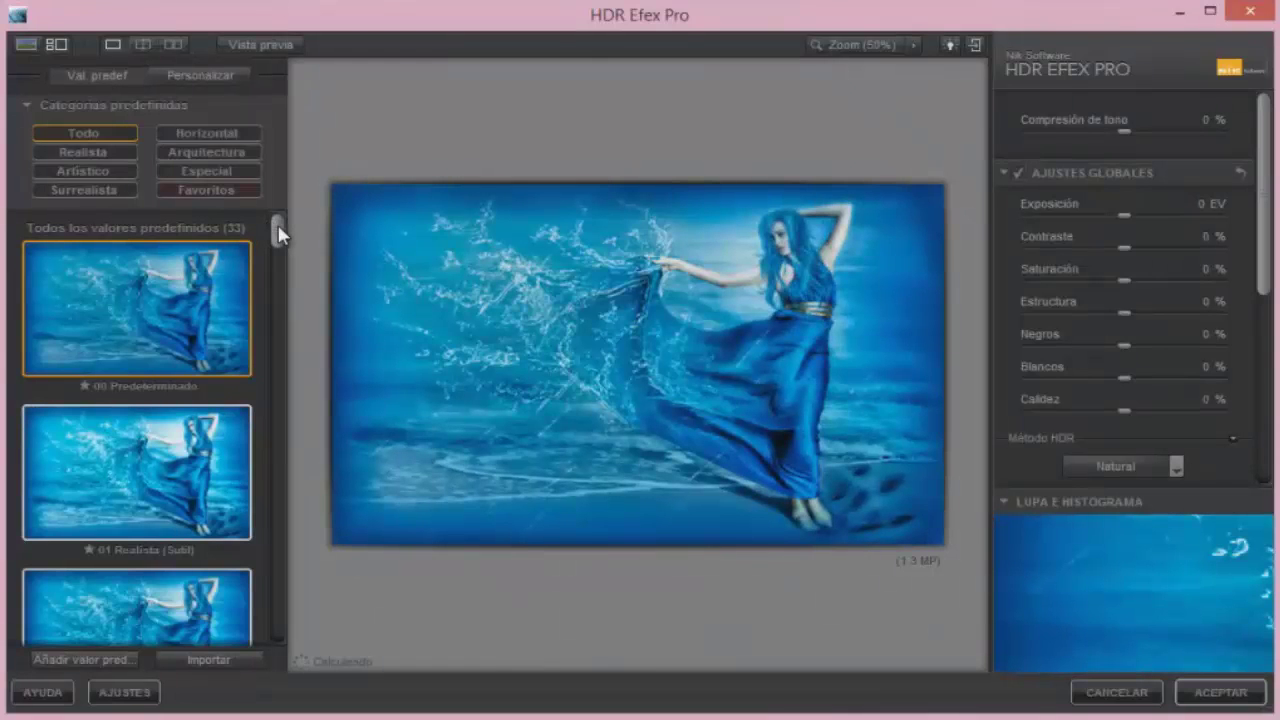
Apply the preset 11 Monocromático, Contrastado to the image.
{"action": "left_click_drag", "start_coordinate": [279, 223], "coordinate": [284, 368]}
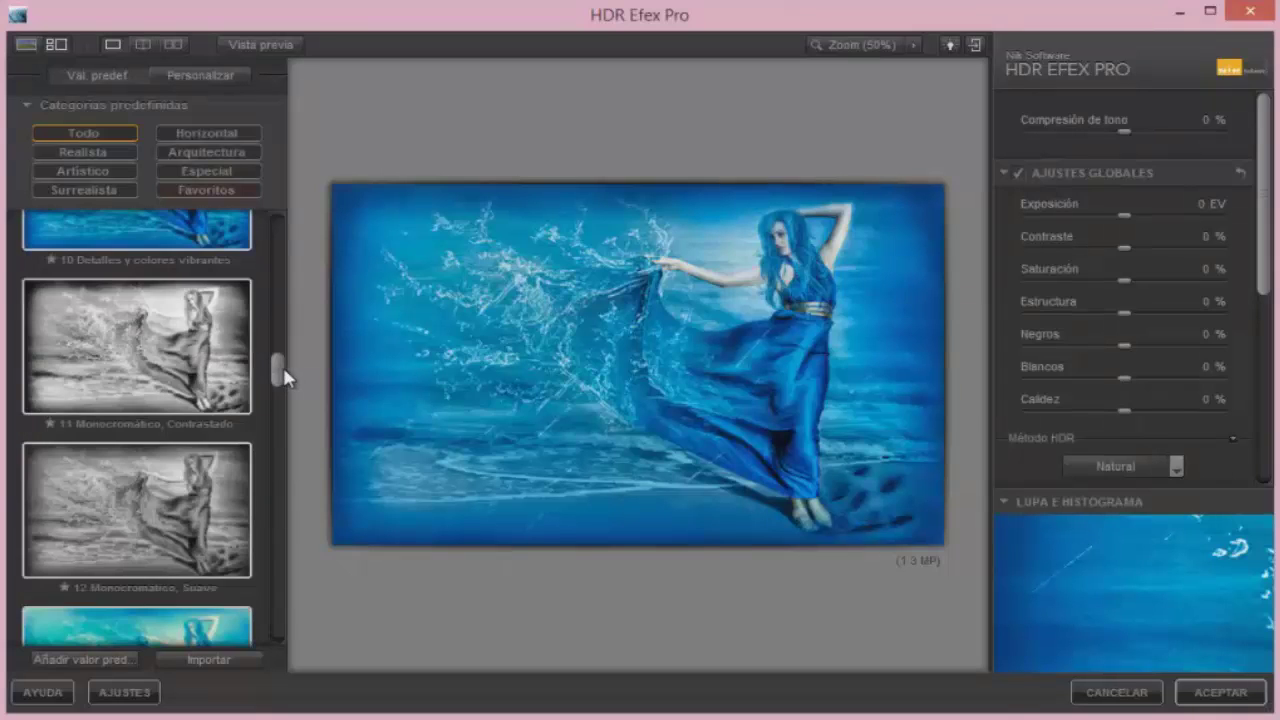
{"action": "left_click", "coordinate": [170, 374]}
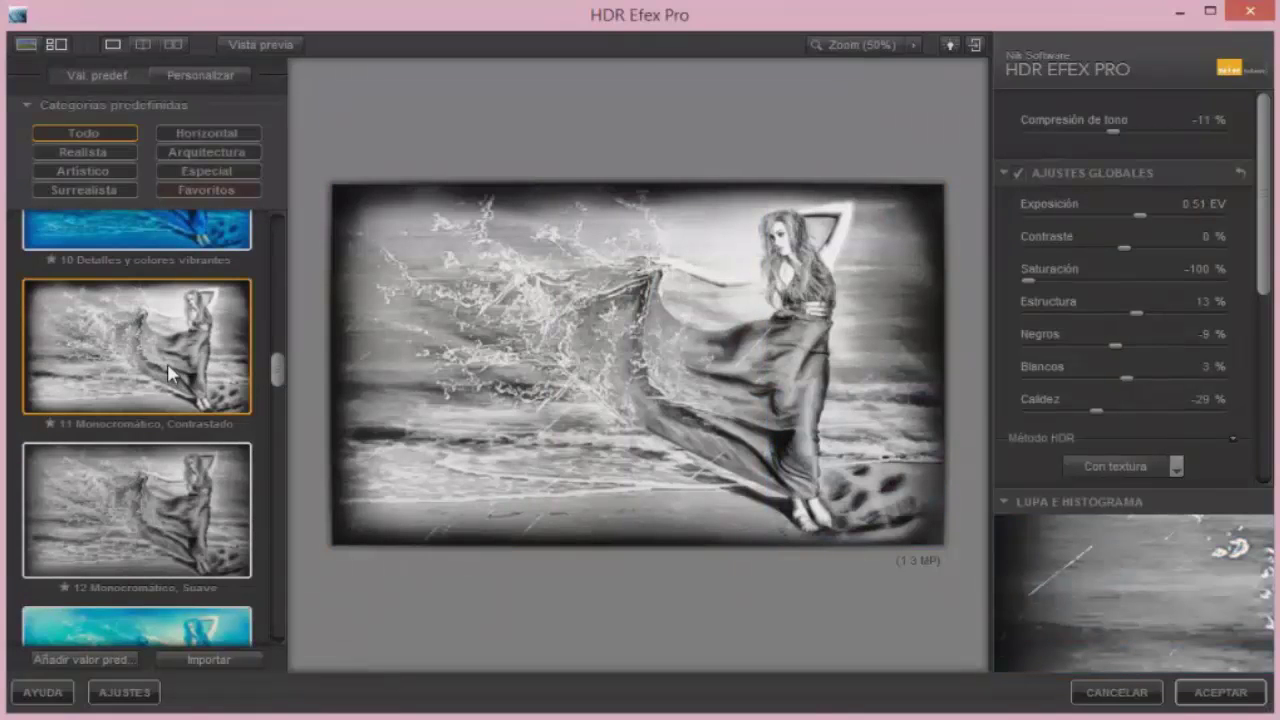
Apply the preset 12 Monocromático, Suave with exposure 0.33 EV and contrast 36% to Capa 11.
{"action": "left_click", "coordinate": [134, 540]}
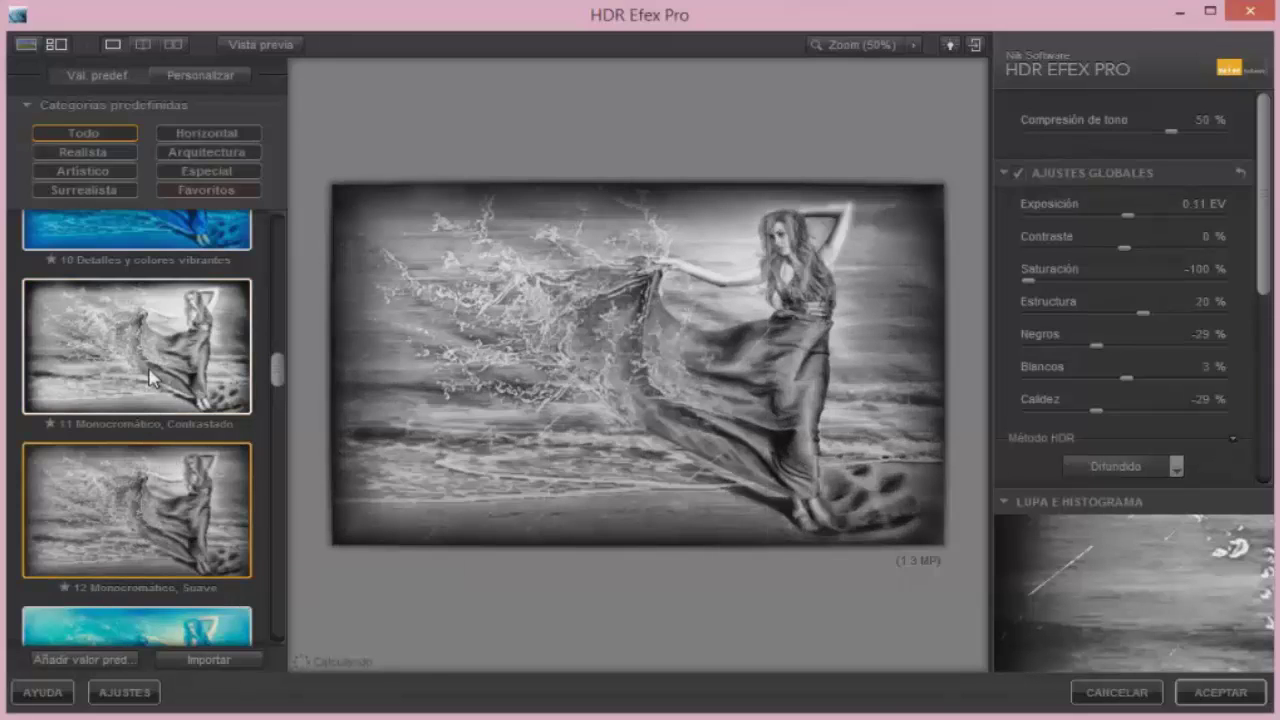
{"action": "left_click", "coordinate": [155, 350]}
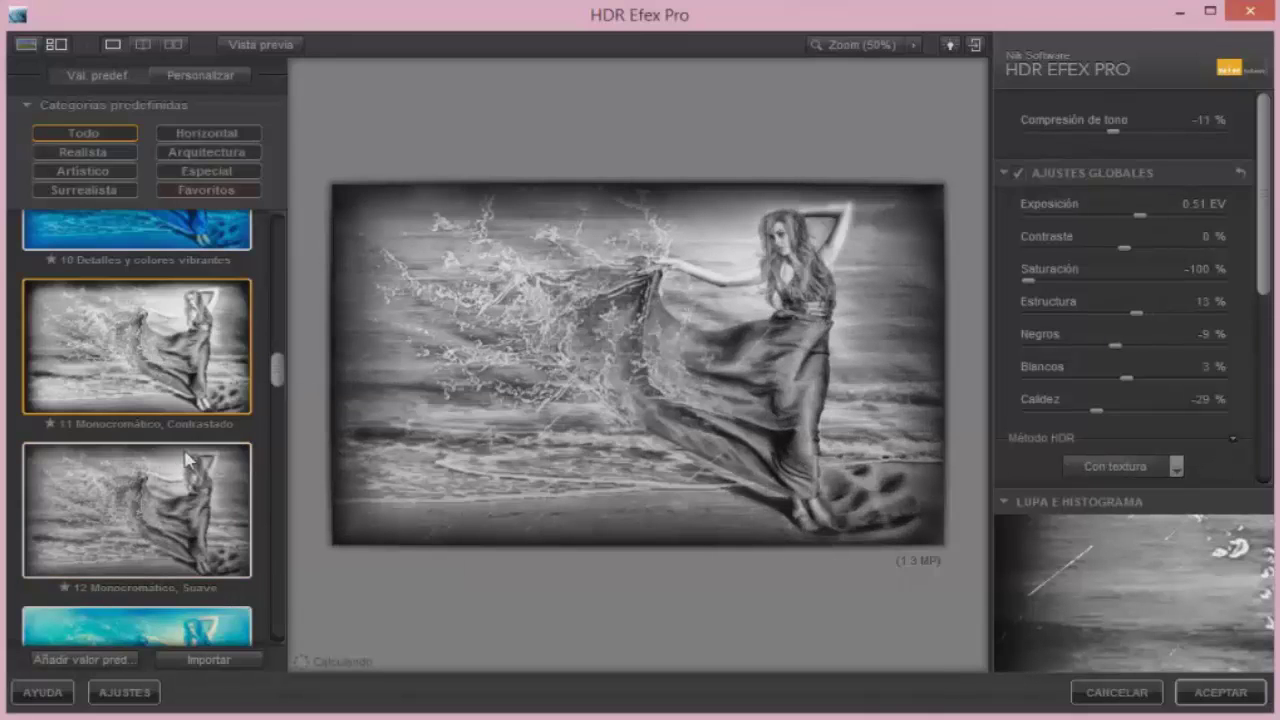
{"action": "left_click", "coordinate": [190, 497]}
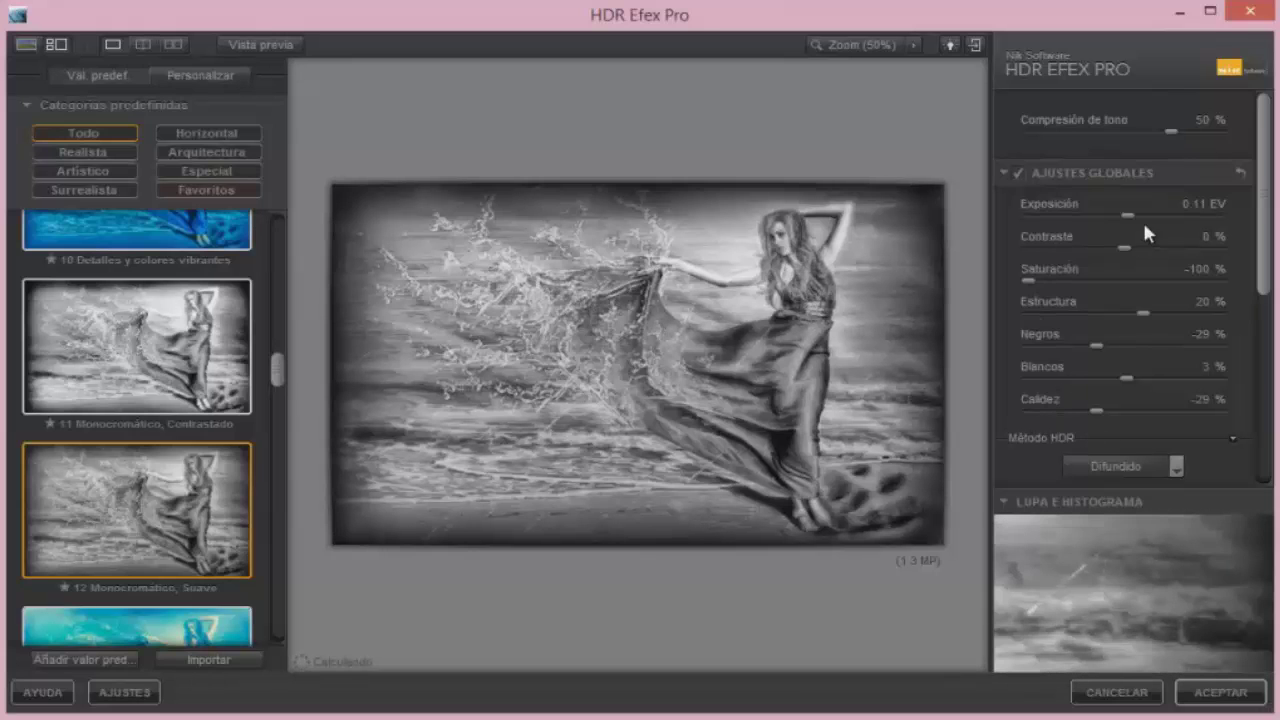
{"action": "left_click_drag", "start_coordinate": [1133, 207], "coordinate": [1133, 208]}
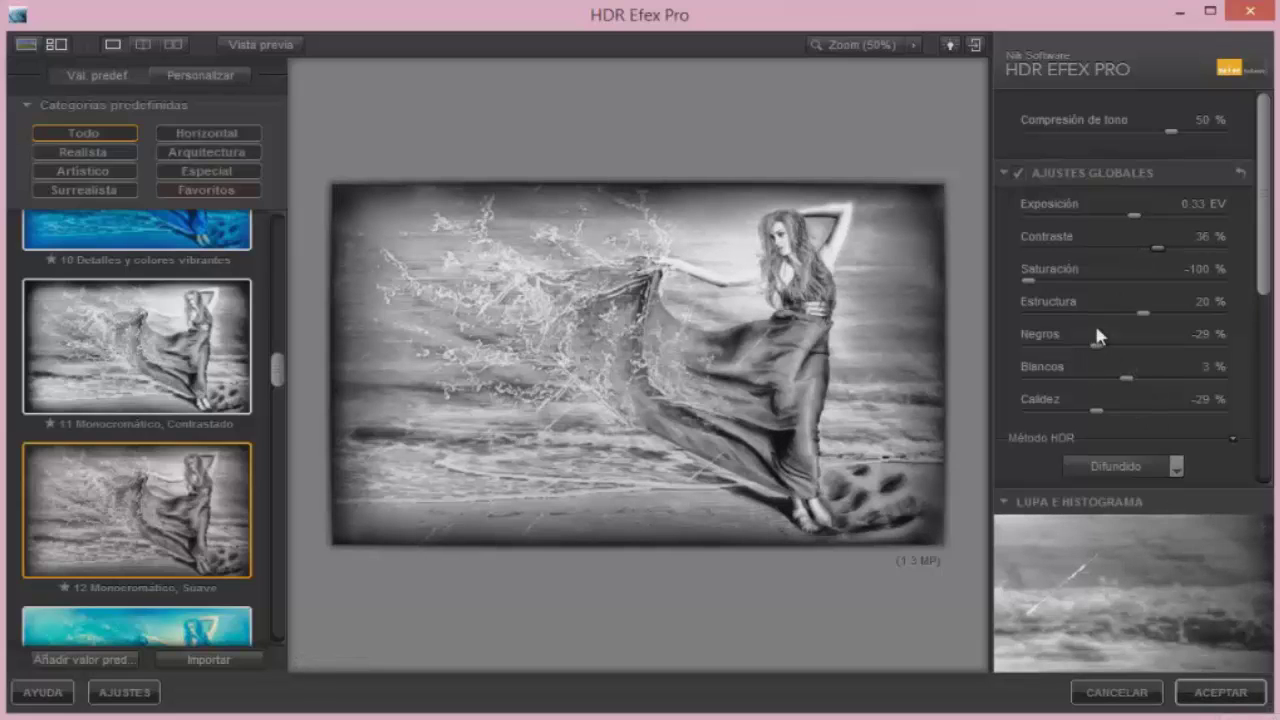
{"action": "left_click", "coordinate": [1222, 701]}
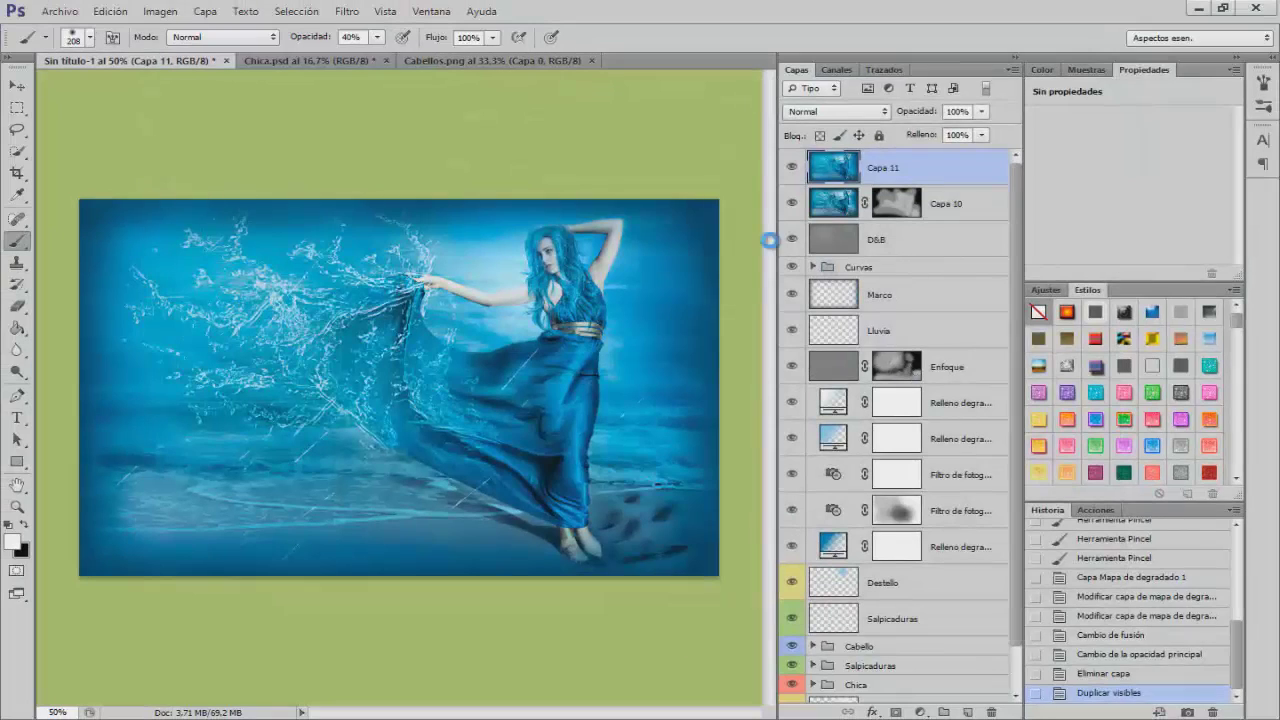
Set Capa 11 to the Trama blend mode at 100% opacity and add a black layer mask to it.
{"action": "left_click", "coordinate": [826, 112]}
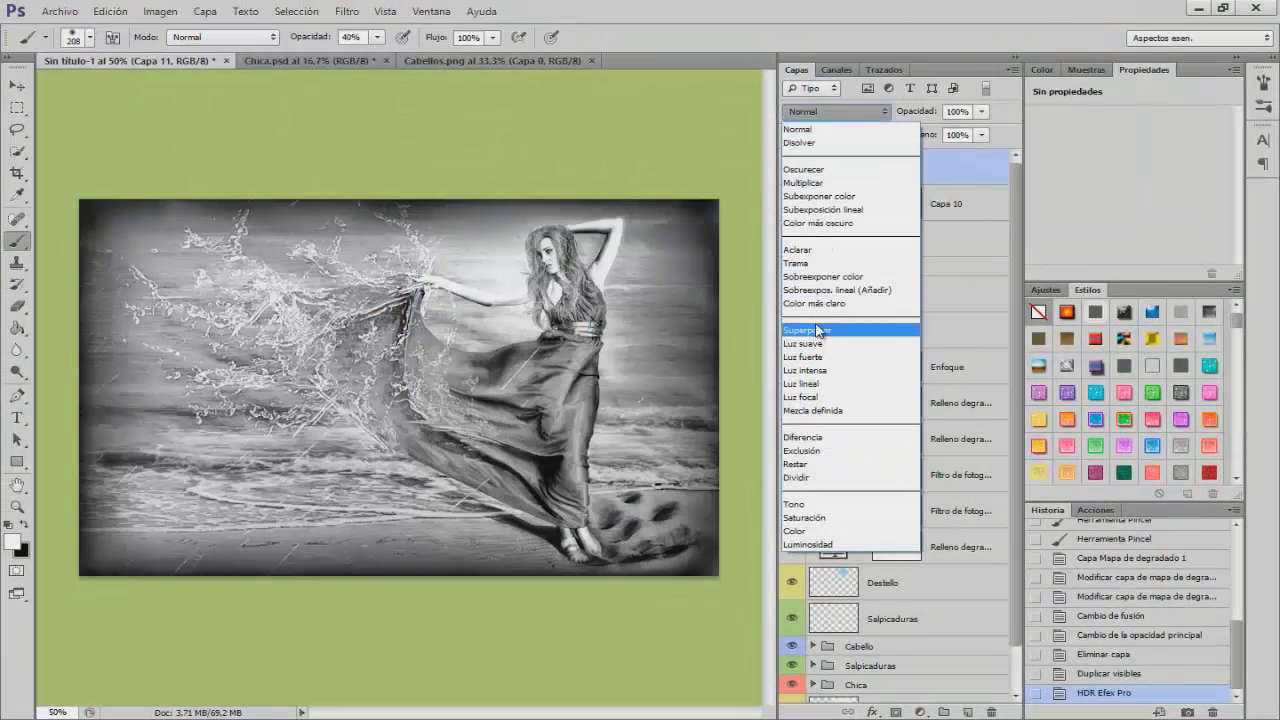
{"action": "left_click", "coordinate": [820, 263]}
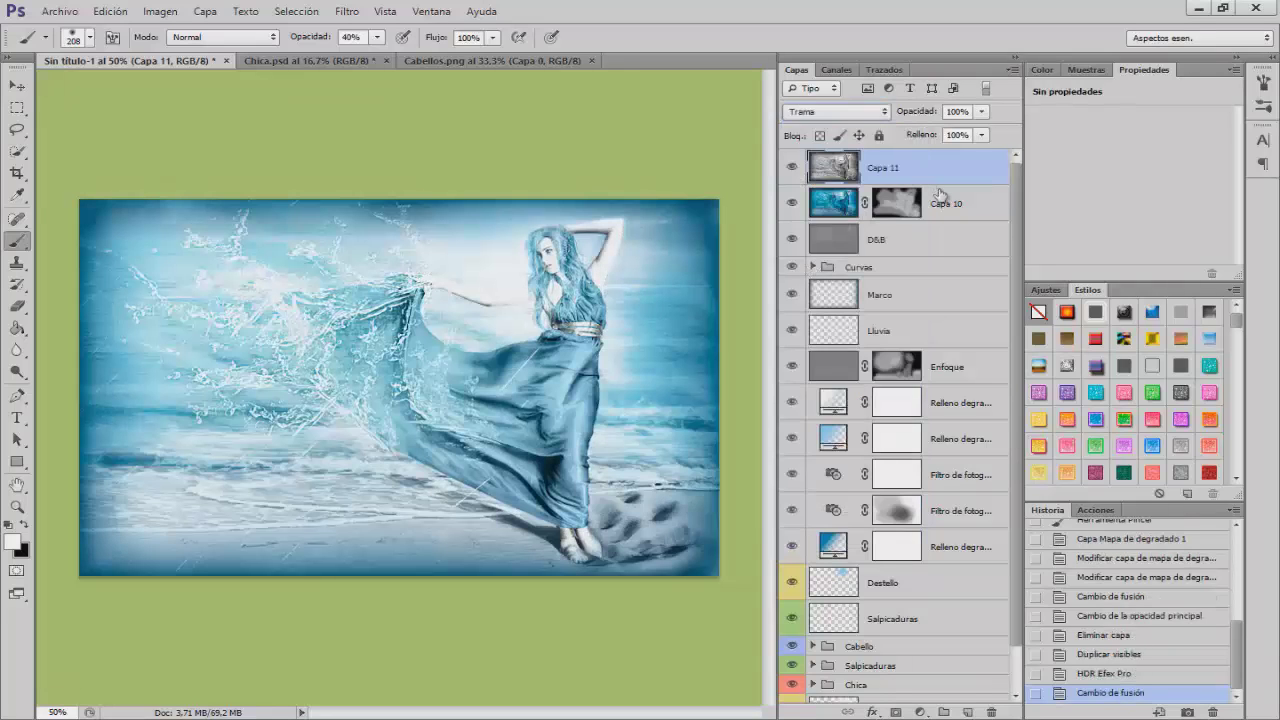
{"action": "left_click_drag", "start_coordinate": [914, 116], "coordinate": [1012, 120]}
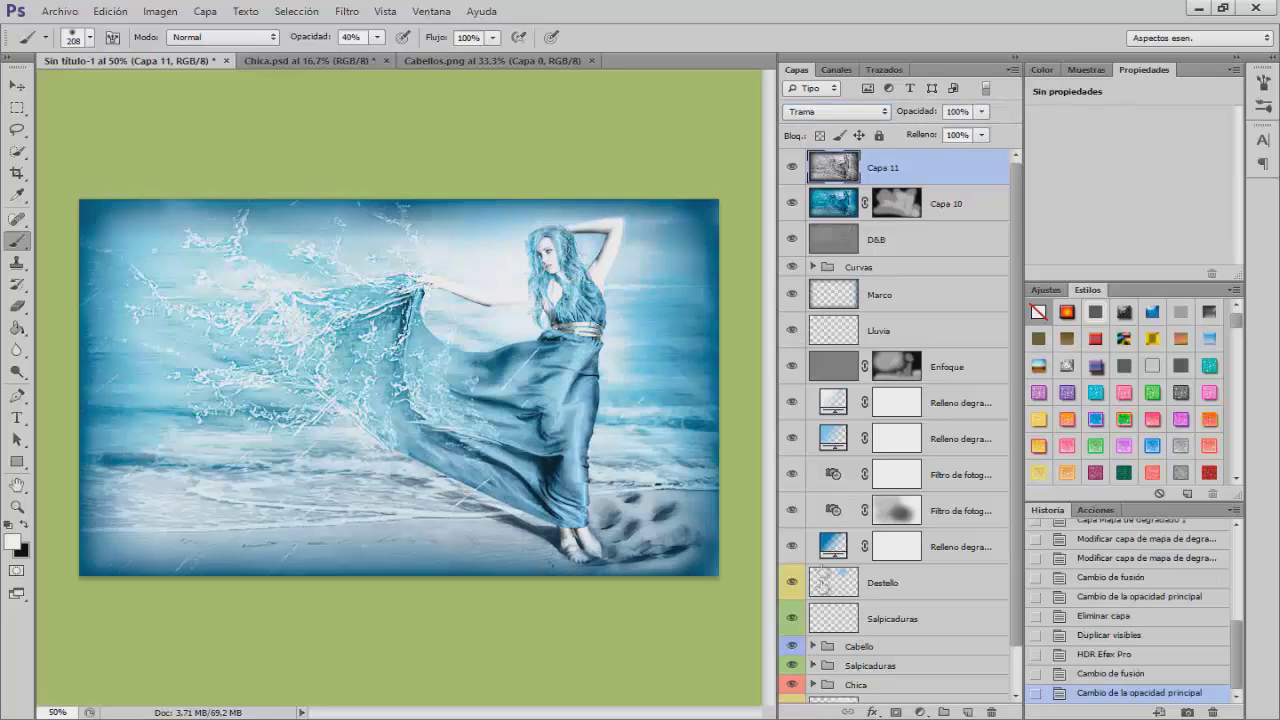
{"action": "left_click", "coordinate": [896, 712], "text": "alt"}
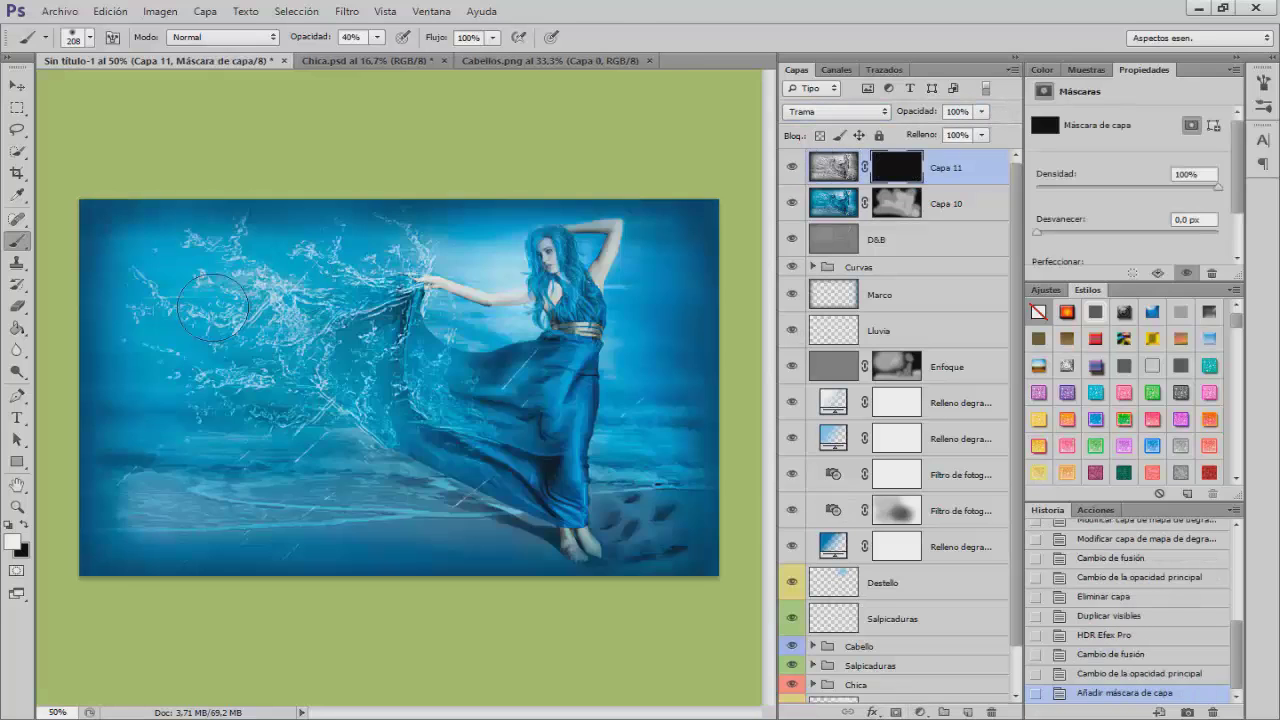
Paint white on the Capa 11 mask over the splash, dress and woman with 100 and 220 px brushes at 20% opacity.
{"action": "left_click_drag", "start_coordinate": [505, 345], "coordinate": [495, 362]}
{"action": "mouse_move", "coordinate": [322, 37]}
{"action": "left_mouse_down"}
{"action": "mouse_move", "coordinate": [302, 38]}
{"action": "mouse_move", "coordinate": [318, 42]}
{"action": "left_mouse_up"}
{"action": "left_click", "coordinate": [565, 385]}
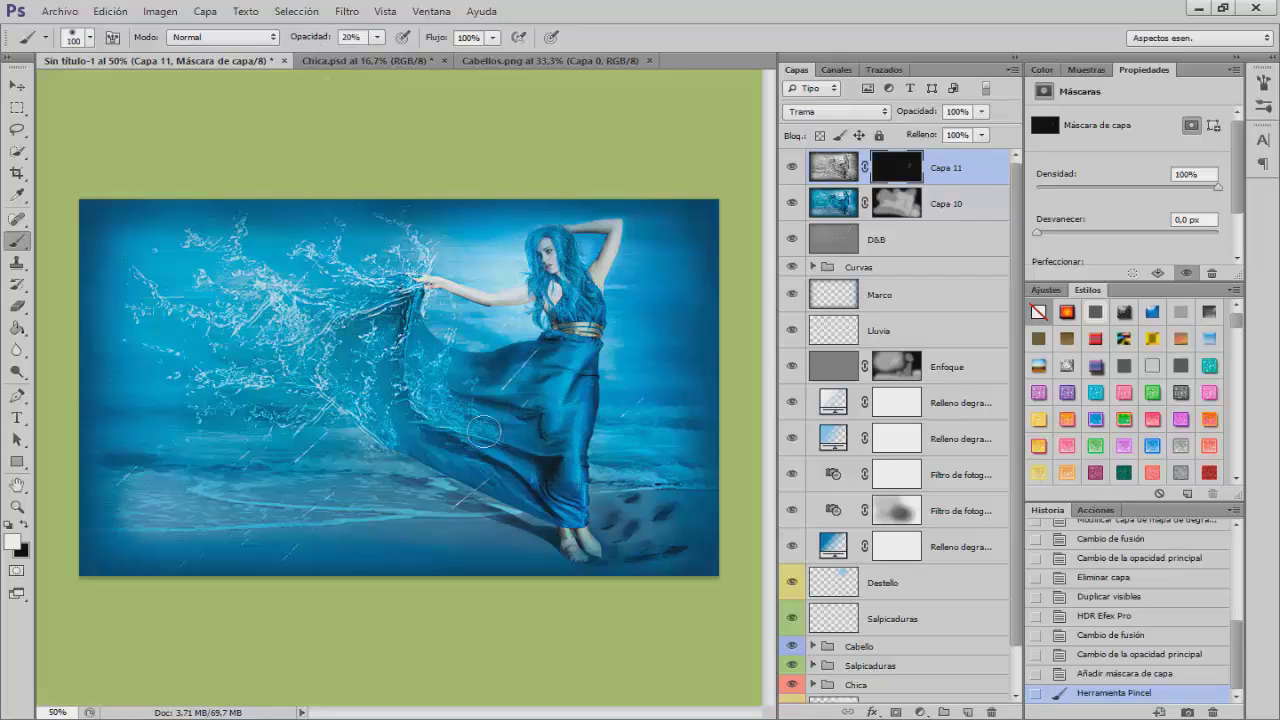
{"action": "mouse_move", "coordinate": [392, 247]}
{"action": "left_mouse_down"}
{"action": "mouse_move", "coordinate": [240, 279]}
{"action": "mouse_move", "coordinate": [212, 243]}
{"action": "mouse_move", "coordinate": [230, 300]}
{"action": "mouse_move", "coordinate": [213, 408]}
{"action": "mouse_move", "coordinate": [312, 416]}
{"action": "mouse_move", "coordinate": [382, 398]}
{"action": "left_mouse_up"}
{"action": "mouse_move", "coordinate": [430, 272]}
{"action": "left_mouse_down"}
{"action": "mouse_move", "coordinate": [401, 240]}
{"action": "mouse_move", "coordinate": [421, 338]}
{"action": "mouse_move", "coordinate": [510, 348]}
{"action": "mouse_move", "coordinate": [558, 238]}
{"action": "mouse_move", "coordinate": [574, 275]}
{"action": "mouse_move", "coordinate": [570, 240]}
{"action": "left_mouse_up"}
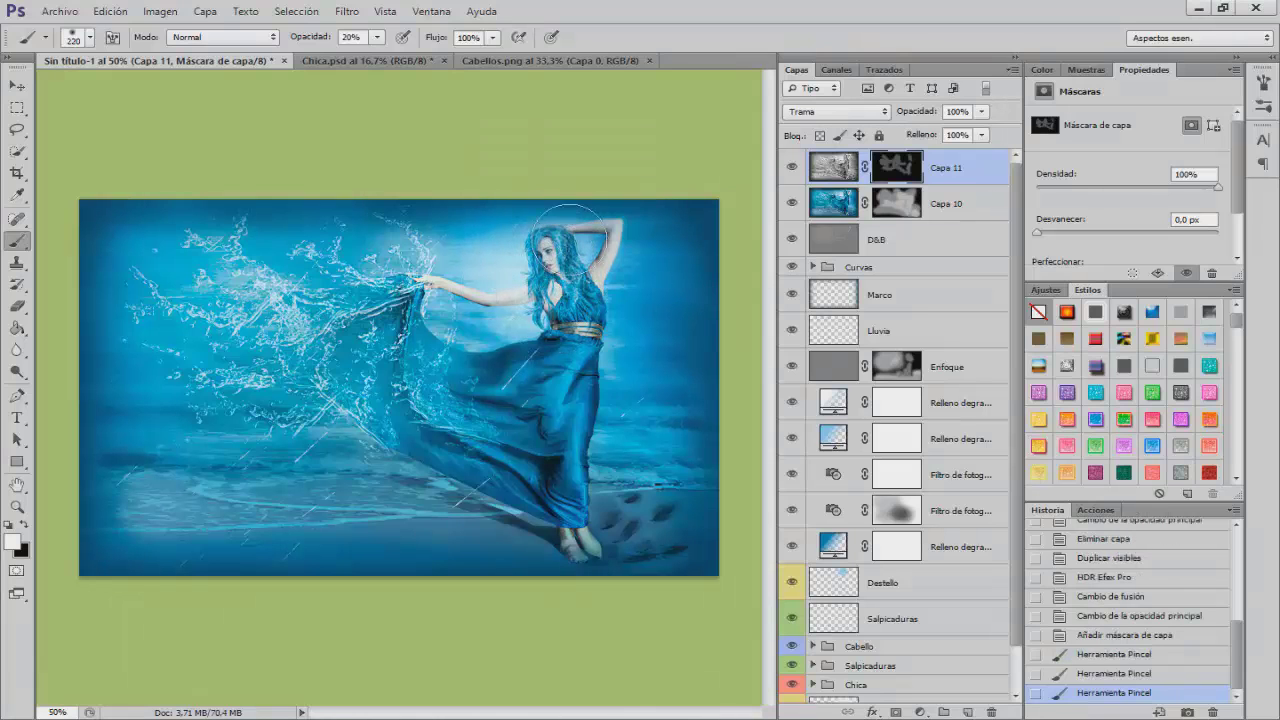
{"action": "left_click", "coordinate": [493, 325]}
Compare the composite with and without the masked Capa 11 by toggling the layer's visibility.
{"action": "left_click", "coordinate": [793, 168]}
{"action": "left_click", "coordinate": [793, 168]}
{"action": "left_click", "coordinate": [793, 168]}
{"action": "left_click", "coordinate": [793, 168]}
{"action": "left_click", "coordinate": [793, 168]}
{"action": "left_click", "coordinate": [793, 168]}
Paint white on the Capa 11 mask along the dress's lower edge with a 24 px brush at 20% opacity, undoing the extra stroke.
{"action": "left_click_drag", "start_coordinate": [545, 395], "coordinate": [519, 395]}
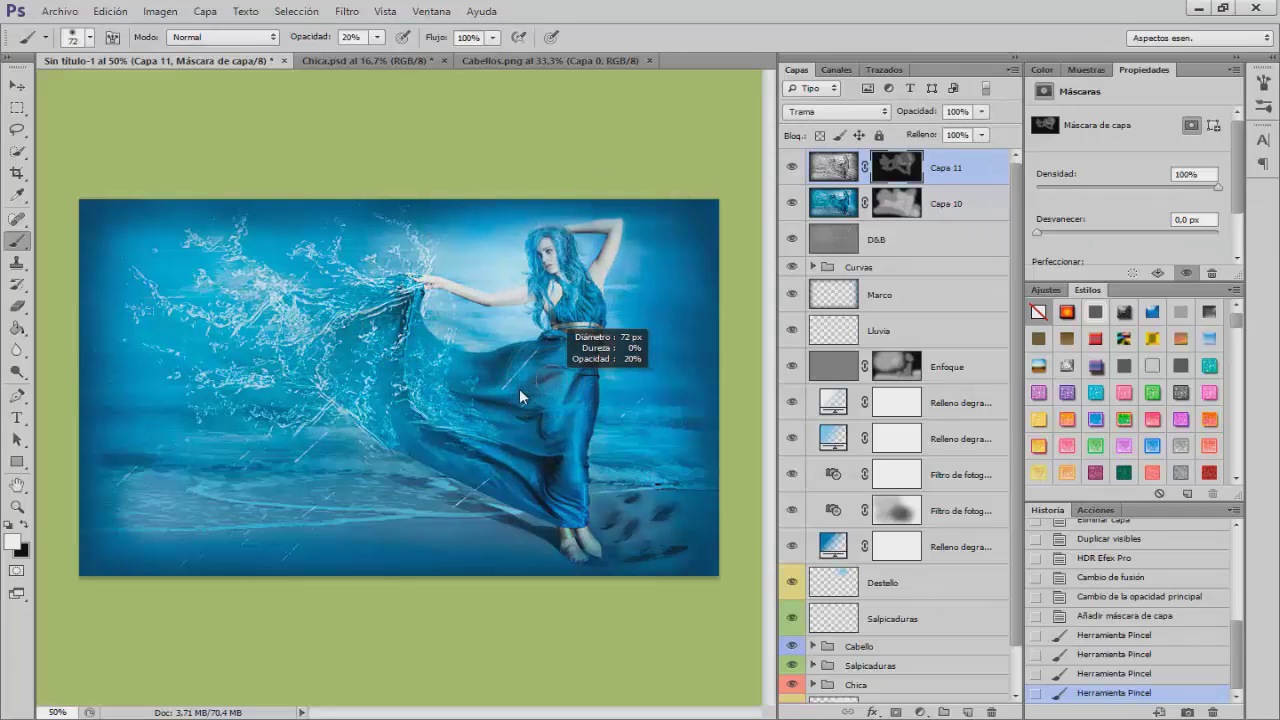
{"action": "left_click_drag", "start_coordinate": [440, 460], "coordinate": [404, 467]}
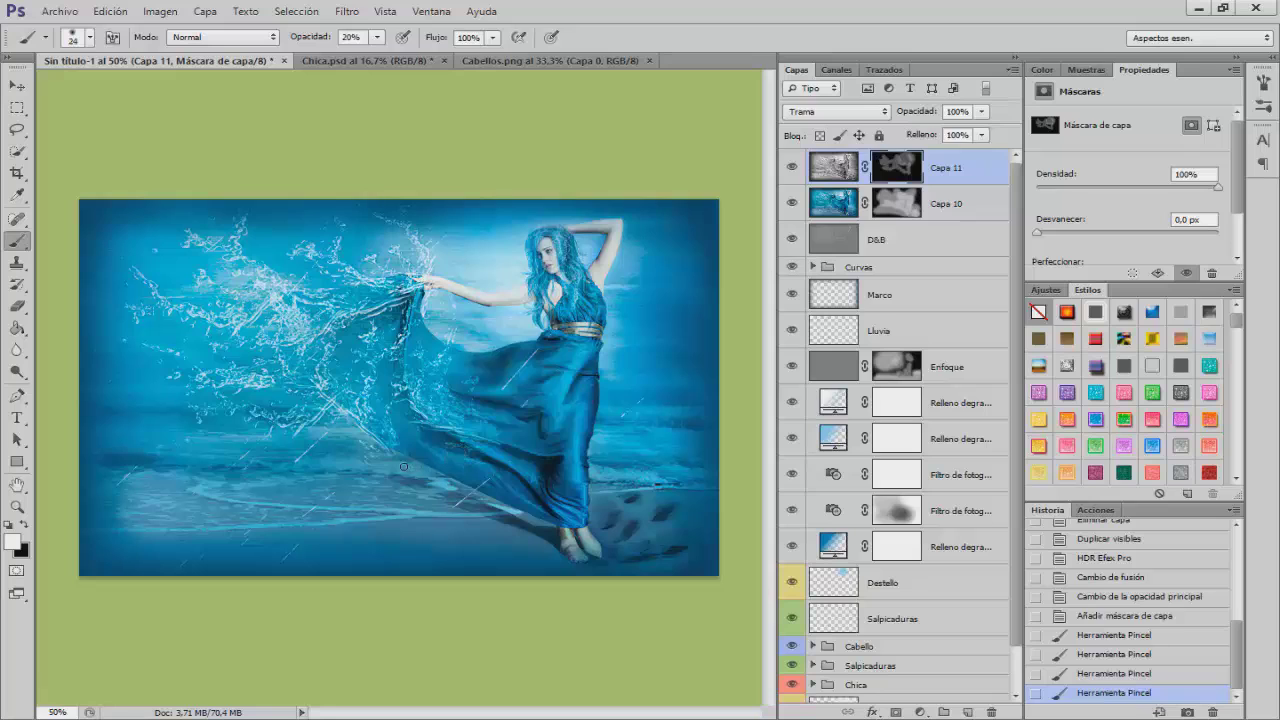
{"action": "left_click_drag", "start_coordinate": [552, 522], "coordinate": [587, 518]}
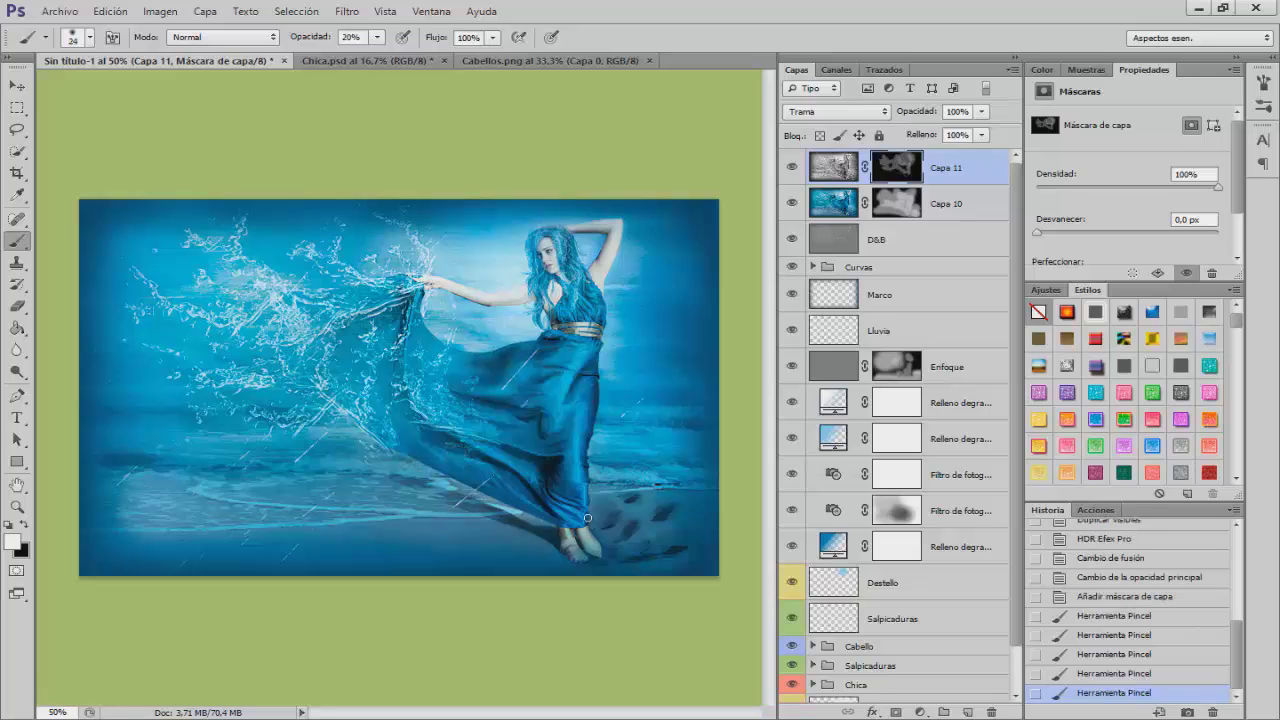
{"action": "left_click_drag", "start_coordinate": [606, 372], "coordinate": [608, 370]}
{"action": "key", "text": "ctrl+z"}
Disable the Capa 11 layer mask and change the layer's blend mode to Luz suave.
{"action": "right_click", "coordinate": [893, 165]}
{"action": "left_click", "coordinate": [935, 172]}
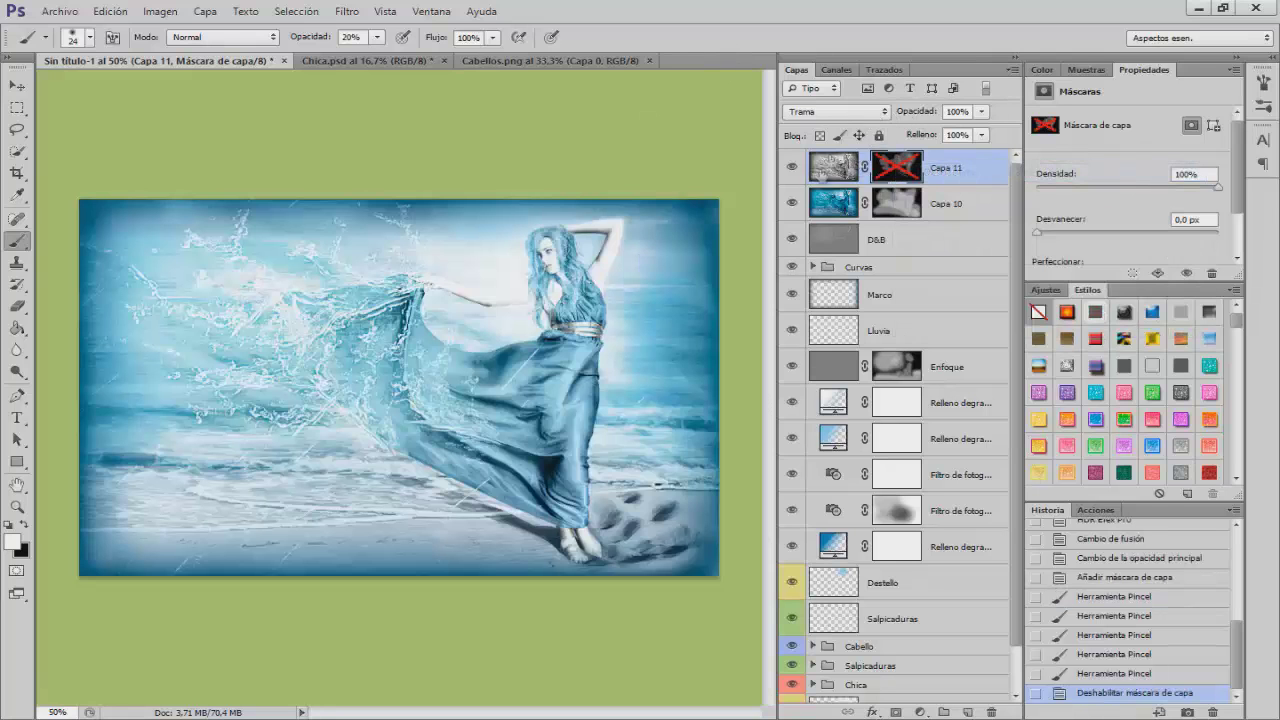
{"action": "left_click", "coordinate": [836, 111]}
{"action": "left_click", "coordinate": [850, 346]}
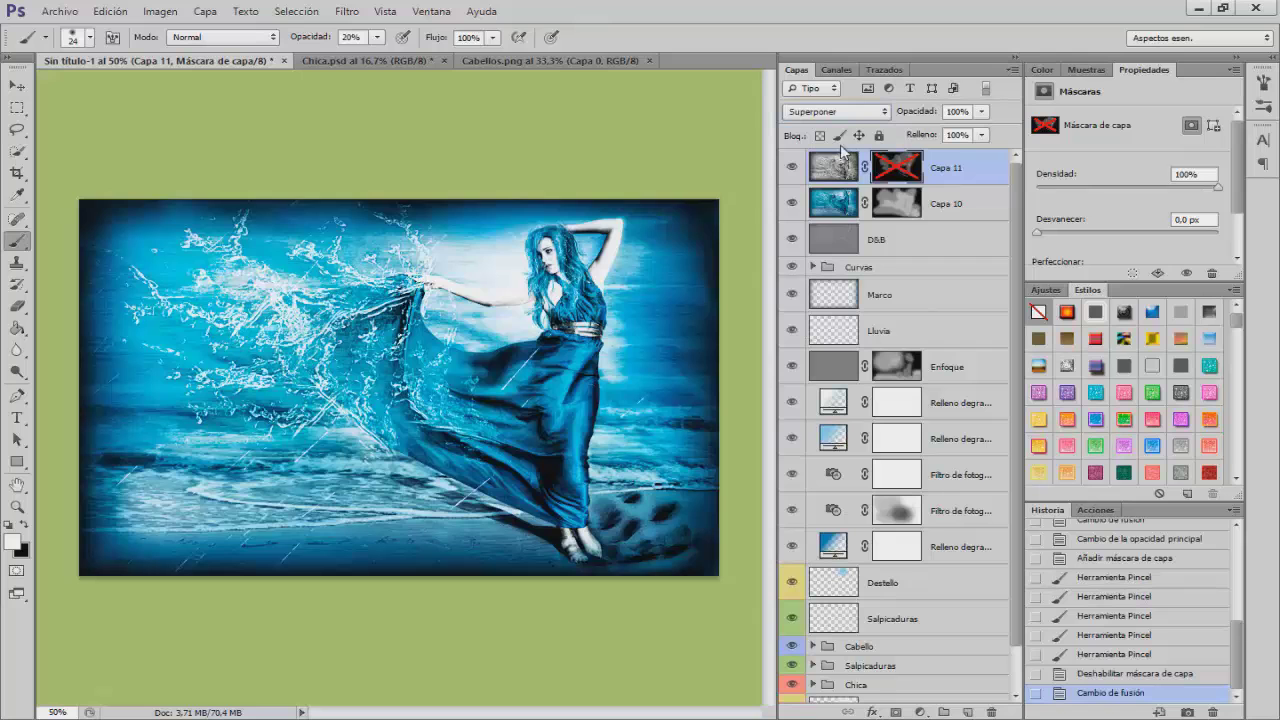
{"action": "key", "text": "Down"}
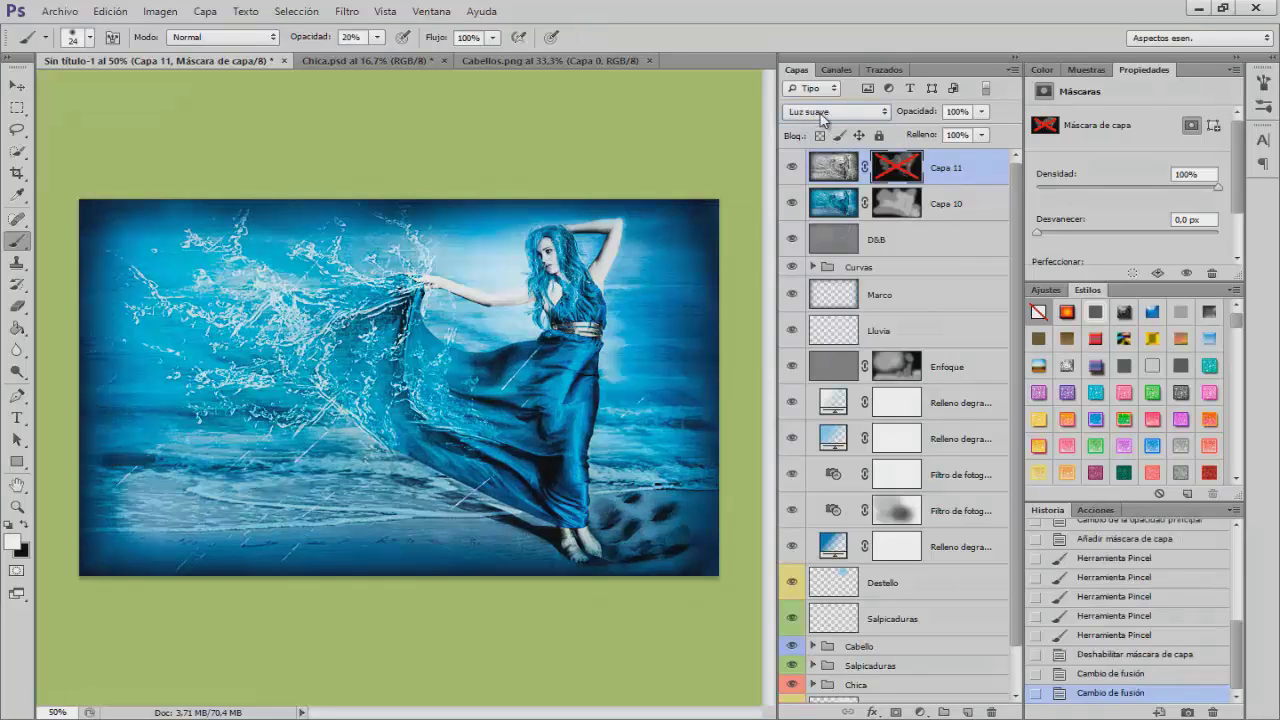
Compare the image with and without Capa 11 and set the layer's opacity to 40%.
{"action": "left_click", "coordinate": [791, 171]}
{"action": "left_click", "coordinate": [791, 171]}
{"action": "left_click", "coordinate": [791, 171]}
{"action": "left_click", "coordinate": [791, 171]}
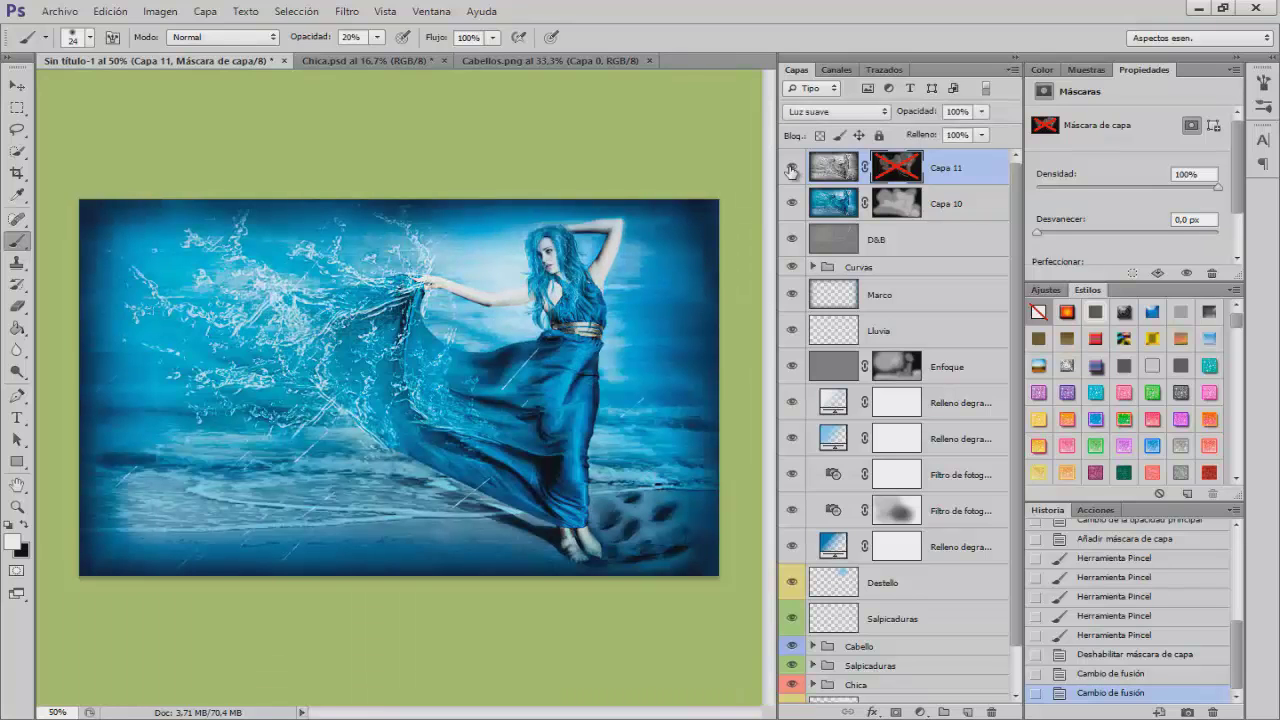
{"action": "left_click", "coordinate": [791, 171]}
{"action": "left_click", "coordinate": [791, 171]}
{"action": "left_click_drag", "start_coordinate": [914, 118], "coordinate": [868, 124]}
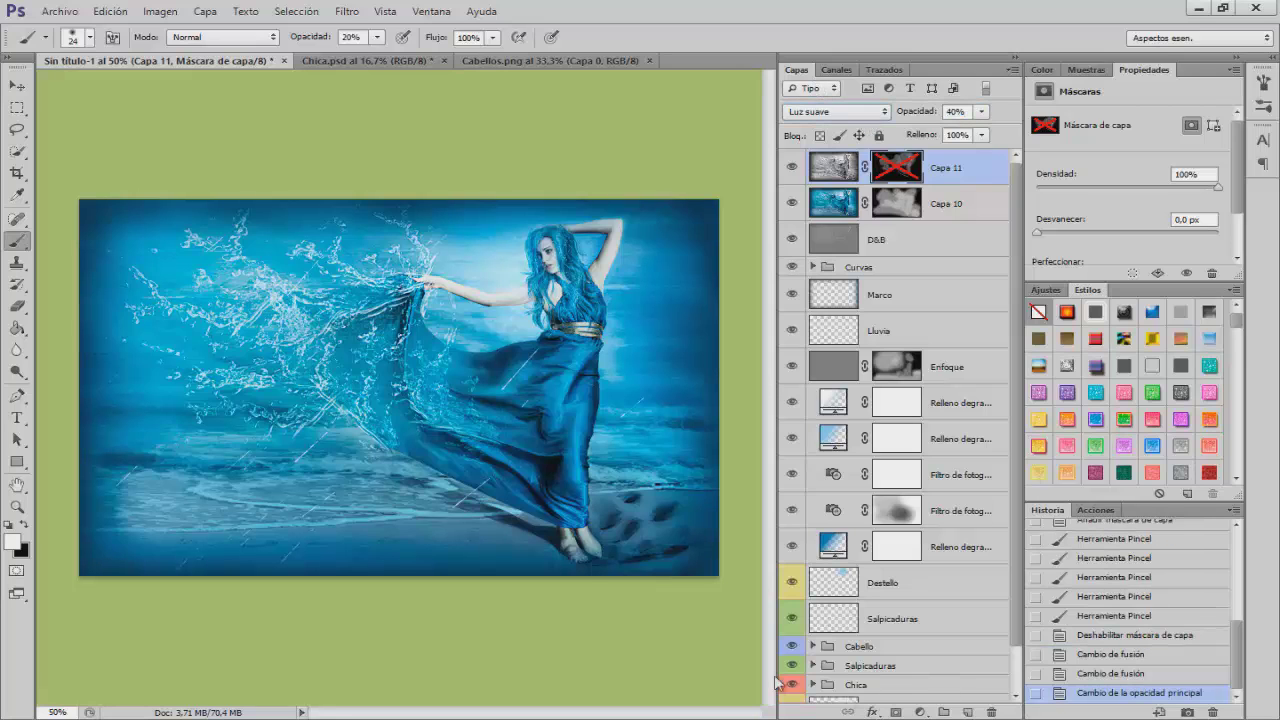
Add the white text "Agua" in Magnolia at 149 pt over the sand in the image's lower-left area.
{"action": "left_click", "coordinate": [17, 418]}
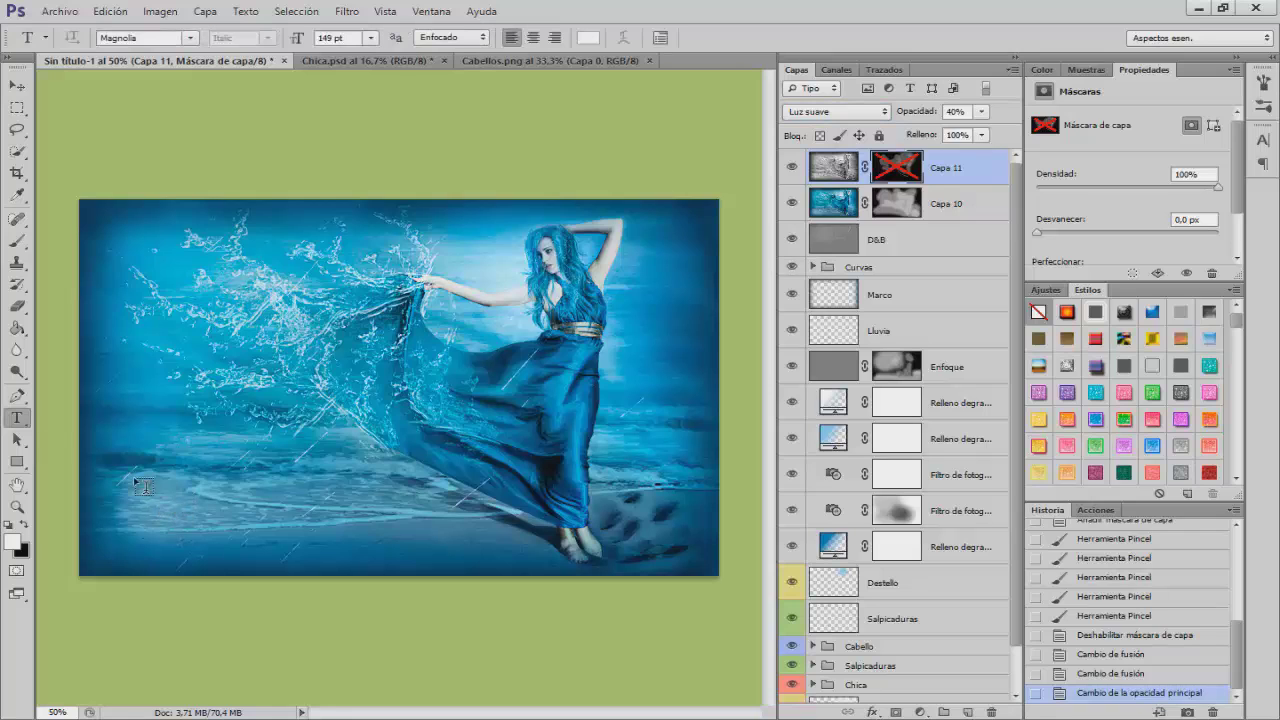
{"action": "left_click_drag", "start_coordinate": [136, 480], "coordinate": [597, 553]}
{"action": "type", "text": "Agua"}
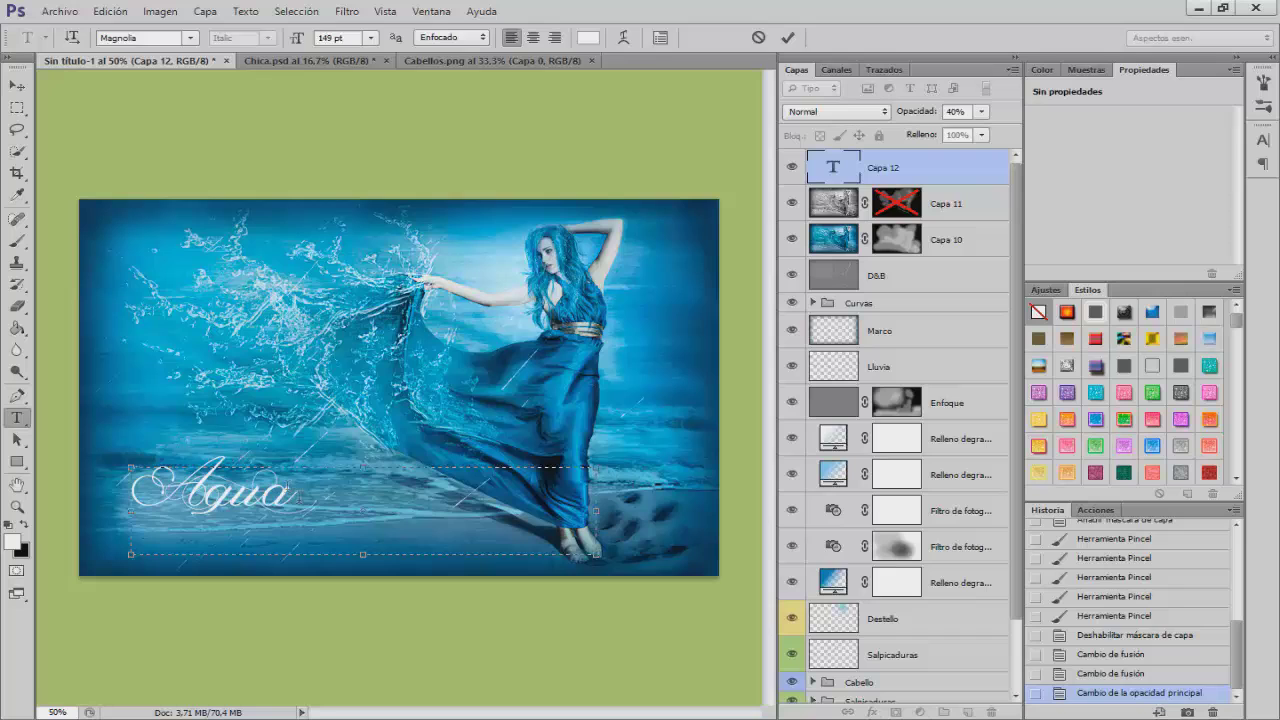
{"action": "key", "text": "ctrl+Return"}
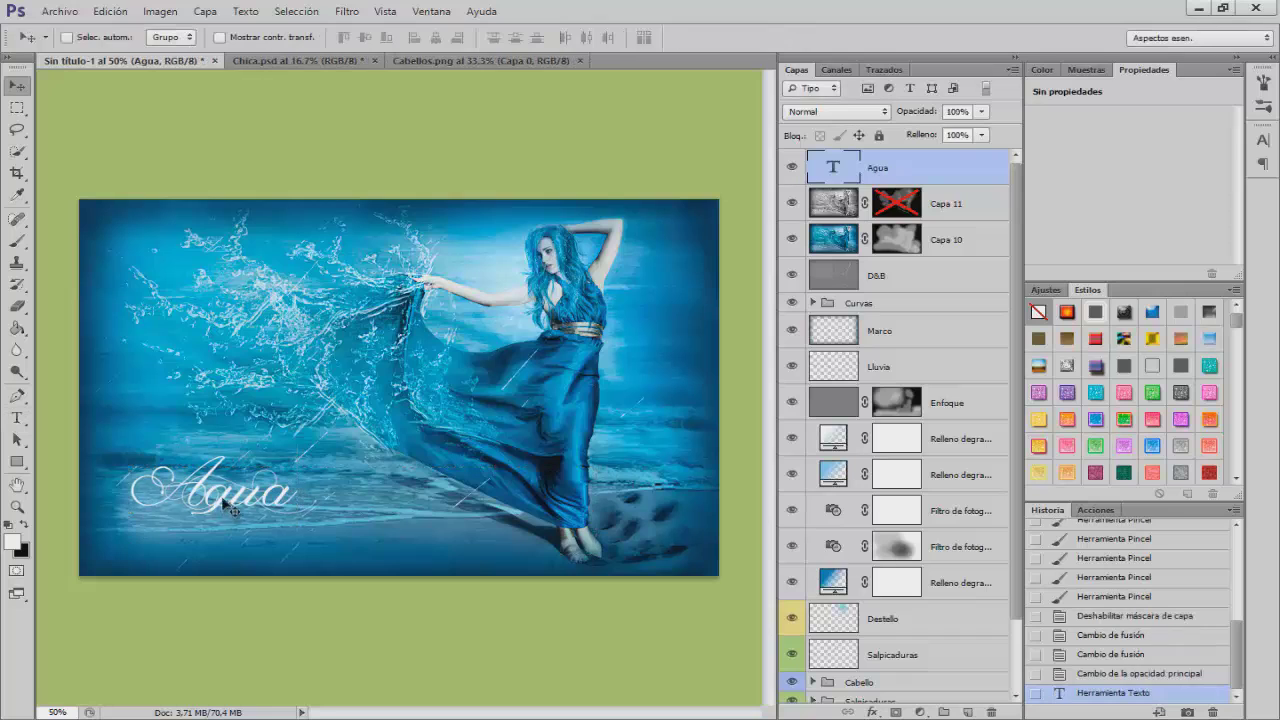
{"action": "left_click_drag", "start_coordinate": [222, 507], "coordinate": [237, 530]}
Add a drop shadow in dark blue 0e2e44 to the Agua text layer.
{"action": "left_click", "coordinate": [872, 712]}
{"action": "left_click", "coordinate": [927, 700]}
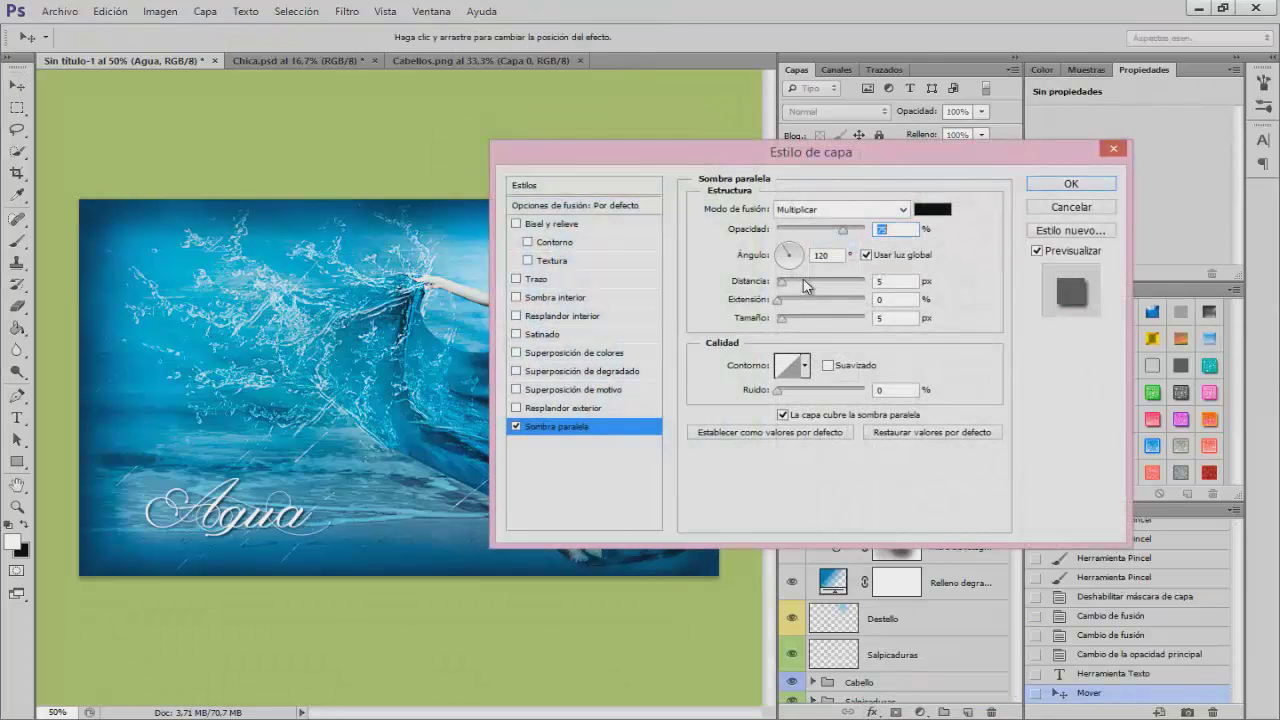
{"action": "left_click", "coordinate": [932, 210]}
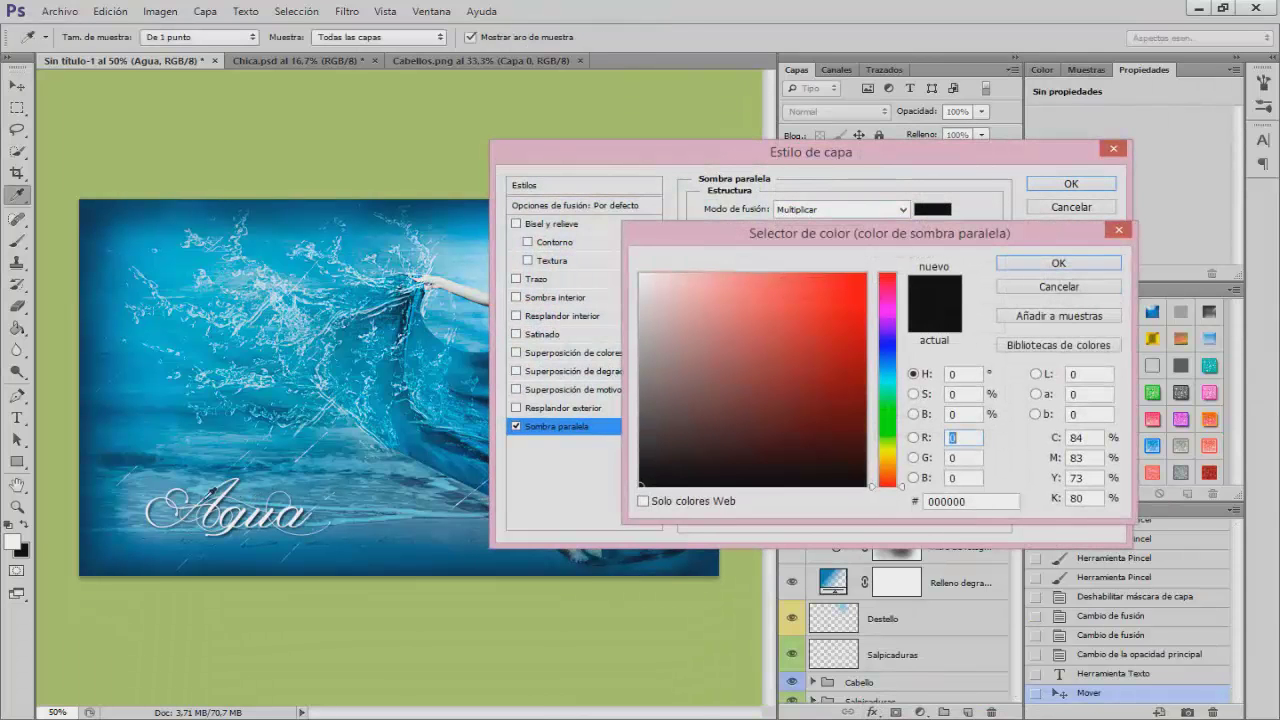
{"action": "left_click", "coordinate": [90, 544]}
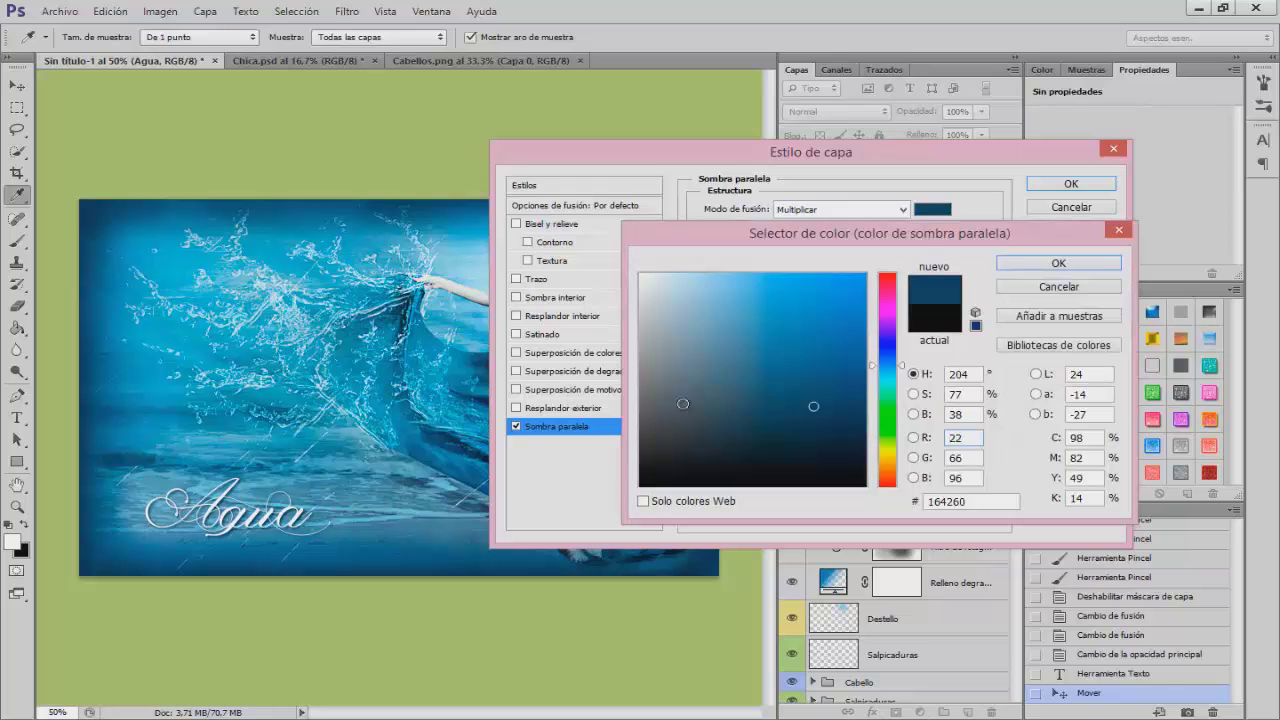
{"action": "left_click", "coordinate": [818, 429]}
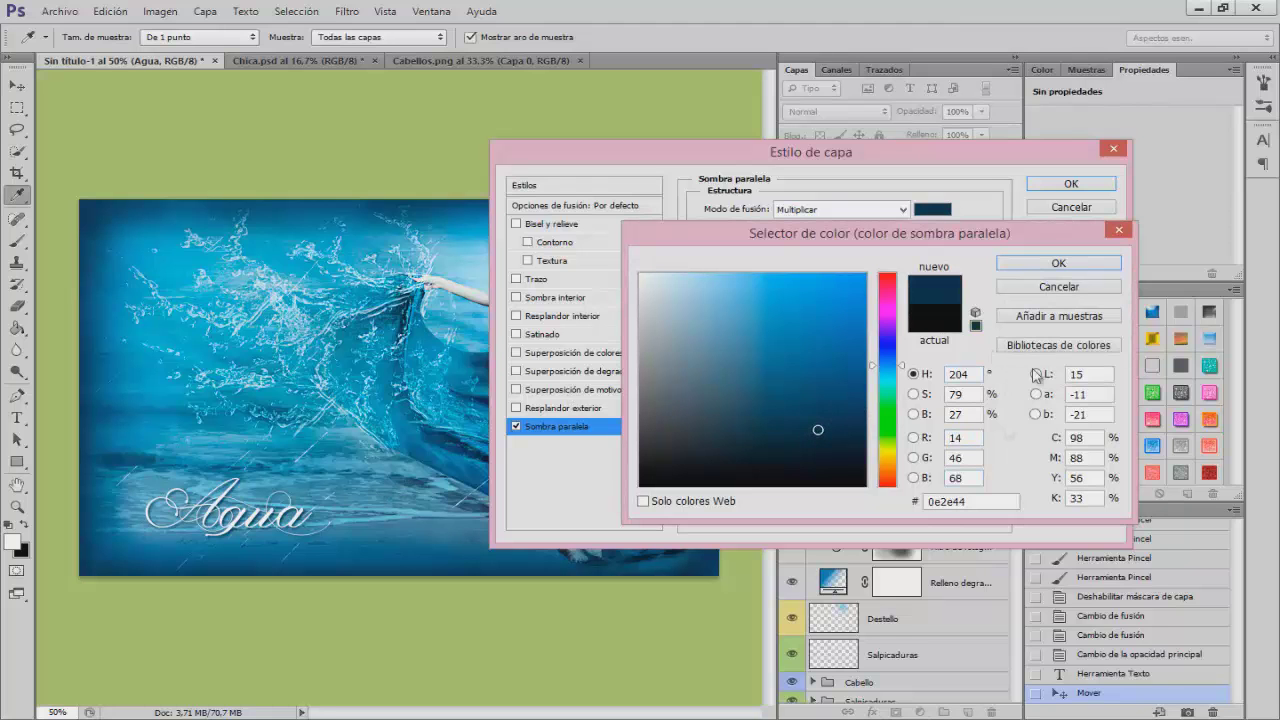
{"action": "left_click", "coordinate": [1060, 263]}
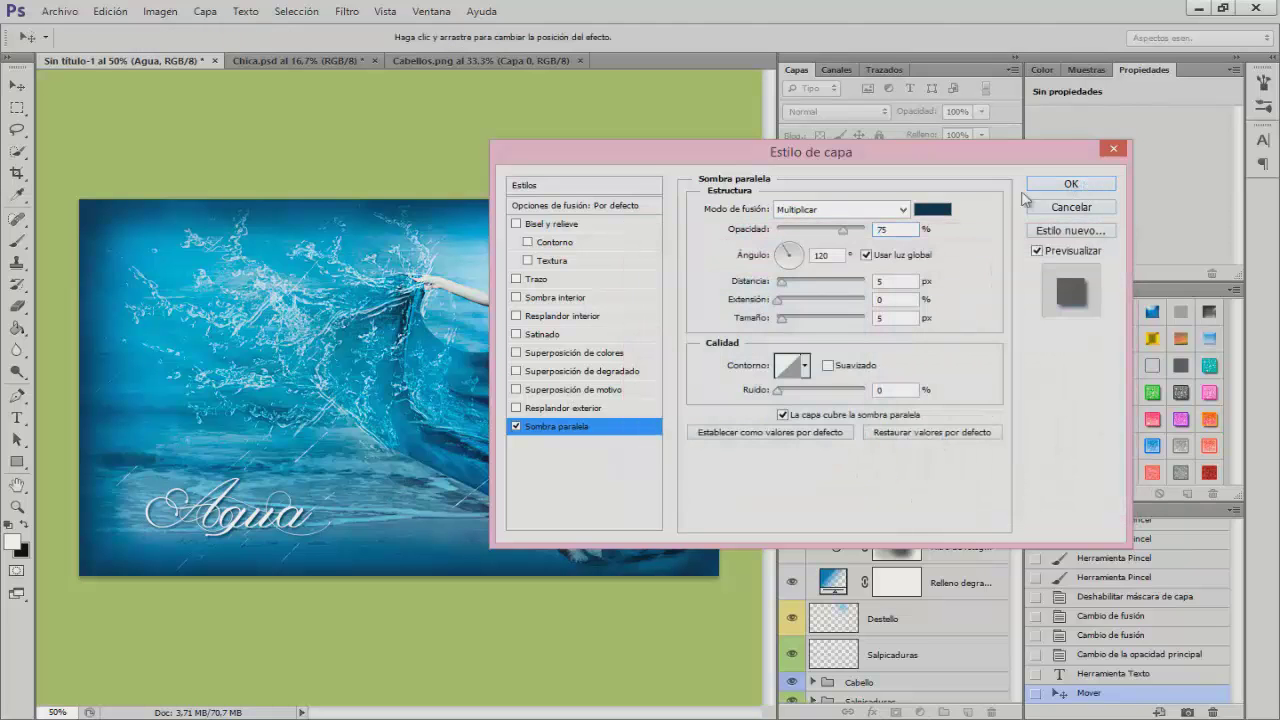
{"action": "left_click", "coordinate": [1065, 185]}
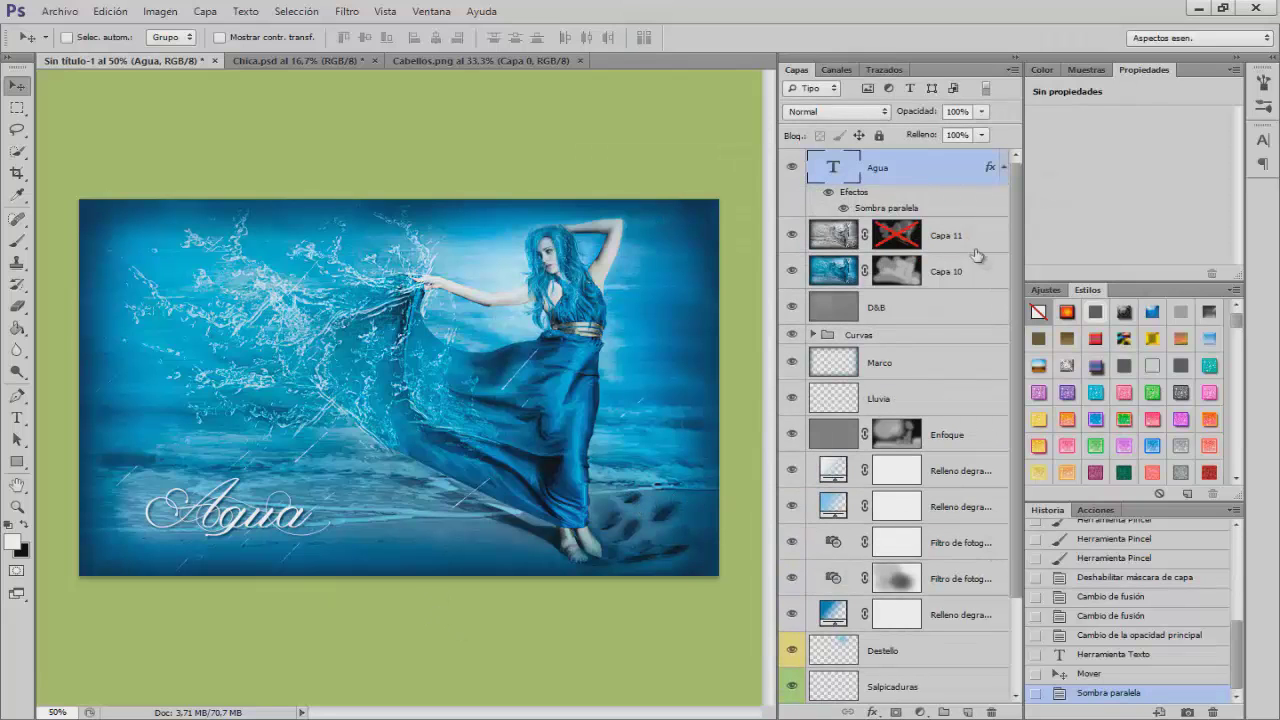
Expand the Chica group, view its Chica layer on its own and restore the visibility of all layers.
{"action": "scroll", "coordinate": [900, 315], "scroll_direction": "down", "scroll_amount": 3}
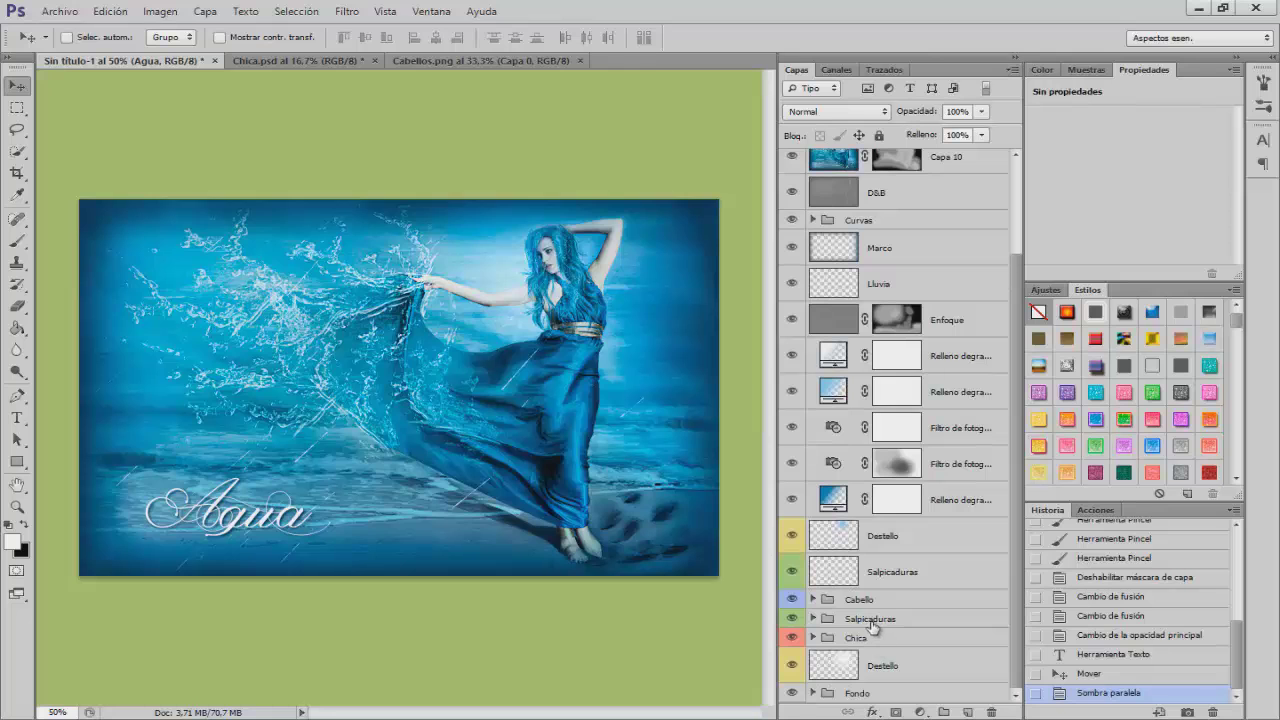
{"action": "left_click", "coordinate": [813, 637]}
{"action": "scroll", "coordinate": [862, 612], "scroll_direction": "down", "scroll_amount": 3}
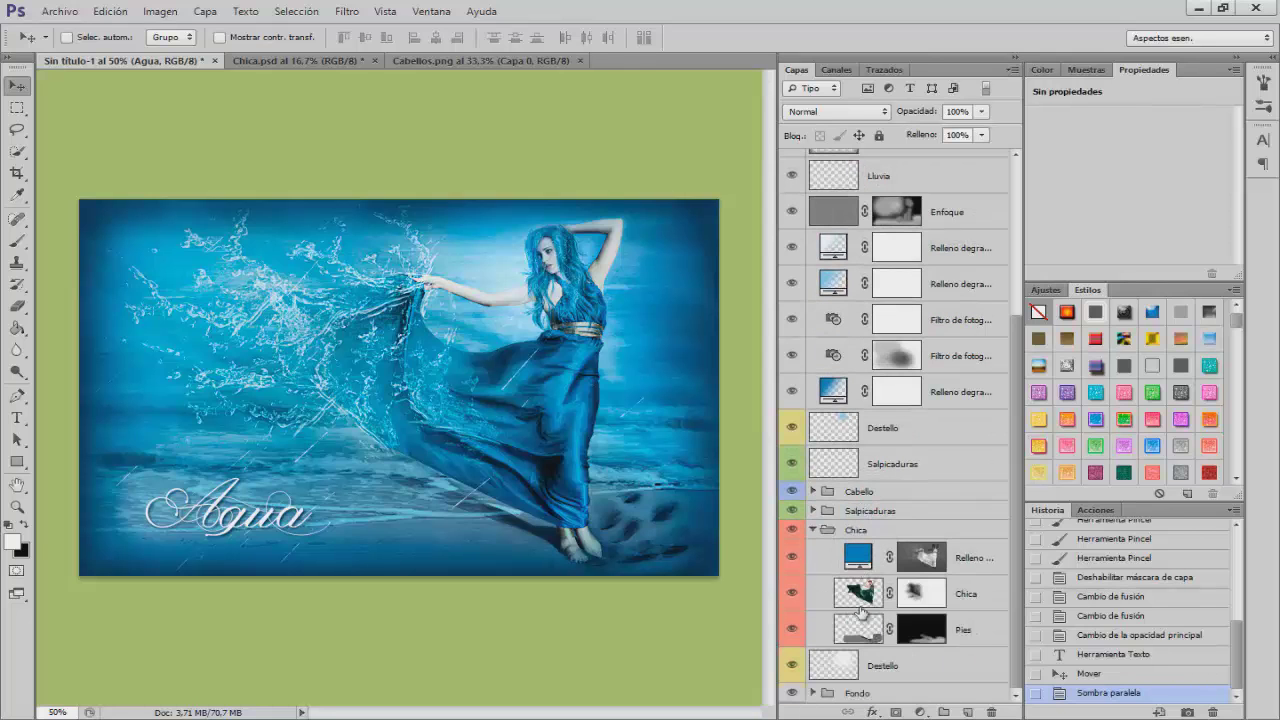
{"action": "left_click", "coordinate": [792, 596], "text": "alt"}
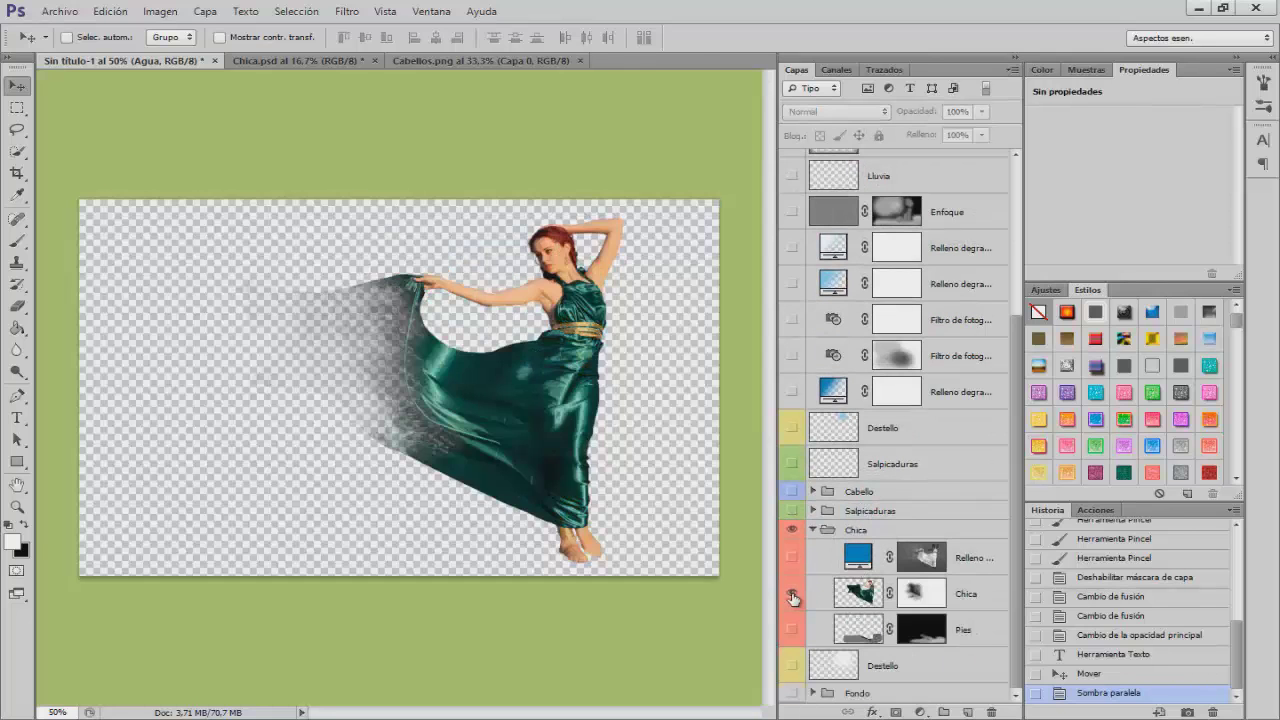
{"action": "left_click", "coordinate": [792, 597], "text": "alt"}
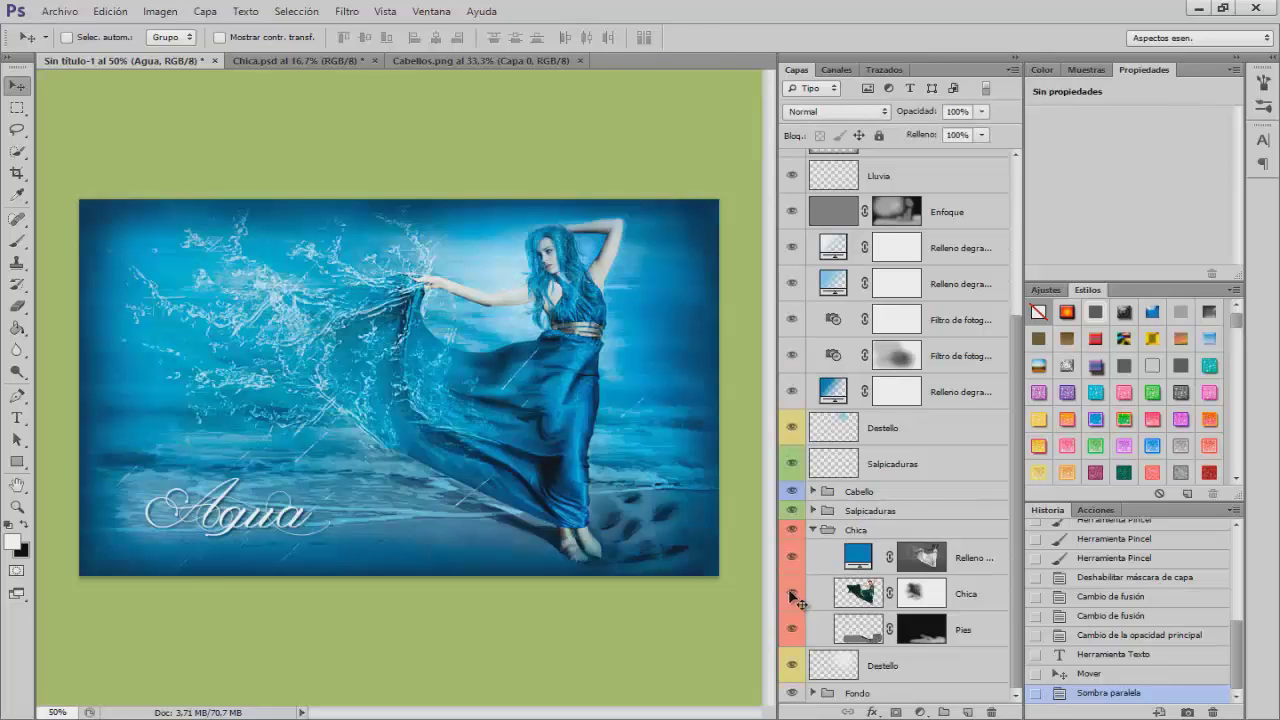
Compare the finished composite with the original photo in Chica.psd.
{"action": "left_click", "coordinate": [278, 58]}
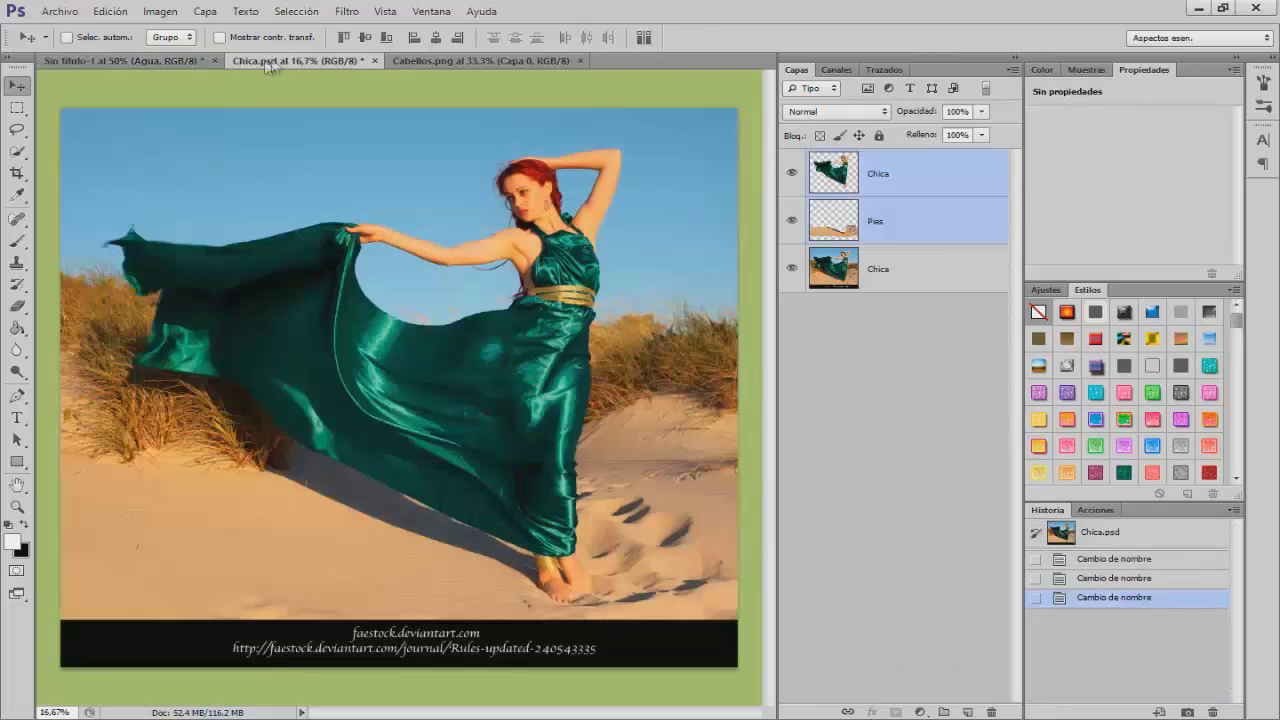
{"action": "left_click", "coordinate": [176, 60]}
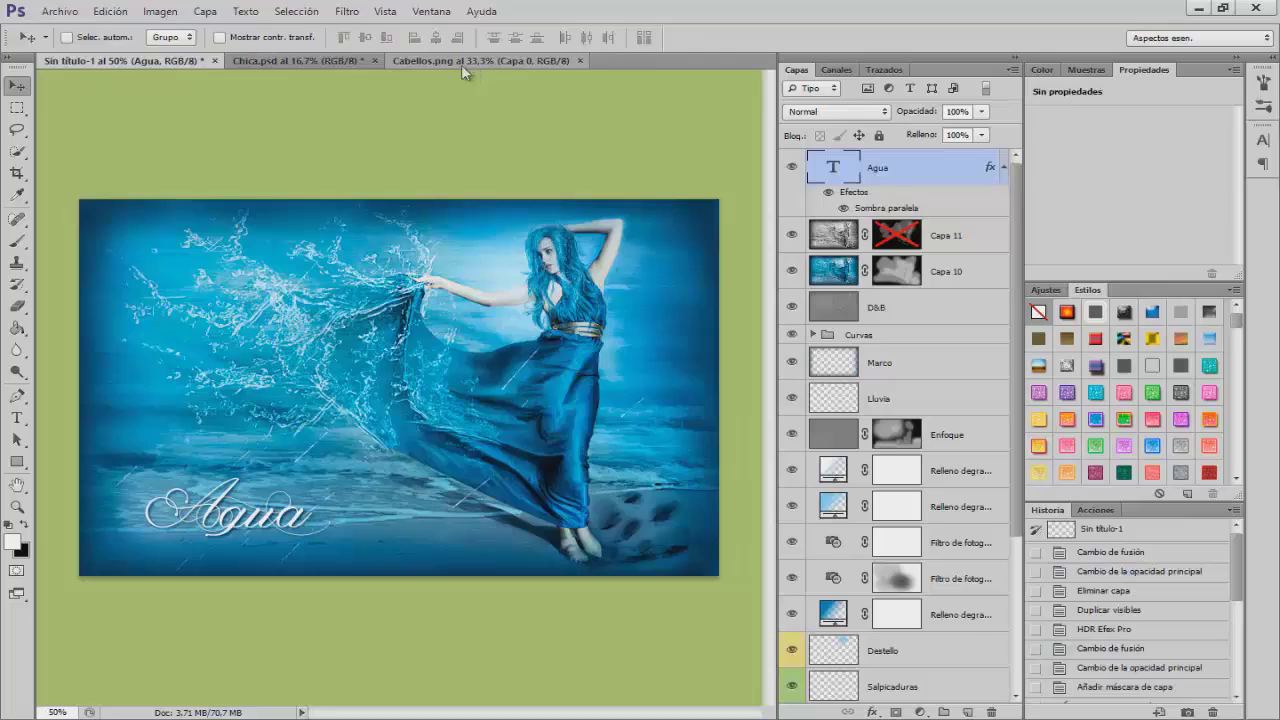
{"action": "left_click", "coordinate": [378, 59]}
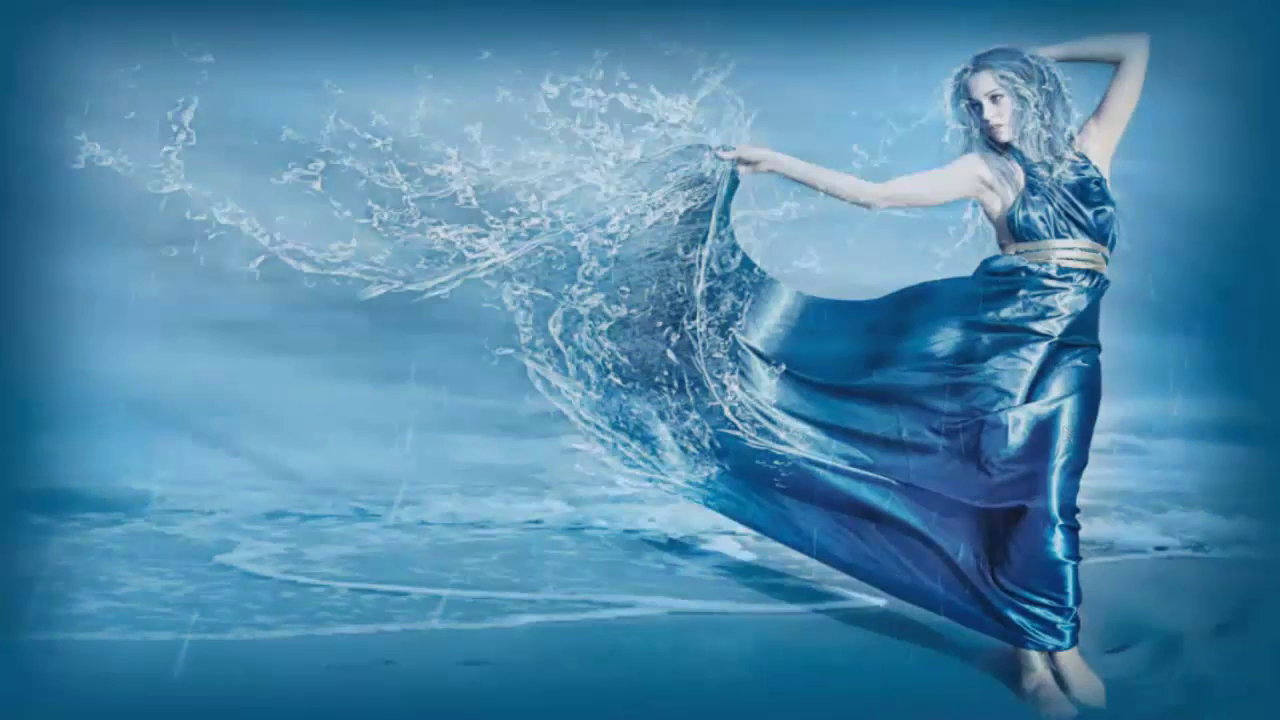